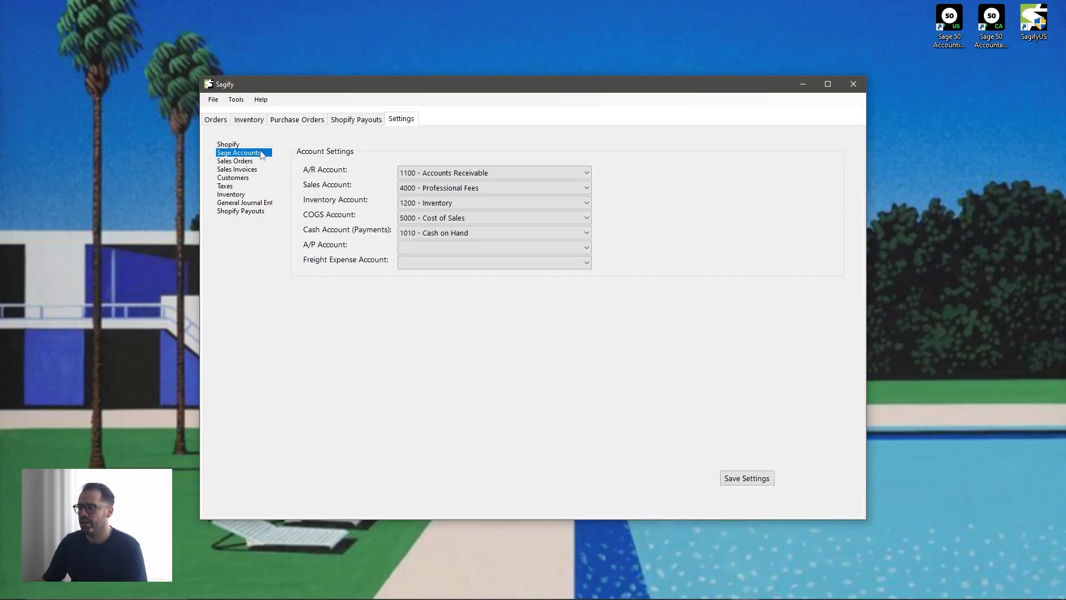
Step: Keep A/R 1100, sales 4000 - Professional Fees, inventory 1200 and COGS 5000 mappings
{"action": "left_click_drag", "start_coordinate": [447, 82], "coordinate": [439, 79]}
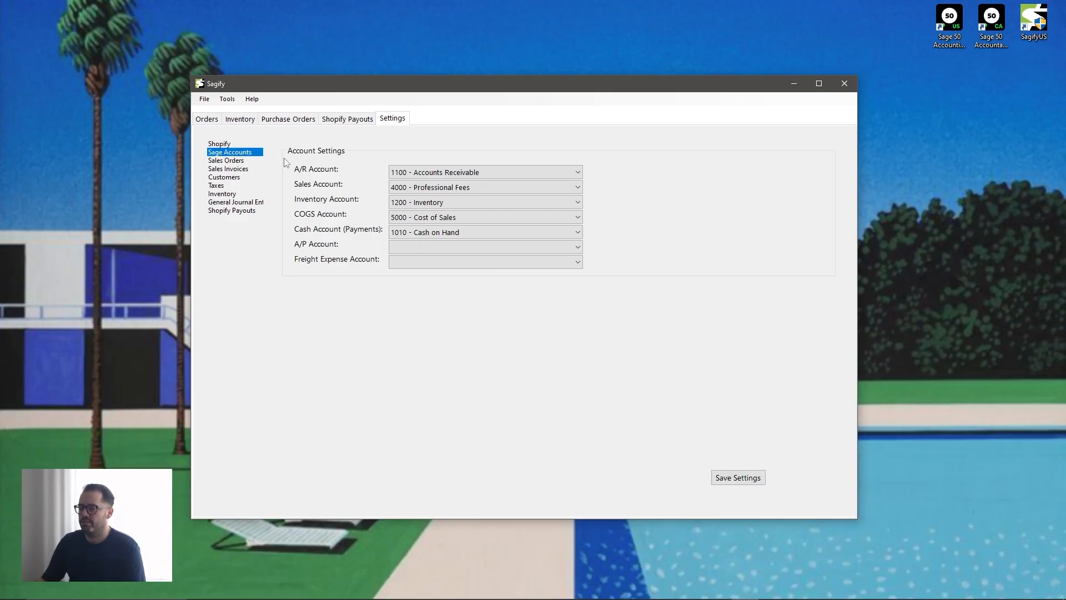
{"action": "left_click", "coordinate": [437, 176]}
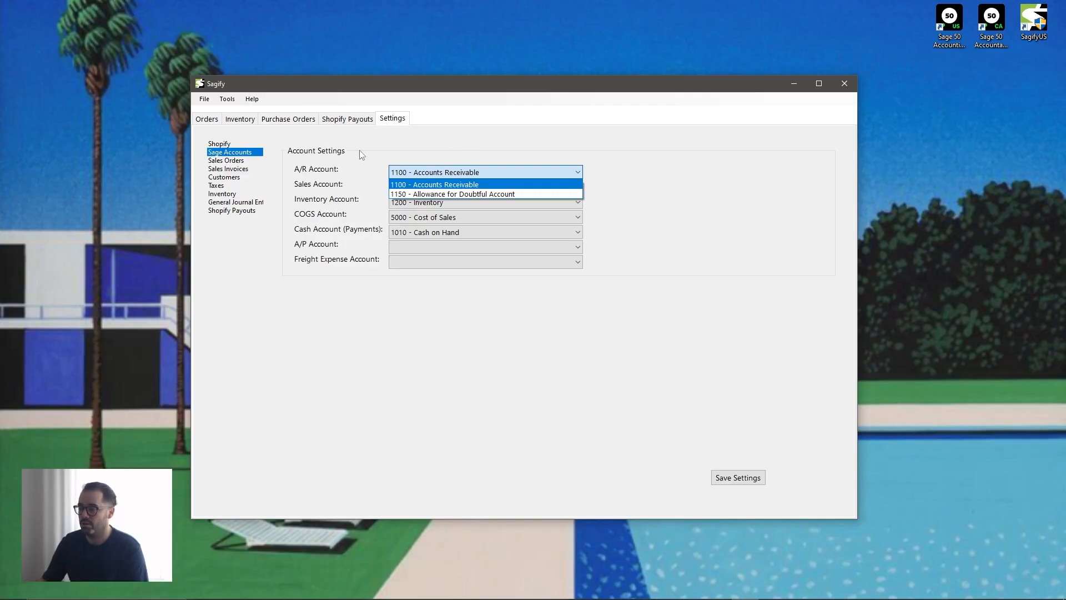
{"action": "left_click", "coordinate": [466, 174]}
{"action": "left_click", "coordinate": [465, 173]}
{"action": "left_click", "coordinate": [514, 162]}
{"action": "left_click", "coordinate": [443, 185]}
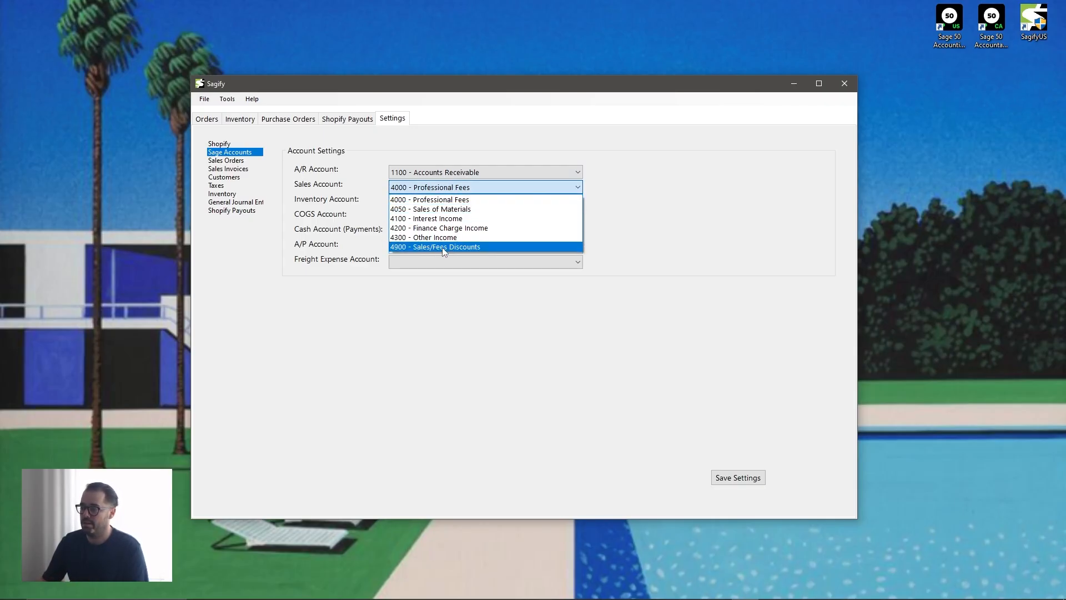
{"action": "left_click", "coordinate": [469, 201]}
{"action": "left_click", "coordinate": [427, 203]}
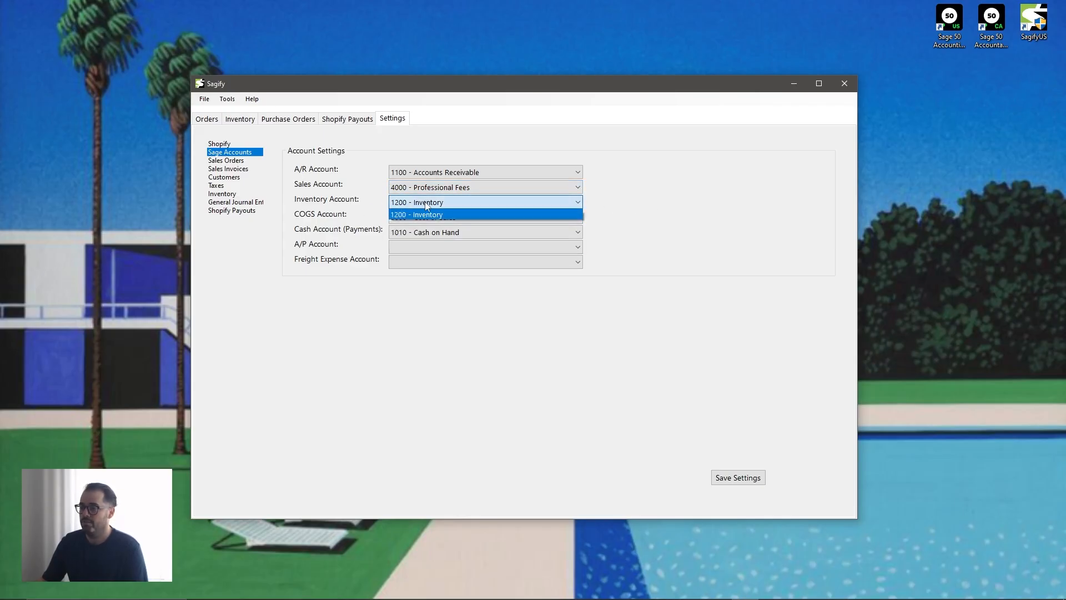
{"action": "left_click", "coordinate": [434, 213]}
{"action": "left_click", "coordinate": [484, 218]}
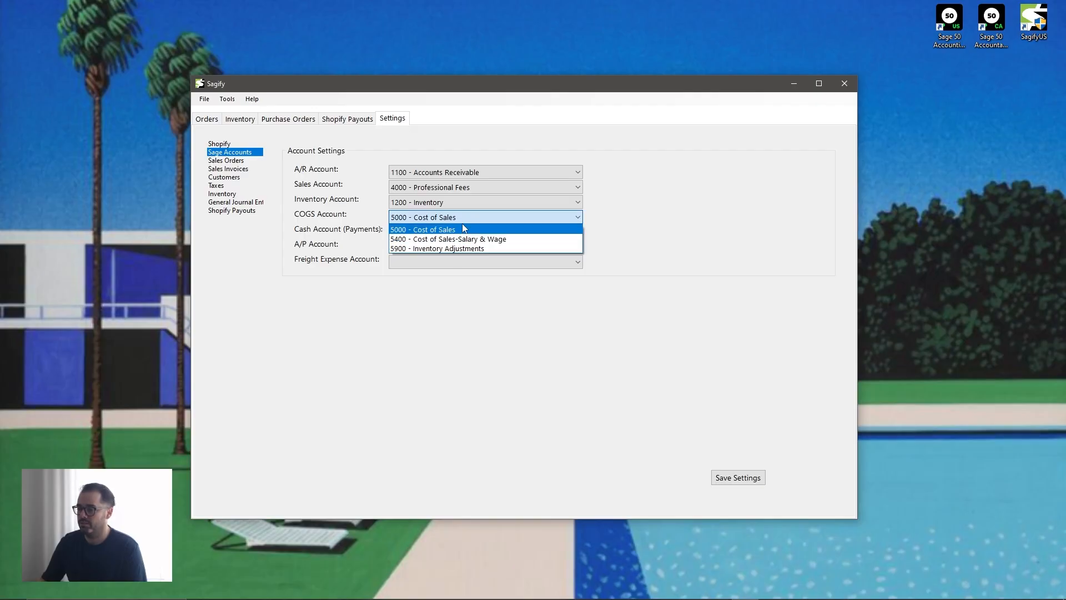
{"action": "left_click", "coordinate": [464, 229]}
Step: Keep 1010 - Cash on Hand for payments and map A/P to 2000 - Accounts Payable
{"action": "left_click", "coordinate": [458, 233]}
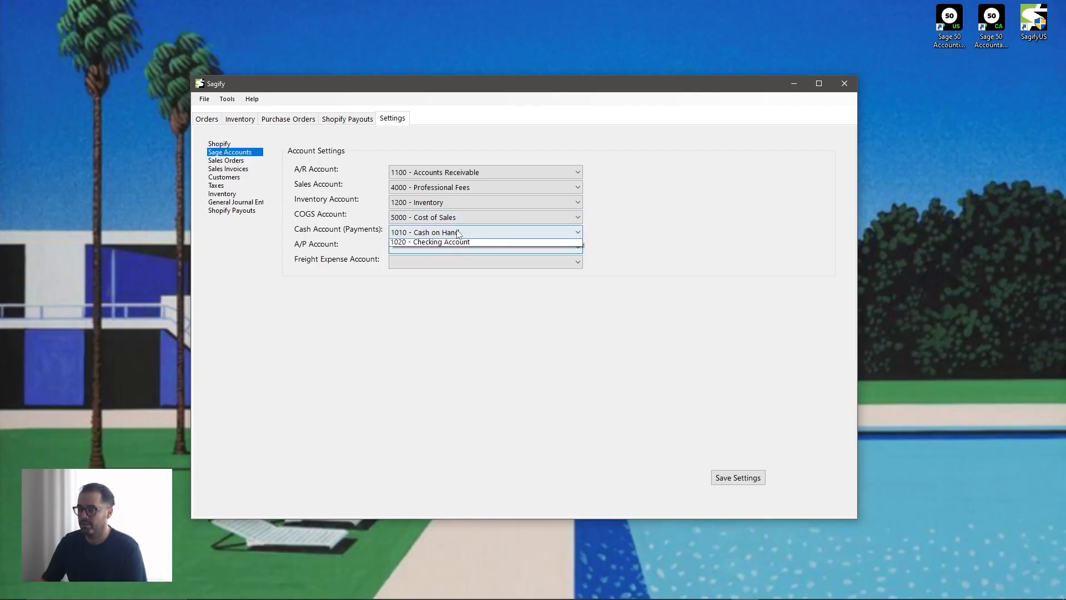
{"action": "left_click", "coordinate": [696, 221]}
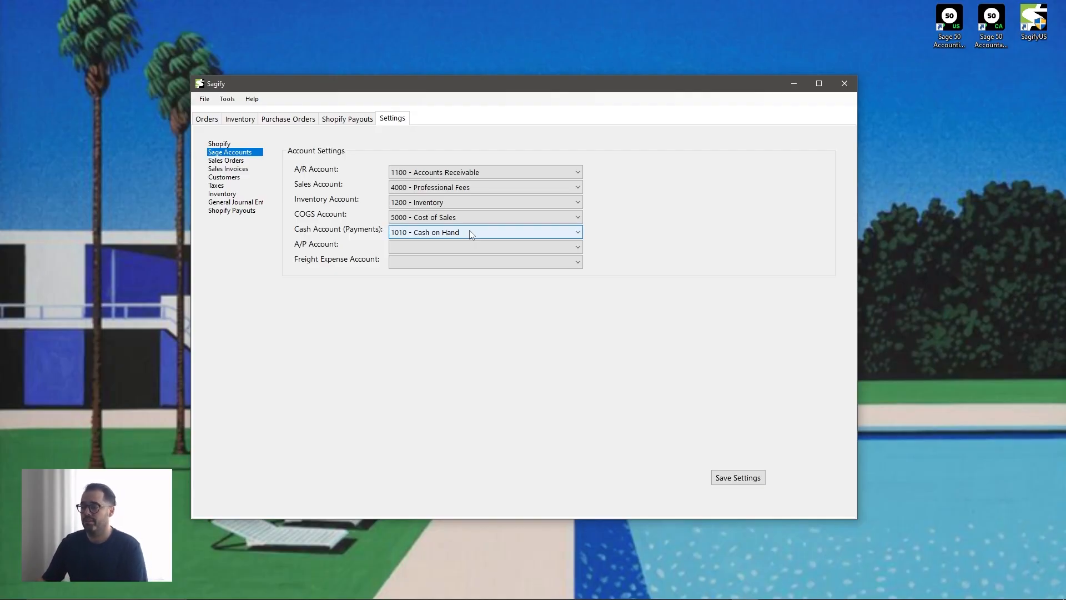
{"action": "left_click", "coordinate": [471, 234]}
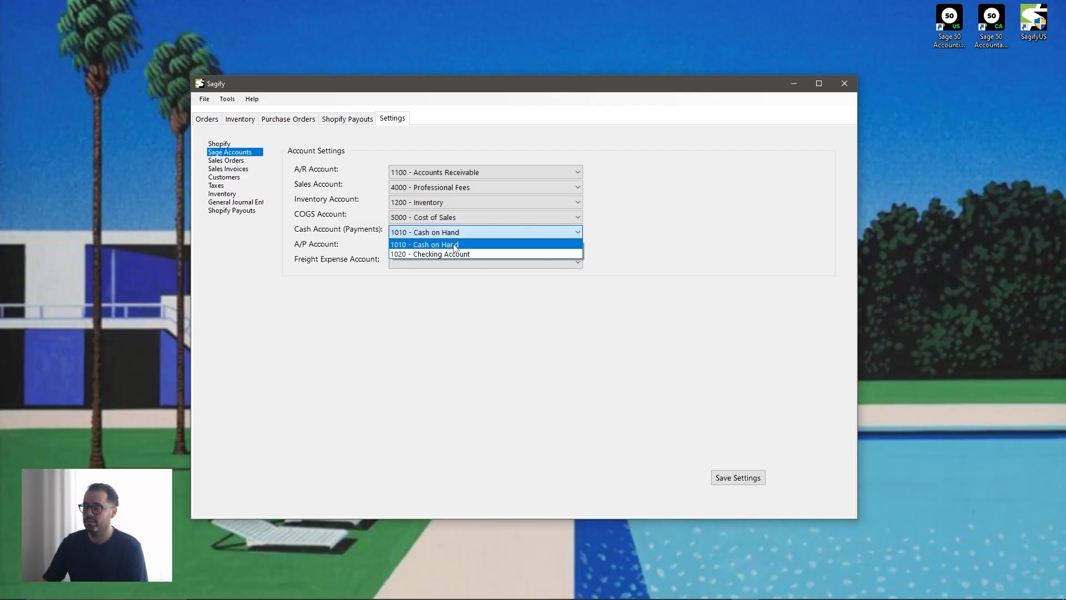
{"action": "left_click", "coordinate": [454, 245]}
{"action": "left_click", "coordinate": [450, 247]}
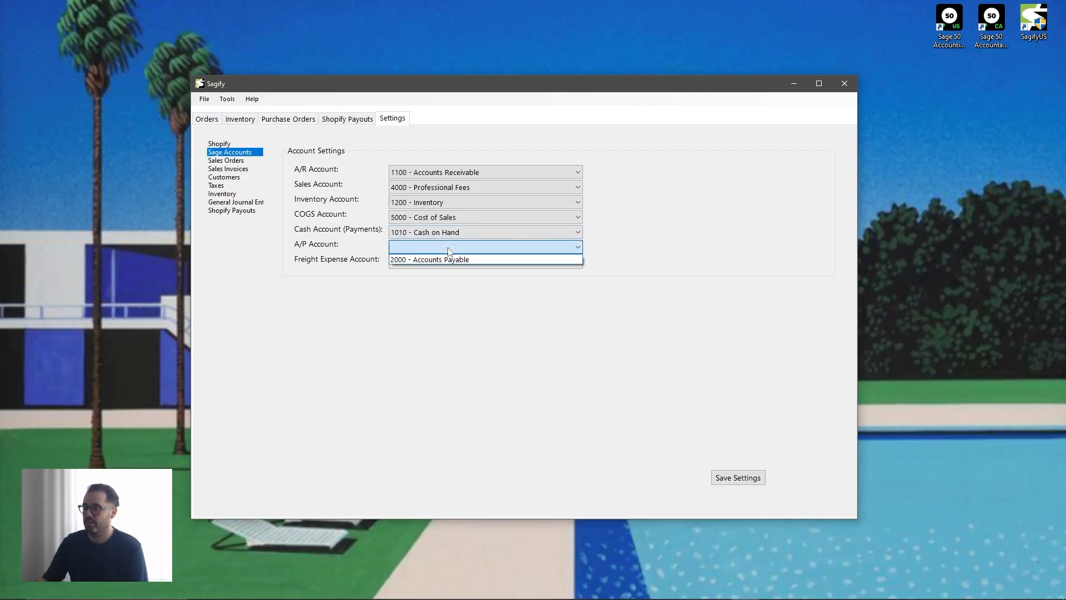
{"action": "left_click", "coordinate": [444, 259]}
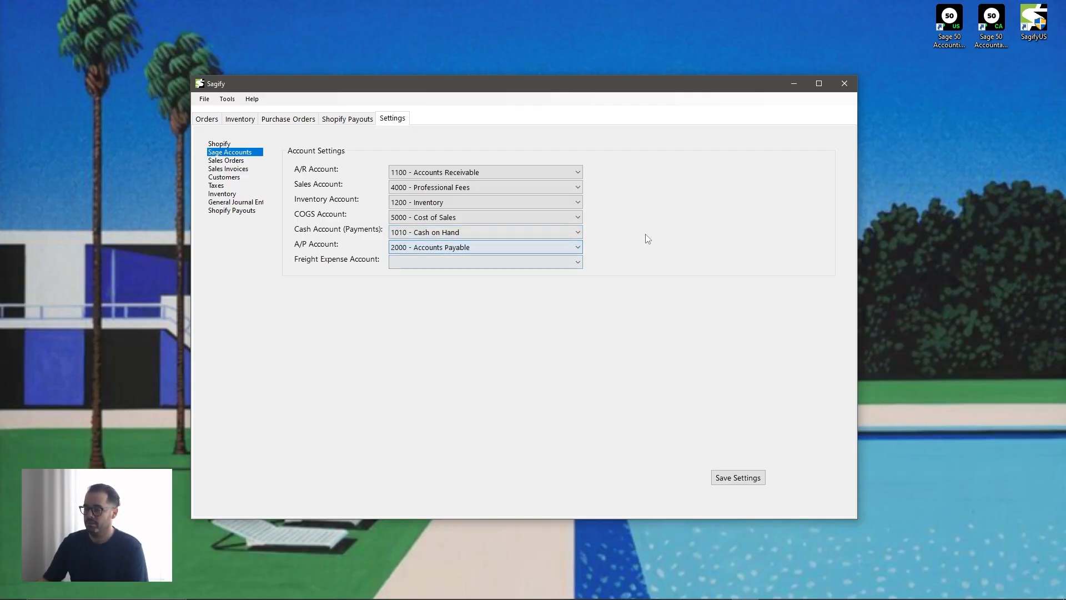
Step: Leave Freight Expense unassigned and save the Sage account settings
{"action": "left_click", "coordinate": [572, 264]}
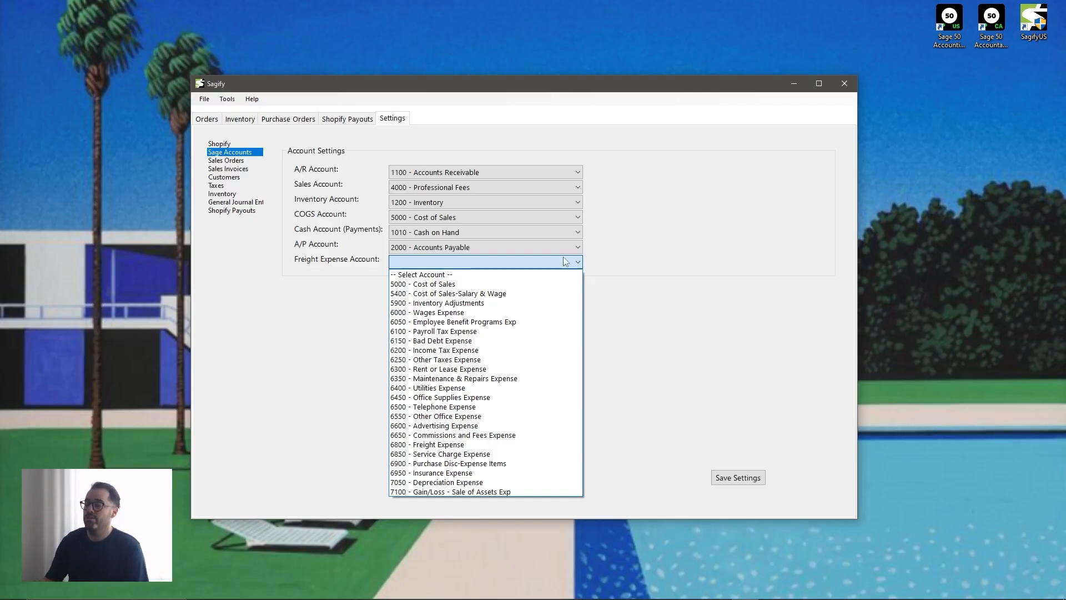
{"action": "left_click", "coordinate": [452, 275]}
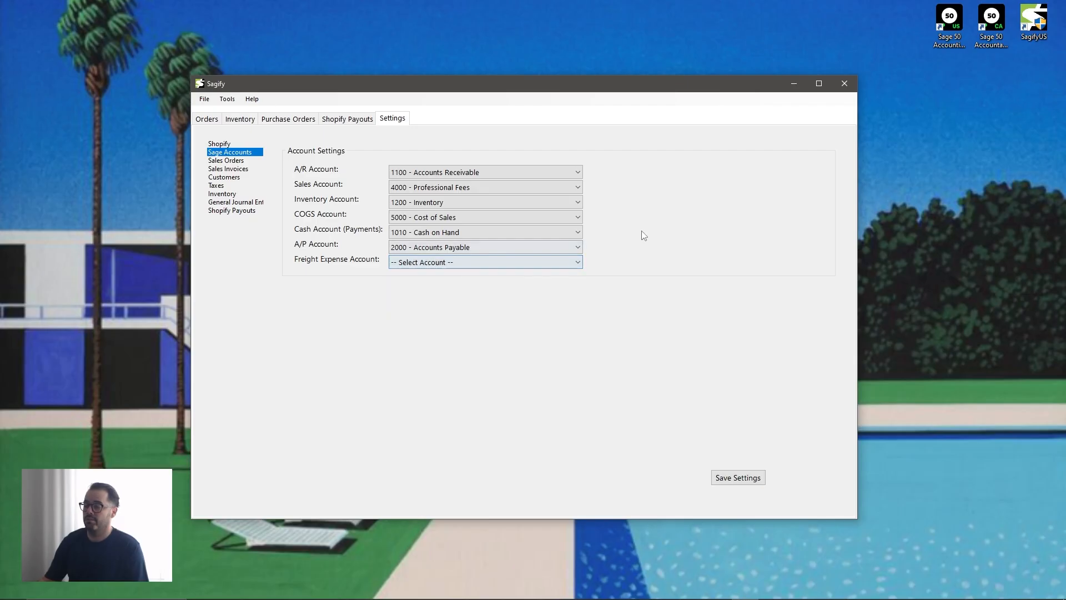
{"action": "left_click", "coordinate": [759, 483]}
{"action": "left_click", "coordinate": [573, 345]}
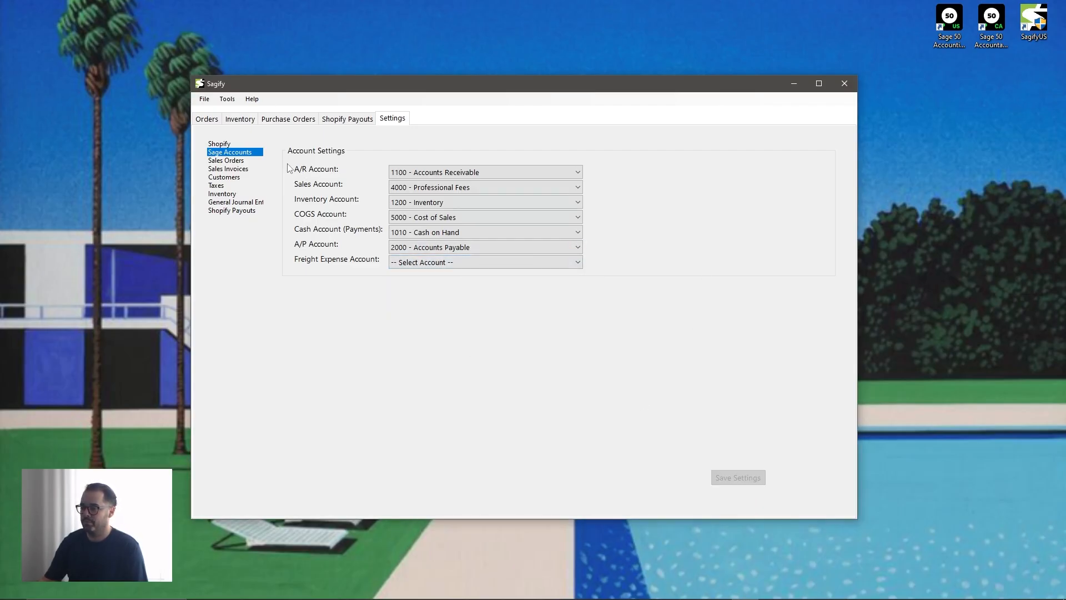
Step: Show the Sales Orders settings, currently creating sale orders for All orders
{"action": "left_click", "coordinate": [223, 161]}
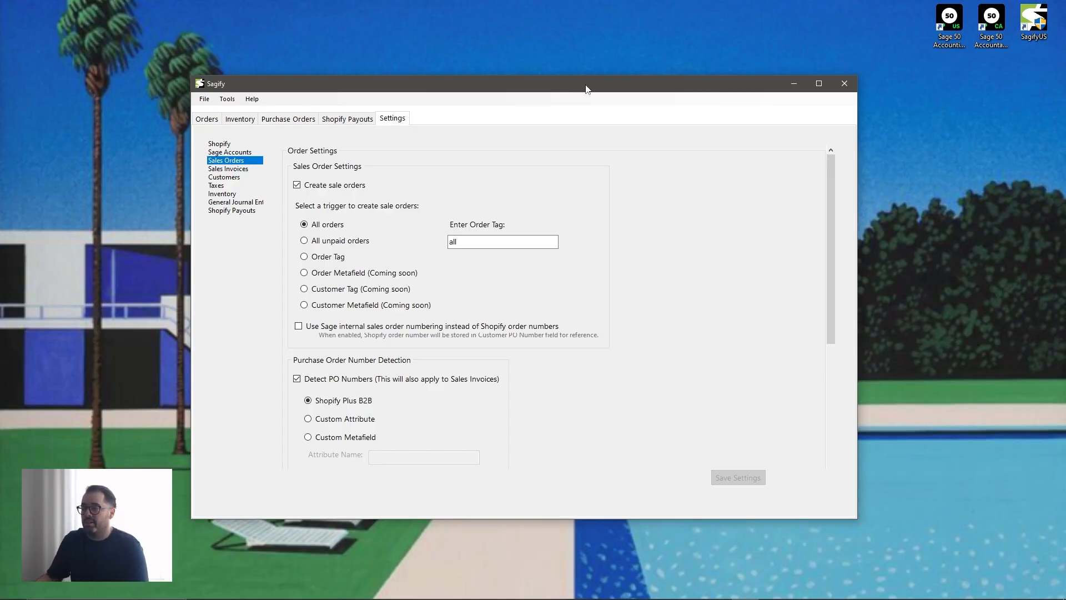
Step: Keep sale order creation on and trigger it by the Shopify order tag 'wholesale'
{"action": "left_click", "coordinate": [298, 186]}
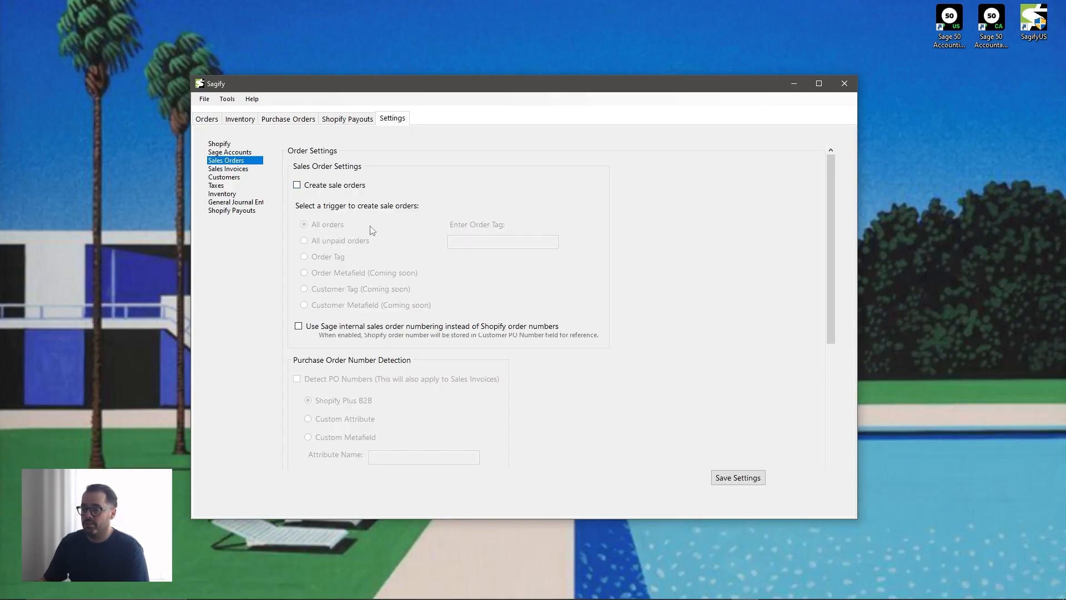
{"action": "left_click", "coordinate": [298, 185]}
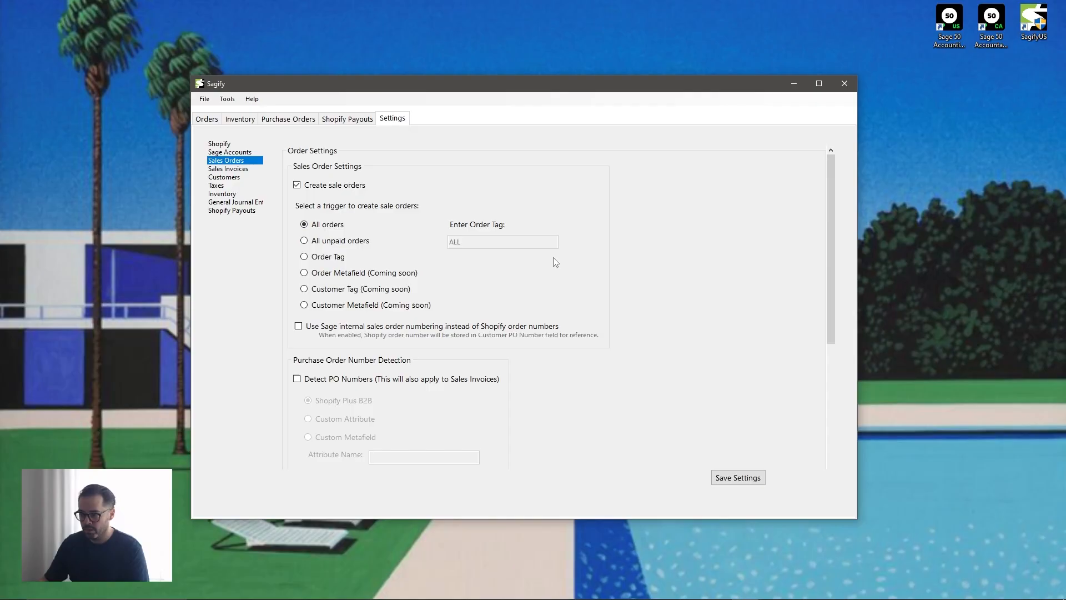
{"action": "left_click", "coordinate": [361, 242]}
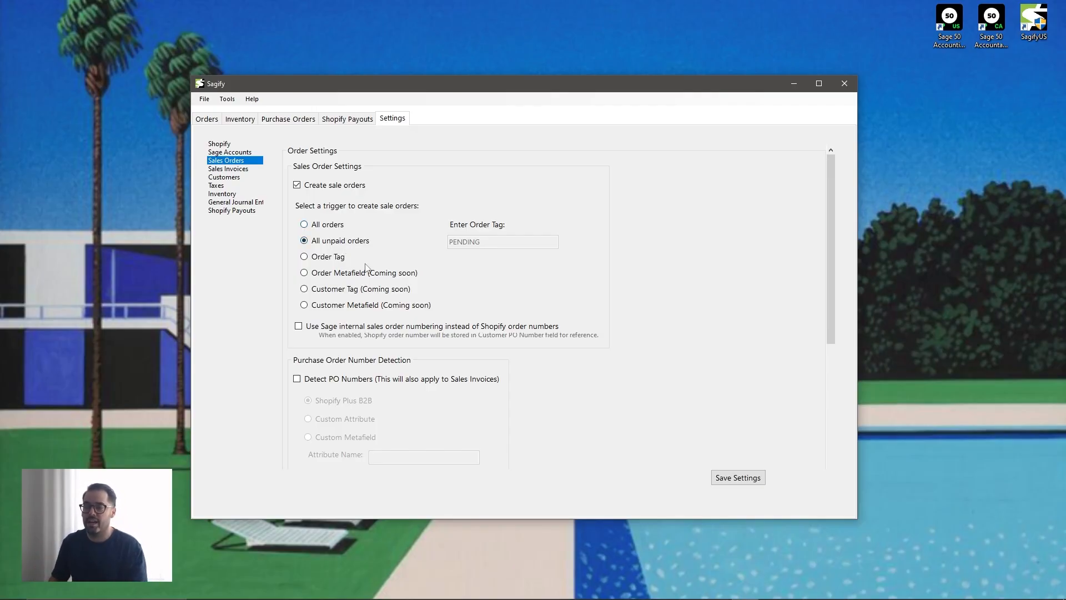
{"action": "left_click", "coordinate": [337, 263]}
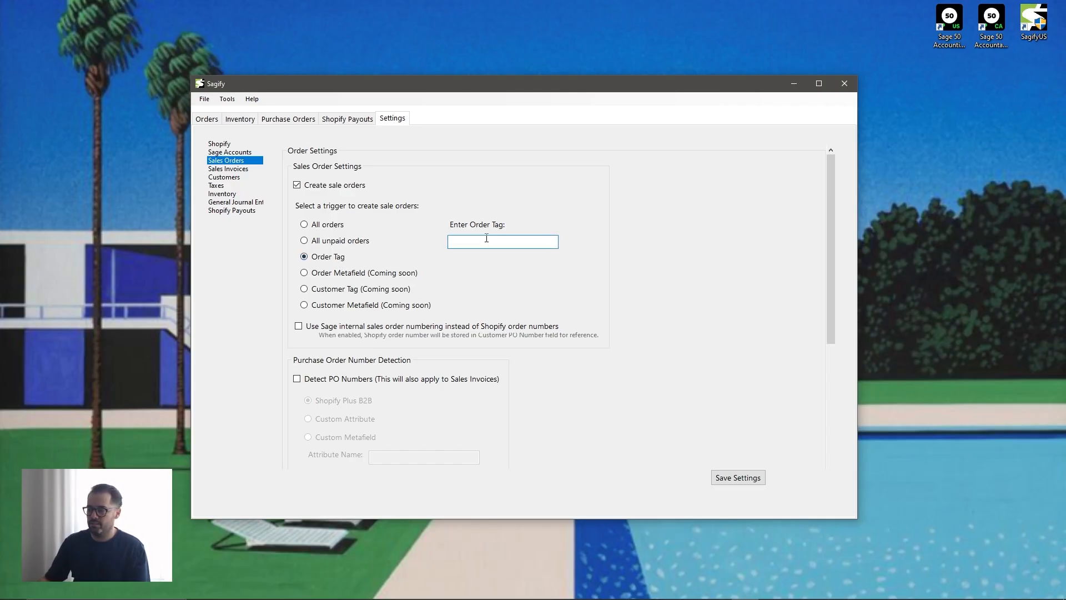
{"action": "left_click", "coordinate": [516, 242]}
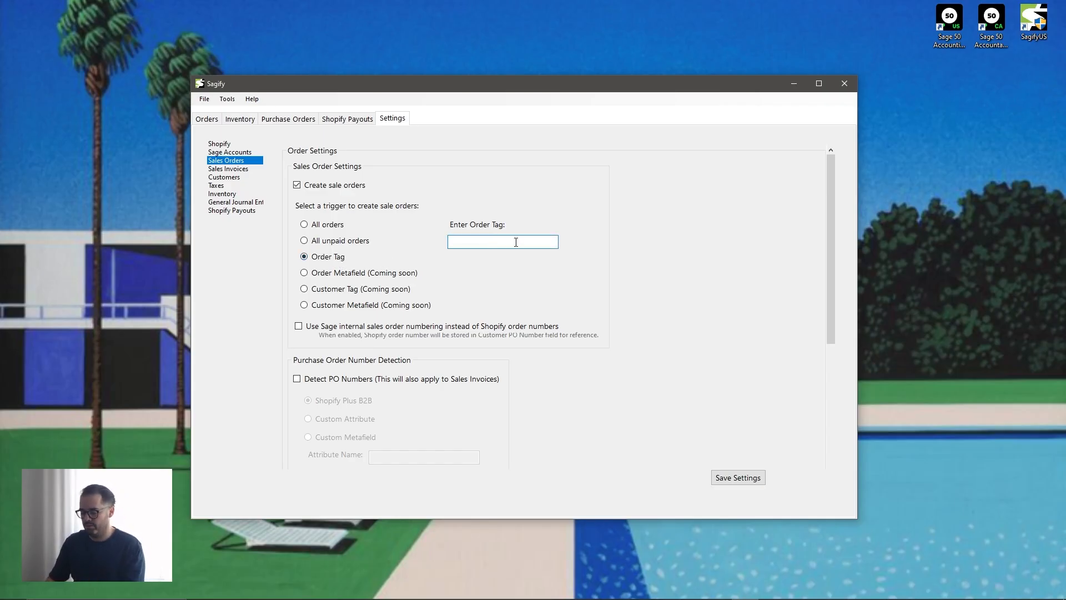
{"action": "type", "text": "wholesale"}
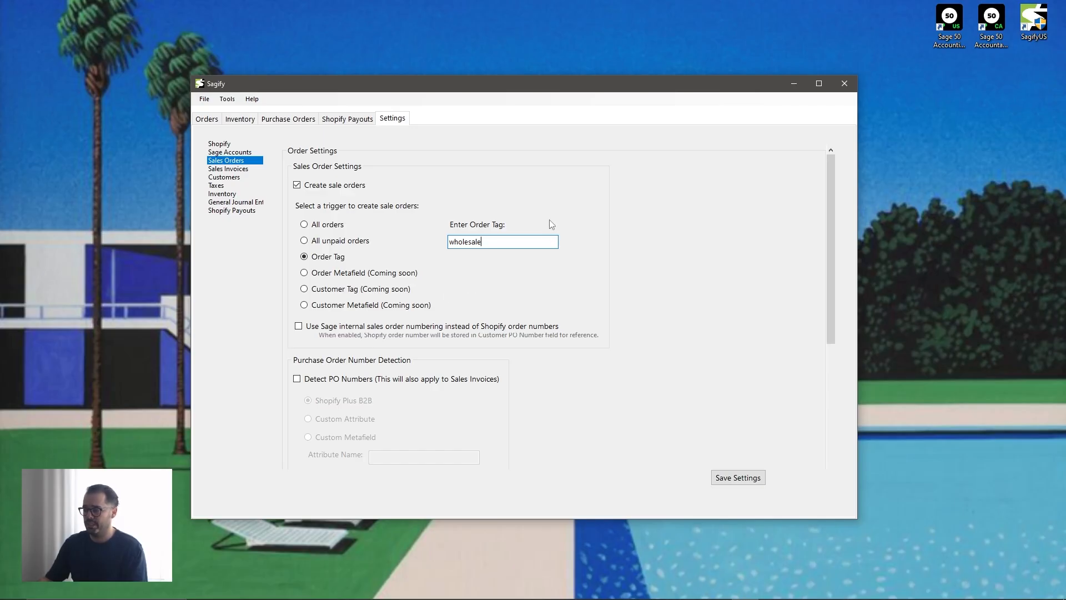
{"action": "mouse_move", "coordinate": [827, 179]}
{"action": "left_mouse_down"}
{"action": "mouse_move", "coordinate": [828, 192]}
{"action": "mouse_move", "coordinate": [830, 173]}
{"action": "left_mouse_up"}
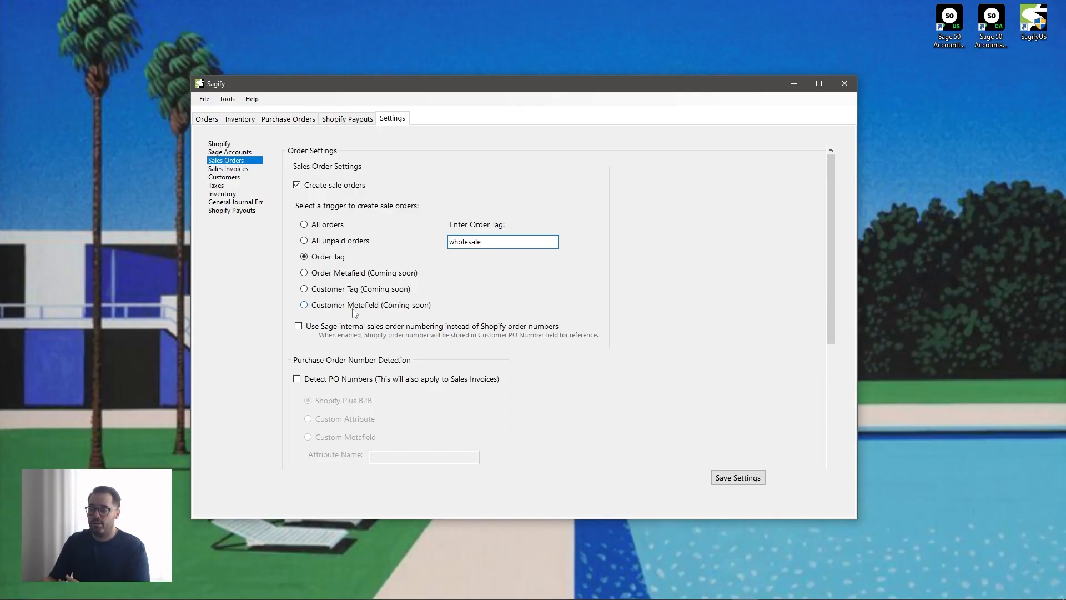
{"action": "left_click", "coordinate": [299, 326]}
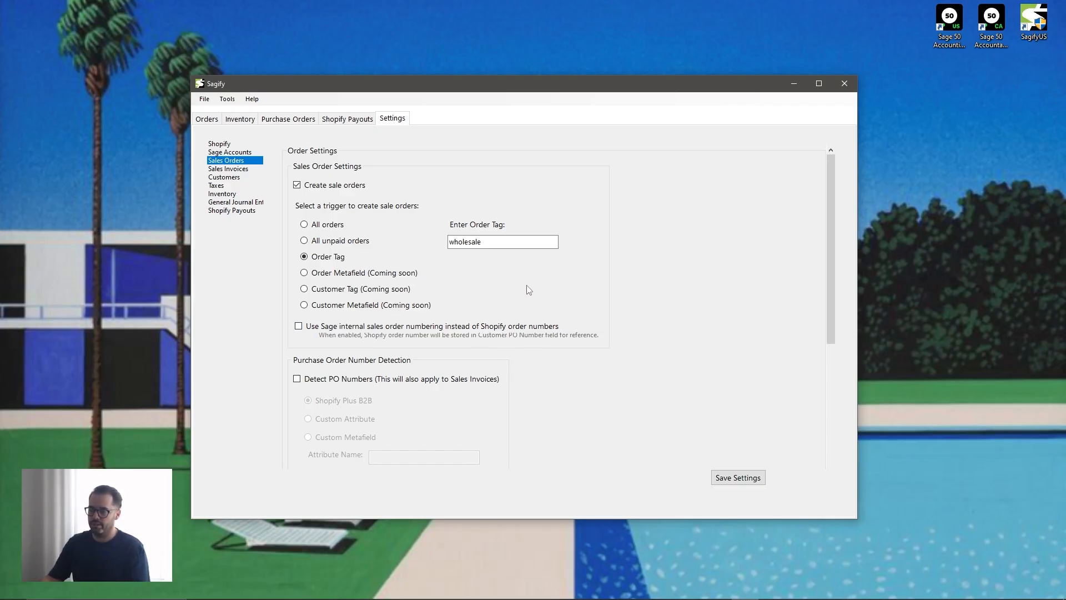
{"action": "scroll", "coordinate": [531, 283], "scroll_direction": "down", "scroll_amount": 3}
{"action": "scroll", "coordinate": [533, 284], "scroll_direction": "up", "scroll_amount": 3}
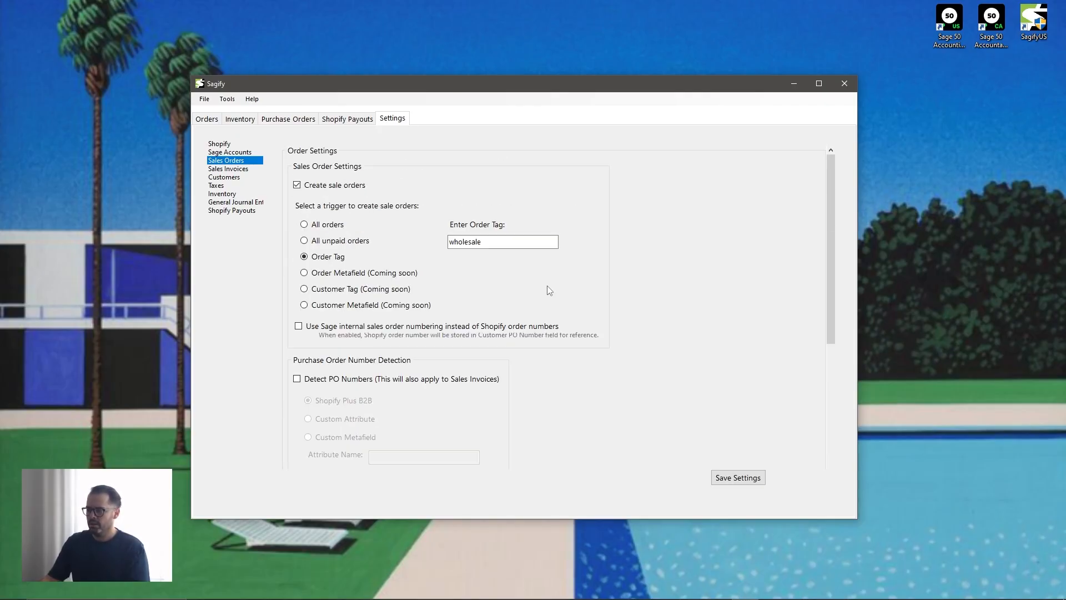
{"action": "scroll", "coordinate": [543, 290], "scroll_direction": "down", "scroll_amount": 2}
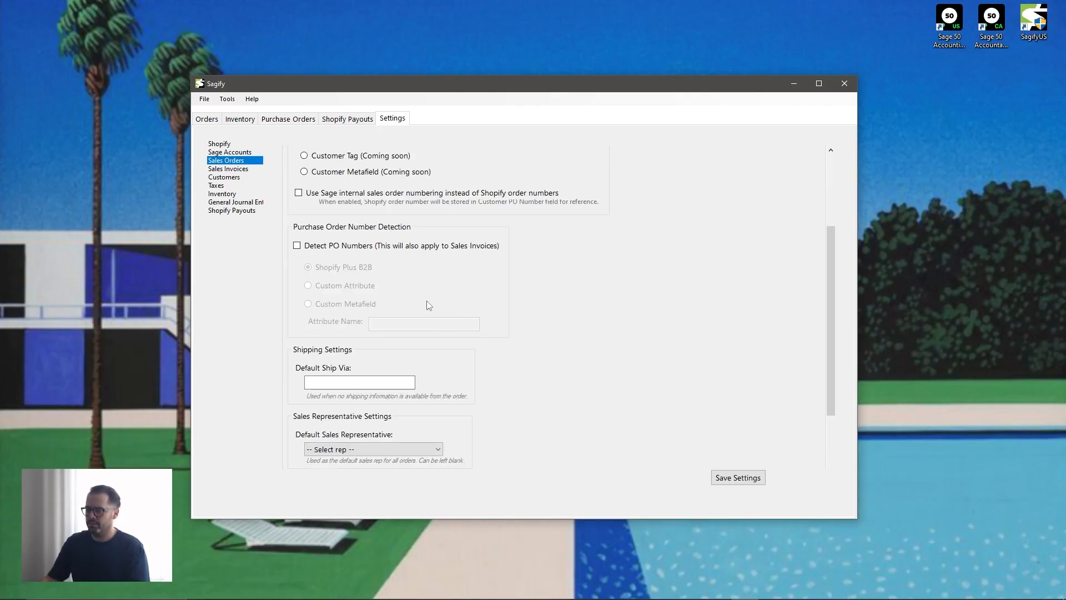
Step: Turn PO number detection on, reading the Custom Attribute key po_number
{"action": "left_click", "coordinate": [314, 249]}
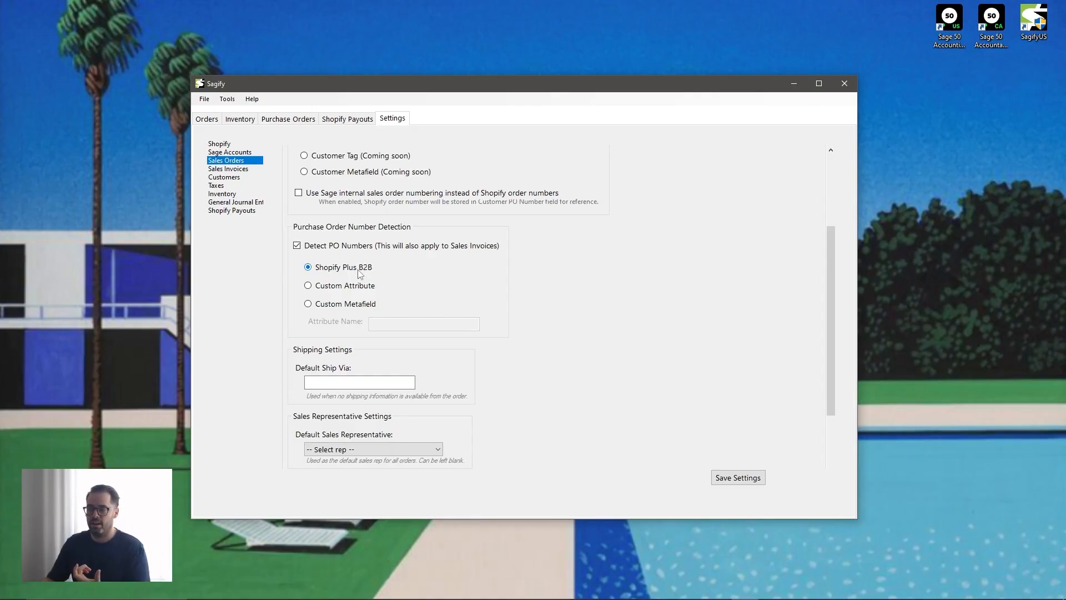
{"action": "left_click", "coordinate": [355, 288]}
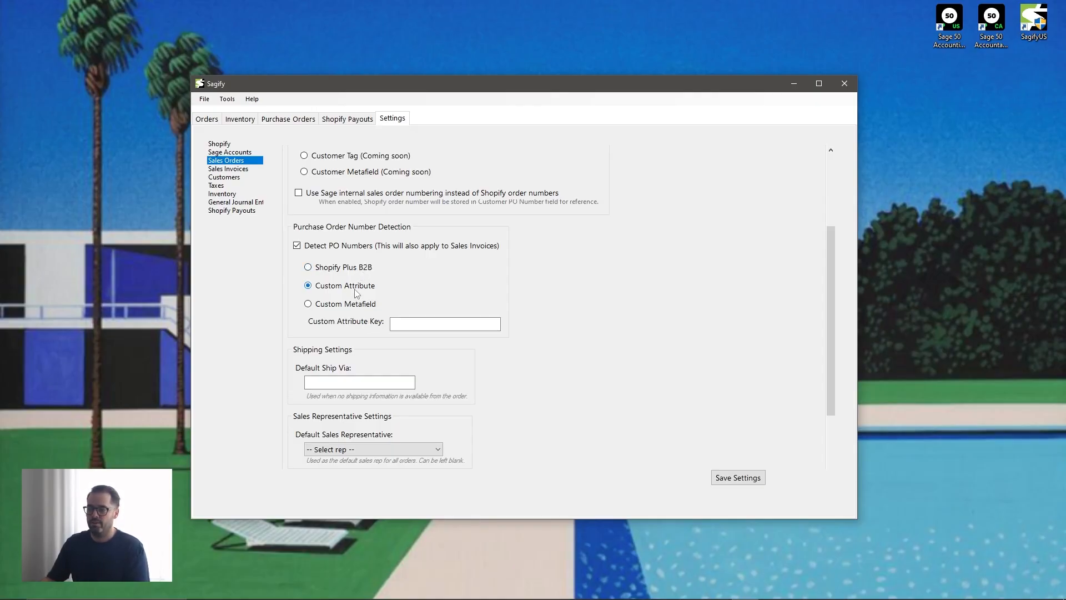
{"action": "left_click", "coordinate": [396, 324]}
{"action": "type", "text": "o_number"}
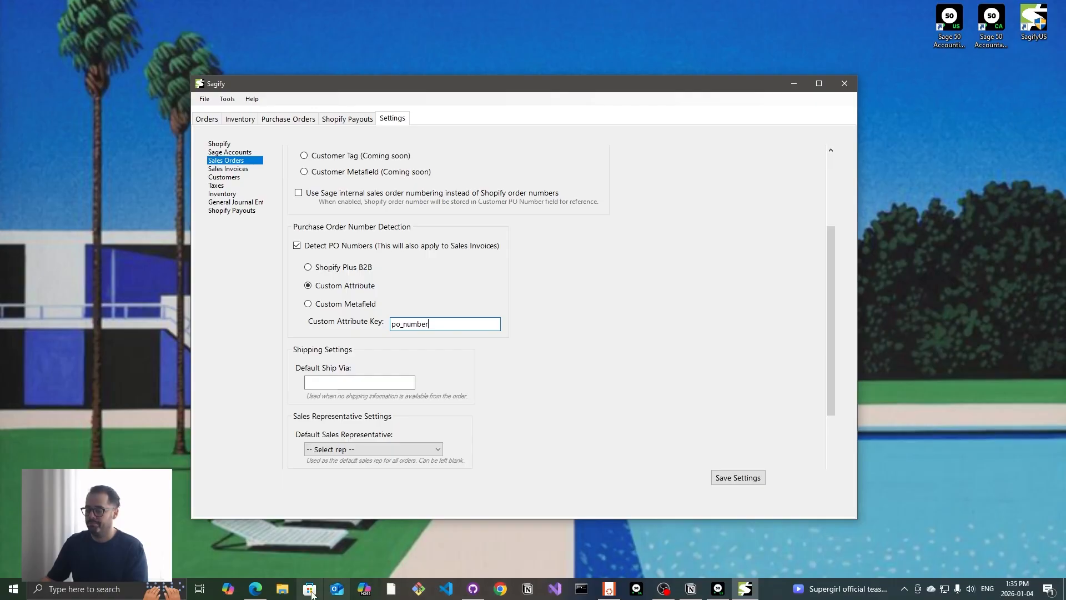
{"action": "left_click", "coordinate": [255, 589]}
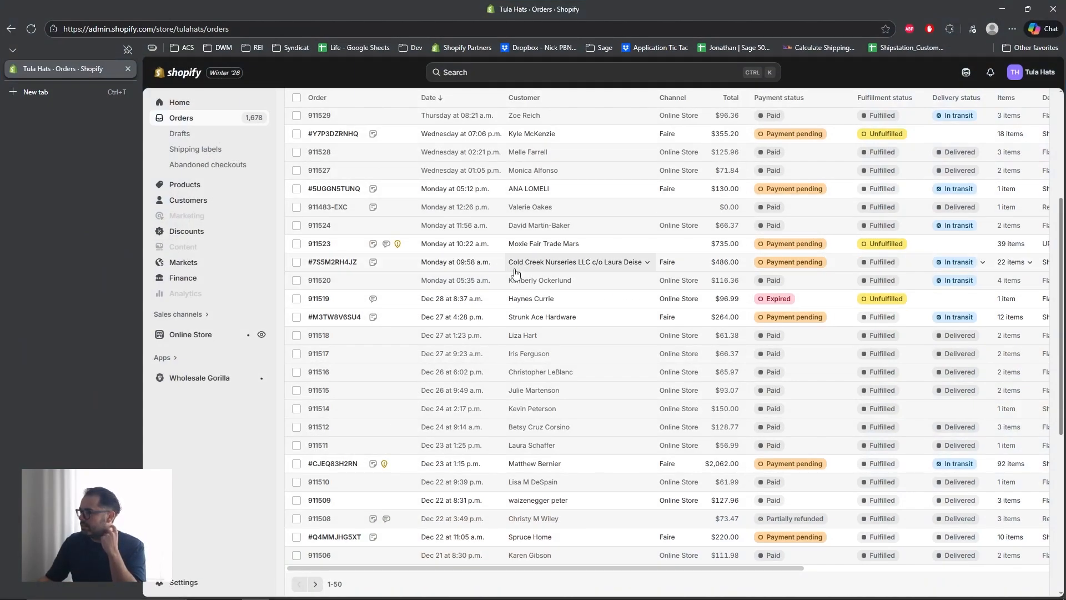
Step: Inspect the $220.00 Faire order's additional details and Faire order number label in Shopify
{"action": "left_click", "coordinate": [357, 536]}
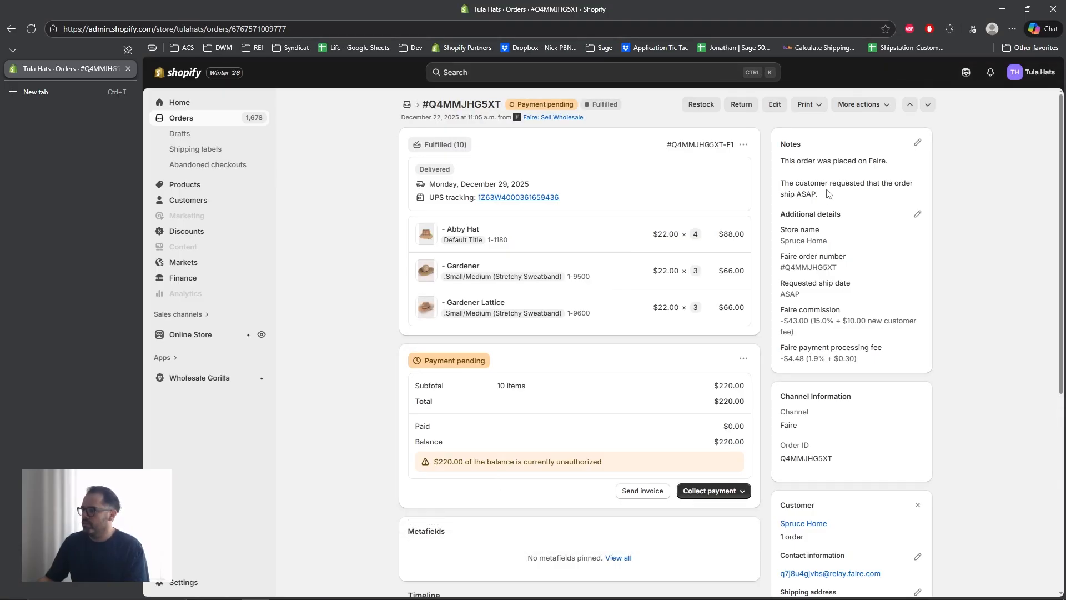
{"action": "left_click_drag", "start_coordinate": [776, 219], "coordinate": [886, 364]}
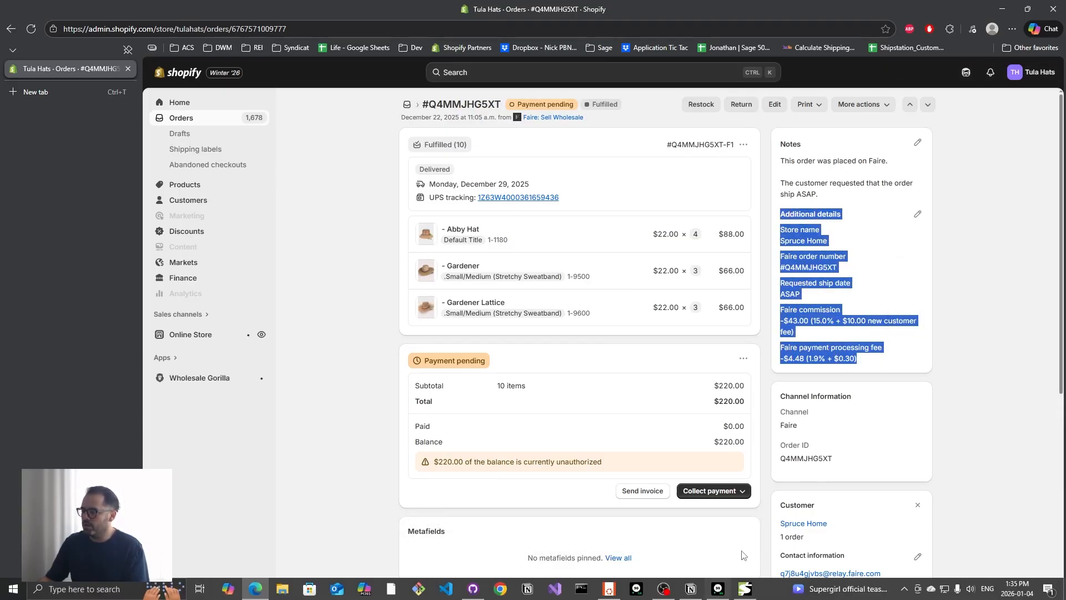
{"action": "left_click", "coordinate": [824, 272]}
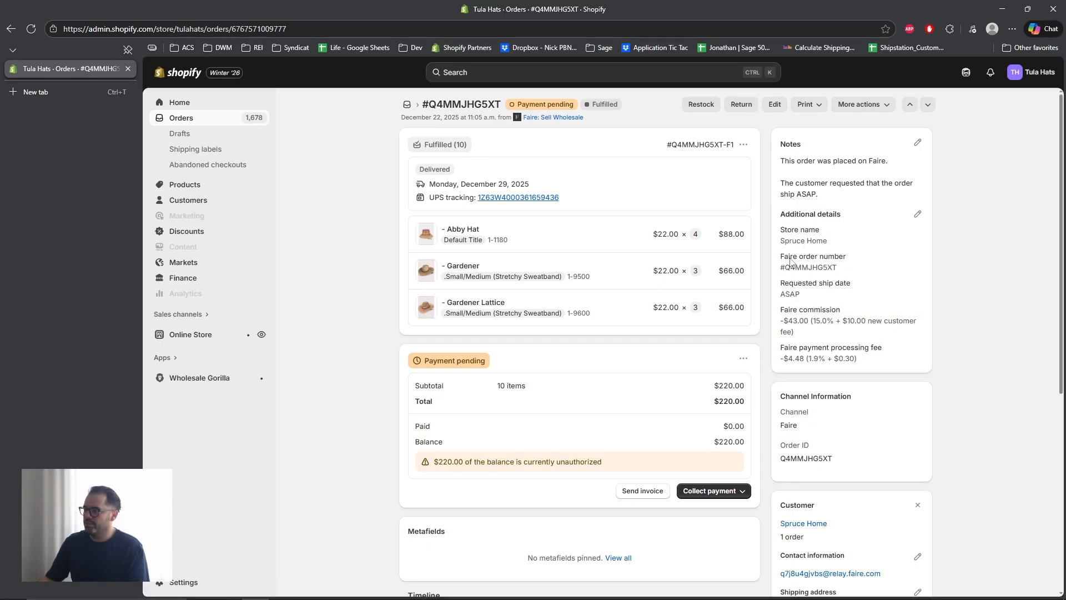
{"action": "left_click_drag", "start_coordinate": [779, 258], "coordinate": [848, 262]}
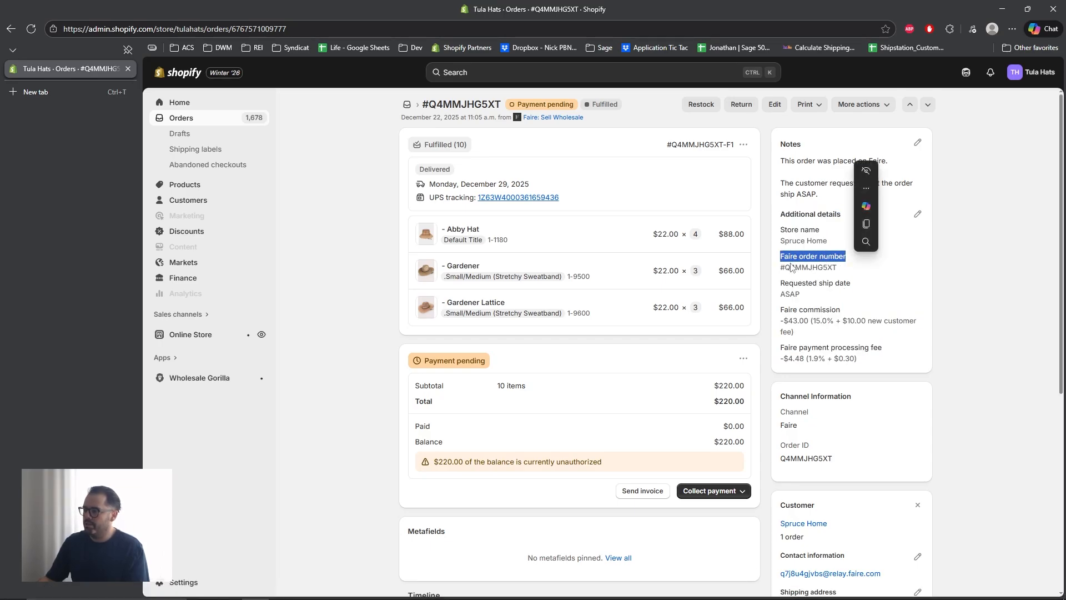
{"action": "left_click_drag", "start_coordinate": [780, 256], "coordinate": [855, 257]}
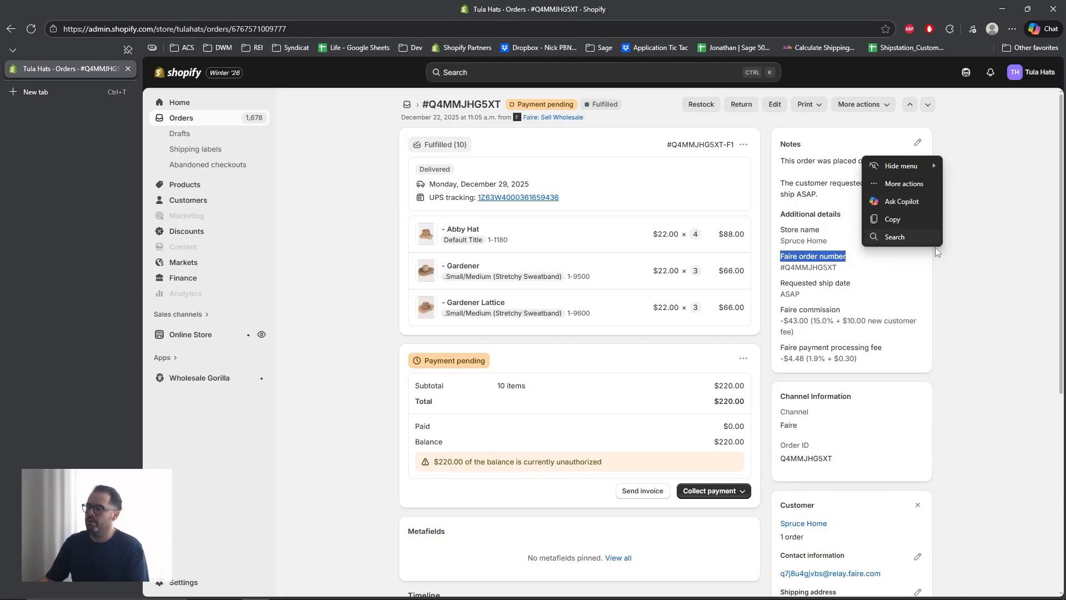
Step: Back in Sagify, switch PO detection to a Custom Metafield with key po_number
{"action": "left_click", "coordinate": [13, 31]}
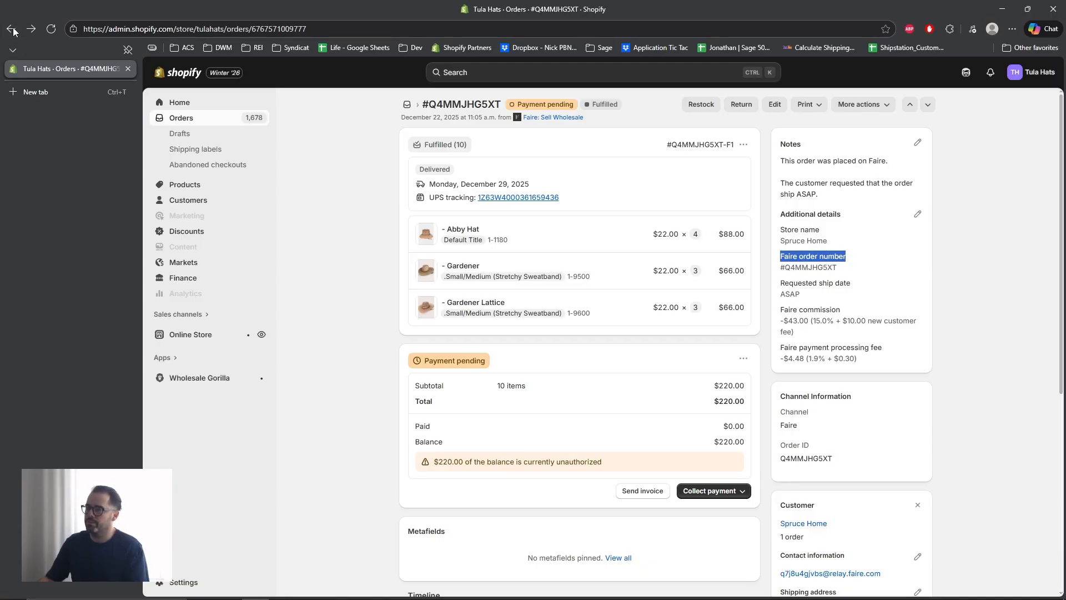
{"action": "left_click", "coordinate": [1002, 9]}
{"action": "left_click", "coordinate": [324, 305]}
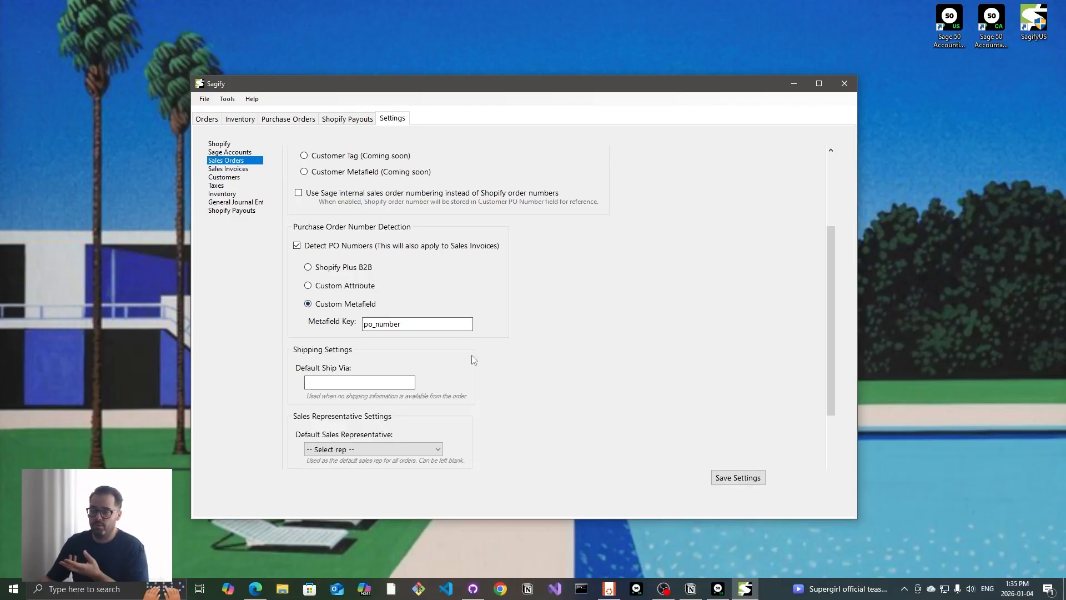
Step: Set PO detection to Shopify Plus B2B, then bring the Sage 50 company window forward
{"action": "left_click", "coordinate": [341, 269]}
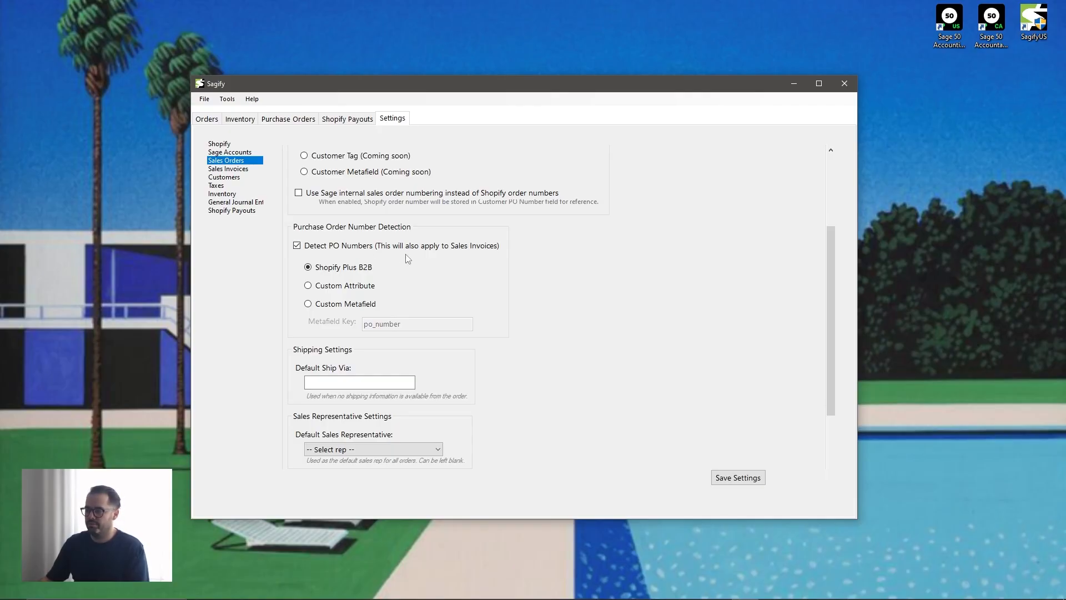
{"action": "scroll", "coordinate": [460, 267], "scroll_direction": "down", "scroll_amount": 1}
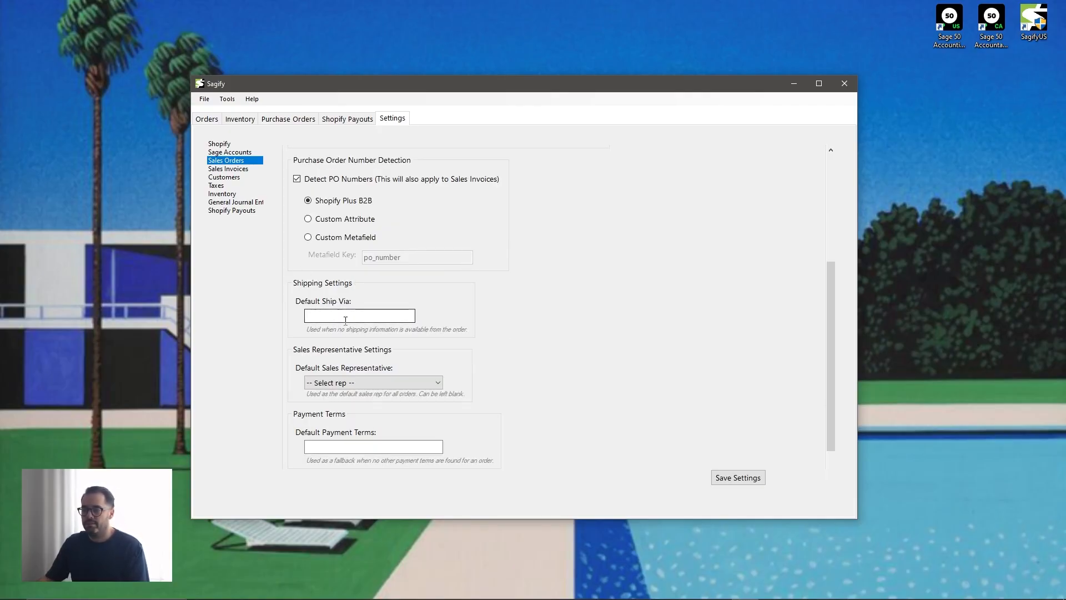
{"action": "mouse_move", "coordinate": [726, 594]}
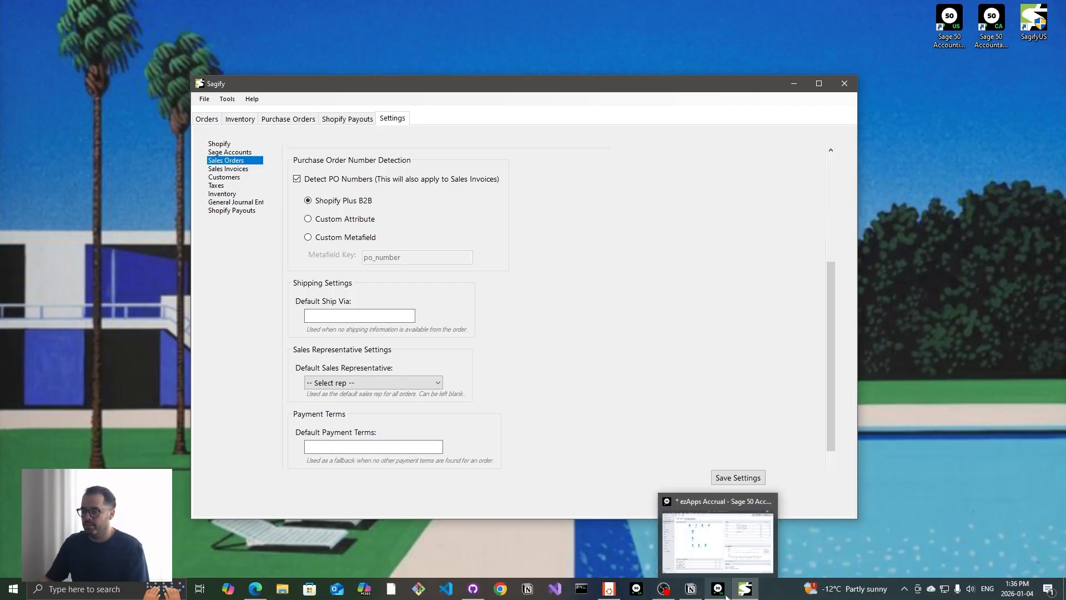
{"action": "left_click", "coordinate": [728, 553]}
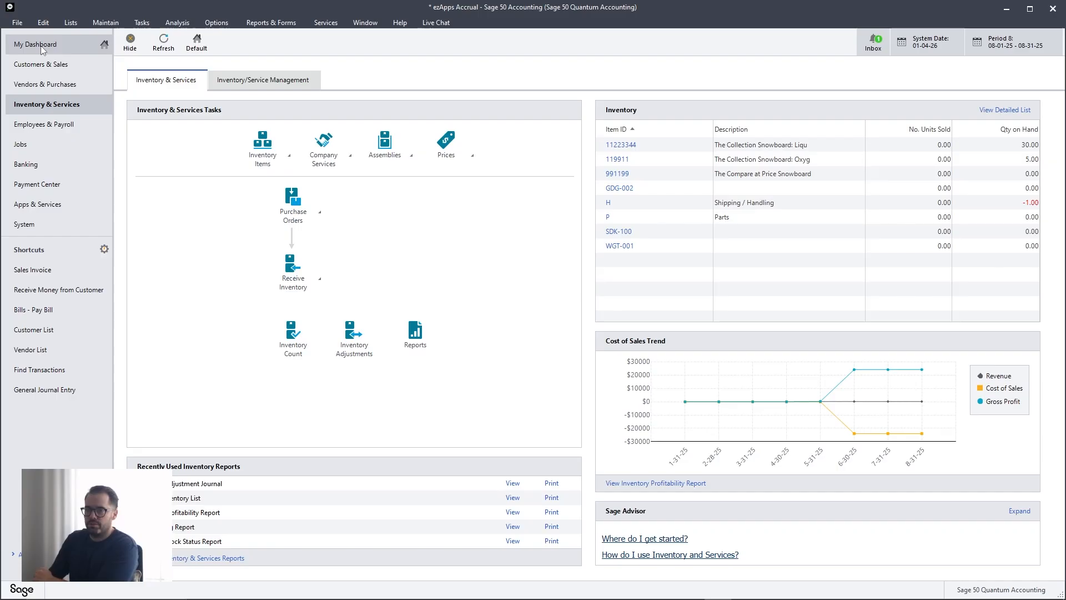
Step: Start a new Sage 50 sales order and pick UPS Ground in Ship via to confirm its name
{"action": "left_click", "coordinate": [71, 22]}
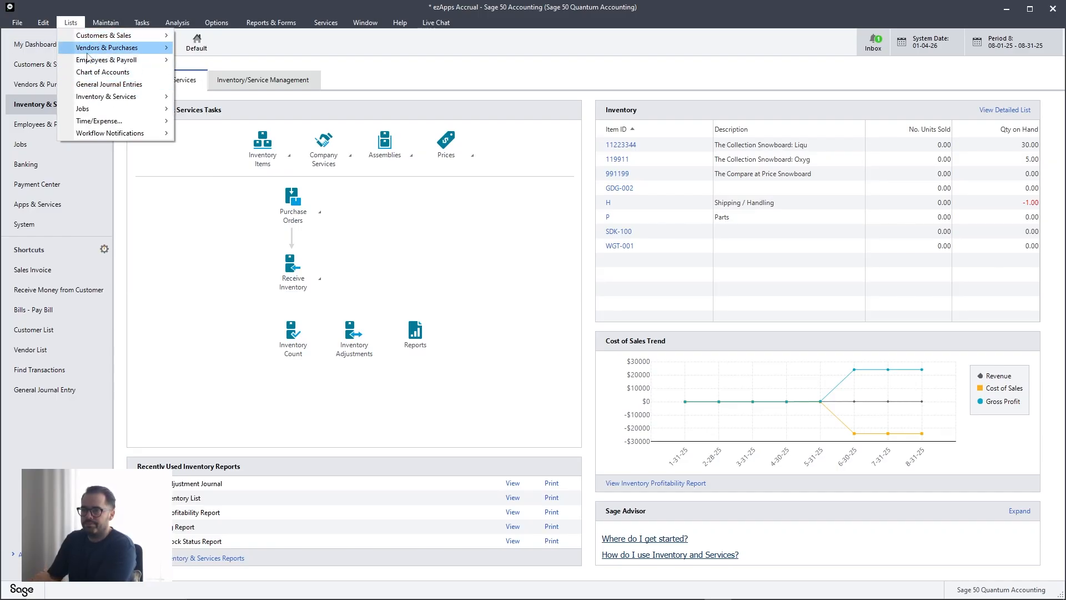
{"action": "mouse_move", "coordinate": [141, 23]}
{"action": "mouse_move", "coordinate": [233, 35]}
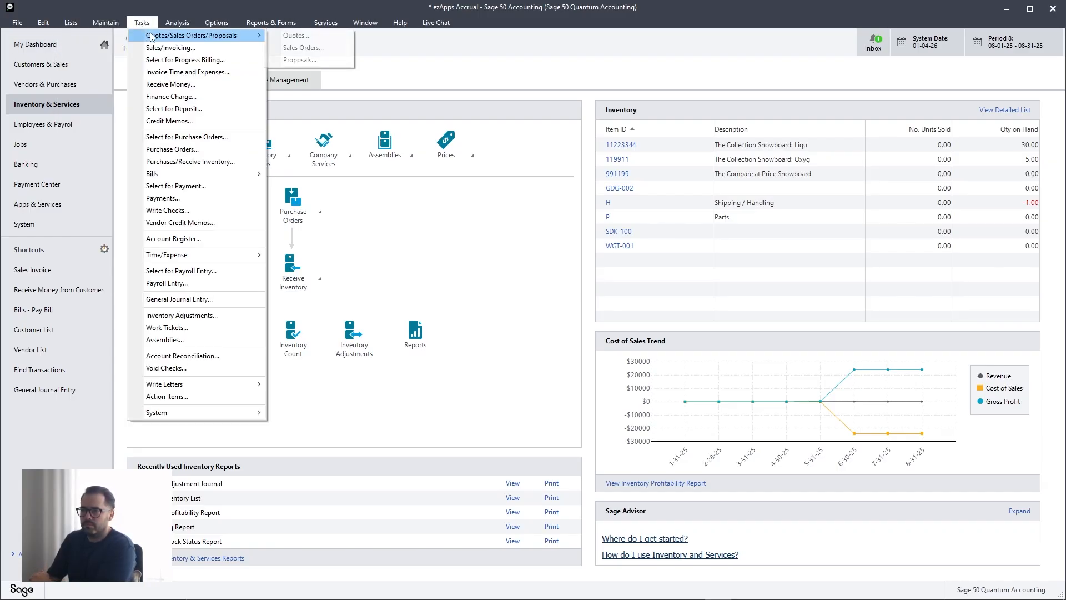
{"action": "left_click", "coordinate": [312, 47]}
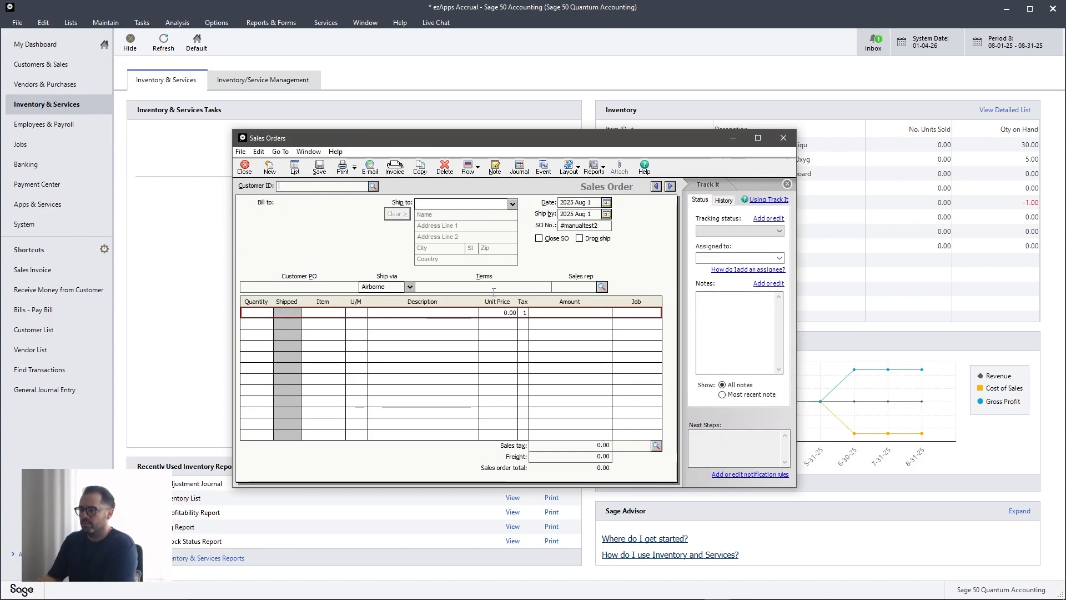
{"action": "left_click", "coordinate": [411, 287]}
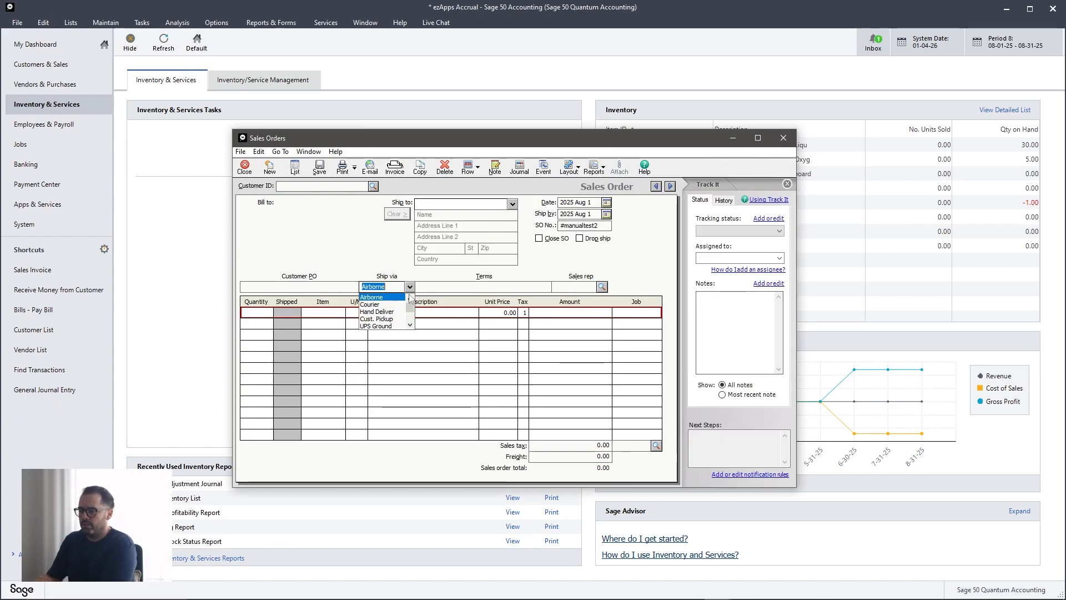
{"action": "left_click", "coordinate": [389, 326]}
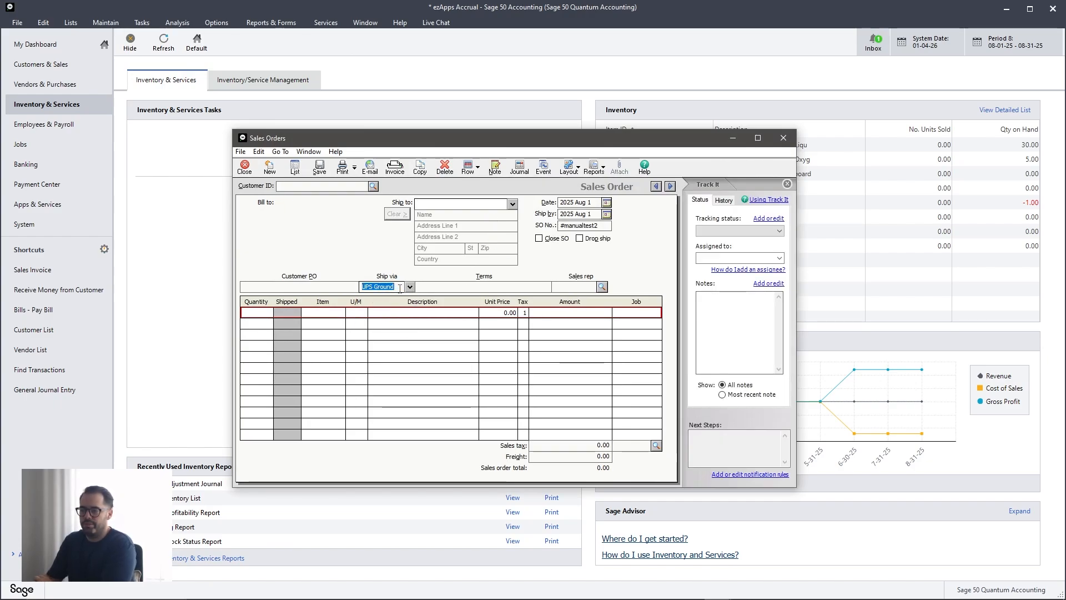
{"action": "left_click", "coordinate": [745, 588]}
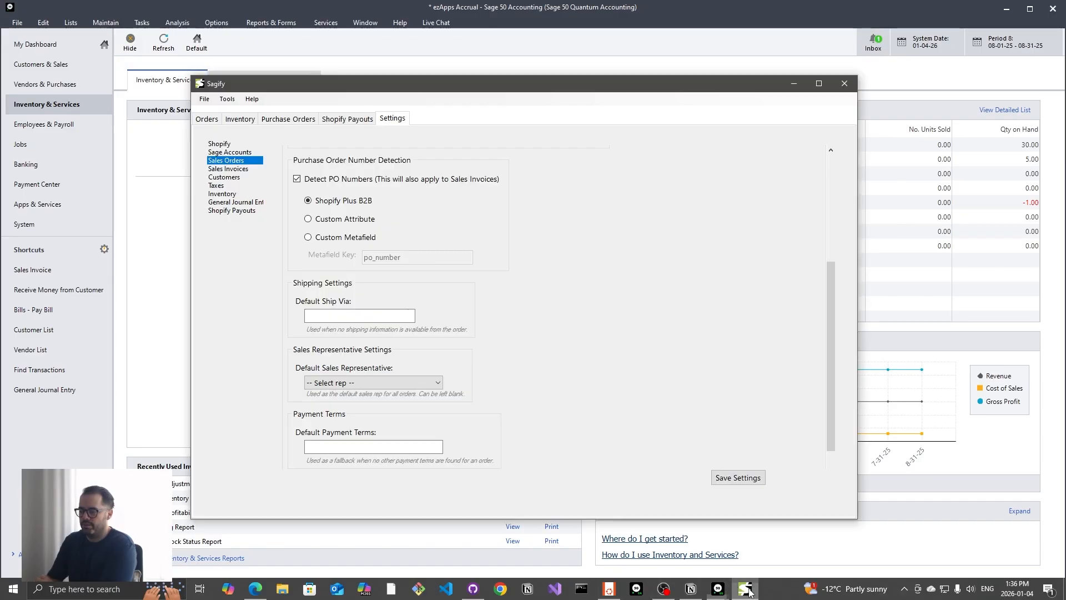
Step: Enter UPS Ground as the Default Ship Via, leaving the sales representative unselected
{"action": "left_click", "coordinate": [402, 317]}
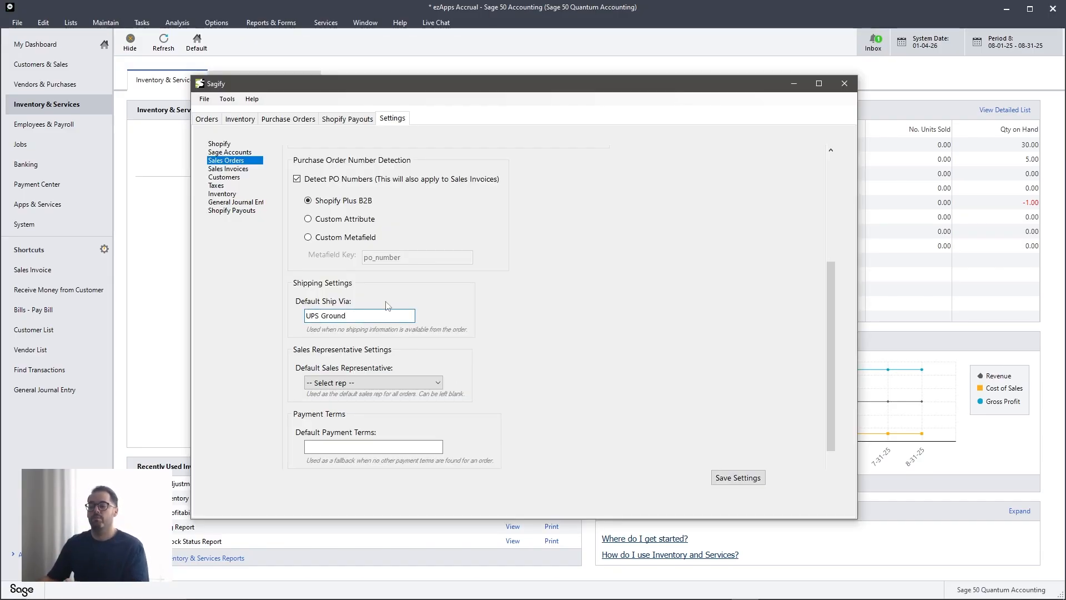
{"action": "left_click_drag", "start_coordinate": [347, 315], "coordinate": [259, 315]}
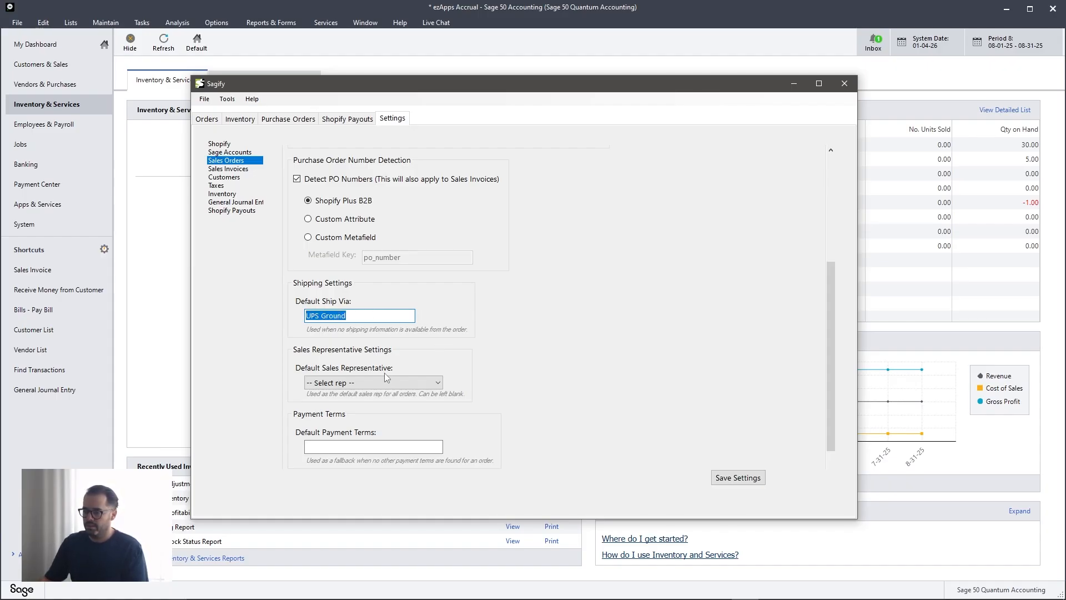
{"action": "left_click", "coordinate": [369, 382]}
{"action": "left_click", "coordinate": [366, 381]}
{"action": "left_click", "coordinate": [358, 384]}
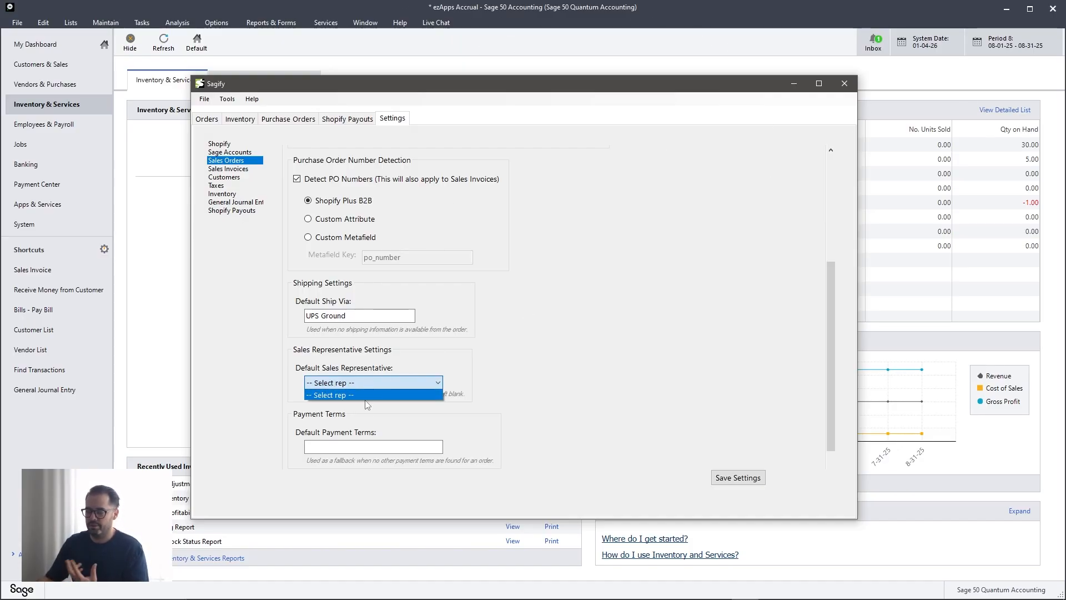
{"action": "left_click", "coordinate": [472, 378]}
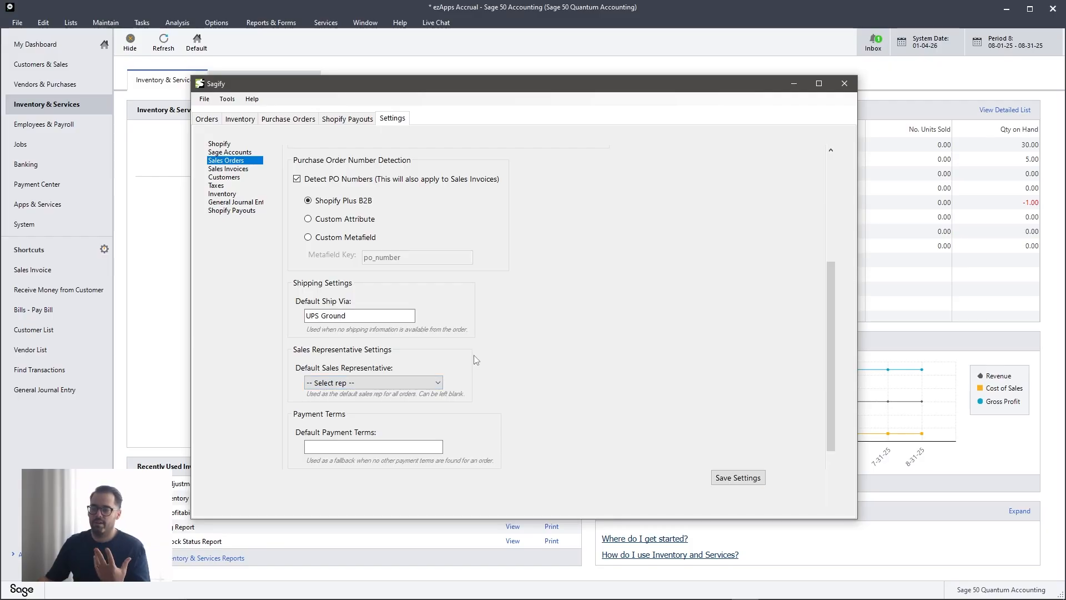
{"action": "scroll", "coordinate": [503, 366], "scroll_direction": "down", "scroll_amount": 1}
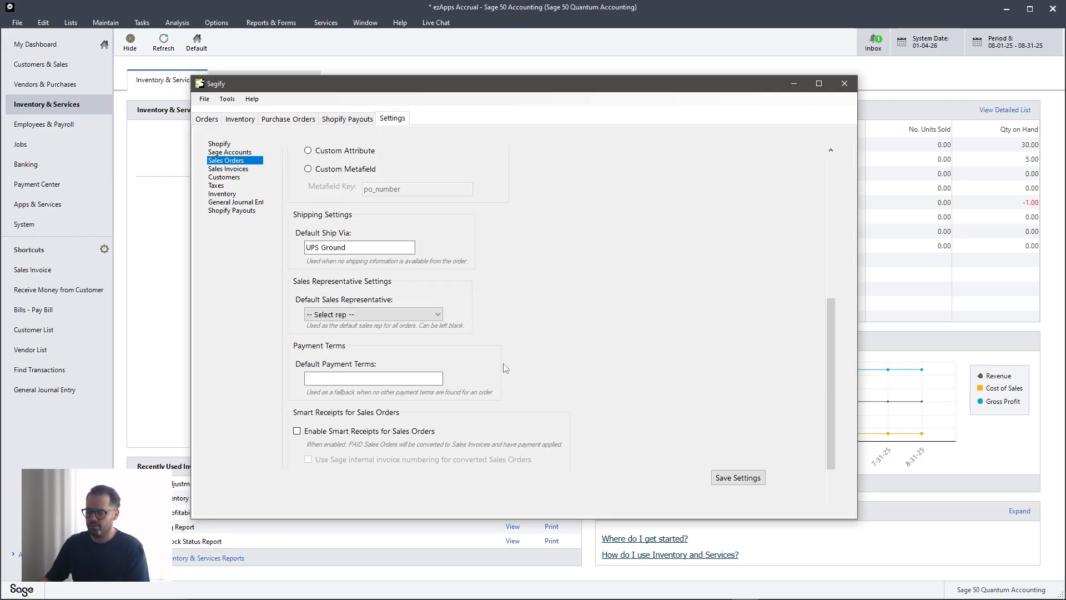
Step: Check payment terms against the Sage 50 sales order, entering net 30 there
{"action": "left_click", "coordinate": [347, 378]}
{"action": "mouse_move", "coordinate": [695, 596]}
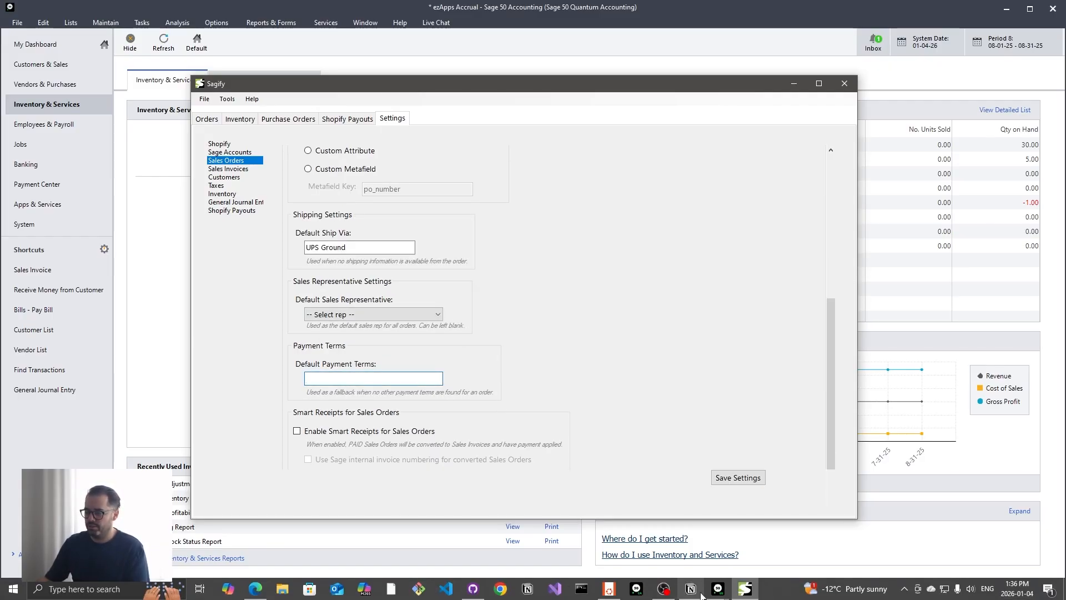
{"action": "mouse_move", "coordinate": [729, 594]}
{"action": "left_click", "coordinate": [767, 547]}
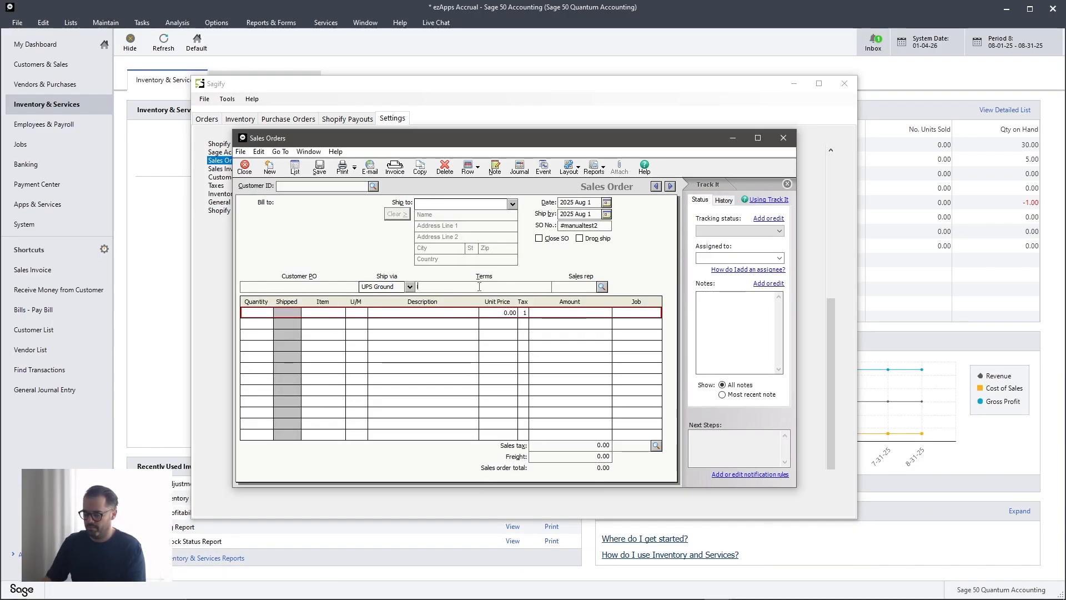
{"action": "type", "text": "net 30"}
{"action": "left_click", "coordinate": [666, 108]}
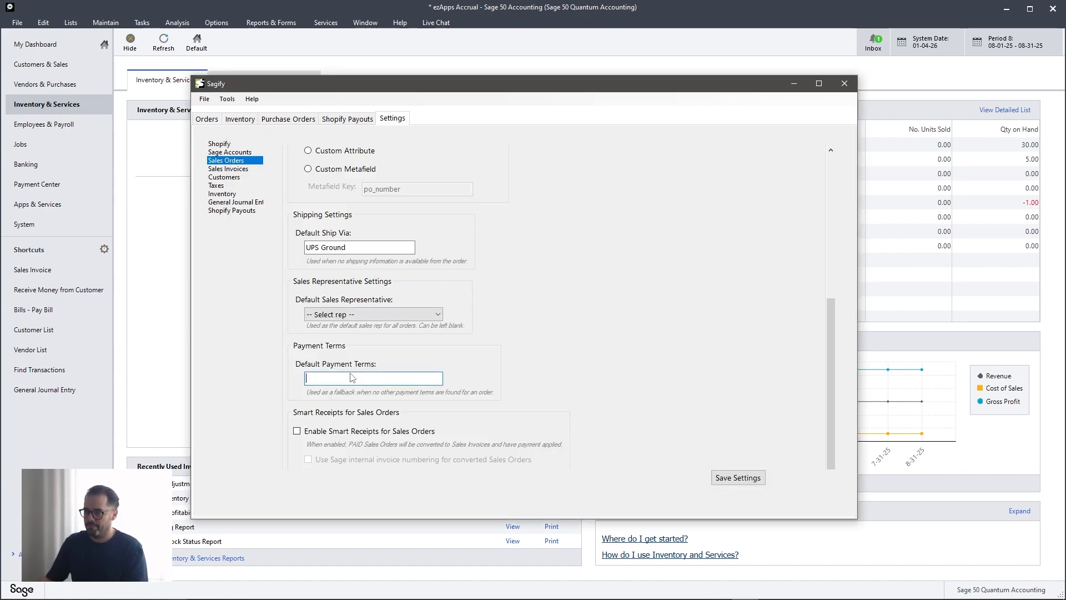
Step: Leave default payment terms empty after trying 'neto 30' and 'net 7', and enlarge the window
{"action": "type", "text": "neto 30"}
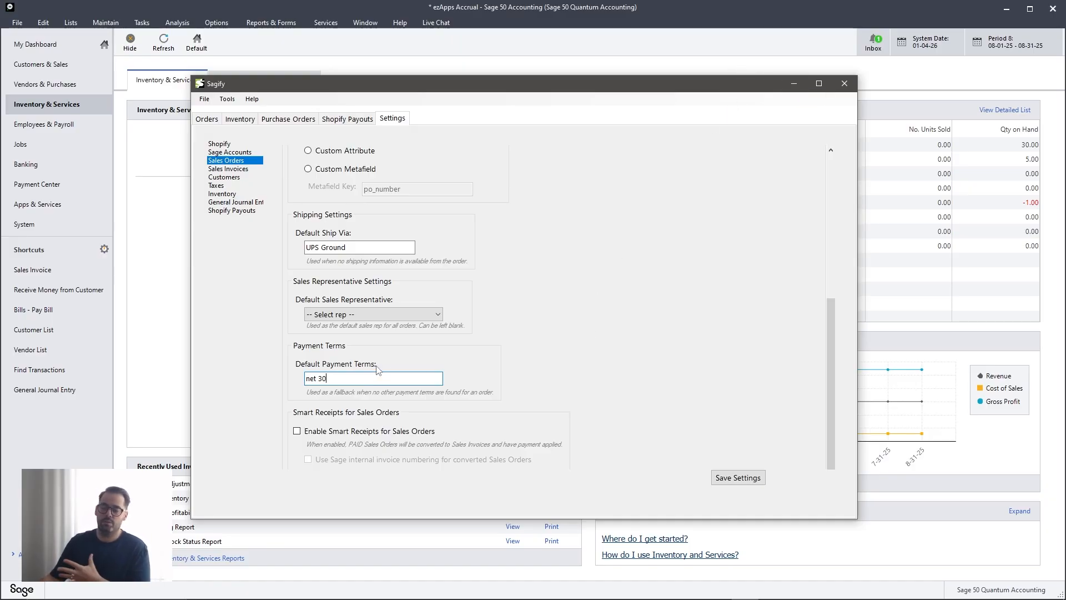
{"action": "key", "text": "ctrl+a"}
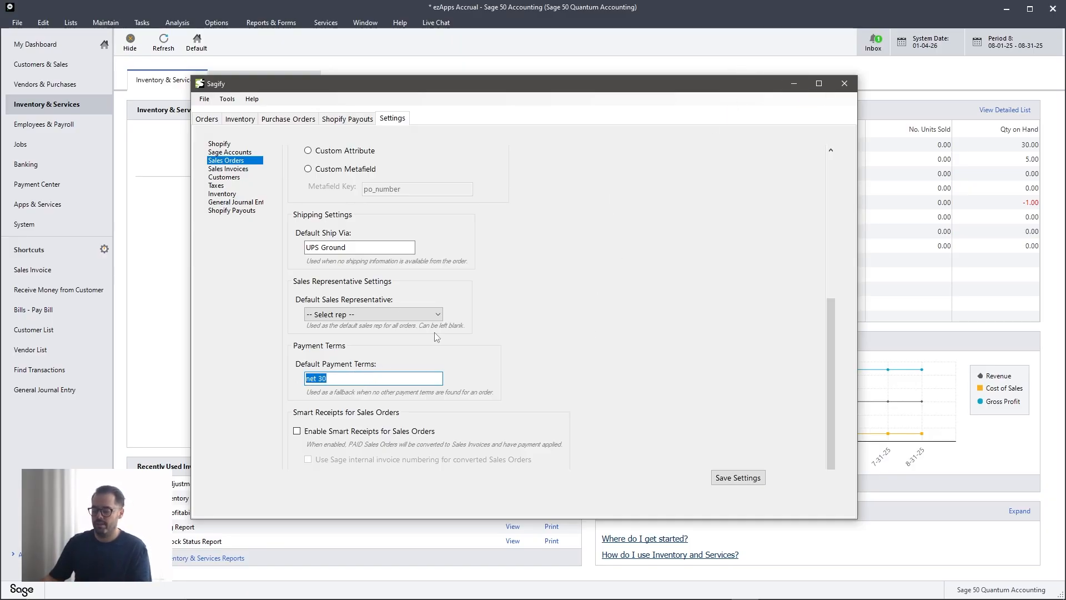
{"action": "type", "text": "net 7"}
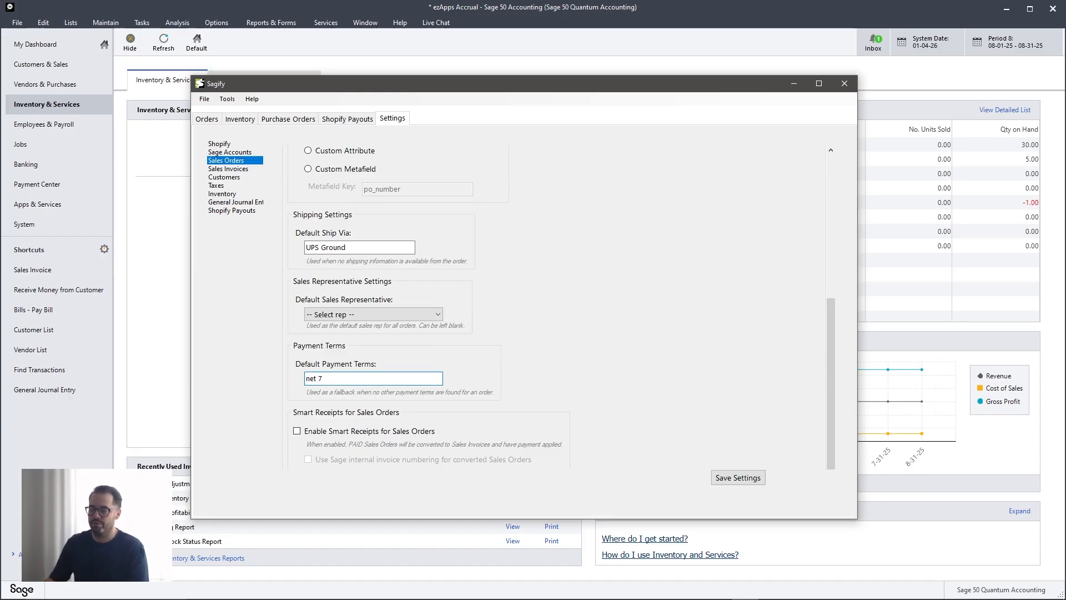
{"action": "key", "text": "BackSpace"}
{"action": "key", "text": "BackSpace"}
{"action": "key", "text": "BackSpace"}
{"action": "key", "text": "BackSpace"}
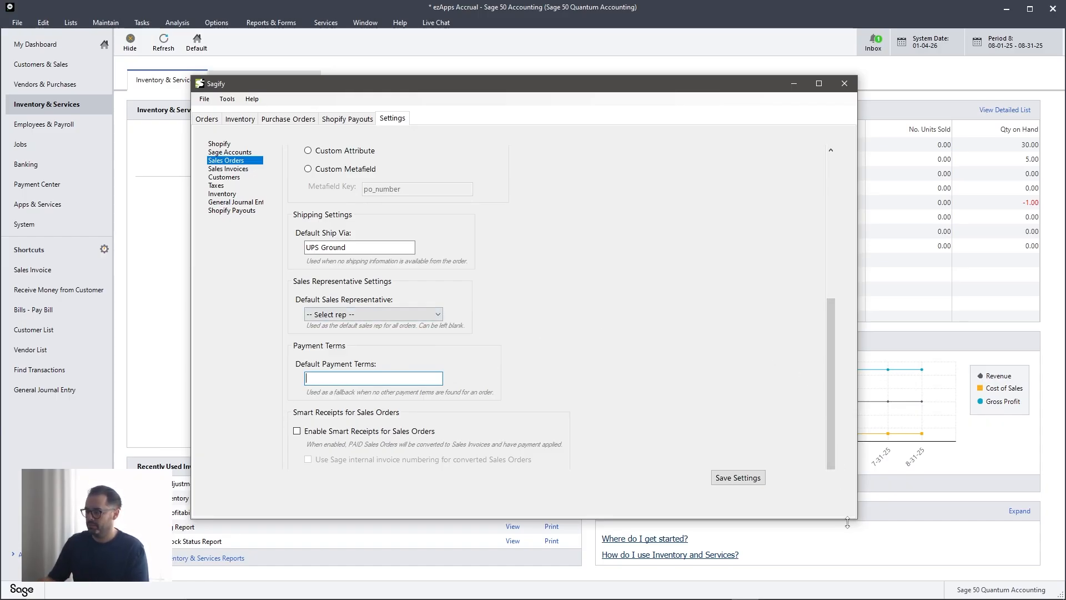
{"action": "left_click_drag", "start_coordinate": [847, 522], "coordinate": [847, 557]}
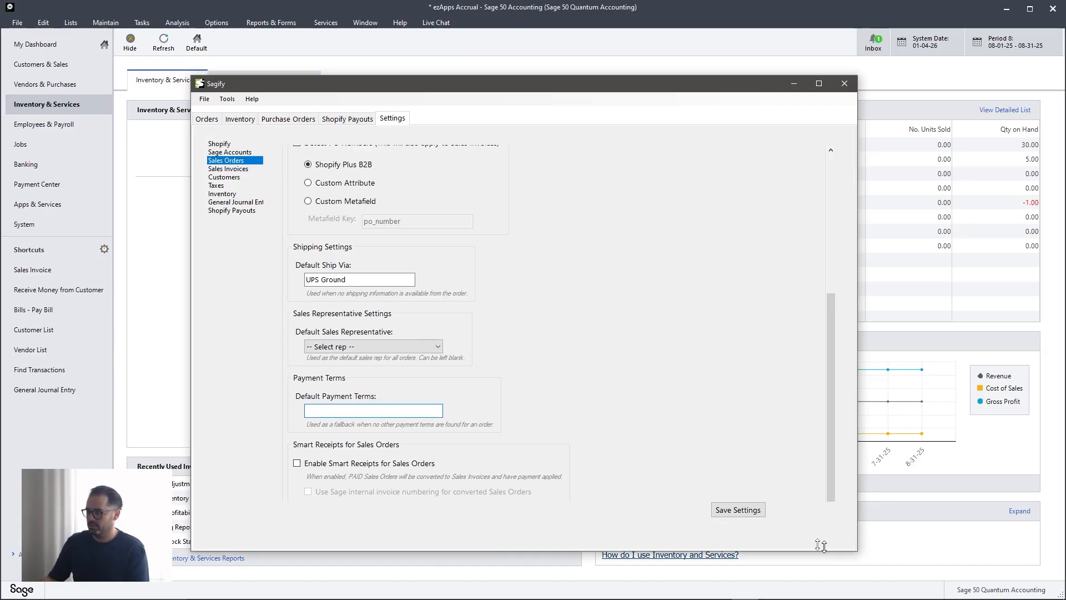
Step: Leave Smart Receipts disabled and save the Sales Orders settings, confirming the Success message
{"action": "left_click", "coordinate": [297, 470]}
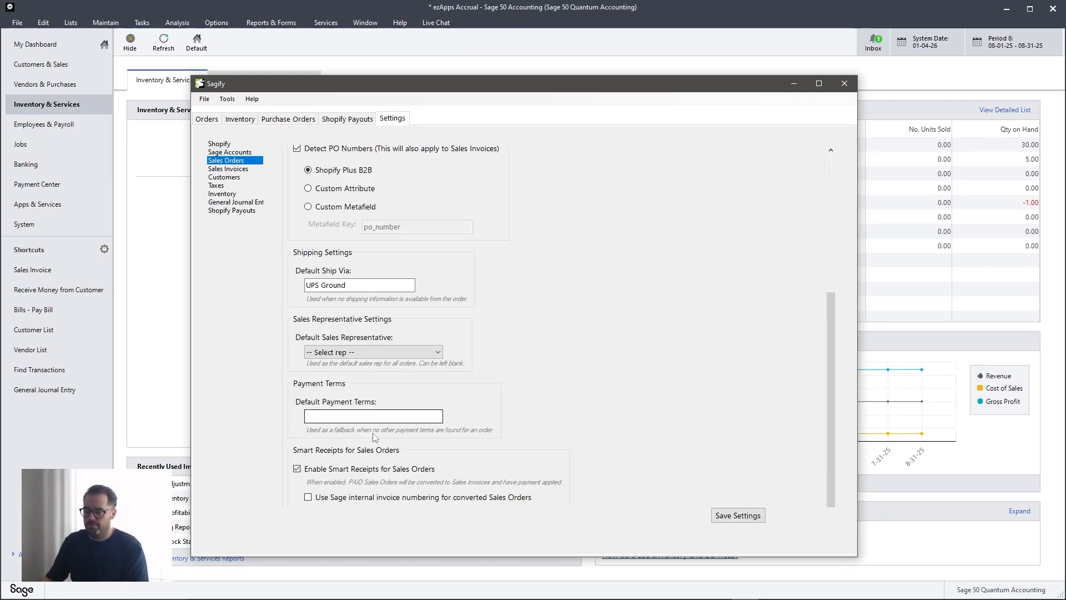
{"action": "left_click", "coordinate": [297, 469]}
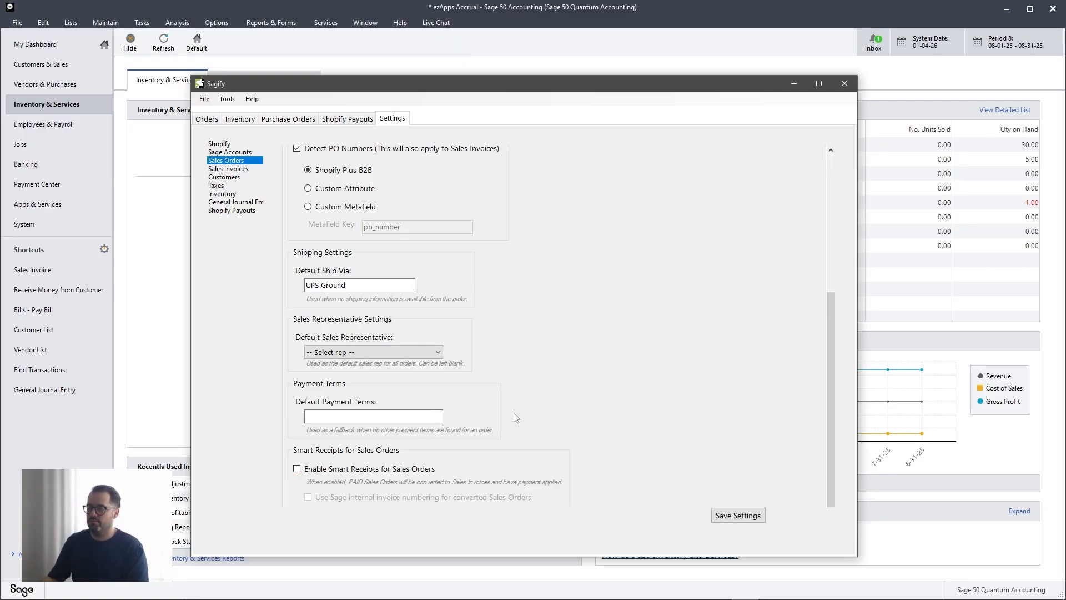
{"action": "scroll", "coordinate": [505, 360], "scroll_direction": "up", "scroll_amount": 5}
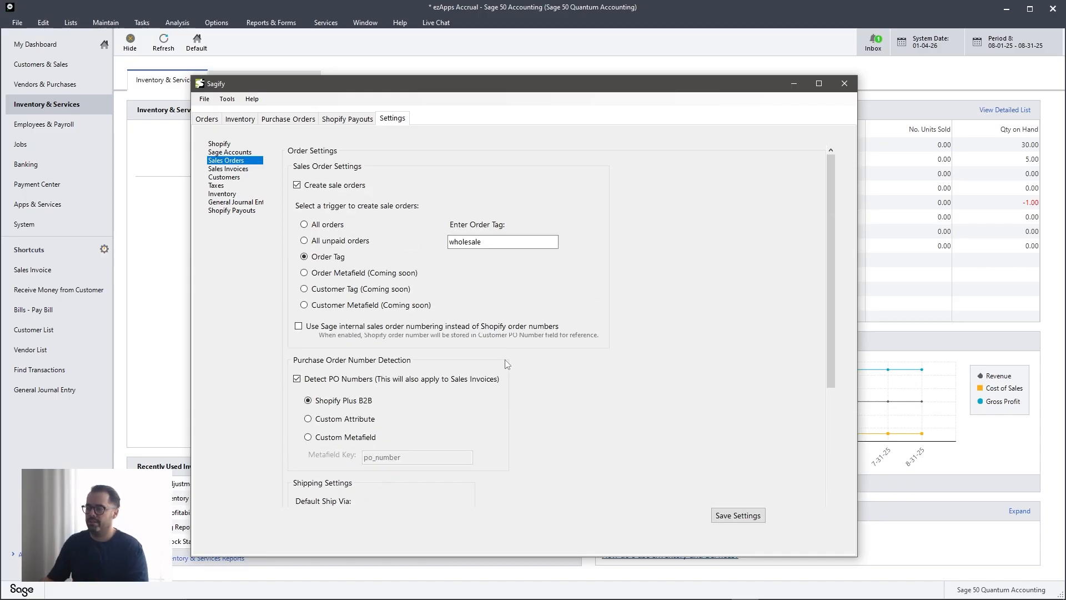
{"action": "left_click", "coordinate": [738, 515]}
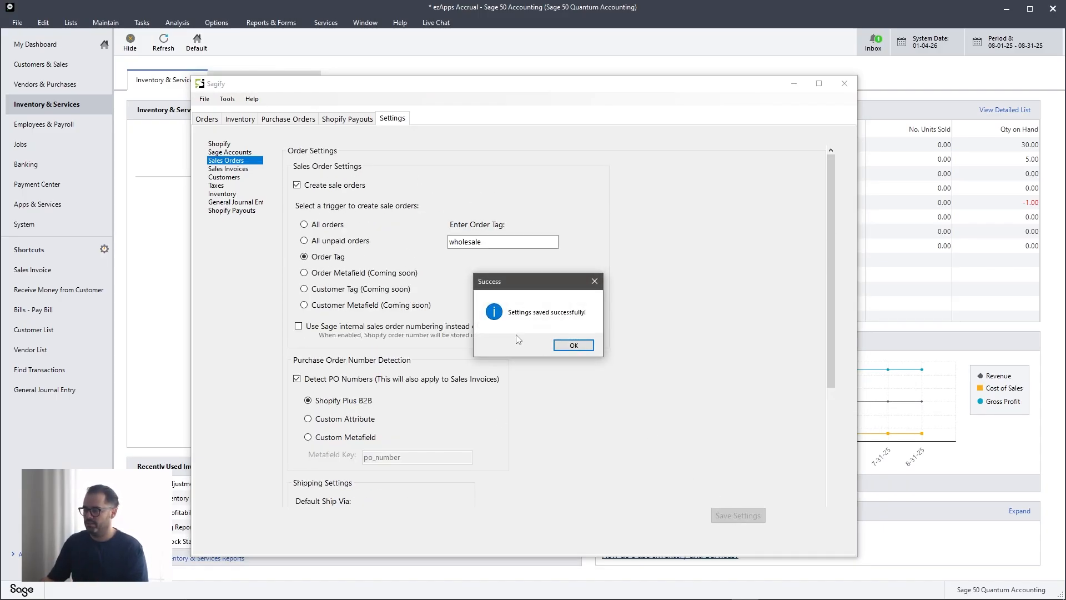
{"action": "left_click", "coordinate": [574, 345]}
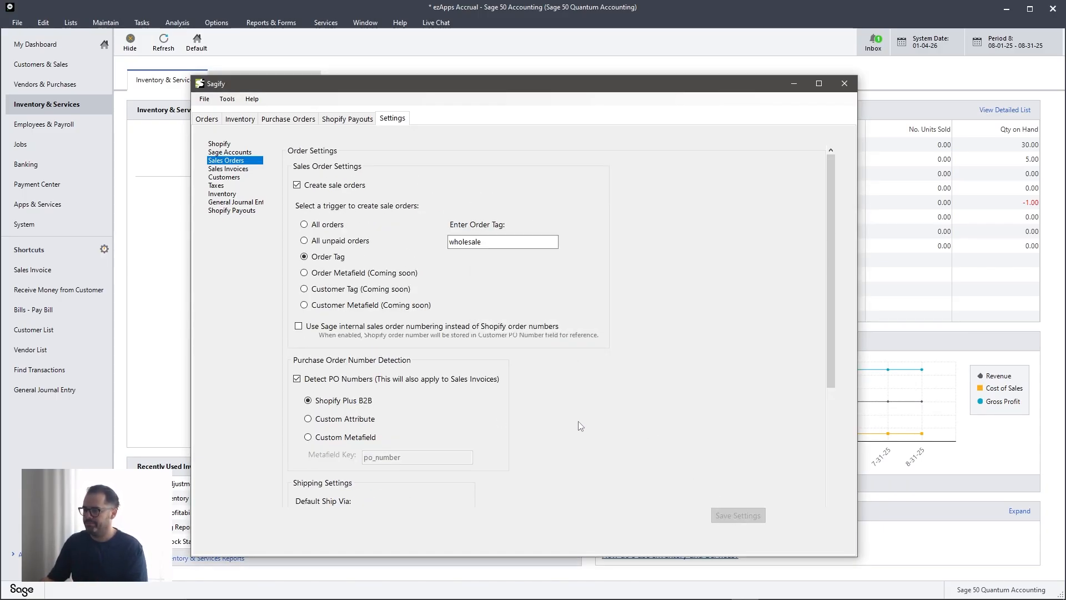
Step: In Sales Invoices, create all invoices under the single 00cash - Accrual customer account
{"action": "left_click", "coordinate": [223, 169]}
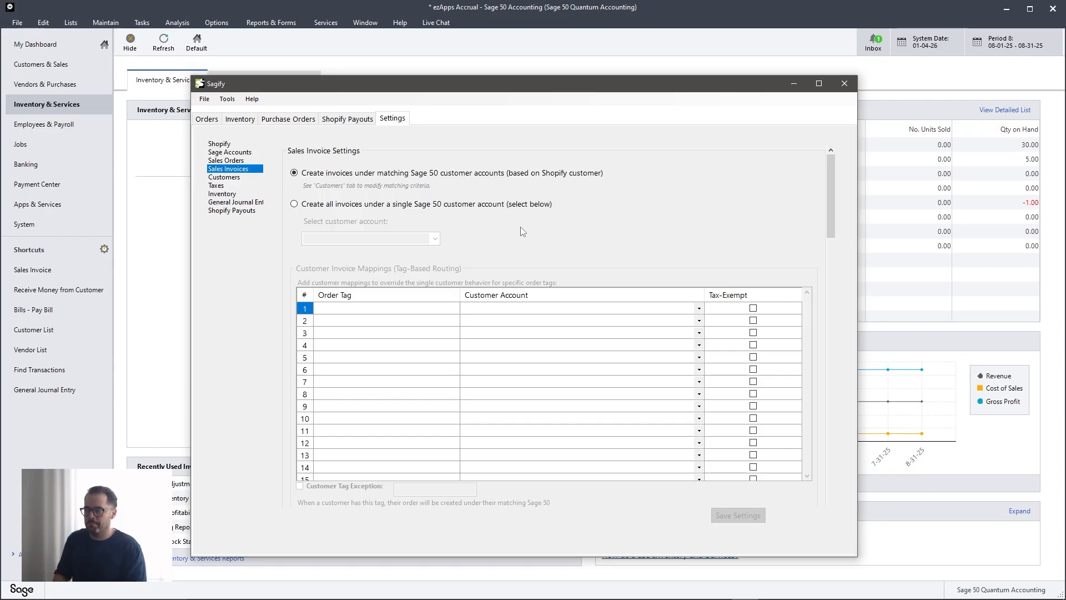
{"action": "left_click", "coordinate": [320, 207]}
{"action": "left_click", "coordinate": [437, 239]}
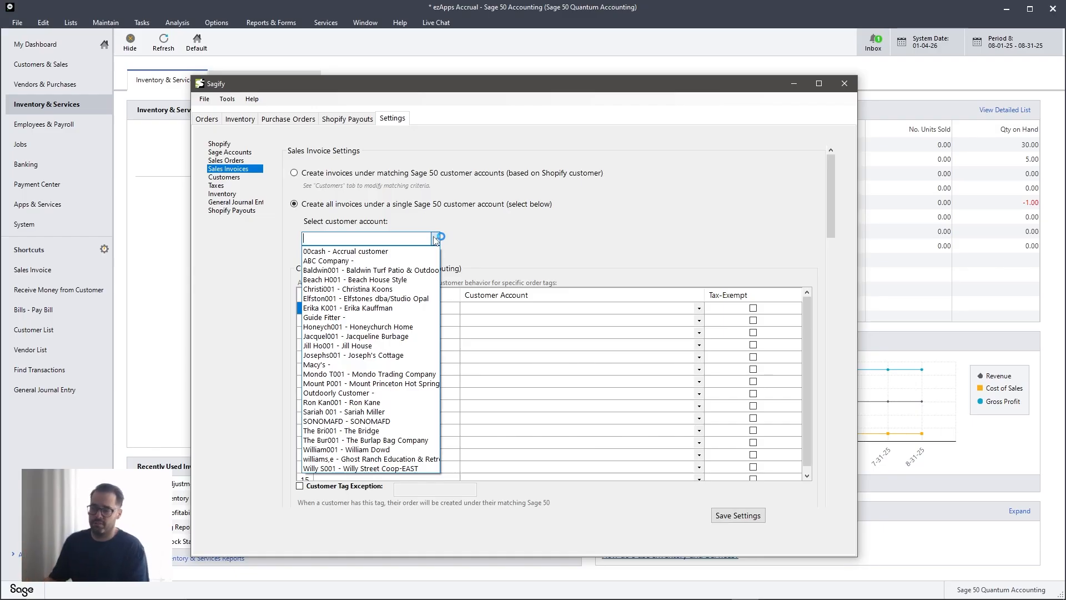
{"action": "left_click", "coordinate": [336, 252]}
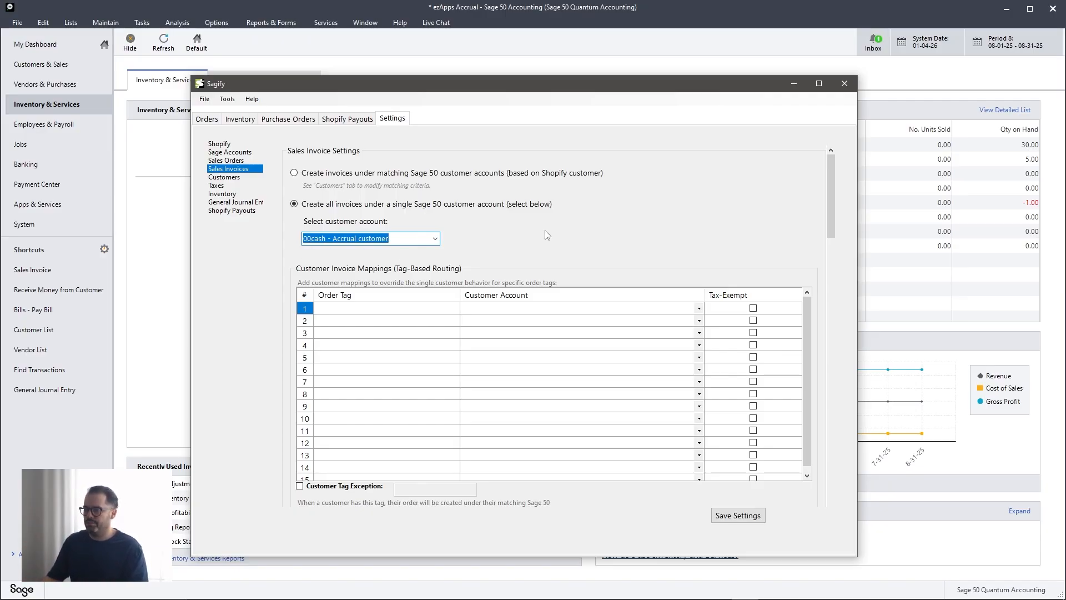
{"action": "scroll", "coordinate": [611, 178], "scroll_direction": "down", "scroll_amount": 2}
{"action": "scroll", "coordinate": [838, 175], "scroll_direction": "up", "scroll_amount": 2}
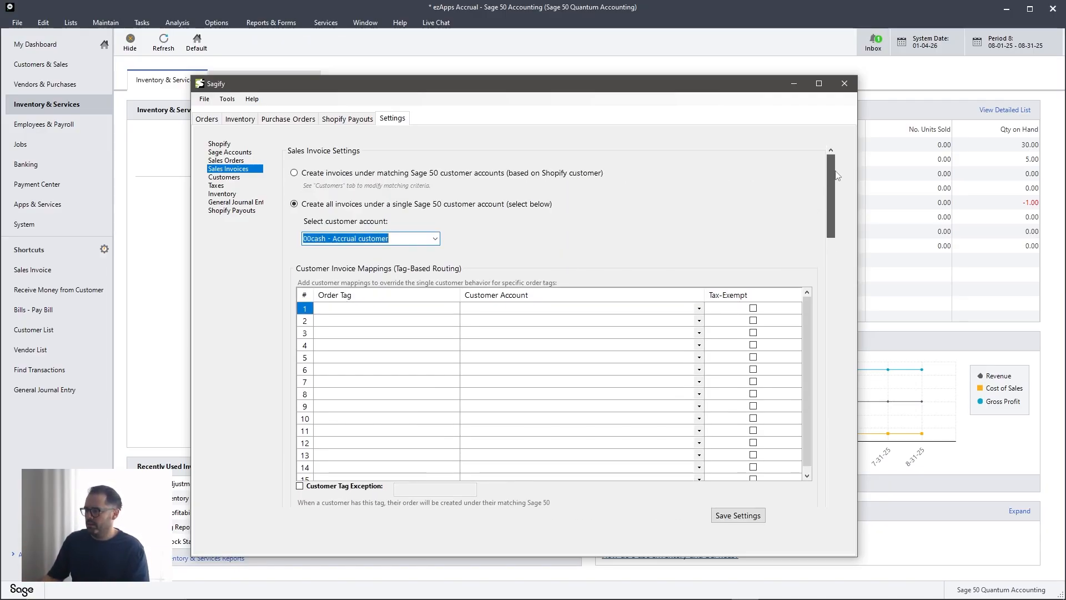
{"action": "scroll", "coordinate": [836, 178], "scroll_direction": "down", "scroll_amount": 2}
{"action": "scroll", "coordinate": [834, 184], "scroll_direction": "up", "scroll_amount": 2}
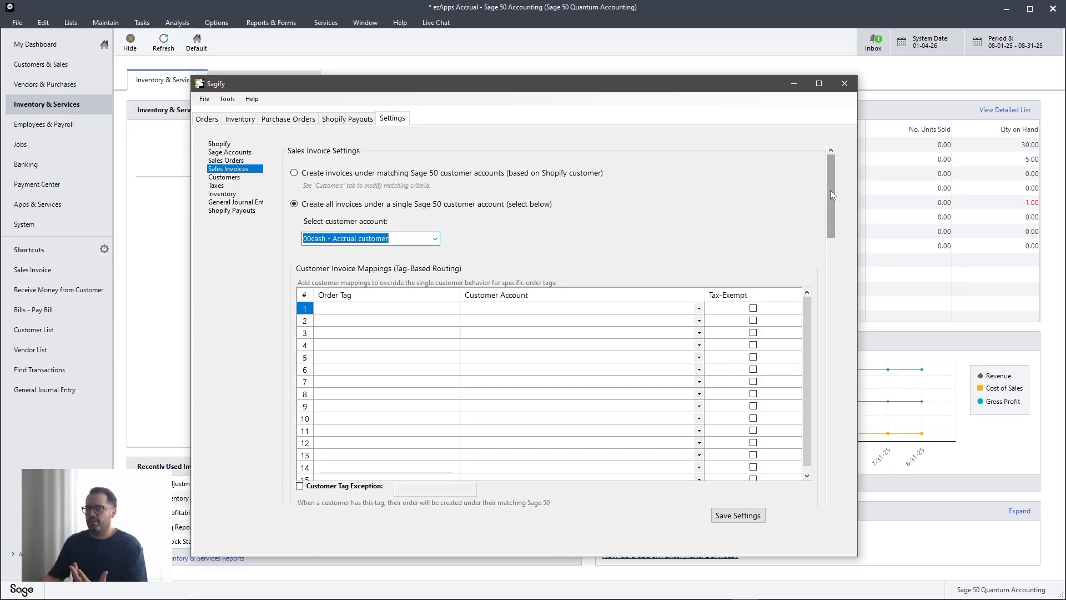
{"action": "scroll", "coordinate": [830, 191], "scroll_direction": "down", "scroll_amount": 1}
{"action": "scroll", "coordinate": [830, 191], "scroll_direction": "up", "scroll_amount": 1}
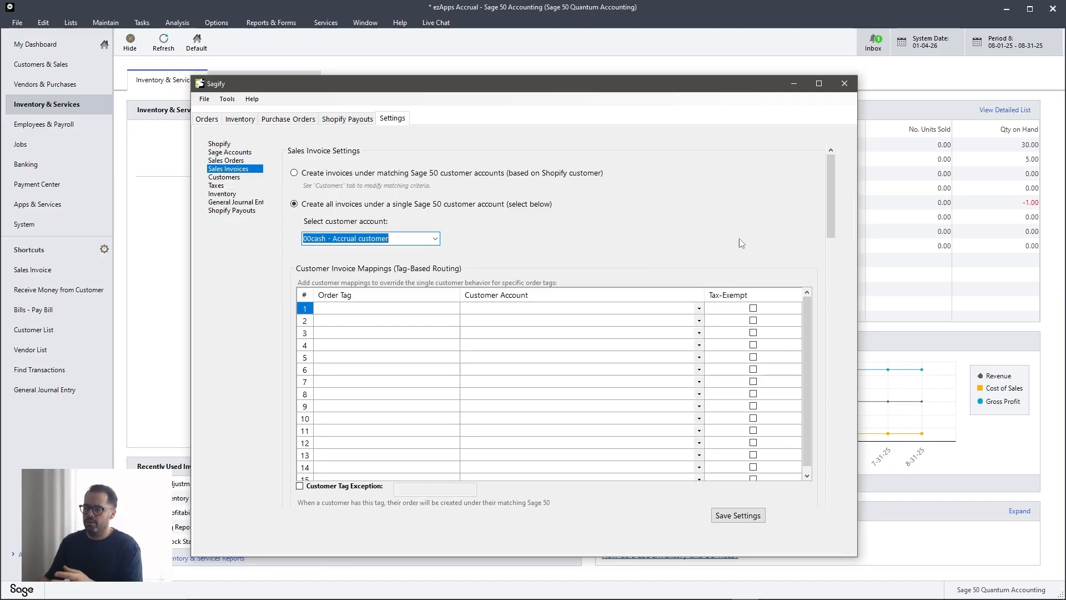
{"action": "scroll", "coordinate": [832, 198], "scroll_direction": "down", "scroll_amount": 2}
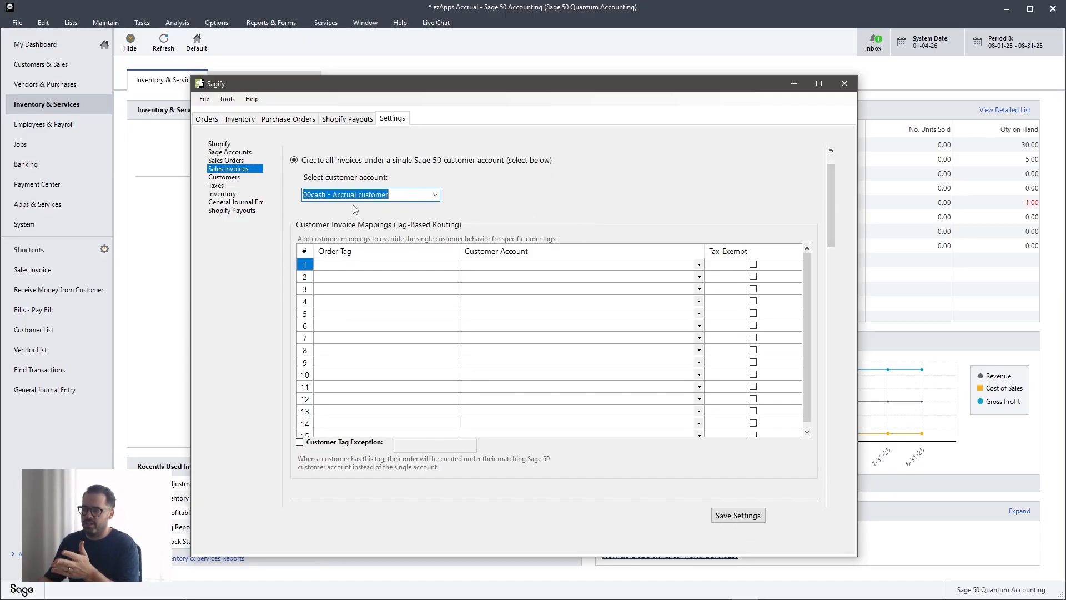
{"action": "scroll", "coordinate": [833, 203], "scroll_direction": "down", "scroll_amount": 2}
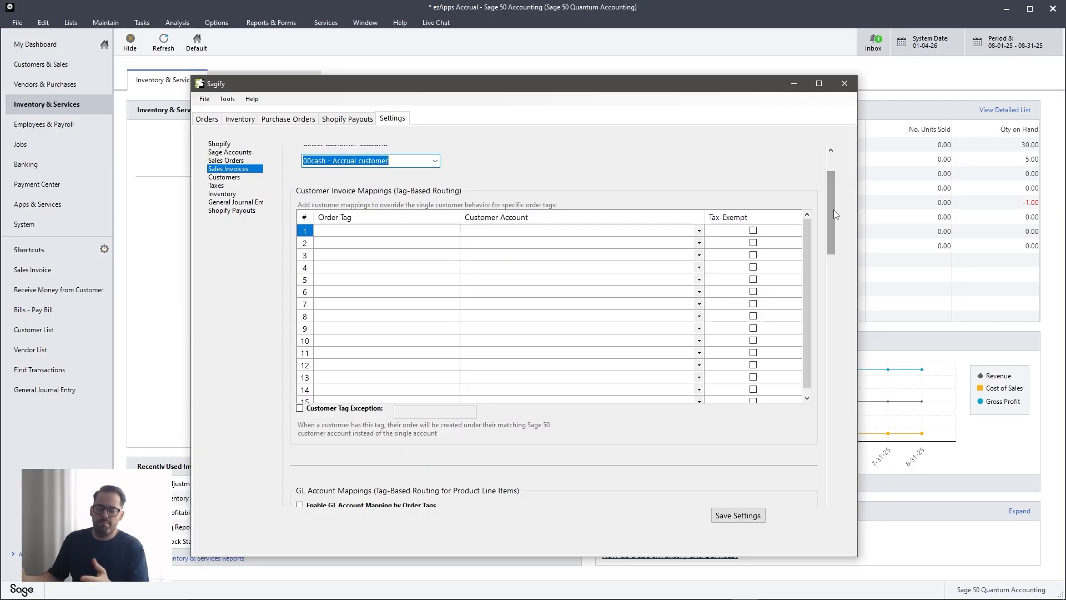
Step: Map order tag special_customer to the ABC Company customer account in row 1
{"action": "left_click", "coordinate": [411, 230]}
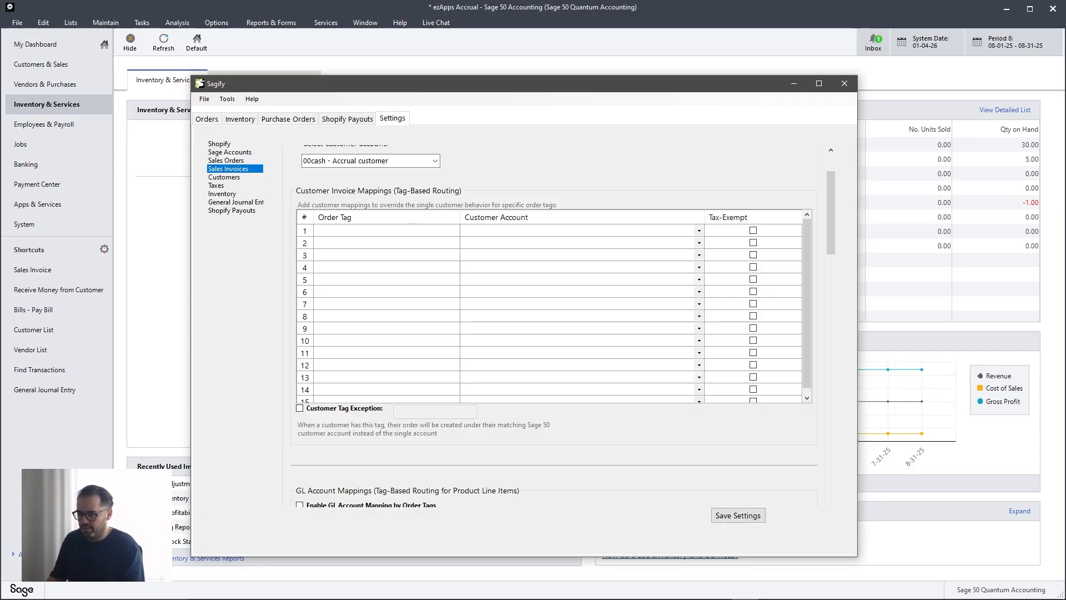
{"action": "type", "text": "special_customer"}
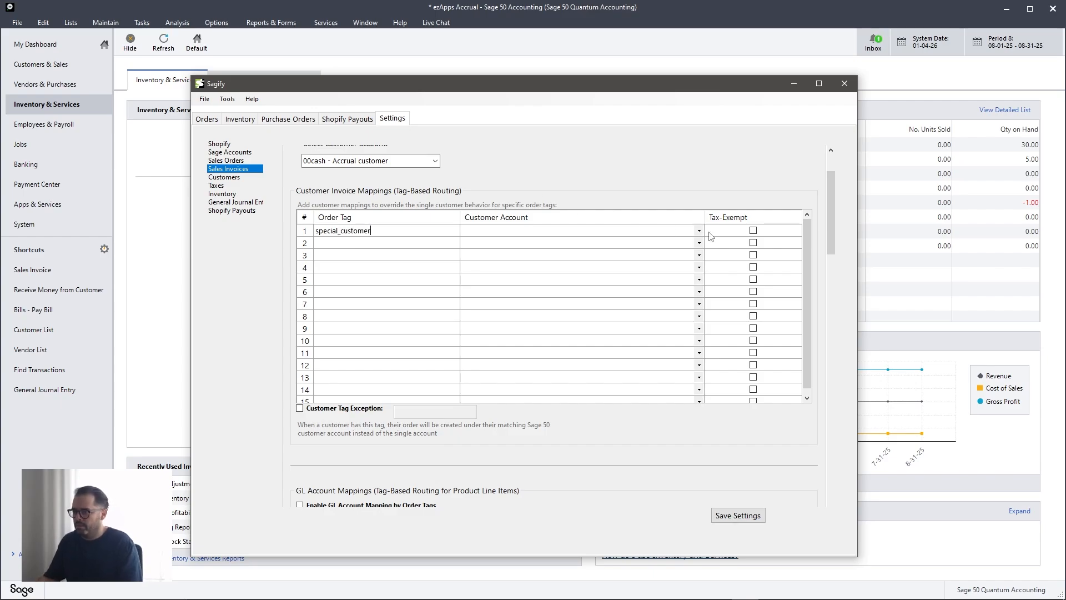
{"action": "left_click", "coordinate": [698, 231]}
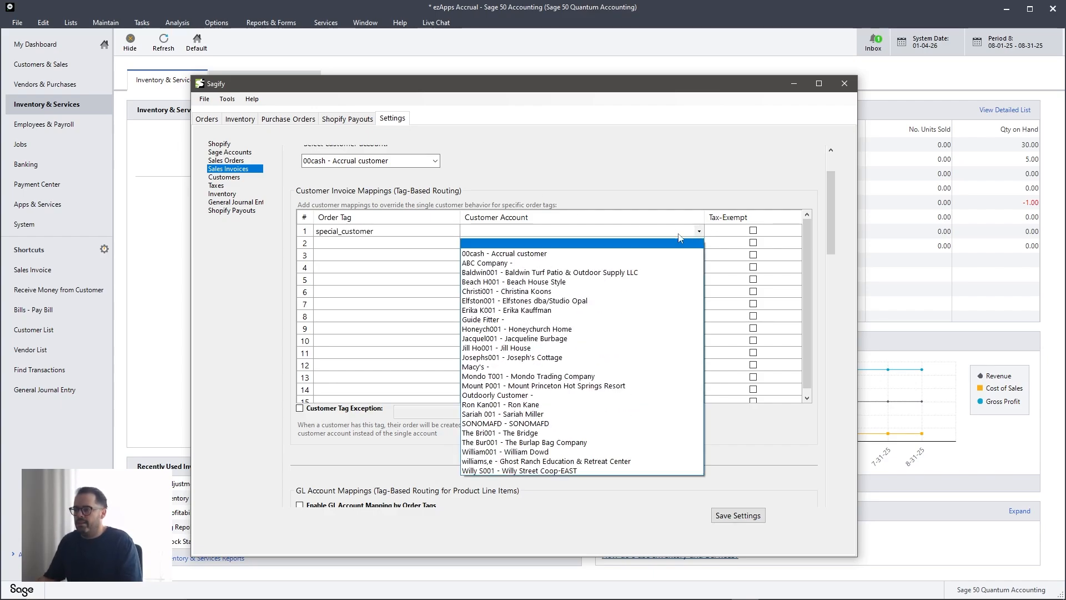
{"action": "left_click", "coordinate": [515, 263]}
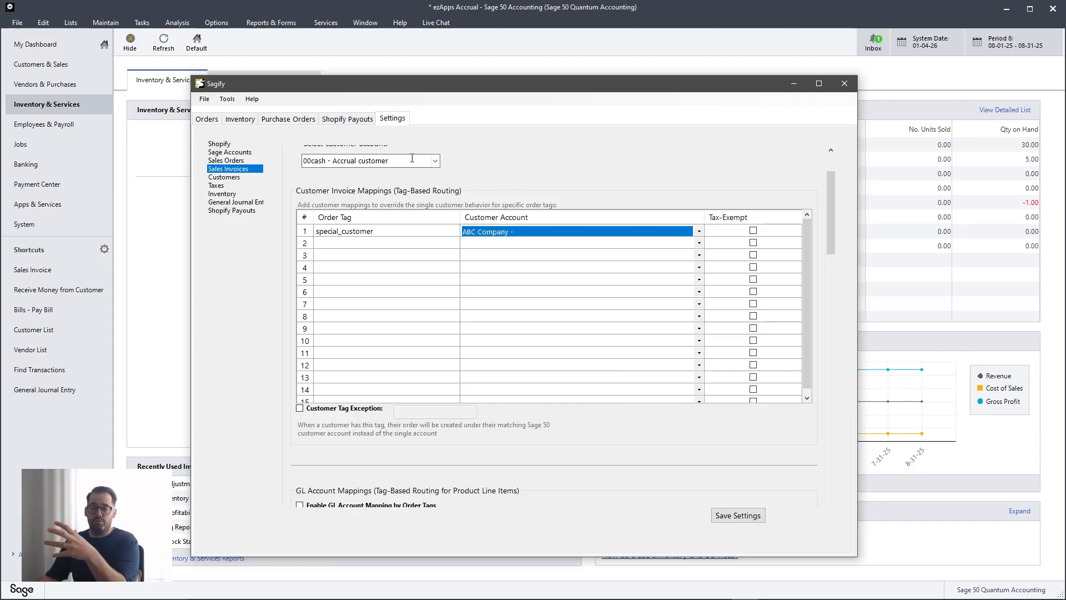
{"action": "left_click", "coordinate": [322, 161]}
{"action": "double_click", "coordinate": [341, 232]}
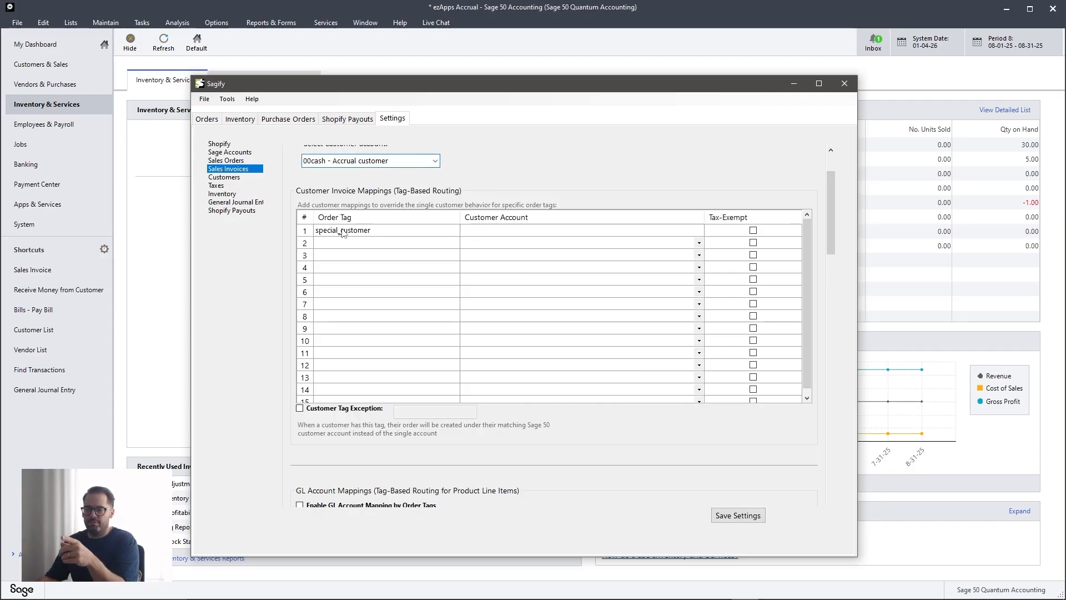
{"action": "left_click", "coordinate": [551, 233]}
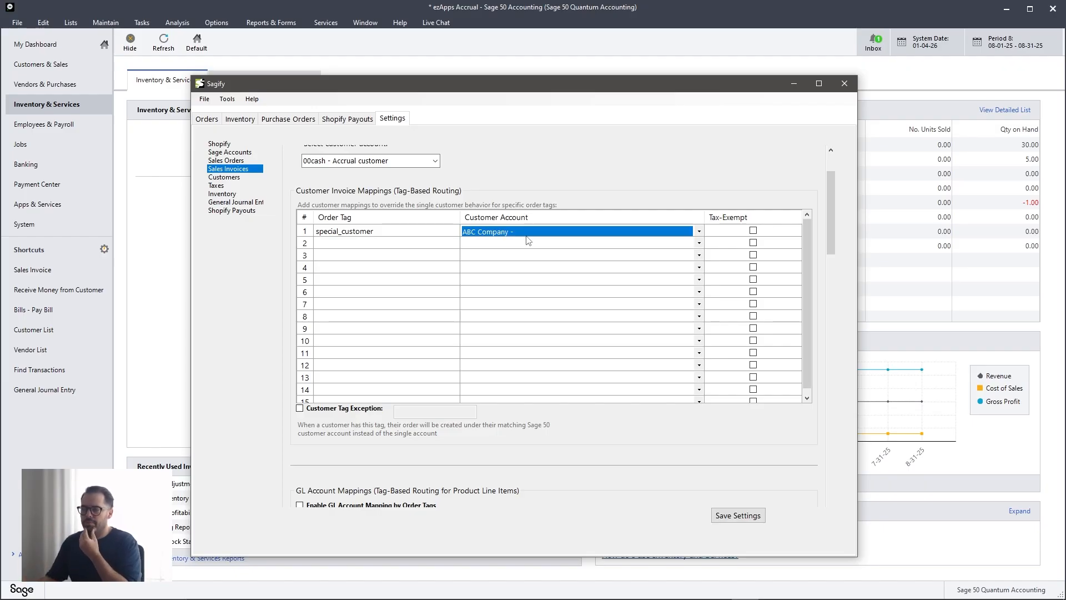
Step: Leave row 1 not tax-exempt and switch on the Customer Tag Exception
{"action": "left_click", "coordinate": [754, 230]}
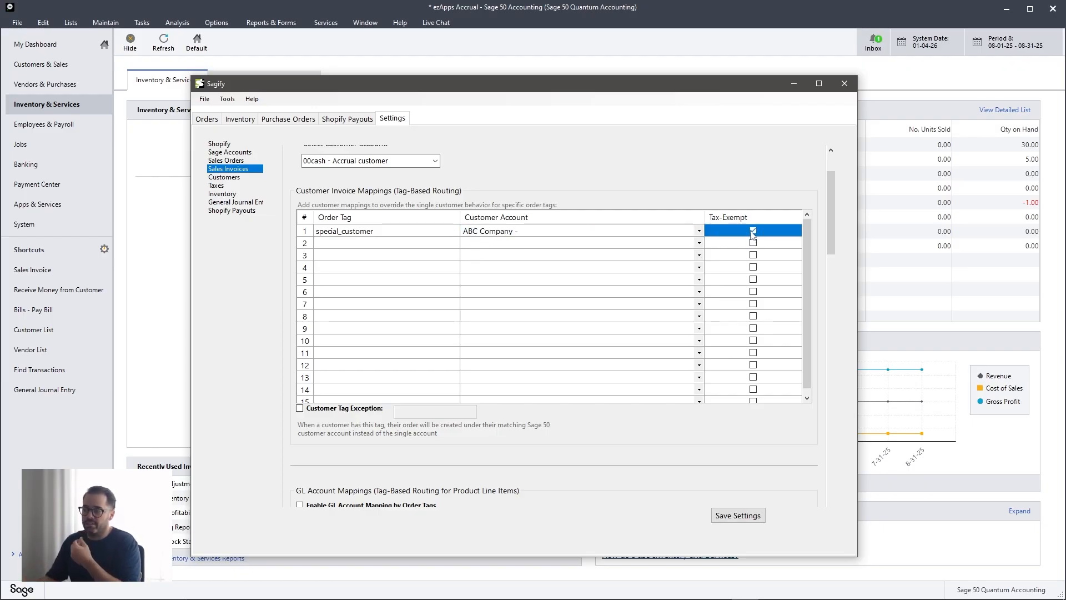
{"action": "left_click", "coordinate": [755, 230]}
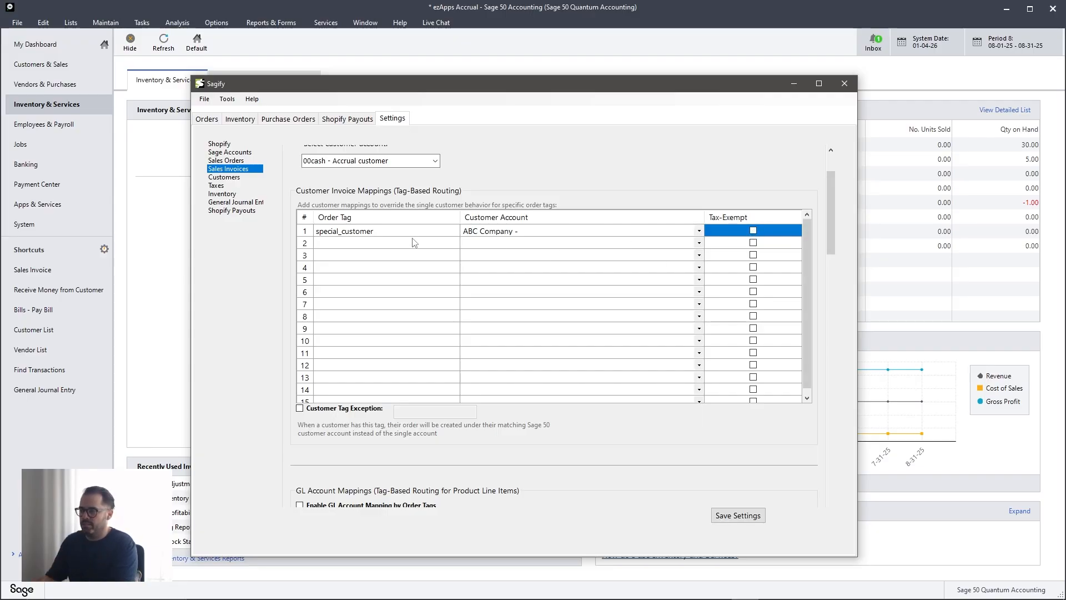
{"action": "left_click", "coordinate": [405, 231]}
{"action": "scroll", "coordinate": [401, 231], "scroll_direction": "down", "scroll_amount": 3}
{"action": "left_click", "coordinate": [301, 208]}
Step: Enter a special_customer tag in the Customer Tag Exception field
{"action": "scroll", "coordinate": [414, 272], "scroll_direction": "up", "scroll_amount": 1}
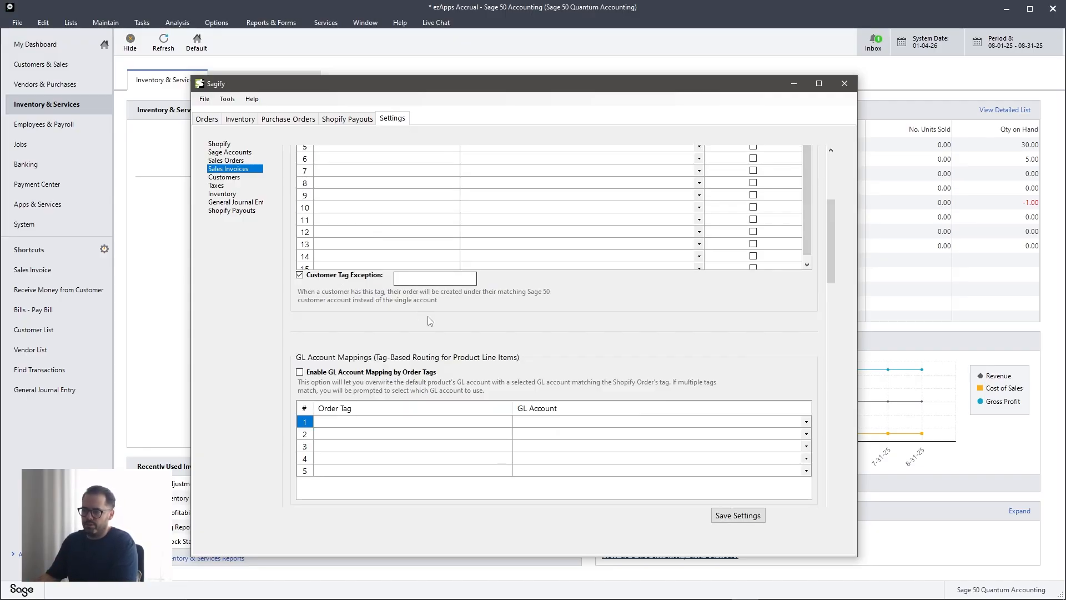
{"action": "key", "text": "Tab"}
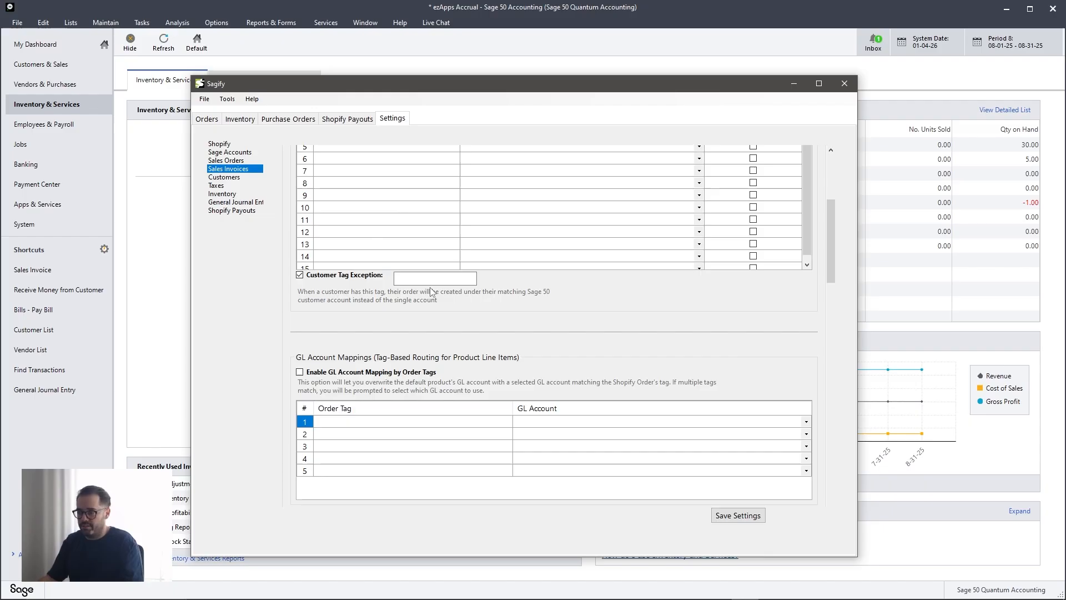
{"action": "type", "text": "special"}
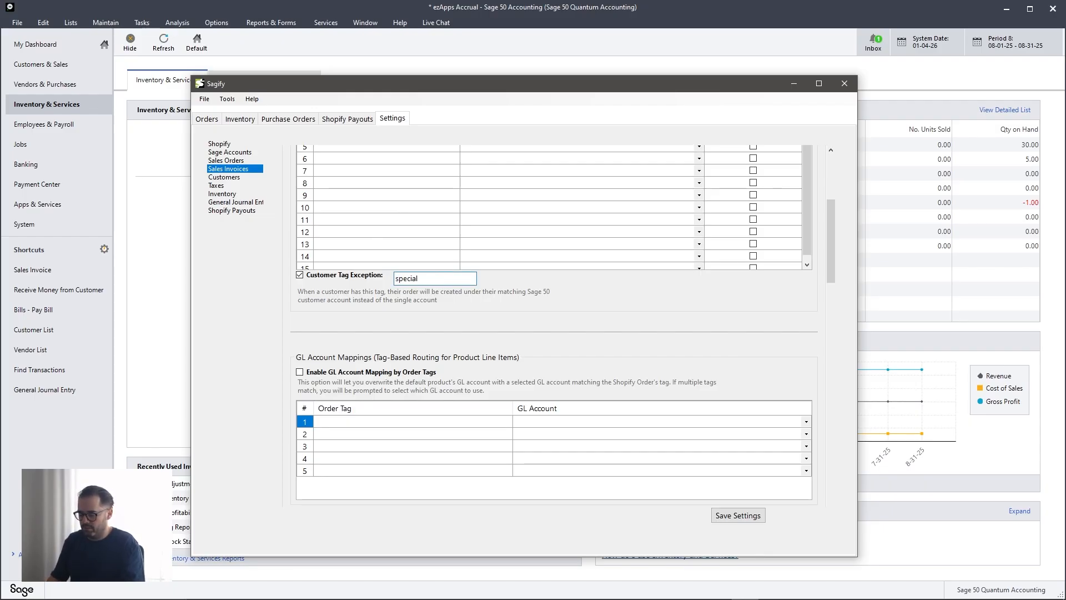
{"action": "type", "text": "_cust"}
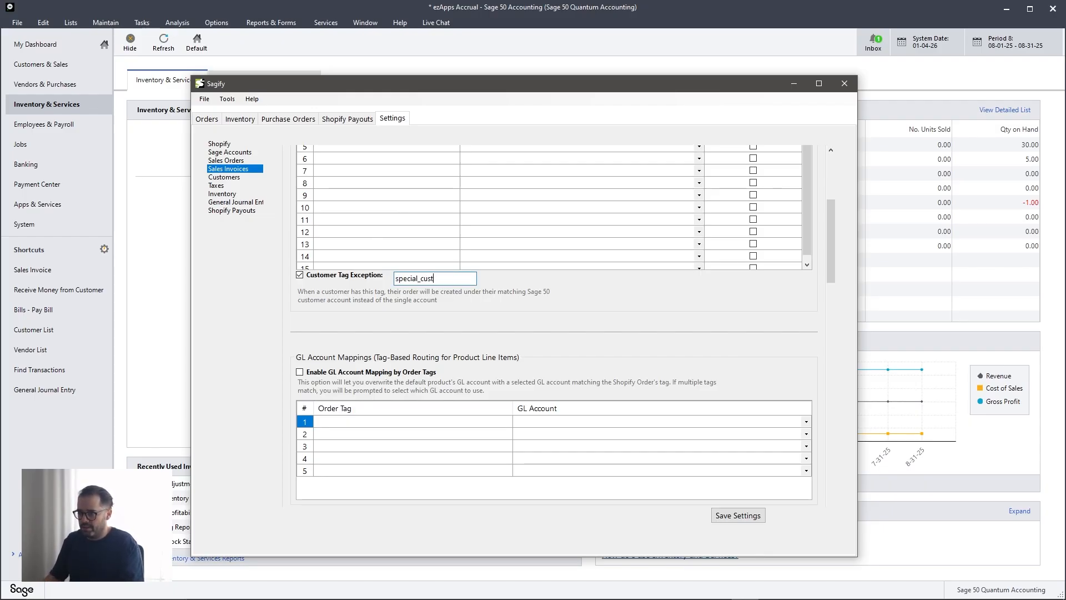
{"action": "type", "text": "romeomer"}
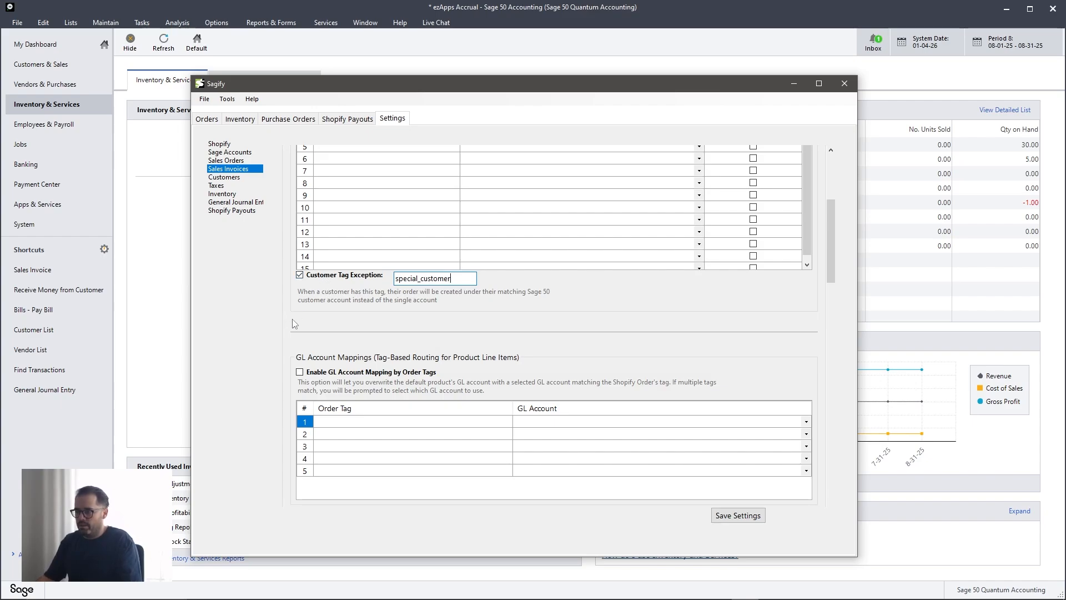
{"action": "scroll", "coordinate": [296, 300], "scroll_direction": "up", "scroll_amount": 2}
{"action": "scroll", "coordinate": [296, 300], "scroll_direction": "up", "scroll_amount": 4}
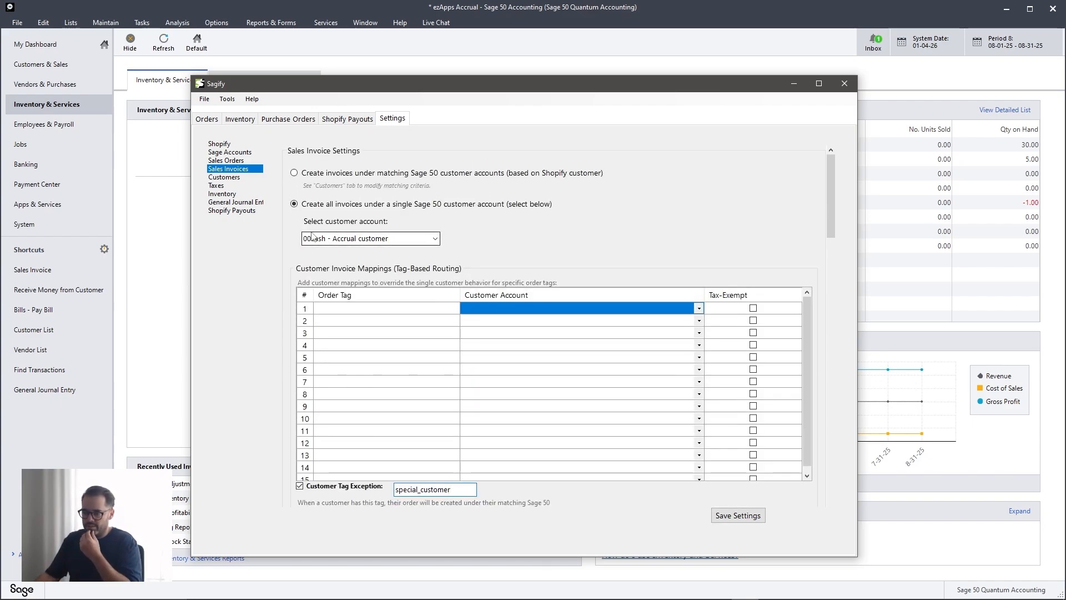
{"action": "scroll", "coordinate": [466, 426], "scroll_direction": "down", "scroll_amount": 2}
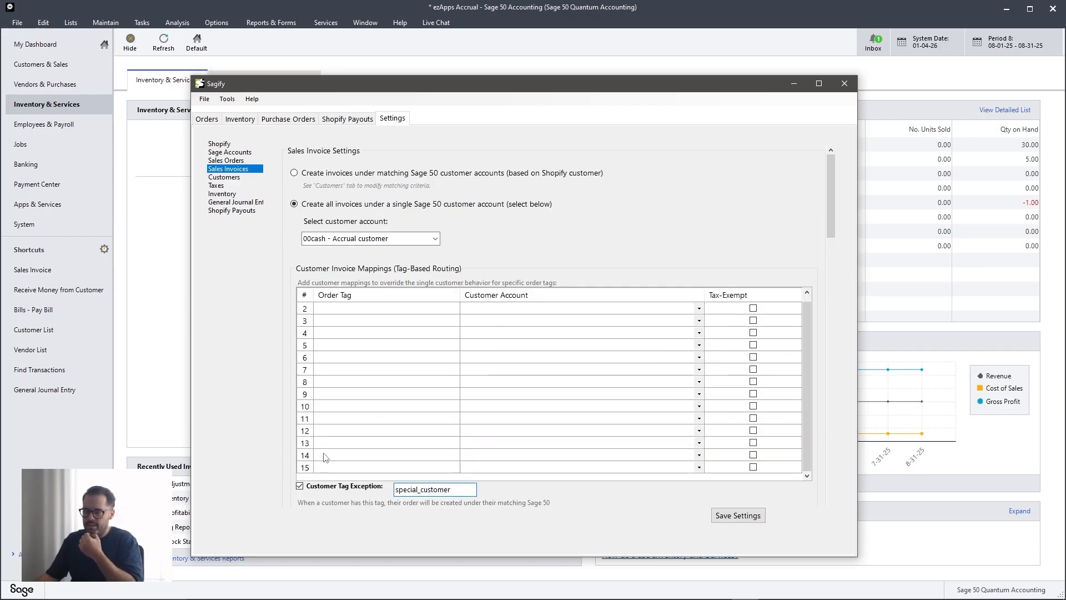
{"action": "scroll", "coordinate": [326, 456], "scroll_direction": "up", "scroll_amount": 2}
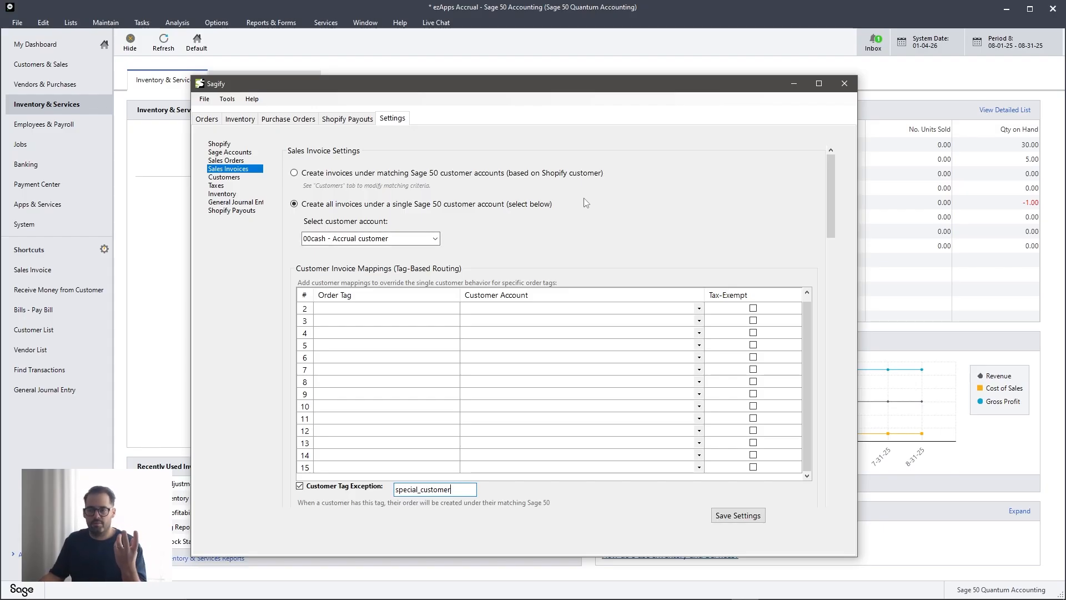
{"action": "scroll", "coordinate": [561, 336], "scroll_direction": "down", "scroll_amount": 2}
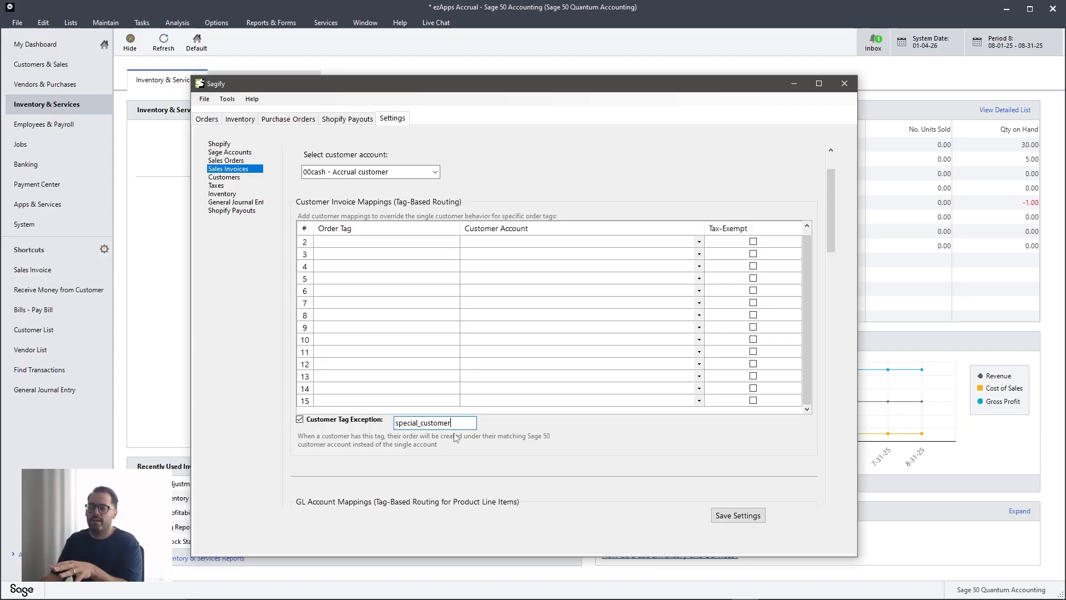
Step: Clear the exception tag field and switch off the Customer Tag Exception
{"action": "left_click_drag", "start_coordinate": [459, 423], "coordinate": [315, 436]}
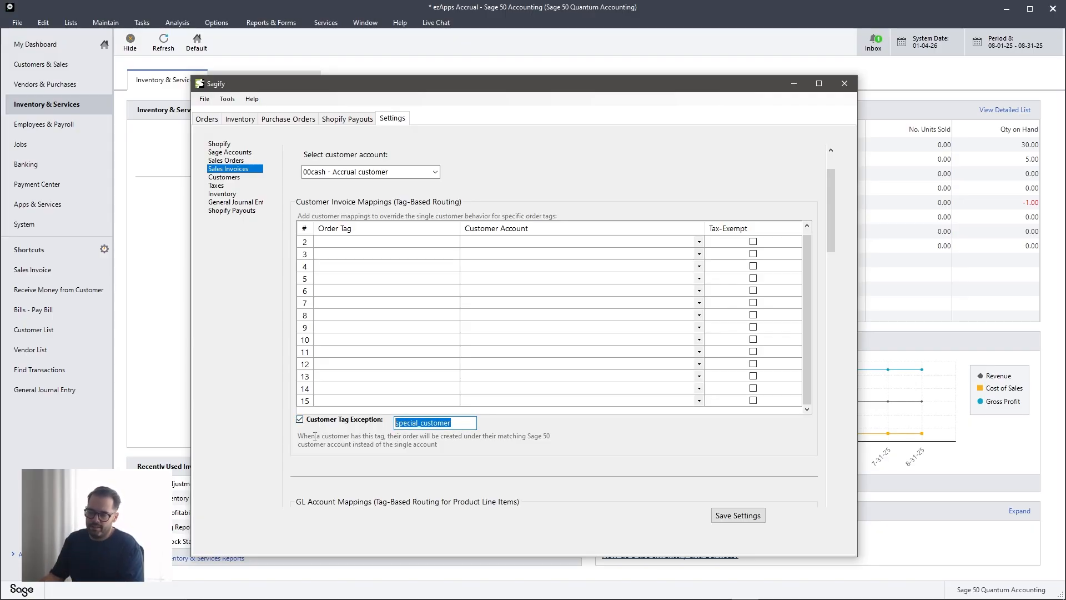
{"action": "type", "text": "john"}
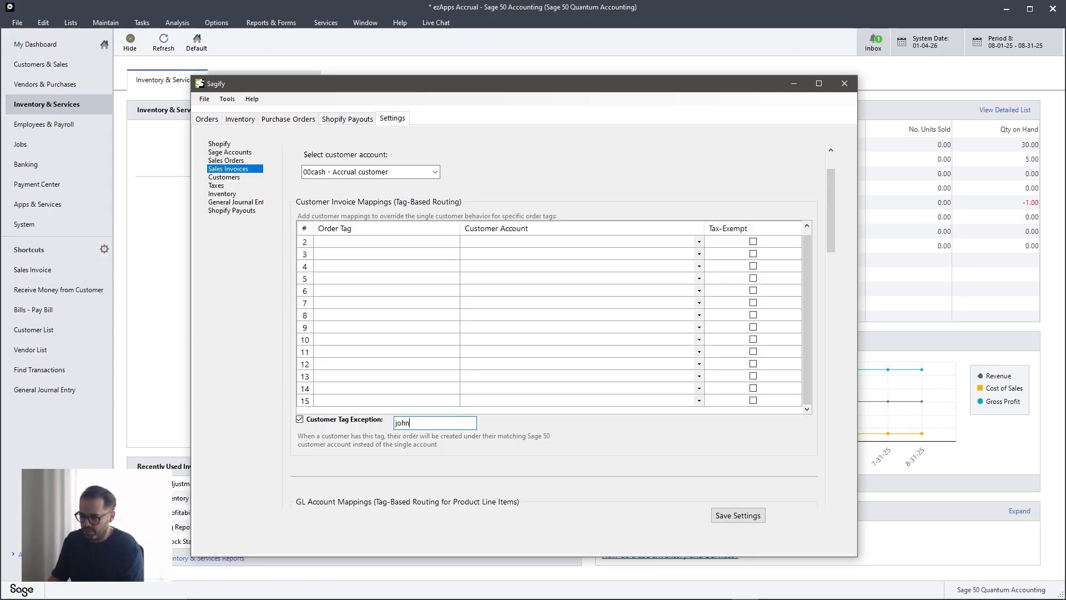
{"action": "type", "text": "_smith"}
{"action": "key", "text": "BackSpace"}
{"action": "key", "text": "BackSpace"}
{"action": "key", "text": "BackSpace"}
{"action": "key", "text": "BackSpace"}
{"action": "key", "text": "BackSpace"}
{"action": "key", "text": "BackSpace"}
{"action": "key", "text": "BackSpace"}
{"action": "key", "text": "BackSpace"}
{"action": "key", "text": "BackSpace"}
{"action": "key", "text": "BackSpace"}
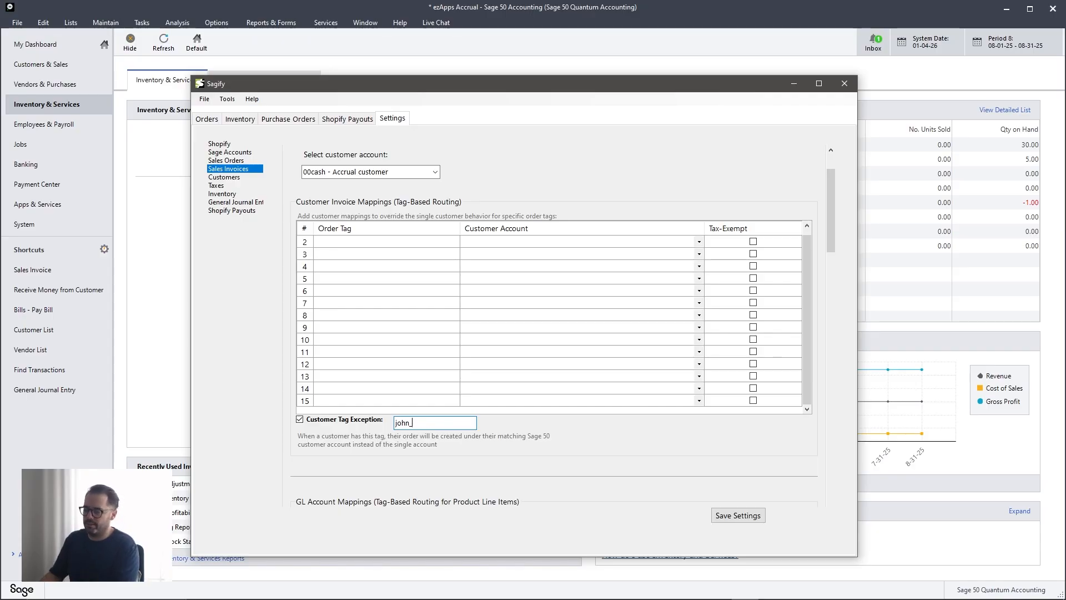
{"action": "left_click", "coordinate": [303, 420]}
Step: Map order tag wholesale to GL account 4900 - Sales/Fees Discounts in row 1
{"action": "scroll", "coordinate": [662, 436], "scroll_direction": "down", "scroll_amount": 3}
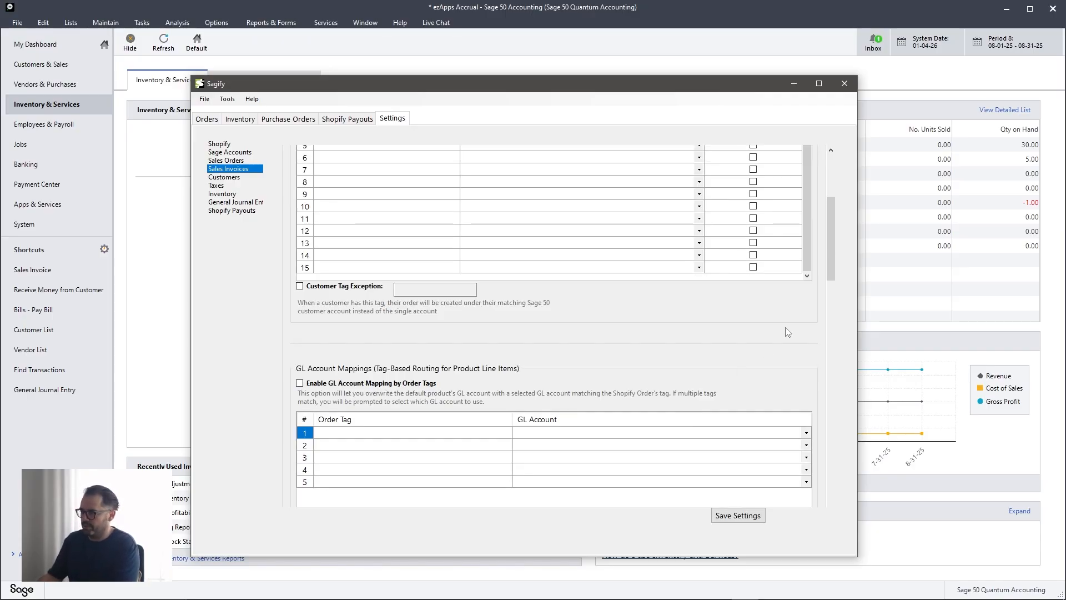
{"action": "scroll", "coordinate": [691, 299], "scroll_direction": "down", "scroll_amount": 1}
{"action": "scroll", "coordinate": [690, 299], "scroll_direction": "down", "scroll_amount": 1}
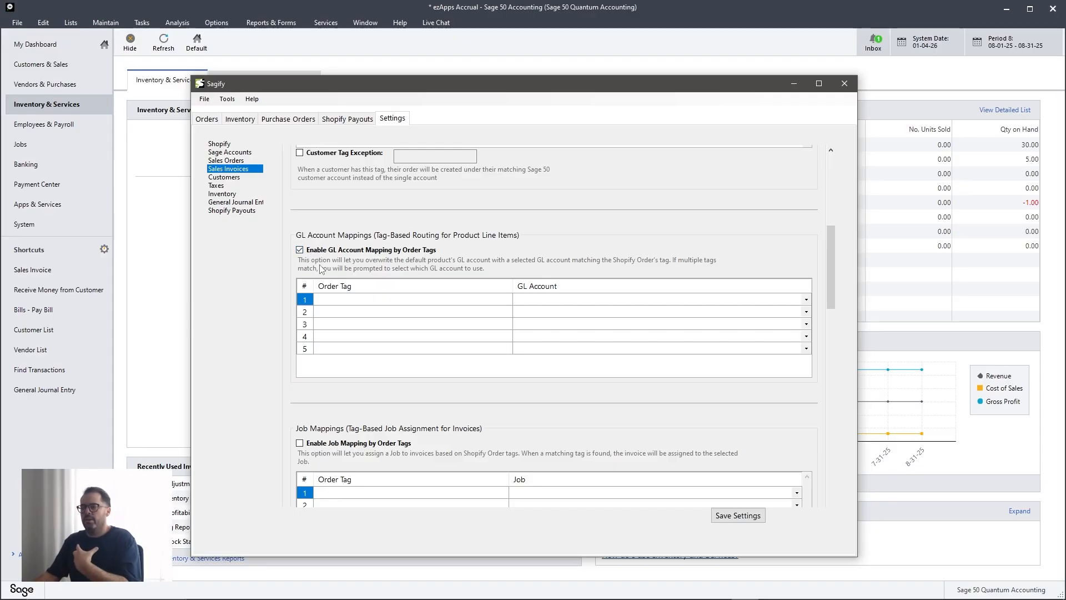
{"action": "left_click", "coordinate": [375, 301]}
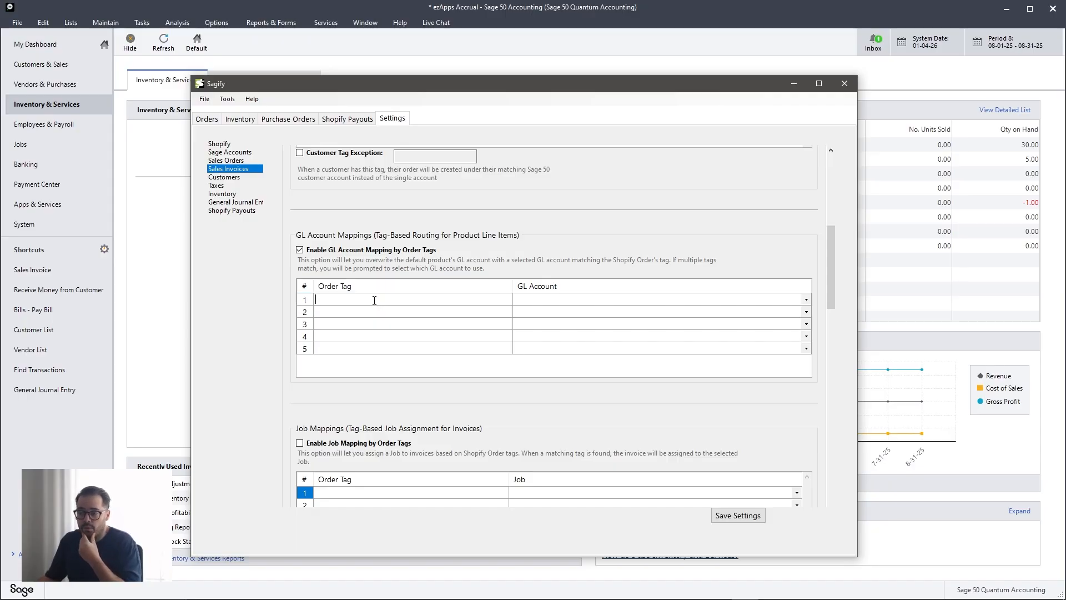
{"action": "type", "text": "wh"}
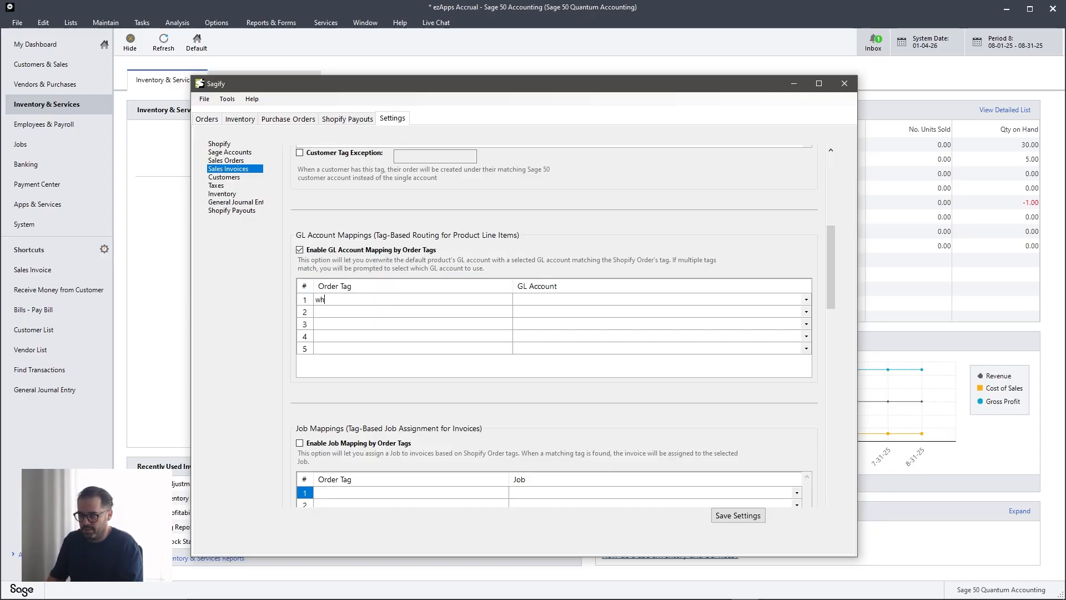
{"action": "type", "text": "olwesam"}
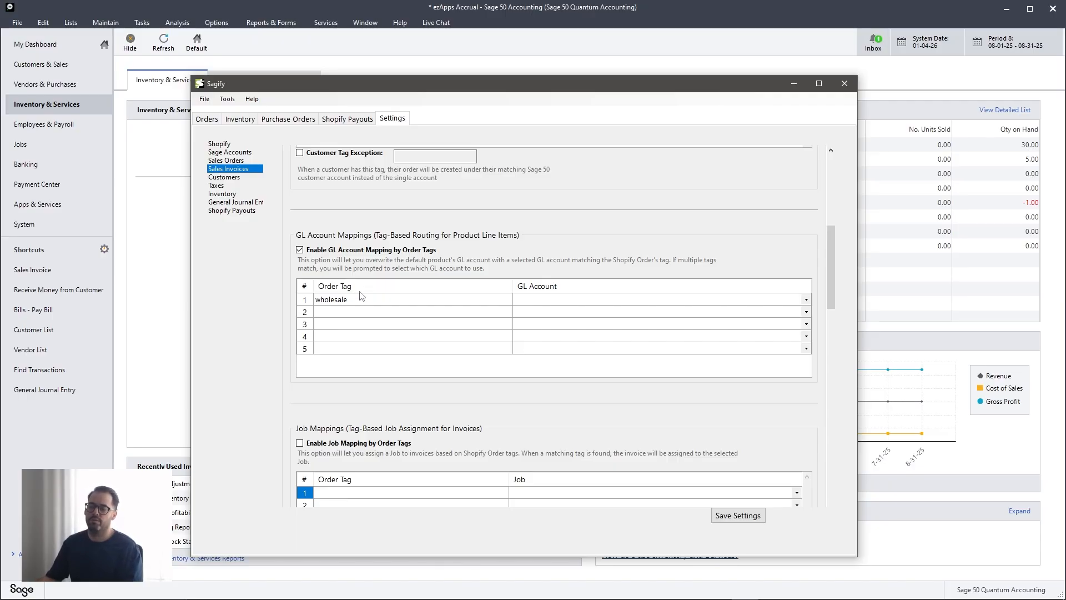
{"action": "left_click", "coordinate": [578, 300]}
{"action": "left_click", "coordinate": [805, 300]}
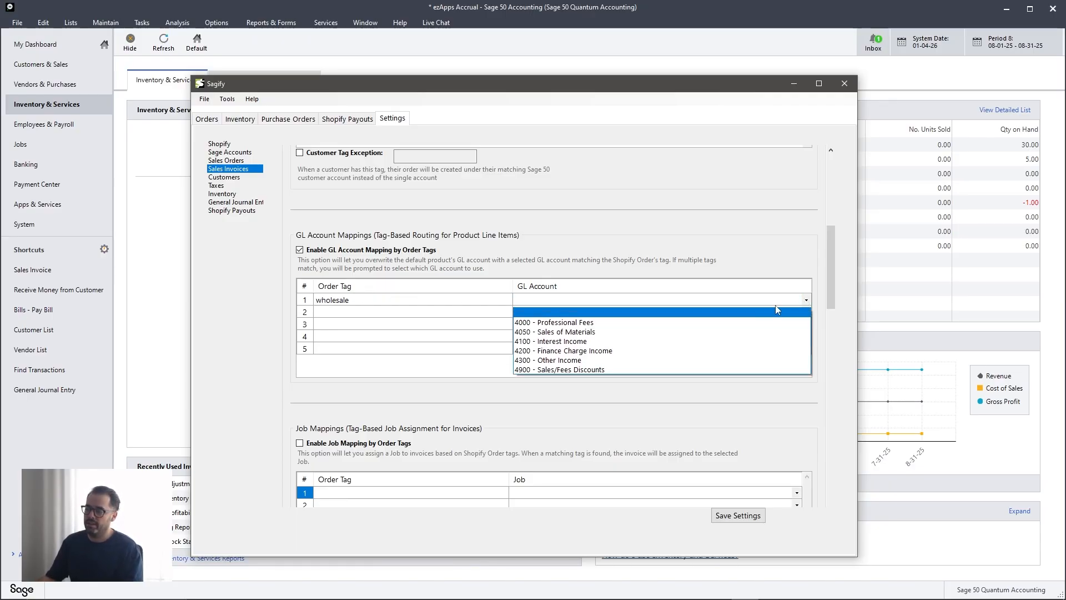
{"action": "left_click", "coordinate": [583, 370]}
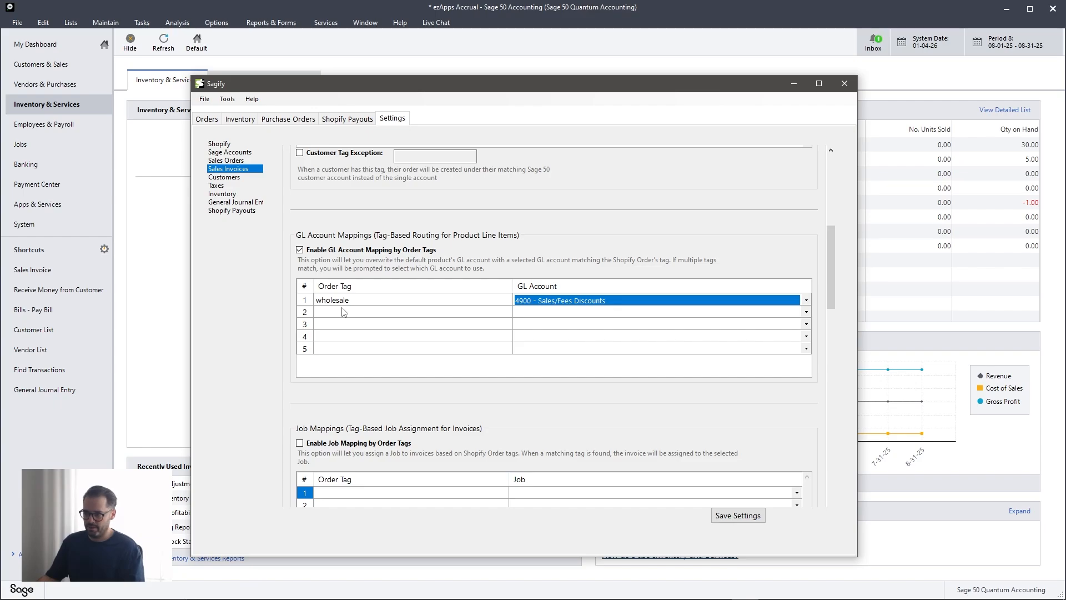
{"action": "left_click", "coordinate": [562, 311]}
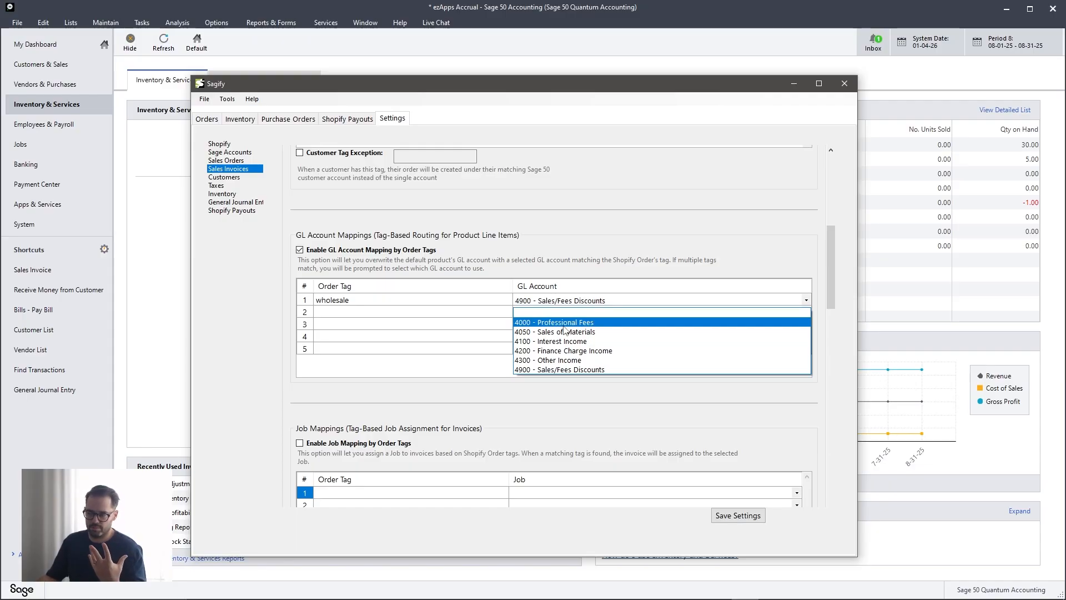
{"action": "key", "text": "Escape"}
Step: Review the Sage Accounts settings page, then return to Sales Invoices settings
{"action": "left_click", "coordinate": [228, 152]}
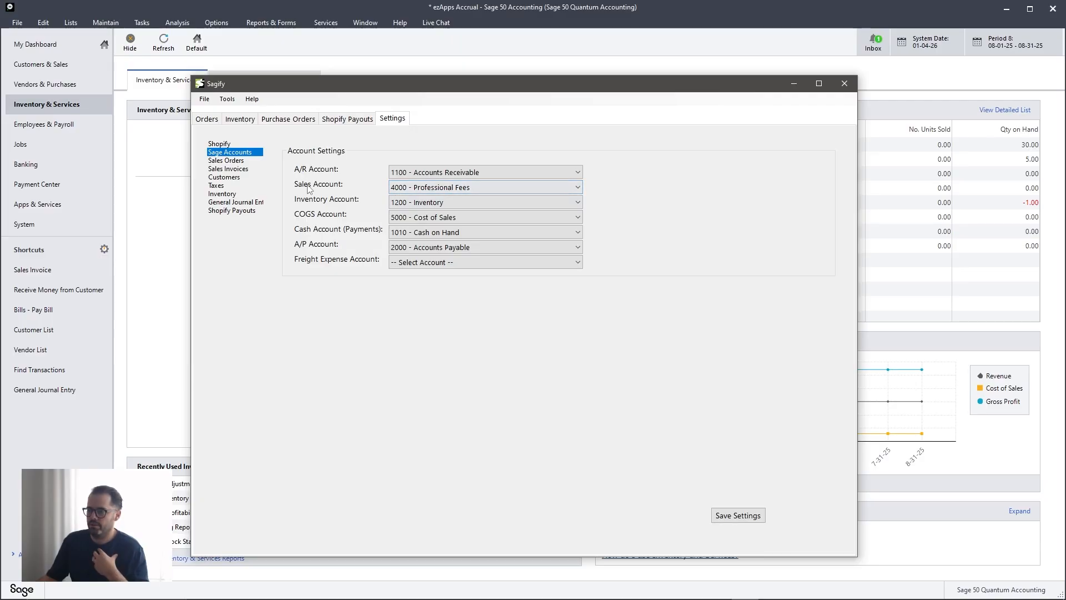
{"action": "left_click", "coordinate": [234, 169]}
{"action": "scroll", "coordinate": [372, 404], "scroll_direction": "down", "scroll_amount": 5}
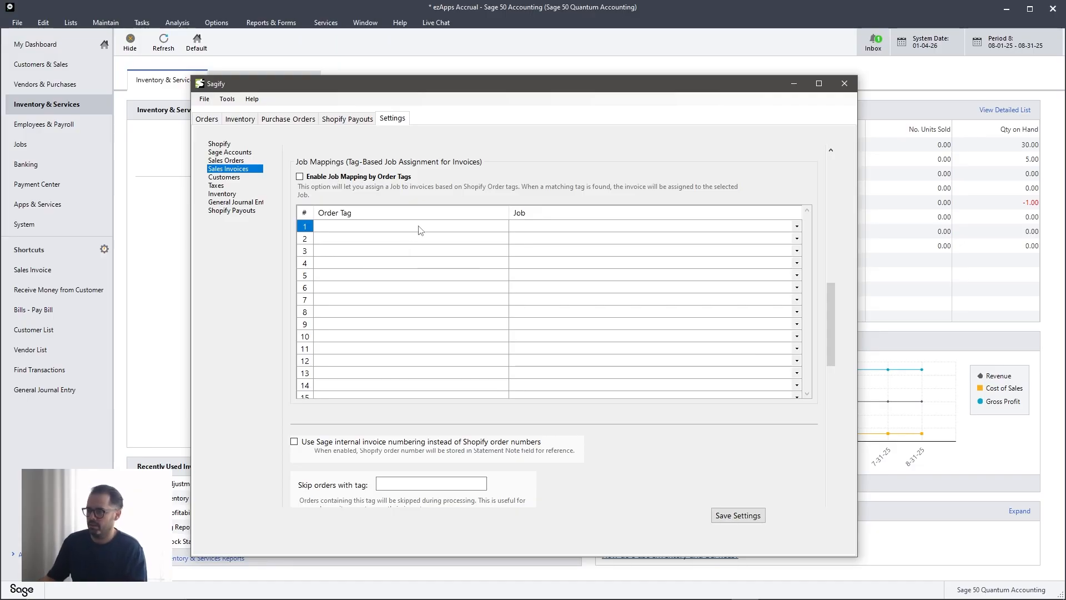
{"action": "scroll", "coordinate": [422, 230], "scroll_direction": "up", "scroll_amount": 3}
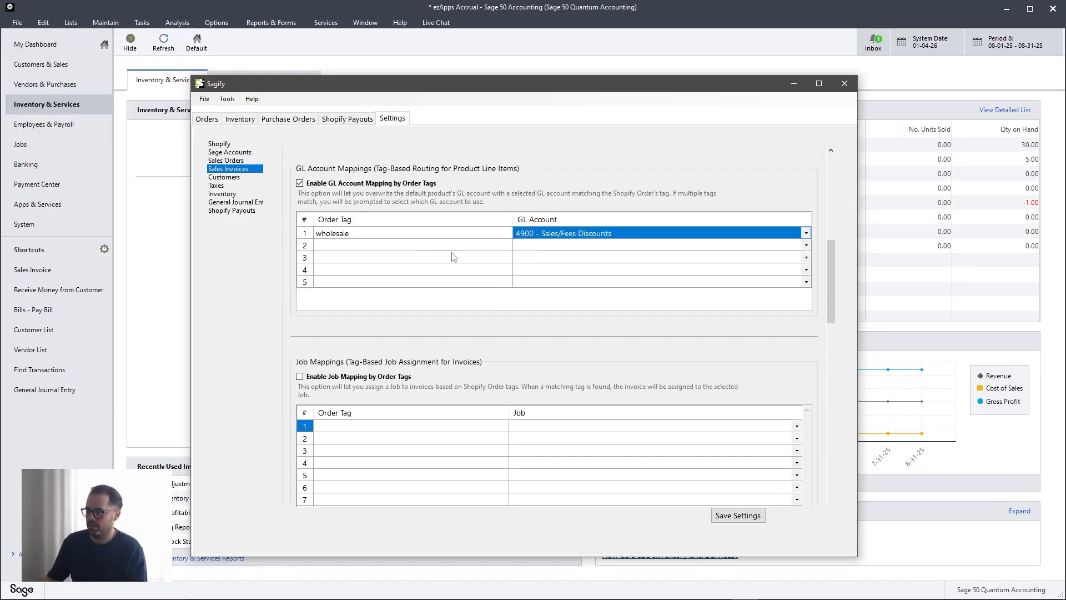
Step: Delete the wholesale order tag from GL mapping row 1
{"action": "double_click", "coordinate": [350, 233]}
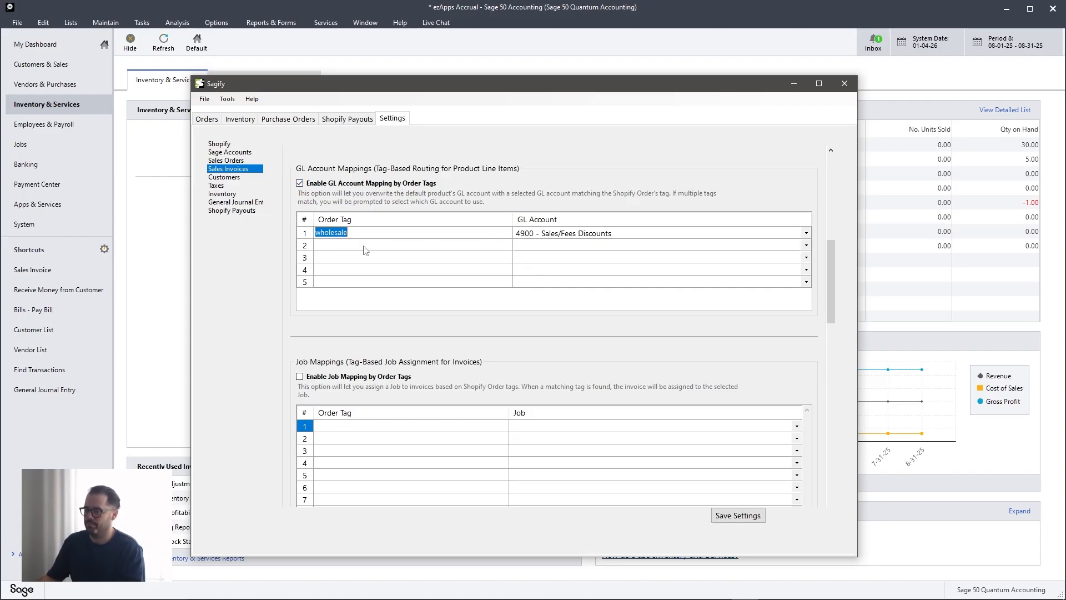
{"action": "left_click_drag", "start_coordinate": [316, 233], "coordinate": [463, 217]}
{"action": "key", "text": "BackSpace"}
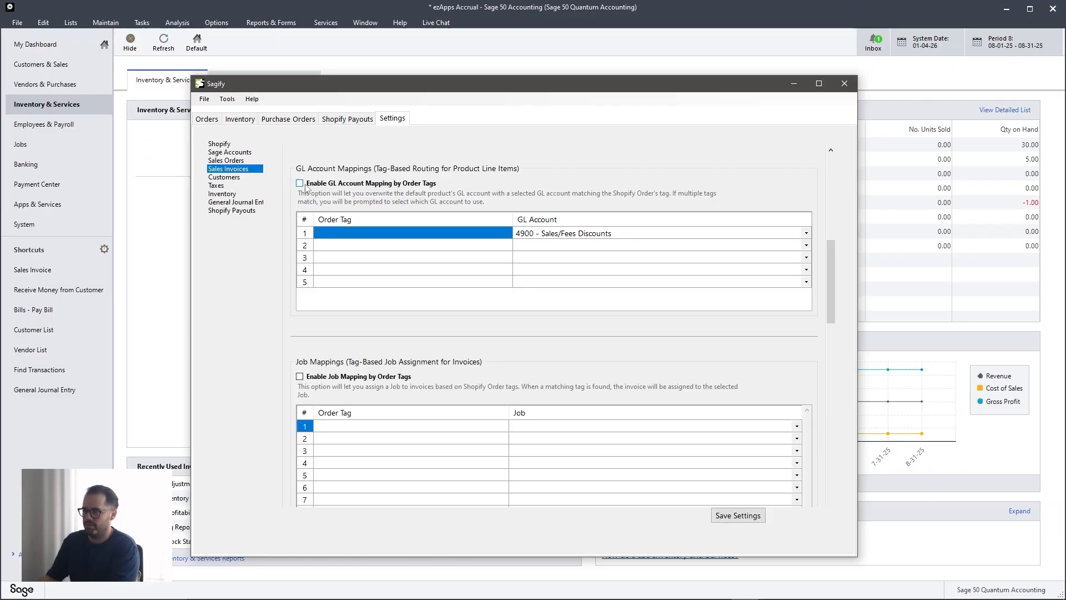
{"action": "scroll", "coordinate": [304, 205], "scroll_direction": "down", "scroll_amount": 3}
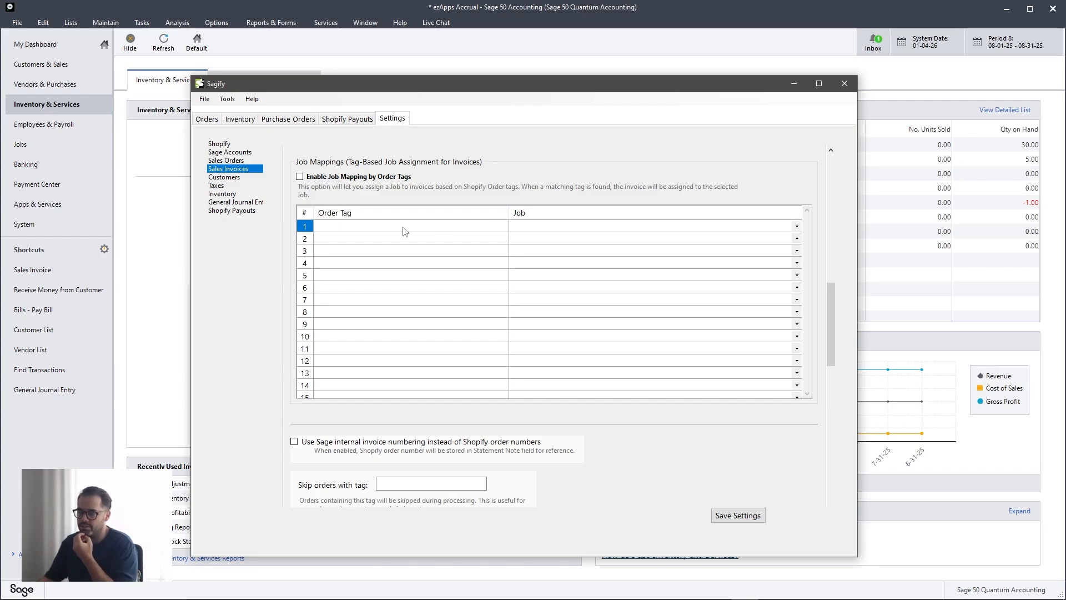
Step: Enter job_id_a as row 1's job mapping order tag, leaving job mapping disabled
{"action": "left_click", "coordinate": [299, 177]}
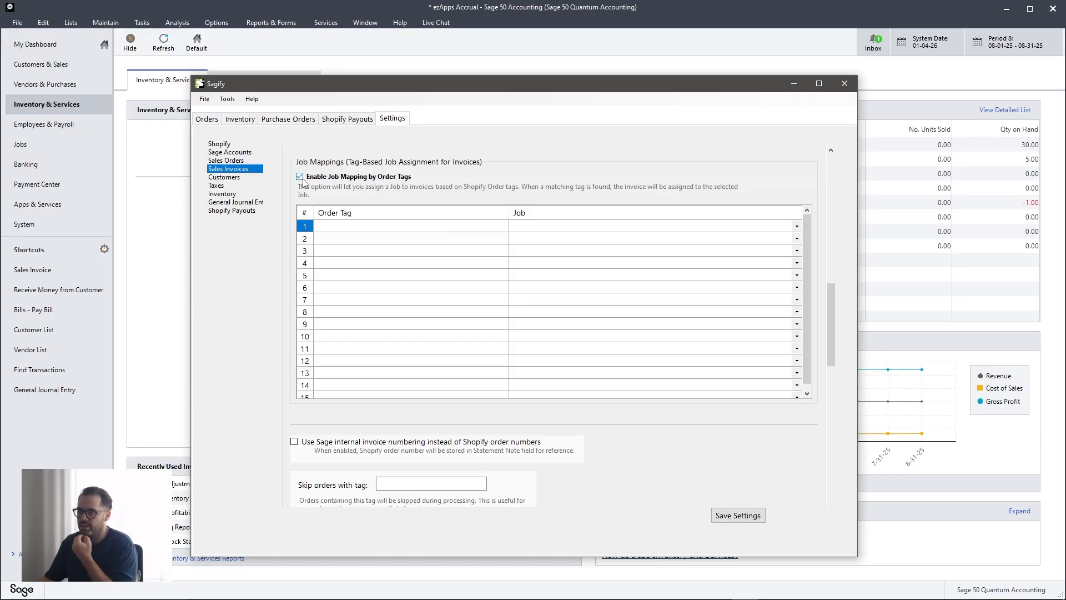
{"action": "left_click", "coordinate": [349, 226]}
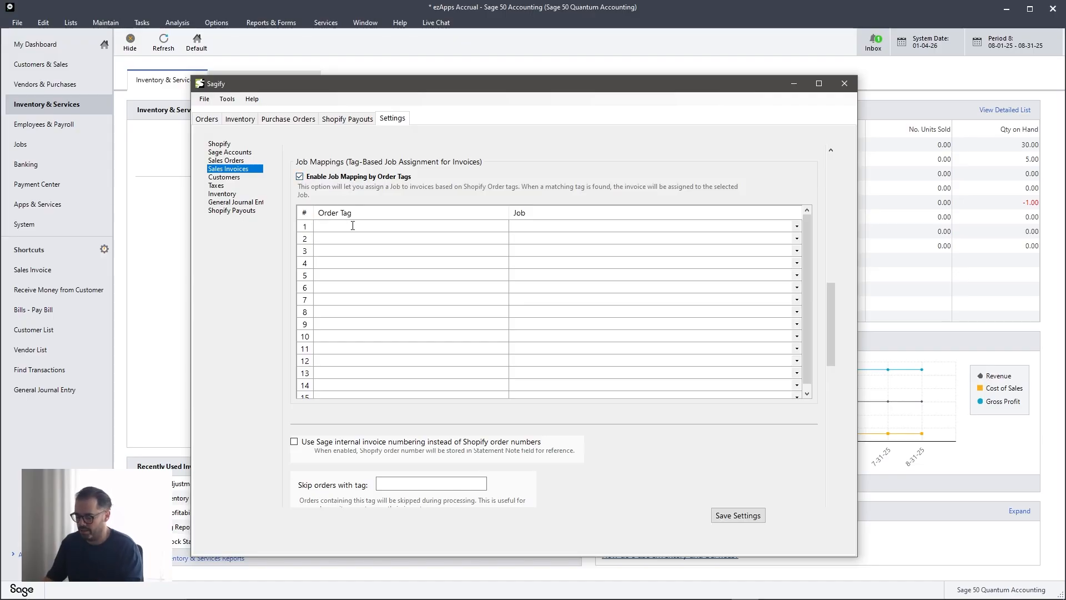
{"action": "left_click", "coordinate": [797, 227]}
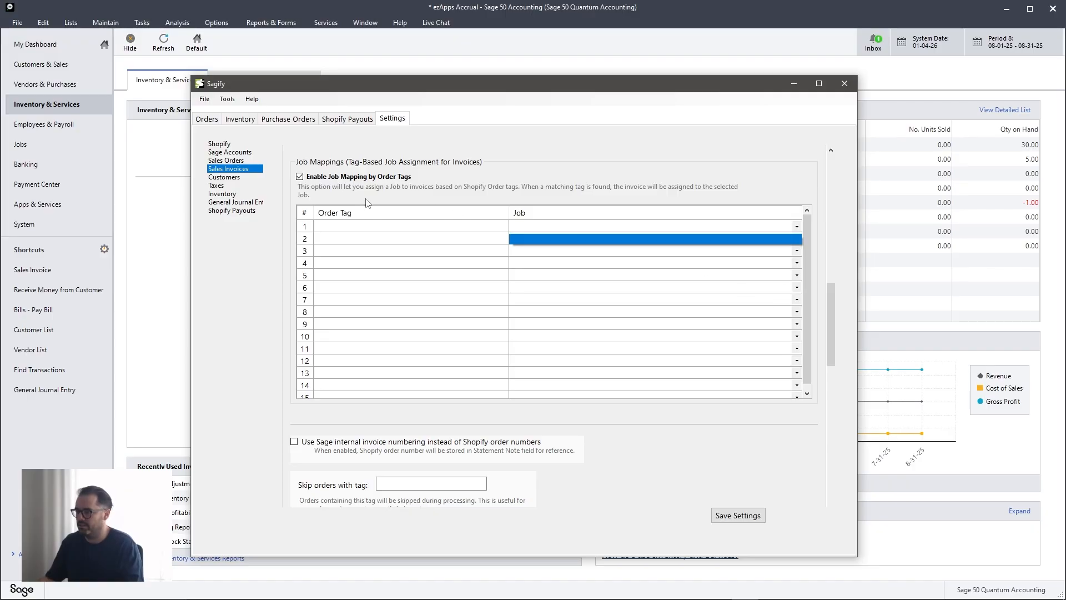
{"action": "left_click", "coordinate": [408, 226]}
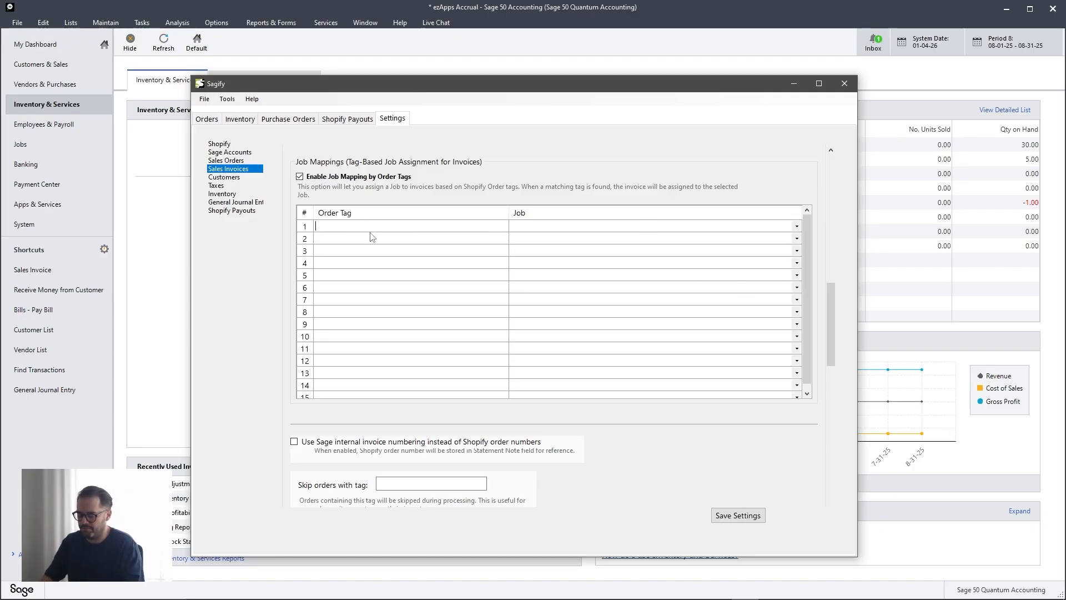
{"action": "type", "text": "ob_id-"}
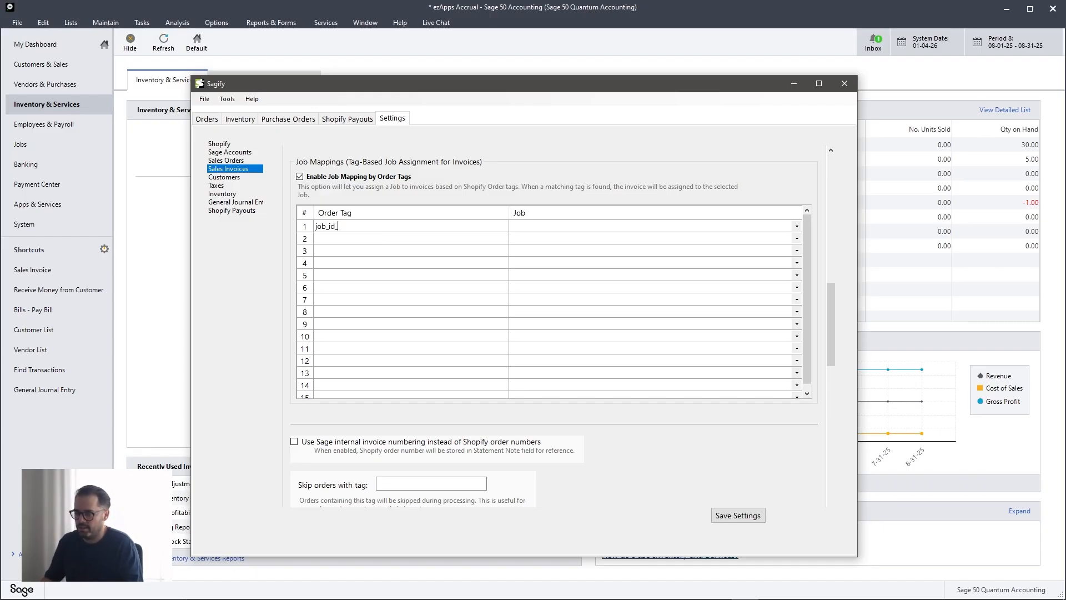
{"action": "type", "text": "a"}
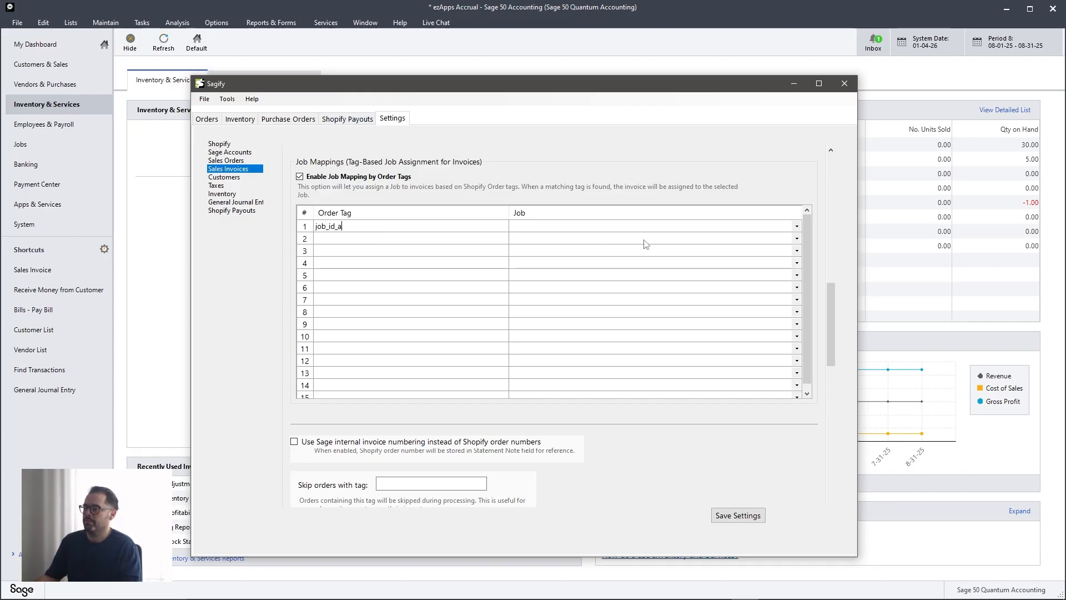
{"action": "left_click", "coordinate": [664, 227]}
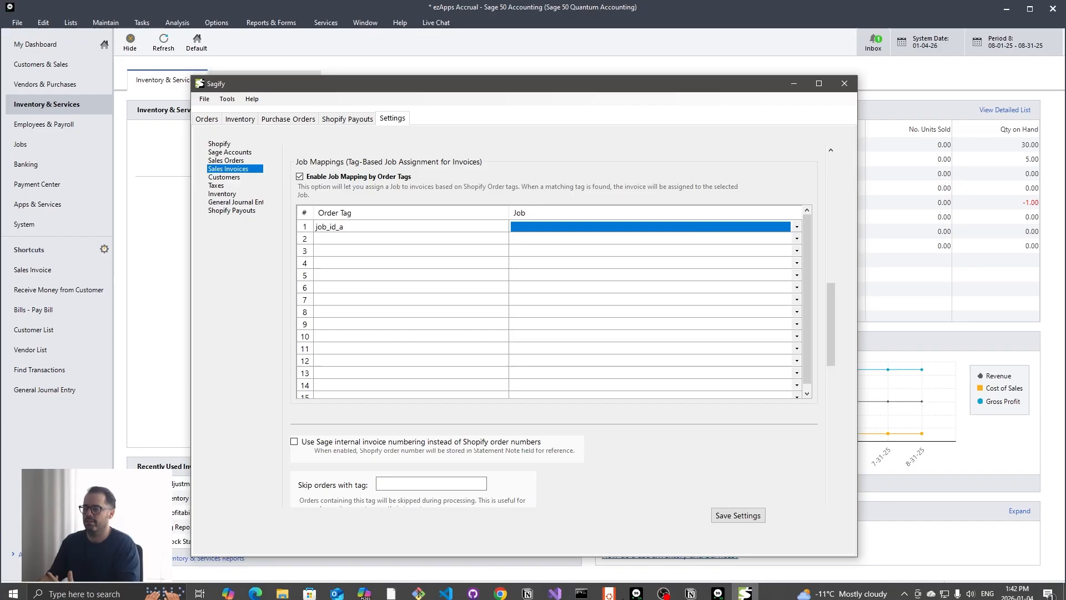
{"action": "left_click", "coordinate": [300, 176]}
{"action": "scroll", "coordinate": [786, 286], "scroll_direction": "down", "scroll_amount": 2}
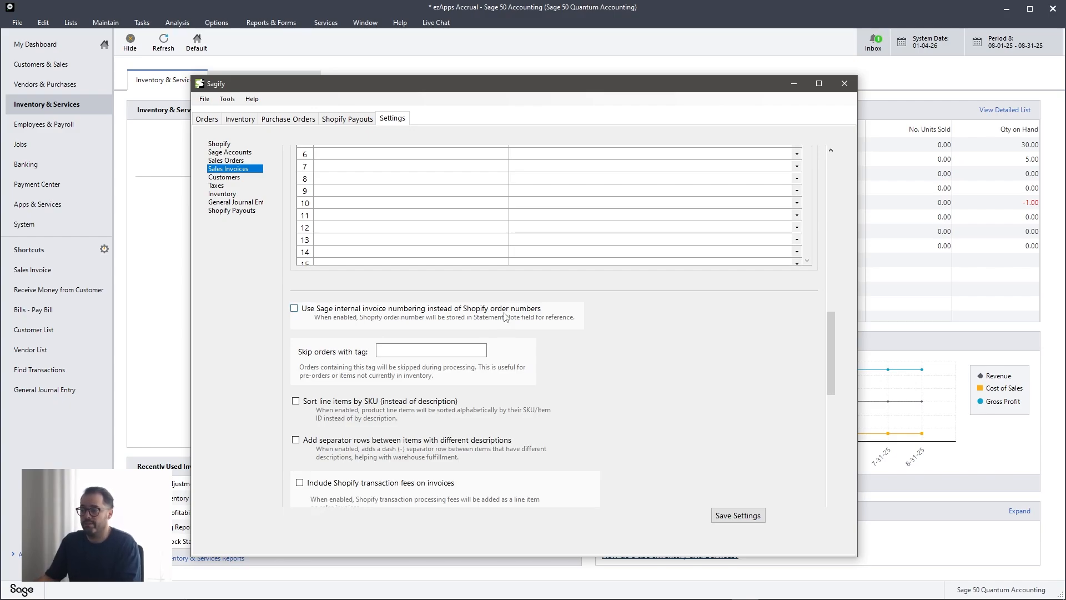
{"action": "left_click", "coordinate": [294, 308]}
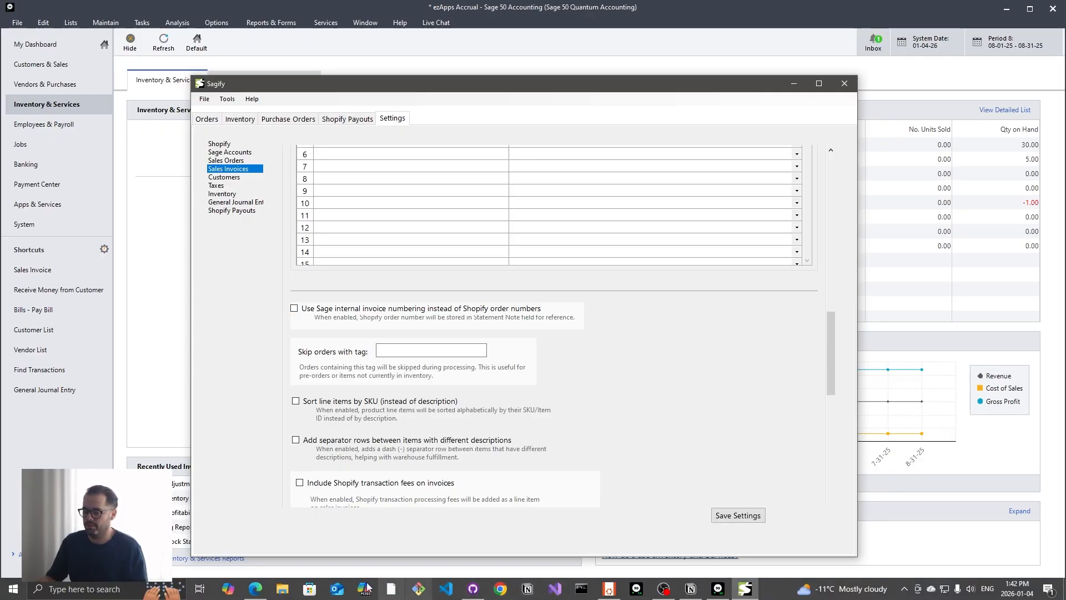
{"action": "left_click", "coordinate": [255, 589]}
{"action": "left_click_drag", "start_coordinate": [502, 103], "coordinate": [423, 106]}
{"action": "left_click", "coordinate": [347, 113]}
{"action": "left_click_drag", "start_coordinate": [503, 105], "coordinate": [429, 106]}
{"action": "key", "text": "alt+Tab"}
{"action": "scroll", "coordinate": [472, 522], "scroll_direction": "down", "scroll_amount": 1}
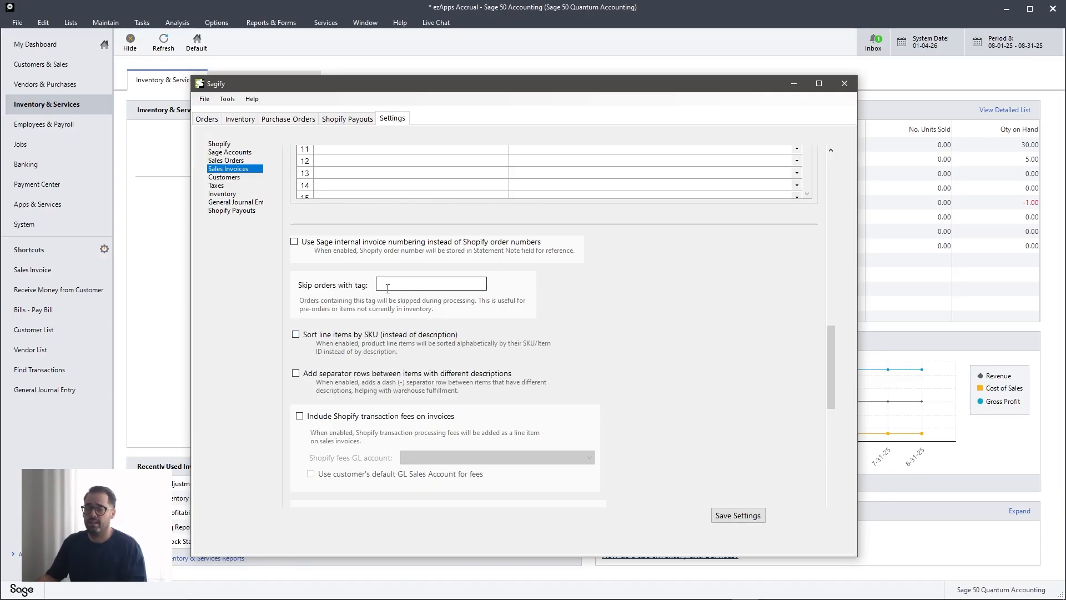
{"action": "left_click", "coordinate": [427, 286]}
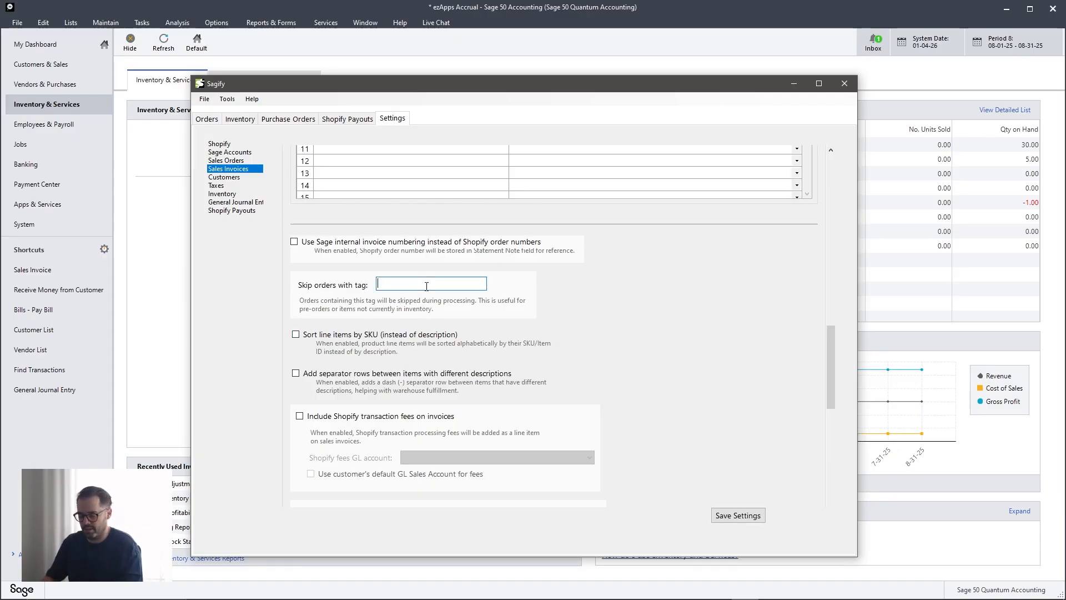
{"action": "type", "text": "skip"}
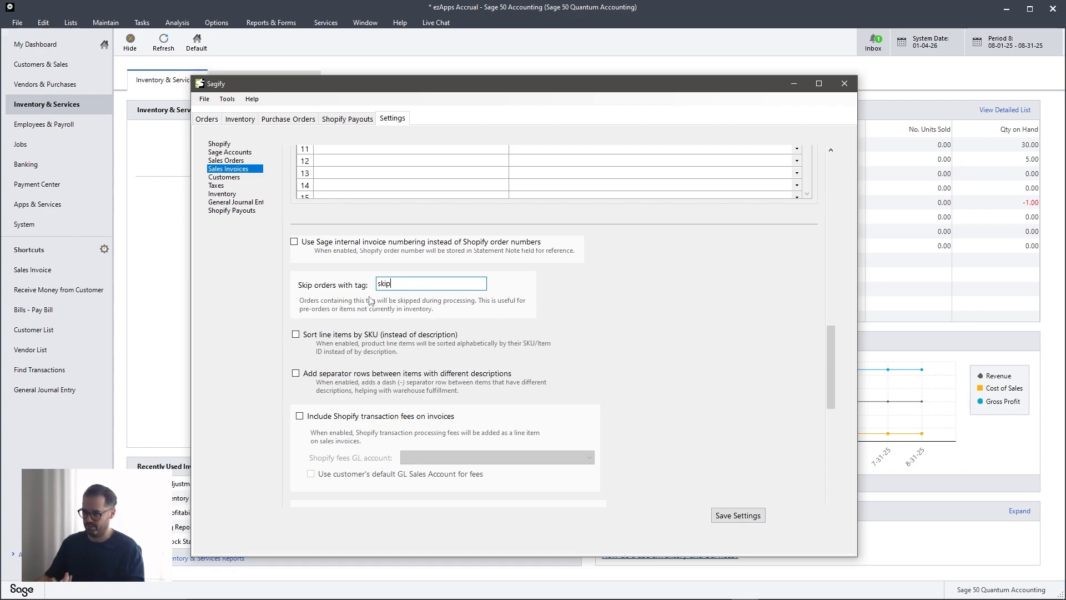
{"action": "left_click_drag", "start_coordinate": [391, 284], "coordinate": [337, 293]}
{"action": "key", "text": "BackSpace"}
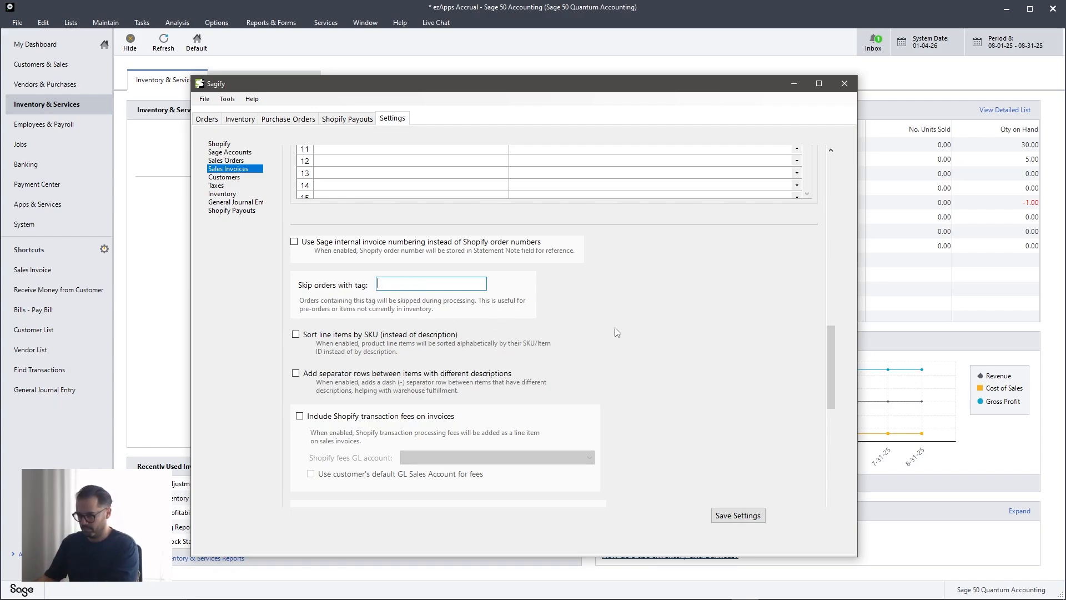
{"action": "left_click", "coordinate": [305, 336]}
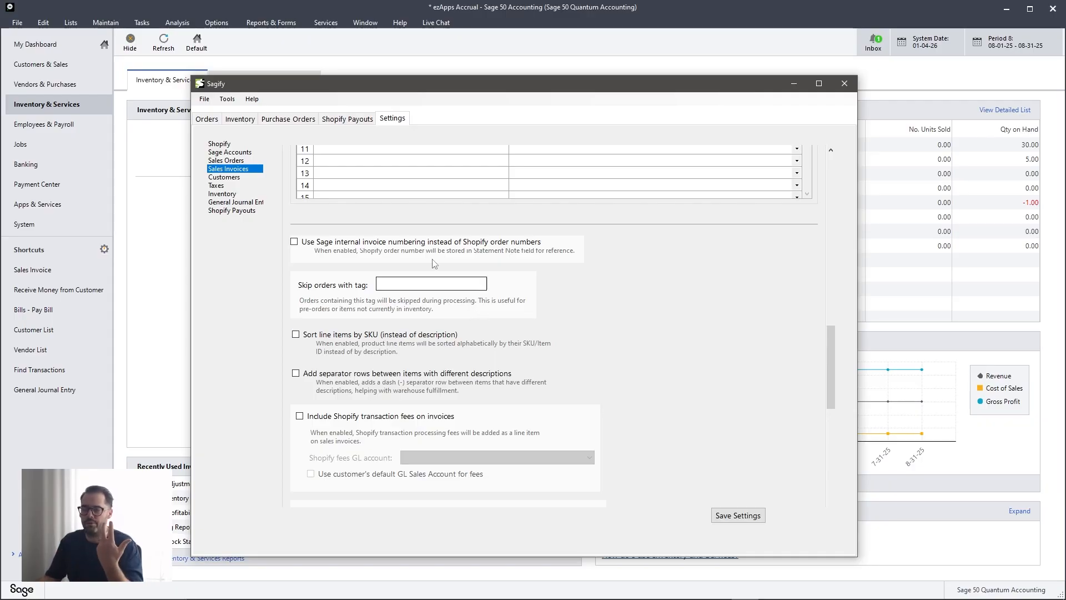
{"action": "scroll", "coordinate": [645, 344], "scroll_direction": "down", "scroll_amount": 2}
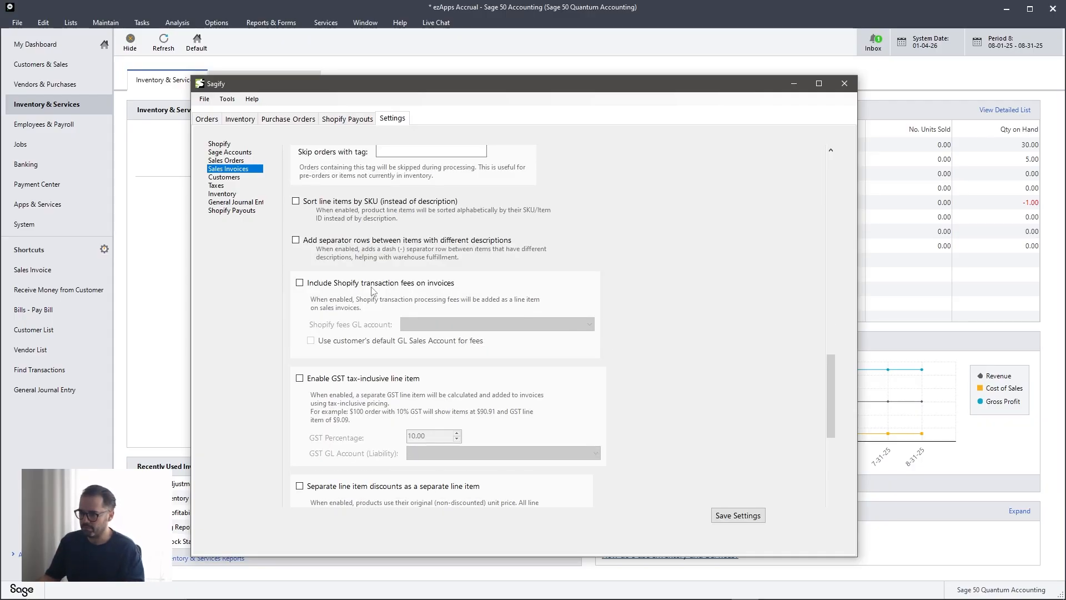
{"action": "left_click", "coordinate": [300, 283]}
{"action": "left_click", "coordinate": [578, 325]}
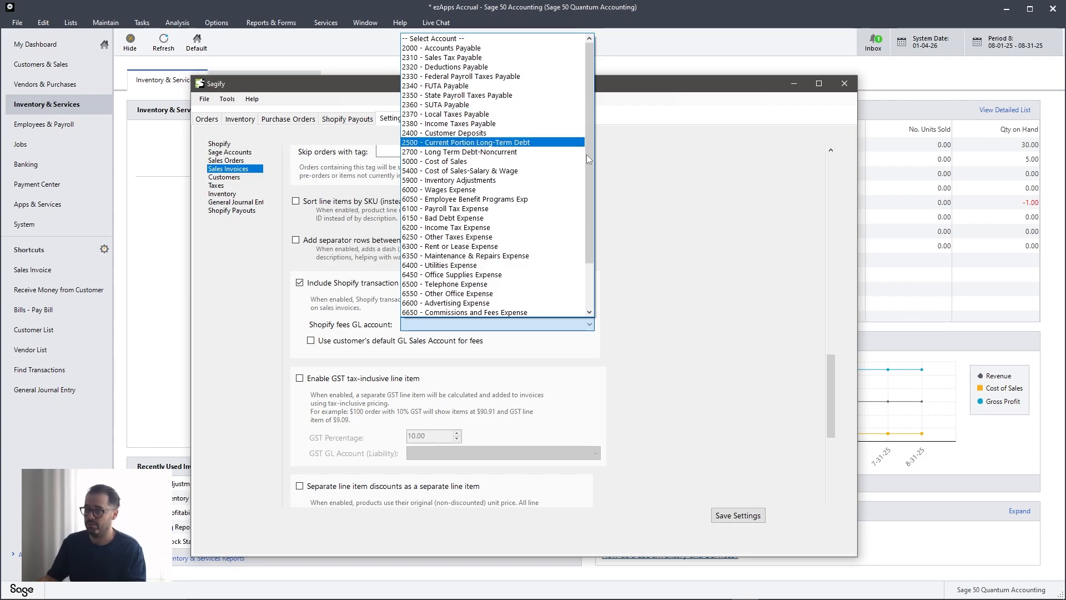
{"action": "left_click", "coordinate": [301, 283]}
{"action": "scroll", "coordinate": [315, 309], "scroll_direction": "down", "scroll_amount": 1}
{"action": "scroll", "coordinate": [337, 322], "scroll_direction": "down", "scroll_amount": 2}
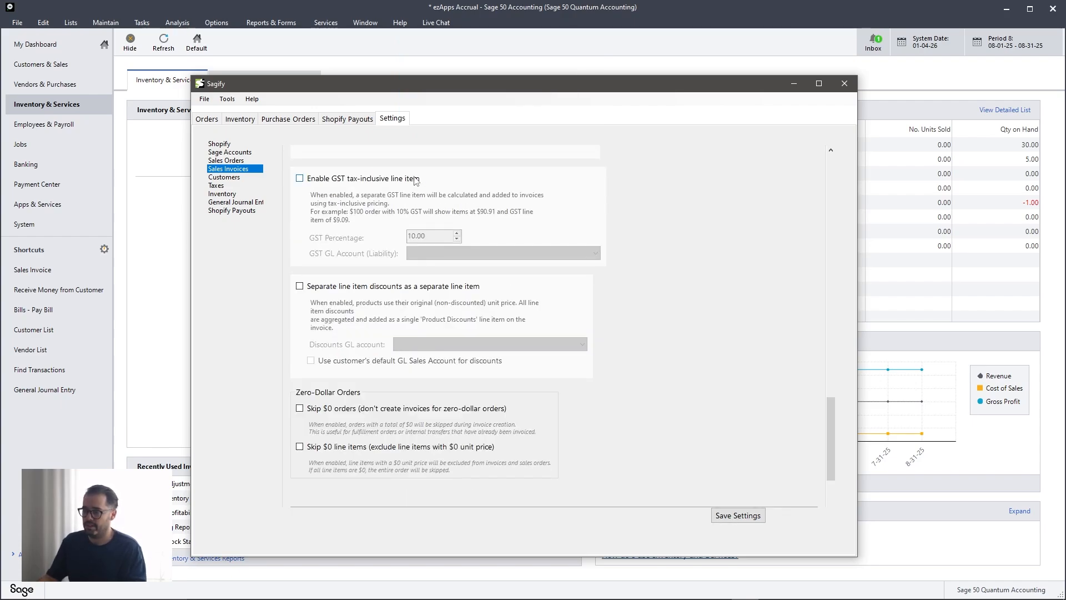
{"action": "scroll", "coordinate": [350, 182], "scroll_direction": "down", "scroll_amount": 1}
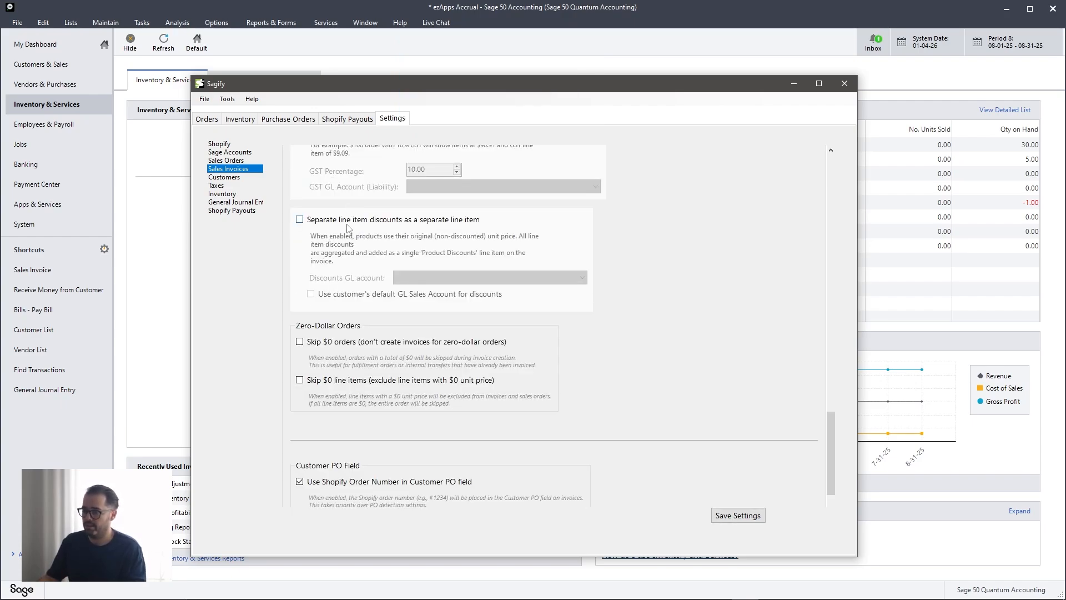
{"action": "left_click", "coordinate": [299, 219]}
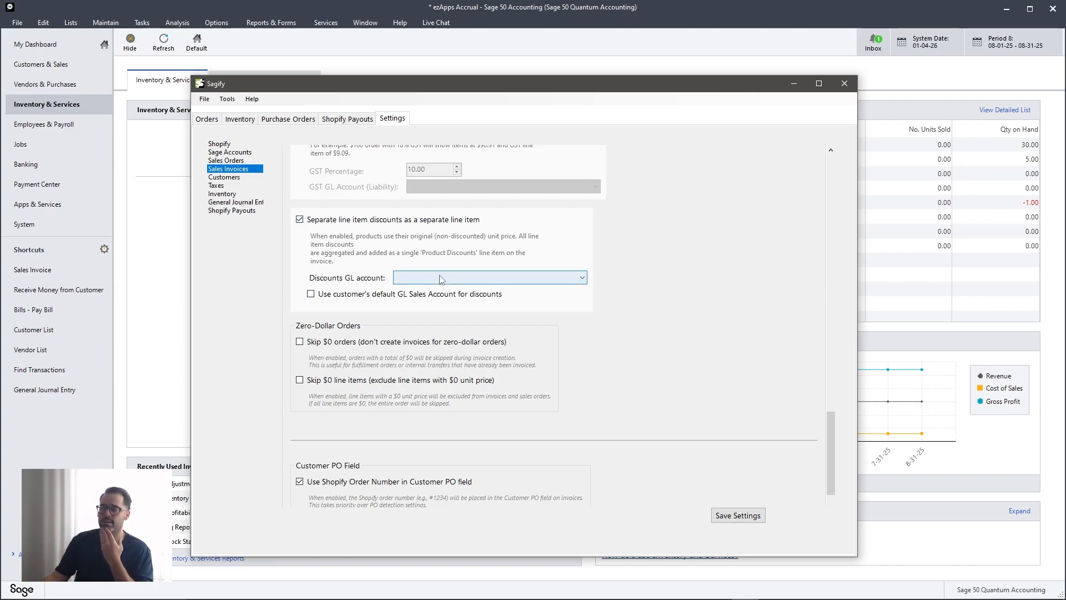
{"action": "left_click", "coordinate": [442, 278]}
{"action": "left_click", "coordinate": [323, 279]}
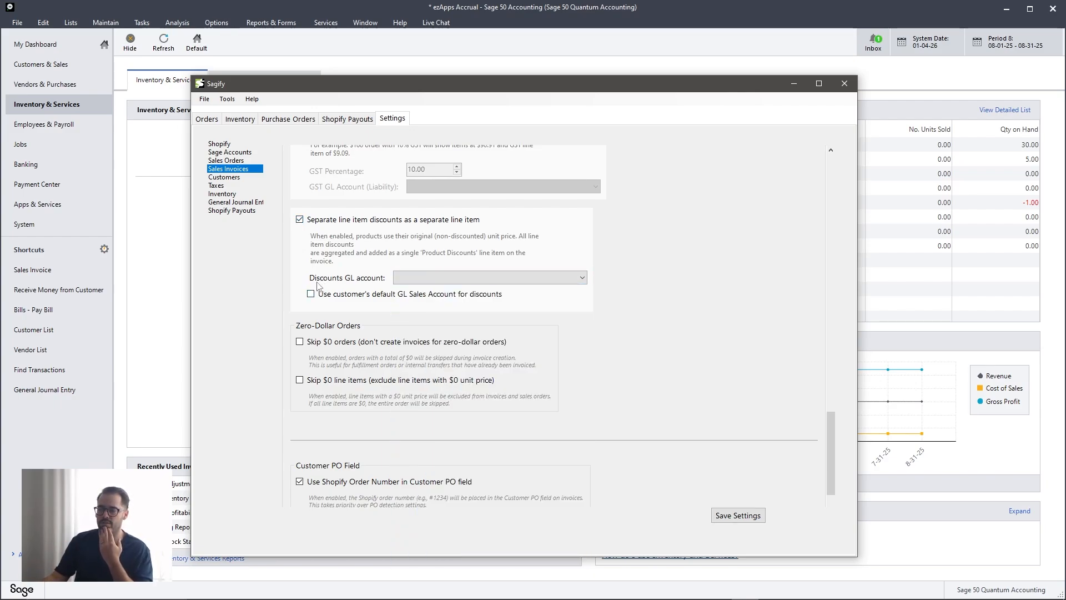
{"action": "left_click", "coordinate": [310, 222]}
{"action": "scroll", "coordinate": [712, 284], "scroll_direction": "down", "scroll_amount": 1}
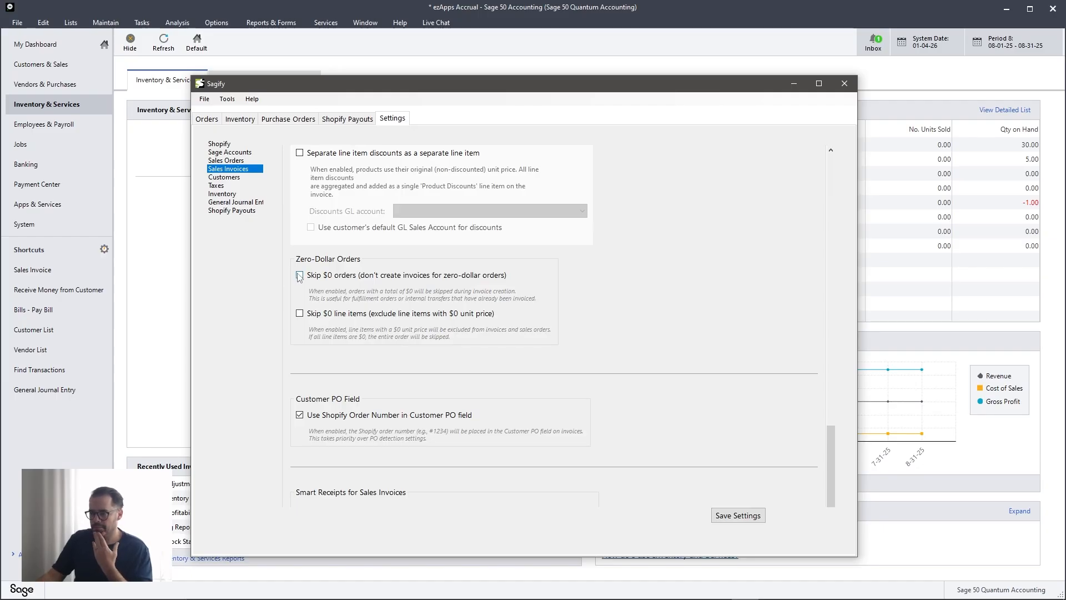
{"action": "left_click", "coordinate": [299, 276]}
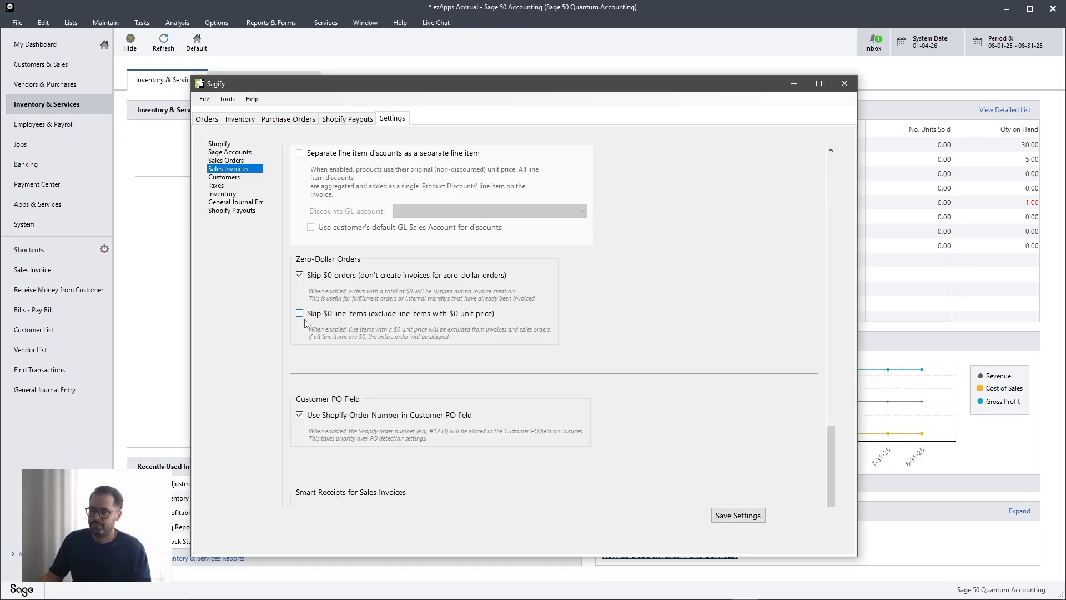
{"action": "left_click", "coordinate": [300, 276]}
{"action": "left_click", "coordinate": [300, 313]}
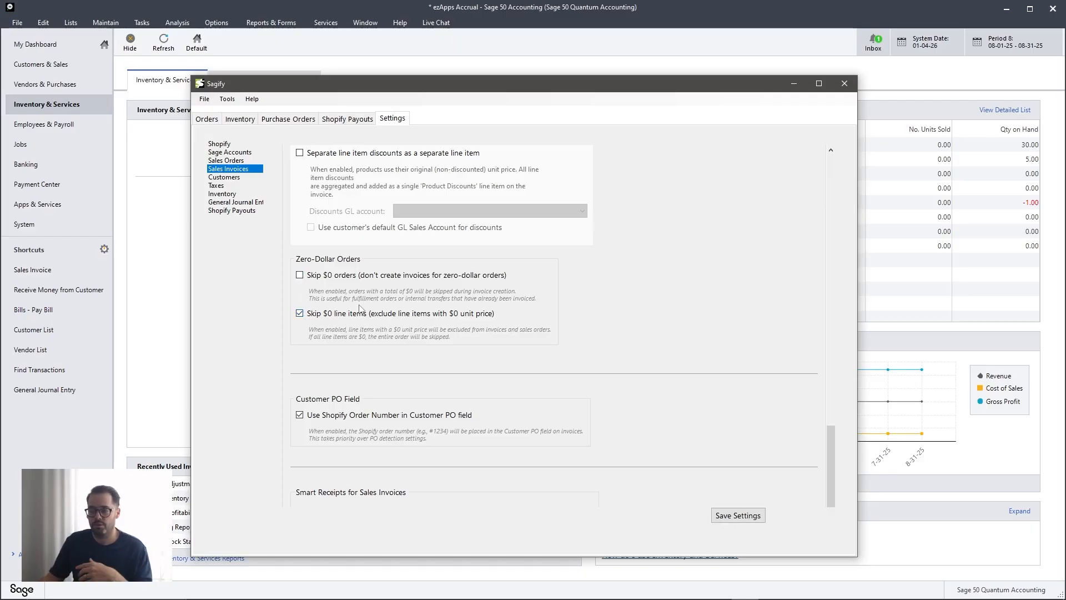
{"action": "left_click", "coordinate": [299, 314]}
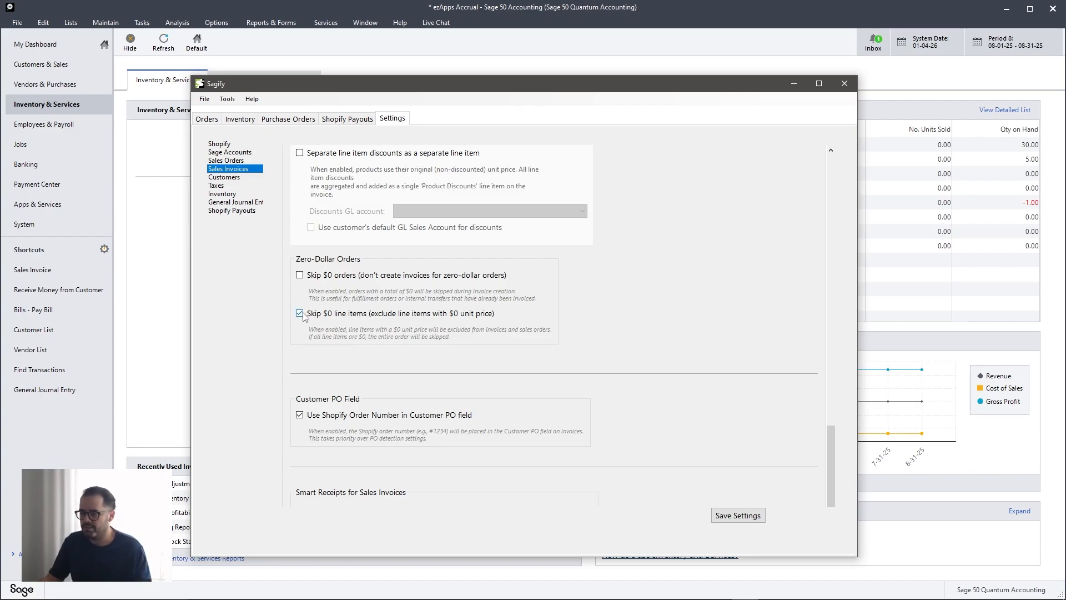
{"action": "scroll", "coordinate": [251, 304], "scroll_direction": "down", "scroll_amount": 1}
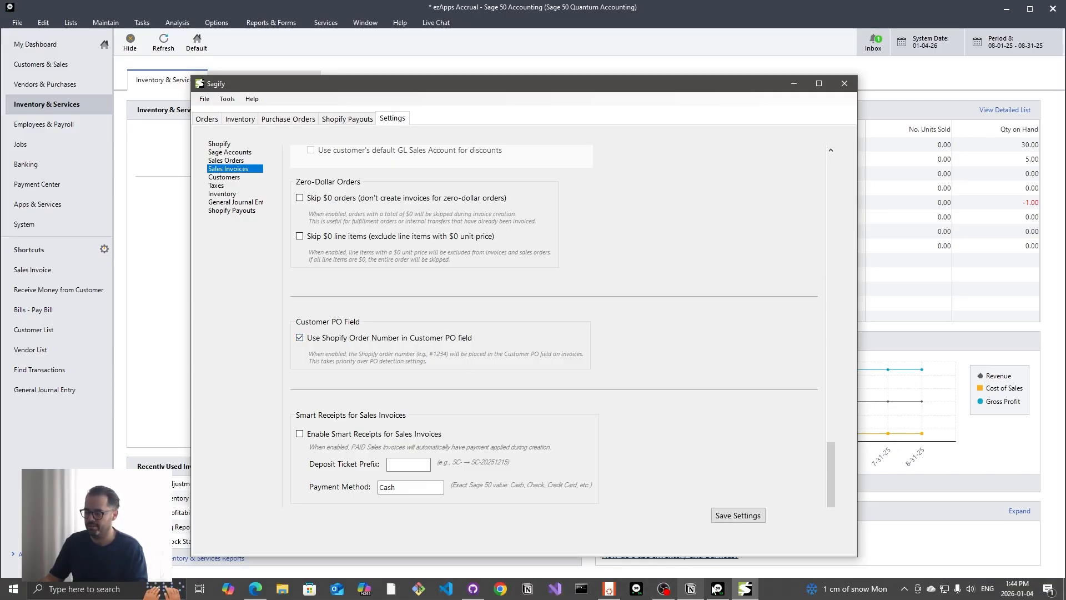
Step: Start a new sales invoice from the Sage 50 Customers & Sales dashboard
{"action": "left_click", "coordinate": [76, 64]}
{"action": "left_click", "coordinate": [285, 157]}
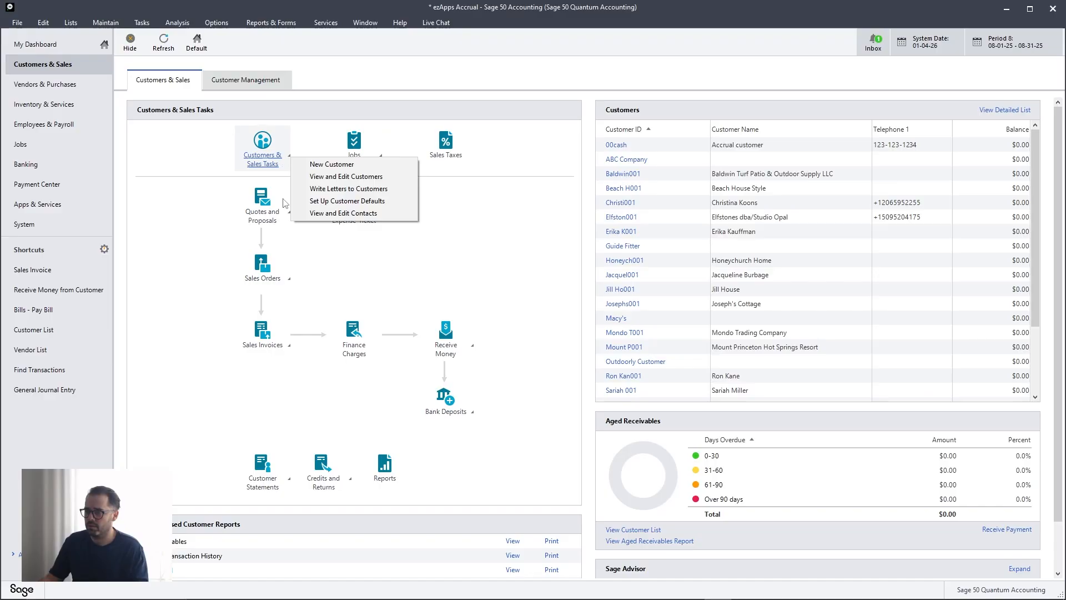
{"action": "left_click", "coordinate": [287, 345]}
{"action": "left_click", "coordinate": [349, 355]}
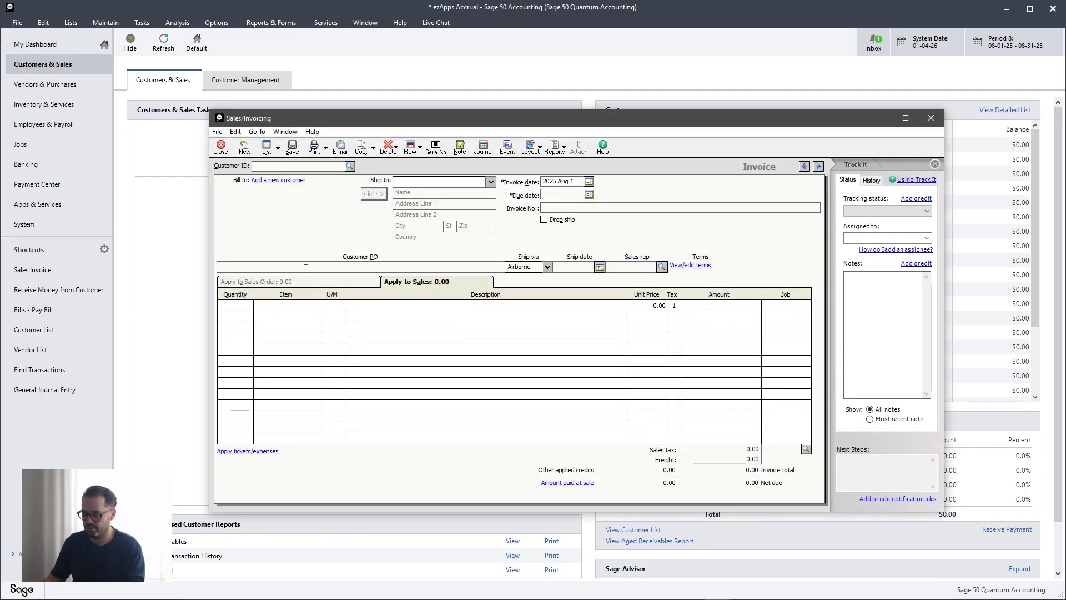
Step: Try Customer PO 1234, close the invoice unsaved, and return to Sagify
{"action": "type", "text": "1234"}
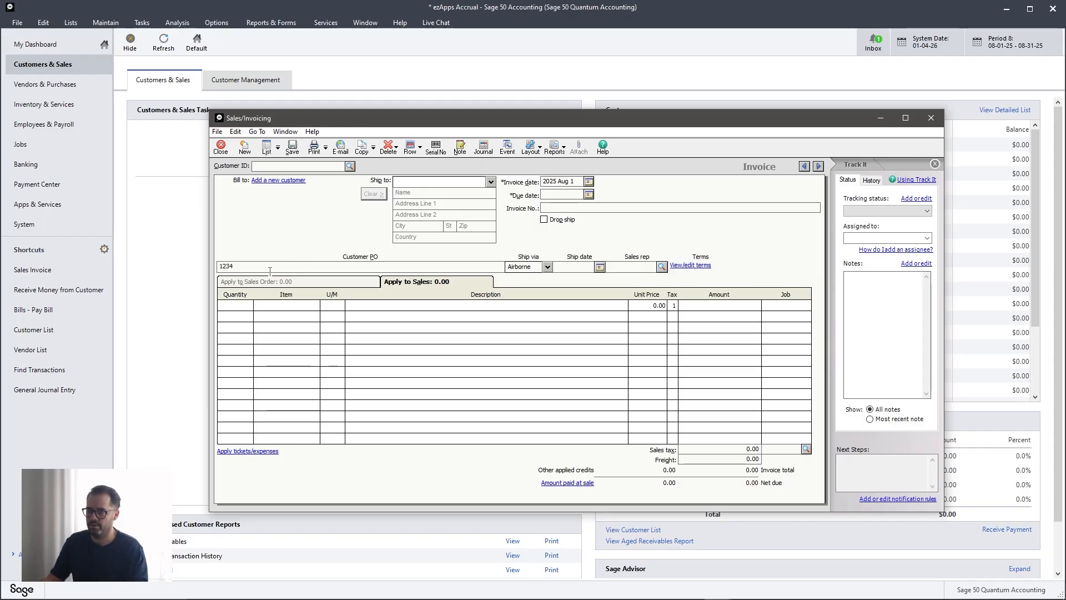
{"action": "left_click_drag", "start_coordinate": [239, 266], "coordinate": [184, 272]}
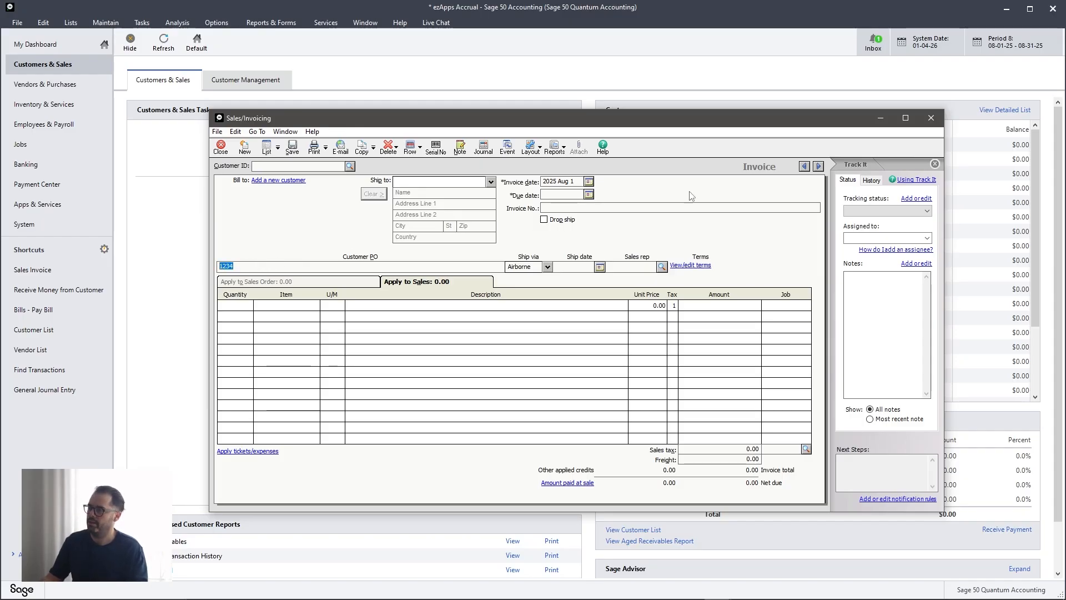
{"action": "left_click", "coordinate": [931, 118]}
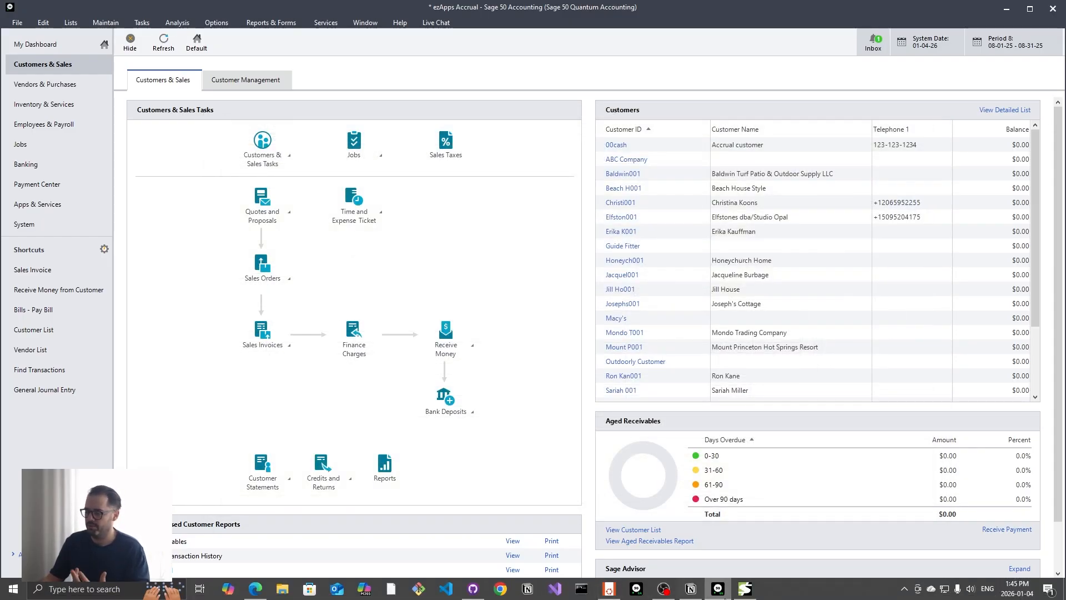
{"action": "left_click", "coordinate": [745, 592]}
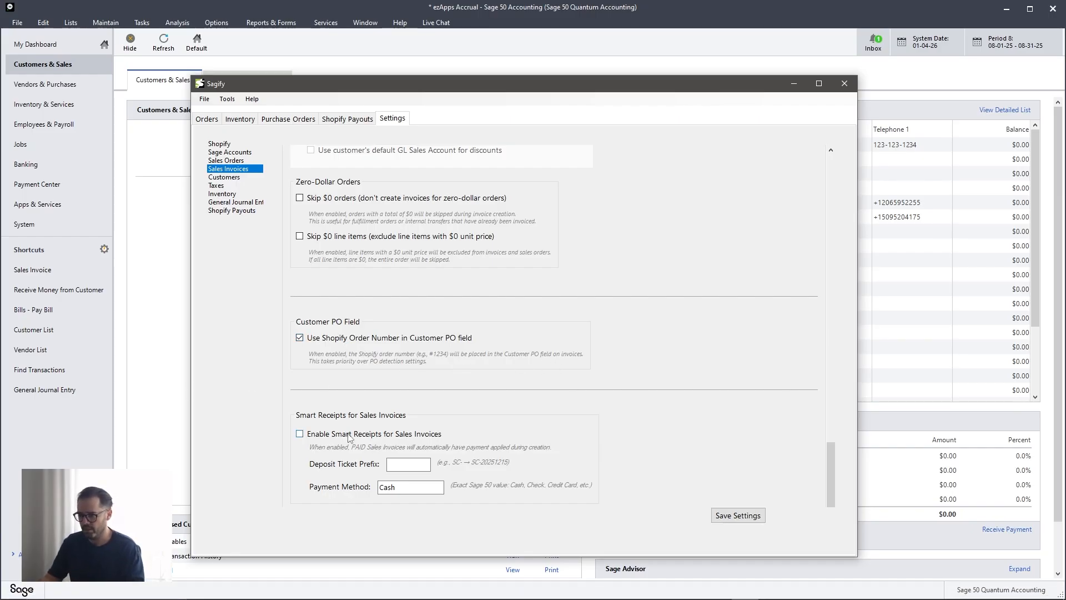
{"action": "left_click", "coordinate": [379, 437]}
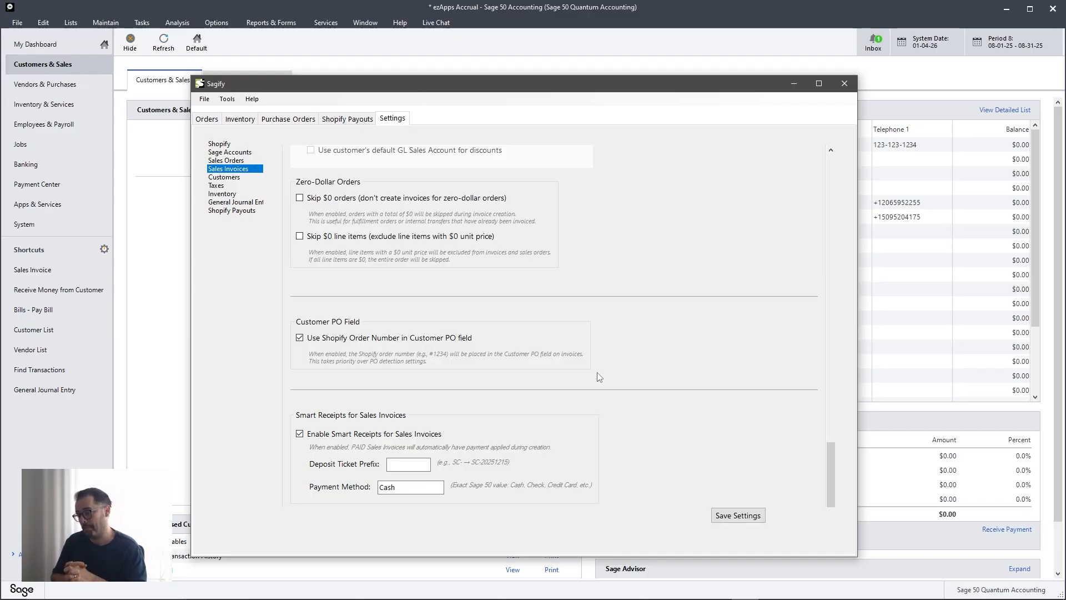
{"action": "left_click", "coordinate": [299, 433]}
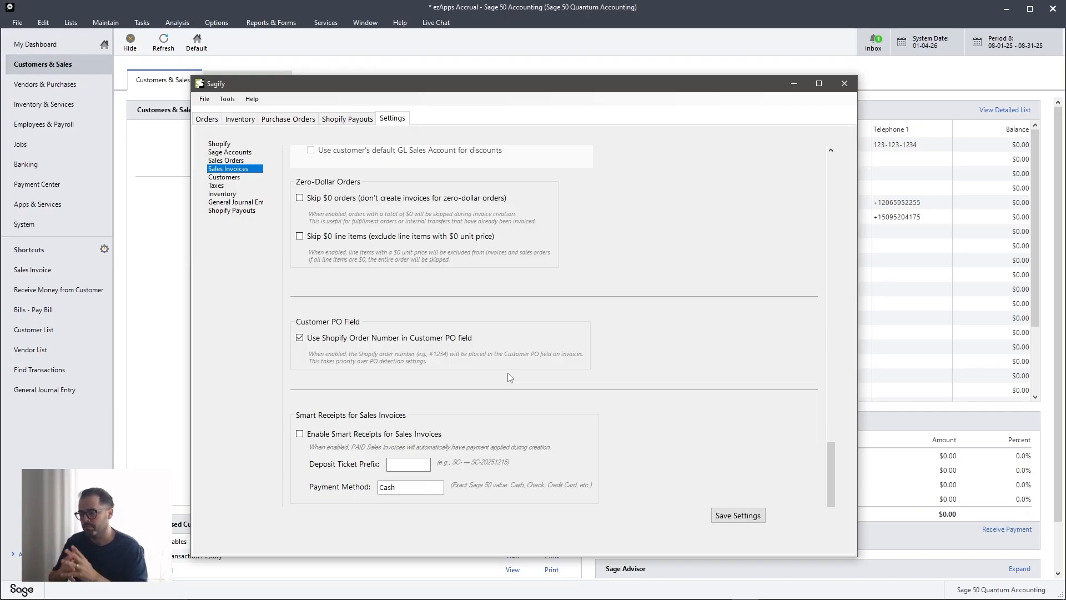
Step: Save the Sales Invoices settings, confirm the success message, and go to Customers settings
{"action": "left_click", "coordinate": [743, 515]}
{"action": "left_click", "coordinate": [572, 343]}
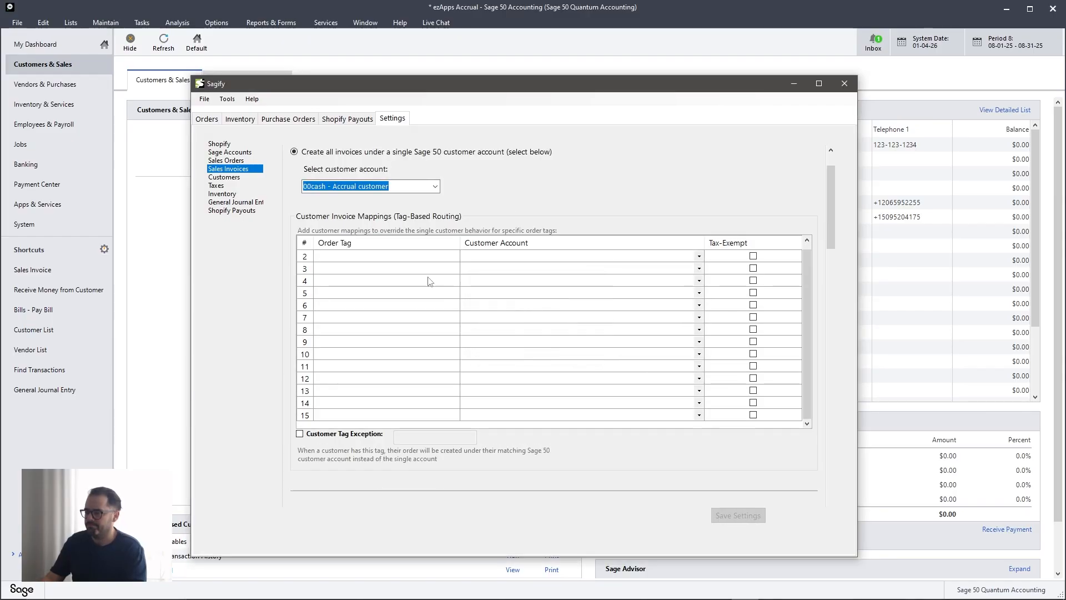
{"action": "left_click", "coordinate": [225, 177]}
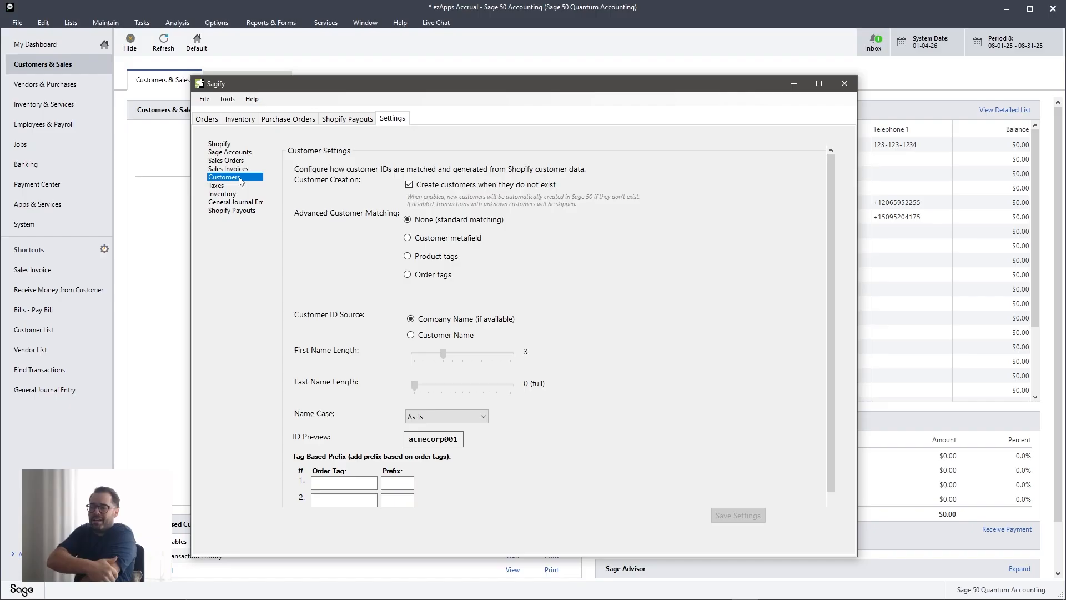
{"action": "left_click", "coordinate": [409, 186]}
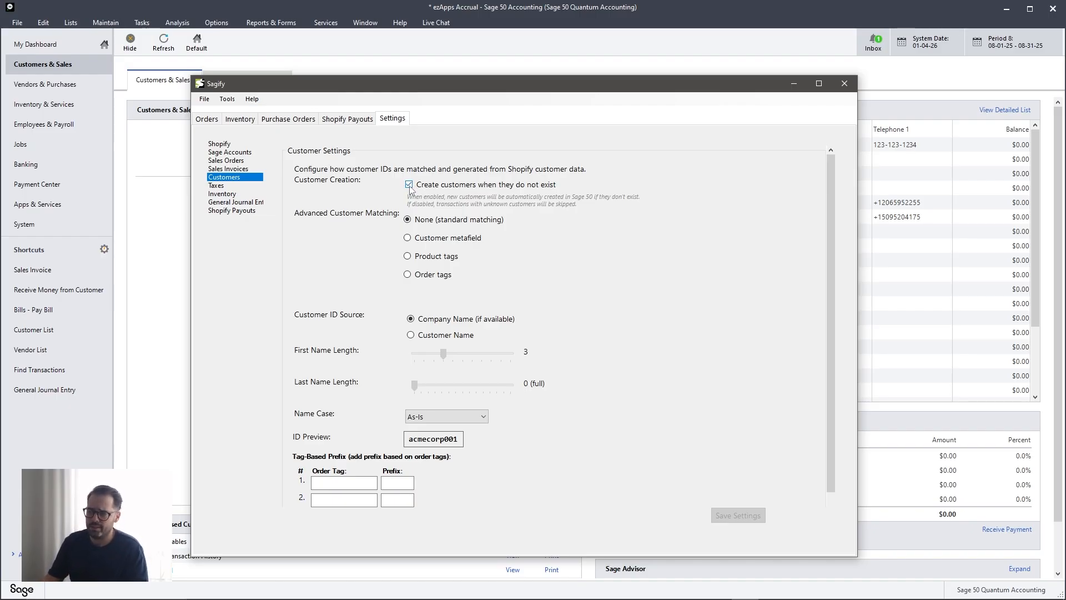
{"action": "left_click", "coordinate": [409, 185]}
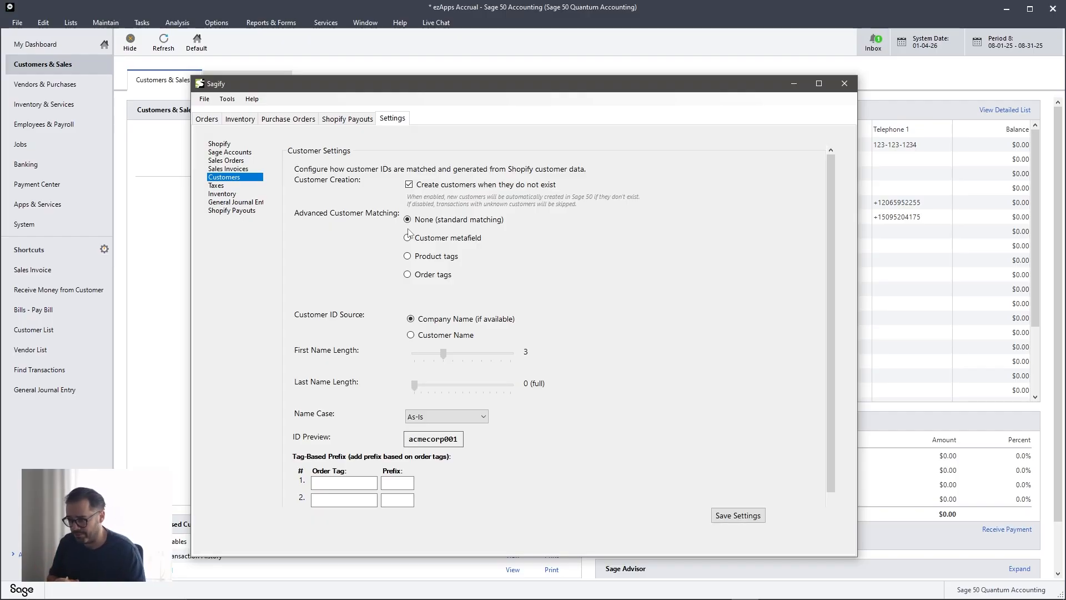
Step: Try metafield matching with key sage-id, then switch Advanced Customer Matching to Product tags
{"action": "left_click", "coordinate": [407, 238]}
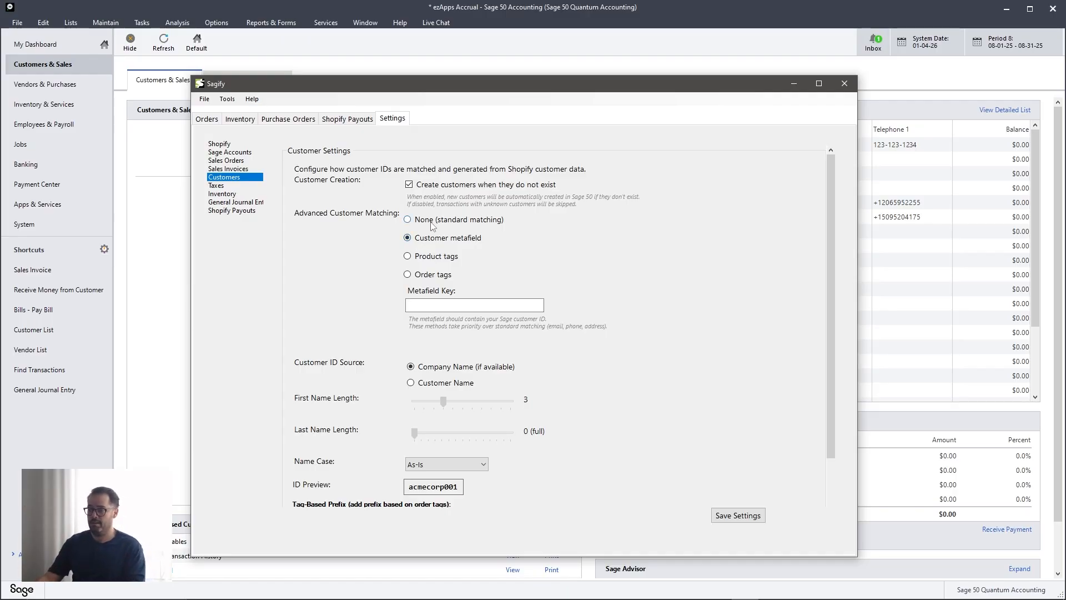
{"action": "left_click", "coordinate": [477, 305]}
{"action": "type", "text": "sage"}
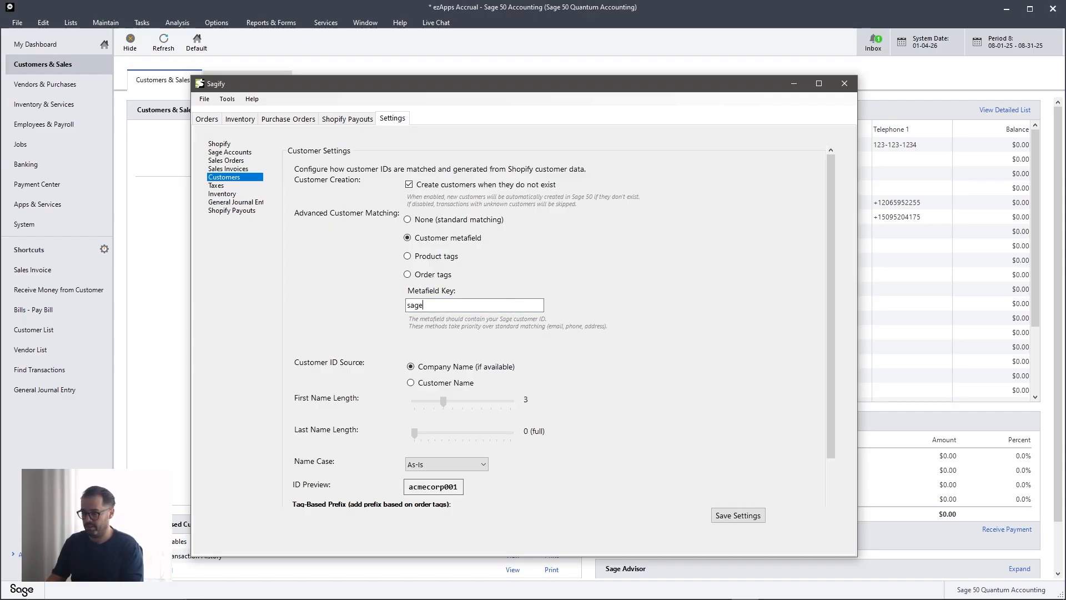
{"action": "type", "text": "-id"}
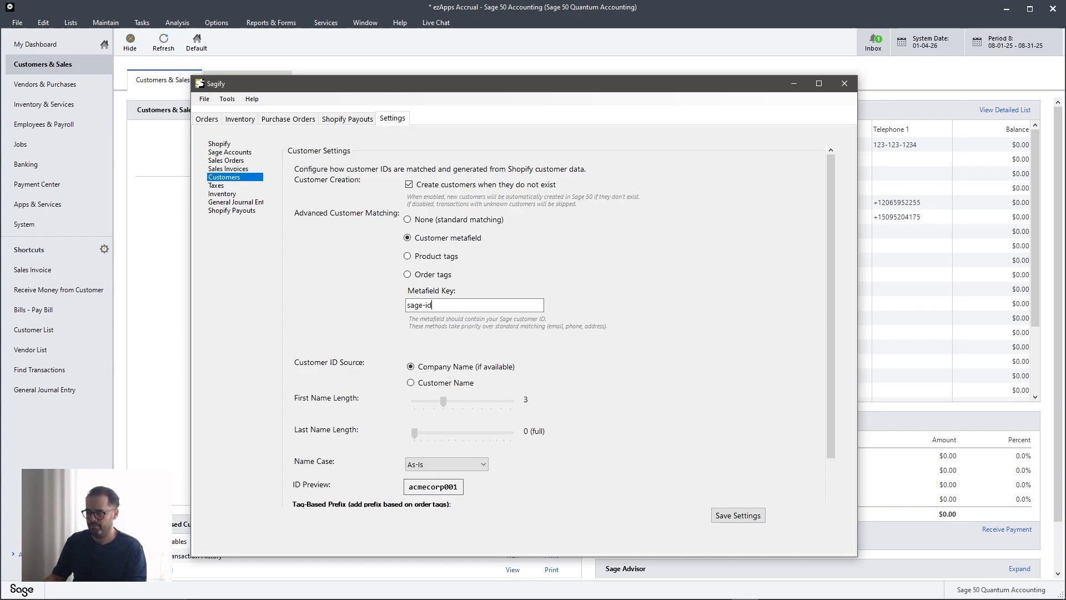
{"action": "left_click_drag", "start_coordinate": [439, 305], "coordinate": [366, 307]}
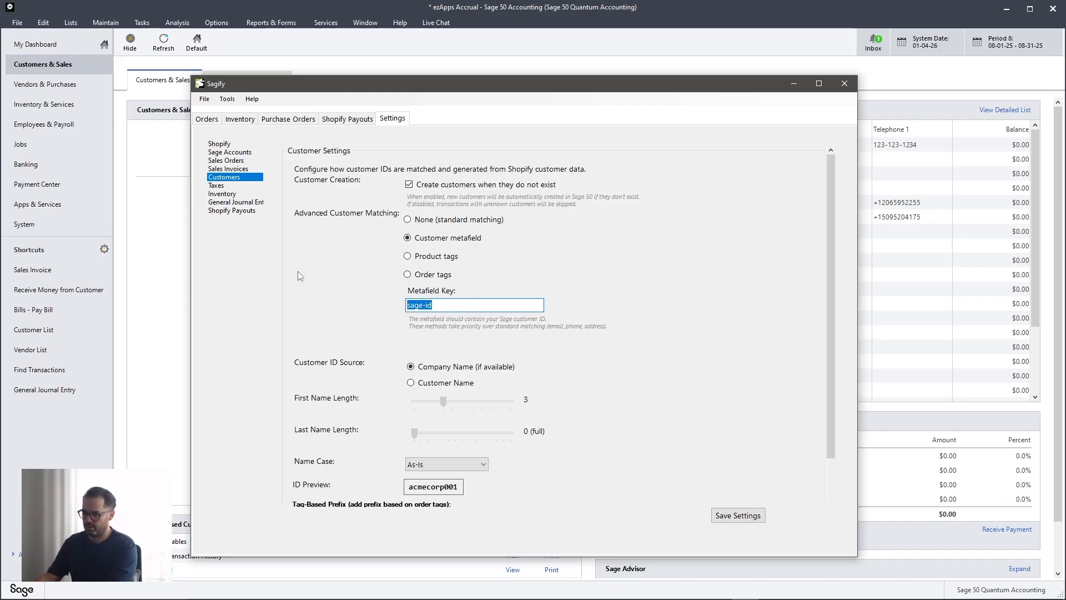
{"action": "left_click", "coordinate": [439, 260]}
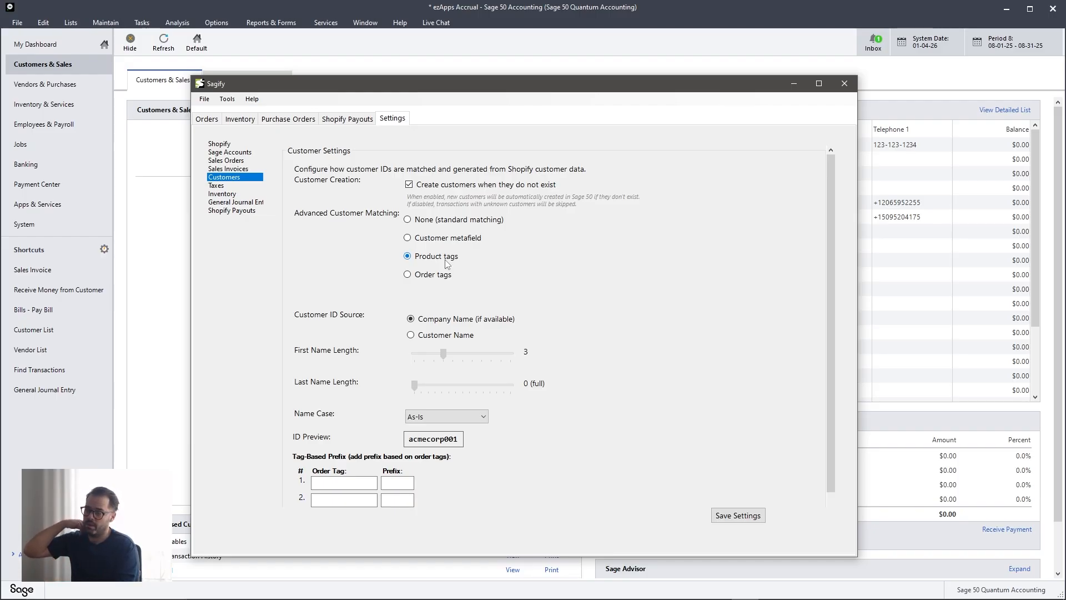
Step: Try Order tags matching, then restore None (standard matching)
{"action": "left_click", "coordinate": [448, 274]}
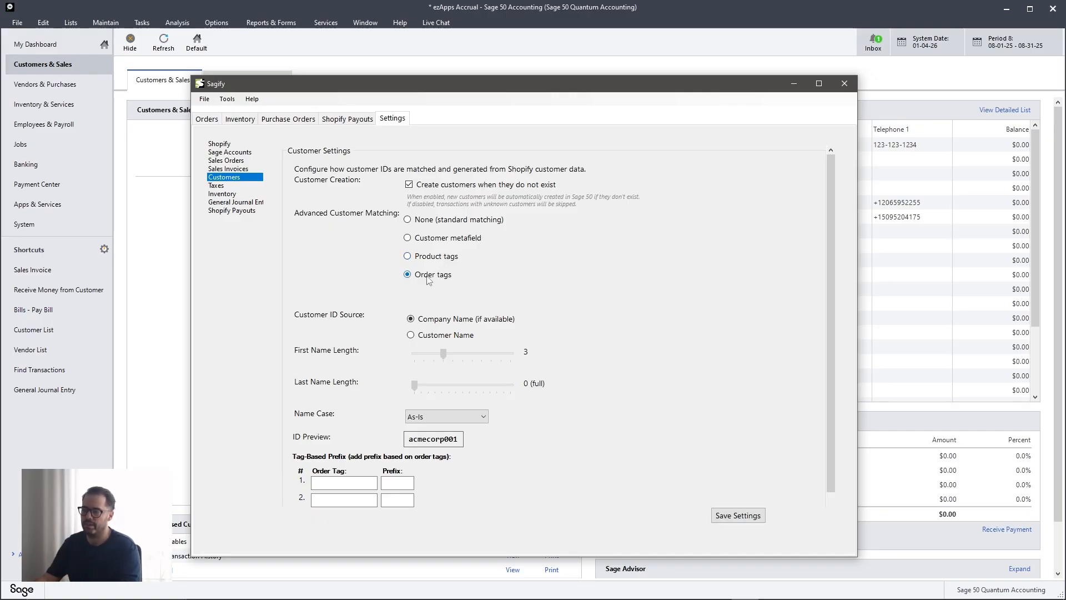
{"action": "left_click", "coordinate": [407, 220]}
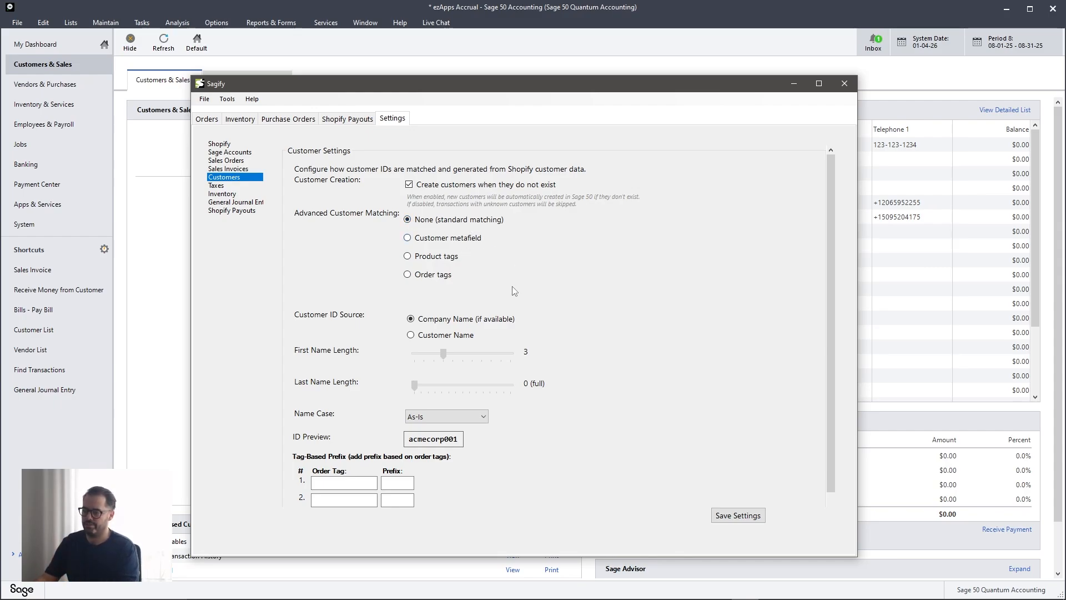
{"action": "scroll", "coordinate": [600, 253], "scroll_direction": "down", "scroll_amount": 1}
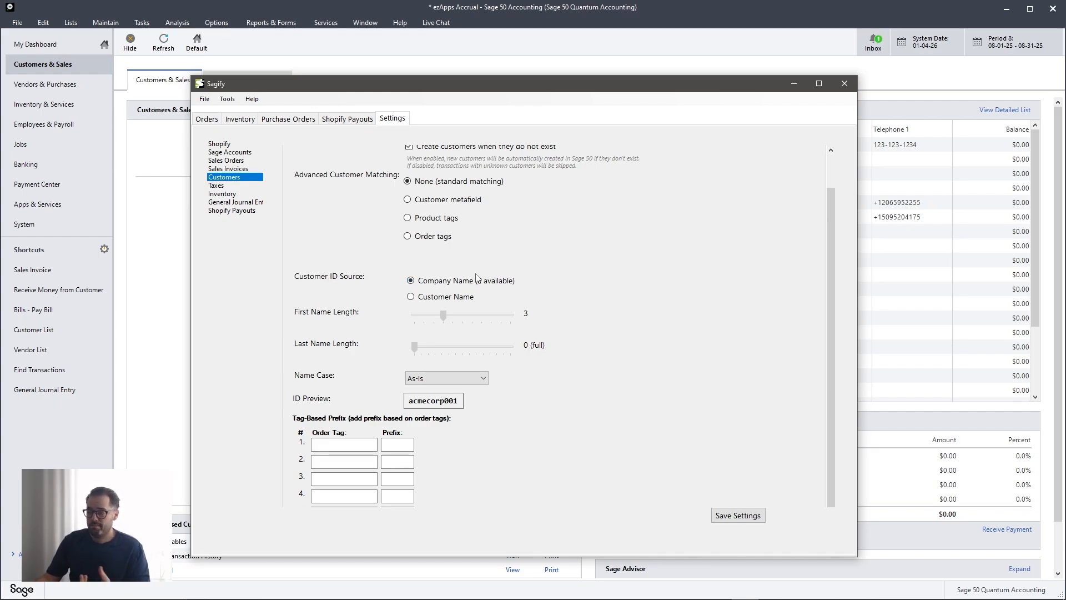
Step: Use Customer Name as the ID source with first name length 4 and last name length 5
{"action": "left_click", "coordinate": [473, 301]}
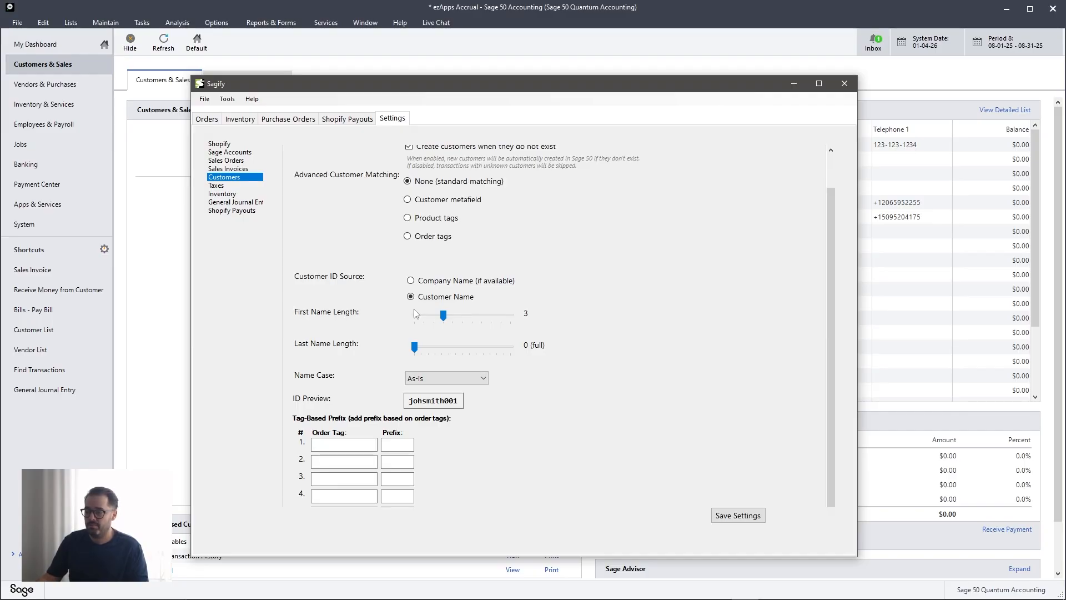
{"action": "left_click", "coordinate": [449, 316]}
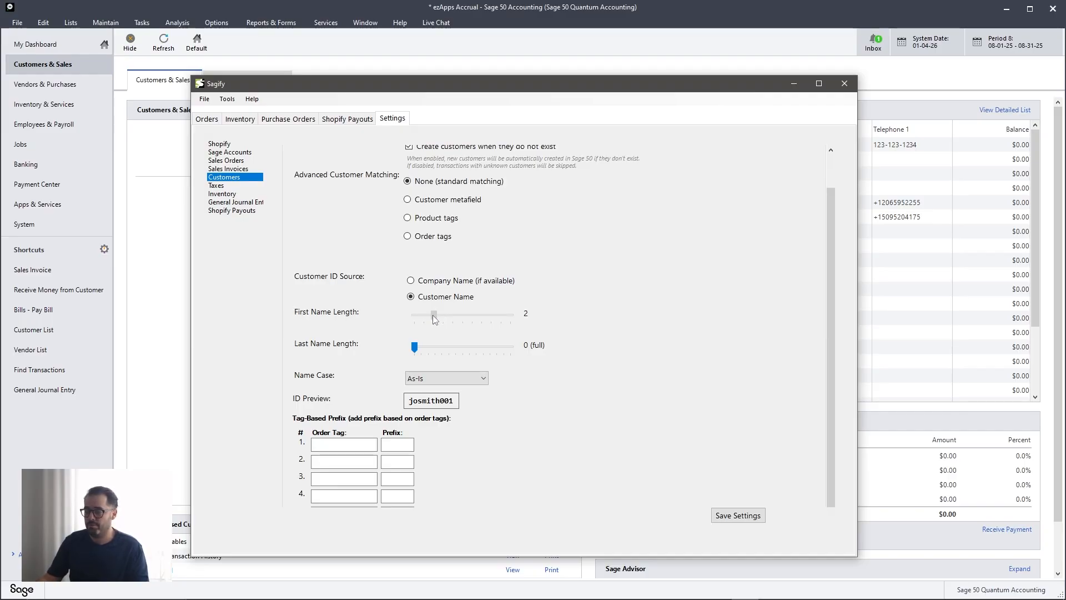
{"action": "left_click_drag", "start_coordinate": [450, 318], "coordinate": [450, 346]}
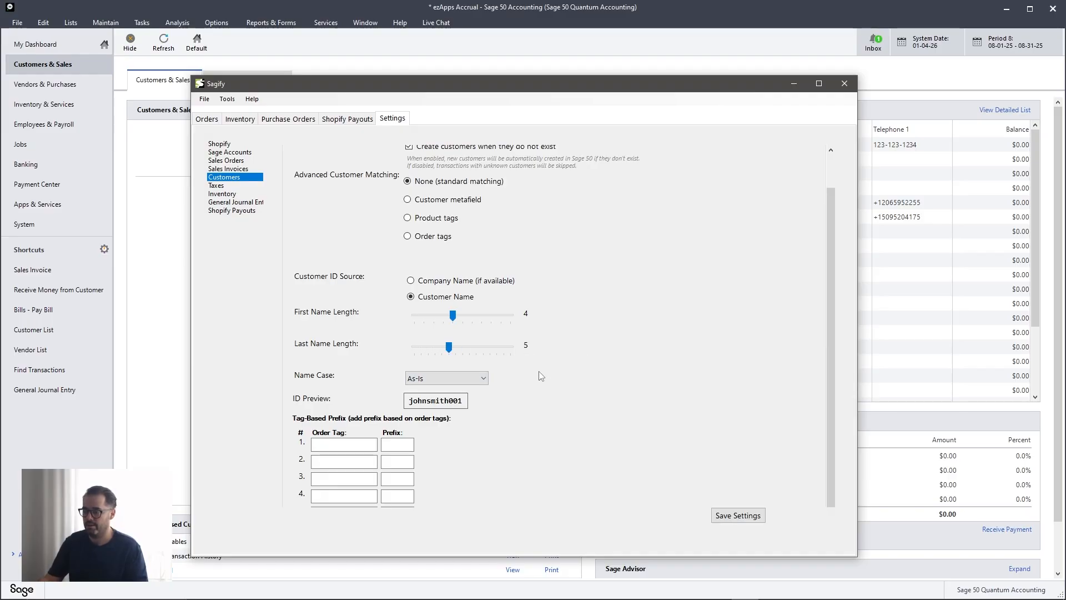
Step: Try Uppercase and Lowercase name case, then leave it As-Is
{"action": "left_click", "coordinate": [478, 375]}
{"action": "left_click", "coordinate": [456, 400]}
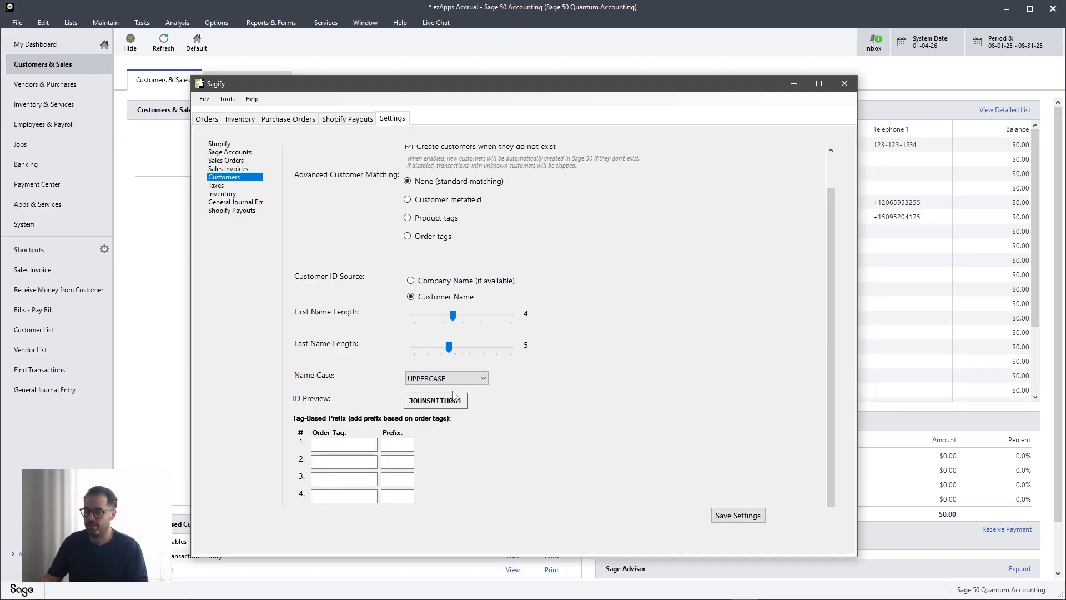
{"action": "left_click", "coordinate": [455, 378]}
{"action": "left_click", "coordinate": [445, 409]}
{"action": "left_click", "coordinate": [482, 378]}
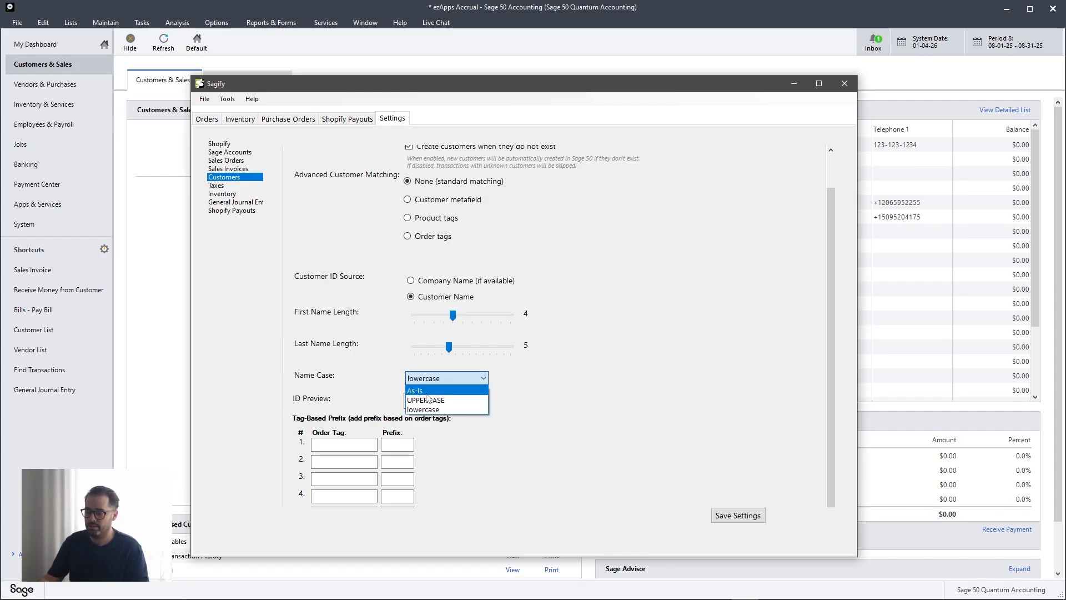
{"action": "left_click", "coordinate": [477, 391]}
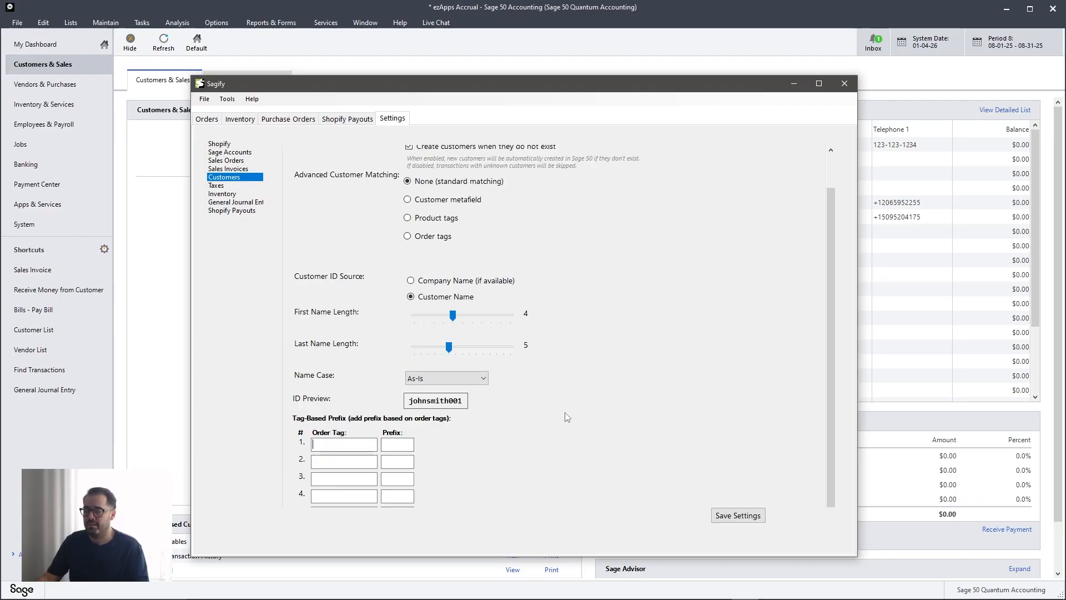
Step: Enter a sample 'retail' order tag with prefix 'r', then clear both entries
{"action": "type", "text": "retr"}
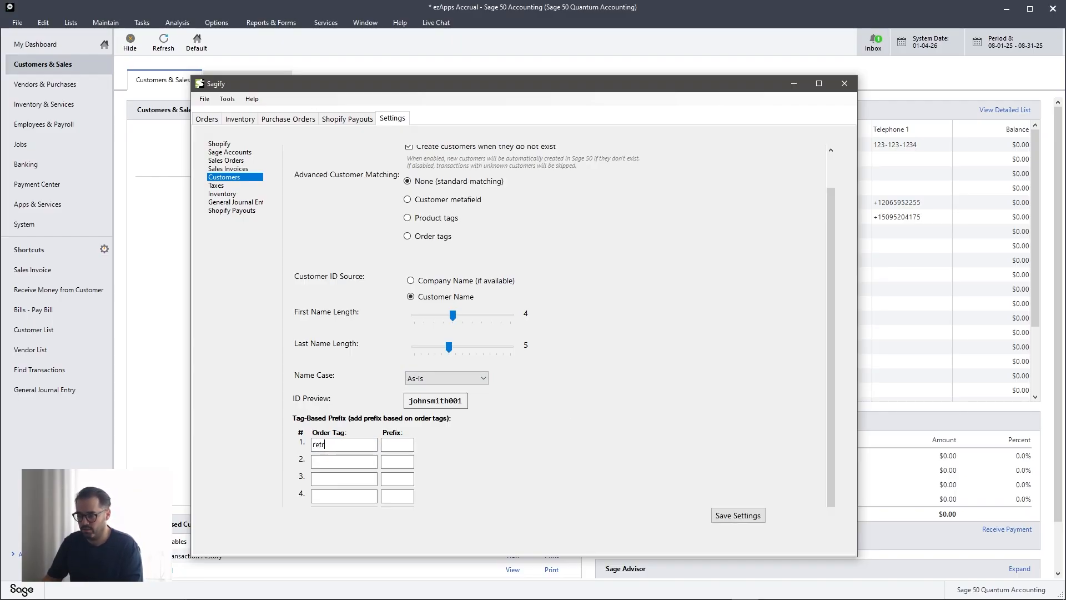
{"action": "key", "text": "BackSpace"}
{"action": "type", "text": "ail"}
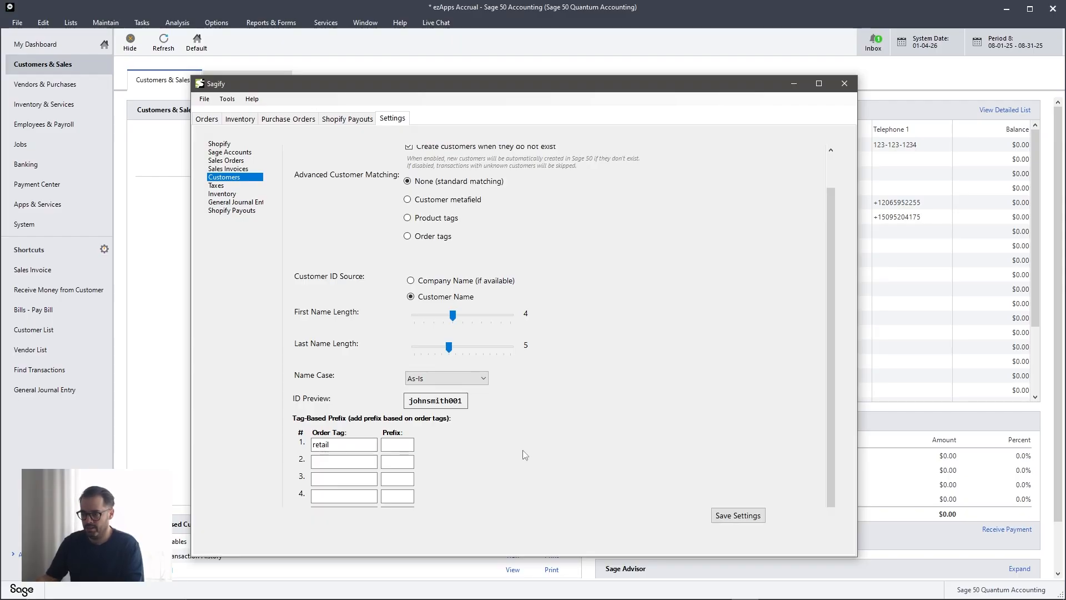
{"action": "key", "text": "Tab"}
{"action": "type", "text": "r"}
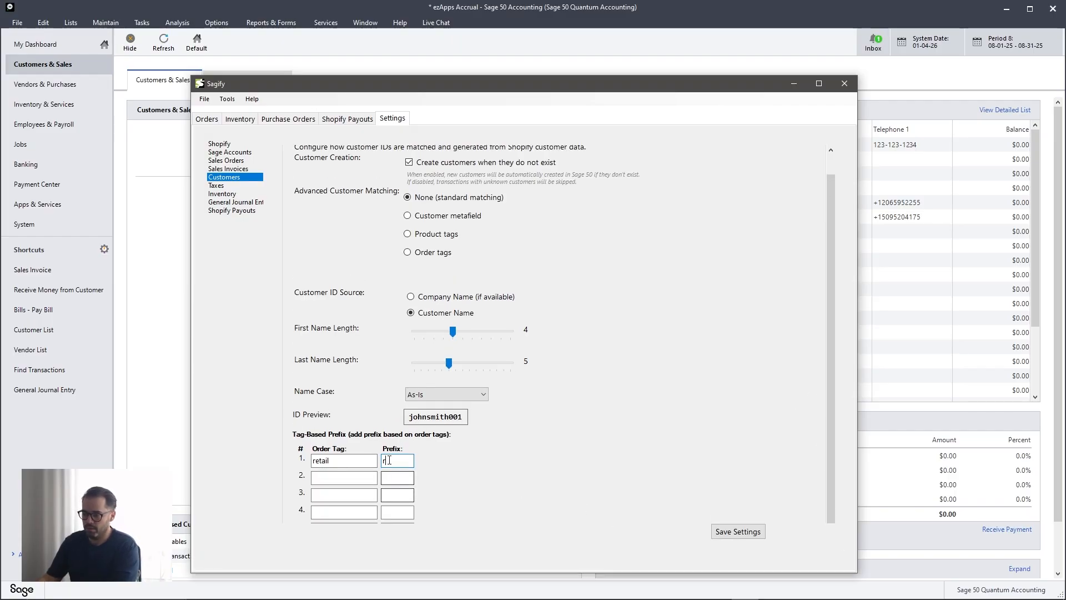
{"action": "left_click_drag", "start_coordinate": [393, 461], "coordinate": [283, 463]}
{"action": "key", "text": "BackSpace"}
{"action": "key", "text": "BackSpace"}
Step: Save the customer settings with an empty tag prefix table and go to Taxes
{"action": "left_click", "coordinate": [730, 524]}
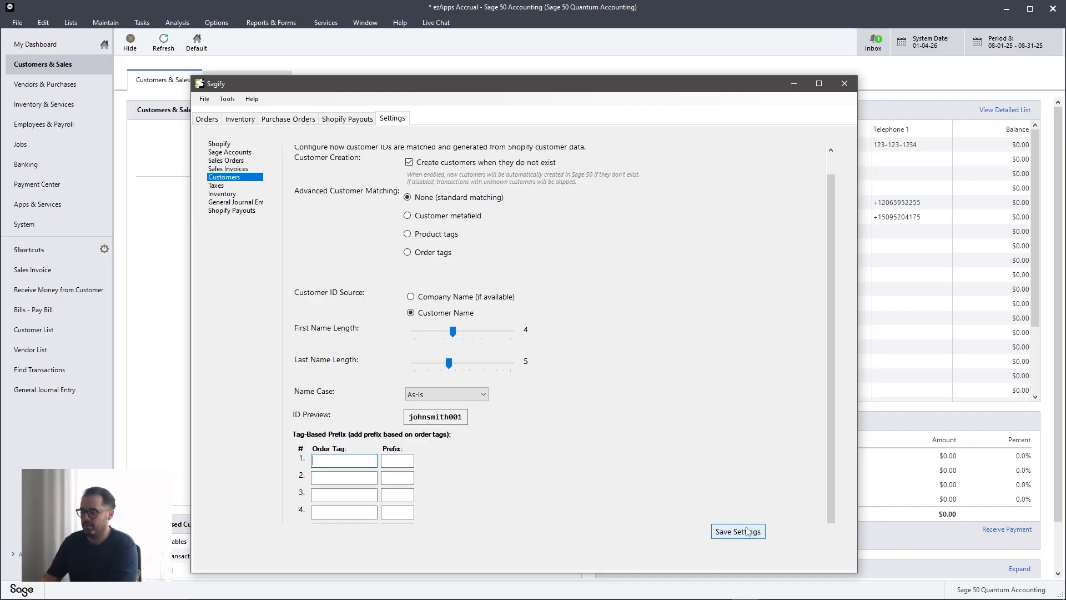
{"action": "left_click", "coordinate": [585, 348]}
{"action": "left_click", "coordinate": [228, 185]}
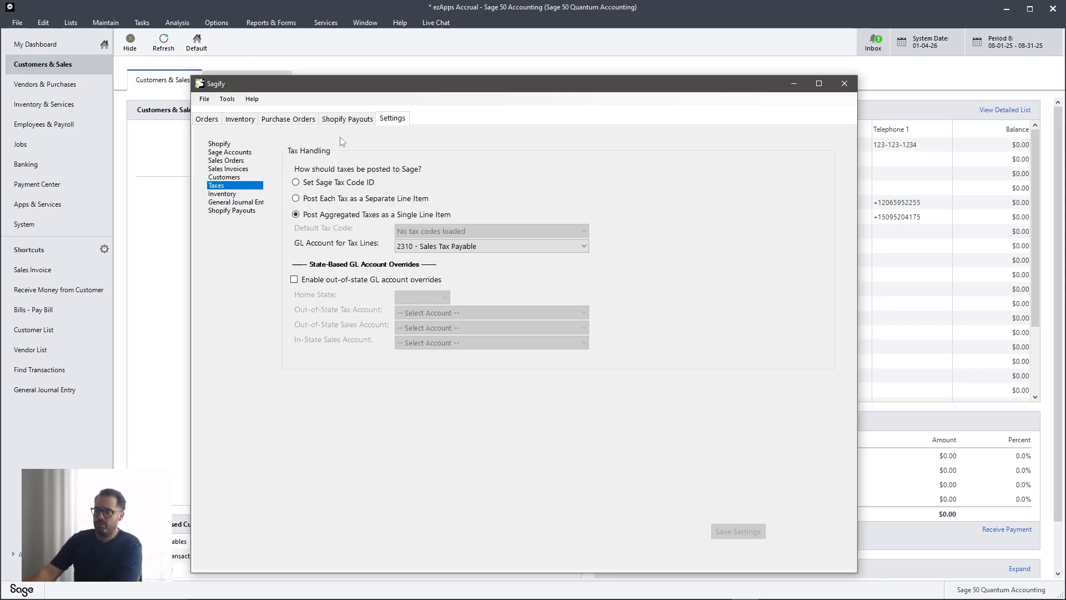
Step: Post taxes by Sage tax code ID, confirming no default tax codes are loaded
{"action": "left_click", "coordinate": [344, 183]}
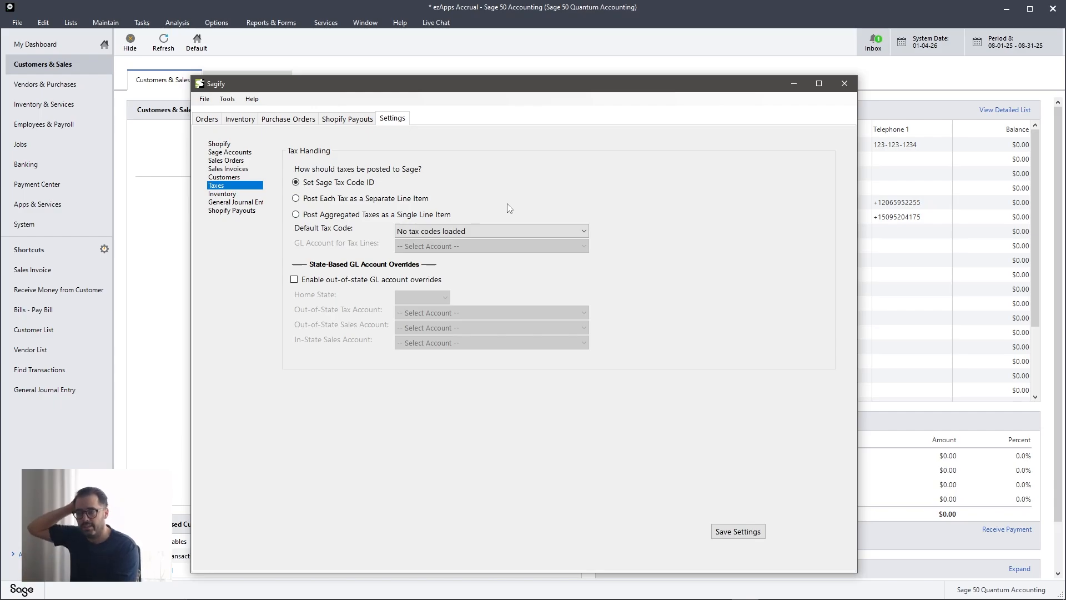
{"action": "left_click", "coordinate": [507, 231]}
{"action": "left_click", "coordinate": [508, 242]}
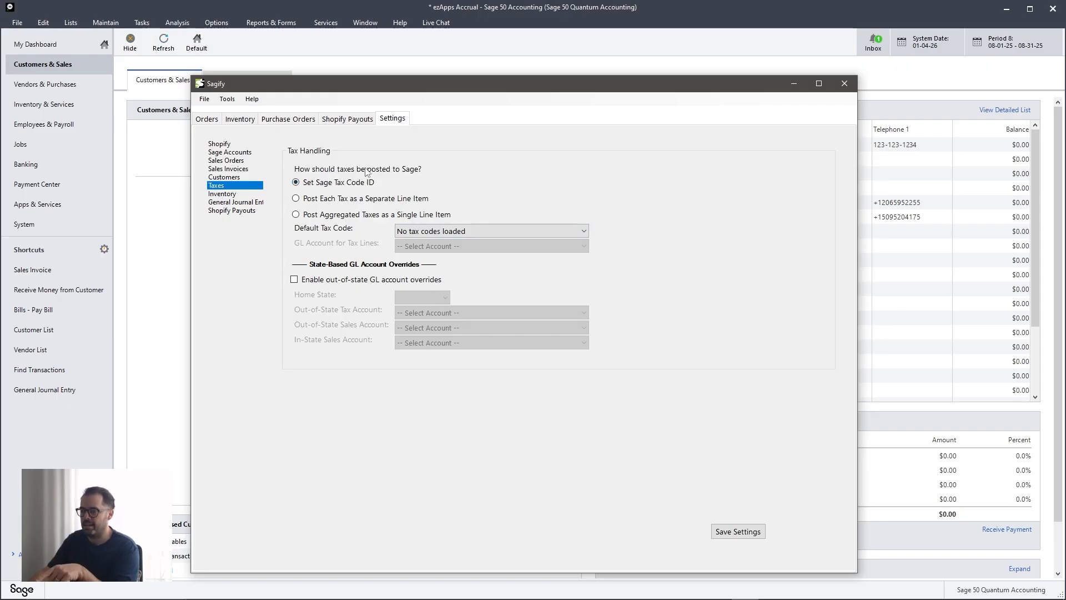
{"action": "mouse_move", "coordinate": [364, 599]}
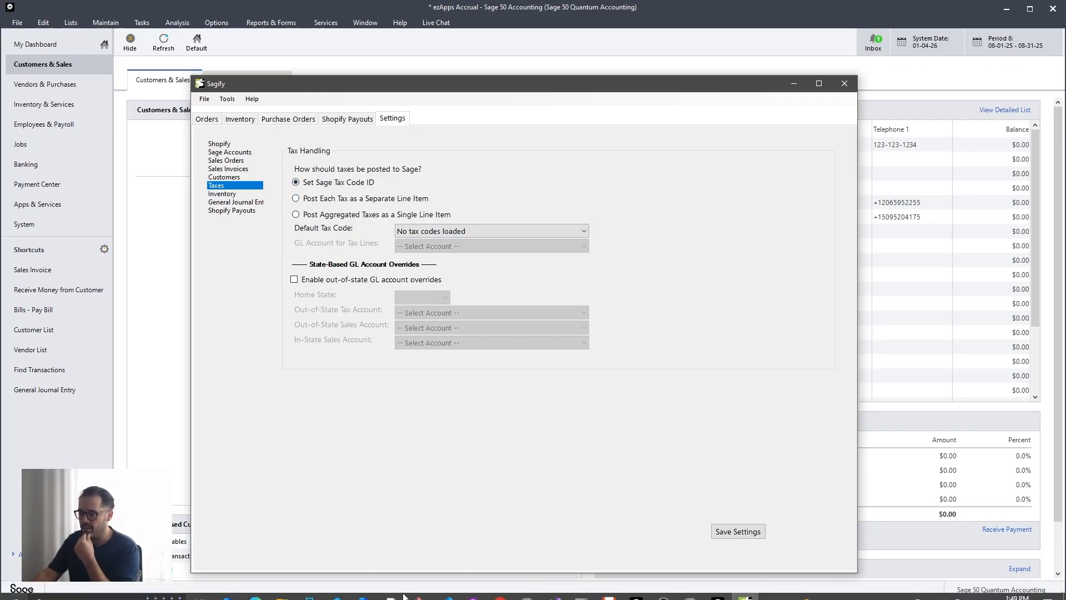
Step: Open a new blank sales invoice in Sage 50 and look up its sales tax codes
{"action": "left_click", "coordinate": [155, 23]}
{"action": "left_click", "coordinate": [146, 24]}
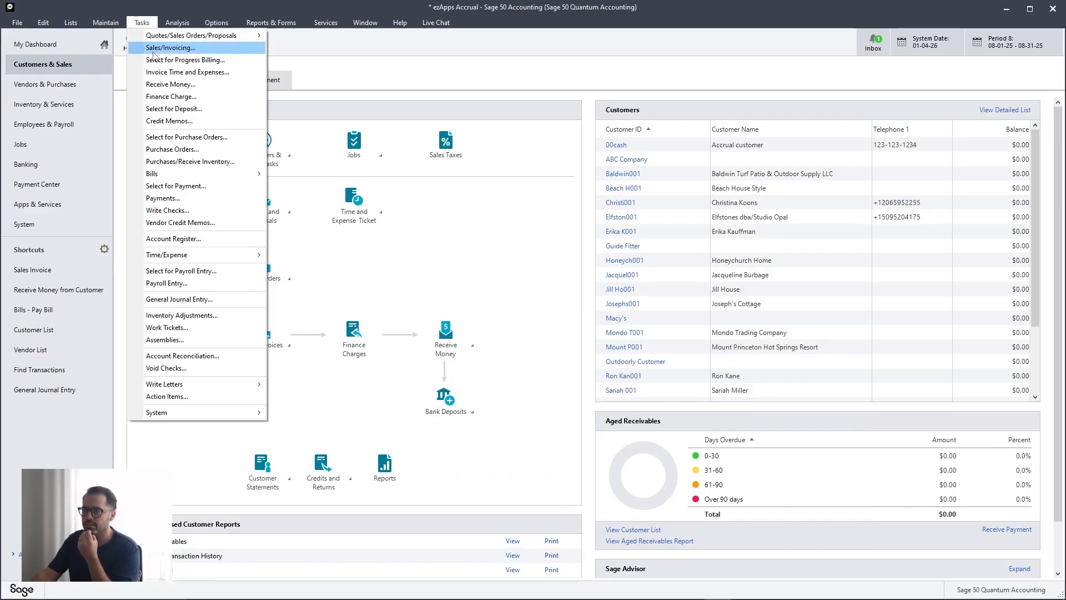
{"action": "left_click", "coordinate": [157, 49]}
{"action": "left_click", "coordinate": [784, 450]}
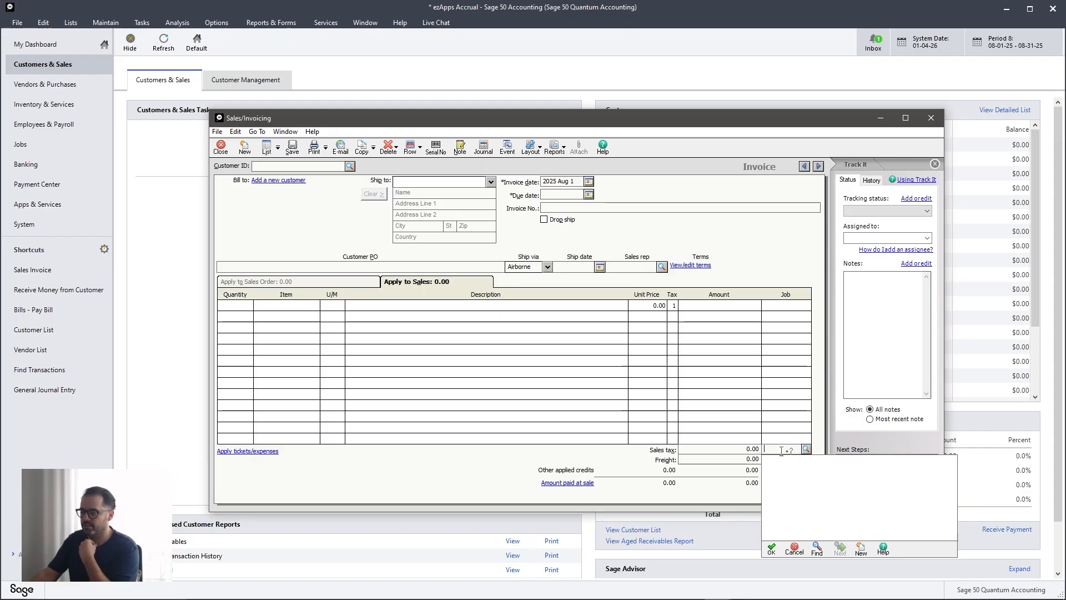
Step: Set Sagify to post each tax as a separate line item, then return to the invoice
{"action": "left_click", "coordinate": [746, 588]}
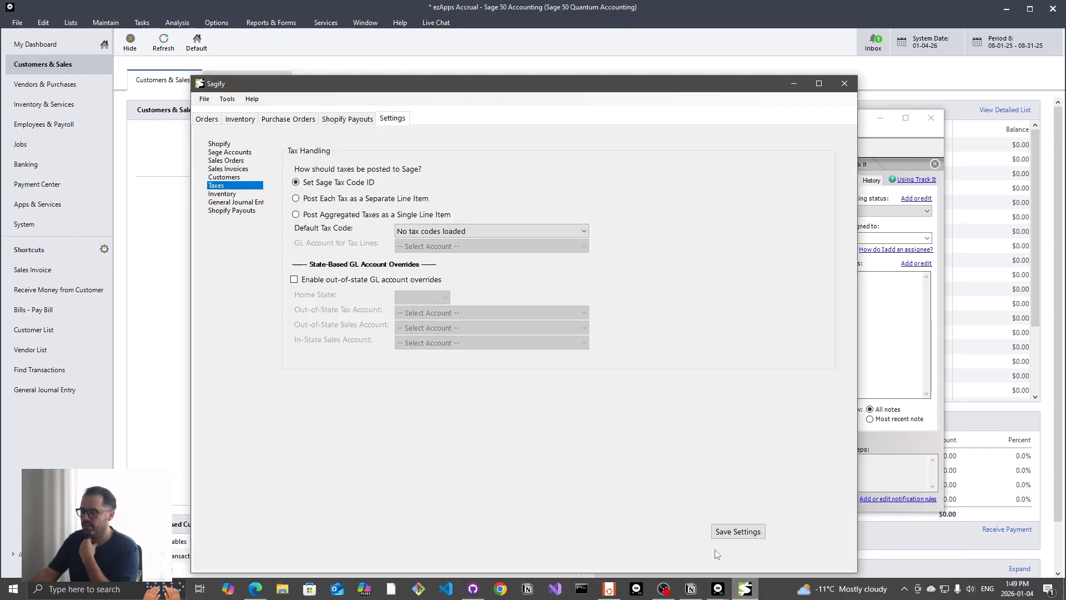
{"action": "left_click", "coordinate": [312, 200]}
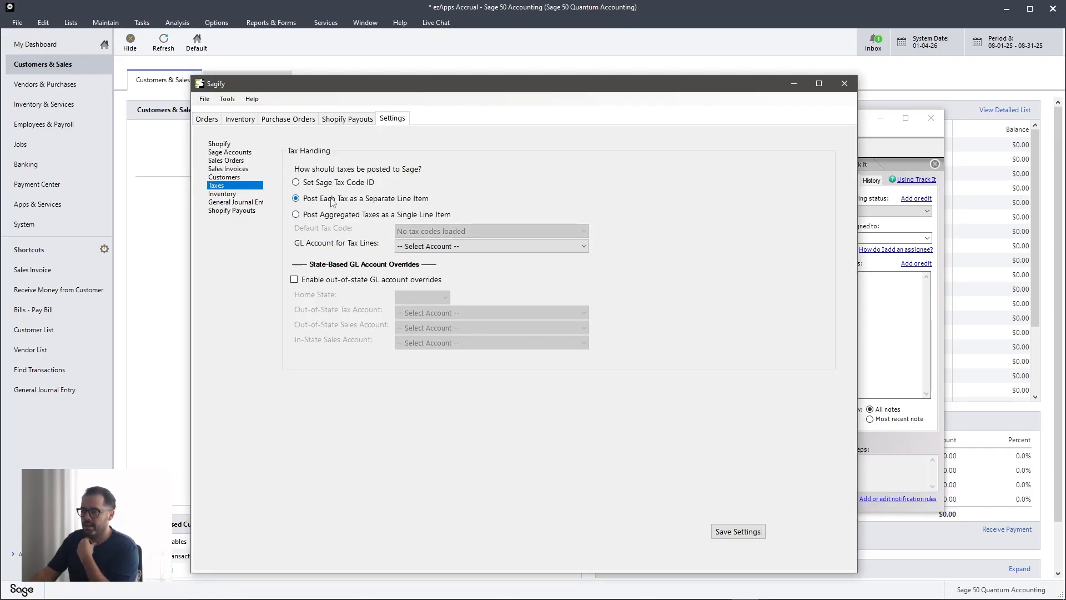
{"action": "left_click", "coordinate": [462, 75]}
{"action": "left_click", "coordinate": [742, 591]}
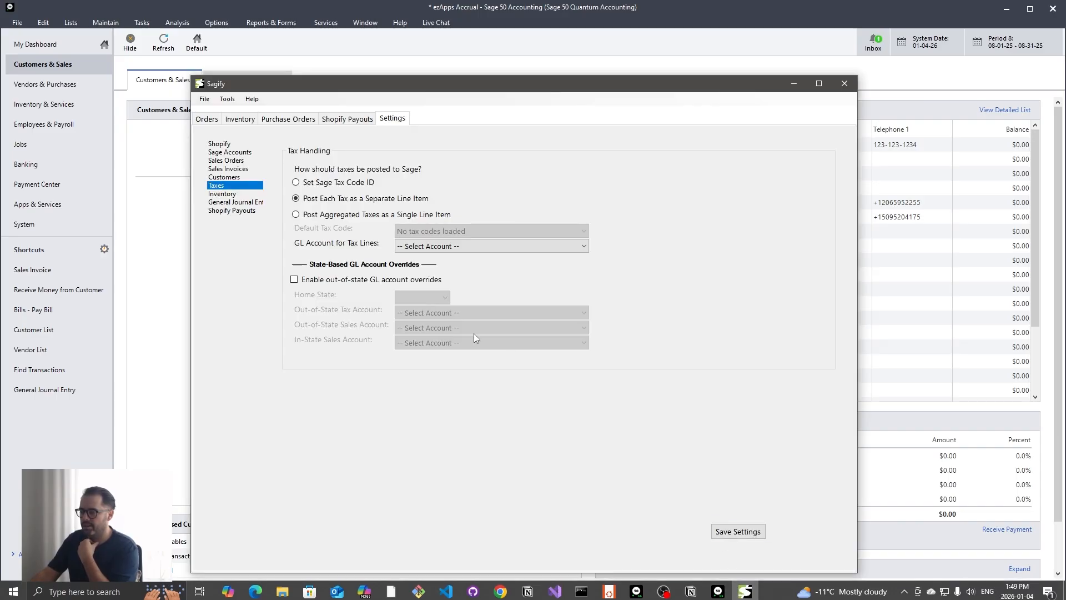
{"action": "mouse_move", "coordinate": [733, 590]}
{"action": "left_click", "coordinate": [778, 541]}
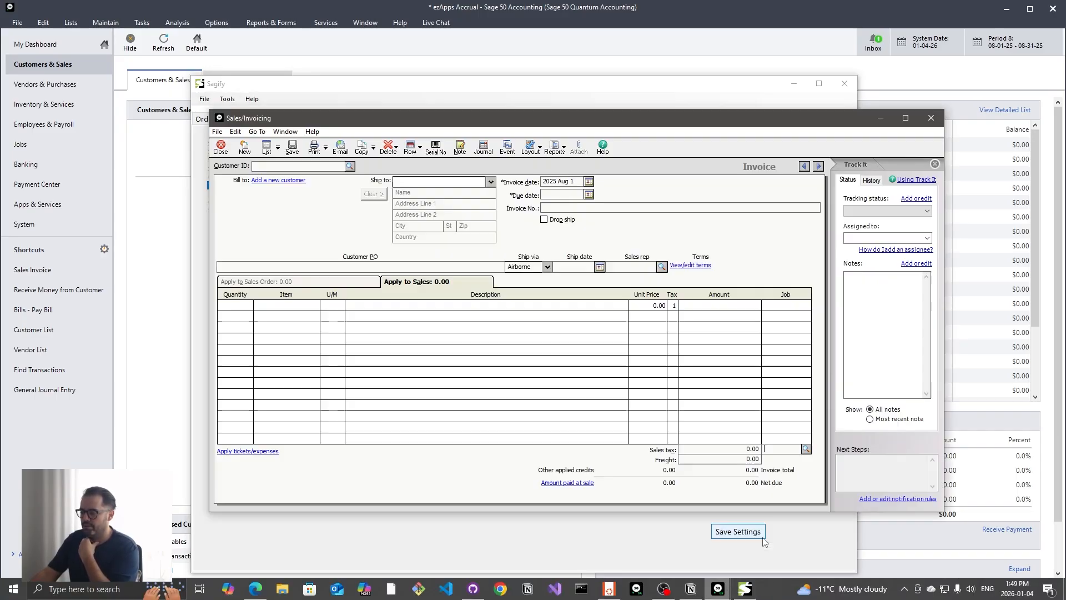
{"action": "left_click", "coordinate": [324, 318]}
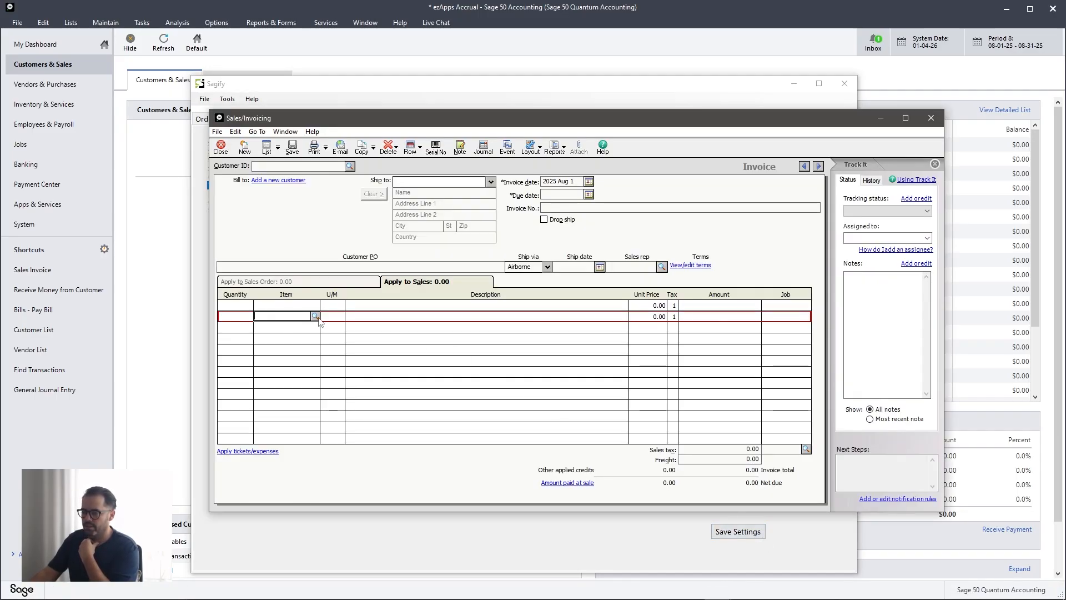
Step: Post aggregated taxes as a single line item to GL account 2310 - Sales Tax Payable
{"action": "left_click", "coordinate": [880, 118]}
{"action": "left_click", "coordinate": [439, 245]}
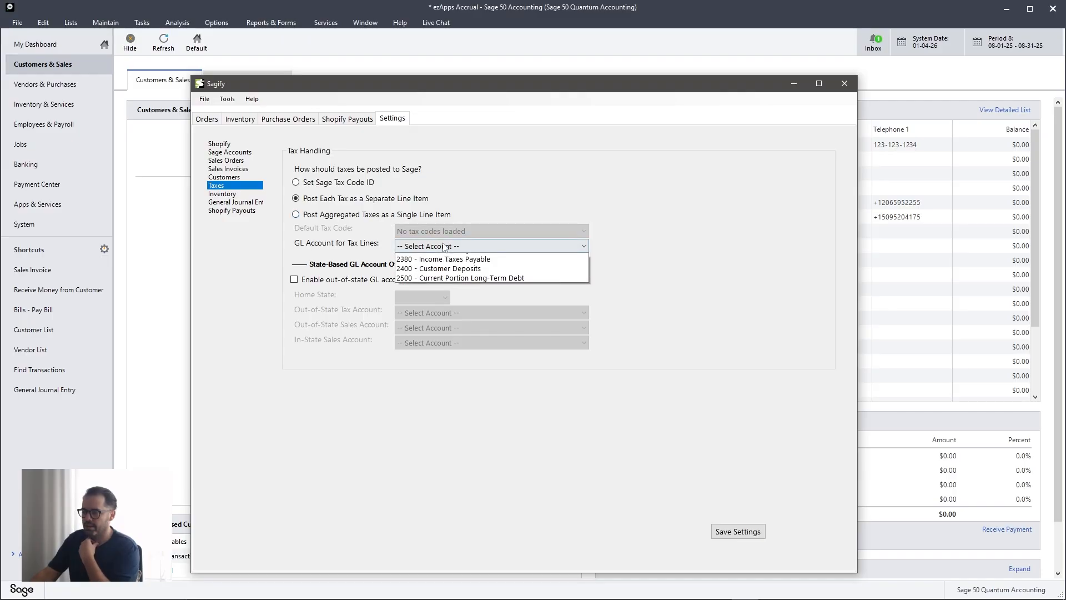
{"action": "left_click", "coordinate": [446, 269]}
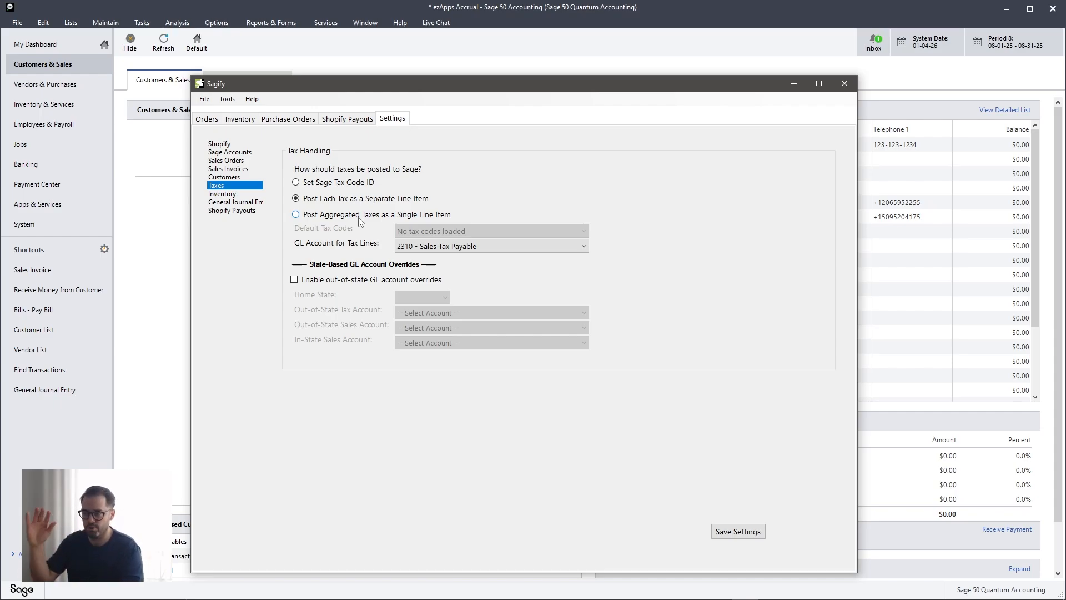
{"action": "left_click", "coordinate": [359, 219]}
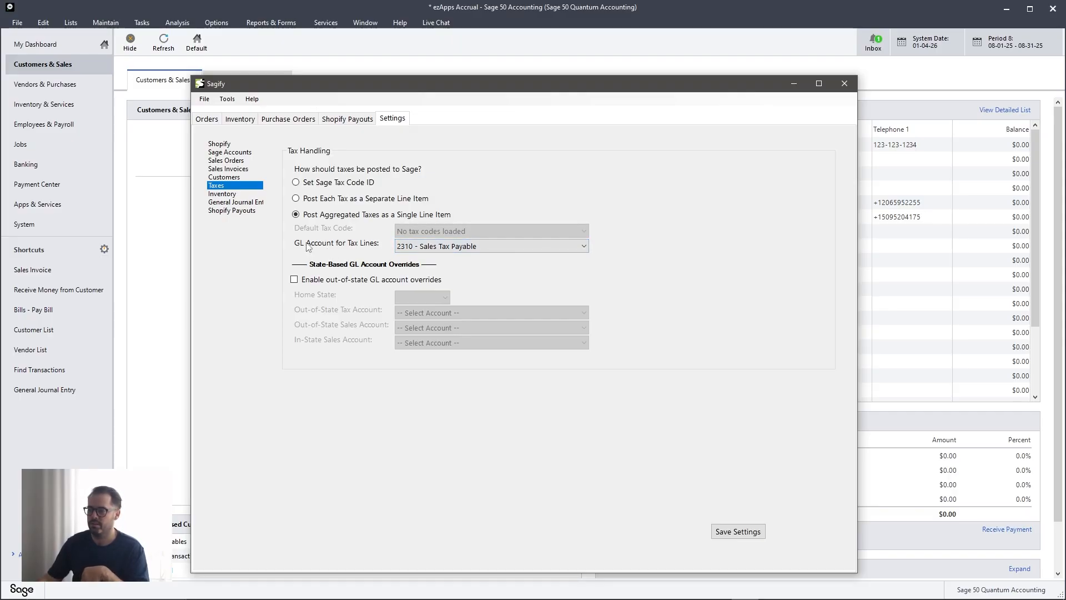
{"action": "left_click", "coordinate": [433, 249]}
{"action": "left_click", "coordinate": [433, 250]}
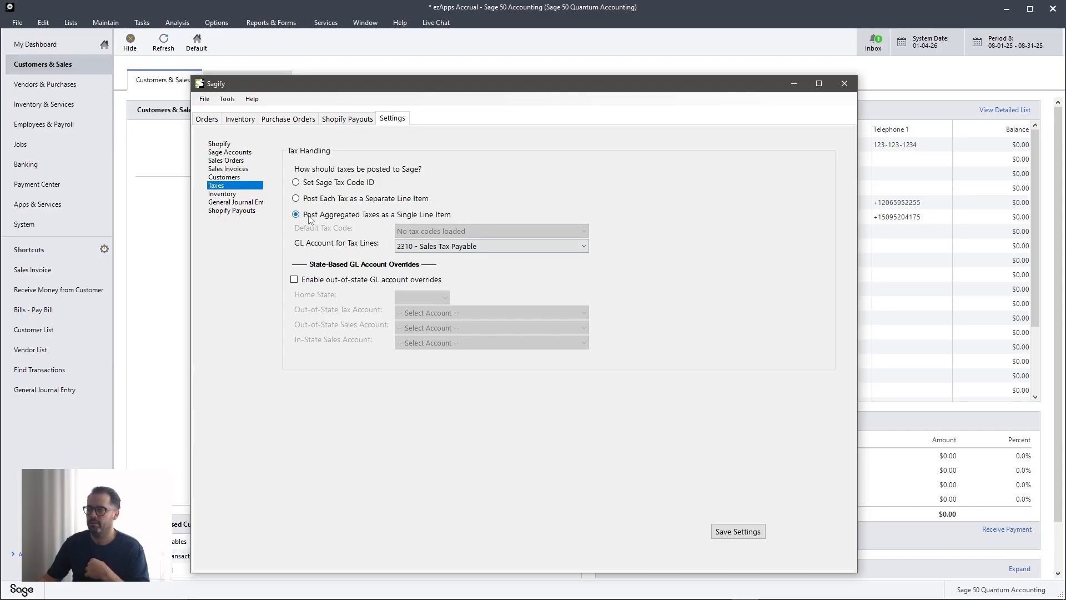
Step: Enable out-of-state overrides: home state CA, tax to 2320, both sales accounts to 4000
{"action": "left_click", "coordinate": [302, 281]}
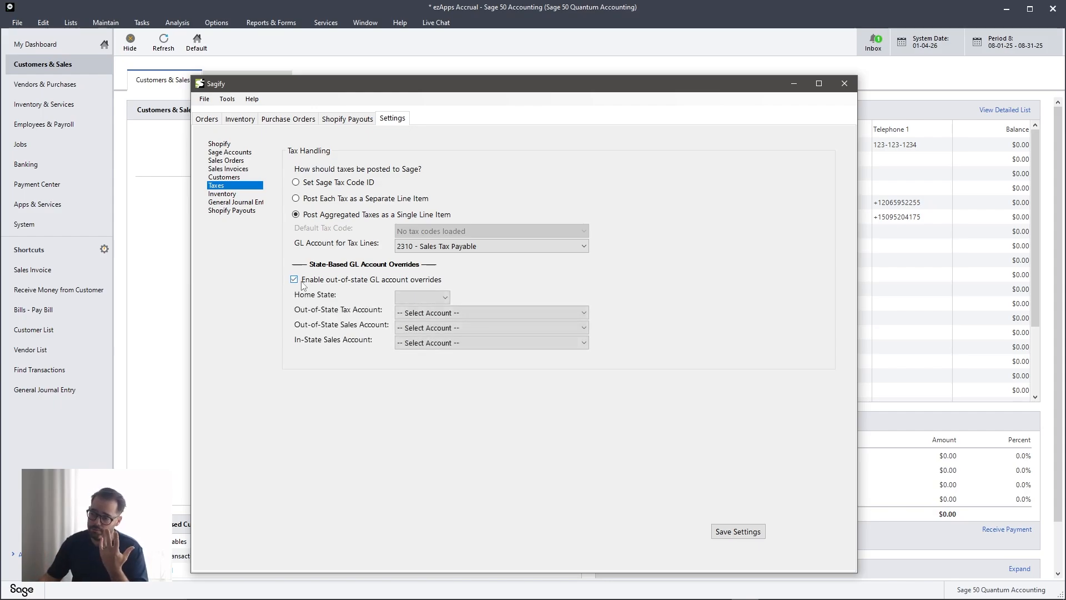
{"action": "left_click", "coordinate": [421, 299]}
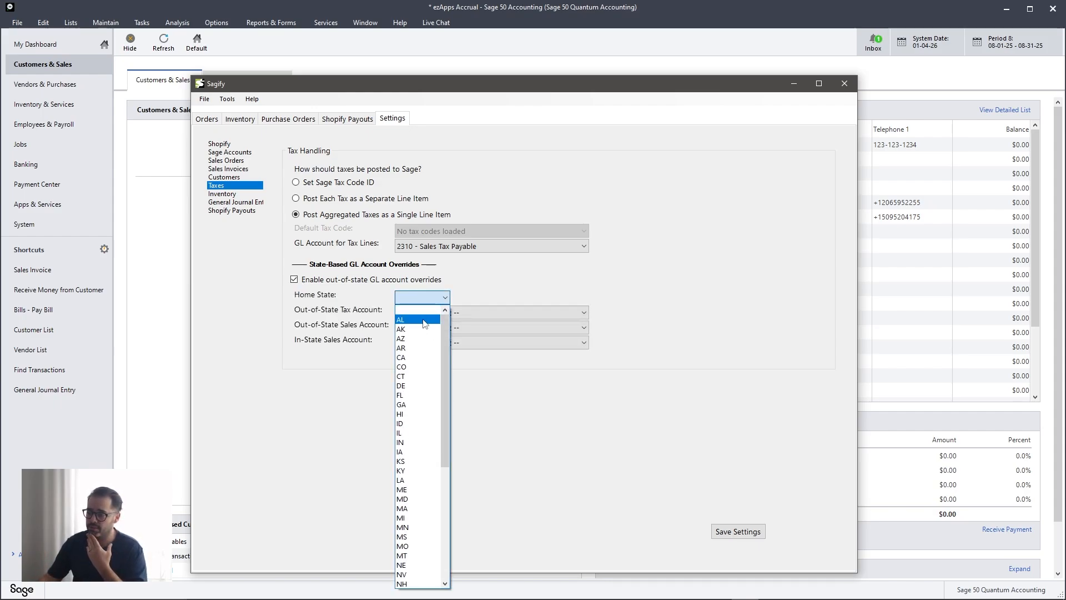
{"action": "left_click", "coordinate": [415, 357]}
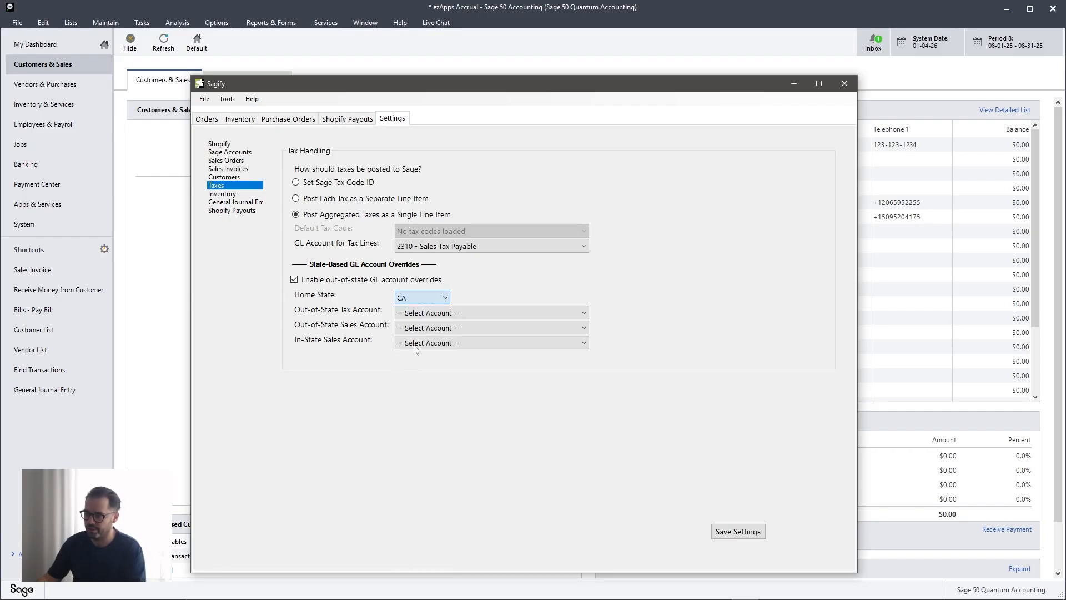
{"action": "left_click", "coordinate": [430, 314]}
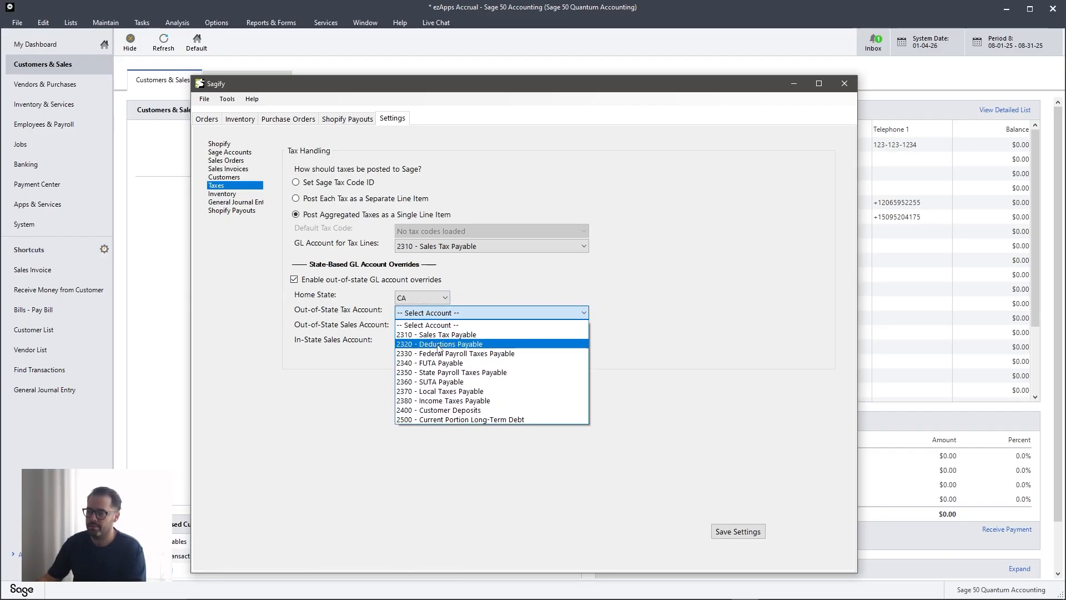
{"action": "left_click", "coordinate": [438, 344]}
{"action": "left_click", "coordinate": [448, 328]}
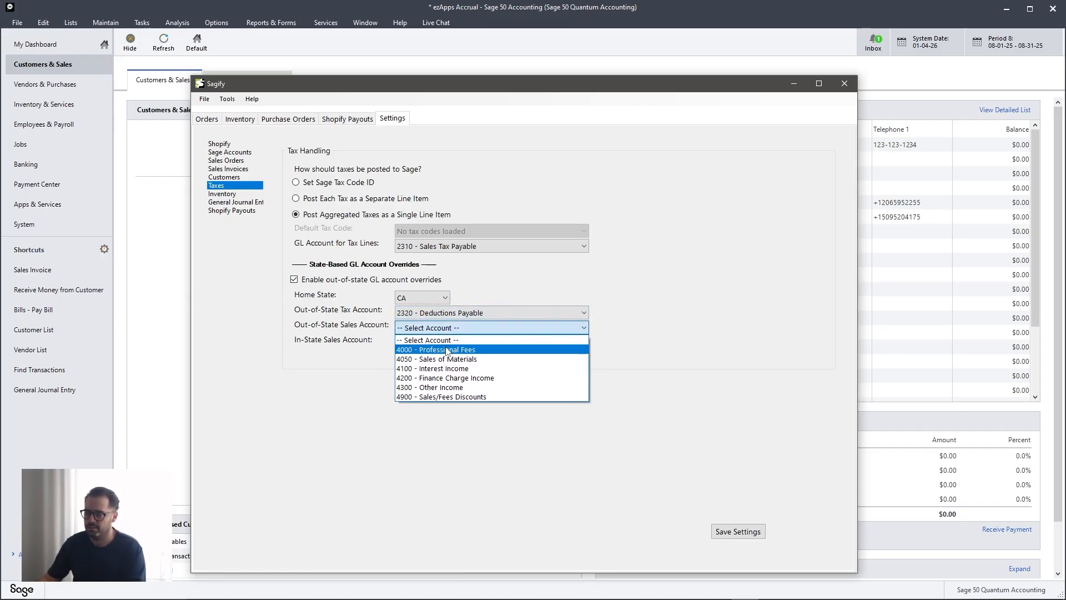
{"action": "left_click", "coordinate": [439, 349]}
{"action": "left_click", "coordinate": [436, 342]}
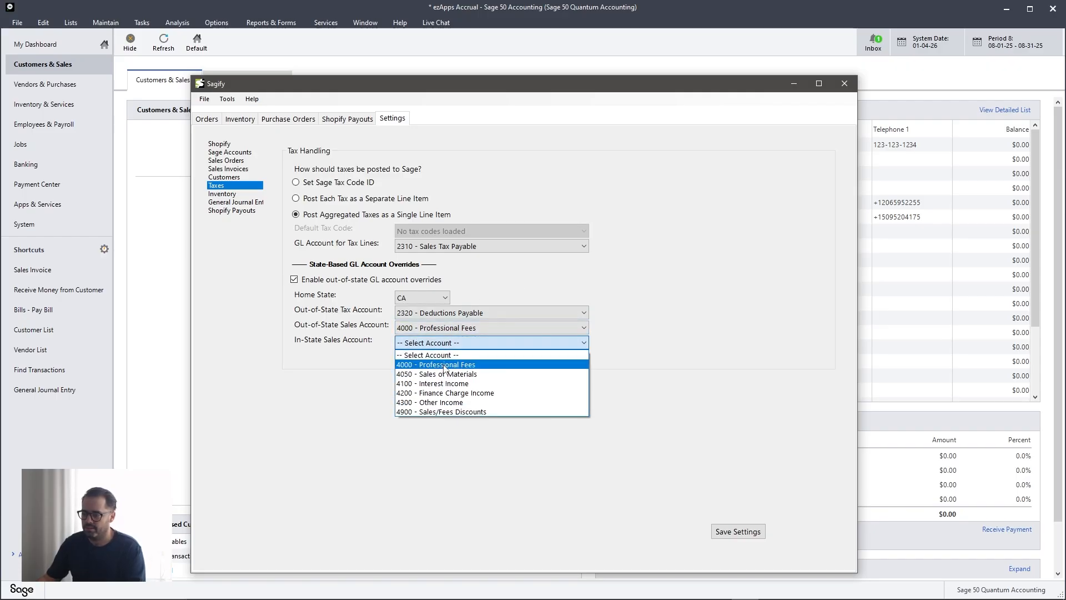
{"action": "left_click", "coordinate": [438, 364]}
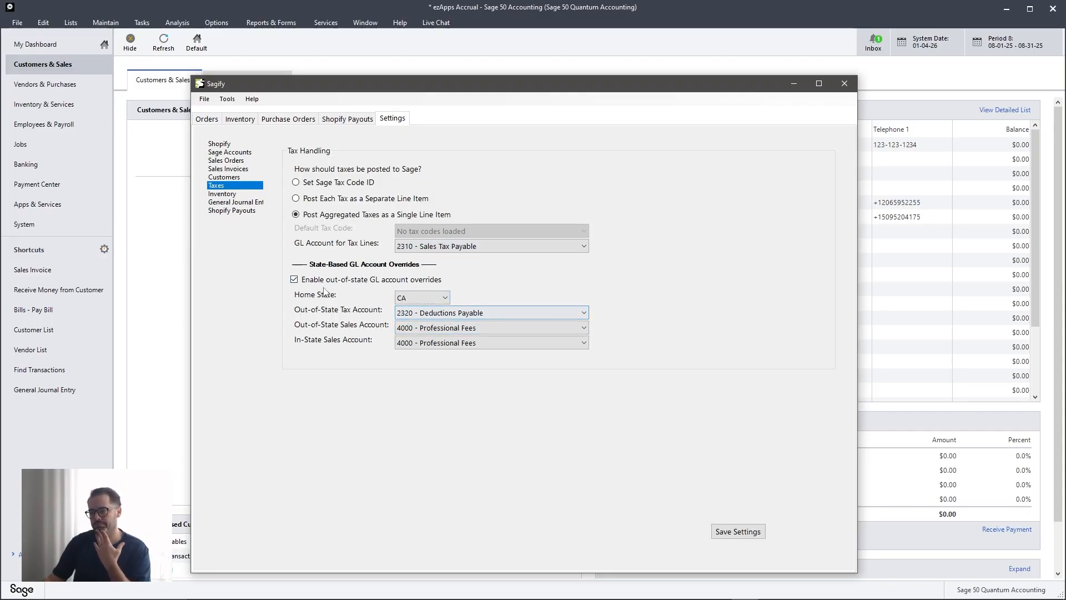
{"action": "left_click", "coordinate": [232, 194]}
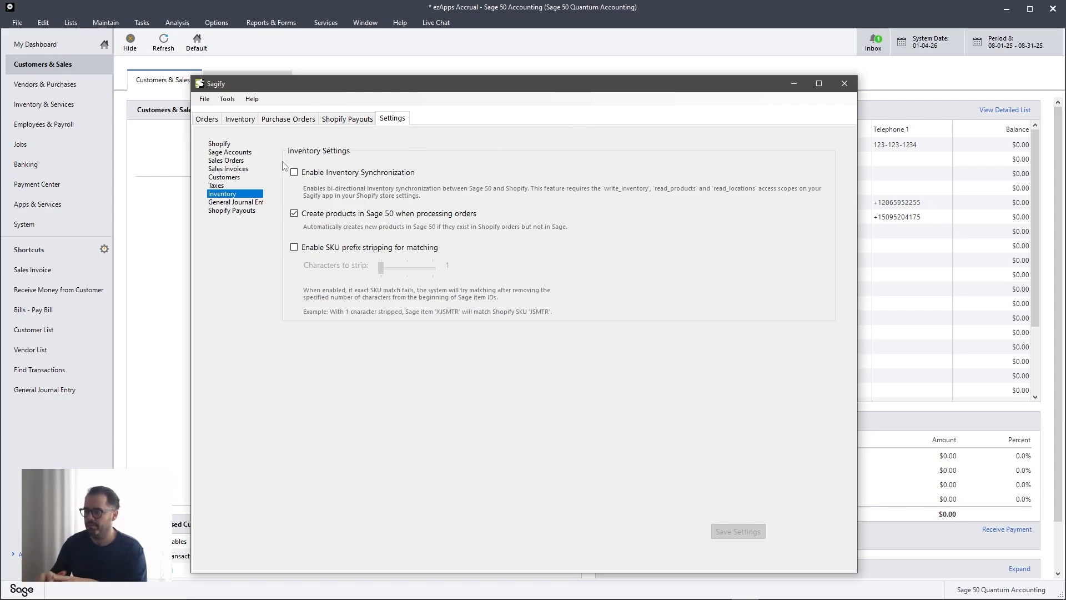
Step: Enable inventory synchronization and SKU prefix stripping with 1 character to strip
{"action": "left_click", "coordinate": [299, 173]}
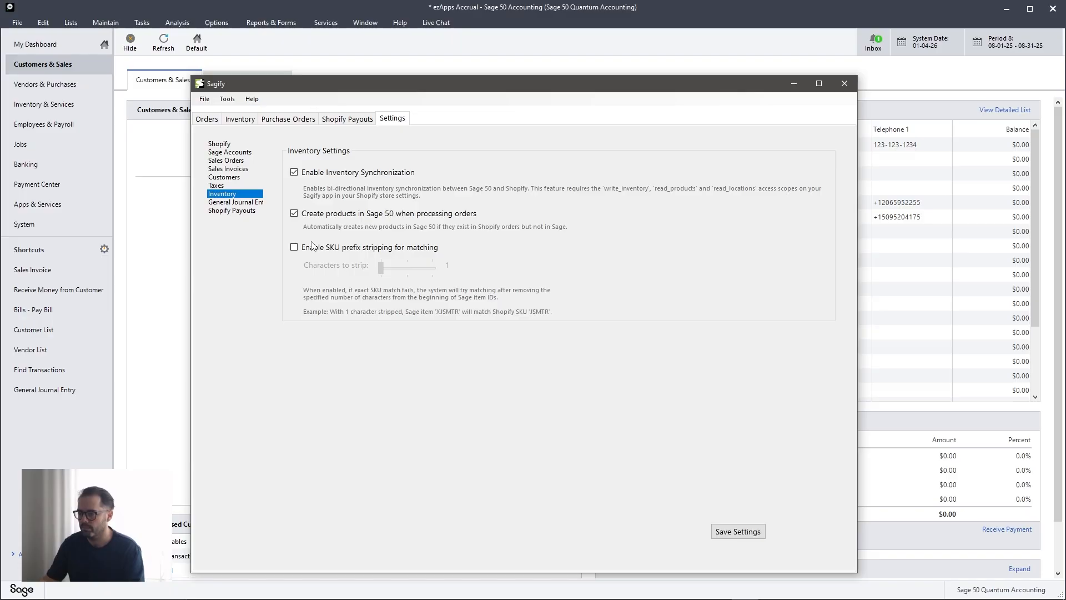
{"action": "left_click", "coordinate": [294, 247]}
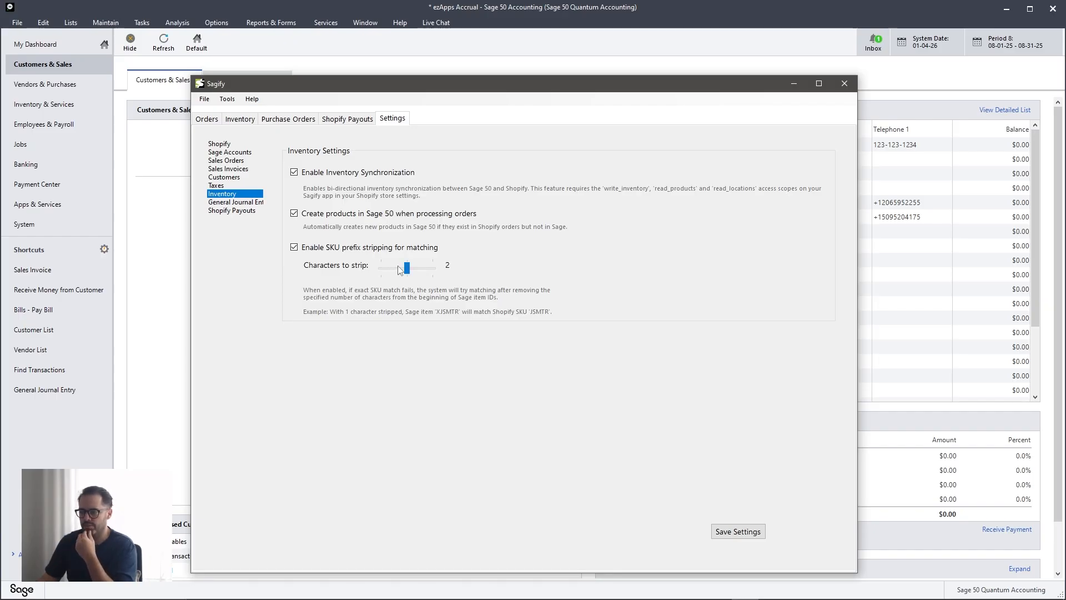
{"action": "mouse_move", "coordinate": [399, 269]}
{"action": "left_mouse_down"}
{"action": "mouse_move", "coordinate": [412, 270]}
{"action": "mouse_move", "coordinate": [394, 272]}
{"action": "left_mouse_up"}
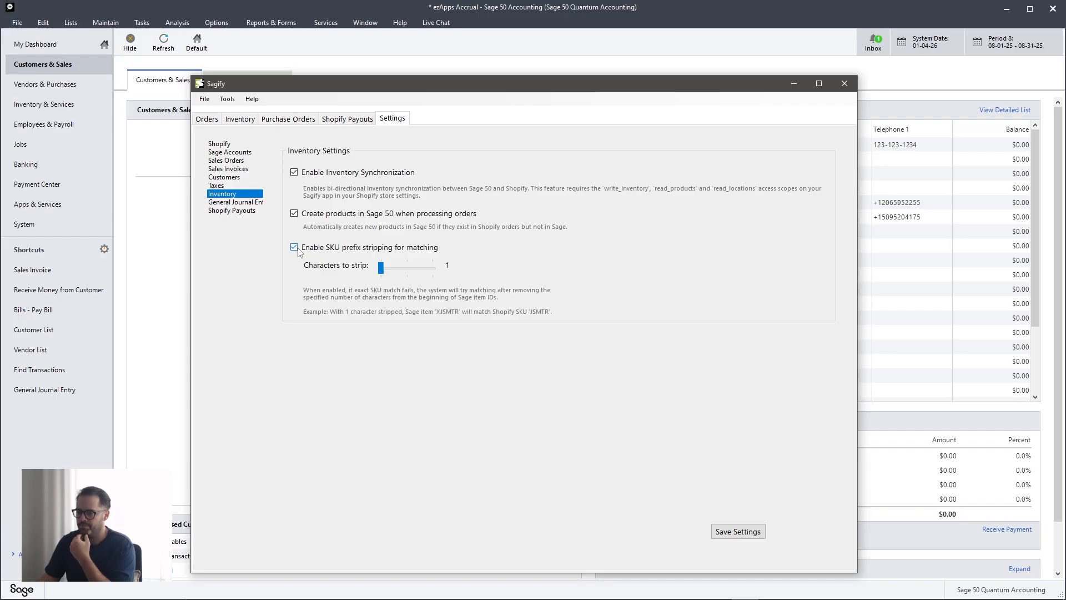
{"action": "left_click", "coordinate": [234, 202]}
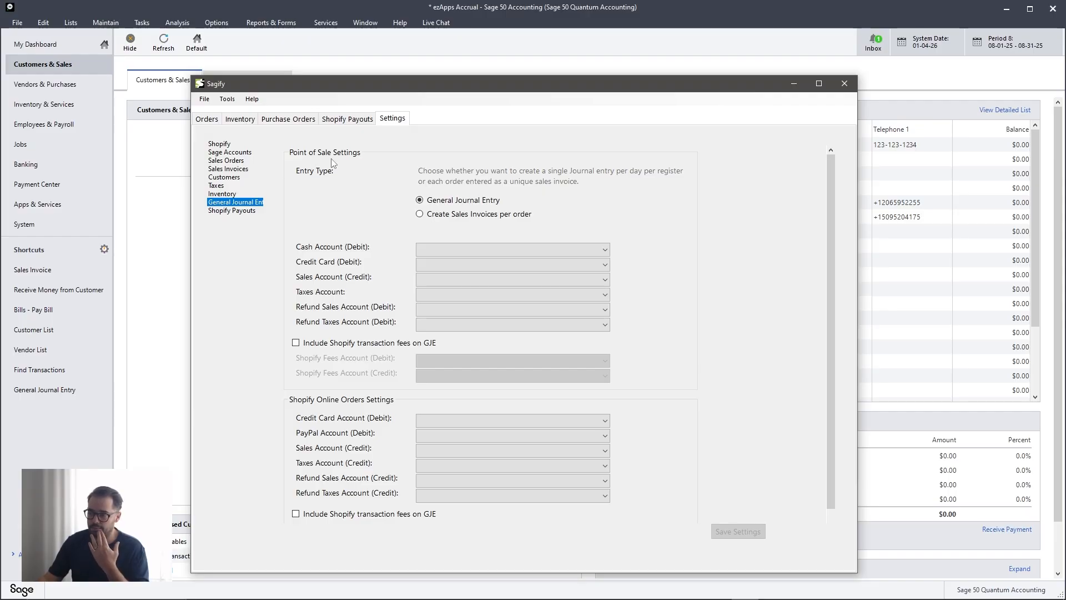
Step: Keep General Journal Entry; map POS cash and card to 1010, sales 4000, taxes 2310
{"action": "left_click", "coordinate": [478, 216]}
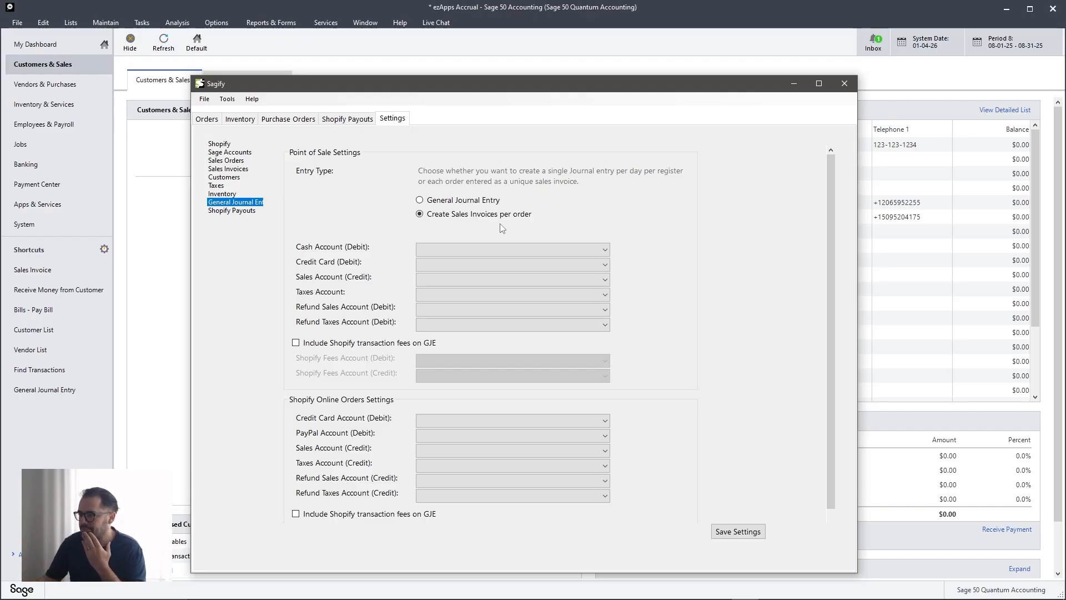
{"action": "left_click", "coordinate": [482, 205]}
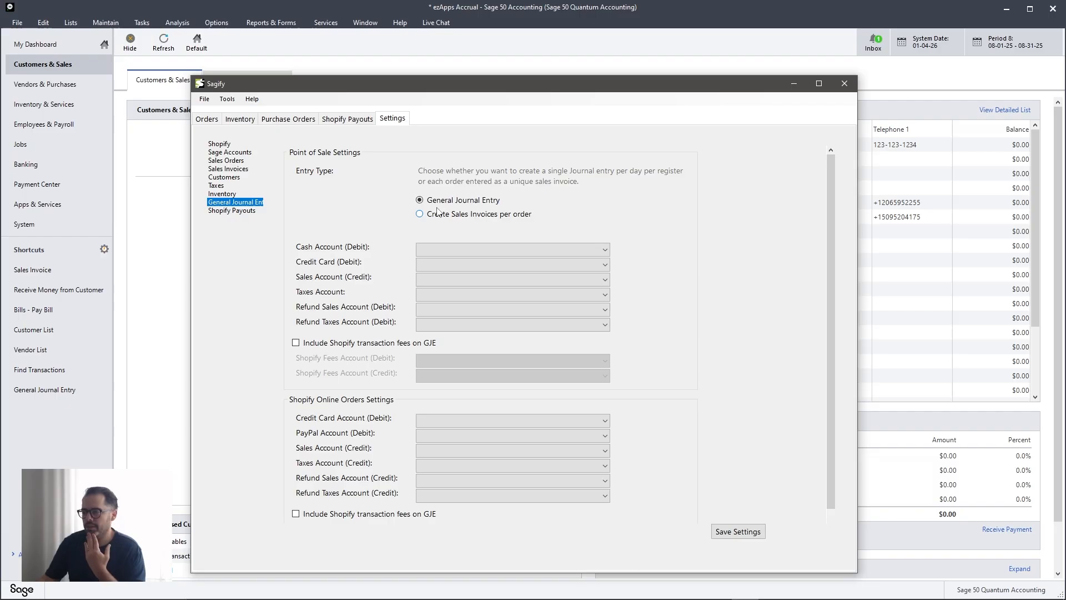
{"action": "left_click", "coordinate": [421, 254]}
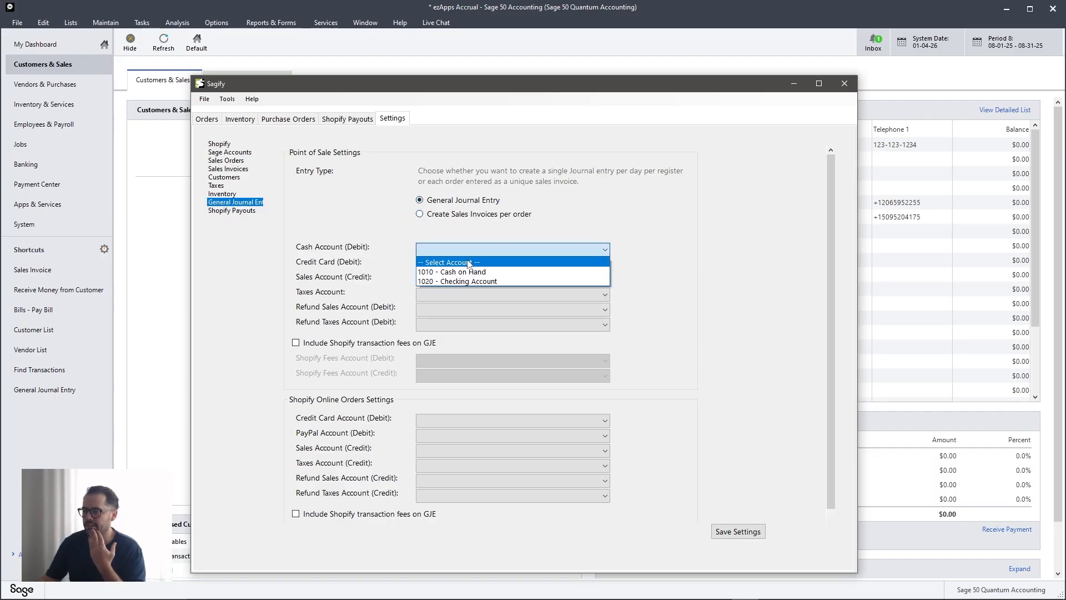
{"action": "left_click", "coordinate": [461, 269]}
{"action": "left_click", "coordinate": [461, 267]}
{"action": "left_click", "coordinate": [462, 285]}
{"action": "left_click", "coordinate": [462, 283]}
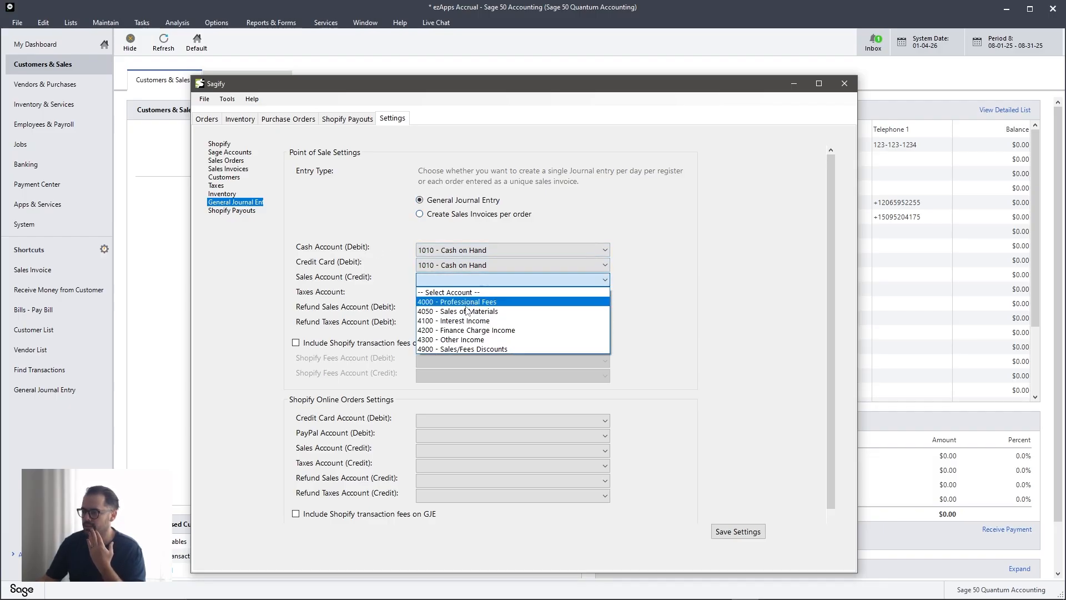
{"action": "left_click", "coordinate": [470, 301]}
{"action": "left_click", "coordinate": [471, 296]}
{"action": "left_click", "coordinate": [472, 318]}
Step: Map POS refund sales to 4000, refund taxes to 2310, and Shopify fee accounts to 5000
{"action": "left_click", "coordinate": [474, 312]}
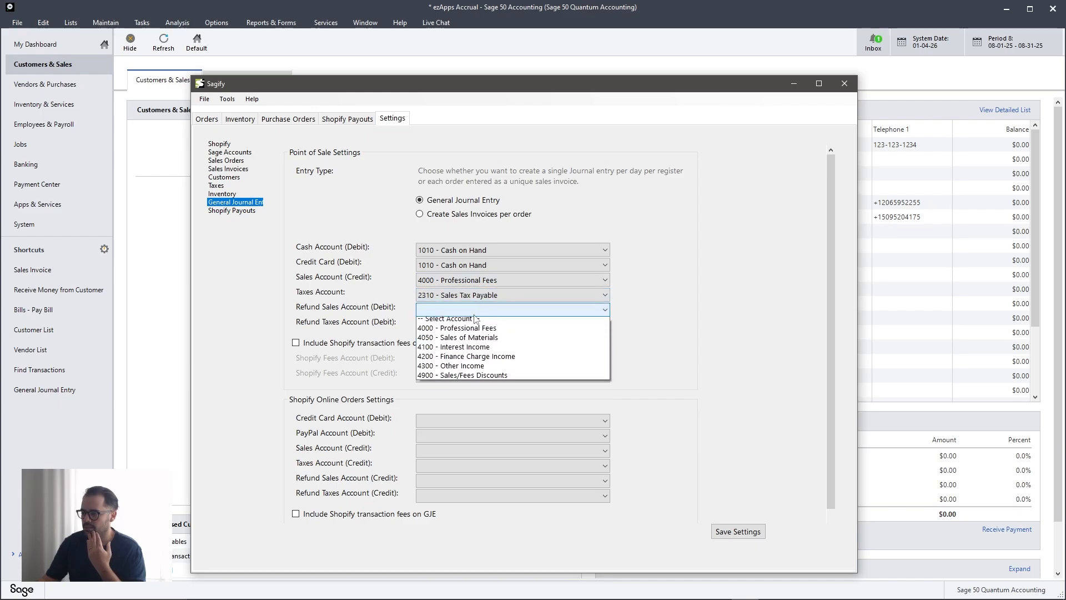
{"action": "left_click", "coordinate": [471, 339]}
{"action": "left_click", "coordinate": [472, 312]}
{"action": "left_click", "coordinate": [475, 331]}
{"action": "left_click", "coordinate": [475, 322]}
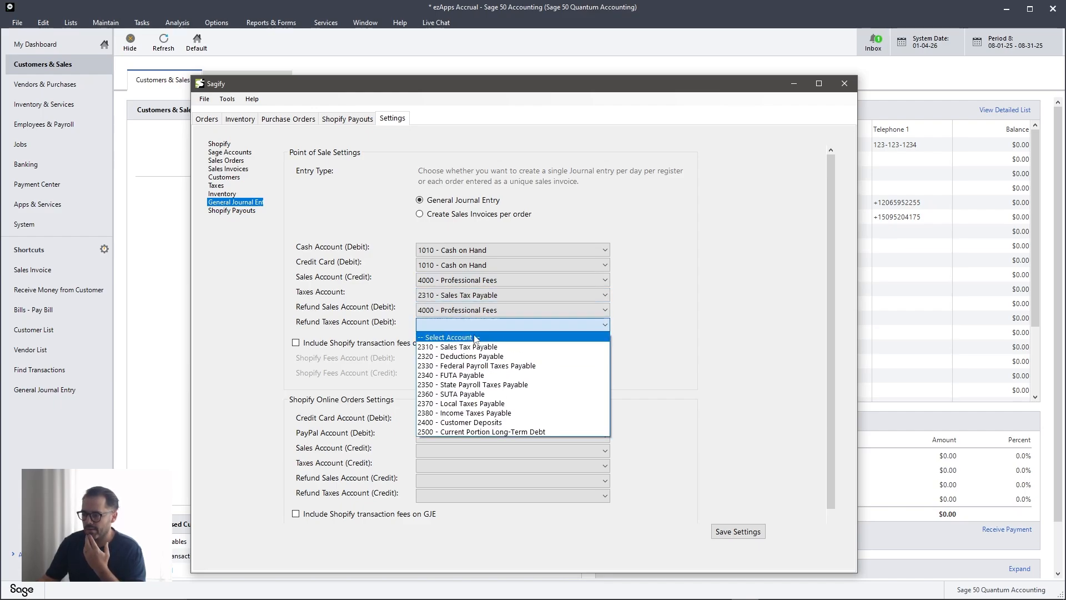
{"action": "left_click", "coordinate": [566, 333]}
{"action": "left_click", "coordinate": [321, 342]}
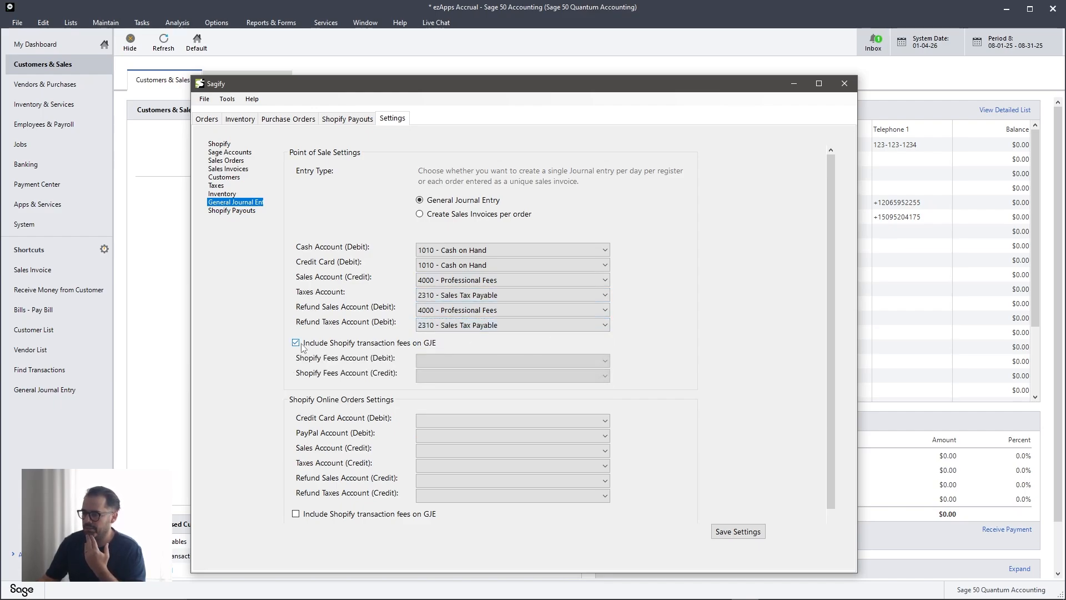
{"action": "left_click", "coordinate": [452, 361]}
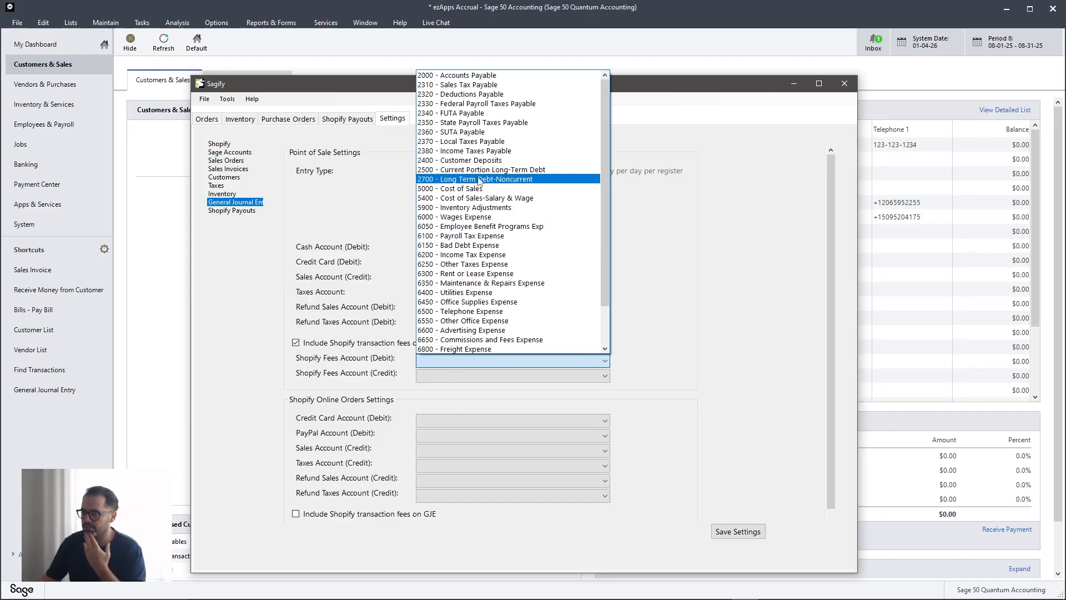
{"action": "left_click", "coordinate": [478, 188]}
{"action": "left_click", "coordinate": [451, 376]}
{"action": "left_click", "coordinate": [466, 203]}
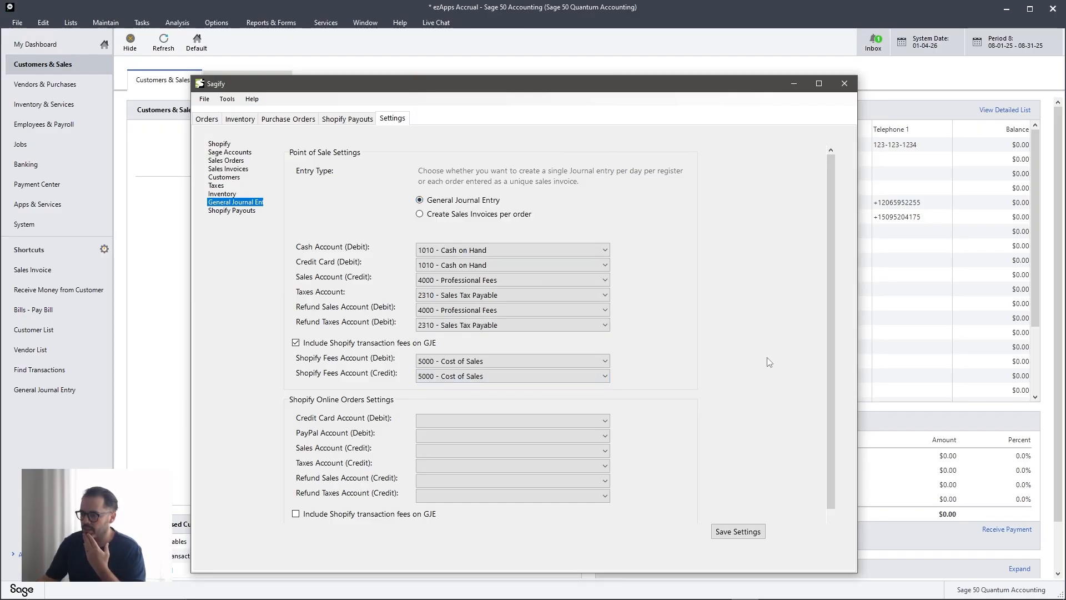
{"action": "scroll", "coordinate": [737, 349], "scroll_direction": "down", "scroll_amount": 1}
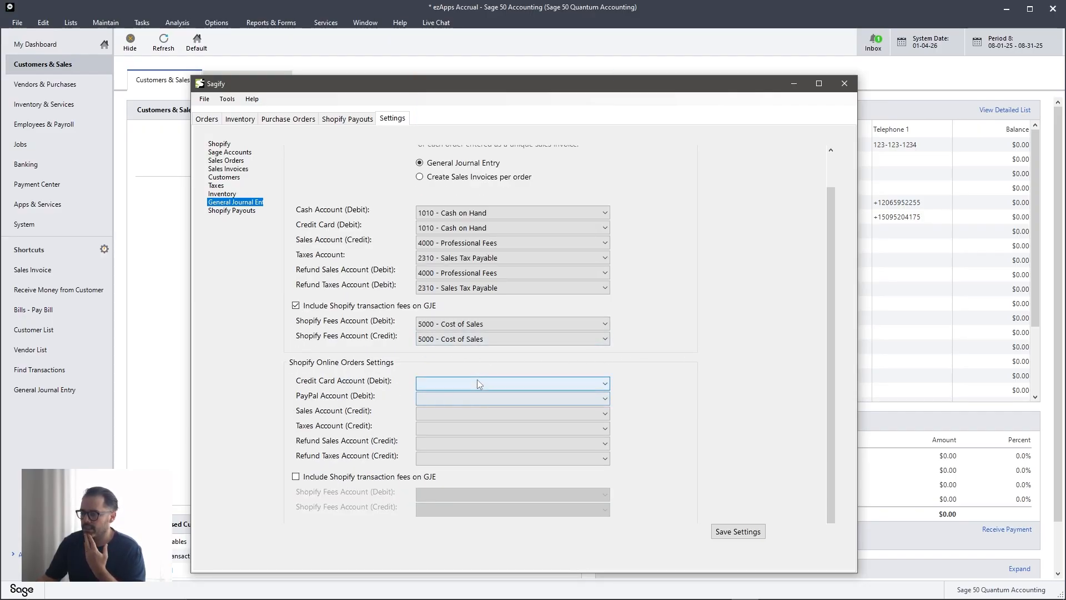
Step: Map online orders: card and PayPal 1010, sales 4050, taxes 2310, refund sales 4000, refund taxes 2310
{"action": "left_click", "coordinate": [444, 383]}
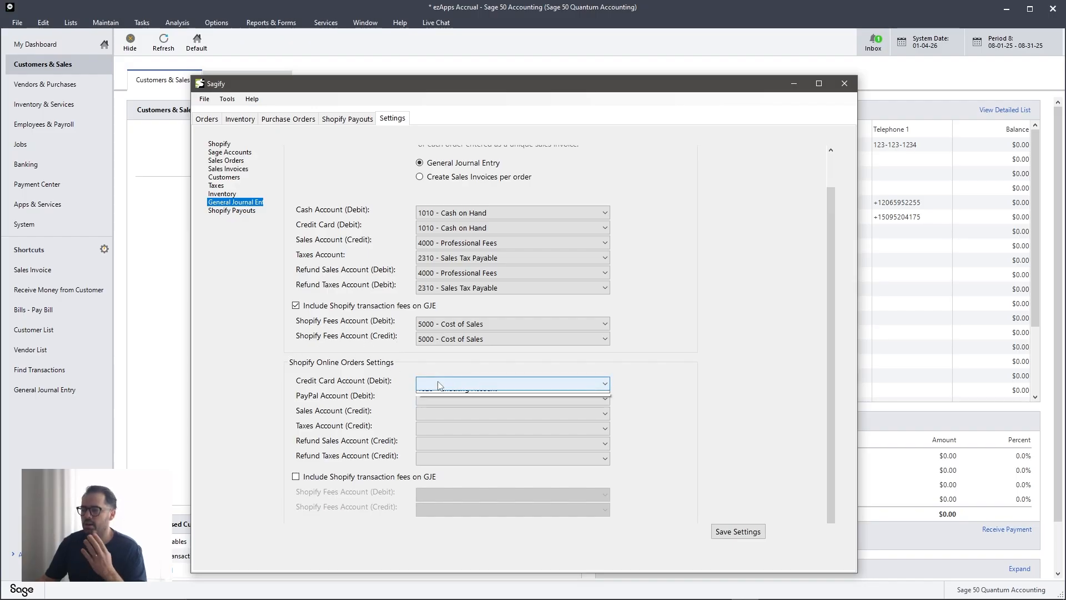
{"action": "left_click", "coordinate": [449, 405]}
{"action": "left_click", "coordinate": [450, 399]}
{"action": "left_click", "coordinate": [449, 406]}
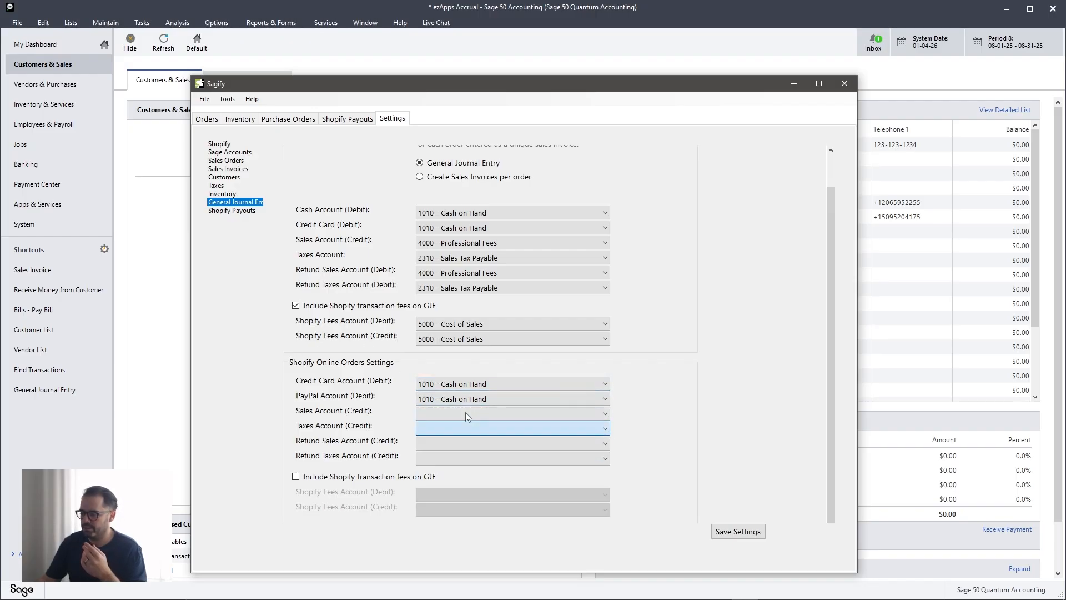
{"action": "left_click", "coordinate": [471, 414]}
{"action": "left_click", "coordinate": [471, 422]}
{"action": "left_click", "coordinate": [471, 415]}
{"action": "left_click", "coordinate": [471, 444]}
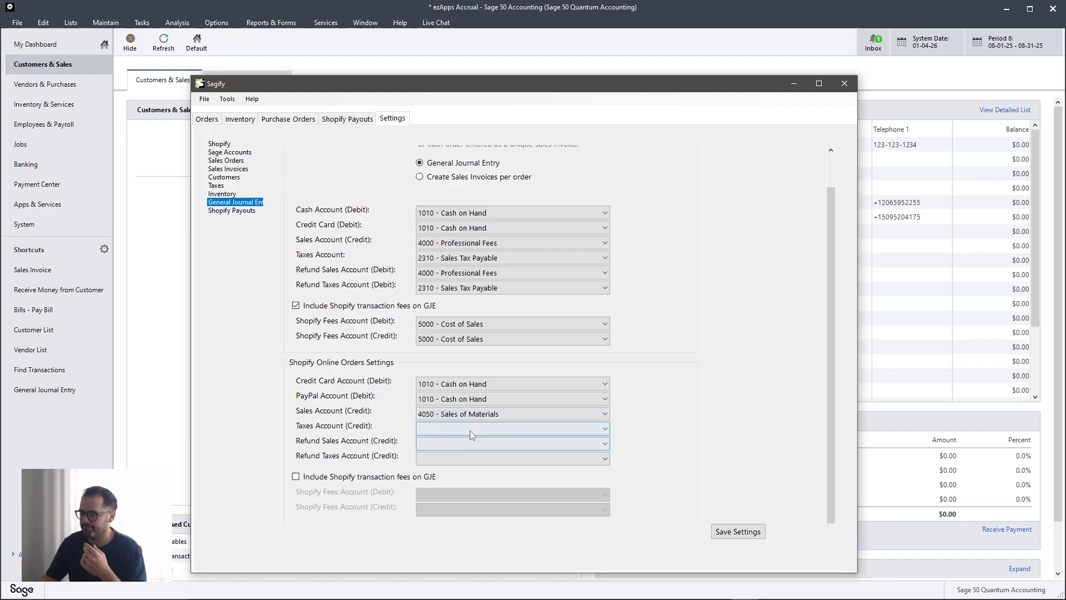
{"action": "left_click", "coordinate": [471, 429]}
{"action": "left_click", "coordinate": [472, 450]}
{"action": "left_click", "coordinate": [473, 446]}
{"action": "left_click", "coordinate": [473, 454]}
{"action": "left_click", "coordinate": [471, 459]}
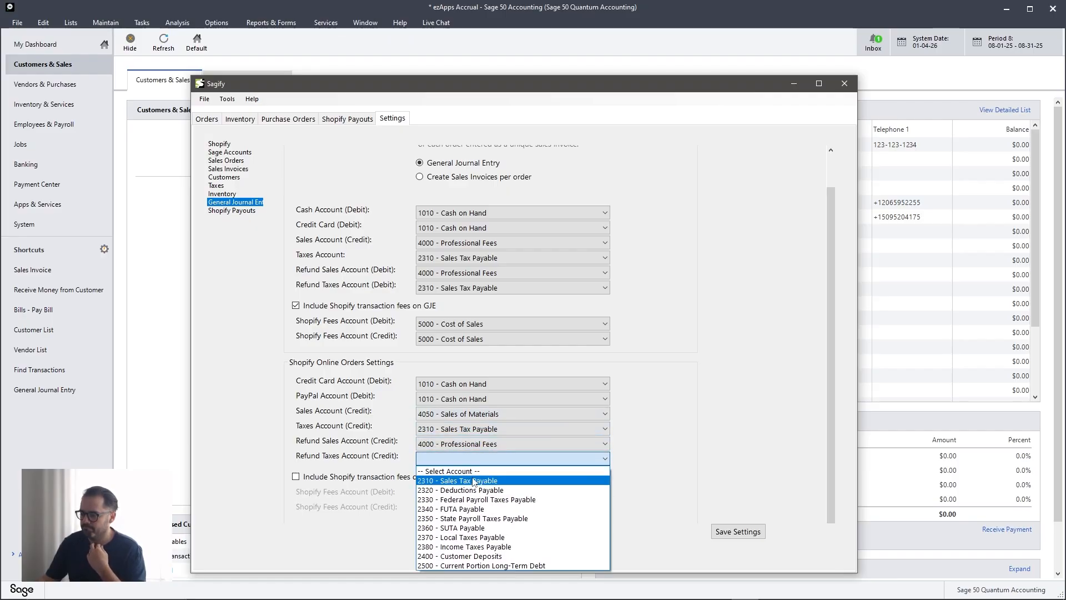
{"action": "left_click", "coordinate": [472, 476]}
Step: Include online Shopify fees, debiting 5400 Cost of Sales-Salary & Wage and crediting 6100 Payroll Tax Expense
{"action": "left_click", "coordinate": [296, 476]}
{"action": "left_click", "coordinate": [547, 495]}
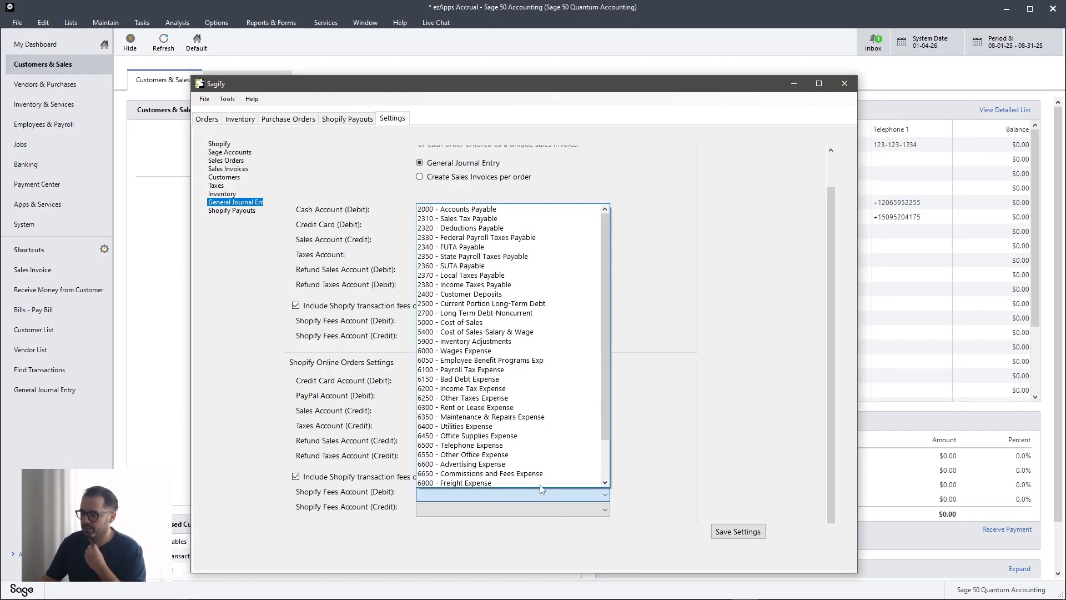
{"action": "left_click", "coordinate": [510, 356]}
{"action": "left_click", "coordinate": [511, 510]}
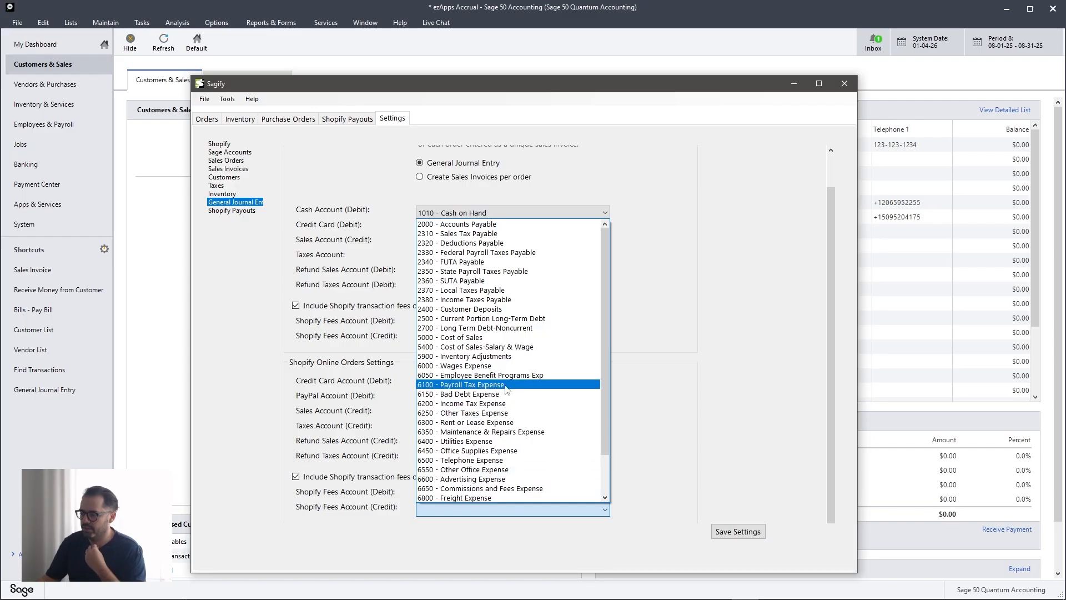
{"action": "left_click", "coordinate": [556, 391]}
Step: Save the General Journal Entry account settings and dismiss the confirmation
{"action": "left_click", "coordinate": [736, 533]}
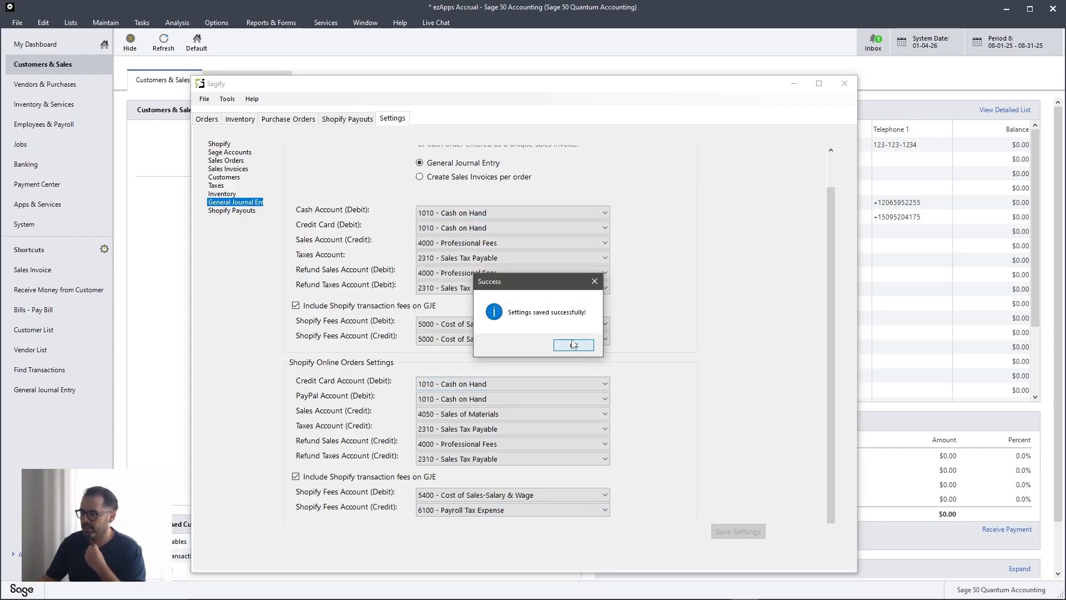
{"action": "left_click", "coordinate": [574, 344]}
{"action": "scroll", "coordinate": [544, 344], "scroll_direction": "up", "scroll_amount": 1}
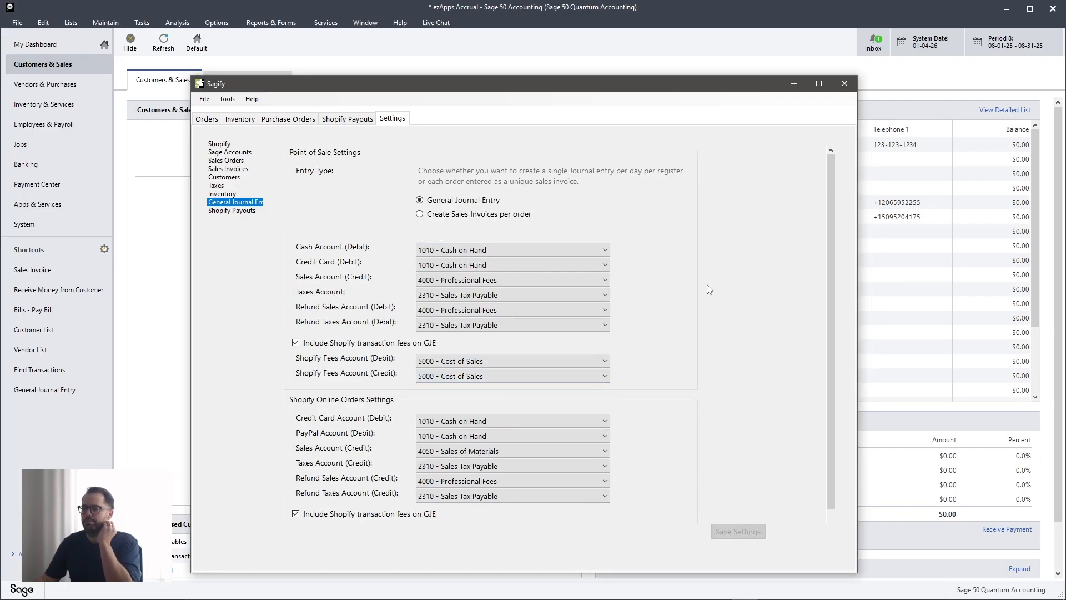
{"action": "scroll", "coordinate": [314, 395], "scroll_direction": "down", "scroll_amount": 1}
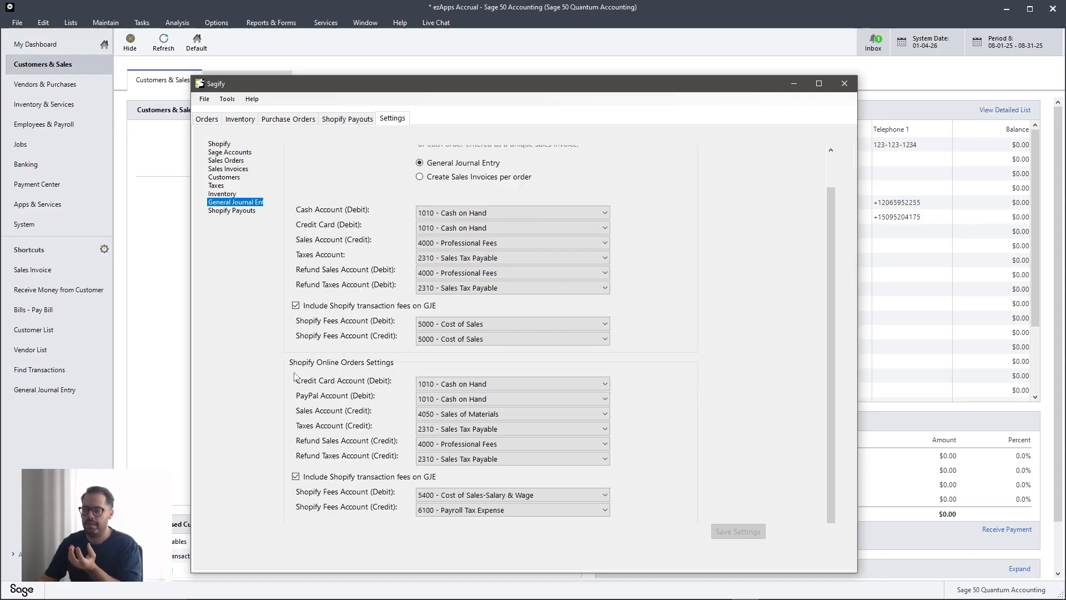
{"action": "scroll", "coordinate": [411, 358], "scroll_direction": "up", "scroll_amount": 1}
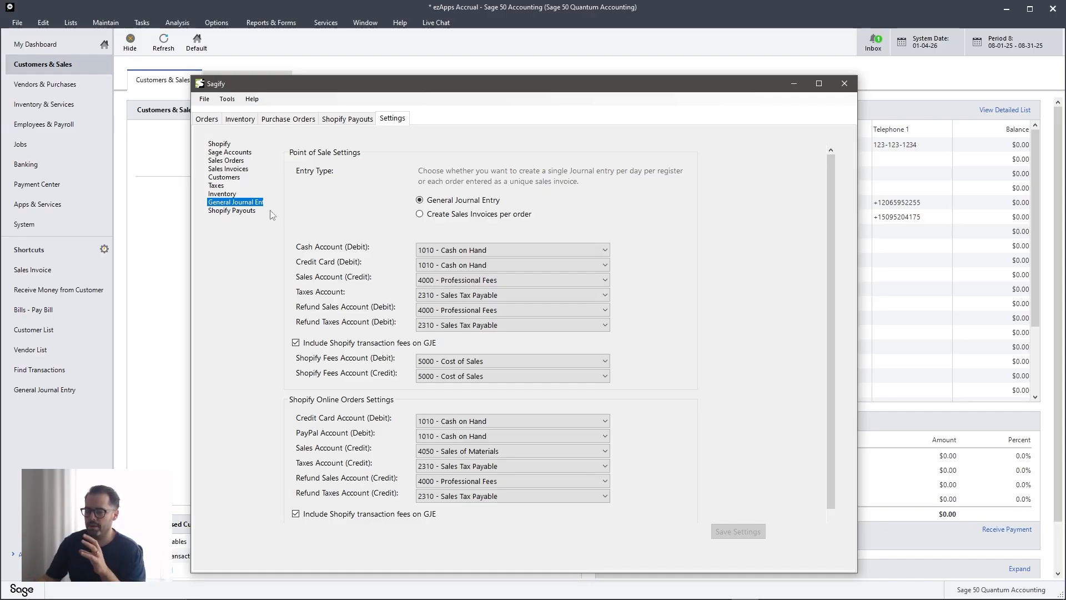
{"action": "left_click", "coordinate": [242, 212]}
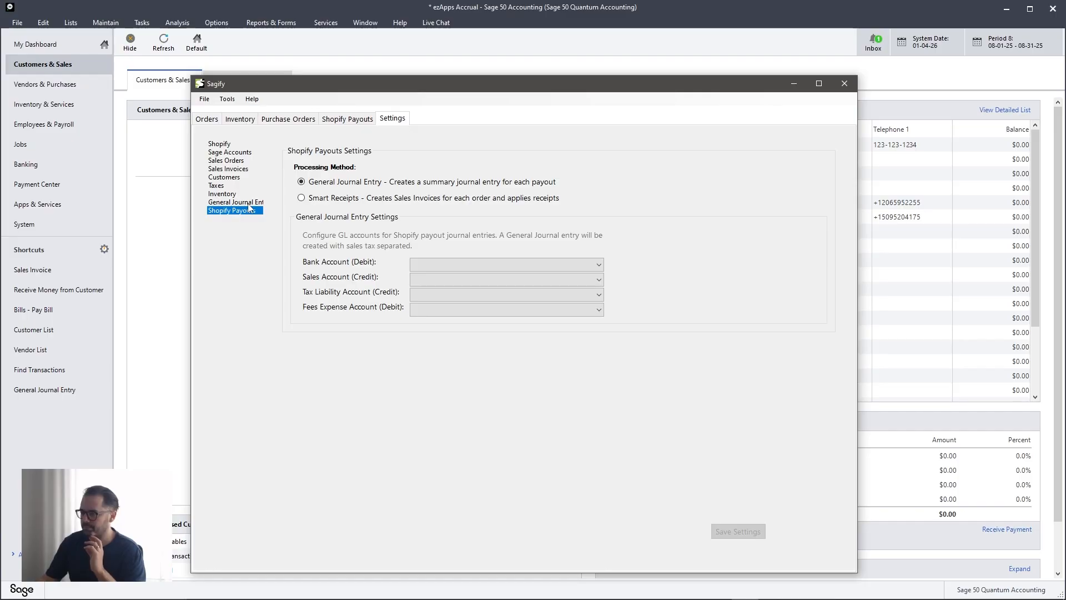
Step: Switch Shopify payout processing to Smart Receipts and save the setting
{"action": "left_click", "coordinate": [353, 201]}
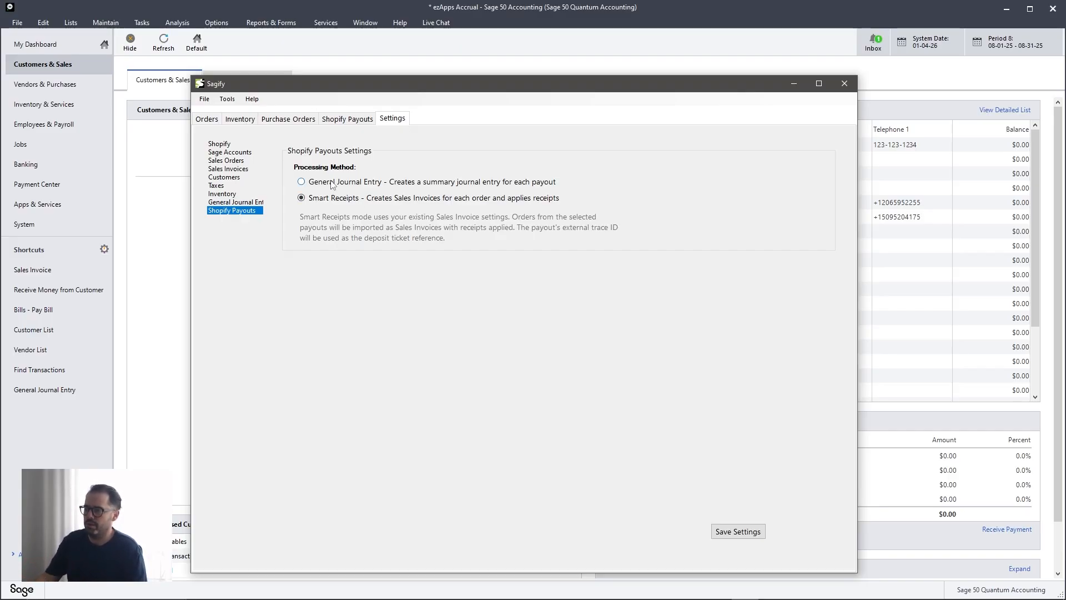
{"action": "left_click", "coordinate": [738, 531]}
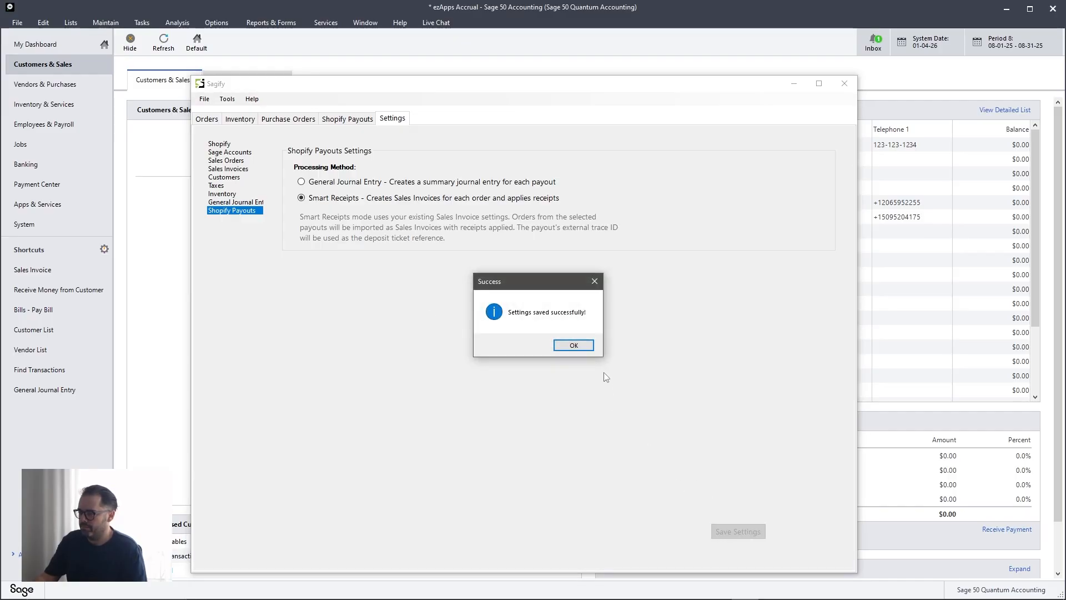
{"action": "left_click", "coordinate": [575, 347]}
{"action": "left_click", "coordinate": [230, 145]}
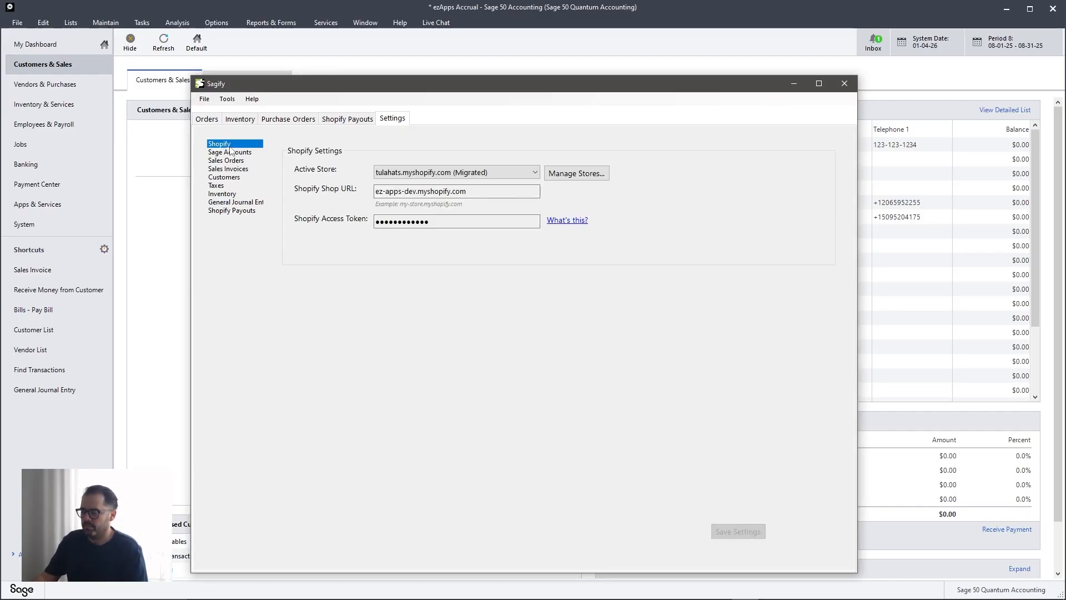
Step: On the Orders page, try each processing mode, returning to Sales Orders and Invoices
{"action": "left_click", "coordinate": [216, 120]}
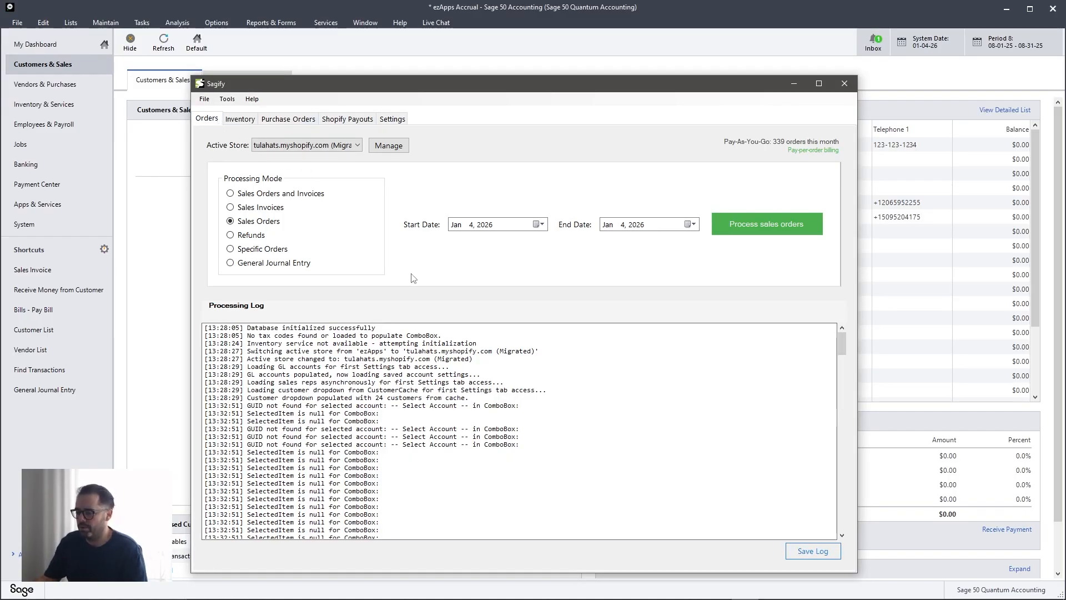
{"action": "left_click_drag", "start_coordinate": [842, 349], "coordinate": [849, 541]}
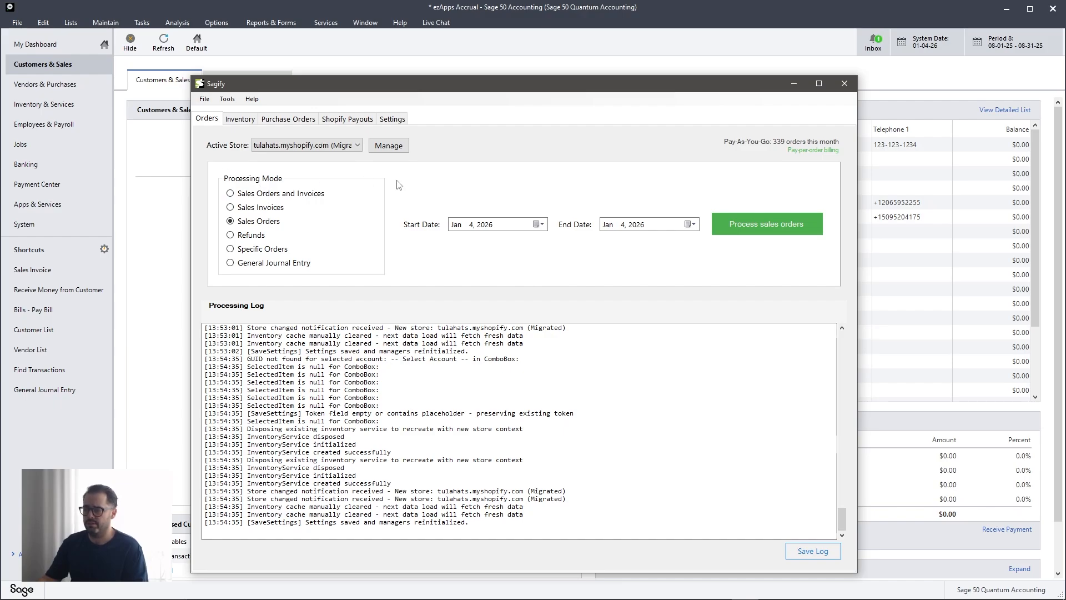
{"action": "left_click", "coordinate": [298, 198]}
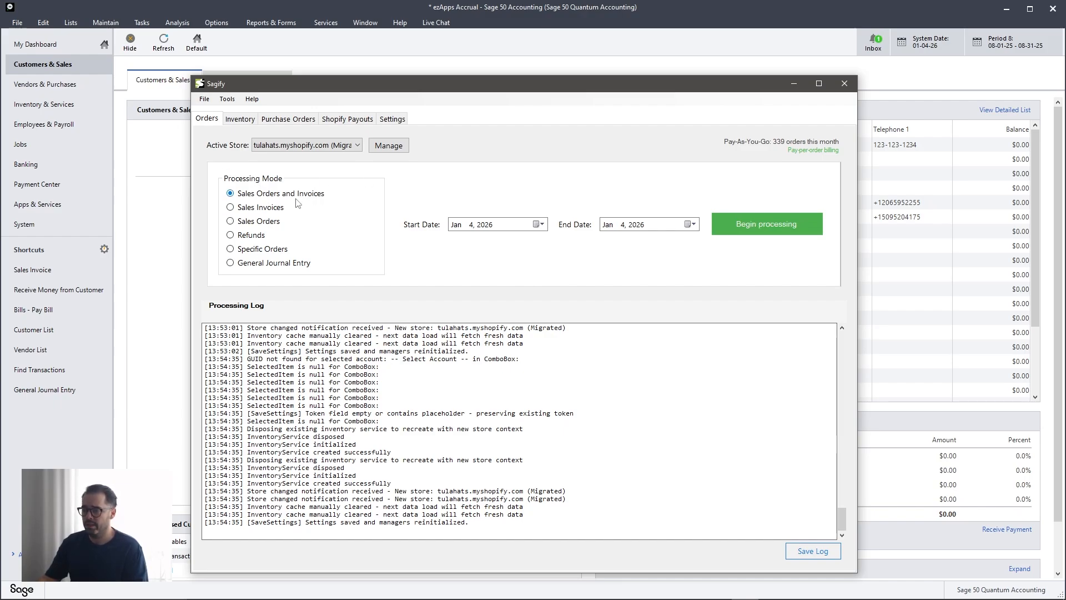
{"action": "left_click", "coordinate": [285, 212]}
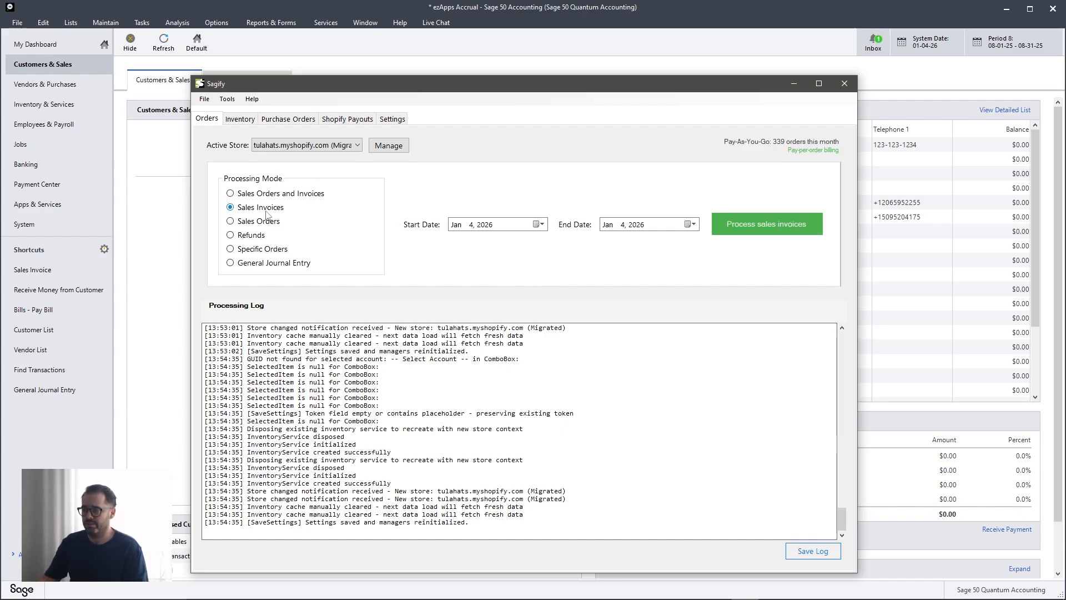
{"action": "left_click", "coordinate": [254, 223]}
{"action": "left_click", "coordinate": [267, 237]}
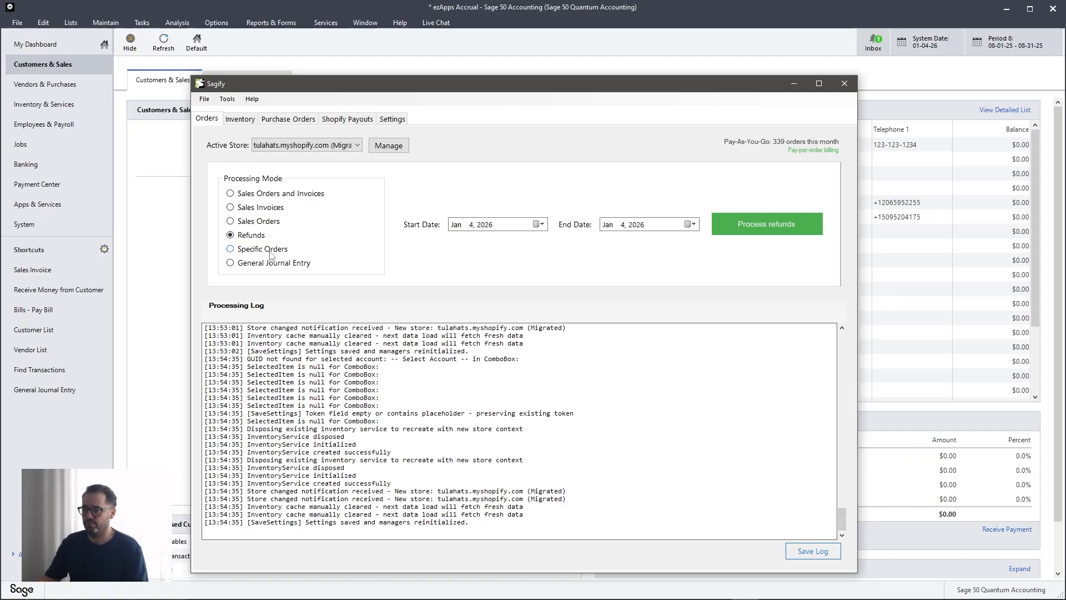
{"action": "left_click", "coordinate": [270, 253]}
{"action": "left_click", "coordinate": [272, 264]}
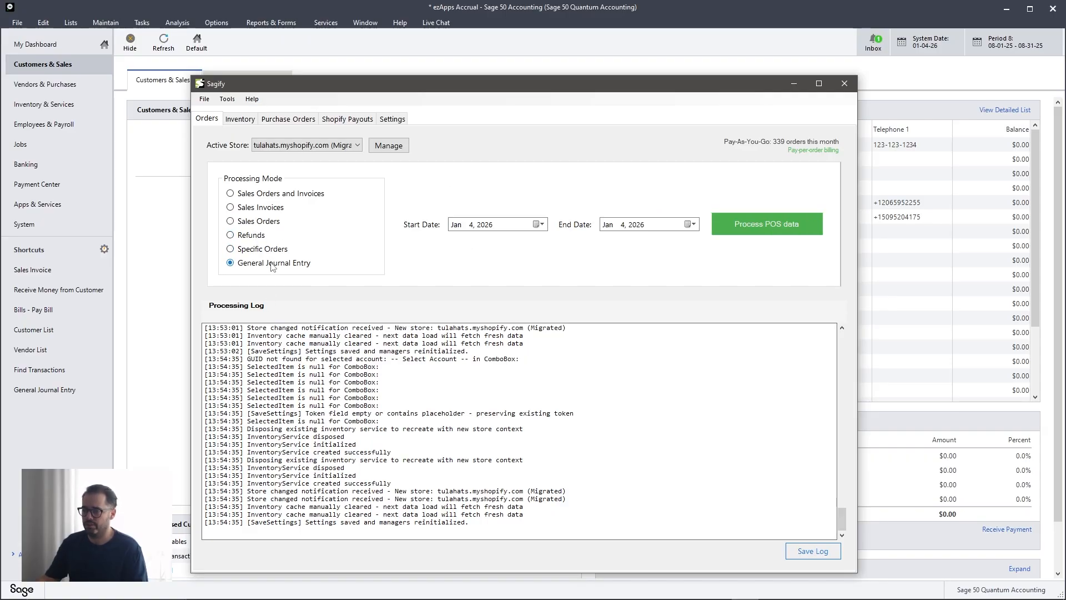
{"action": "left_click", "coordinate": [294, 195]}
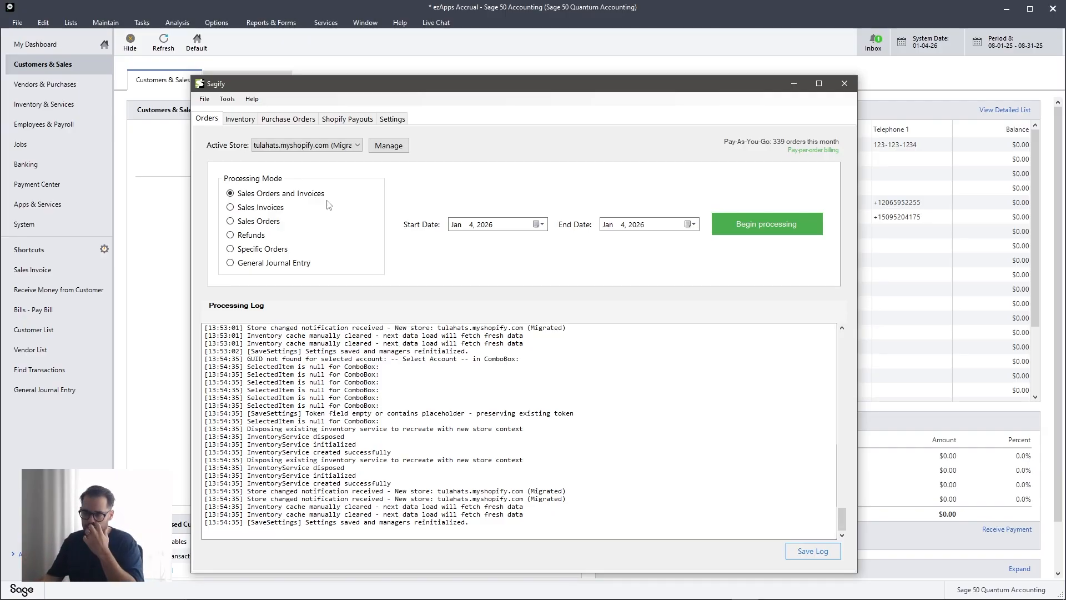
Step: Cycle through Sales Invoices, Sales Orders and Refunds, ending on Specific Orders mode
{"action": "left_click", "coordinate": [277, 209]}
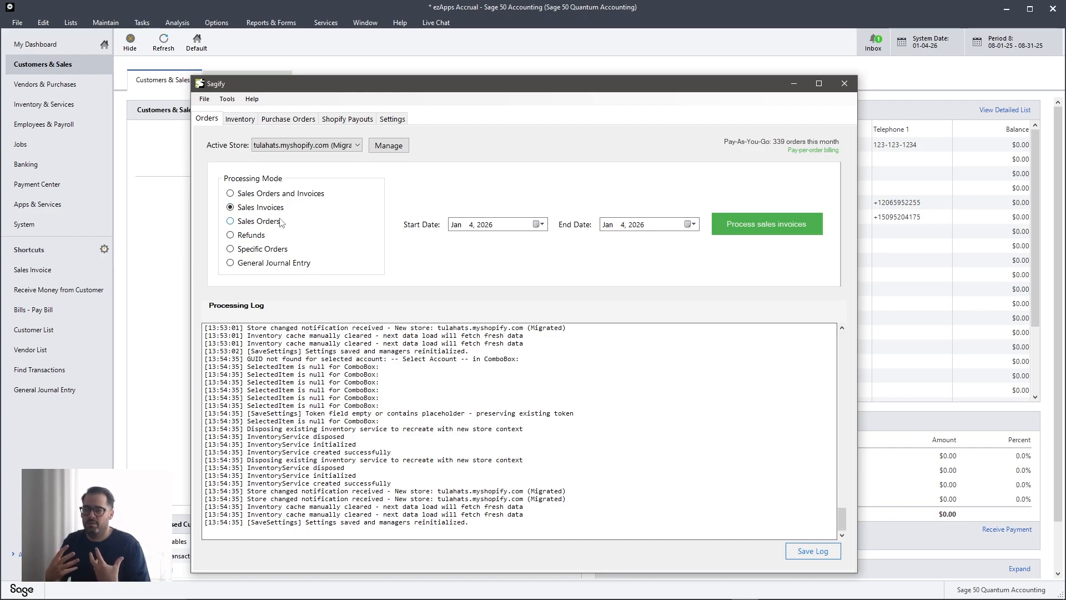
{"action": "left_click", "coordinate": [281, 223]}
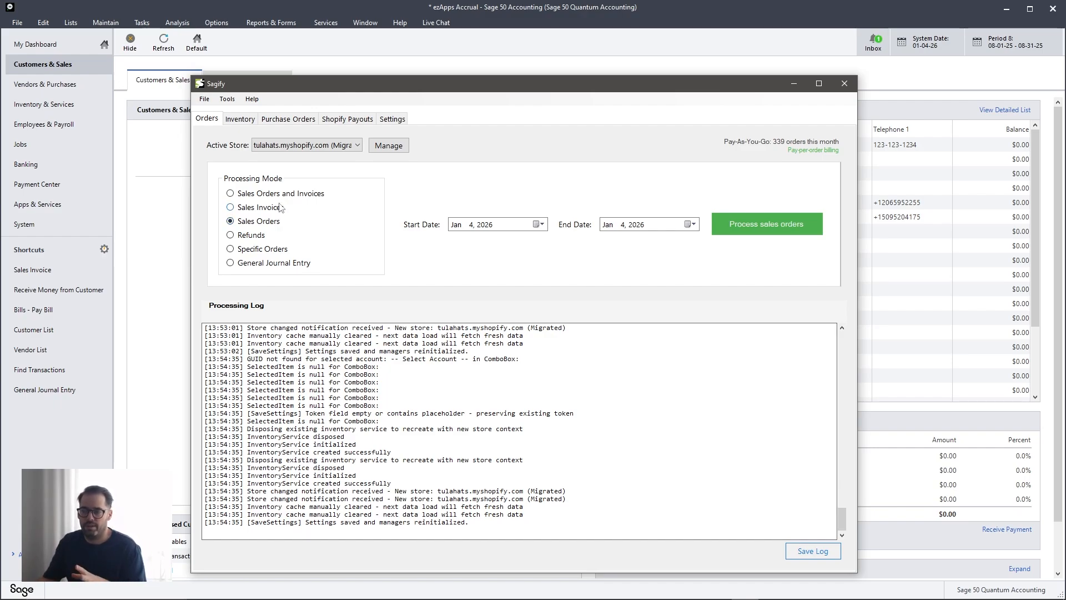
{"action": "left_click", "coordinate": [279, 208]}
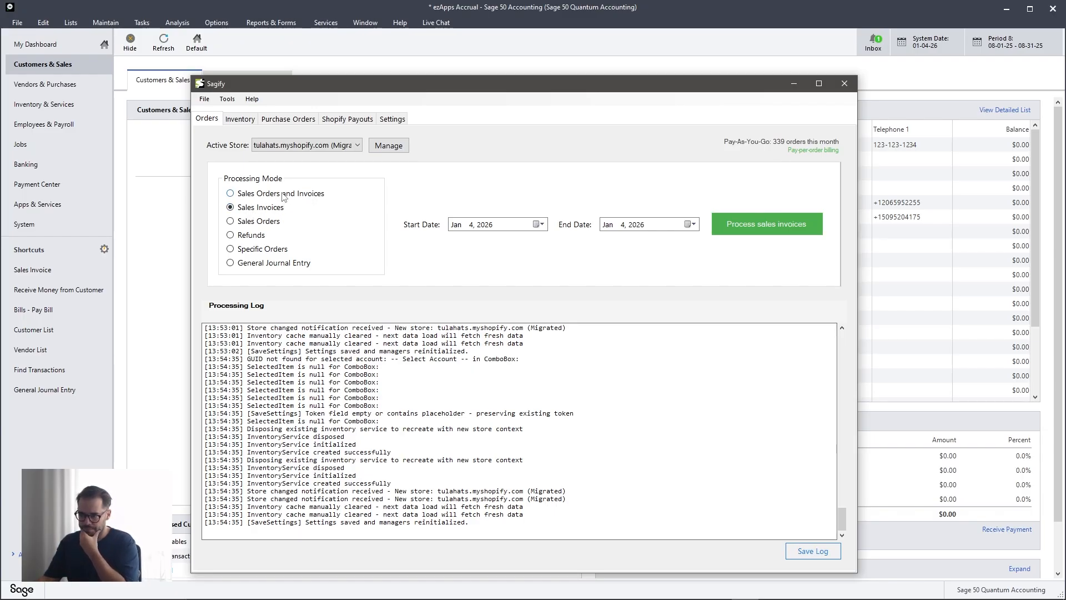
{"action": "left_click", "coordinate": [260, 236]}
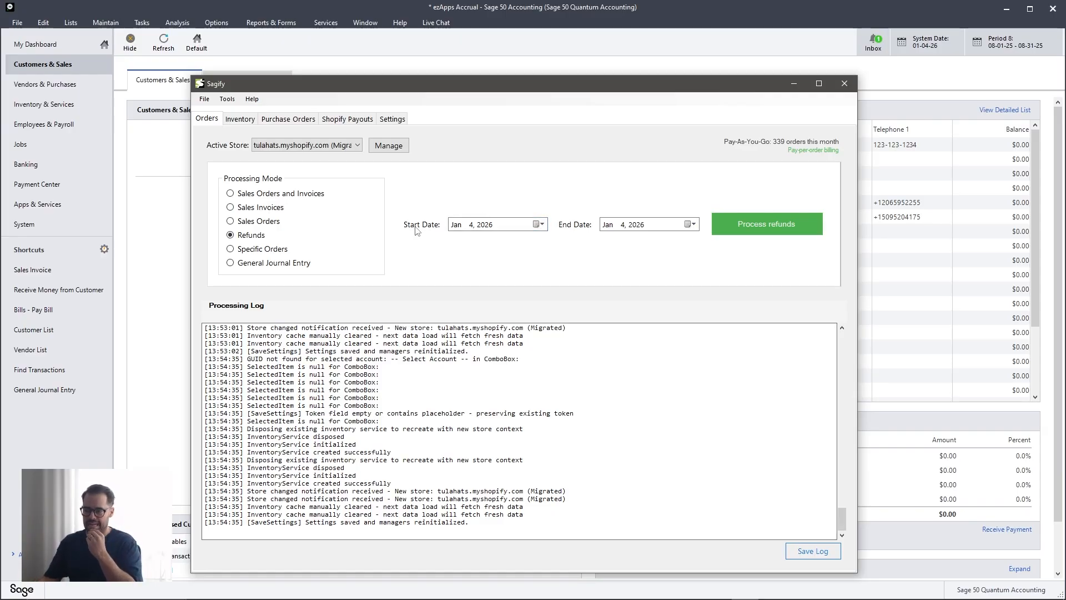
{"action": "left_click", "coordinate": [278, 254]}
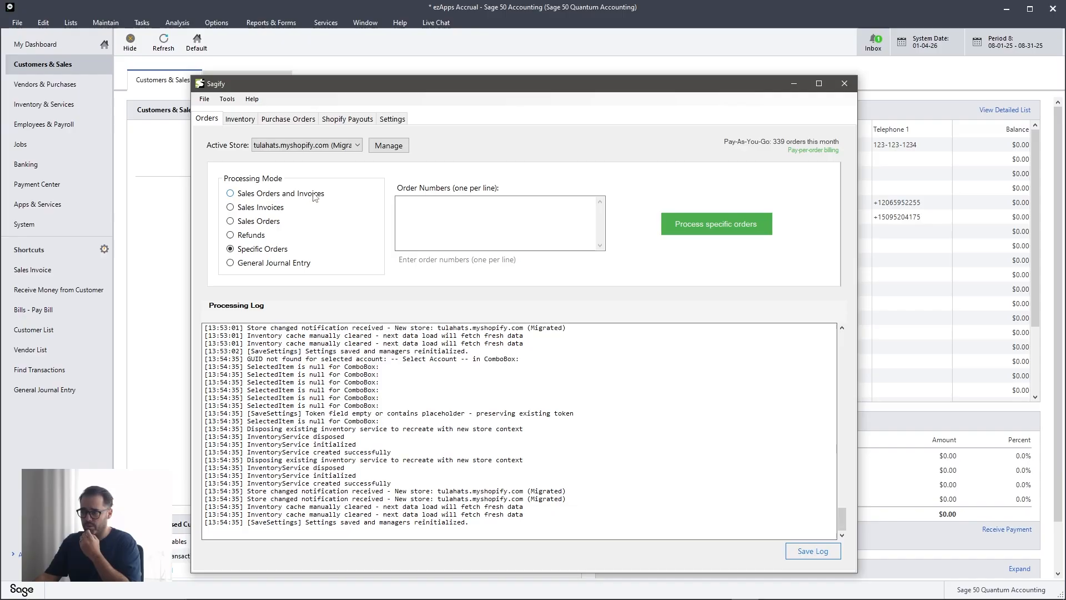
Step: Paste the Shopify order number into Order Numbers, clear it again, and select General Journal Entry
{"action": "mouse_move", "coordinate": [599, 575]}
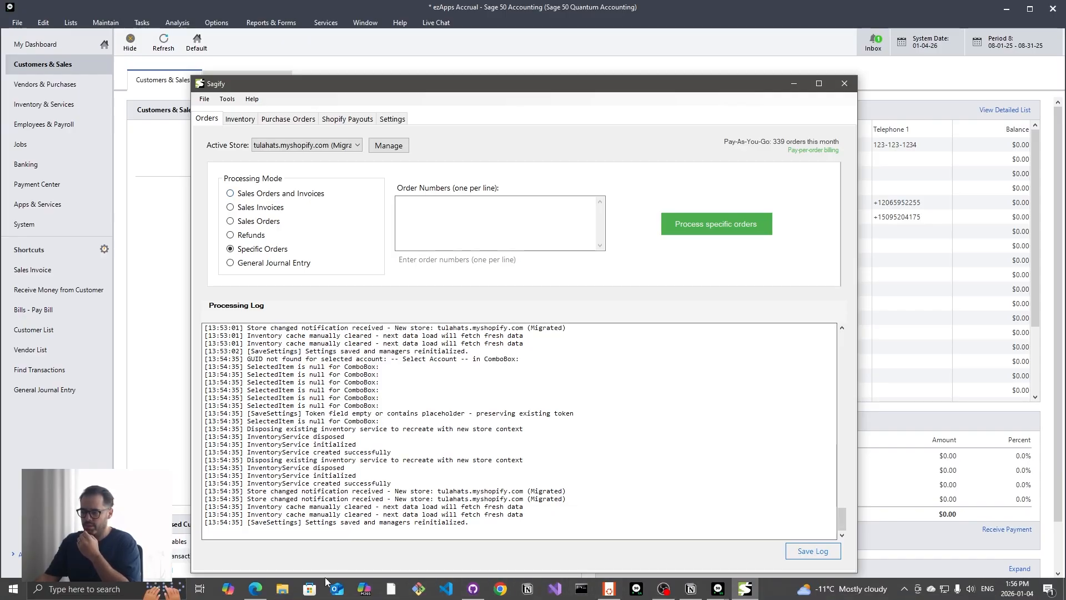
{"action": "left_click", "coordinate": [255, 589]}
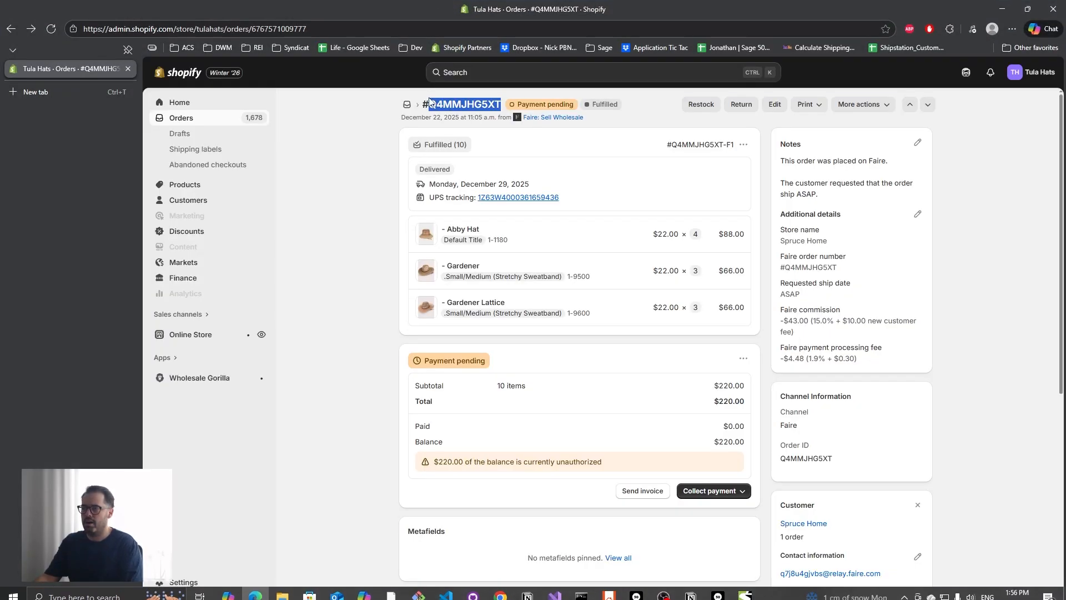
{"action": "right_click", "coordinate": [467, 105]}
{"action": "left_click", "coordinate": [503, 118]}
{"action": "key", "text": "alt+Tab"}
{"action": "key", "text": "ctrl+v"}
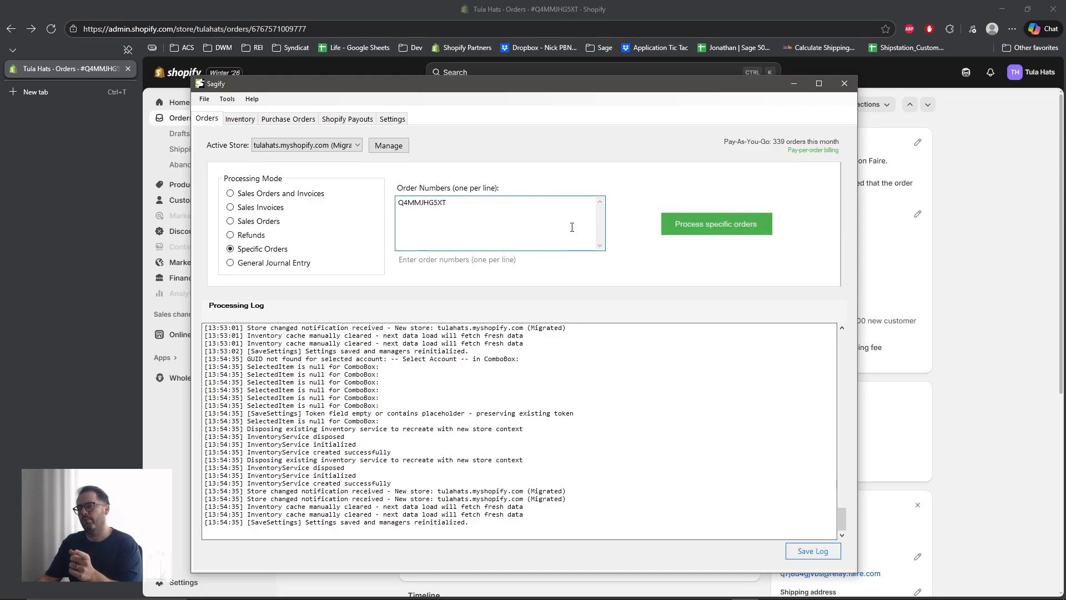
{"action": "double_click", "coordinate": [456, 201]}
{"action": "key", "text": "BackSpace"}
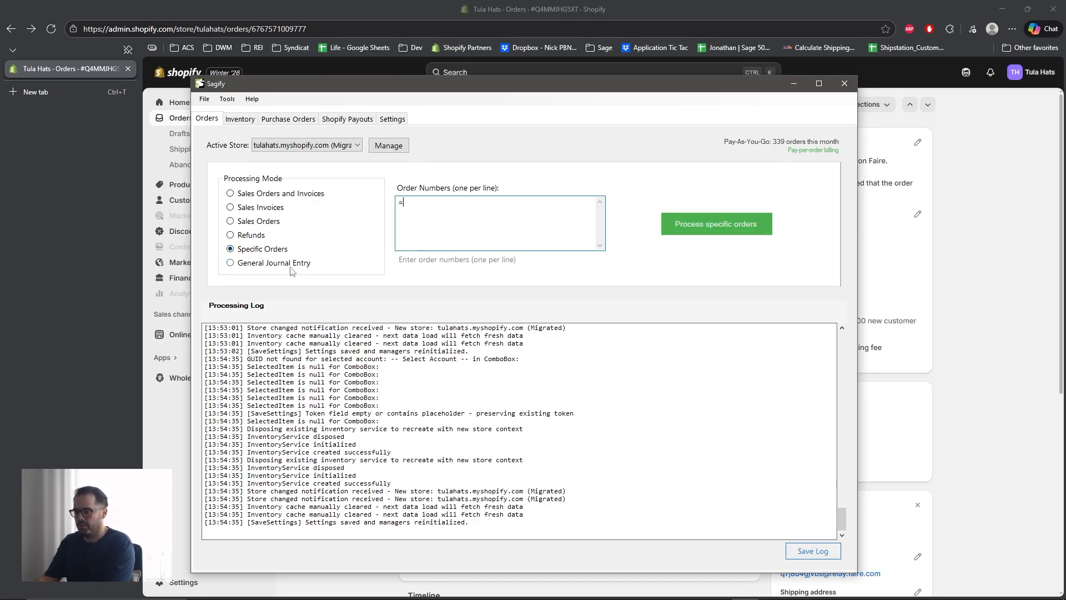
{"action": "left_click", "coordinate": [294, 264]}
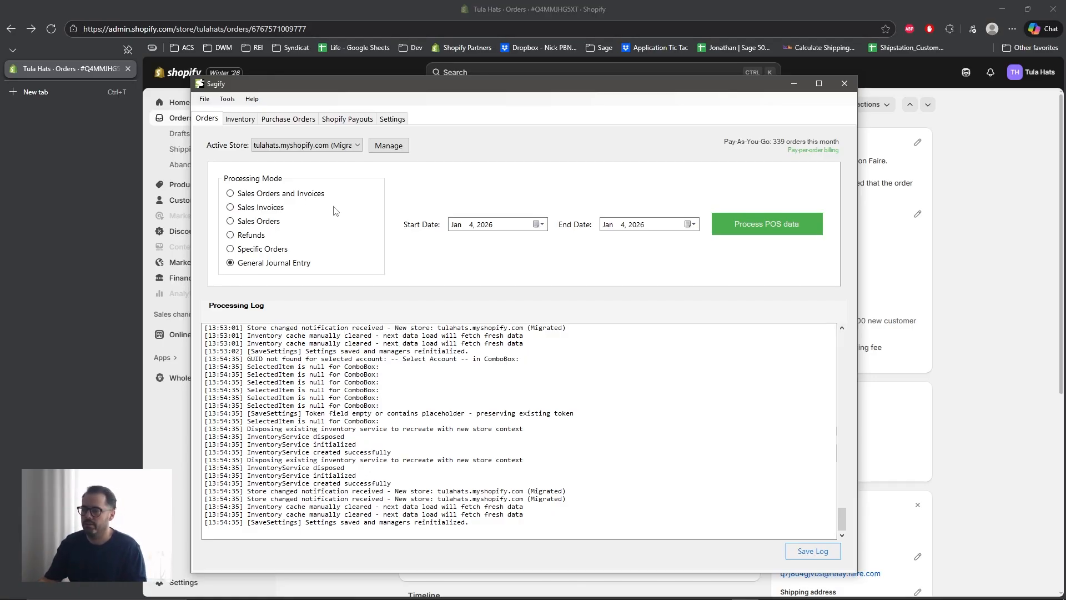
Step: Switch back to Sales Orders and Invoices and try a Dec 1–Dec 31, 2025 date range
{"action": "left_click", "coordinate": [305, 196]}
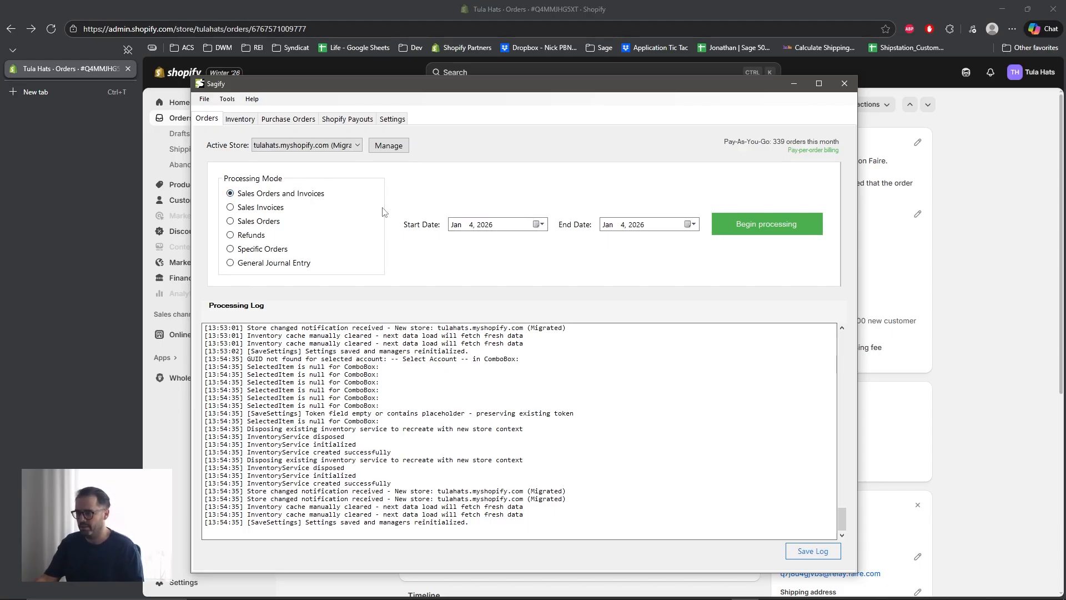
{"action": "left_click", "coordinate": [539, 225]}
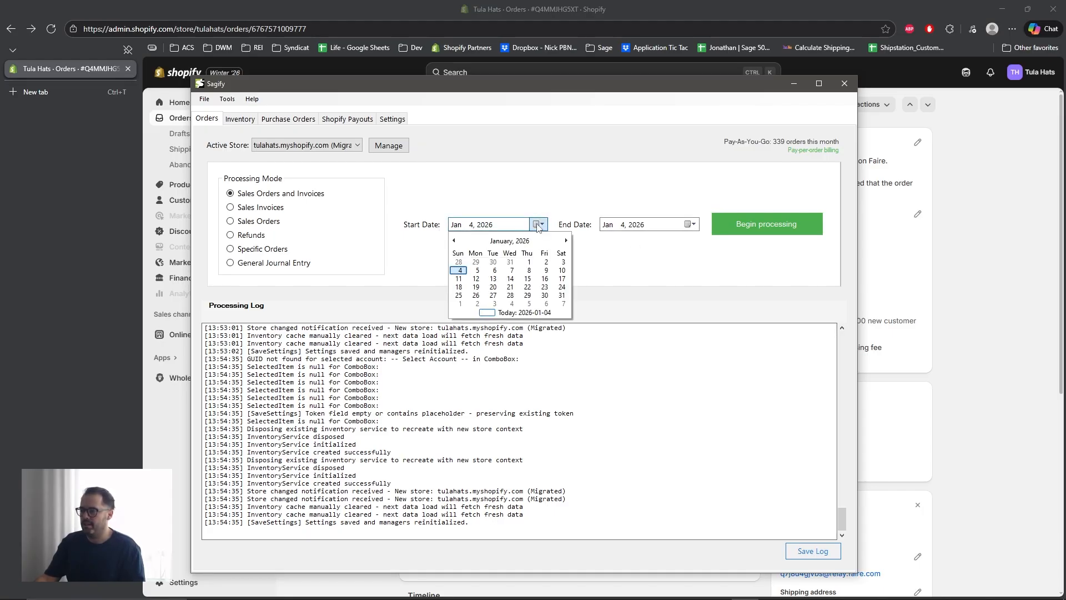
{"action": "left_click", "coordinate": [531, 263]}
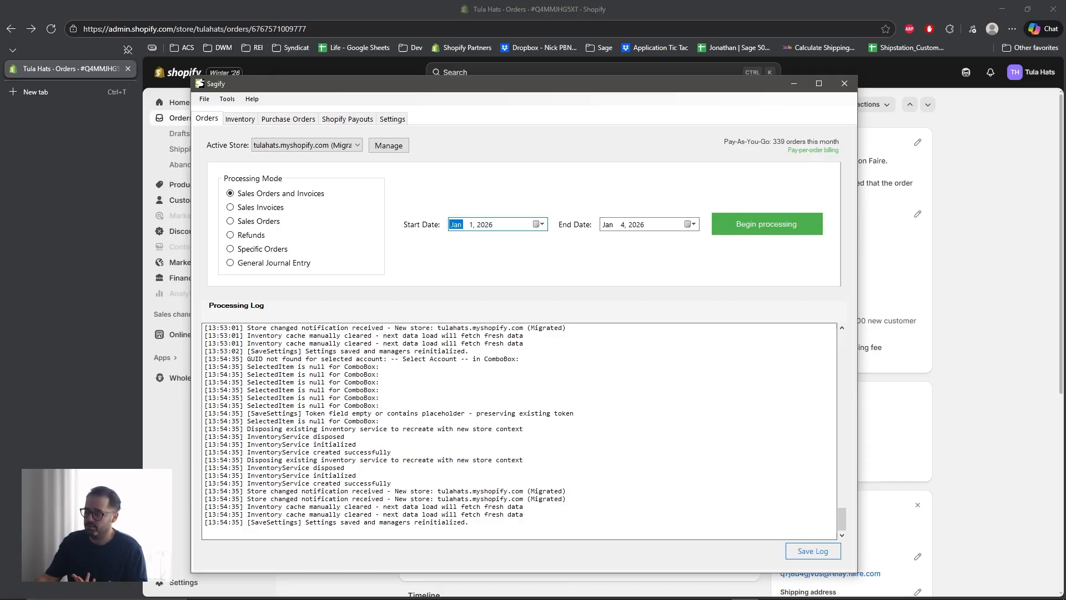
{"action": "left_click", "coordinate": [538, 224]}
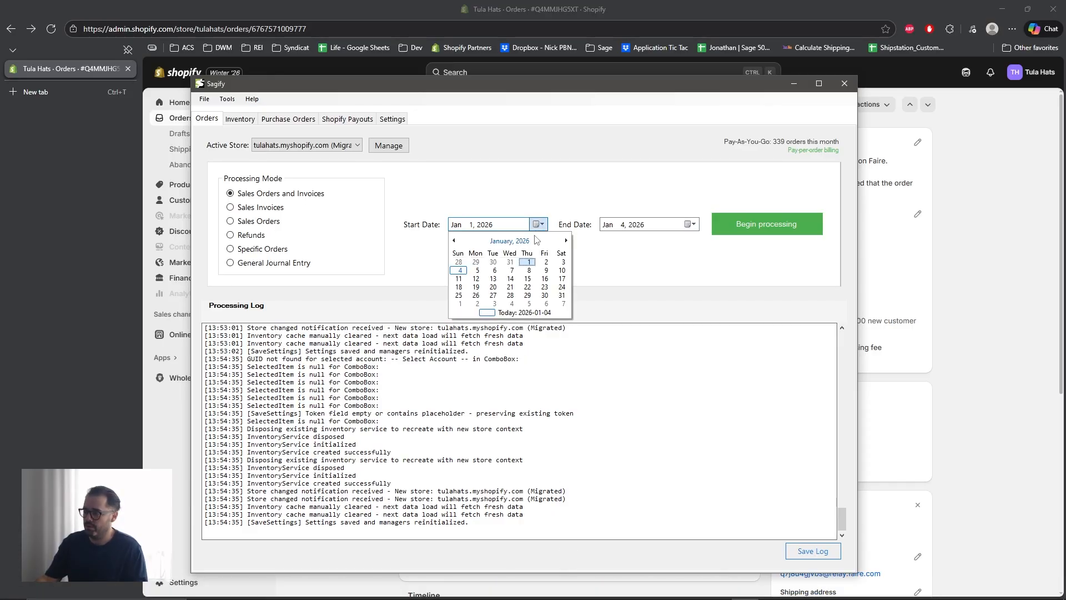
{"action": "left_click", "coordinate": [454, 240]}
{"action": "left_click", "coordinate": [476, 261]}
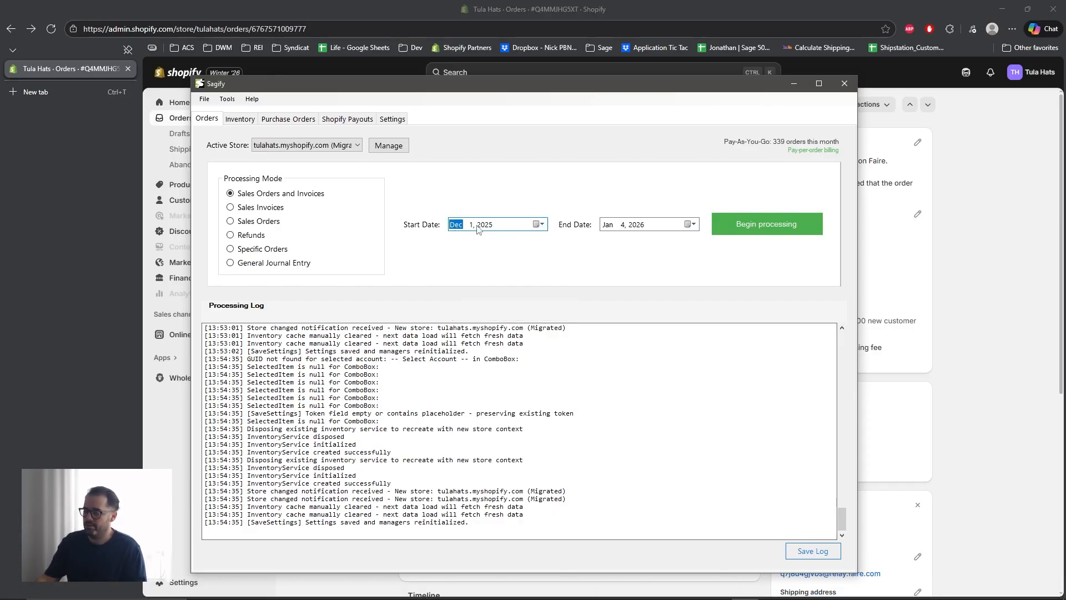
{"action": "left_click", "coordinate": [690, 224]}
{"action": "left_click", "coordinate": [606, 240]}
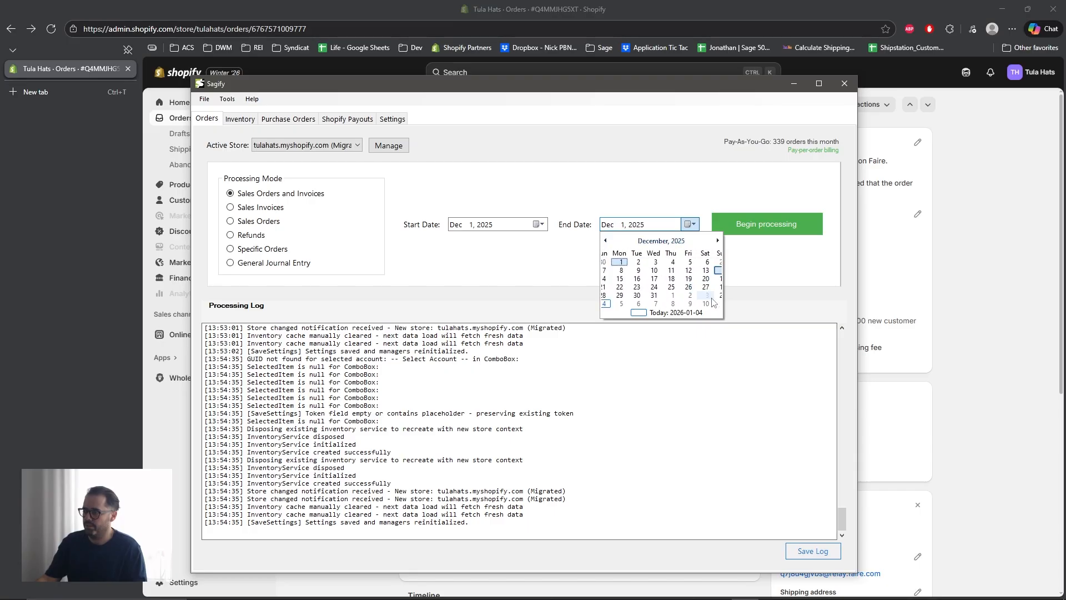
{"action": "left_click", "coordinate": [661, 295]}
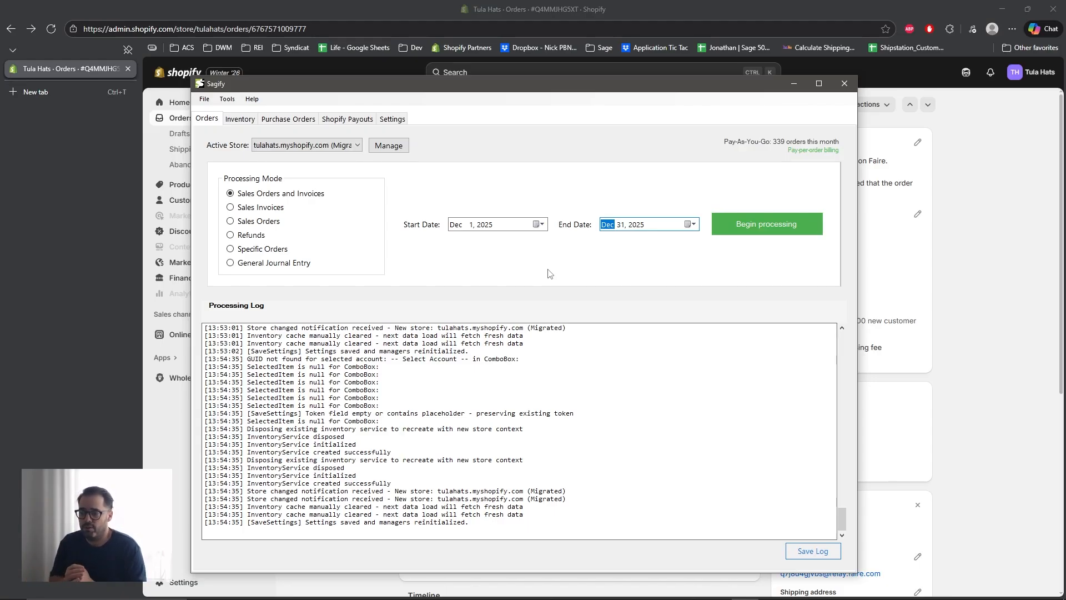
Step: Try January 3, 2026 as both the start and end date
{"action": "left_click", "coordinate": [542, 224]}
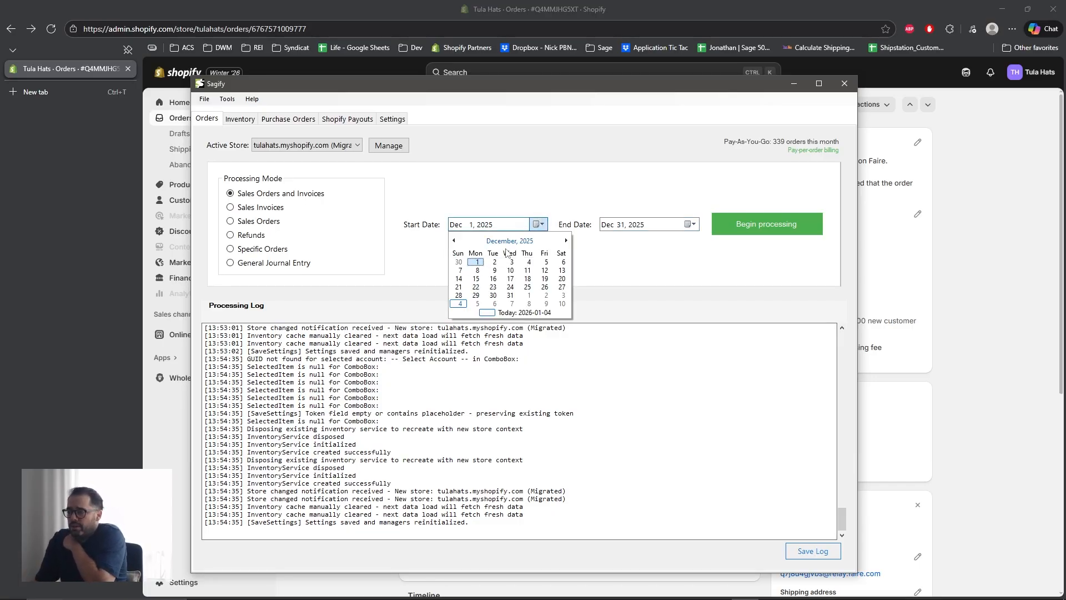
{"action": "left_click", "coordinate": [692, 223]}
{"action": "left_click", "coordinate": [692, 224]}
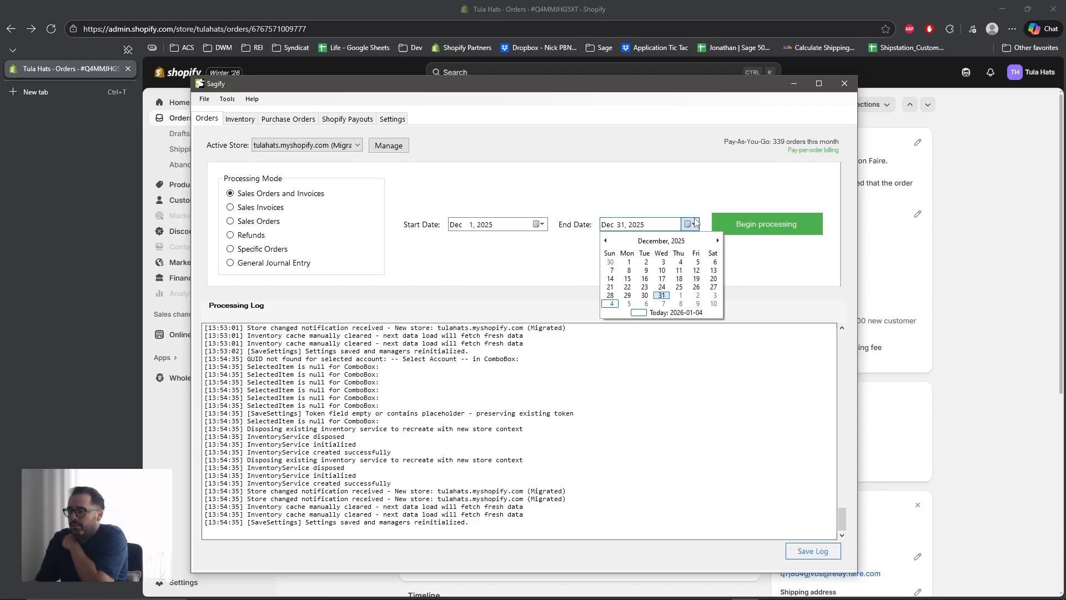
{"action": "left_click", "coordinate": [538, 224]}
{"action": "left_click", "coordinate": [539, 225]}
{"action": "left_click", "coordinate": [566, 241]}
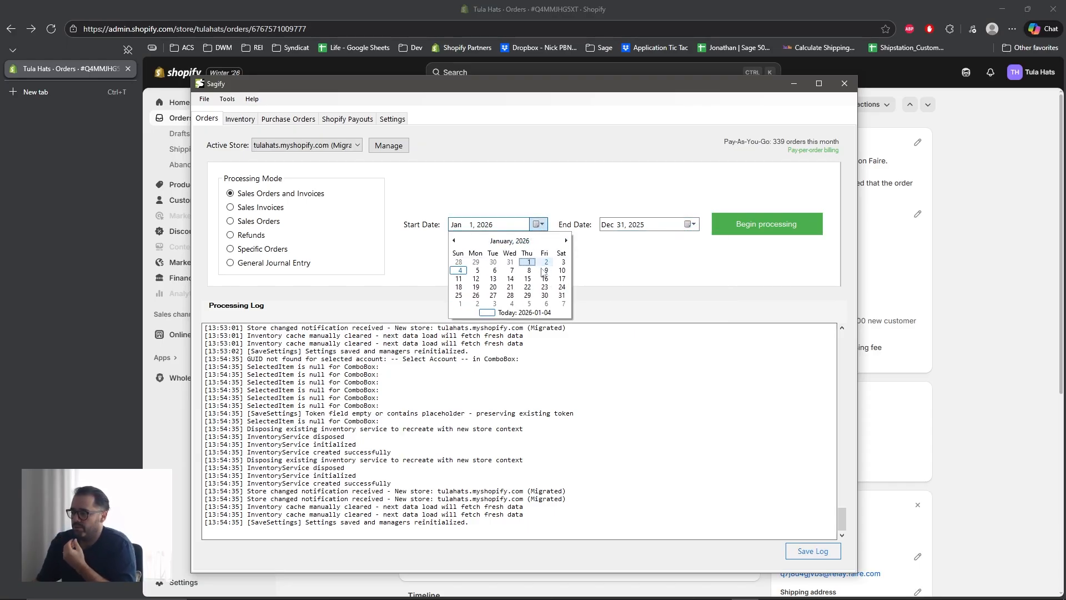
{"action": "left_click", "coordinate": [562, 262]}
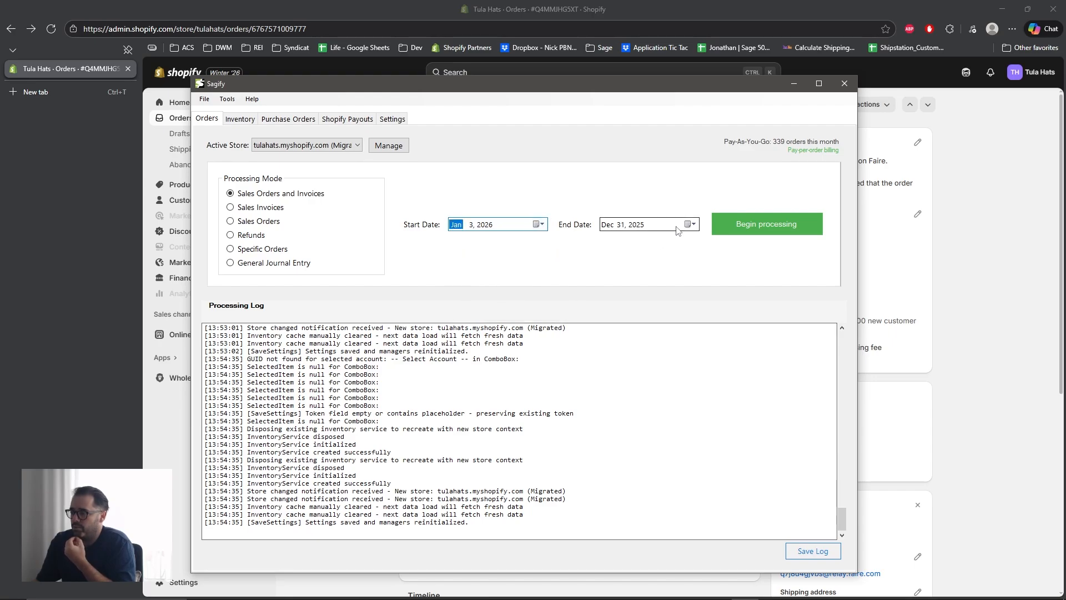
{"action": "left_click", "coordinate": [692, 223]}
{"action": "left_click", "coordinate": [606, 240]}
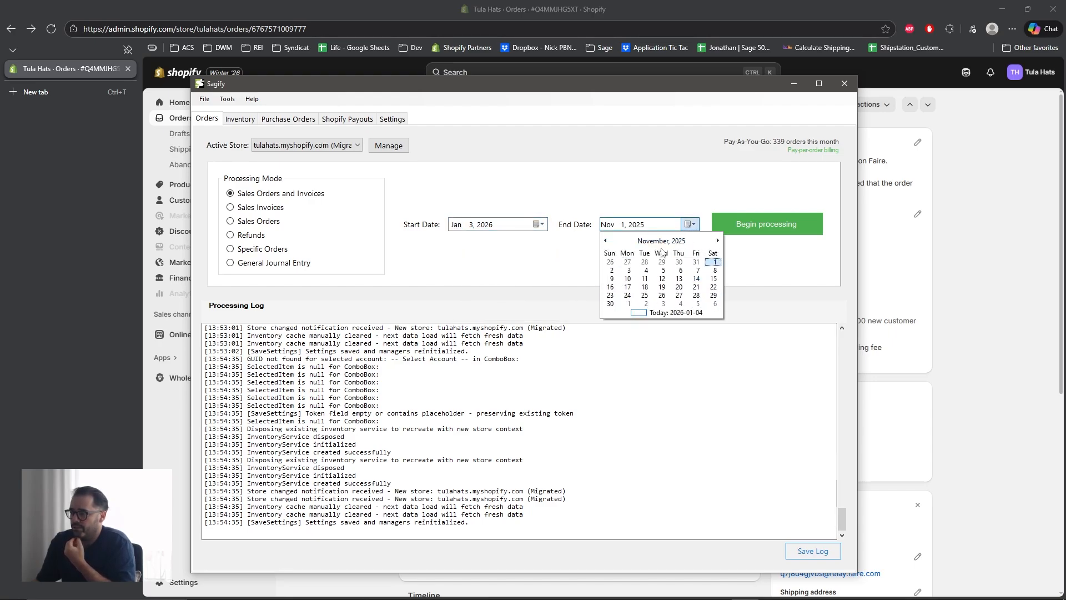
{"action": "left_click", "coordinate": [718, 240]}
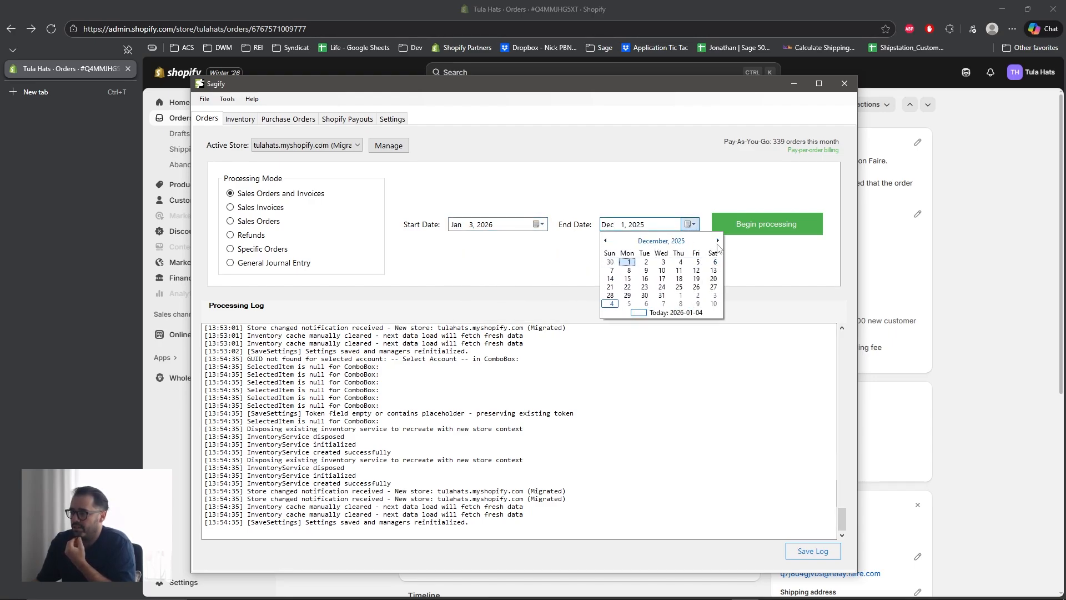
{"action": "left_click", "coordinate": [718, 240]}
{"action": "left_click", "coordinate": [716, 262]}
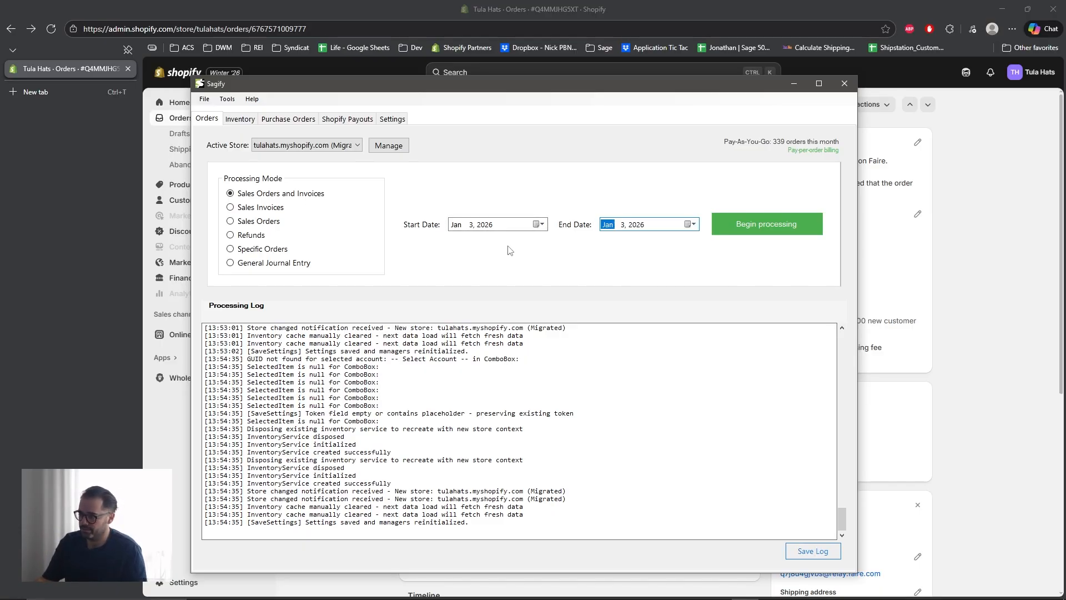
Step: Set both the start and end dates to January 4, 2026
{"action": "left_click", "coordinate": [539, 224]}
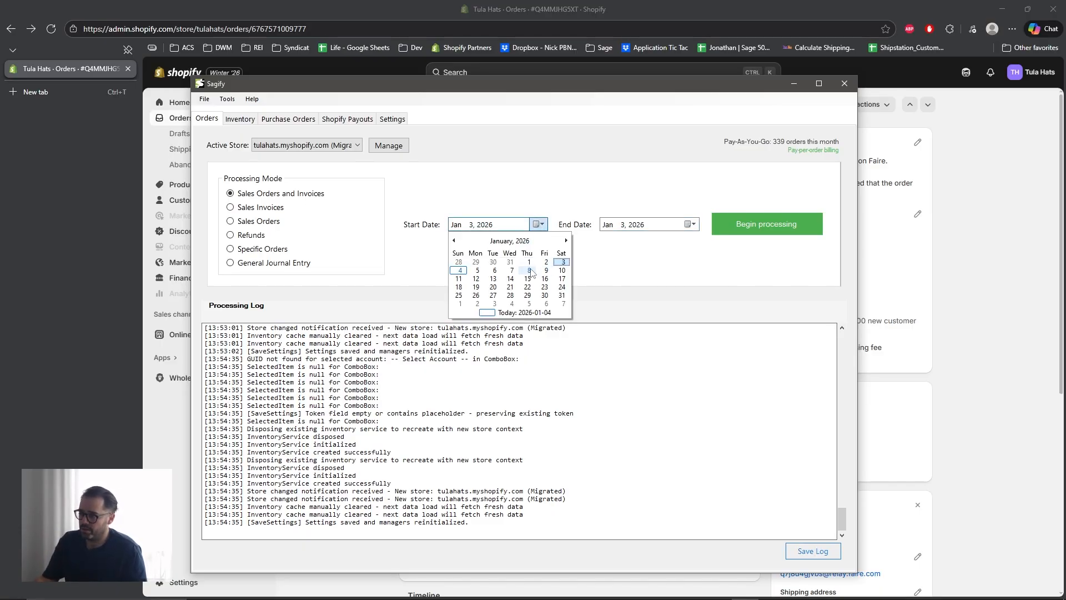
{"action": "left_click", "coordinate": [528, 262]}
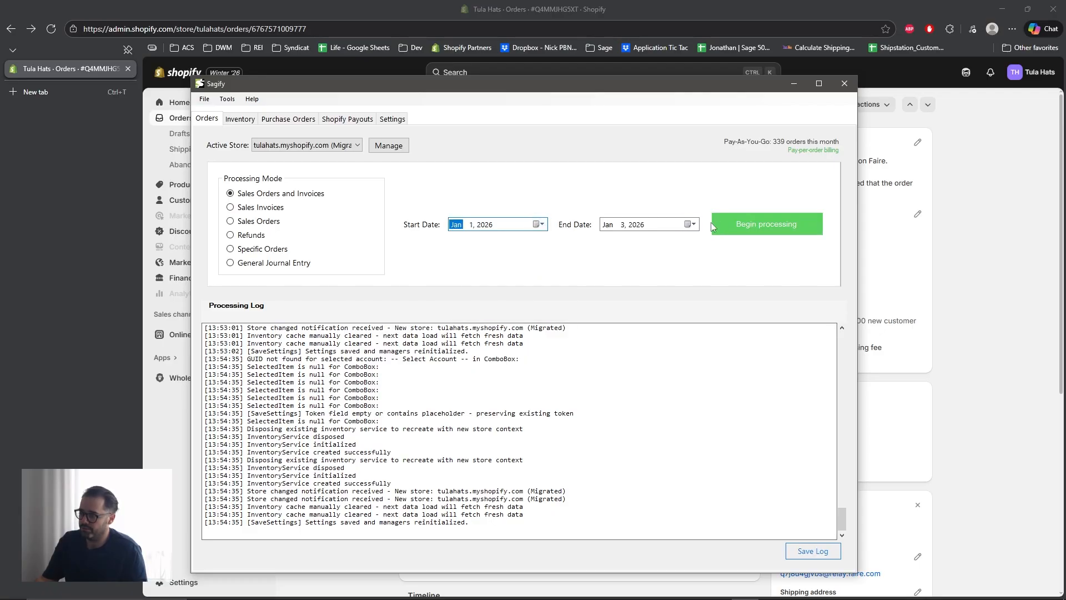
{"action": "left_click", "coordinate": [691, 224]}
{"action": "left_click", "coordinate": [610, 270]}
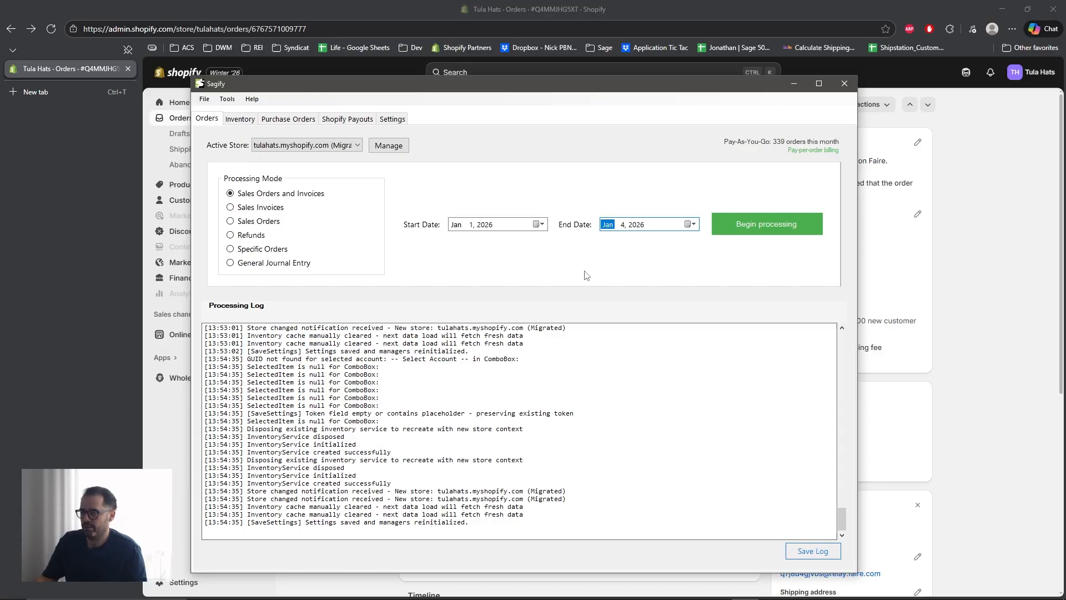
{"action": "left_click", "coordinate": [539, 224]}
{"action": "left_click", "coordinate": [467, 271]}
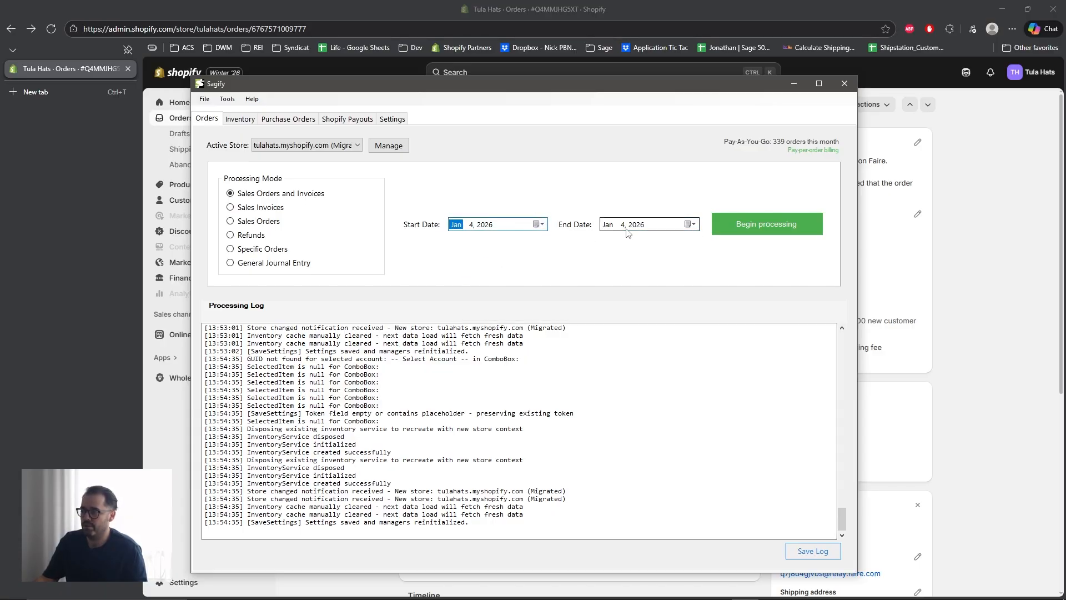
{"action": "mouse_move", "coordinate": [701, 597]}
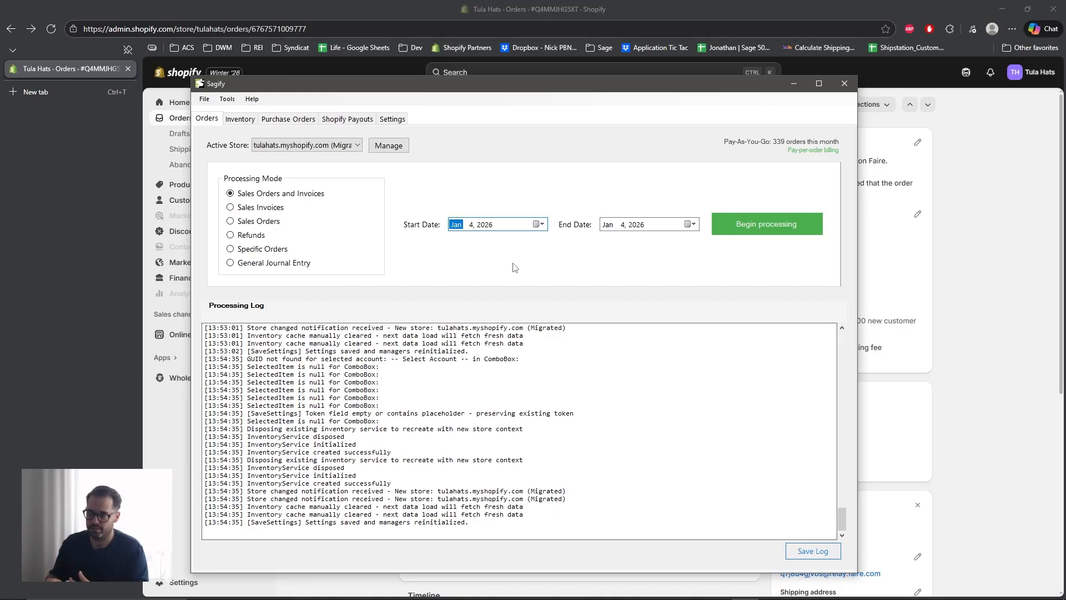
Step: Go to the full Shopify Orders list and check today's date on the taskbar clock
{"action": "left_click", "coordinate": [1030, 166]}
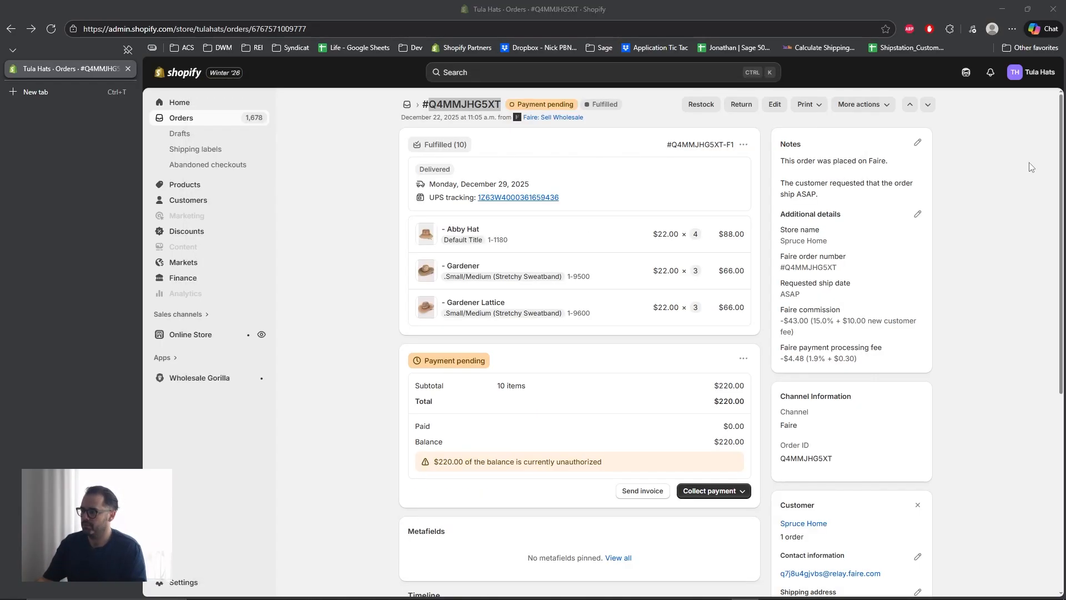
{"action": "left_click", "coordinate": [210, 119]}
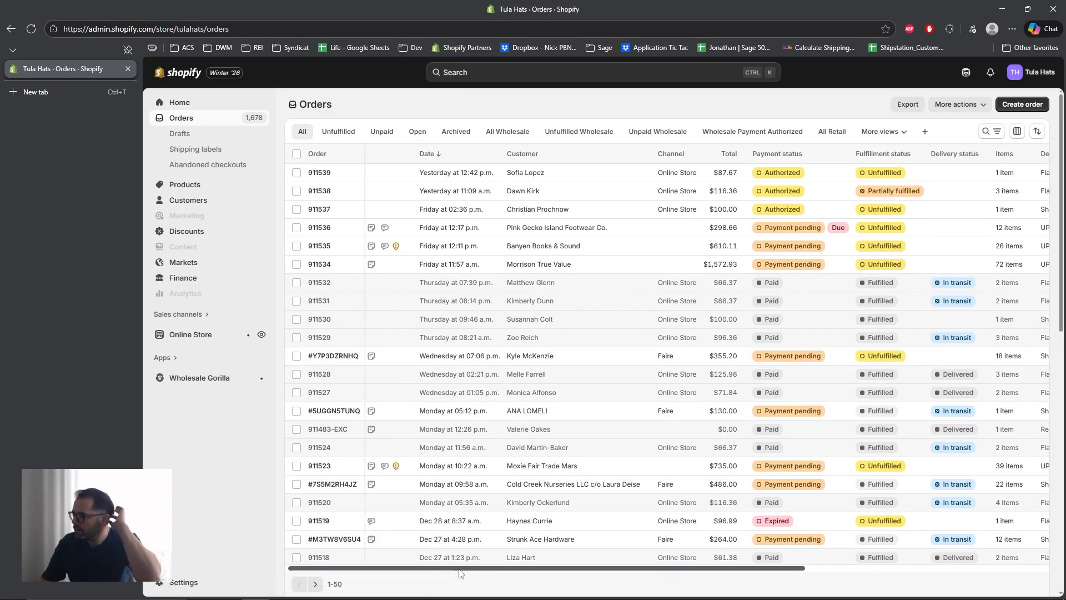
{"action": "left_click_drag", "start_coordinate": [460, 569], "coordinate": [419, 562]}
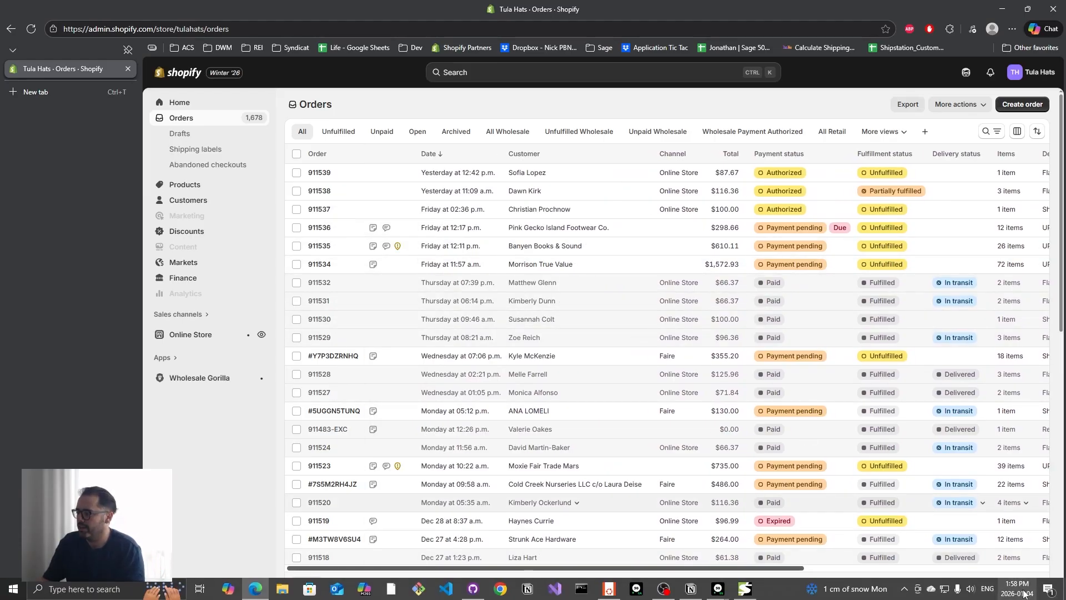
{"action": "left_click", "coordinate": [1025, 593]}
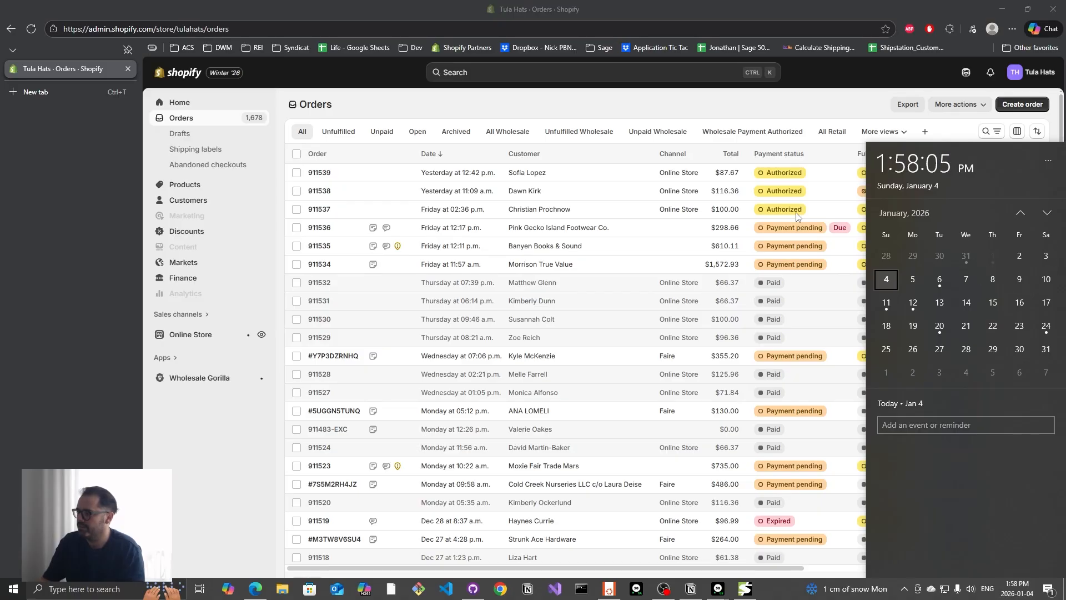
{"action": "left_click", "coordinate": [579, 103]}
Step: Set the range to Jan 2–Jan 4, 2026, begin processing, and confirm the backup warning
{"action": "left_click", "coordinate": [745, 590]}
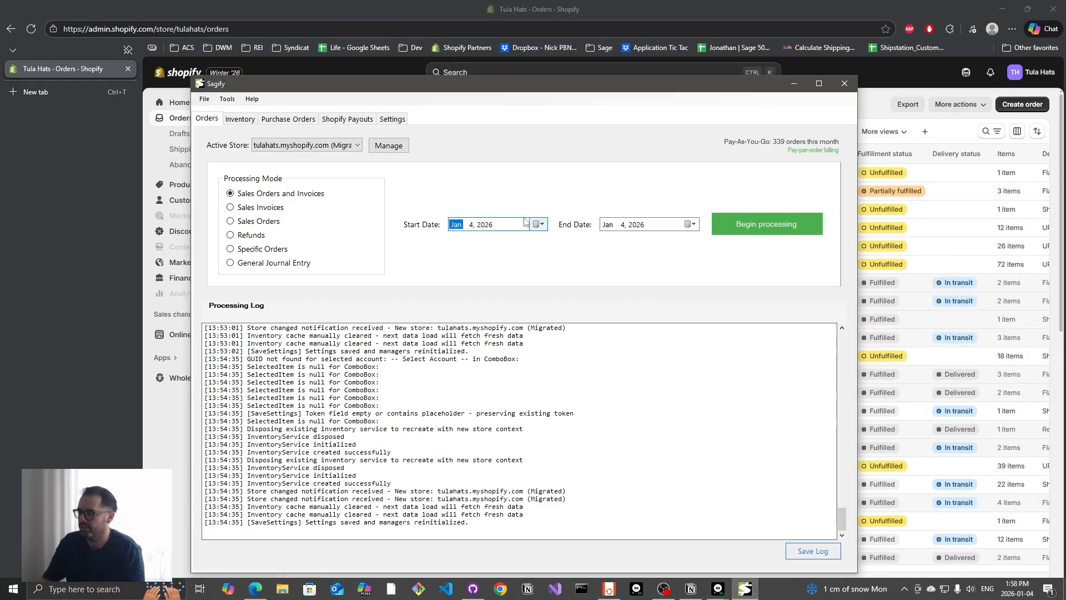
{"action": "left_click", "coordinate": [541, 223]}
{"action": "left_click", "coordinate": [548, 265]}
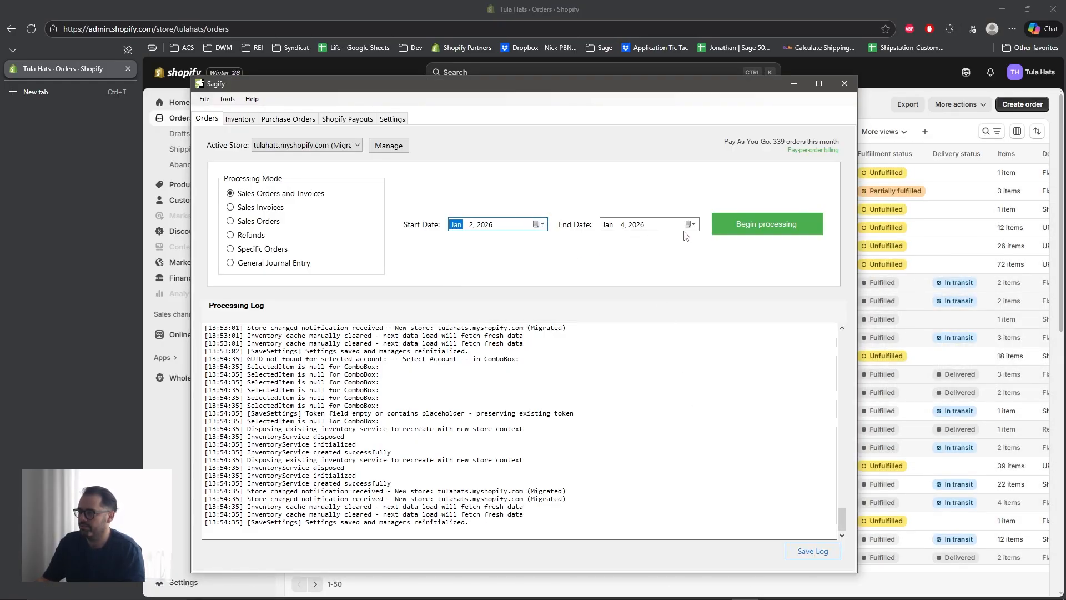
{"action": "left_click", "coordinate": [691, 224]}
{"action": "left_click", "coordinate": [612, 273]}
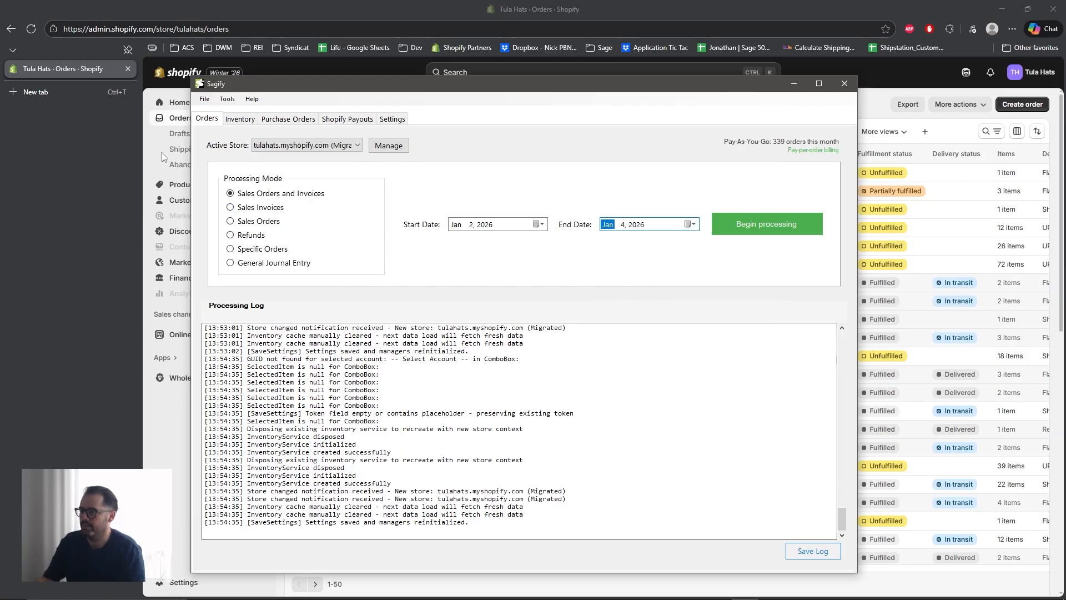
{"action": "left_click", "coordinate": [766, 222]}
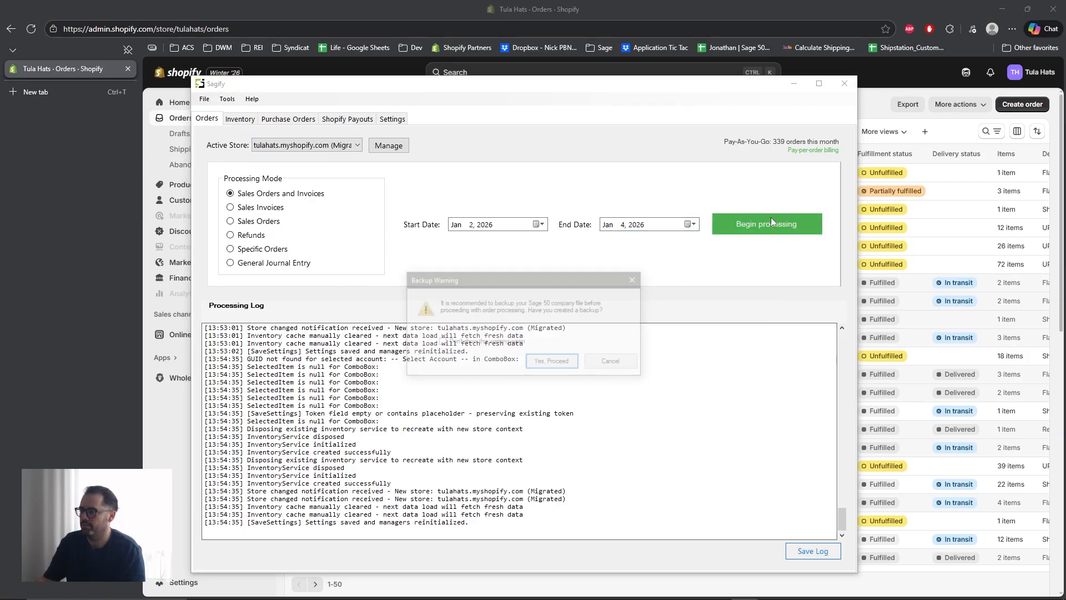
{"action": "left_click", "coordinate": [574, 366]}
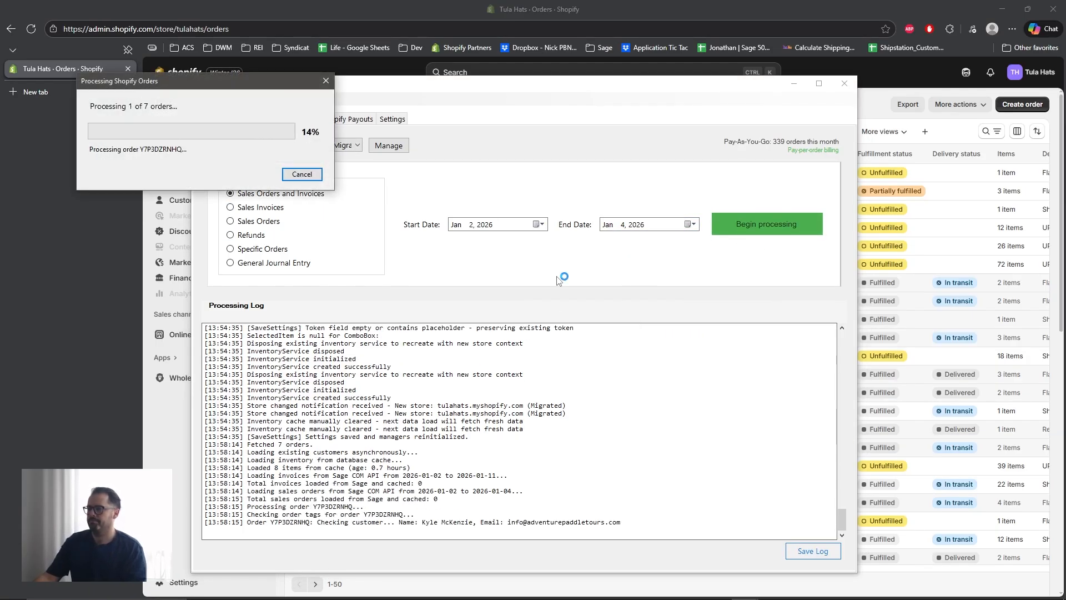
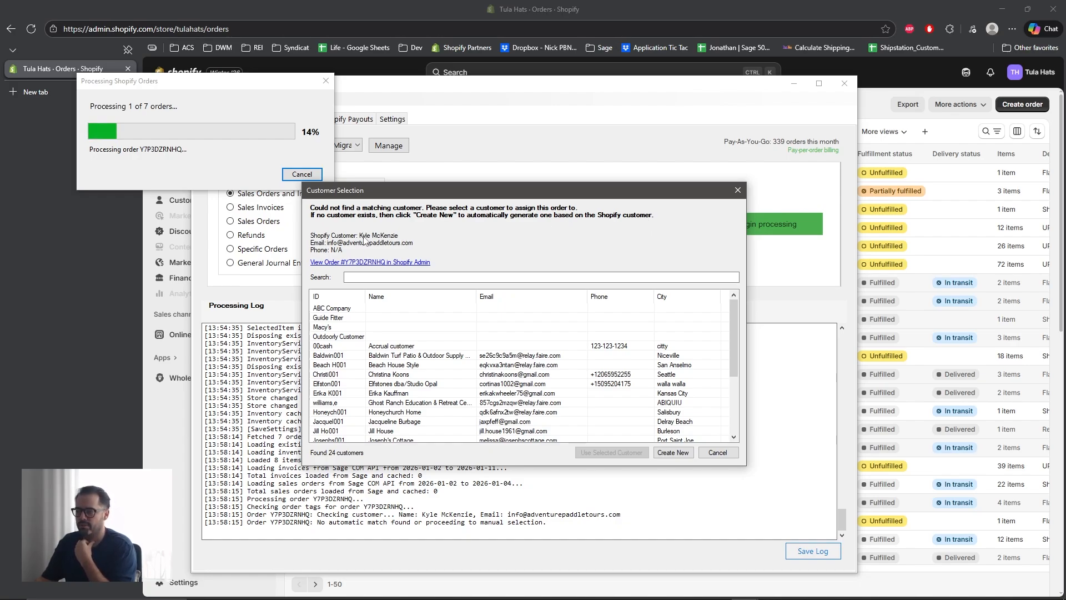
Step: Open the Faire order in Shopify admin and scroll through it to review the customer details
{"action": "left_click", "coordinate": [392, 263]}
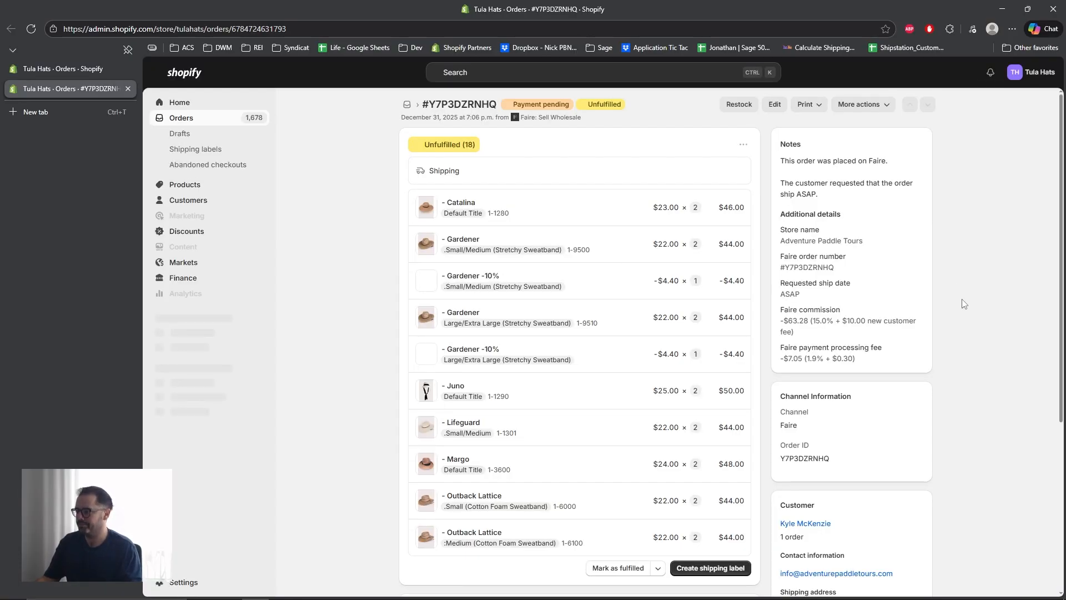
{"action": "scroll", "coordinate": [963, 304], "scroll_direction": "down", "scroll_amount": 5}
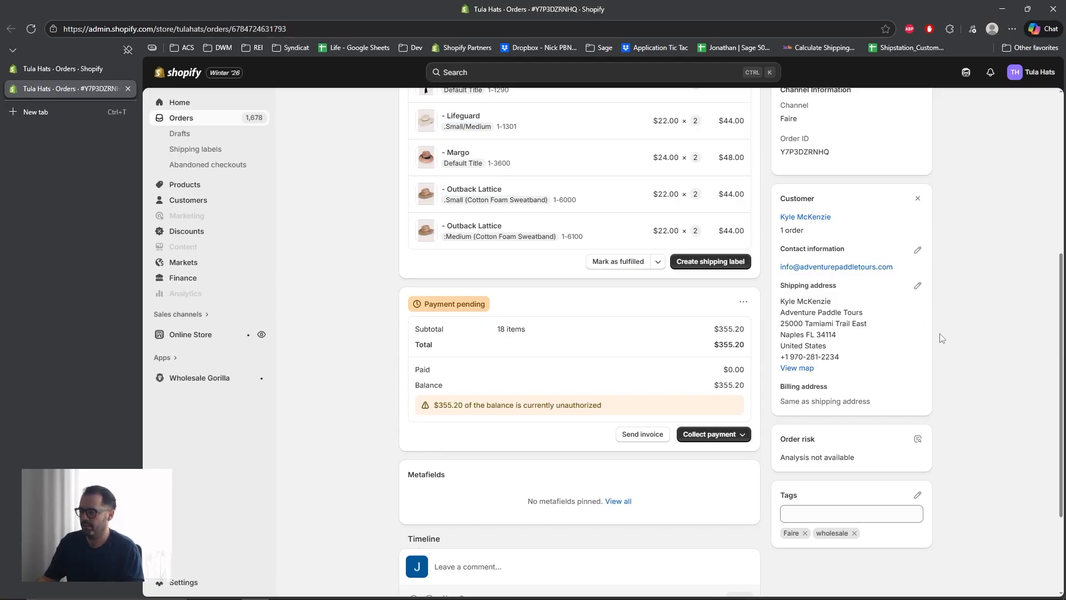
{"action": "scroll", "coordinate": [945, 339], "scroll_direction": "up", "scroll_amount": 5}
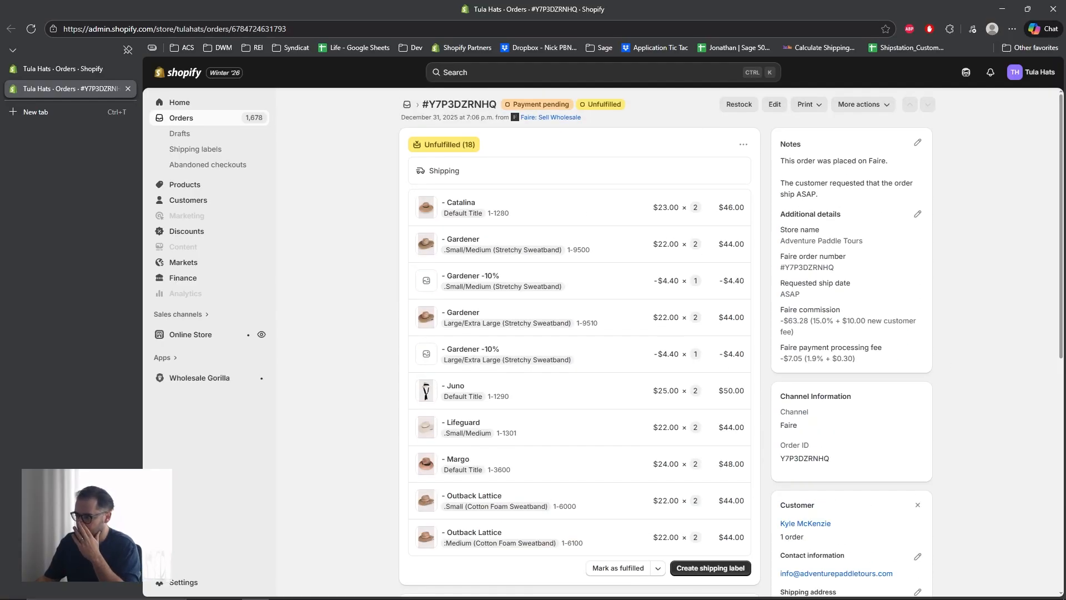
Step: Back in Sagify, search existing Sage customers for 'k', try a result, then clear the search
{"action": "mouse_move", "coordinate": [745, 589]}
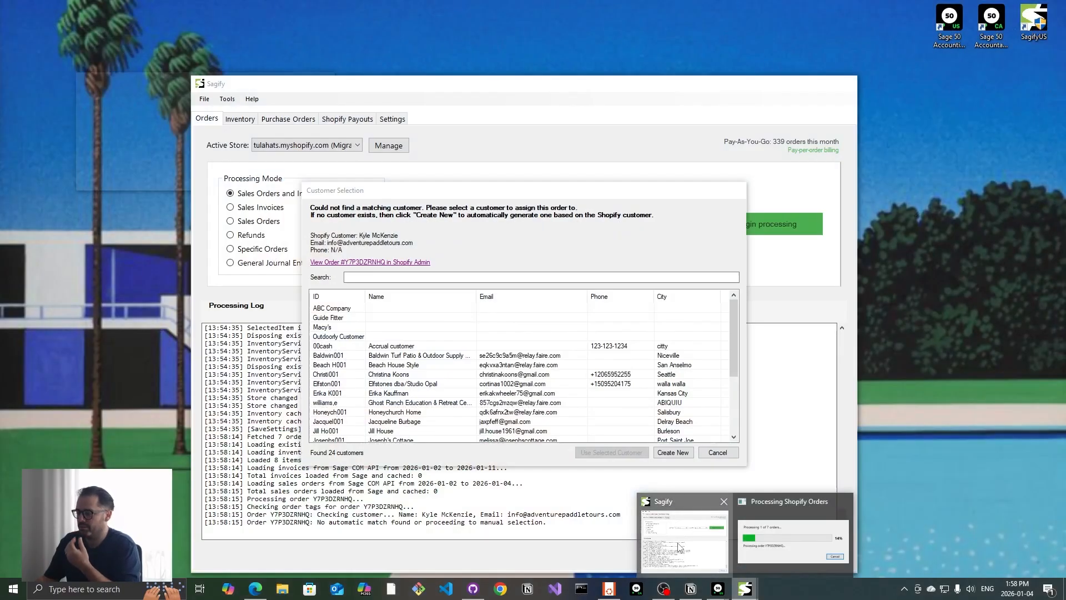
{"action": "left_click", "coordinate": [800, 538]}
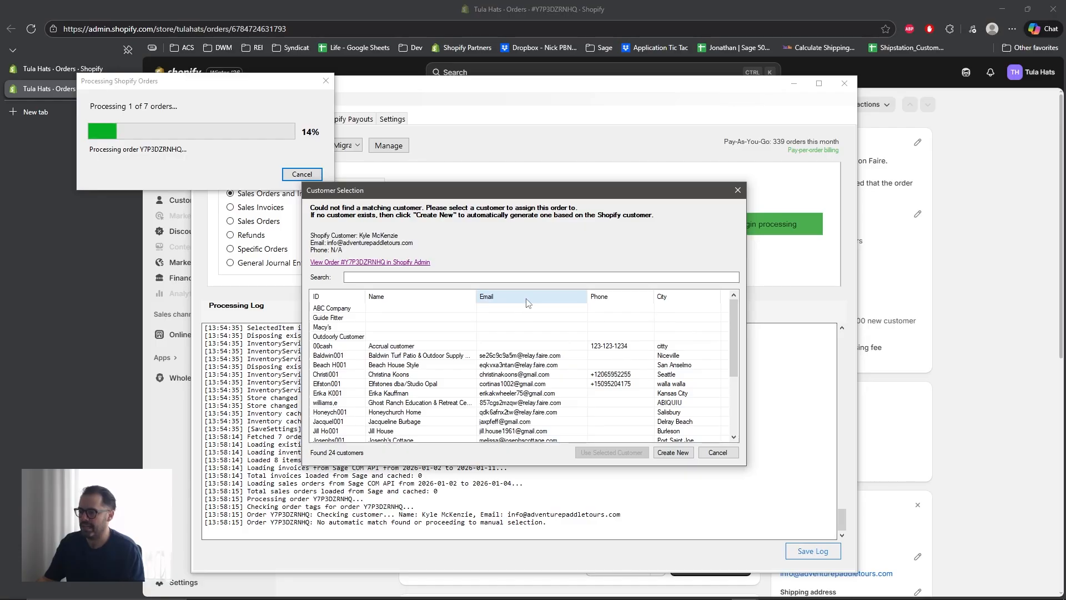
{"action": "left_click", "coordinate": [391, 276]}
{"action": "type", "text": "k"}
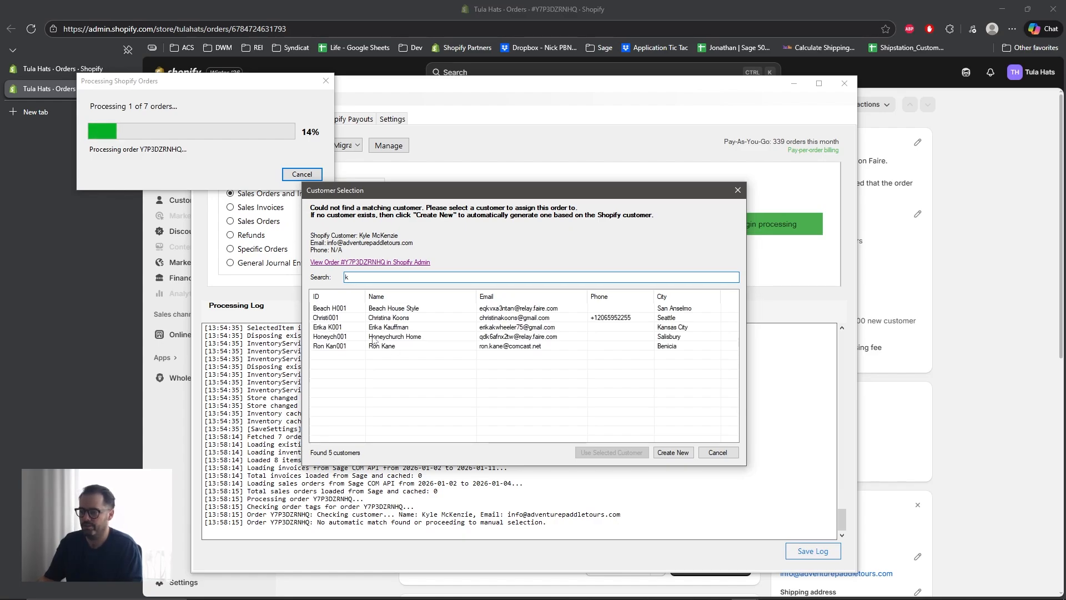
{"action": "left_click", "coordinate": [336, 312]}
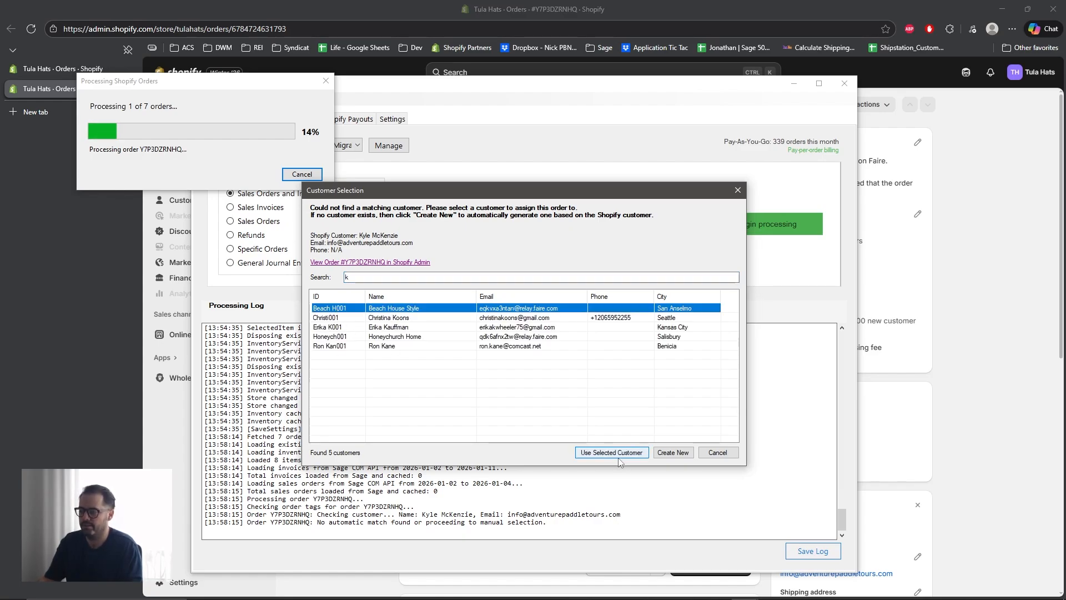
{"action": "left_click", "coordinate": [384, 276]}
{"action": "key", "text": "BackSpace"}
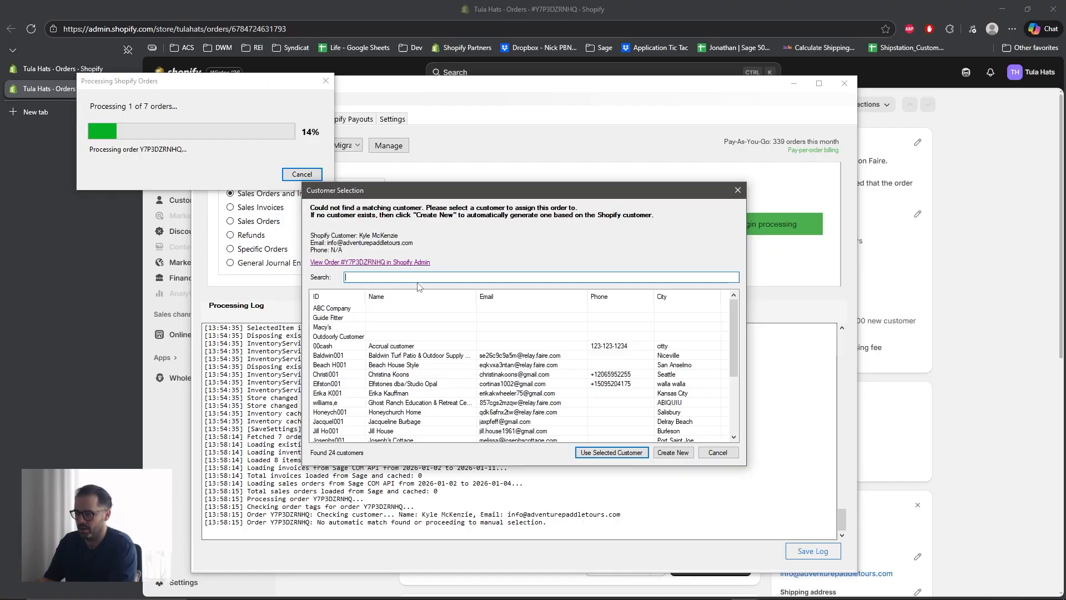
Step: Create a new Sage customer, replacing the suggested customer ID with a shorter one, and accept it
{"action": "left_click", "coordinate": [660, 452]}
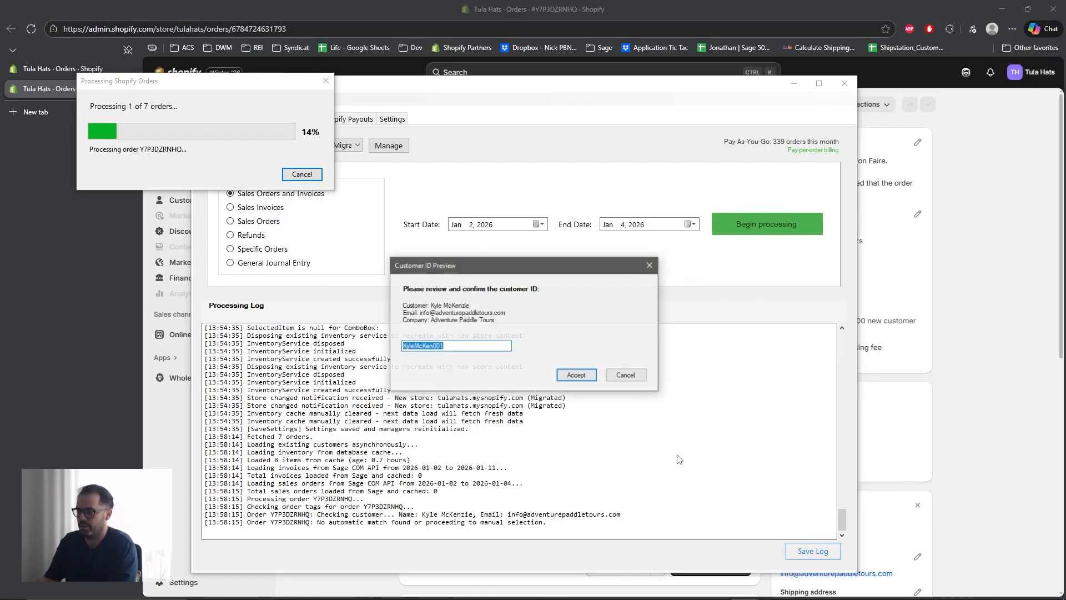
{"action": "key", "text": "End"}
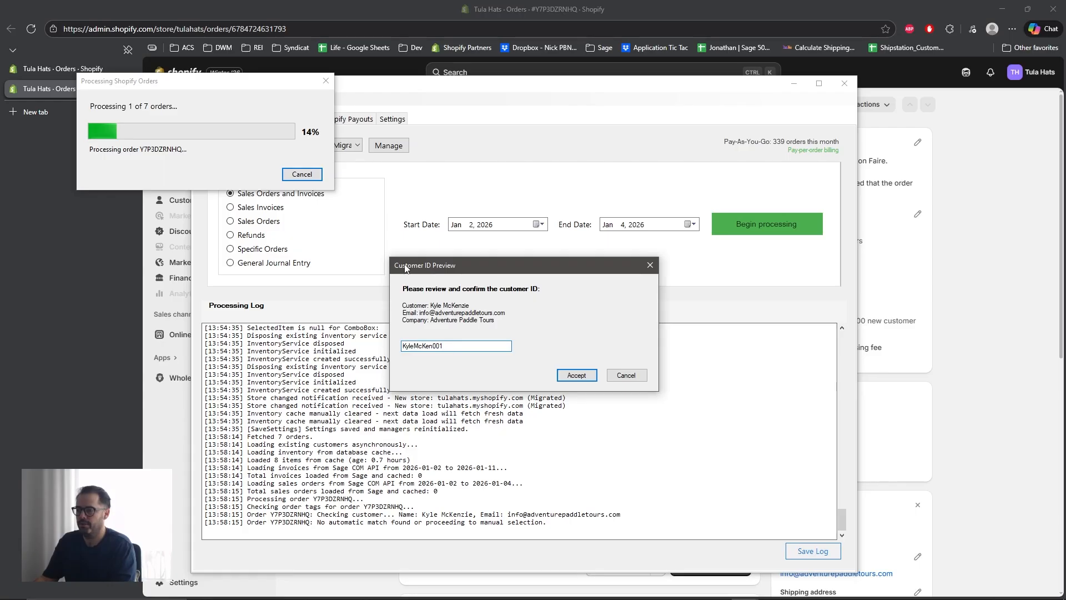
{"action": "double_click", "coordinate": [456, 345]}
{"action": "left_click", "coordinate": [473, 345]}
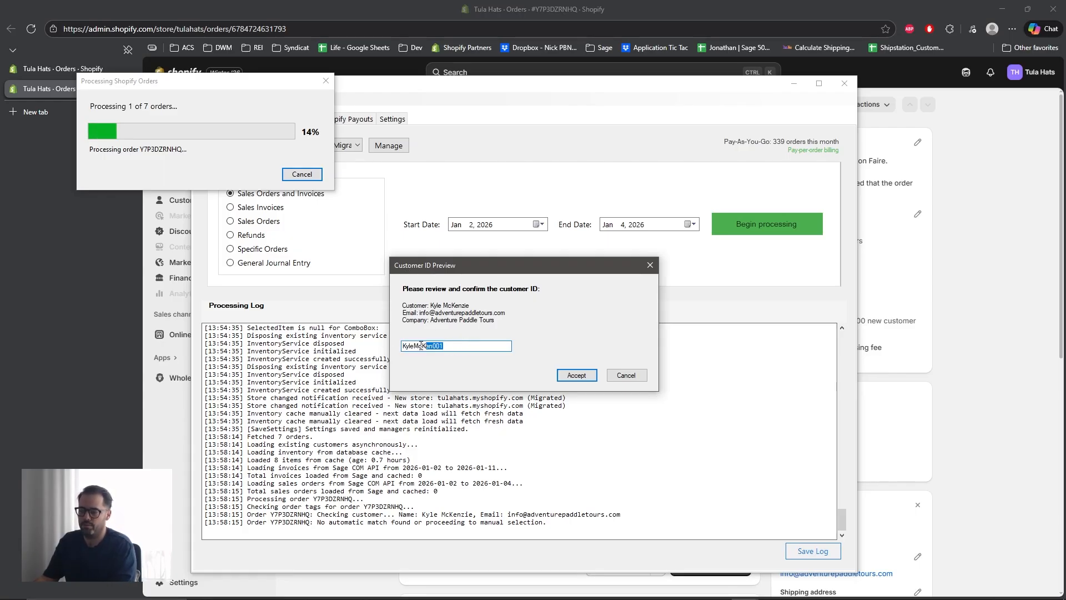
{"action": "left_click_drag", "start_coordinate": [421, 345], "coordinate": [395, 348]}
{"action": "type", "text": "k"}
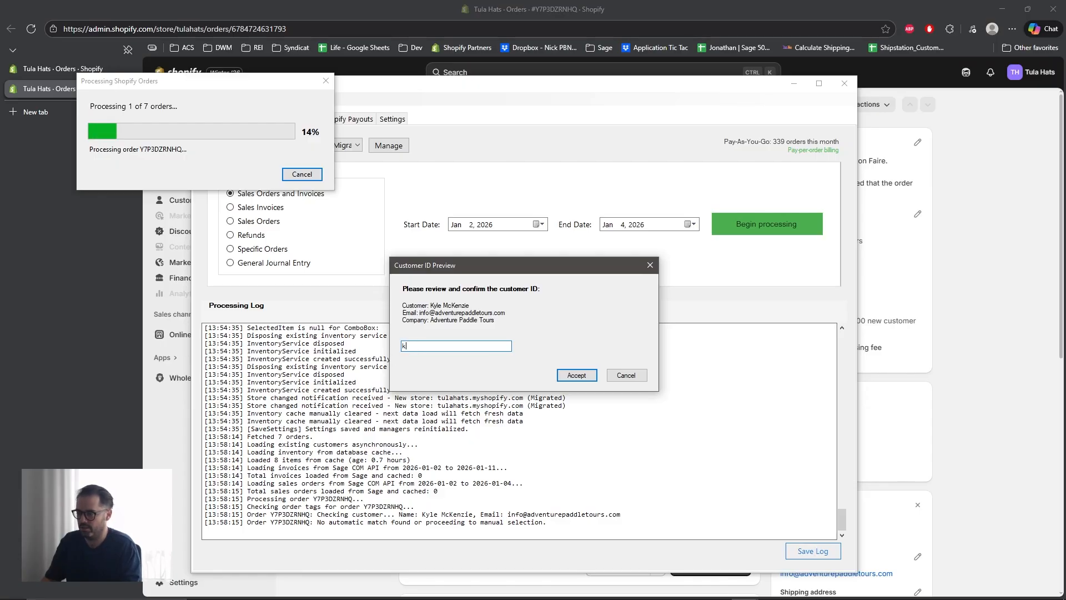
{"action": "type", "text": "mcken"}
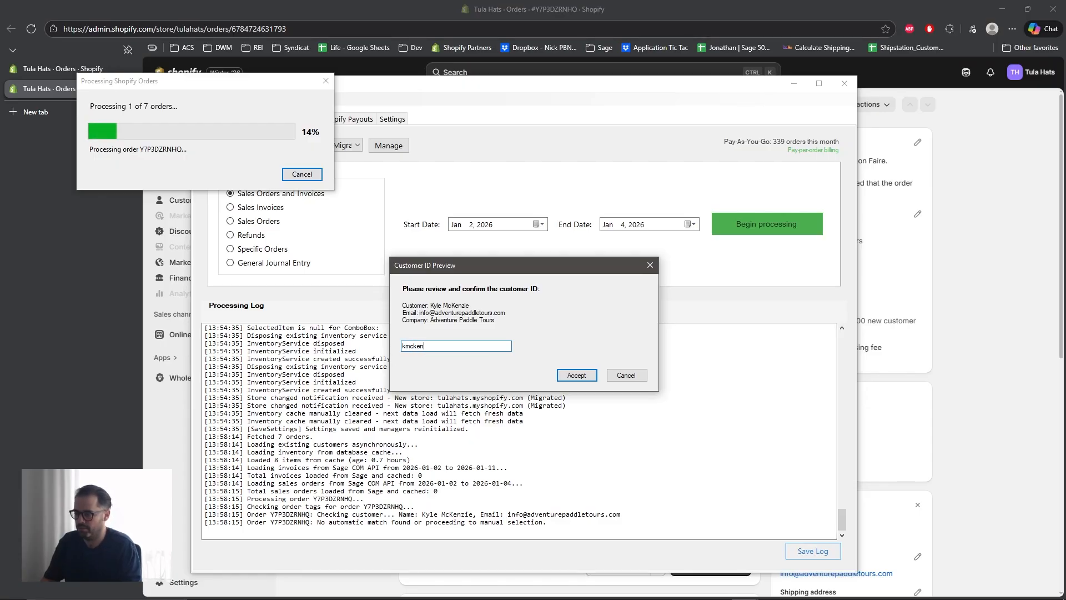
{"action": "type", "text": "s"}
{"action": "type", "text": "zie1"}
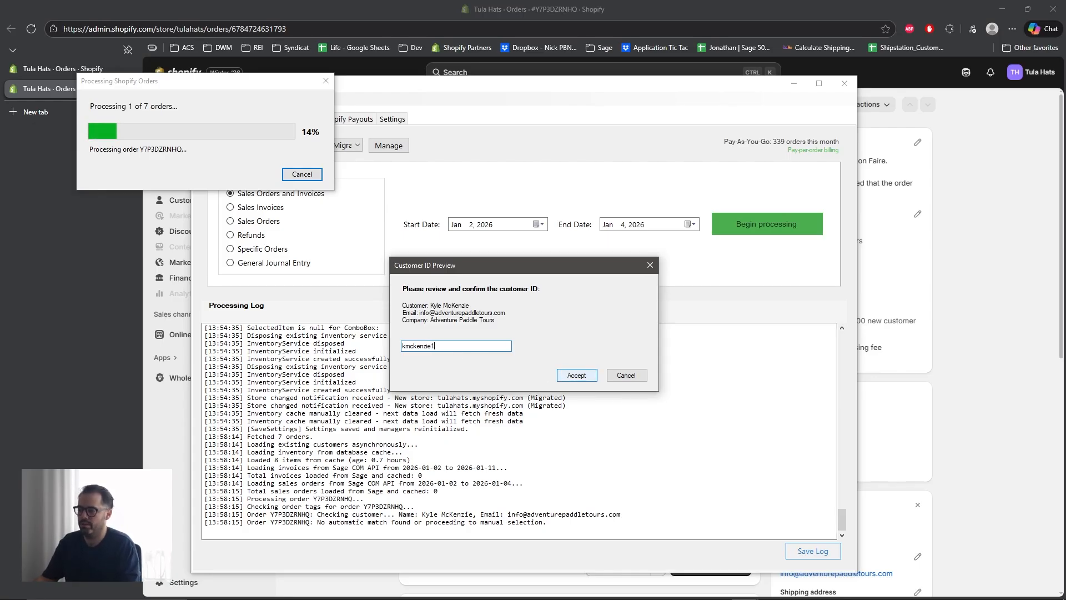
{"action": "left_click", "coordinate": [569, 376]}
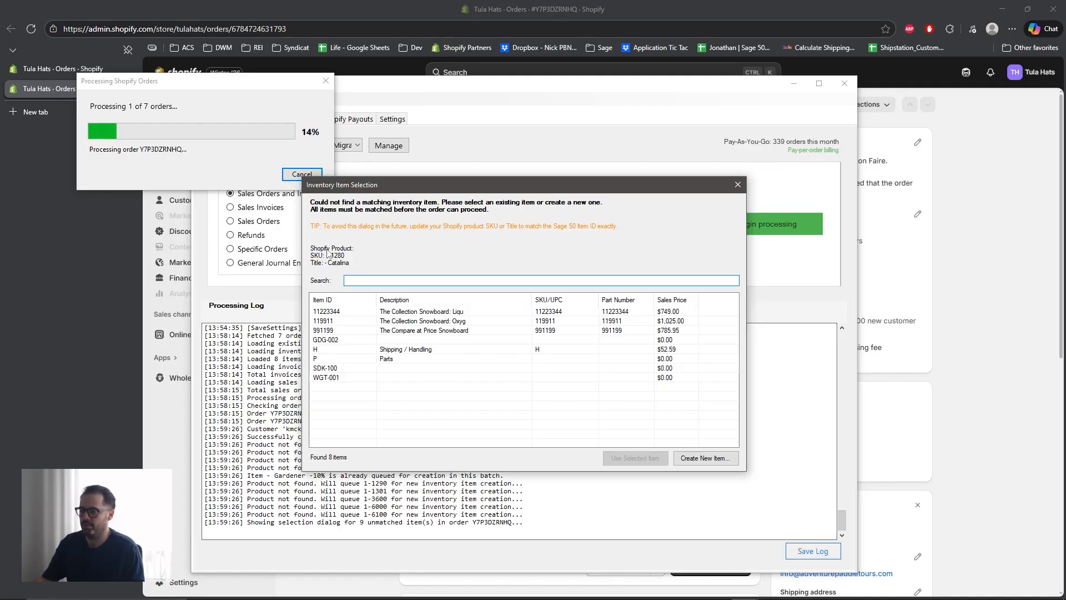
Step: Review existing Sage items 11223344, WGT-001, 991199 and Shipping / Handling as possible matches
{"action": "left_click", "coordinate": [340, 314]}
{"action": "left_click", "coordinate": [340, 377]}
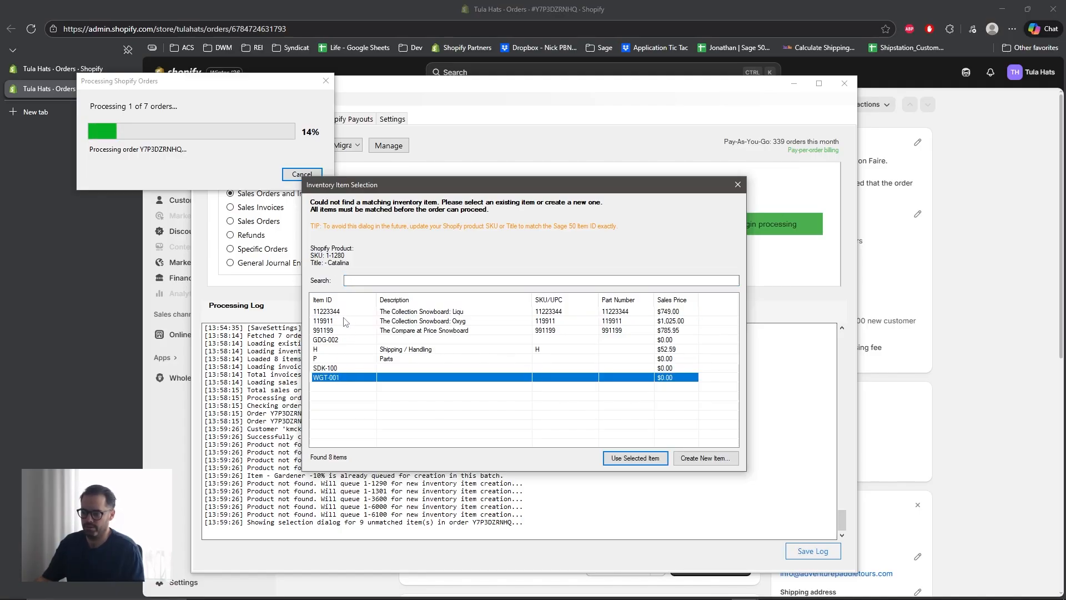
{"action": "left_click", "coordinate": [341, 312]}
{"action": "left_click", "coordinate": [340, 378]}
{"action": "left_click", "coordinate": [340, 312]}
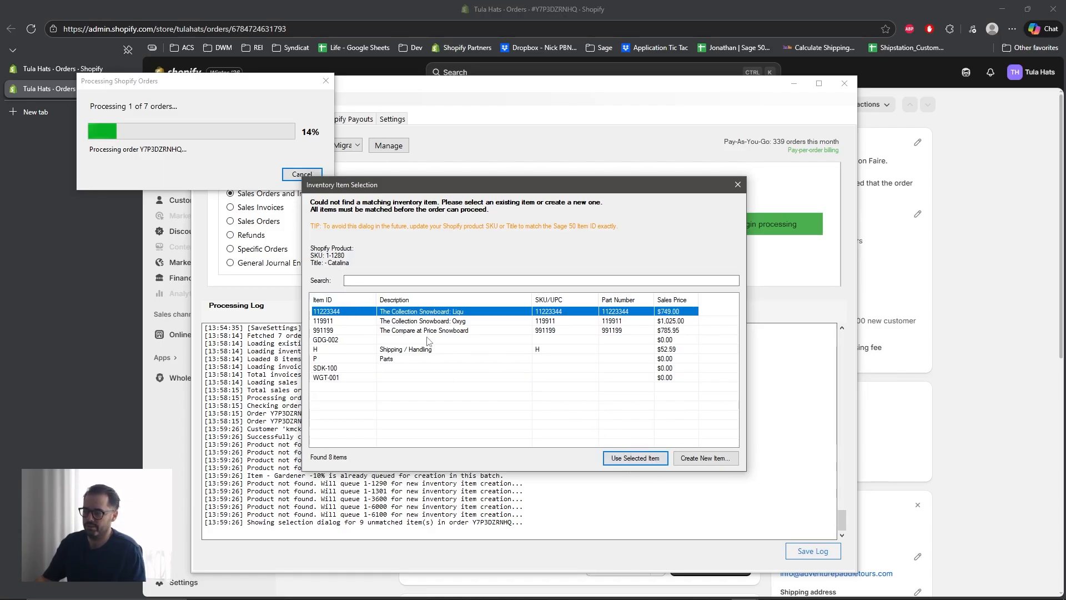
{"action": "left_click", "coordinate": [405, 332]}
{"action": "left_click", "coordinate": [399, 350]}
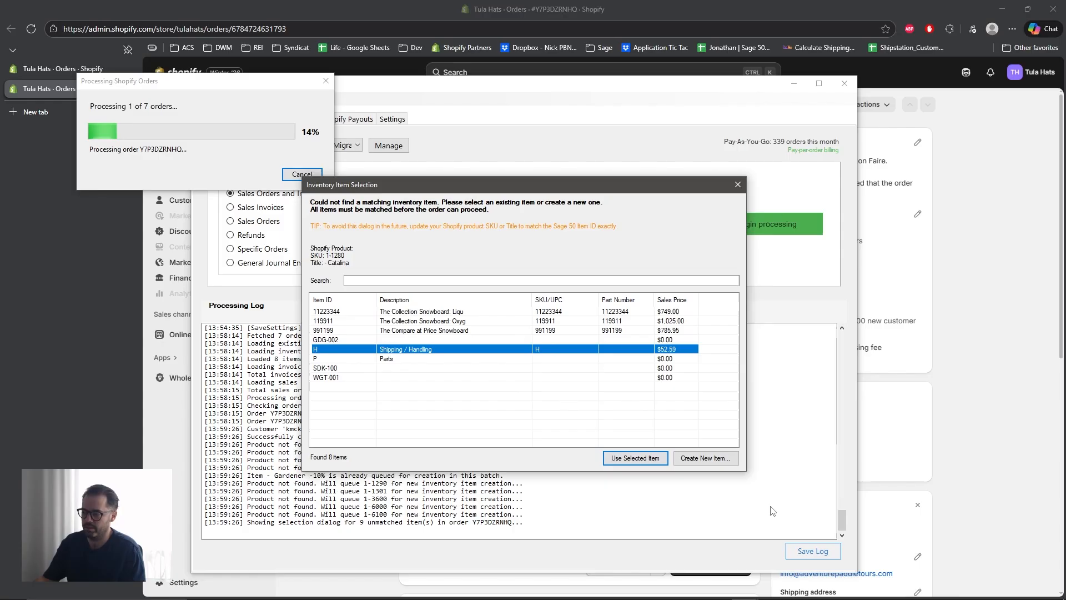
Step: Mark all nine products, Catalina 1-1280 through Outback Lattice 1-6100, as new Sage inventory items
{"action": "left_click", "coordinate": [702, 459]}
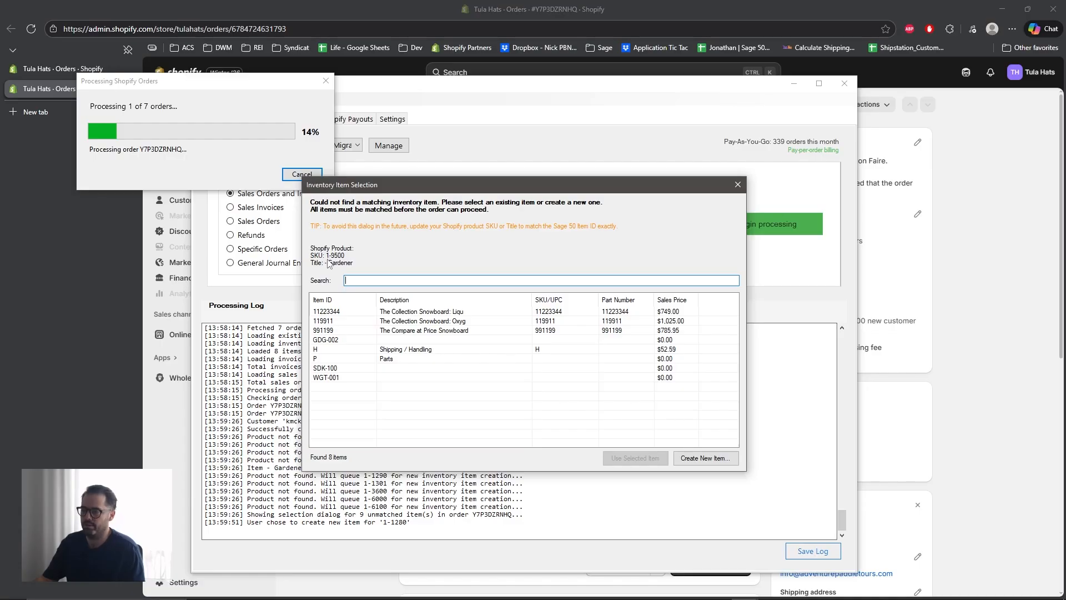
{"action": "left_click", "coordinate": [706, 460]}
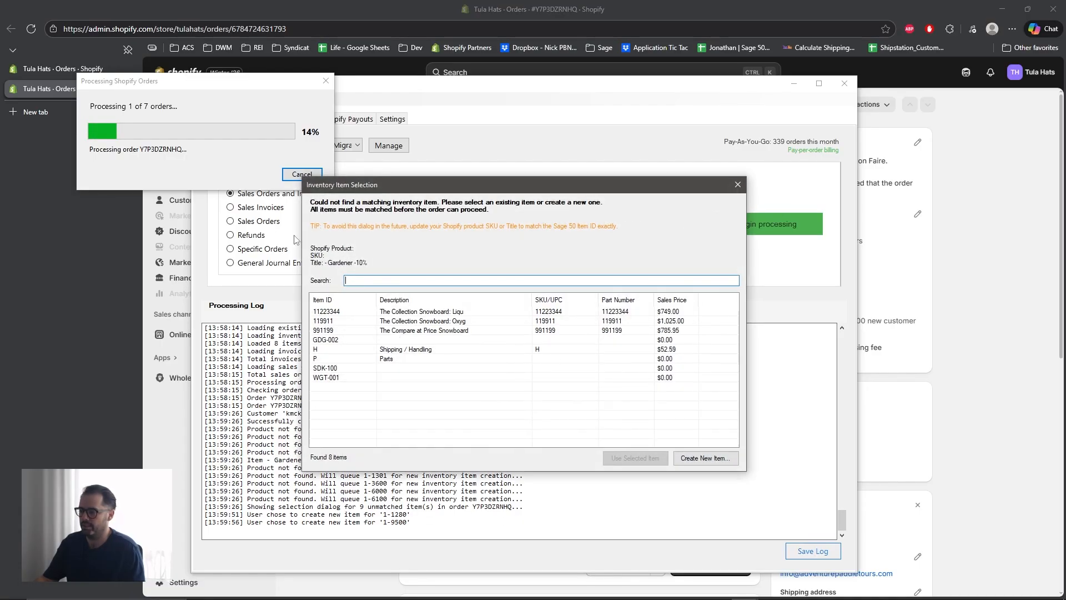
{"action": "left_click", "coordinate": [705, 458]}
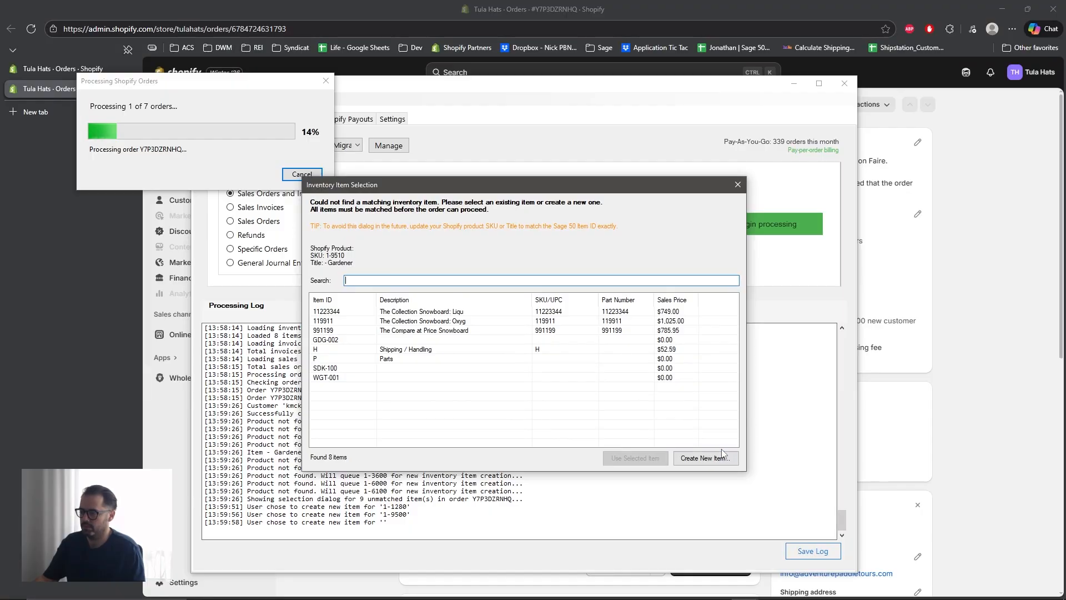
{"action": "left_click", "coordinate": [722, 453]}
{"action": "left_click", "coordinate": [722, 456]}
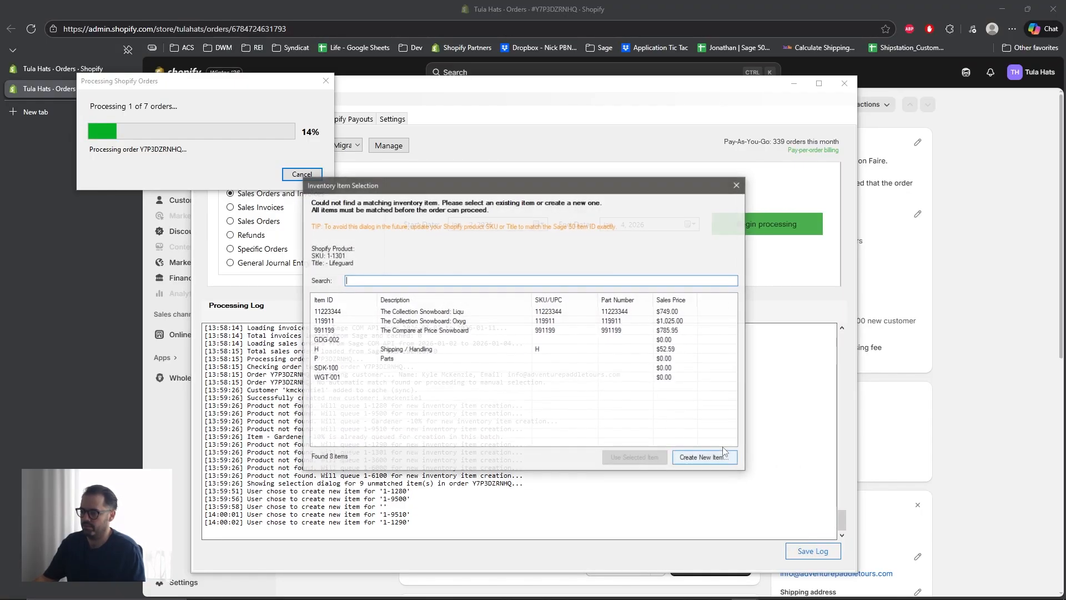
{"action": "left_click", "coordinate": [714, 458]}
{"action": "left_click", "coordinate": [712, 458]}
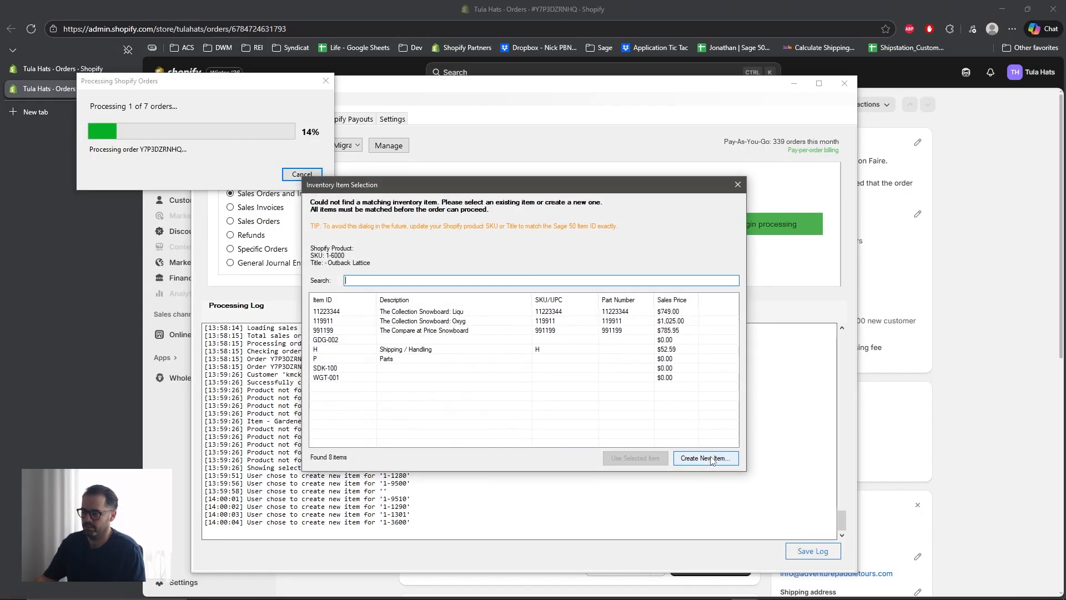
{"action": "left_click", "coordinate": [711, 458]}
{"action": "left_click", "coordinate": [712, 459]}
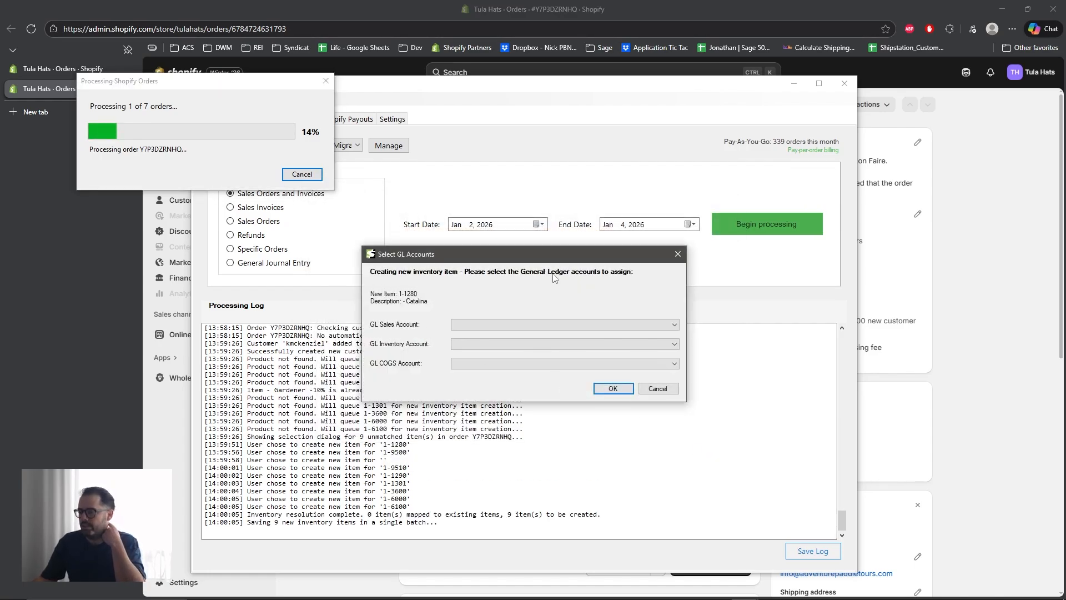
Step: Give item 1-1280 sales account 1100, inventory 1100 and COGS 1150
{"action": "left_click", "coordinate": [465, 325]}
{"action": "left_click", "coordinate": [490, 307]}
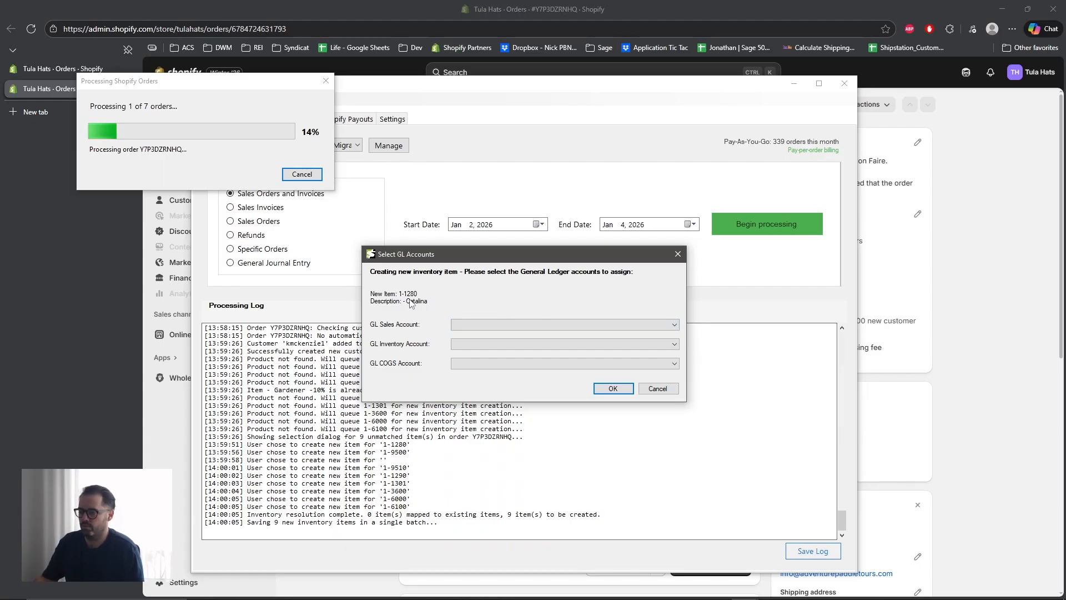
{"action": "left_click", "coordinate": [489, 325]}
{"action": "left_click", "coordinate": [487, 343]}
{"action": "left_click", "coordinate": [486, 343]}
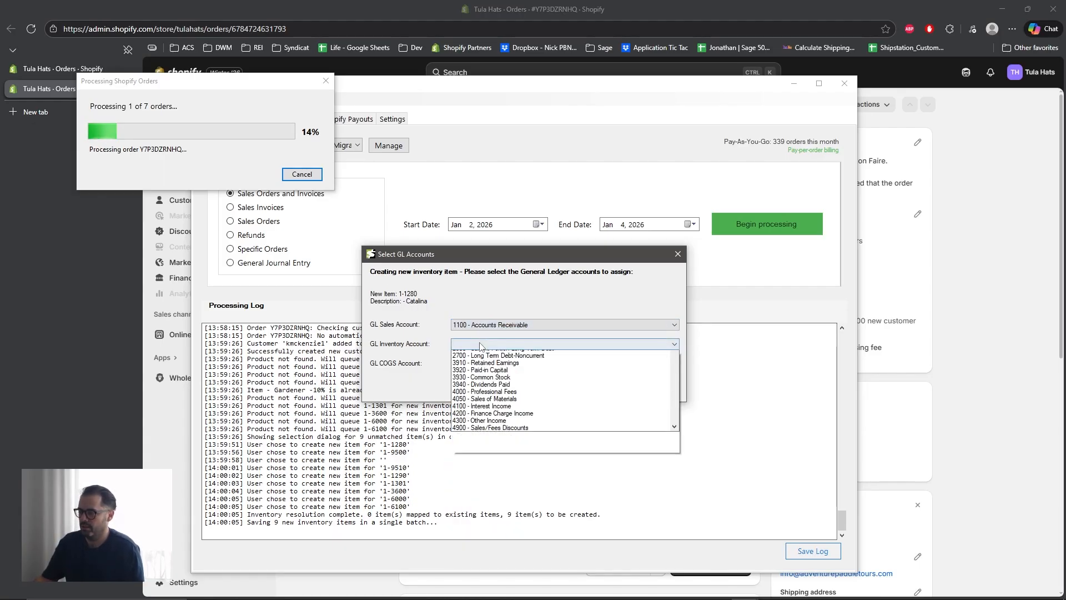
{"action": "left_click", "coordinate": [486, 363]}
{"action": "left_click", "coordinate": [486, 363]}
{"action": "left_click", "coordinate": [472, 387]}
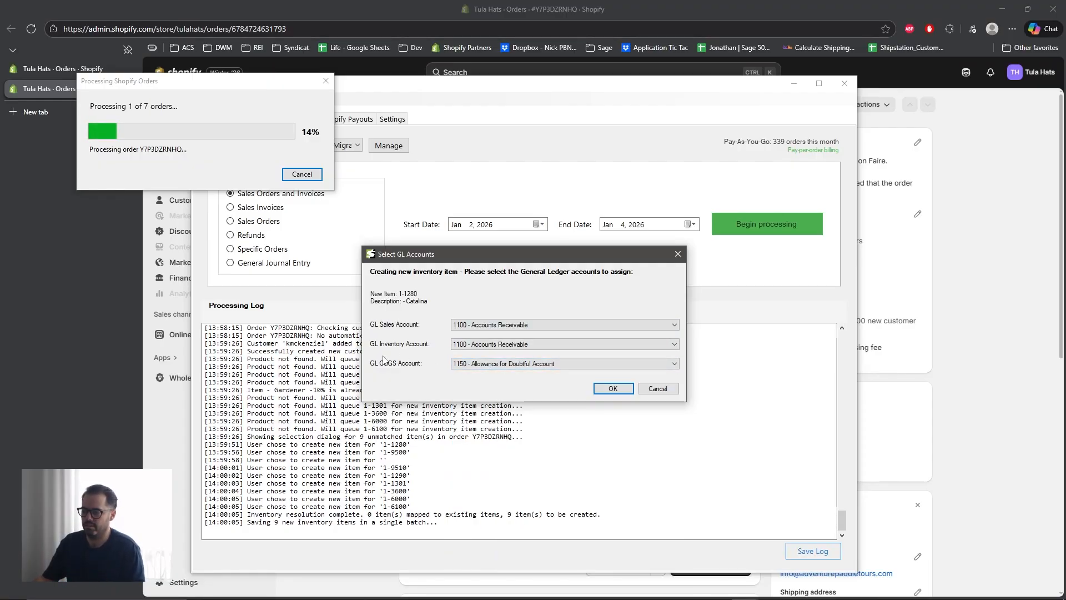
{"action": "left_click", "coordinate": [611, 388]}
Step: Give item 1-9500 sales account 1150, inventory 1020 and COGS 1150
{"action": "left_click", "coordinate": [499, 324]}
{"action": "left_click", "coordinate": [485, 359]}
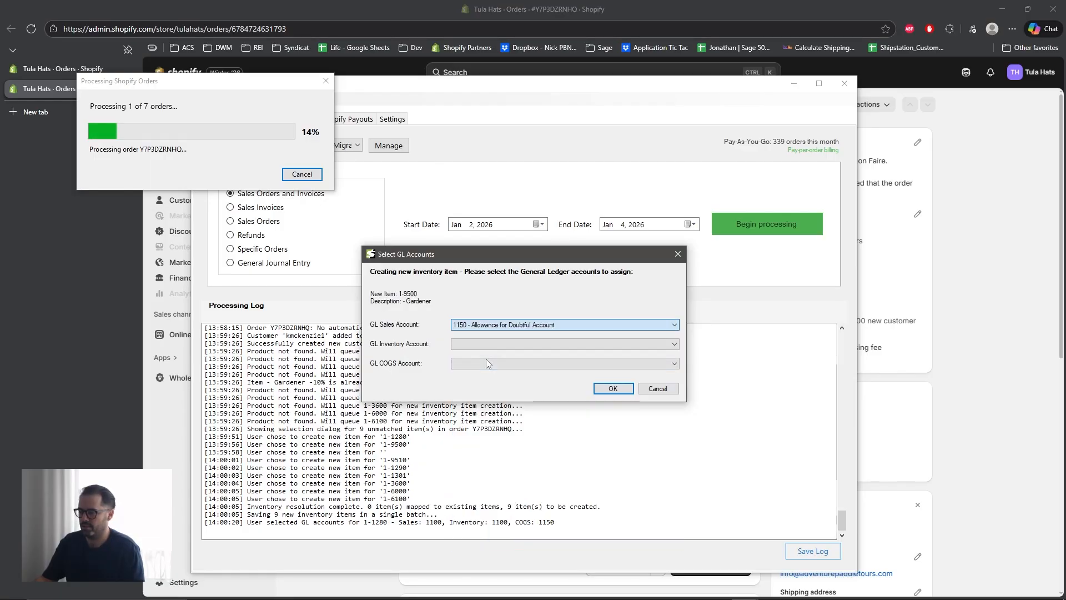
{"action": "left_click", "coordinate": [486, 344]}
{"action": "left_click", "coordinate": [490, 360]}
{"action": "left_click", "coordinate": [489, 363]}
{"action": "left_click", "coordinate": [488, 398]}
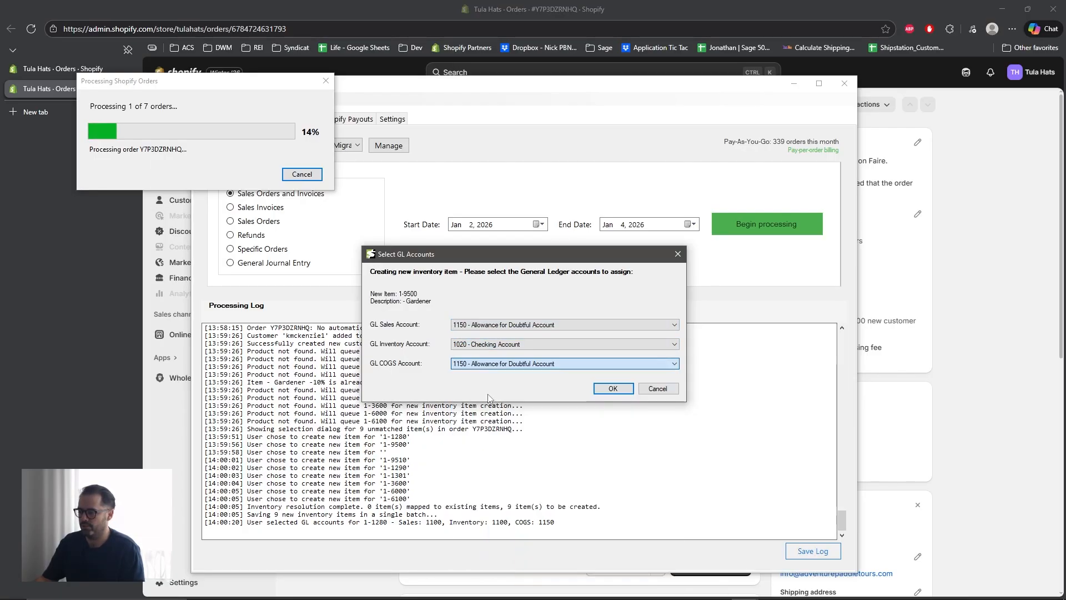
{"action": "left_click", "coordinate": [611, 389]}
Step: Give Gardener -10% sales account 1150, inventory 1100 and COGS 1150
{"action": "left_click", "coordinate": [500, 324]}
{"action": "left_click", "coordinate": [486, 359]}
{"action": "left_click", "coordinate": [489, 344]}
{"action": "left_click", "coordinate": [504, 371]}
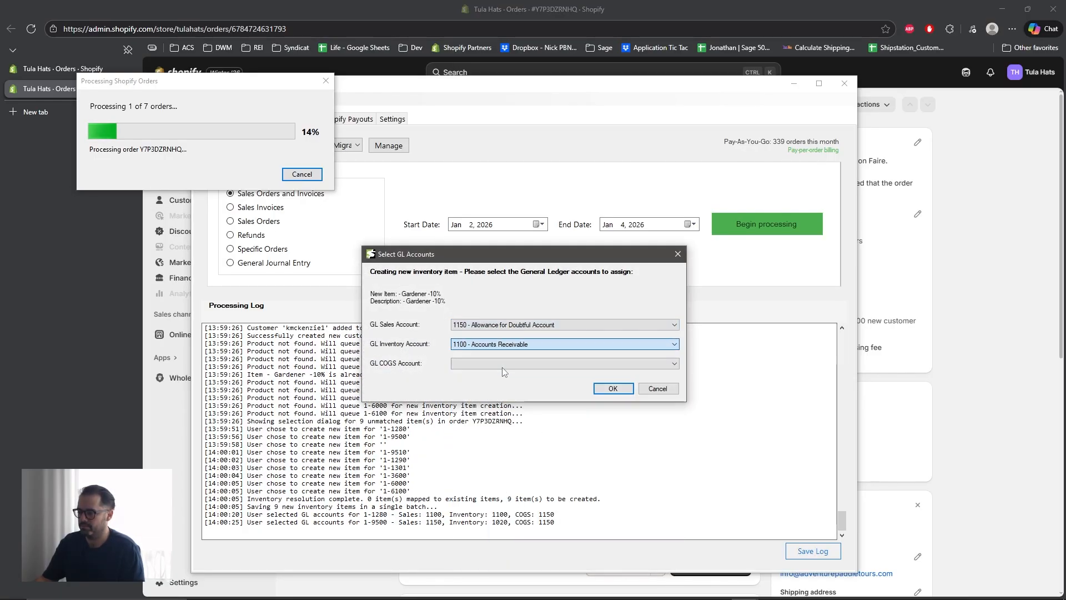
{"action": "left_click", "coordinate": [504, 363]}
{"action": "left_click", "coordinate": [488, 394]}
{"action": "left_click", "coordinate": [612, 388]}
Step: Give item 1-9510 sales account 1100, inventory 1150 and COGS 1150
{"action": "left_click", "coordinate": [493, 324]}
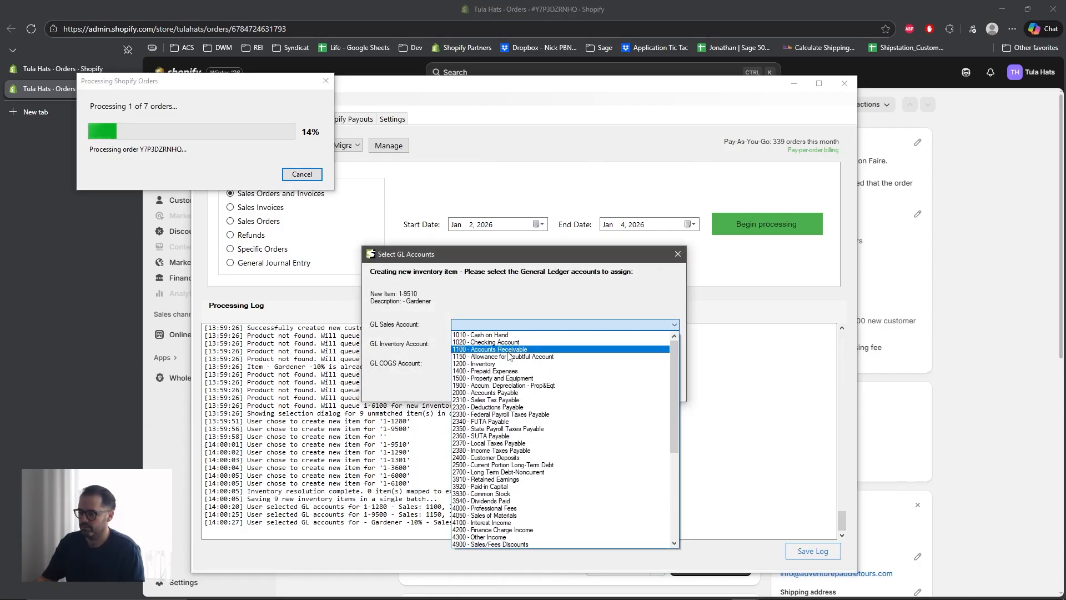
{"action": "left_click", "coordinate": [507, 350]}
{"action": "left_click", "coordinate": [489, 343]}
{"action": "left_click", "coordinate": [494, 376]}
{"action": "left_click", "coordinate": [489, 363]}
{"action": "left_click", "coordinate": [488, 394]}
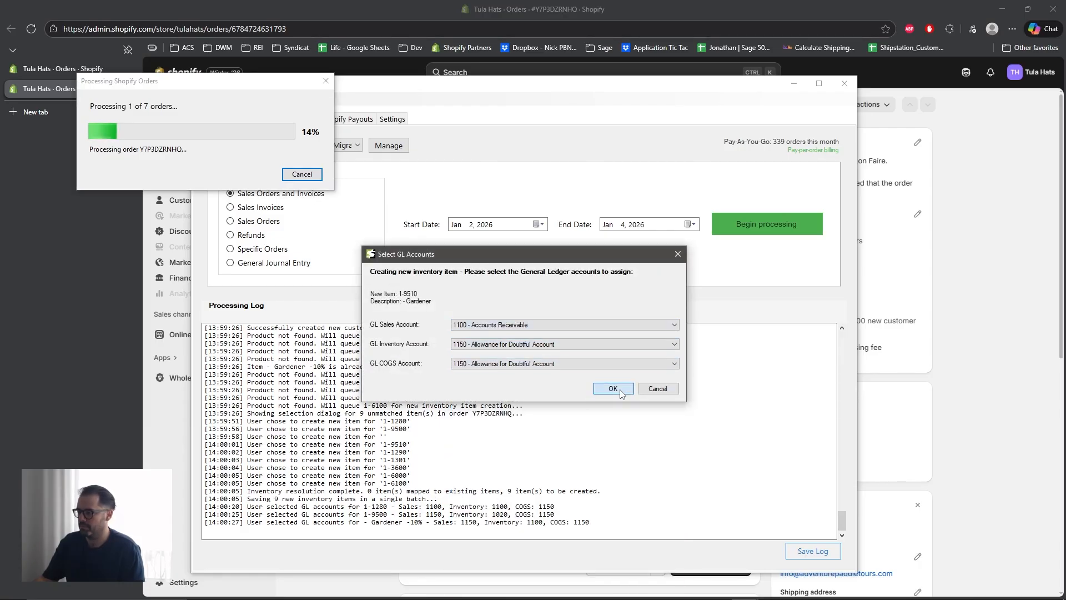
{"action": "left_click", "coordinate": [619, 391]}
Step: Give item 1-1290 account 1150 for sales, inventory and COGS
{"action": "left_click", "coordinate": [499, 324]}
{"action": "left_click", "coordinate": [489, 356]}
{"action": "left_click", "coordinate": [489, 344]}
{"action": "left_click", "coordinate": [488, 374]}
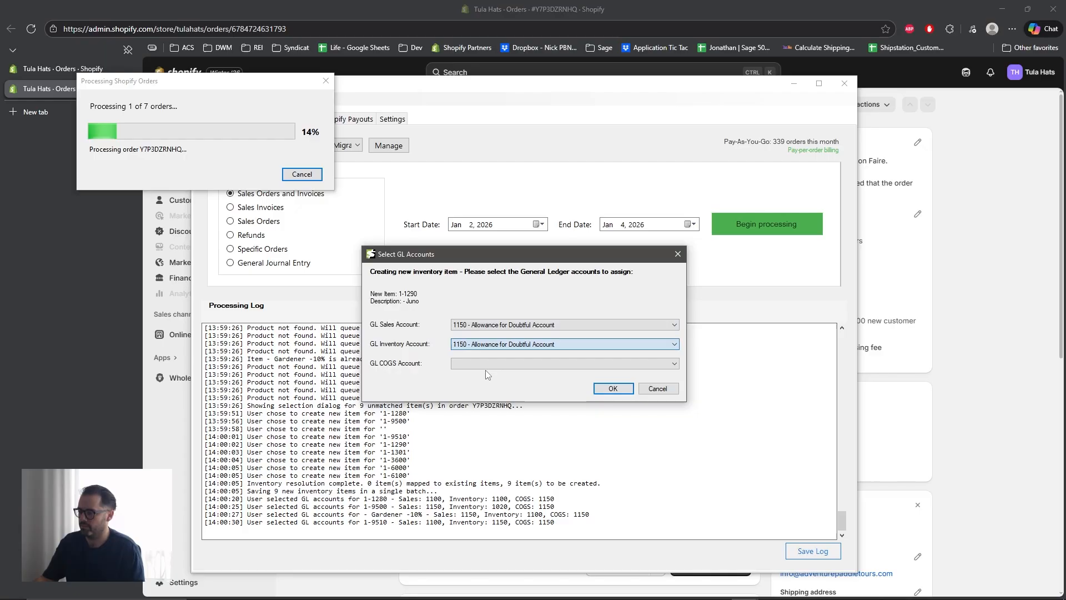
{"action": "left_click", "coordinate": [488, 363]}
{"action": "left_click", "coordinate": [488, 395]}
{"action": "left_click", "coordinate": [613, 388]}
Step: Give item 1-1301 sales account 1020, inventory 1150 and COGS 1100
{"action": "left_click", "coordinate": [503, 325]}
{"action": "left_click", "coordinate": [503, 348]}
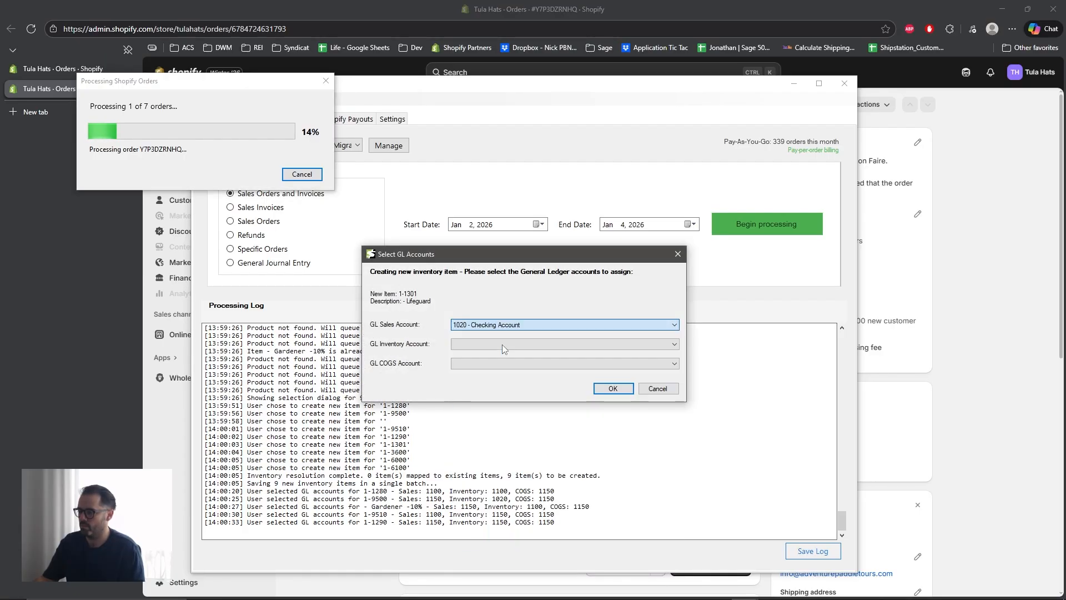
{"action": "left_click", "coordinate": [503, 349]}
{"action": "left_click", "coordinate": [489, 374]}
{"action": "left_click", "coordinate": [489, 363]}
{"action": "left_click", "coordinate": [489, 387]}
{"action": "left_click", "coordinate": [612, 388]}
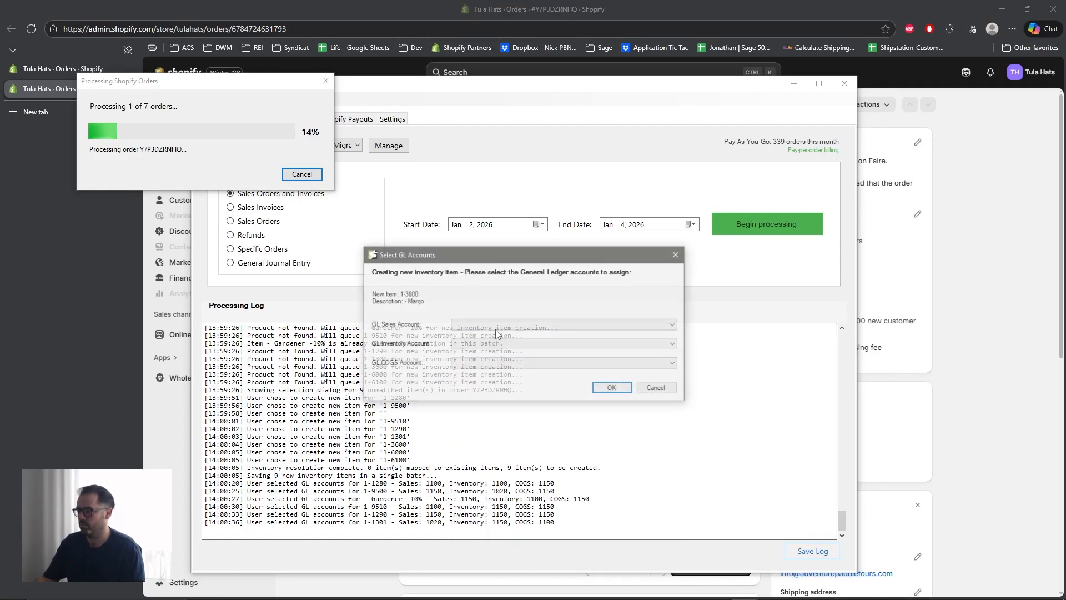
Step: Give item 1-3600 sales account 1200, inventory 1100 and COGS 1100
{"action": "left_click", "coordinate": [499, 325]}
{"action": "left_click", "coordinate": [489, 363]}
{"action": "left_click", "coordinate": [512, 344]}
{"action": "left_click", "coordinate": [489, 367]}
{"action": "left_click", "coordinate": [510, 363]}
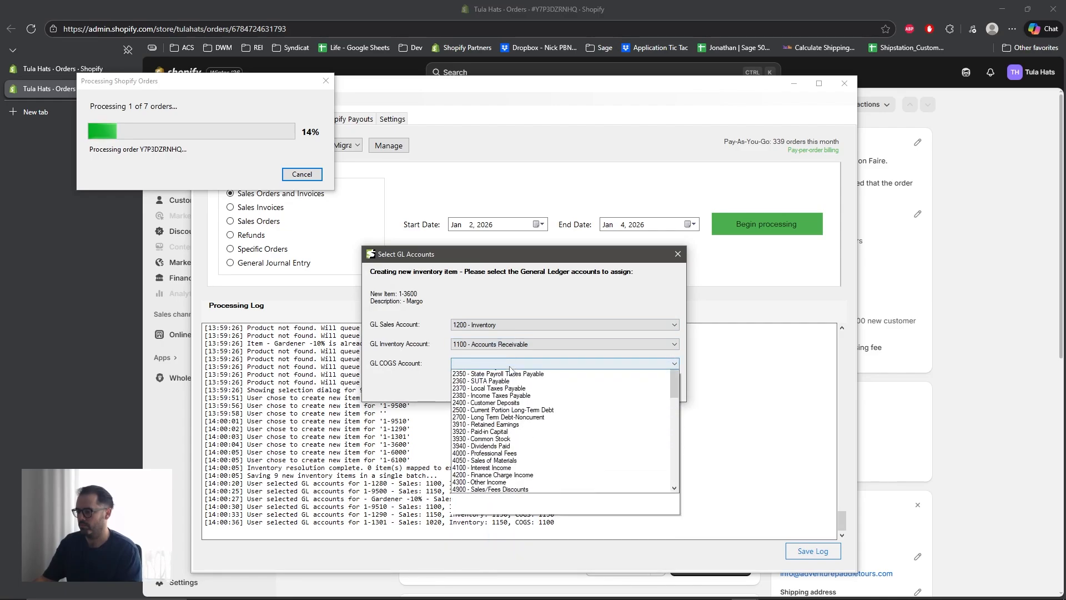
{"action": "left_click", "coordinate": [509, 386]}
{"action": "left_click", "coordinate": [617, 390]}
Step: Give item 1-6000 account 1100 for sales, inventory and COGS
{"action": "left_click", "coordinate": [516, 327]}
{"action": "left_click", "coordinate": [511, 347]}
{"action": "left_click", "coordinate": [510, 346]}
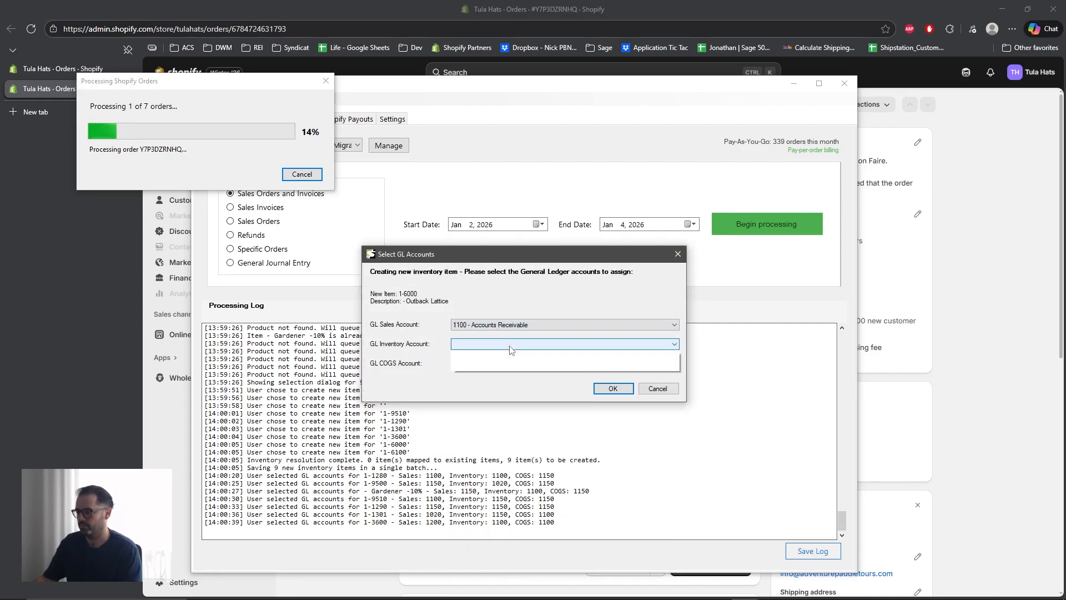
{"action": "left_click", "coordinate": [500, 366]}
{"action": "left_click", "coordinate": [510, 363]}
{"action": "left_click", "coordinate": [510, 386]}
{"action": "left_click", "coordinate": [612, 388]}
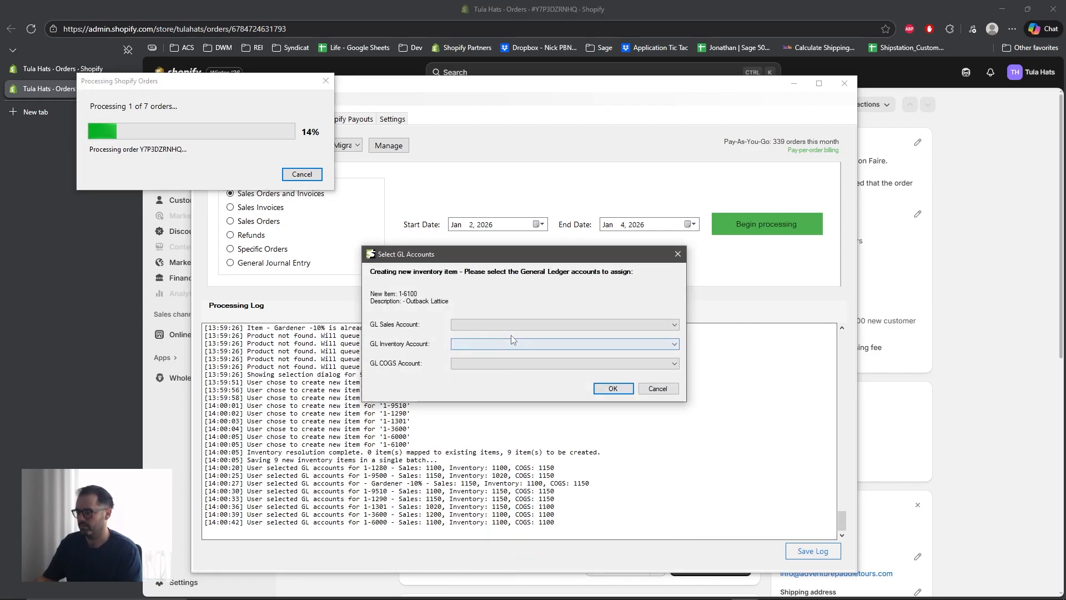
Step: Give item 1-6100 sales account 1100, inventory 1200 and COGS 1100, finishing the first order
{"action": "left_click", "coordinate": [511, 324]}
{"action": "left_click", "coordinate": [500, 349]}
{"action": "left_click", "coordinate": [511, 344]}
{"action": "left_click", "coordinate": [499, 383]}
{"action": "left_click", "coordinate": [500, 363]}
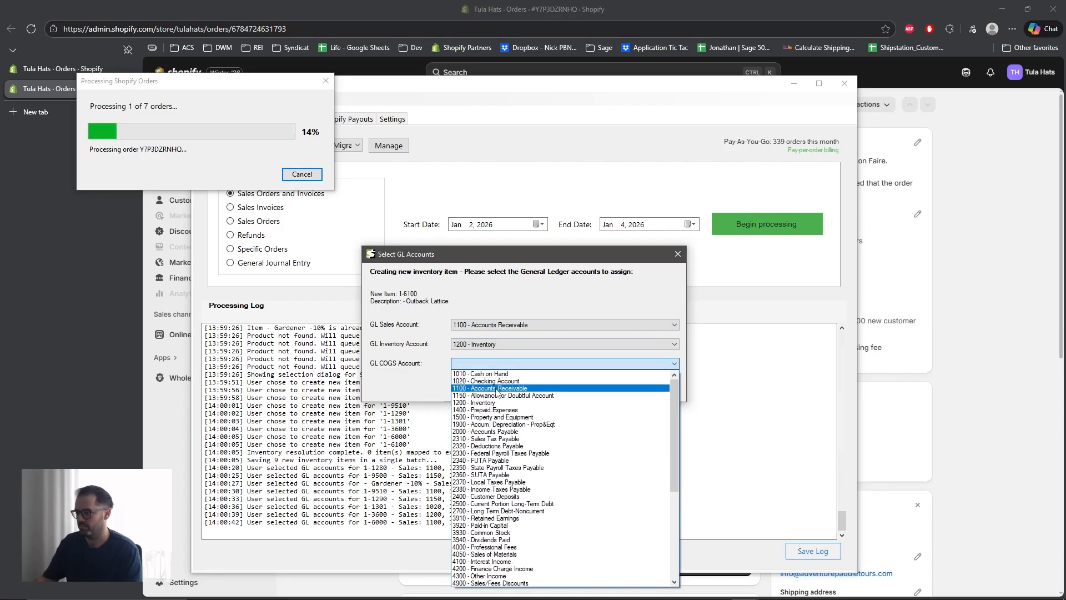
{"action": "left_click", "coordinate": [498, 389]}
{"action": "left_click", "coordinate": [613, 389]}
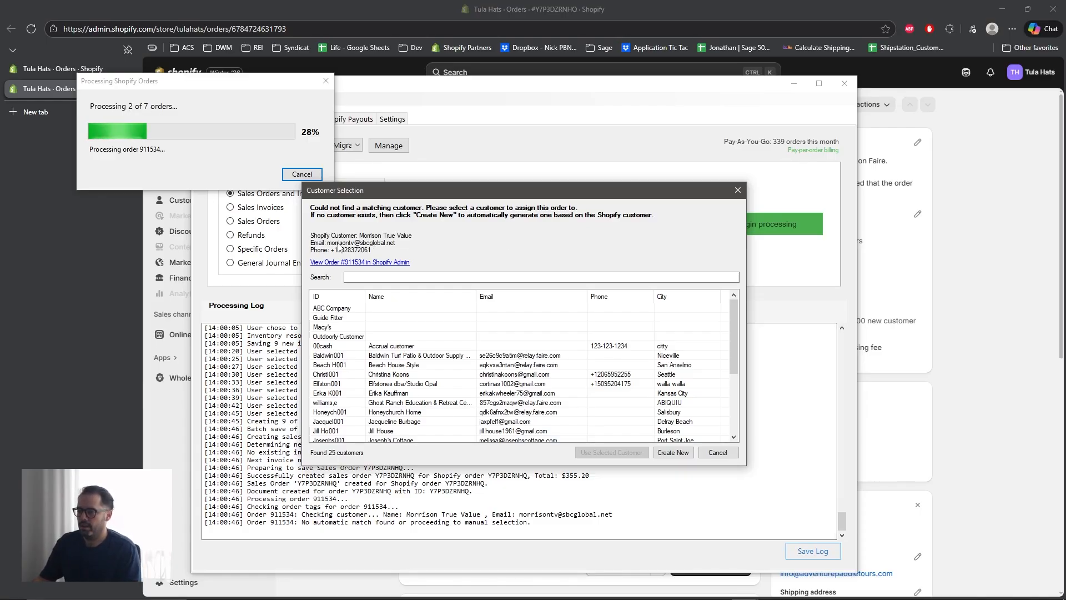
Step: Assign ABC Company as the customer and map SKU 1-9200 to Catalina item 1-1280
{"action": "left_click", "coordinate": [336, 309]}
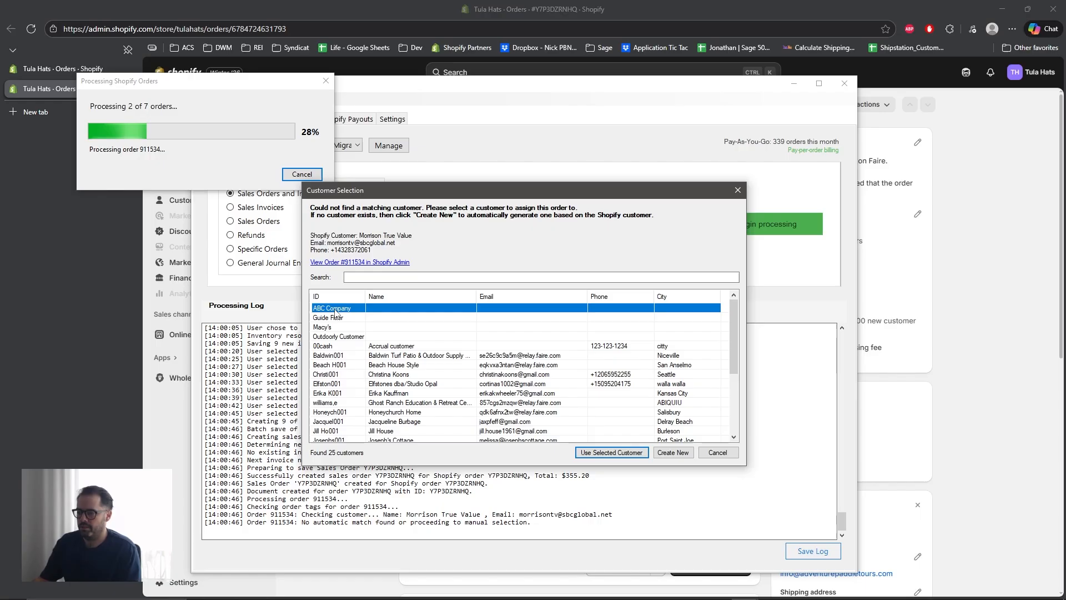
{"action": "left_click", "coordinate": [624, 453]}
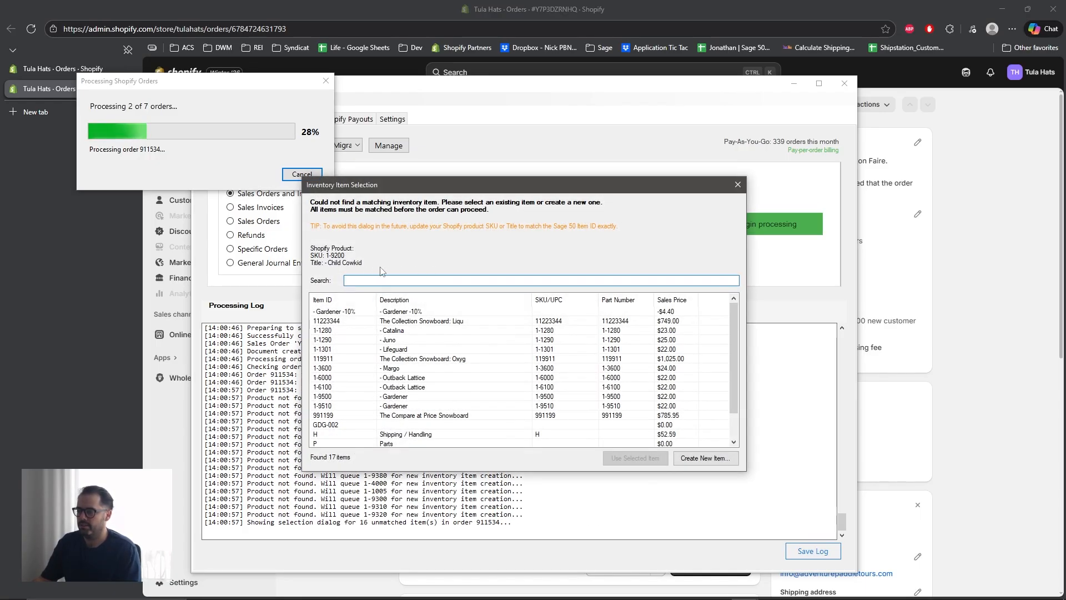
{"action": "left_click", "coordinate": [326, 312]}
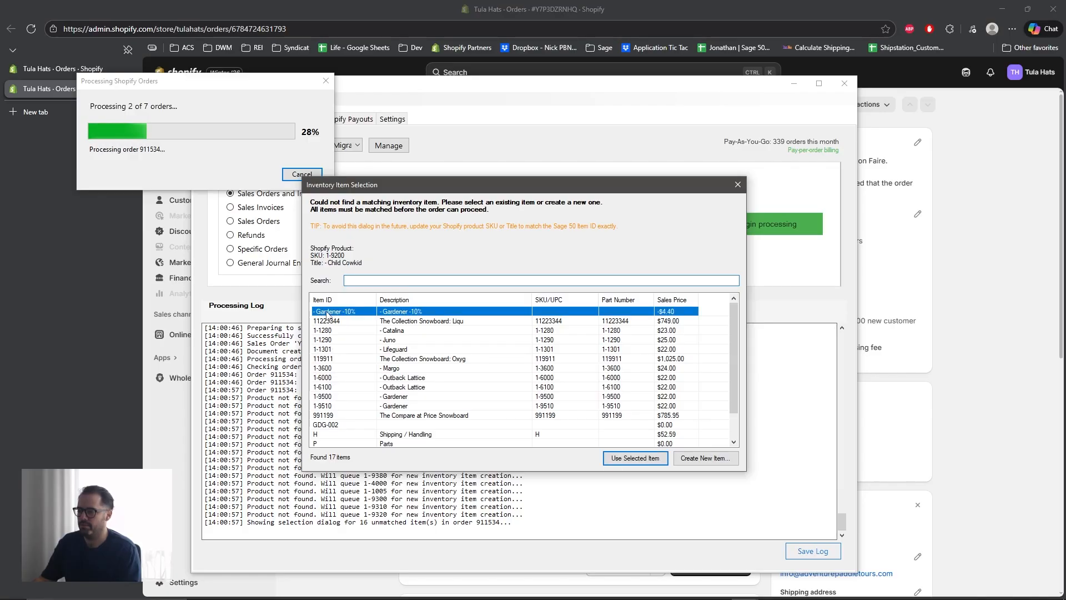
{"action": "left_click", "coordinate": [326, 331]}
{"action": "left_click", "coordinate": [643, 460]}
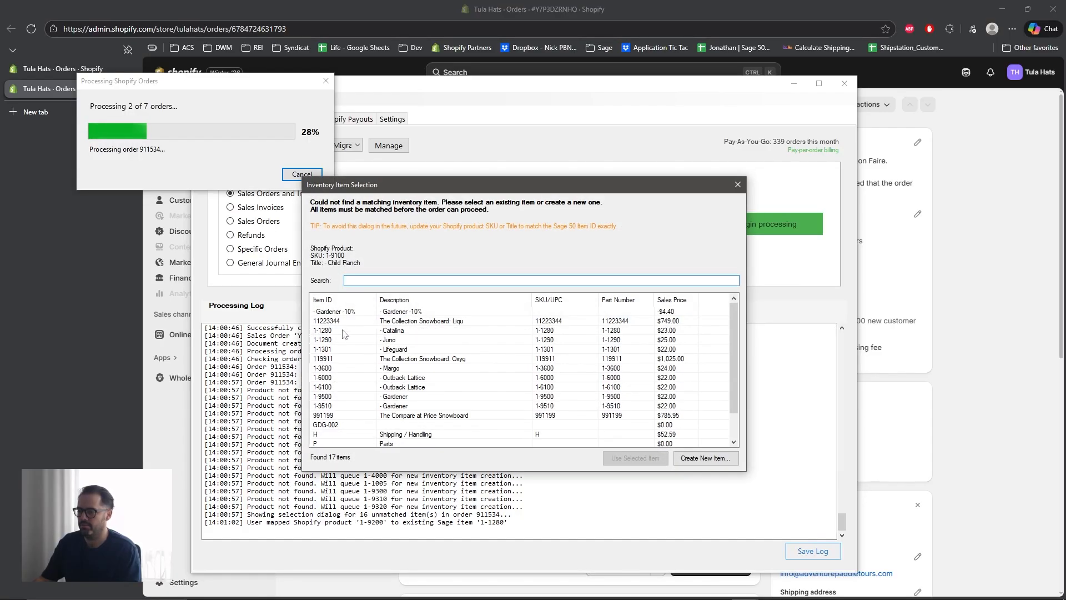
Step: Map SKUs 1-9100→1-1280, 1-1130→1-1290, 1-9520 and 1-1302→1-3600, 1-5000→1-6000
{"action": "left_click", "coordinate": [643, 461]}
{"action": "left_click", "coordinate": [400, 340]}
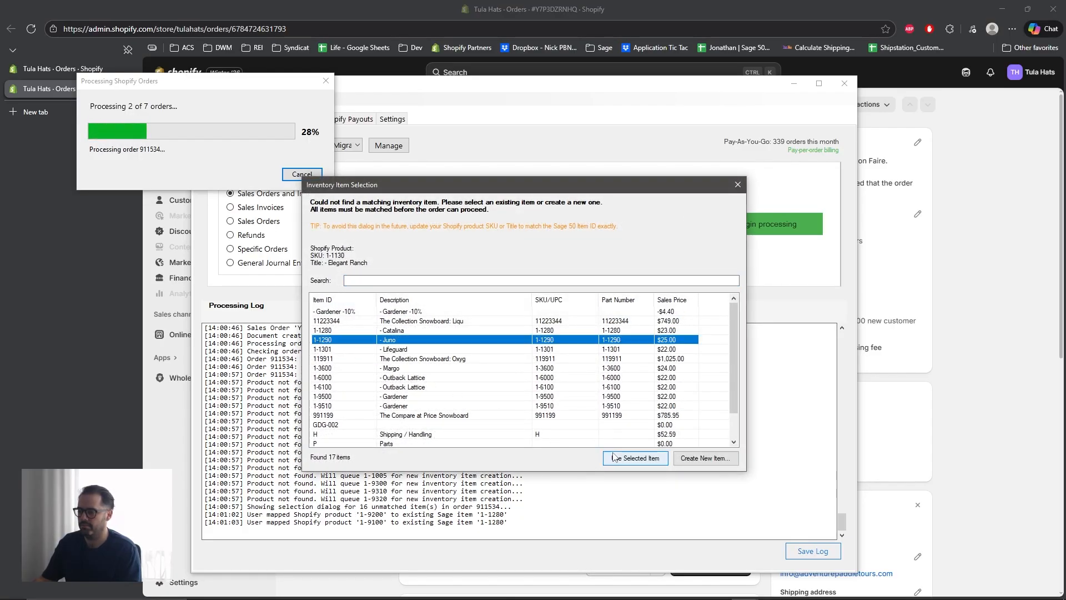
{"action": "left_click", "coordinate": [633, 458]}
{"action": "left_click", "coordinate": [400, 367]}
{"action": "left_click", "coordinate": [613, 461]}
{"action": "left_click", "coordinate": [399, 367]}
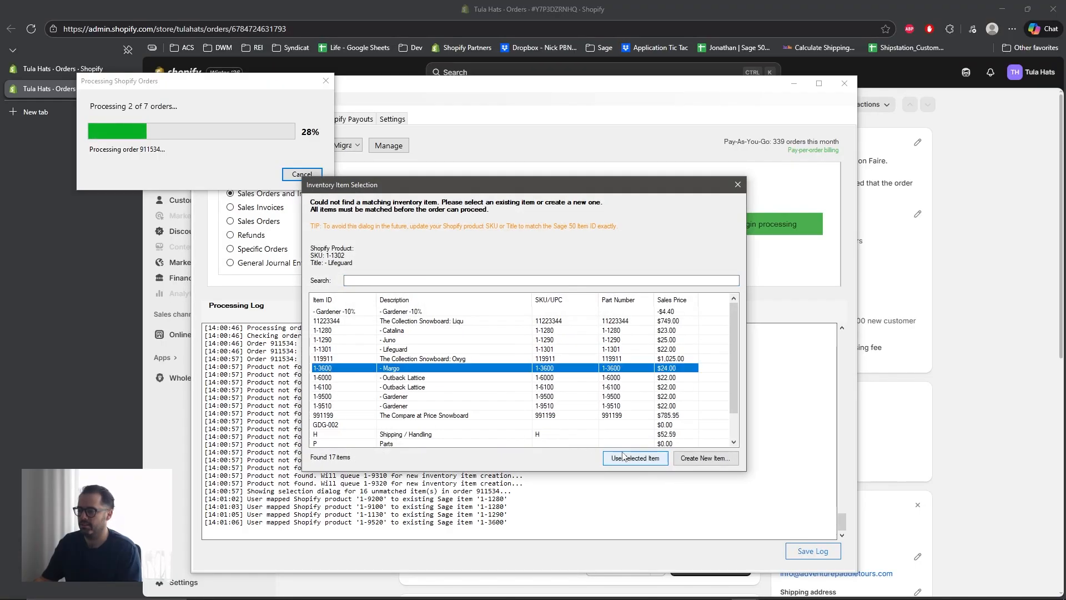
{"action": "left_click", "coordinate": [633, 459]}
{"action": "left_click", "coordinate": [400, 377]}
{"action": "left_click", "coordinate": [643, 461]}
Step: Map 1-5100→1-6000, 1-5200→1-6100, 1-9350/1-9380→1-3600, 1-9370→119911, 1-4000/1-1005→1-6000
{"action": "left_click", "coordinate": [400, 377]}
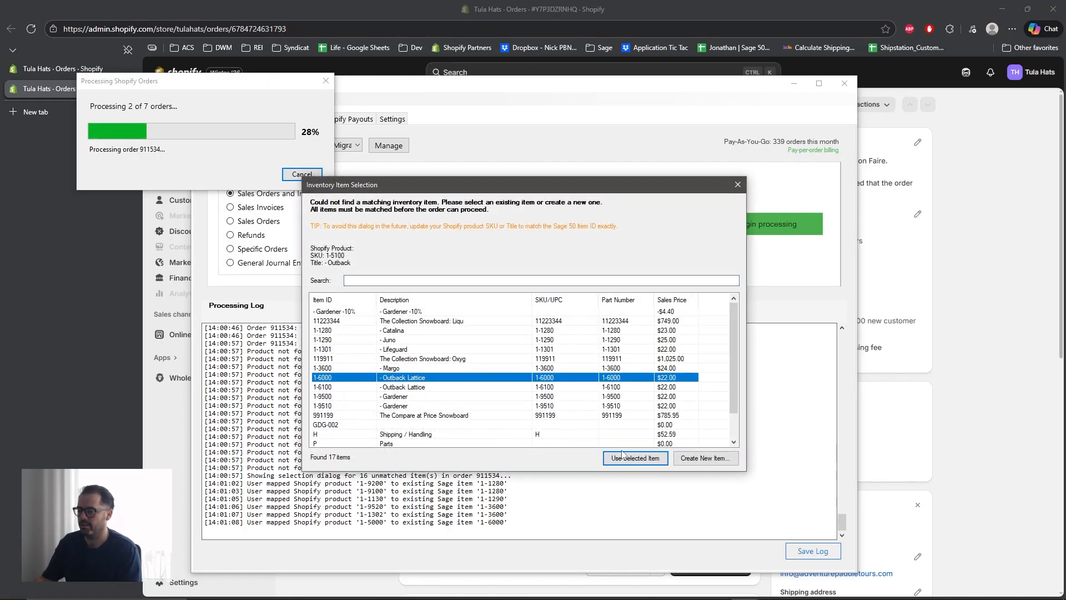
{"action": "left_click", "coordinate": [633, 459]}
{"action": "left_click", "coordinate": [400, 386]}
{"action": "left_click", "coordinate": [633, 459]}
{"action": "left_click", "coordinate": [399, 367]}
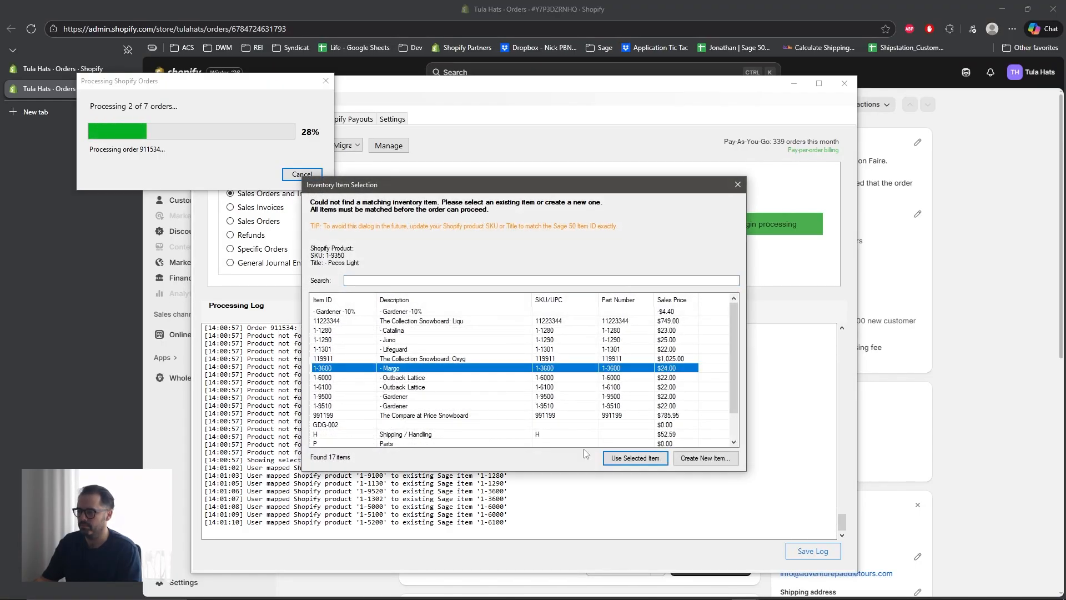
{"action": "left_click", "coordinate": [633, 458]}
{"action": "left_click", "coordinate": [633, 459]}
{"action": "left_click", "coordinate": [399, 368]}
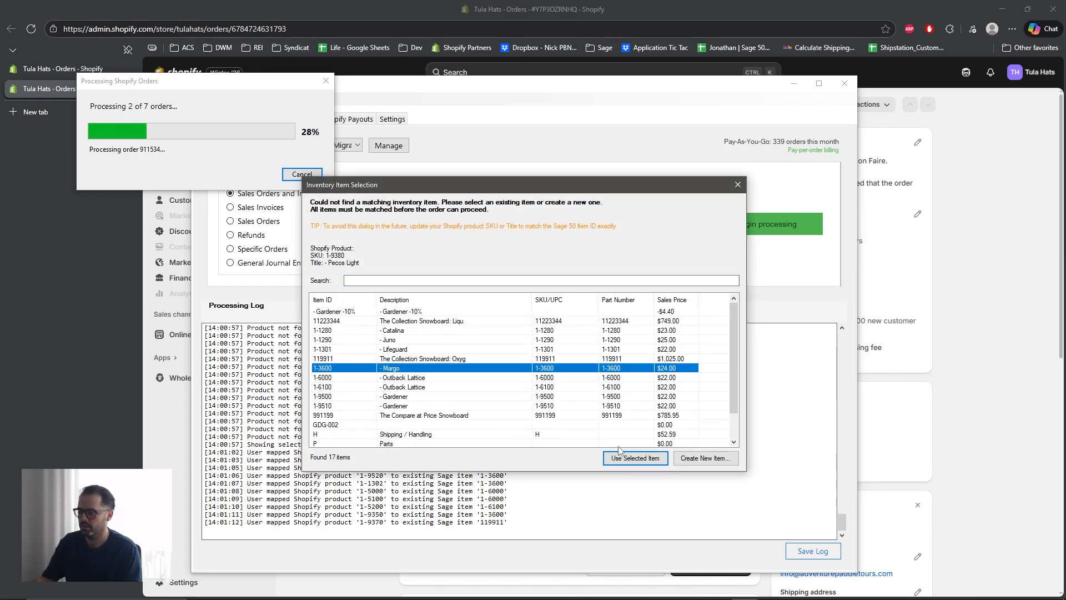
{"action": "left_click", "coordinate": [634, 459]}
{"action": "left_click", "coordinate": [400, 377]}
{"action": "left_click", "coordinate": [633, 459]}
Step: Map SKU 1-9300 to item 1-9500, and SKUs 1-9310 and 1-9320 to item 1-9510
{"action": "left_click", "coordinate": [578, 377]}
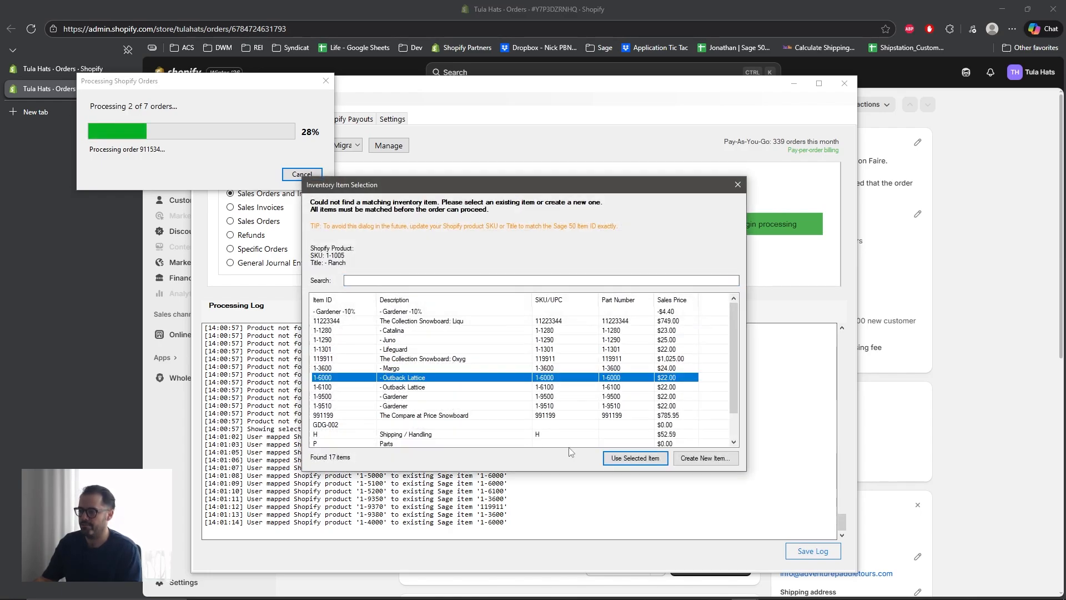
{"action": "left_click", "coordinate": [633, 458]}
{"action": "left_click", "coordinate": [577, 396]}
{"action": "left_click", "coordinate": [627, 458]}
{"action": "left_click", "coordinate": [566, 406]}
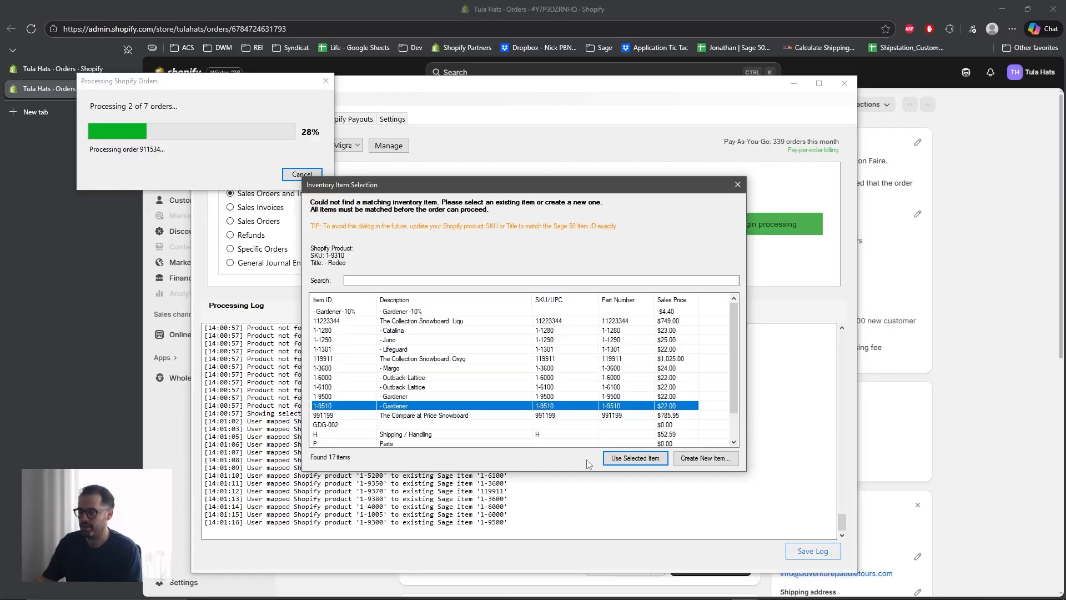
{"action": "left_click", "coordinate": [627, 458]}
{"action": "left_click", "coordinate": [560, 406]}
{"action": "left_click", "coordinate": [634, 458]}
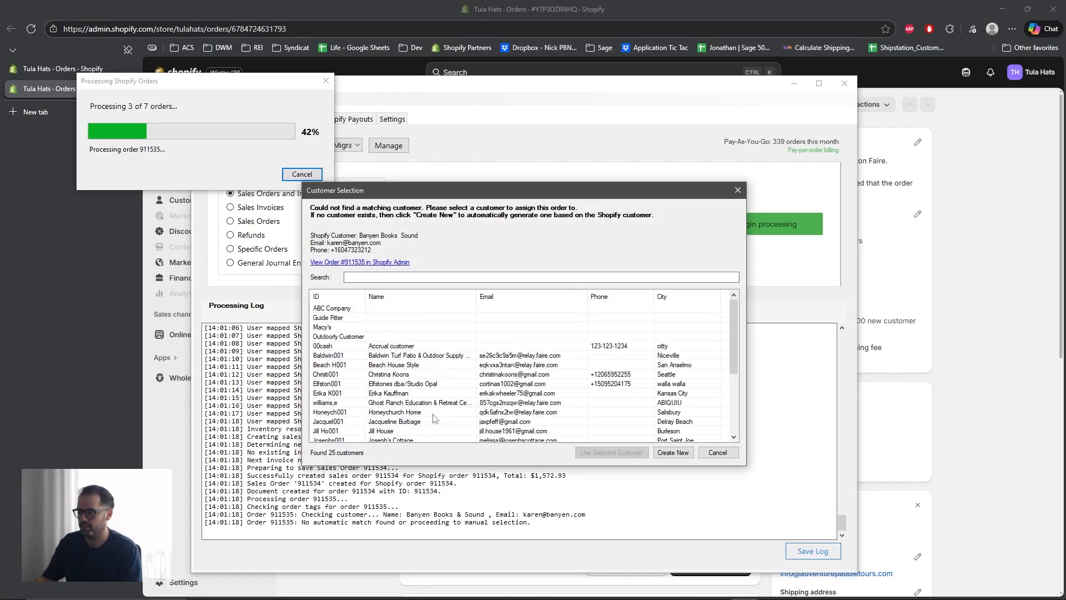
Step: Create a new customer with the proposed ID for order 911535 and new items for its SKUs
{"action": "left_click", "coordinate": [671, 453]}
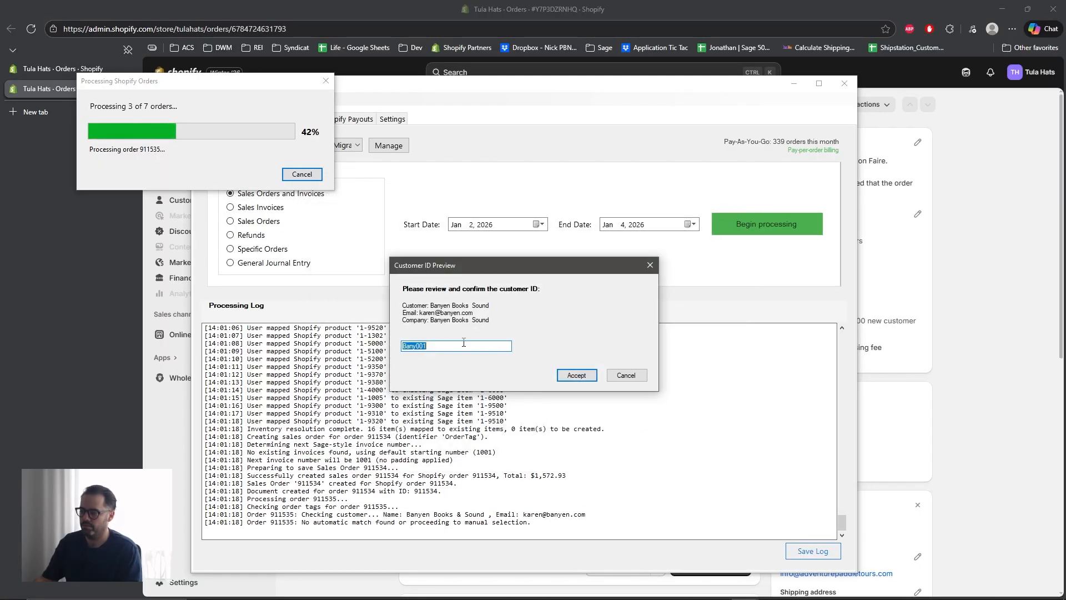
{"action": "left_click", "coordinate": [585, 378]}
{"action": "left_click", "coordinate": [712, 458]}
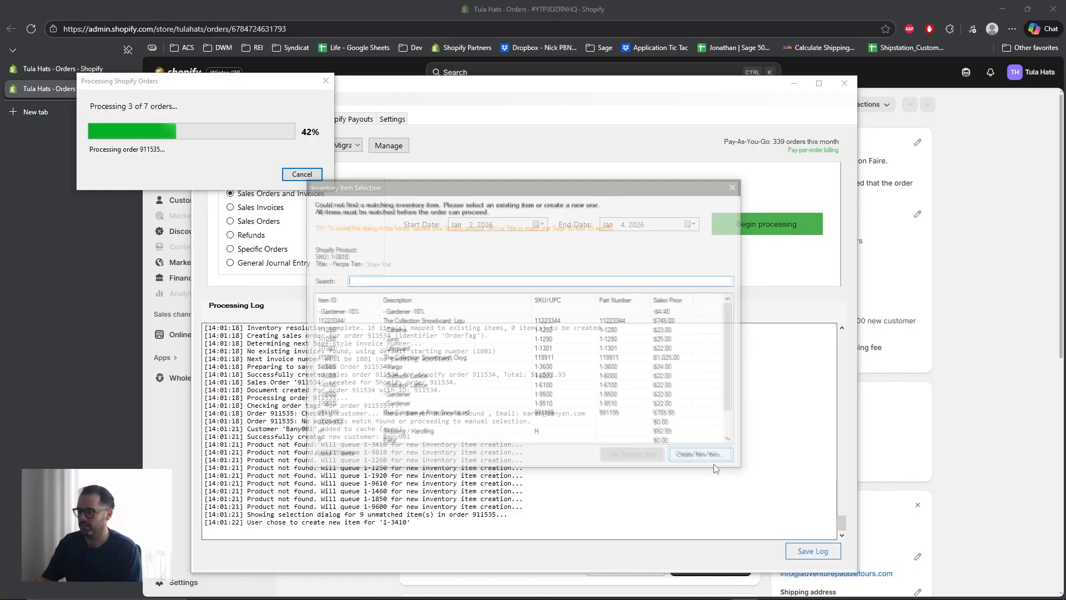
{"action": "left_click", "coordinate": [711, 457]}
{"action": "left_click", "coordinate": [712, 457]}
{"action": "left_click", "coordinate": [712, 458]}
{"action": "left_click", "coordinate": [712, 458]}
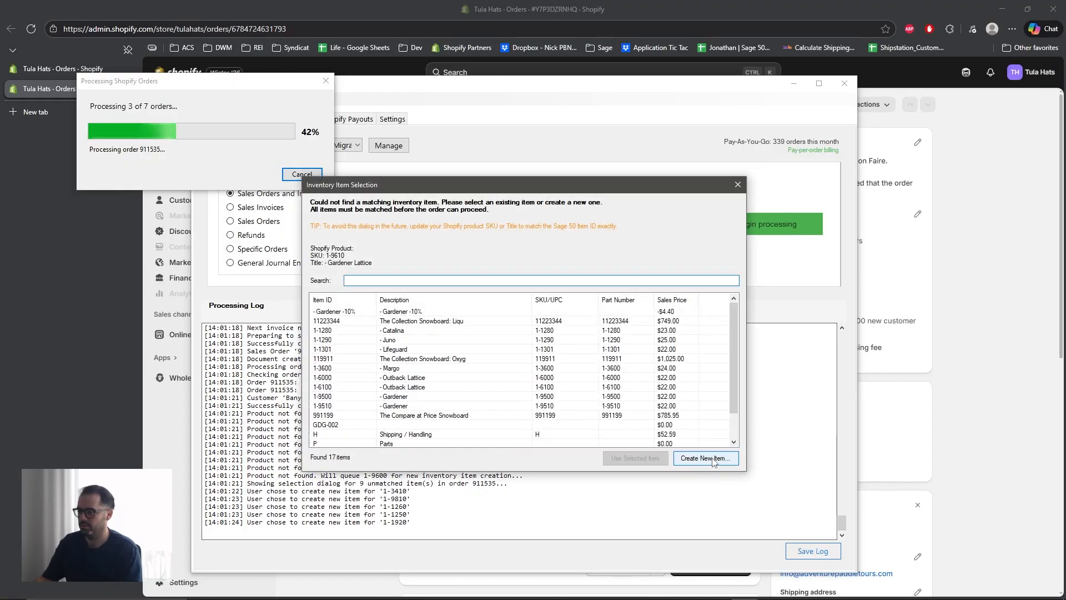
{"action": "left_click", "coordinate": [712, 457]}
{"action": "left_click", "coordinate": [712, 457]}
{"action": "left_click", "coordinate": [712, 458]}
{"action": "left_click", "coordinate": [712, 457]}
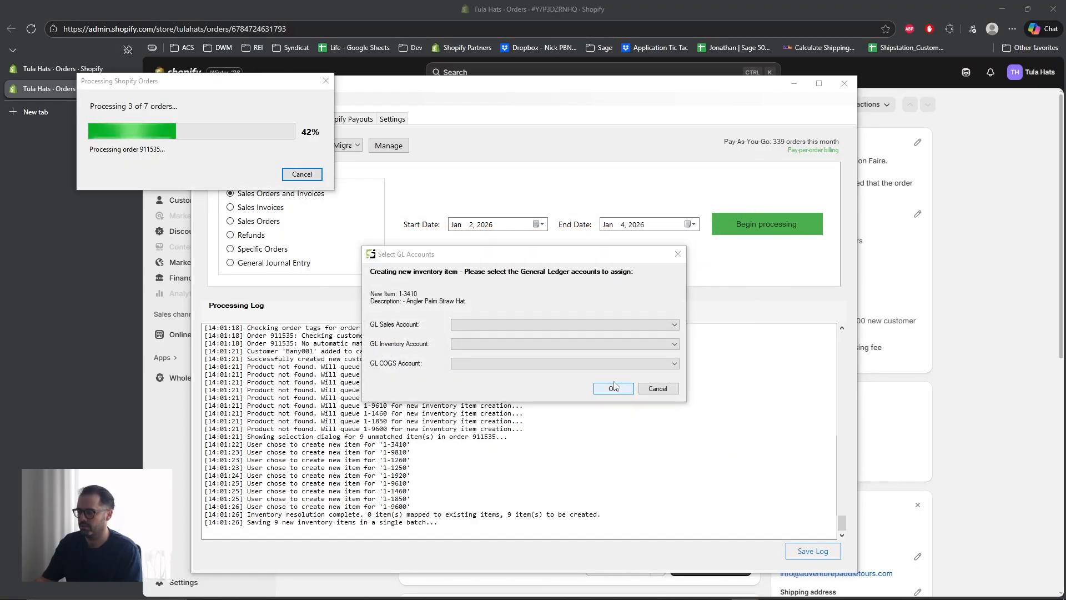
Step: Give item 1-3410 sales account 1100, inventory 1150 and COGS 1200
{"action": "left_click", "coordinate": [528, 324]}
{"action": "left_click", "coordinate": [519, 348]}
{"action": "left_click", "coordinate": [510, 344]}
{"action": "left_click", "coordinate": [500, 376]}
{"action": "left_click", "coordinate": [515, 364]}
{"action": "left_click", "coordinate": [519, 401]}
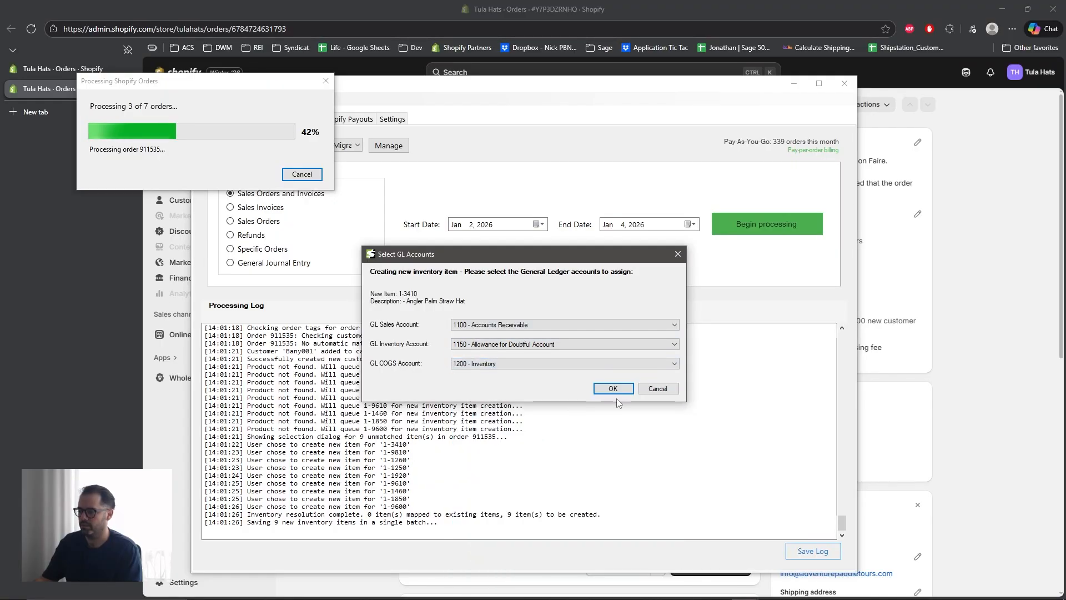
{"action": "left_click", "coordinate": [615, 391]}
{"action": "left_click", "coordinate": [489, 325]}
Step: Give item 1-9810 sales account 1150, inventory 1150 and COGS 1200
{"action": "left_click", "coordinate": [505, 358]}
{"action": "left_click", "coordinate": [507, 346]}
{"action": "left_click", "coordinate": [502, 377]}
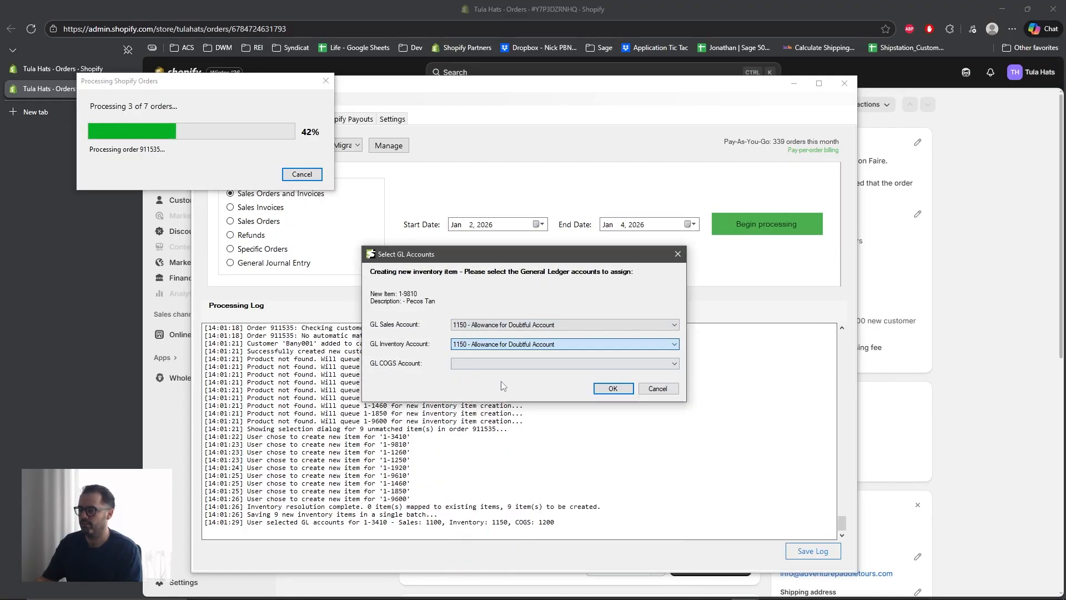
{"action": "left_click", "coordinate": [503, 364]}
{"action": "left_click", "coordinate": [516, 401]}
{"action": "left_click", "coordinate": [614, 389]}
Step: Give item 1-1260 sales account 1200, inventory 1200 and COGS 1150
{"action": "left_click", "coordinate": [514, 324]}
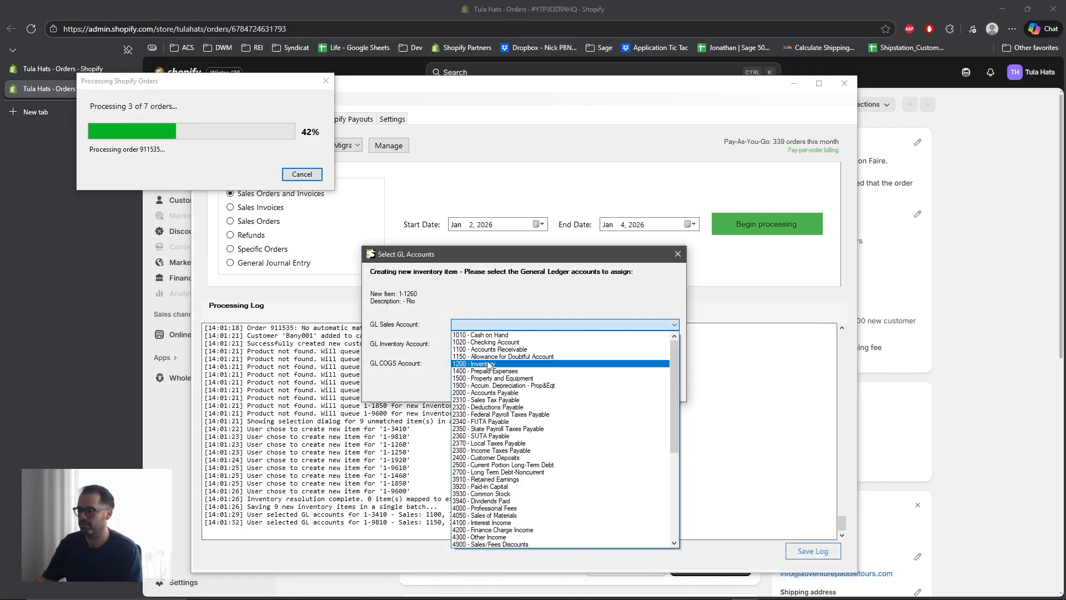
{"action": "left_click", "coordinate": [488, 363]}
{"action": "left_click", "coordinate": [507, 344]}
{"action": "left_click", "coordinate": [504, 375]}
{"action": "left_click", "coordinate": [505, 364]}
{"action": "left_click", "coordinate": [503, 392]}
{"action": "left_click", "coordinate": [611, 387]}
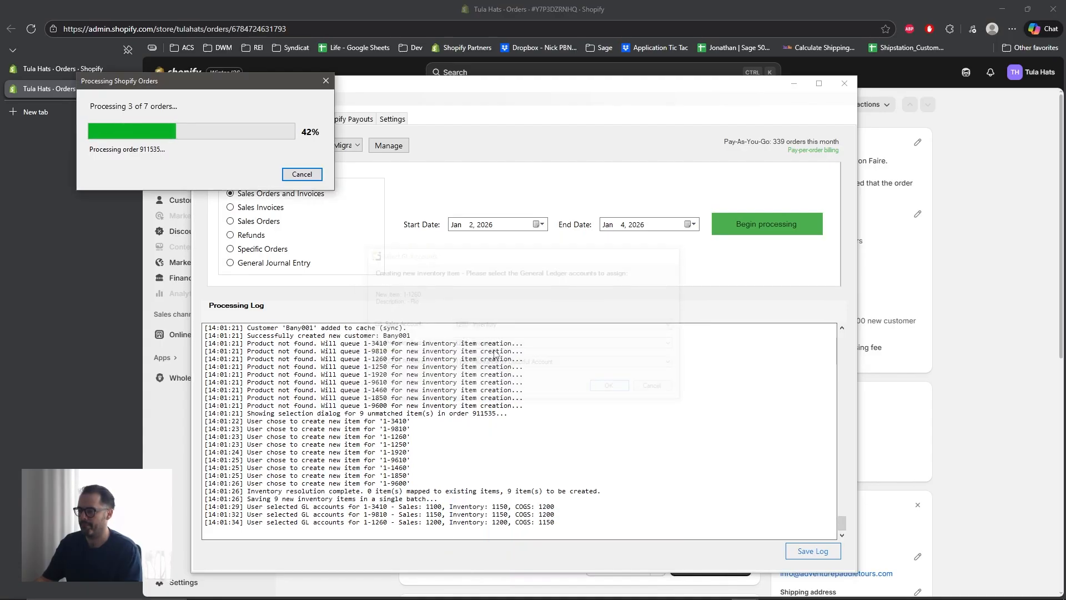
Step: Give item 1-1250 sales account 1100, inventory 1150 and COGS 1150
{"action": "left_click", "coordinate": [500, 325]}
{"action": "left_click", "coordinate": [508, 349]}
{"action": "left_click", "coordinate": [506, 344]}
{"action": "left_click", "coordinate": [504, 375]}
{"action": "left_click", "coordinate": [505, 363]}
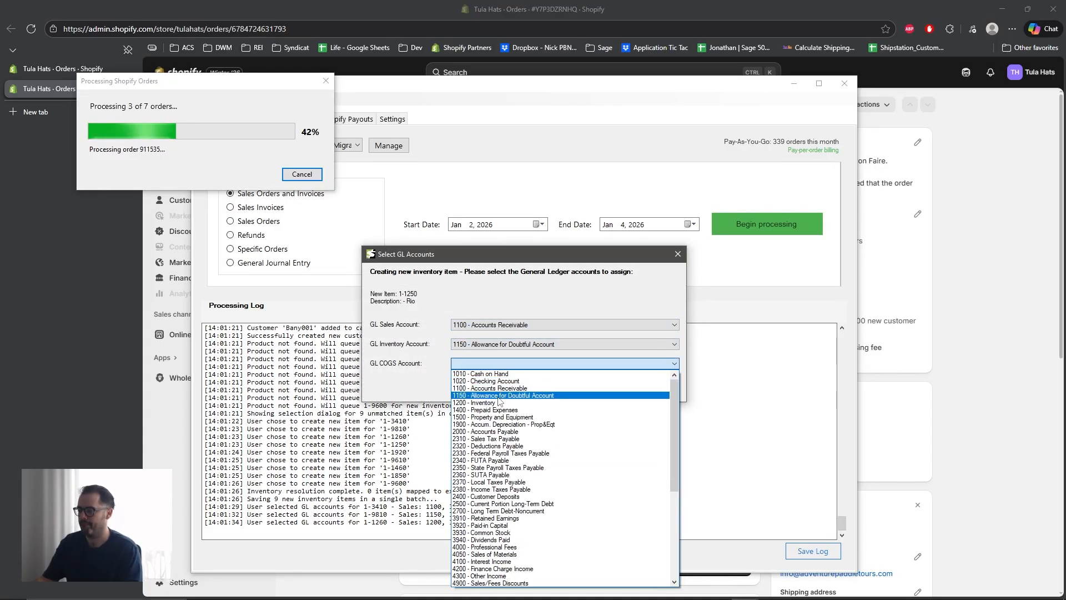
{"action": "left_click", "coordinate": [500, 395]}
{"action": "left_click", "coordinate": [615, 388]}
Step: Give item 1-1920 sales account 1150, inventory 1150 and COGS 1200
{"action": "left_click", "coordinate": [491, 325]}
{"action": "left_click", "coordinate": [500, 348]}
{"action": "left_click", "coordinate": [490, 344]}
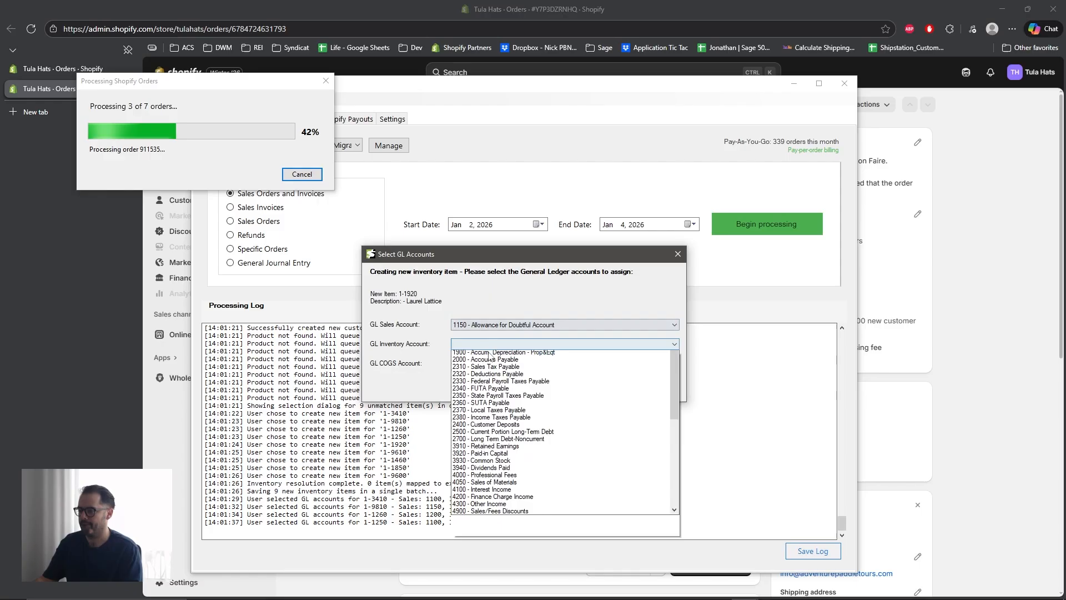
{"action": "left_click", "coordinate": [493, 375]}
{"action": "left_click", "coordinate": [492, 364]}
{"action": "left_click", "coordinate": [495, 401]}
{"action": "left_click", "coordinate": [611, 388]}
Step: Give item 1-9610 sales account 1150, inventory 1150 and COGS 1100
{"action": "left_click", "coordinate": [498, 326]}
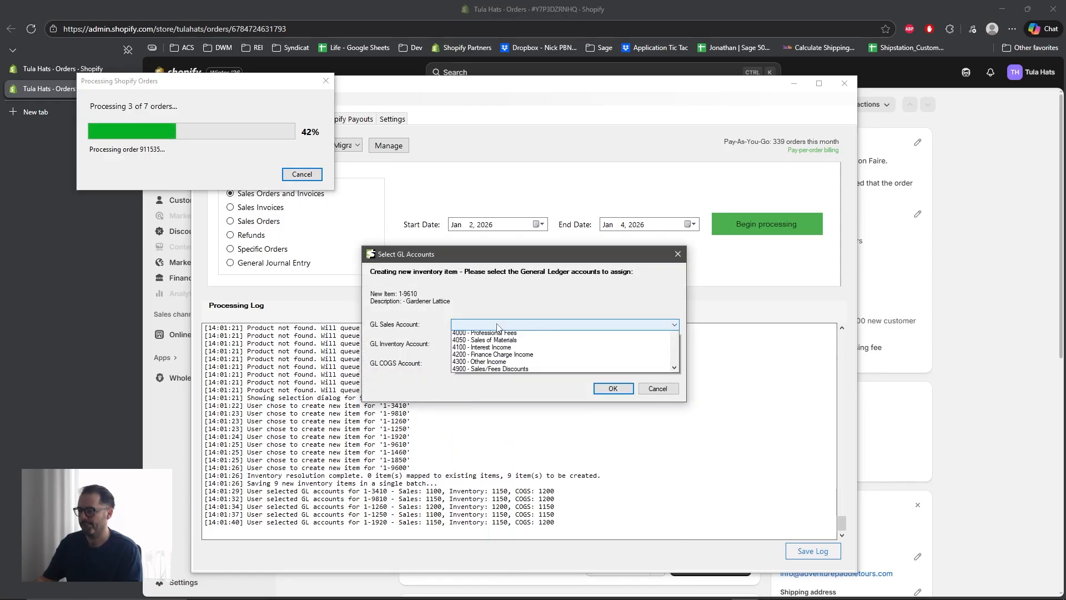
{"action": "left_click", "coordinate": [498, 347]}
{"action": "left_click", "coordinate": [496, 355]}
{"action": "left_click", "coordinate": [495, 368]}
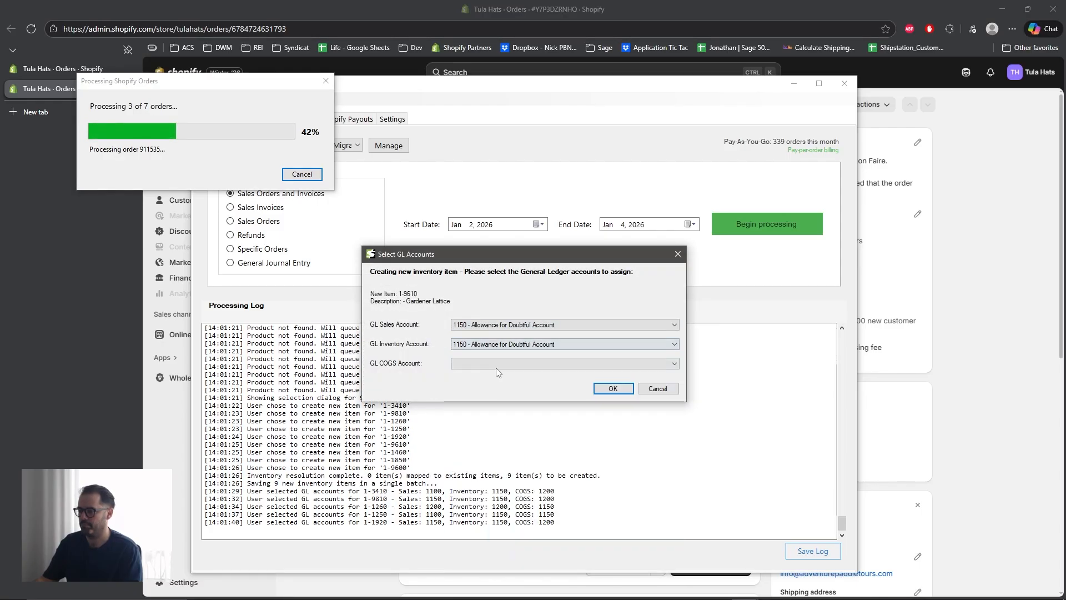
{"action": "left_click", "coordinate": [496, 364]}
{"action": "left_click", "coordinate": [495, 383]}
{"action": "left_click", "coordinate": [613, 388]}
Step: Give item 1-1460 account 1100 for sales, inventory and COGS
{"action": "left_click", "coordinate": [500, 325]}
{"action": "left_click", "coordinate": [501, 350]}
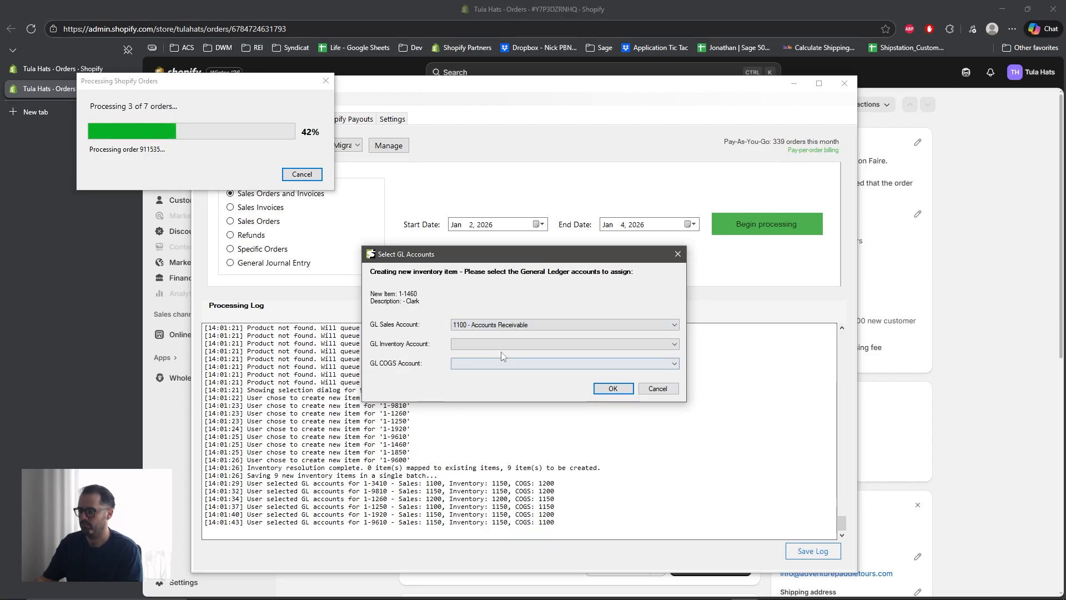
{"action": "left_click", "coordinate": [501, 344]}
{"action": "left_click", "coordinate": [502, 368]}
{"action": "left_click", "coordinate": [502, 364]}
{"action": "left_click", "coordinate": [503, 388]}
{"action": "left_click", "coordinate": [613, 388]}
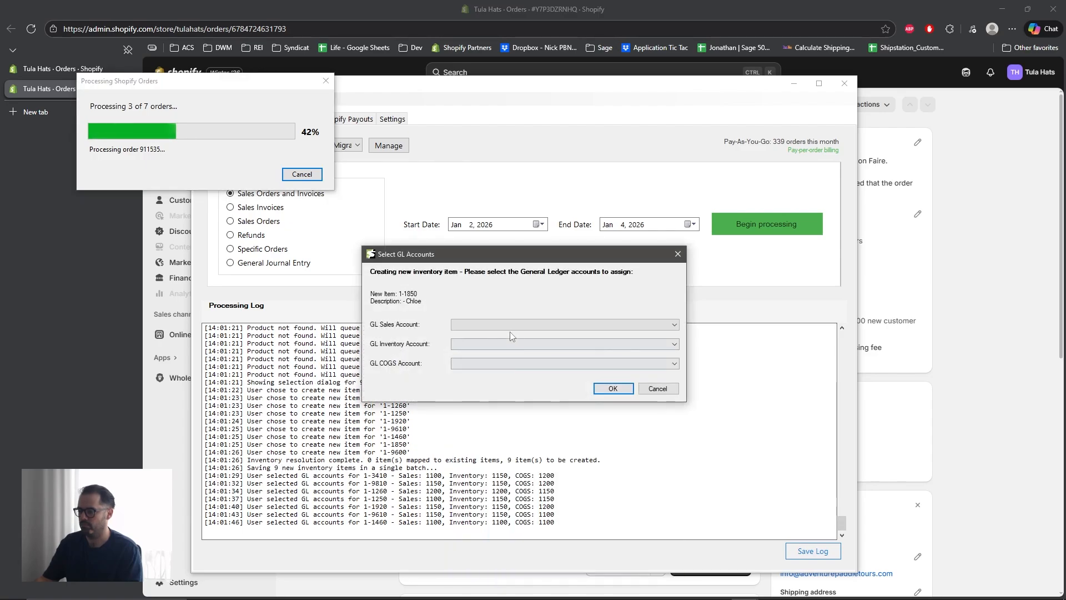
Step: Give item 1-1850 account 1200 Inventory for sales, inventory and COGS
{"action": "left_click", "coordinate": [500, 325]}
{"action": "left_click", "coordinate": [501, 363]}
{"action": "left_click", "coordinate": [528, 343]}
{"action": "left_click", "coordinate": [527, 383]}
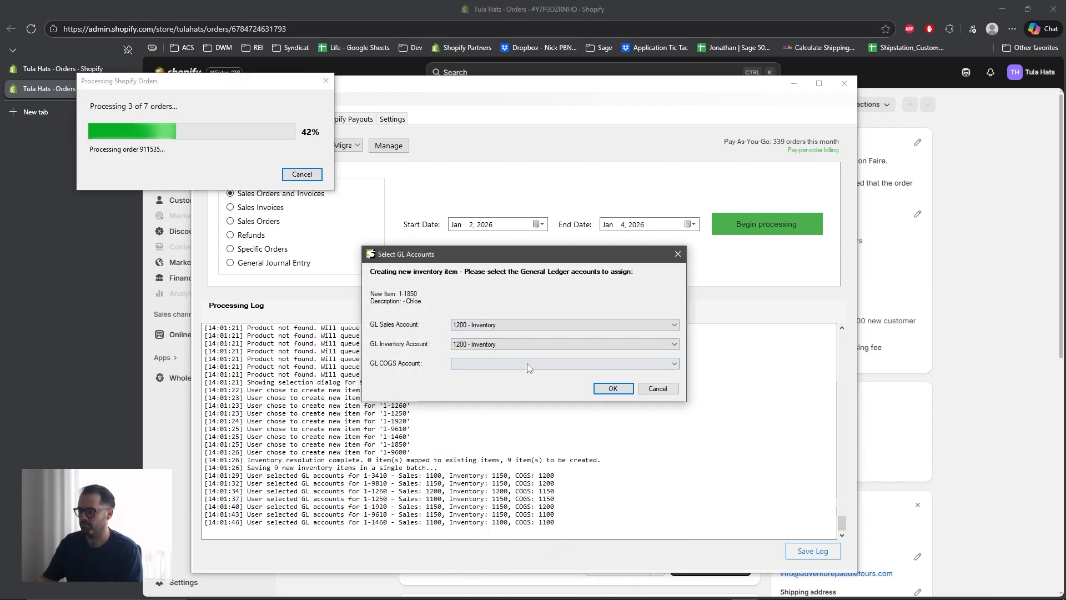
{"action": "left_click", "coordinate": [527, 363]}
{"action": "left_click", "coordinate": [528, 402]}
{"action": "left_click", "coordinate": [613, 389]}
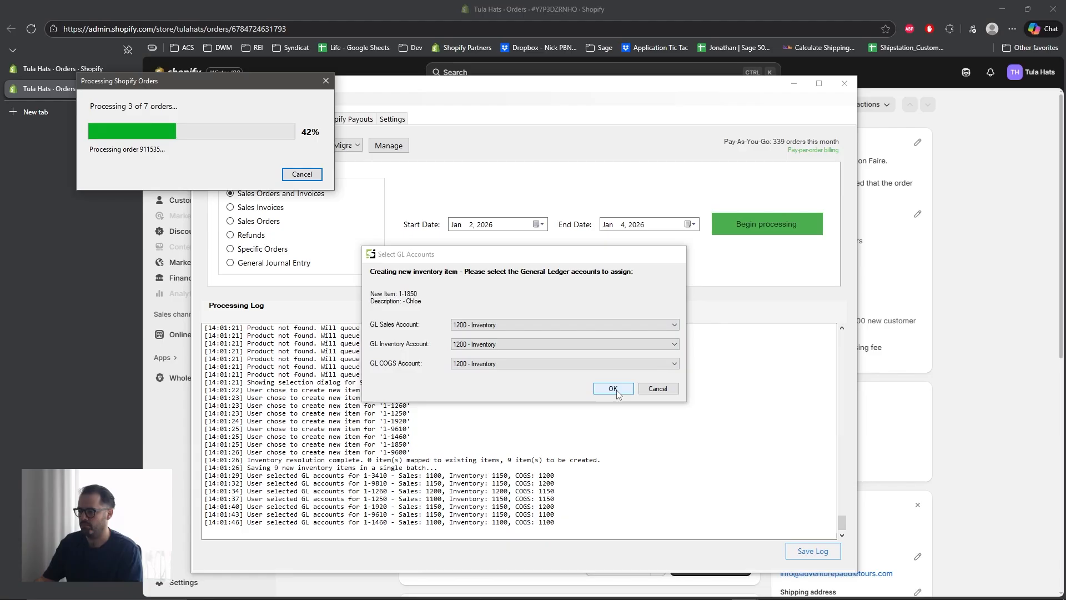
Step: Give item 1-9600 account 1150 for sales, inventory and COGS
{"action": "left_click", "coordinate": [517, 325]}
{"action": "left_click", "coordinate": [501, 356]}
{"action": "left_click", "coordinate": [501, 343]}
{"action": "left_click", "coordinate": [501, 375]}
{"action": "left_click", "coordinate": [497, 363]}
{"action": "left_click", "coordinate": [494, 394]}
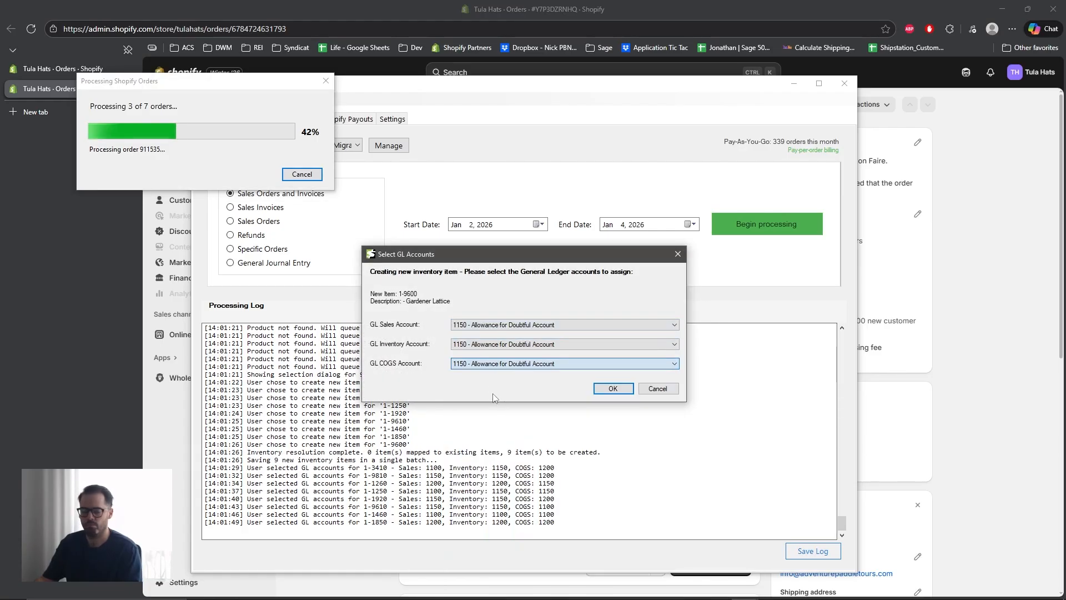
{"action": "left_click", "coordinate": [613, 389]}
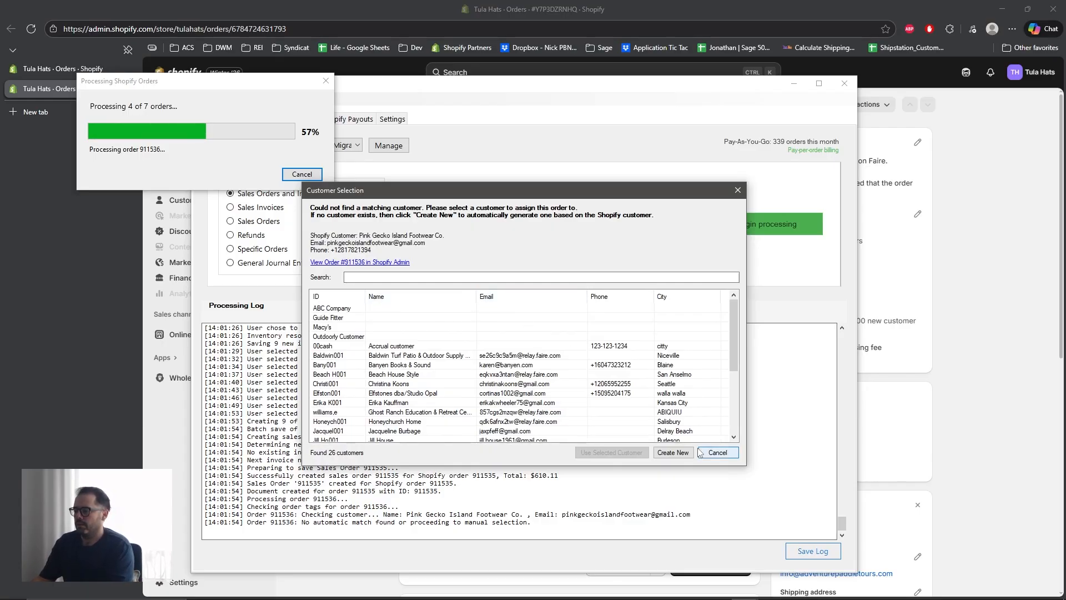
Step: Create a new customer with the proposed ID for order 911536 and new items for its products
{"action": "left_click", "coordinate": [673, 453]}
{"action": "left_click", "coordinate": [577, 376]}
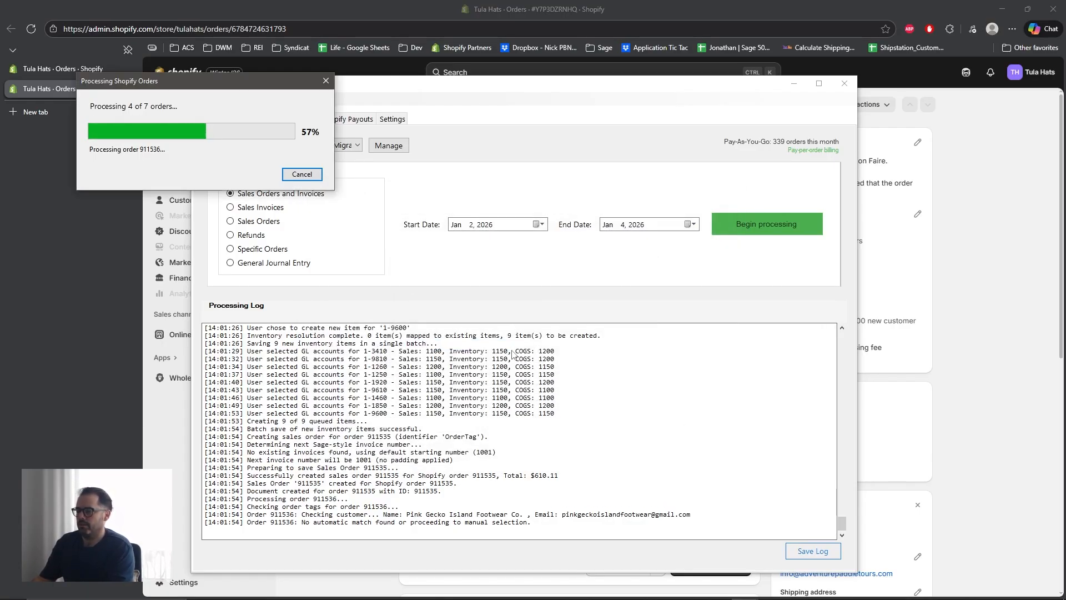
{"action": "left_click", "coordinate": [696, 460]}
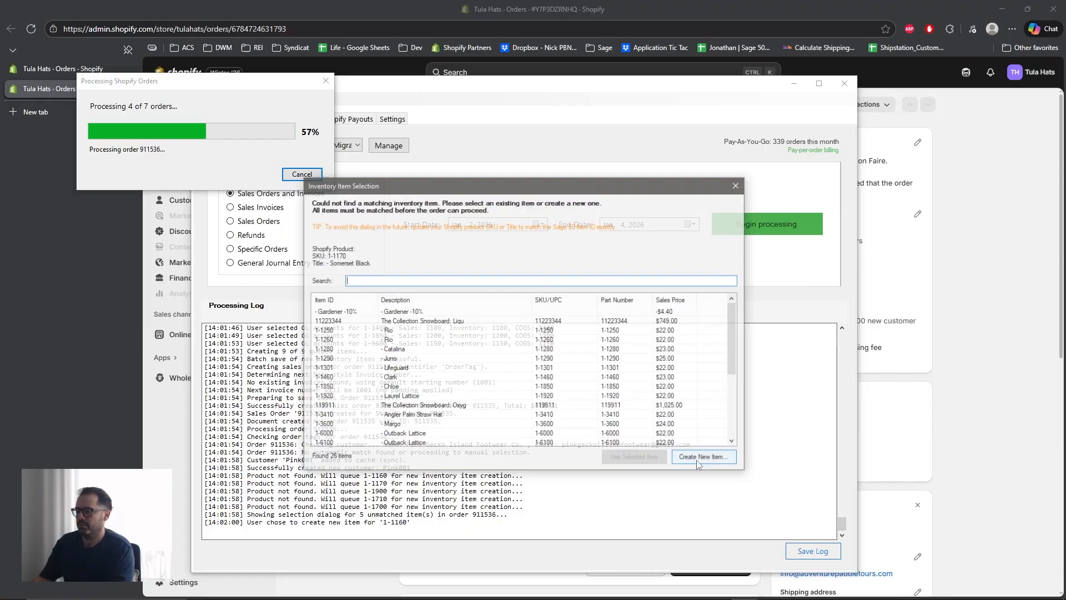
{"action": "left_click", "coordinate": [705, 459]}
{"action": "left_click", "coordinate": [706, 460]}
{"action": "left_click", "coordinate": [707, 460]}
{"action": "left_click", "coordinate": [707, 459]}
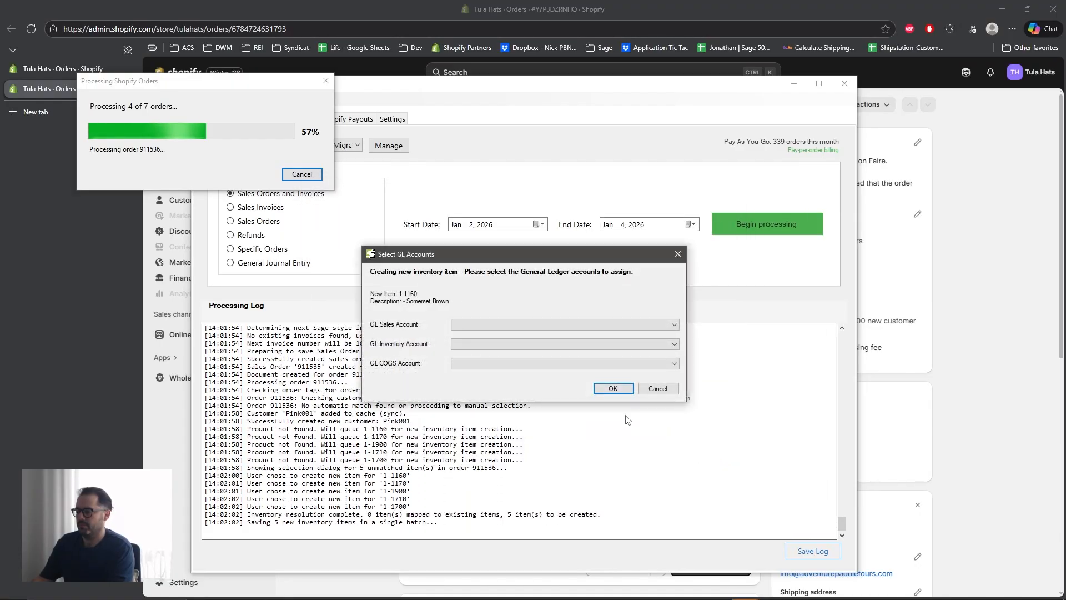
Step: Give item 1-1160 COGS account 1150, inventory 1150 and sales 1200
{"action": "left_click", "coordinate": [598, 364]}
{"action": "left_click", "coordinate": [593, 374]}
{"action": "left_click", "coordinate": [549, 345]}
{"action": "left_click", "coordinate": [539, 353]}
{"action": "left_click", "coordinate": [536, 326]}
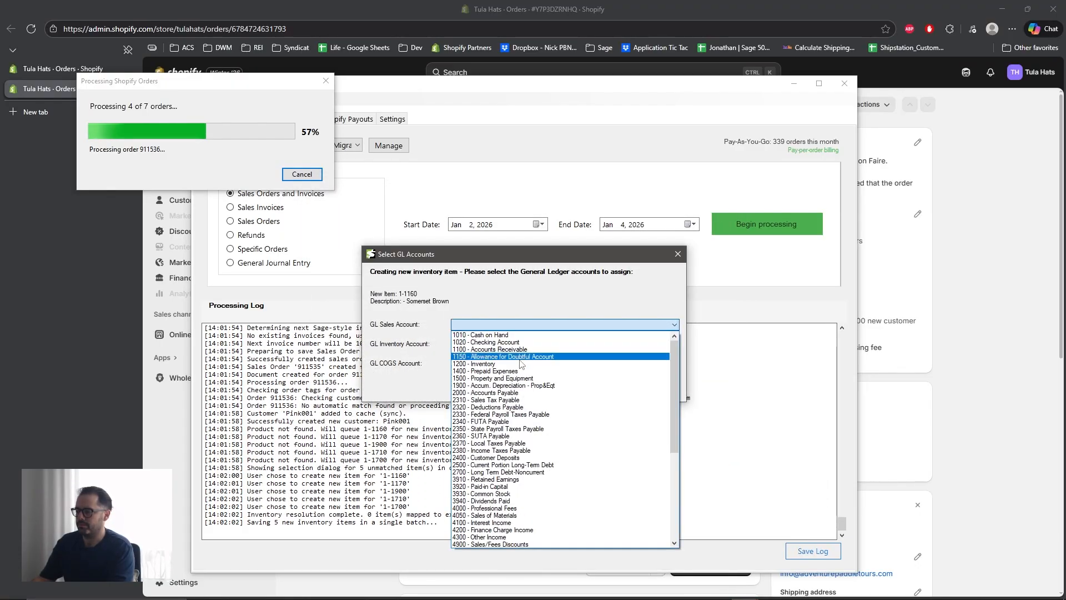
{"action": "left_click", "coordinate": [542, 363]}
{"action": "left_click", "coordinate": [610, 387]}
Step: Give item 1-1170 account 1150 for sales, inventory and COGS
{"action": "left_click", "coordinate": [528, 326]}
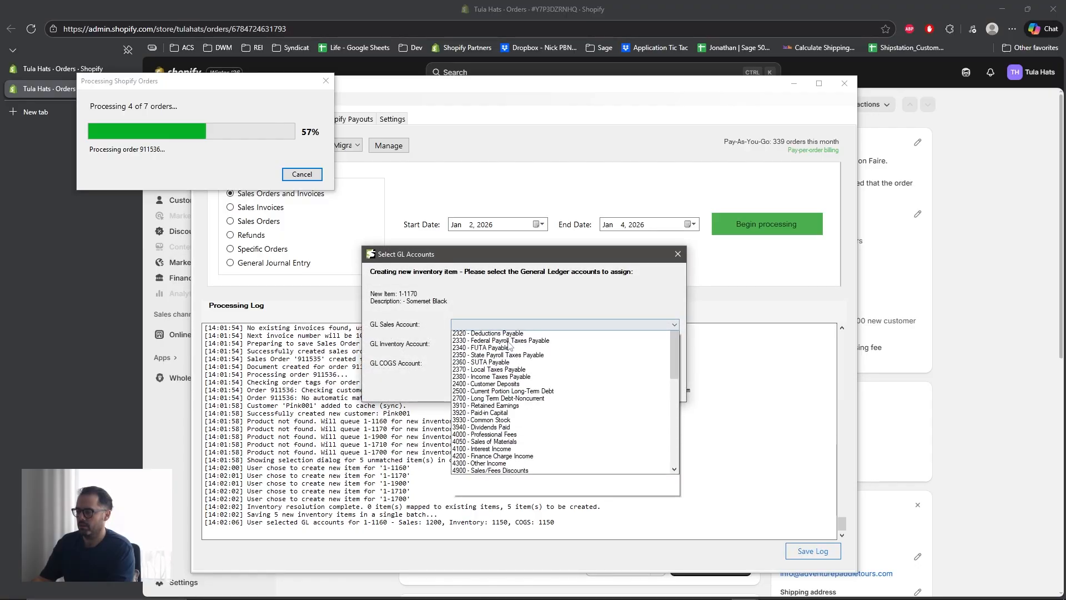
{"action": "left_click", "coordinate": [523, 333]}
{"action": "left_click", "coordinate": [515, 344]}
{"action": "left_click", "coordinate": [513, 353]}
{"action": "left_click", "coordinate": [513, 364]}
{"action": "left_click", "coordinate": [550, 393]}
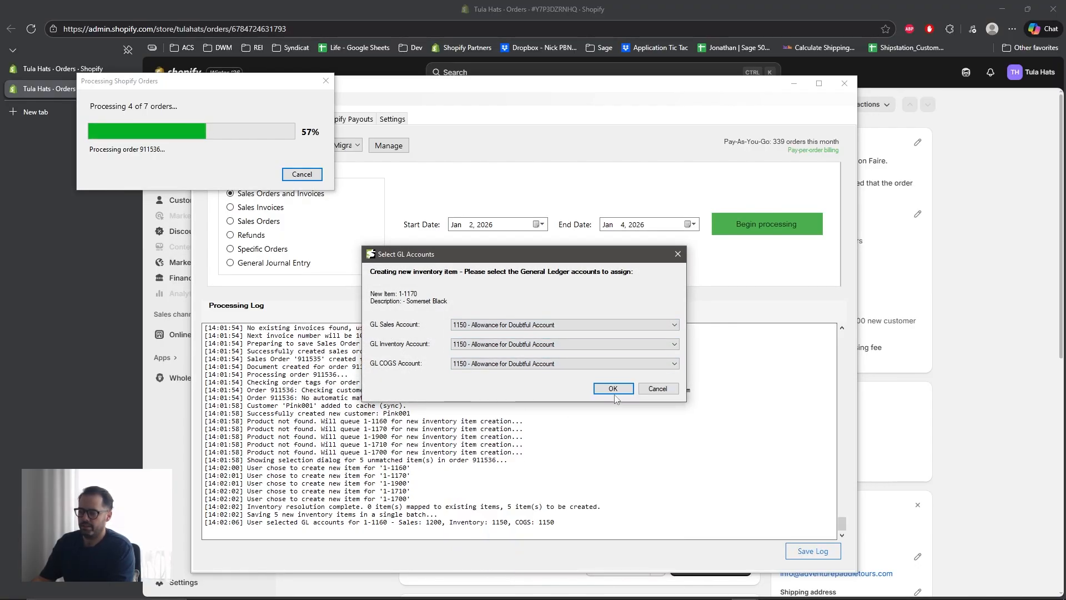
{"action": "left_click", "coordinate": [613, 388]}
Step: Give item 1-1900 sales account 1100, inventory 1100 and COGS 1150
{"action": "left_click", "coordinate": [522, 324]}
{"action": "left_click", "coordinate": [500, 349]}
{"action": "left_click", "coordinate": [522, 345]}
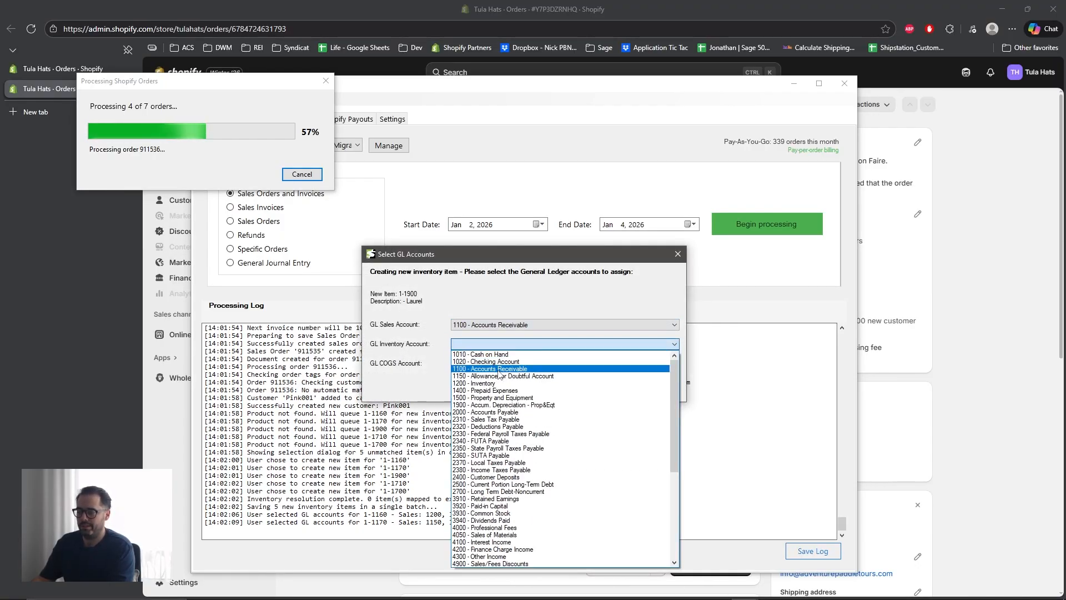
{"action": "left_click", "coordinate": [500, 369]}
{"action": "left_click", "coordinate": [522, 364]}
{"action": "left_click", "coordinate": [528, 394]}
{"action": "left_click", "coordinate": [613, 388]}
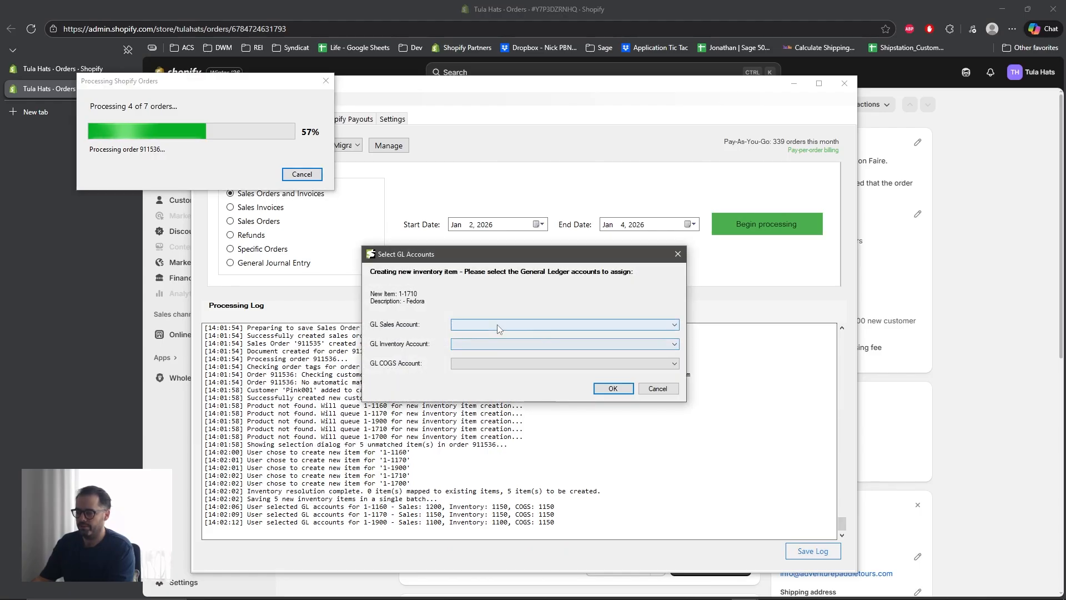
Step: Give item 1-1710 sales account 1200, inventory 1100 and COGS 1150
{"action": "left_click", "coordinate": [522, 325]}
{"action": "left_click", "coordinate": [499, 363]}
{"action": "left_click", "coordinate": [522, 344]}
{"action": "left_click", "coordinate": [506, 369]}
{"action": "left_click", "coordinate": [521, 363]}
{"action": "left_click", "coordinate": [527, 395]}
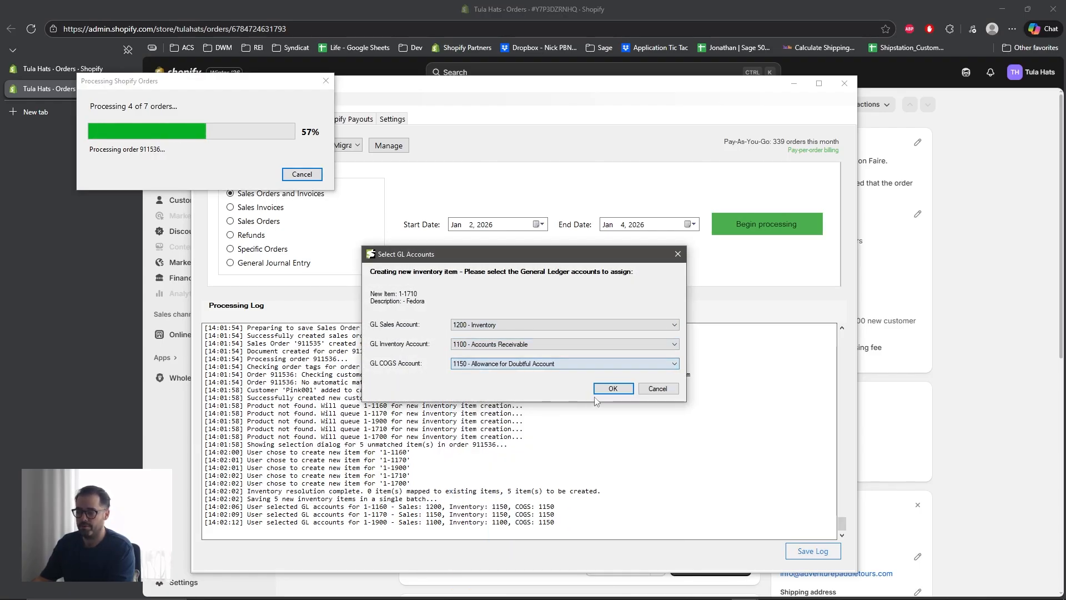
{"action": "left_click", "coordinate": [613, 388]}
Step: Give item 1-1700 sales account 1150, inventory 1200 and COGS 1100
{"action": "left_click", "coordinate": [522, 325]}
{"action": "scroll", "coordinate": [495, 334], "scroll_direction": "up", "scroll_amount": 3}
{"action": "left_click", "coordinate": [517, 356]}
{"action": "left_click", "coordinate": [522, 344]}
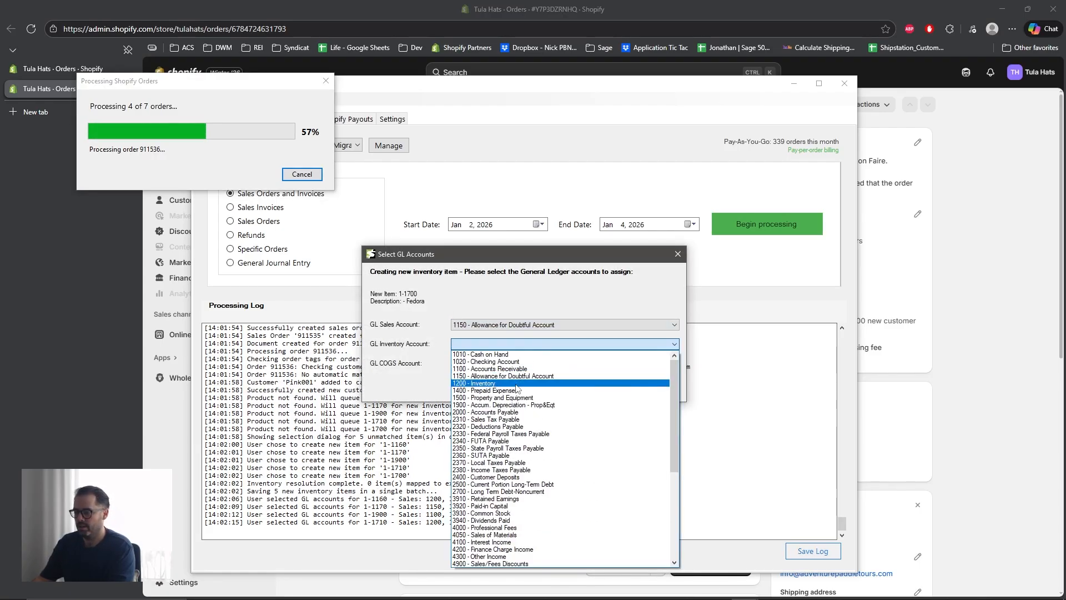
{"action": "left_click", "coordinate": [500, 383]}
{"action": "left_click", "coordinate": [522, 364]}
{"action": "left_click", "coordinate": [500, 388]}
{"action": "left_click", "coordinate": [612, 389]}
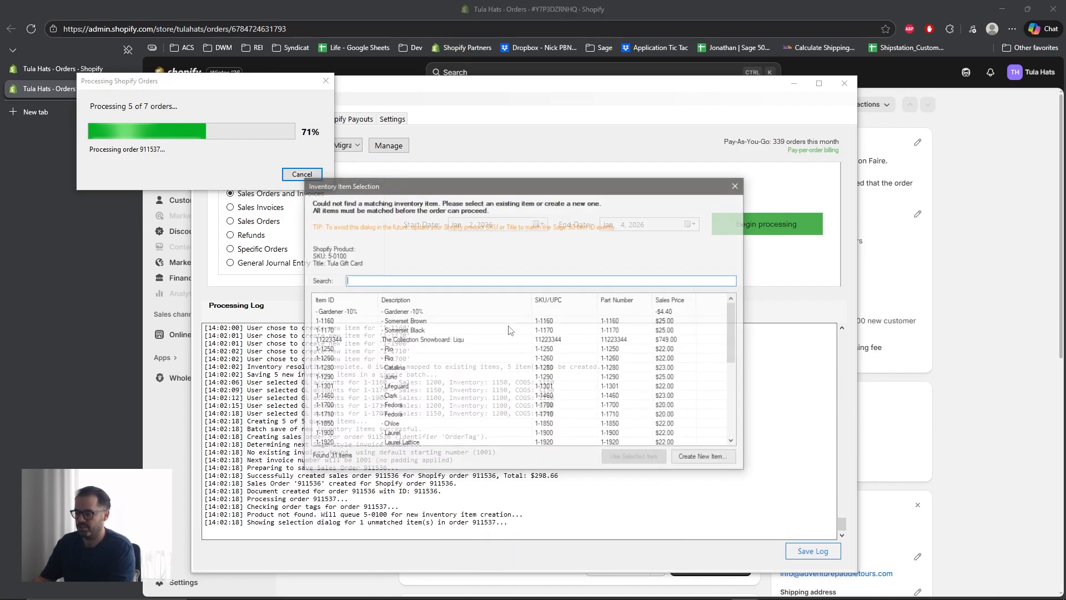
Step: Create a Tula Gift Card item with sales account 1100, inventory 1200 and COGS 1100
{"action": "left_click", "coordinate": [705, 458]}
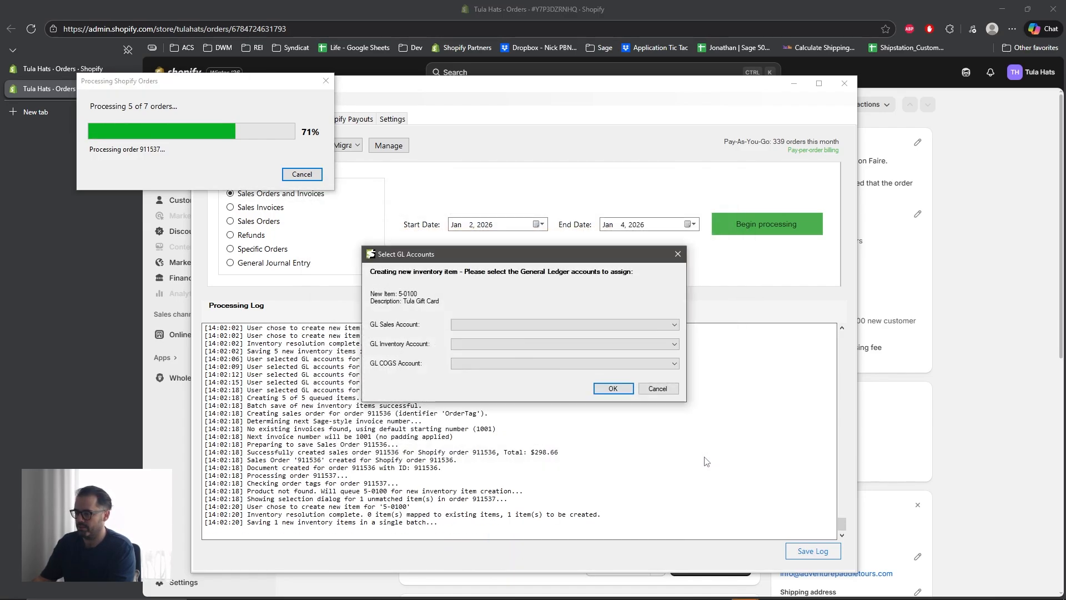
{"action": "left_click", "coordinate": [494, 324]}
{"action": "left_click", "coordinate": [494, 336]}
{"action": "left_click", "coordinate": [496, 345]}
{"action": "left_click", "coordinate": [498, 367]}
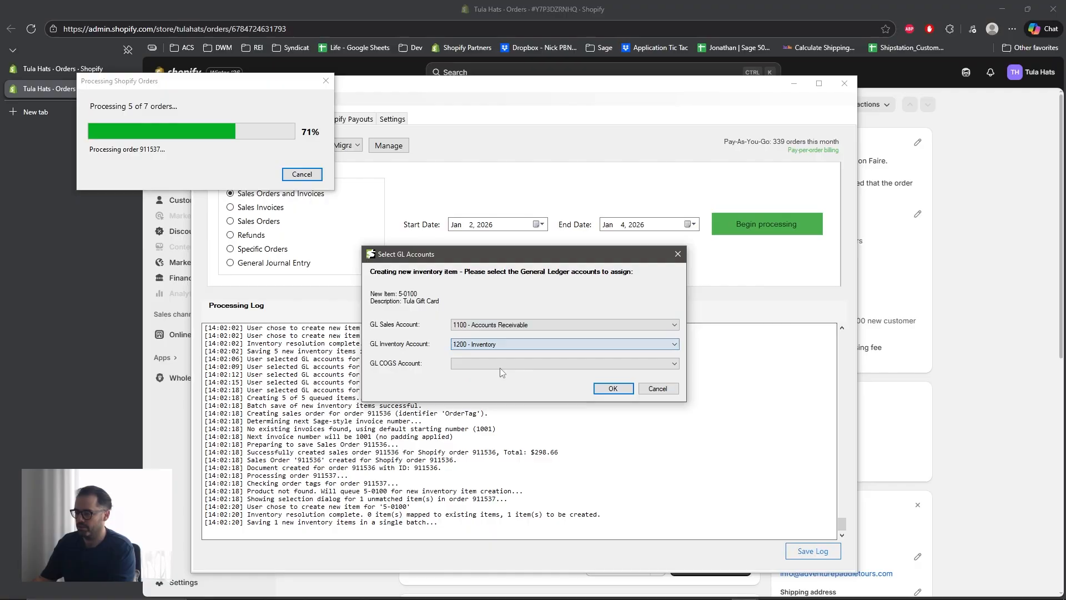
{"action": "left_click", "coordinate": [500, 365]}
{"action": "left_click", "coordinate": [499, 375]}
{"action": "left_click", "coordinate": [614, 390]}
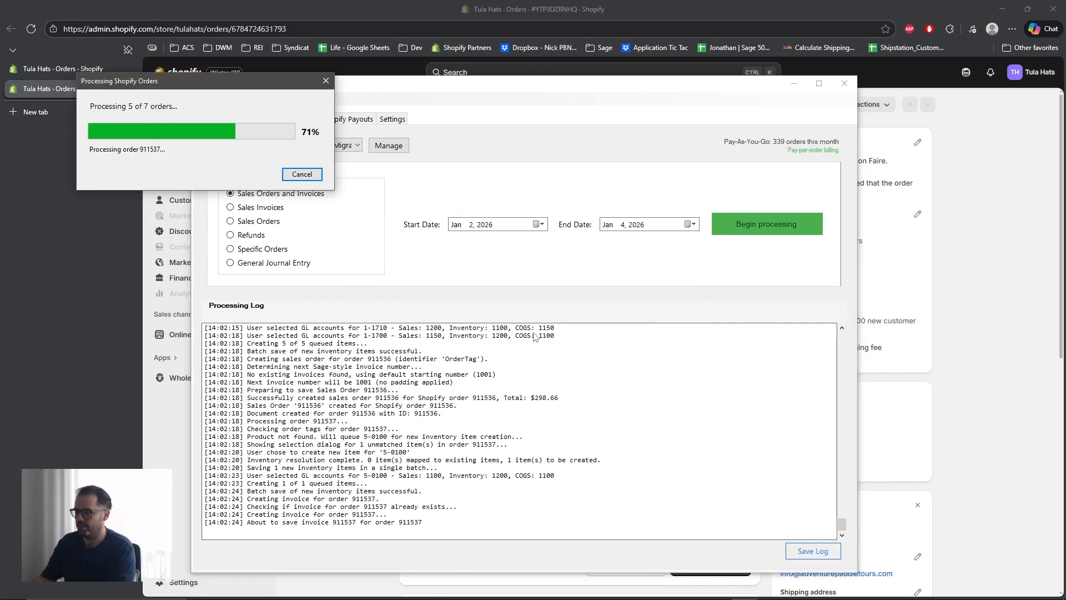
Step: Map order 911538's x-redo to existing item 1-1250 and 1-3400 to item 11223344
{"action": "left_click", "coordinate": [494, 348]}
{"action": "left_click", "coordinate": [655, 458]}
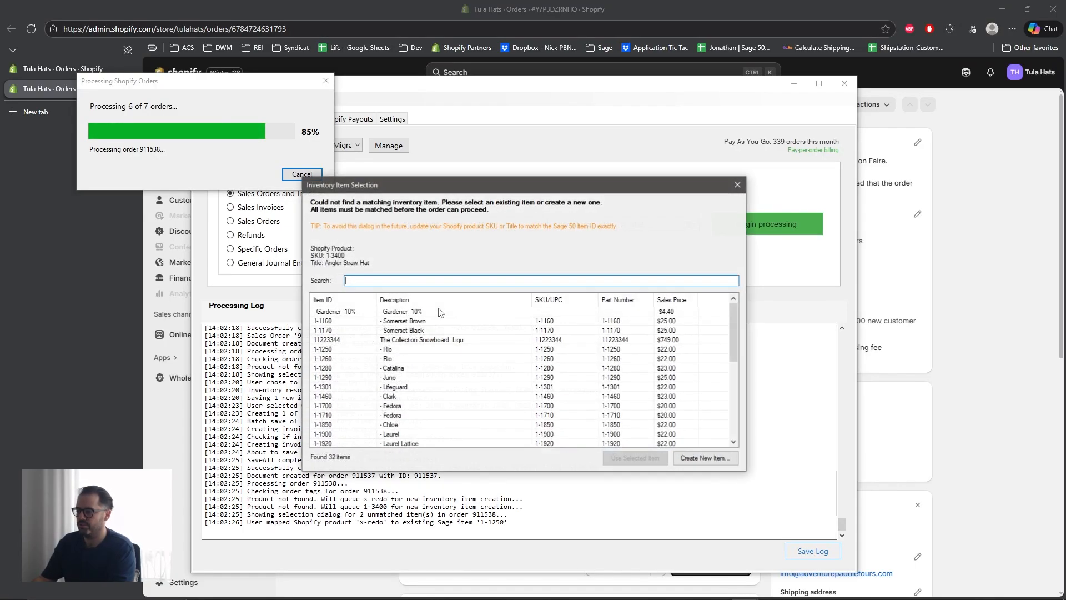
{"action": "left_click", "coordinate": [441, 340]}
{"action": "left_click", "coordinate": [635, 458]}
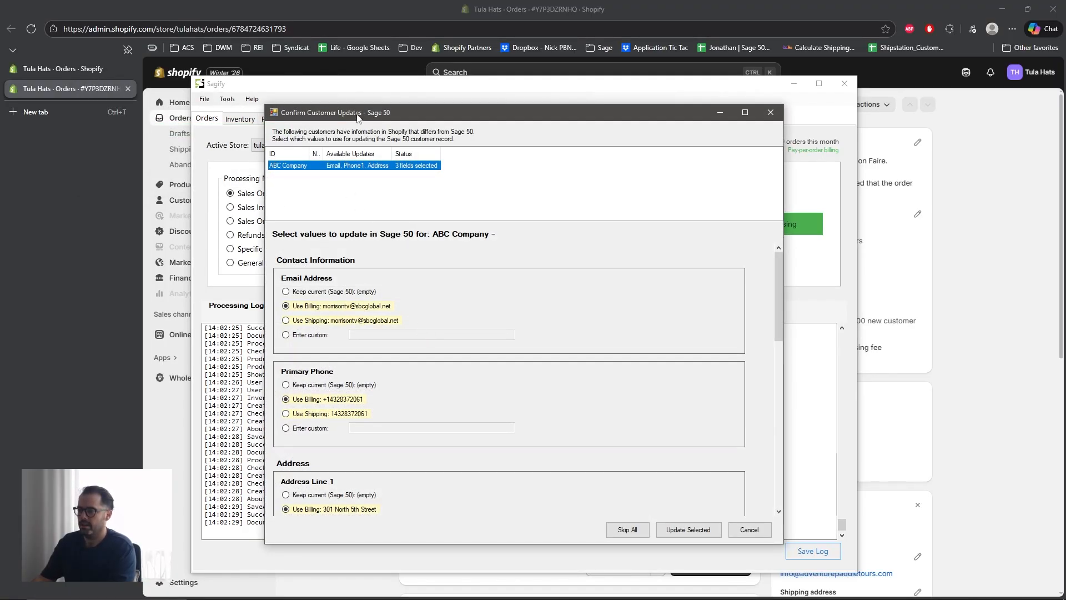
Step: Keep ABC Company's current email, phone, Address Line 2 and city, then apply the selected updates
{"action": "scroll", "coordinate": [383, 333], "scroll_direction": "down", "scroll_amount": 5}
{"action": "scroll", "coordinate": [342, 340], "scroll_direction": "up", "scroll_amount": 5}
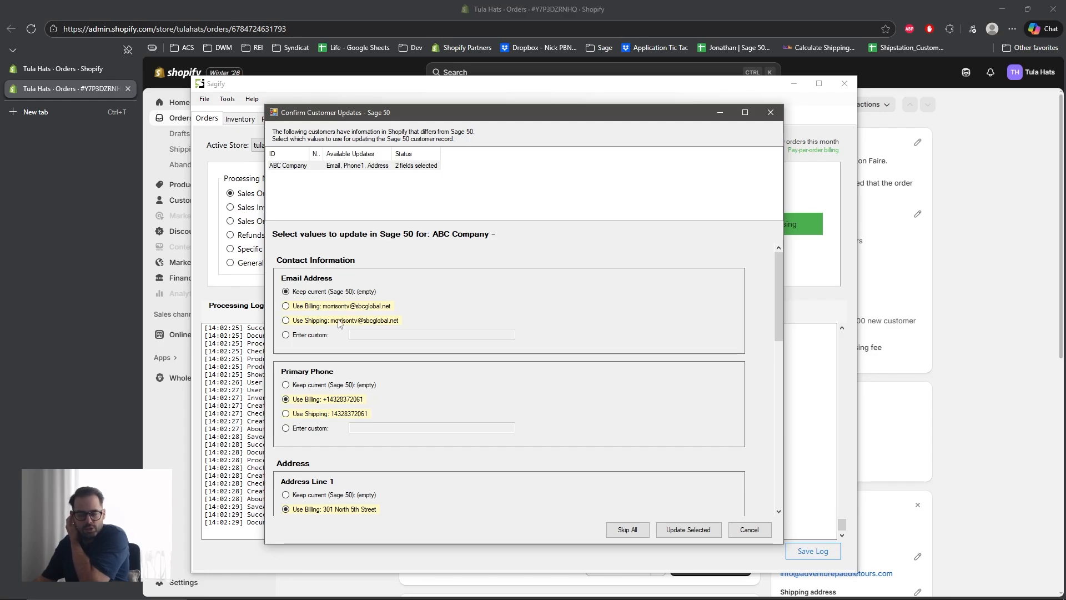
{"action": "left_click", "coordinate": [316, 338]}
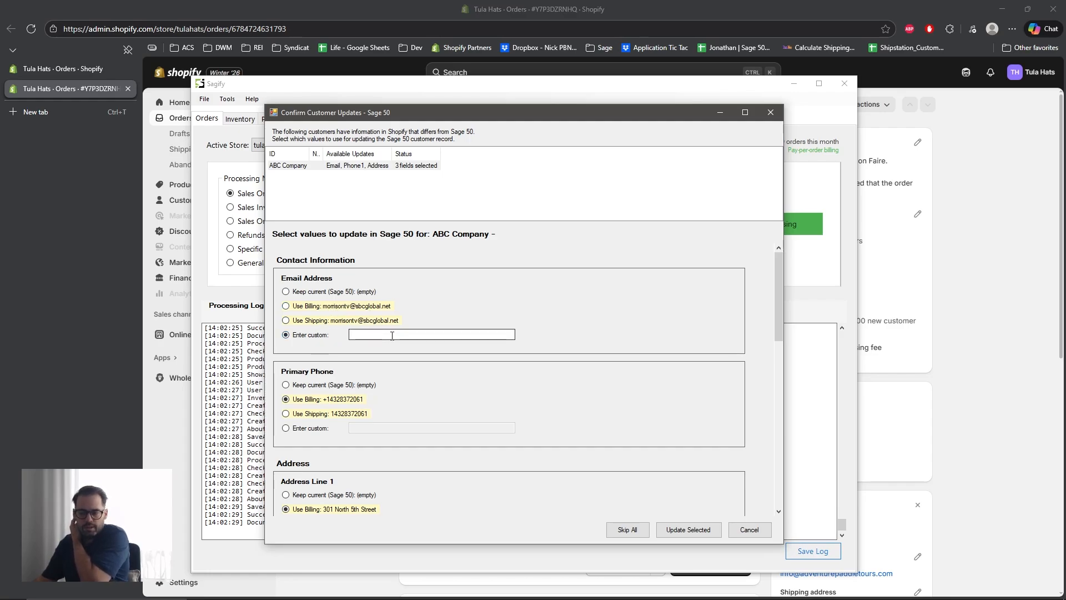
{"action": "left_click", "coordinate": [349, 293]}
{"action": "left_click", "coordinate": [313, 386]}
{"action": "scroll", "coordinate": [322, 395], "scroll_direction": "down", "scroll_amount": 2}
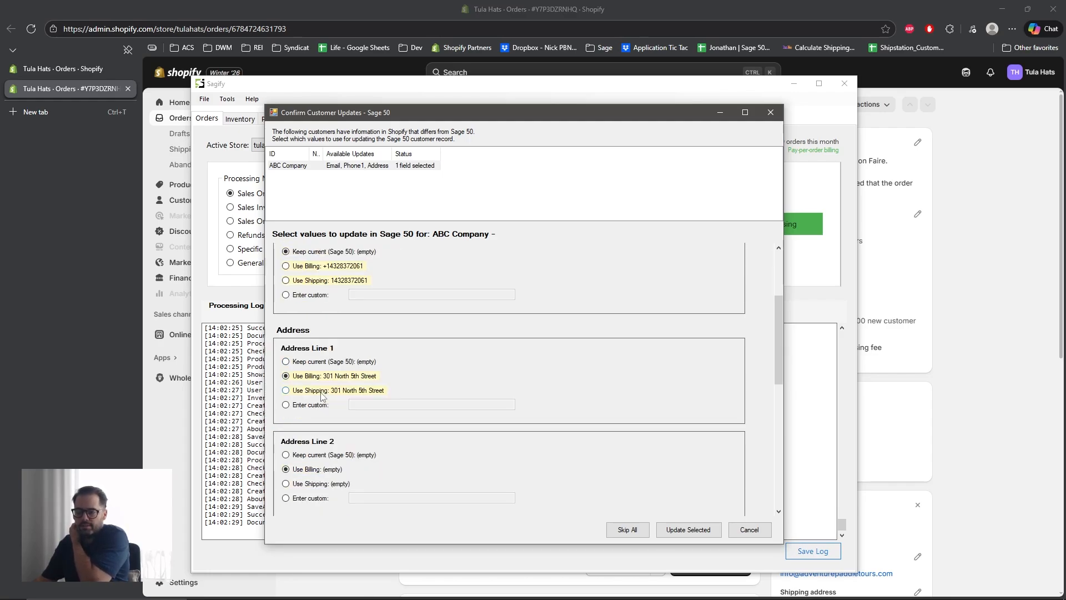
{"action": "left_click", "coordinate": [309, 454]}
{"action": "scroll", "coordinate": [324, 461], "scroll_direction": "down", "scroll_amount": 2}
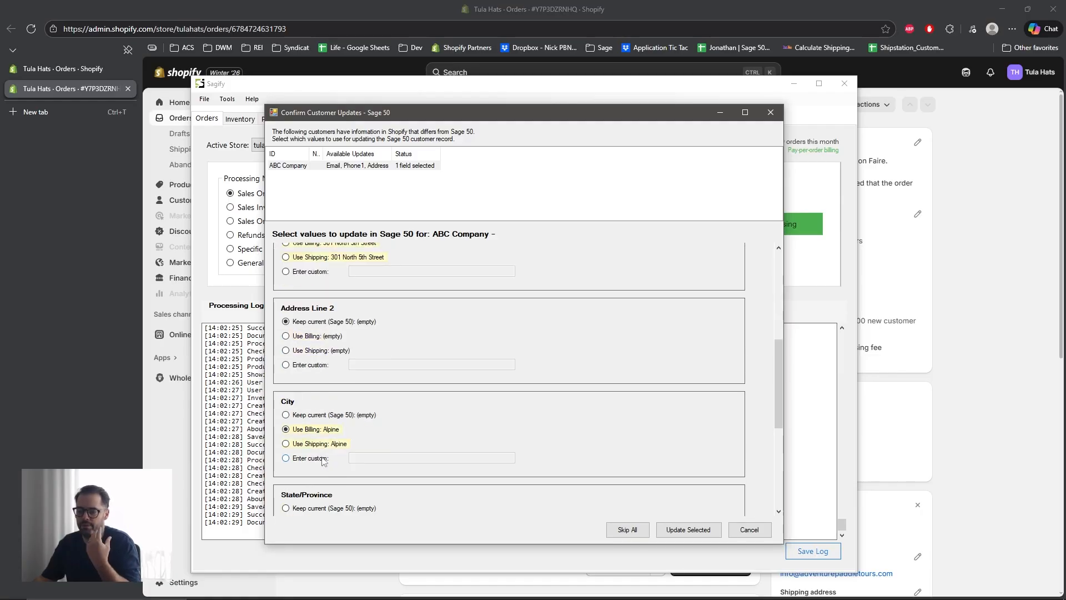
{"action": "left_click", "coordinate": [334, 416]}
{"action": "scroll", "coordinate": [333, 415], "scroll_direction": "down", "scroll_amount": 2}
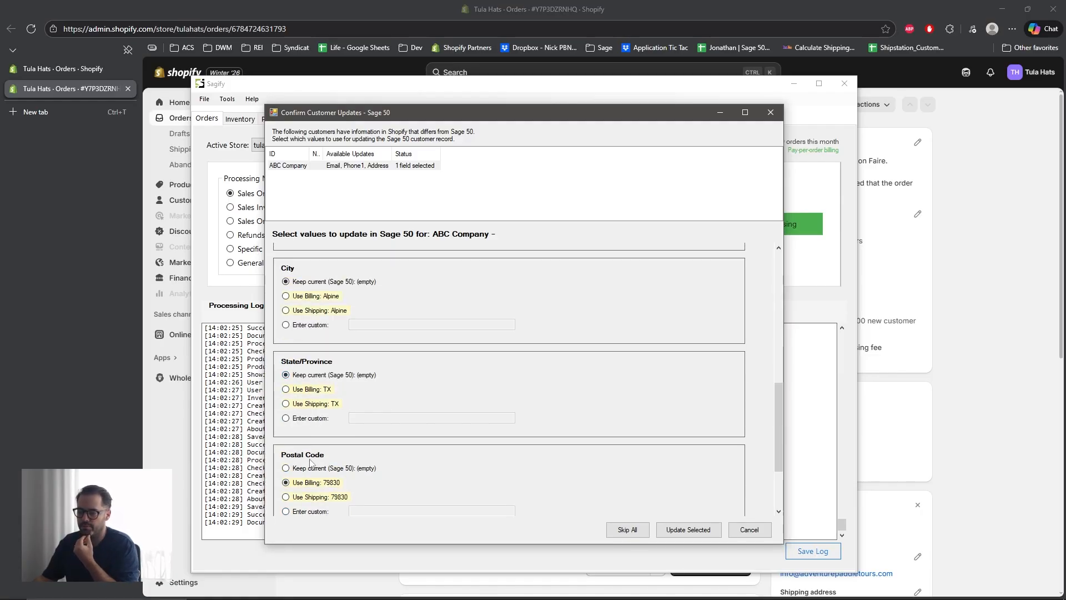
{"action": "scroll", "coordinate": [310, 471], "scroll_direction": "down", "scroll_amount": 2}
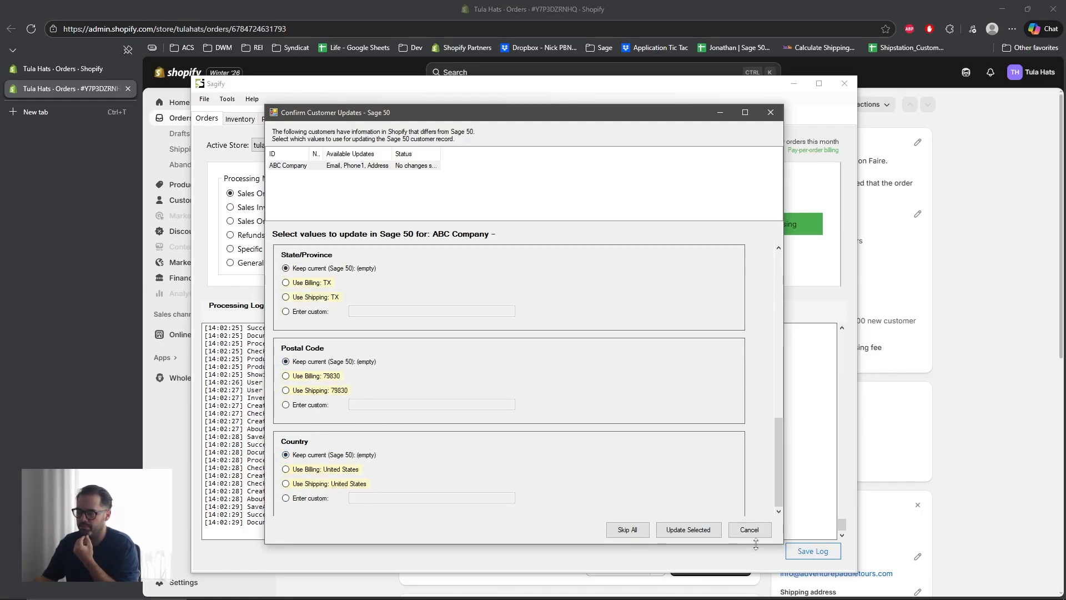
{"action": "left_click", "coordinate": [688, 530]}
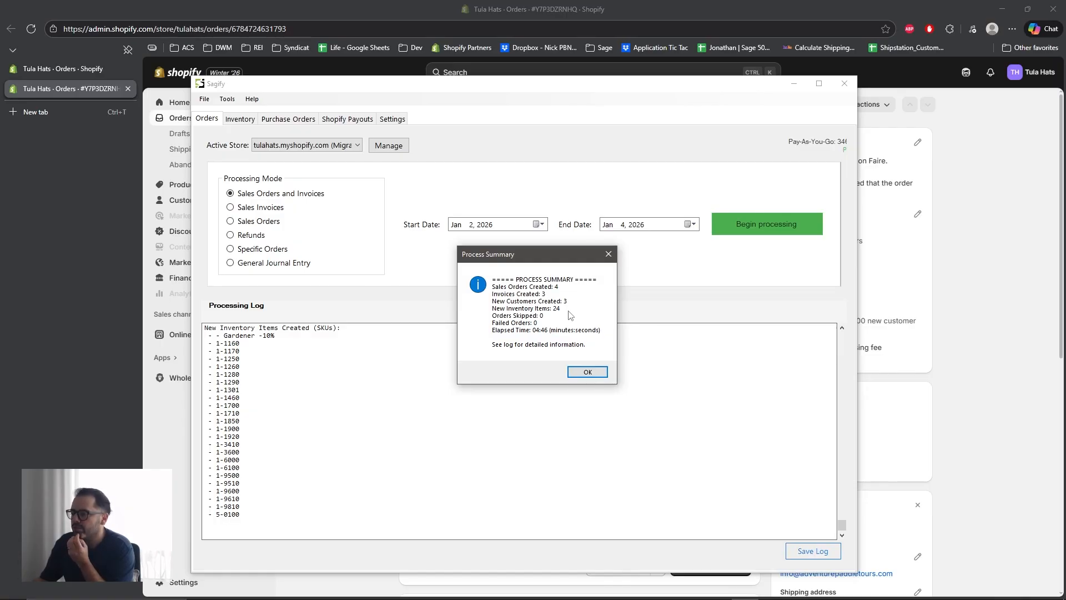
Step: Dismiss the process summary and copy order number 911537 from the log's invoice lines
{"action": "left_click", "coordinate": [583, 374]}
{"action": "scroll", "coordinate": [361, 502], "scroll_direction": "up", "scroll_amount": 6}
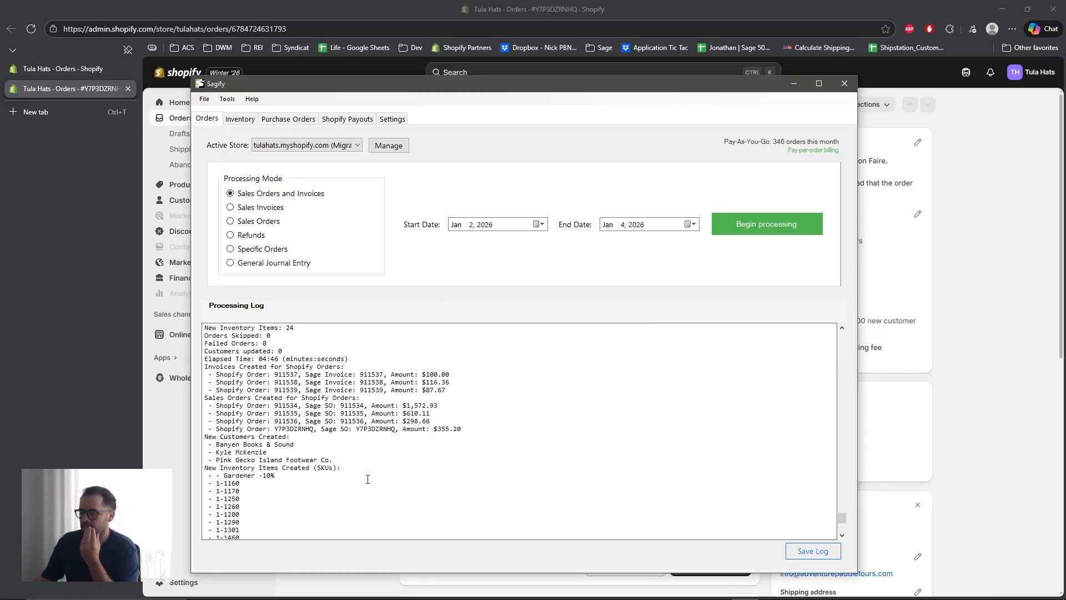
{"action": "scroll", "coordinate": [344, 470], "scroll_direction": "up", "scroll_amount": 3}
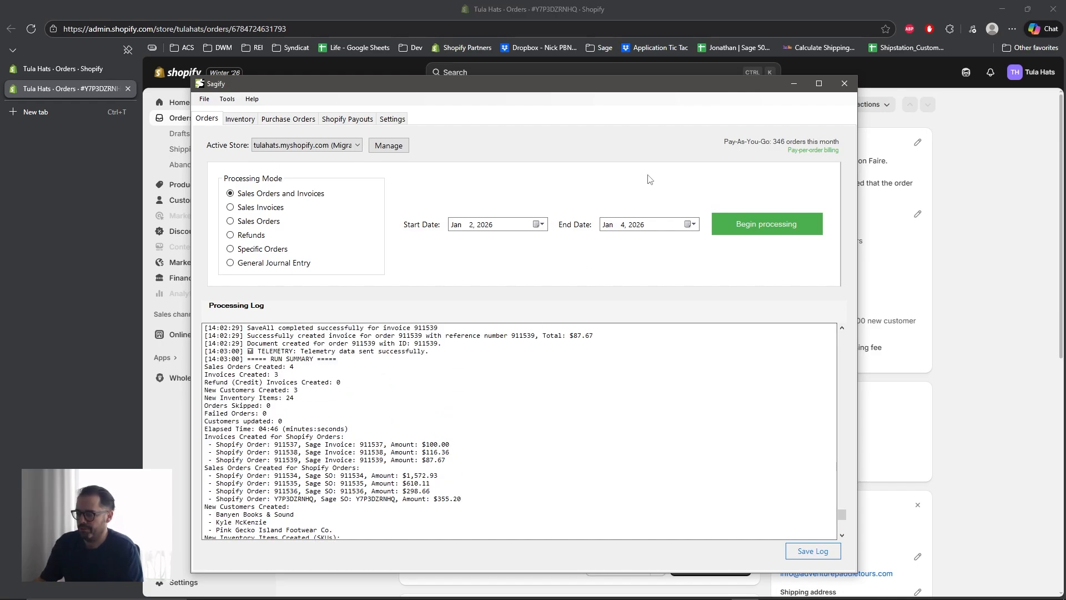
{"action": "scroll", "coordinate": [315, 448], "scroll_direction": "down", "scroll_amount": 1}
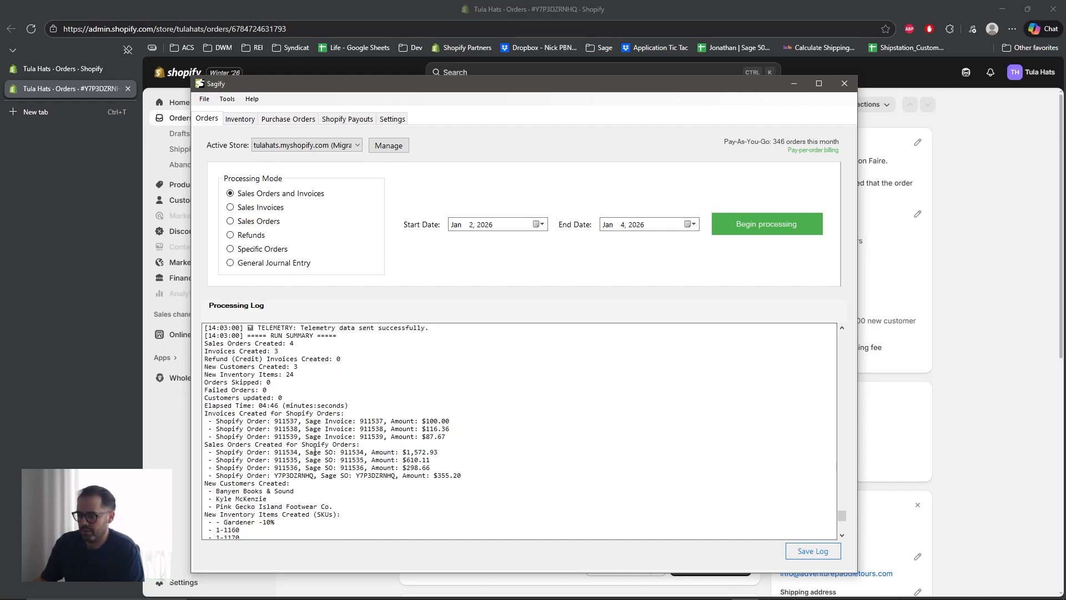
{"action": "left_click_drag", "start_coordinate": [285, 421], "coordinate": [285, 415]}
{"action": "left_click", "coordinate": [287, 421]}
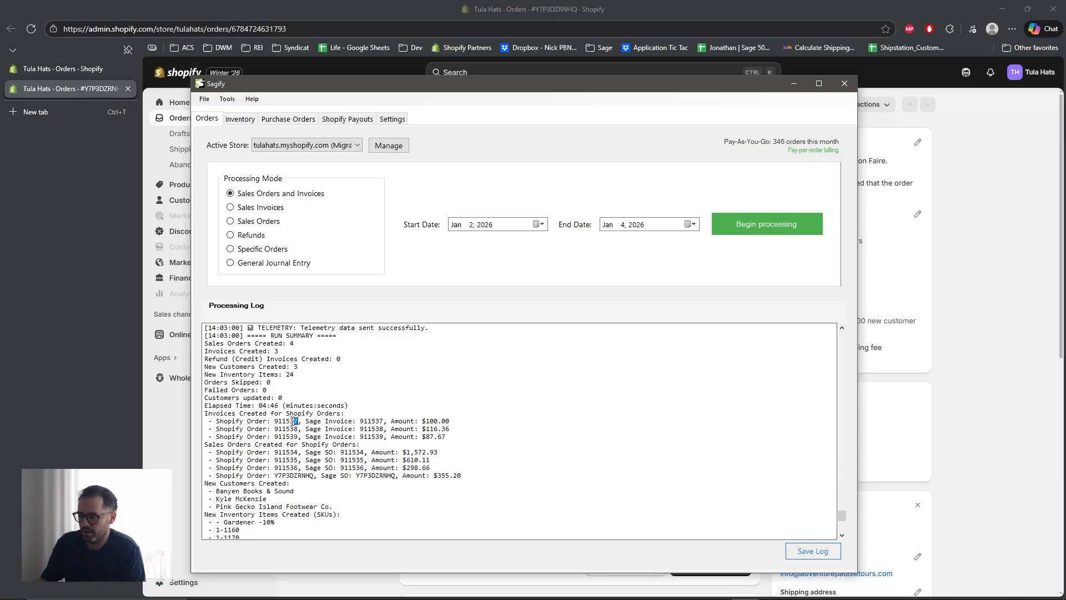
{"action": "right_click", "coordinate": [285, 423]}
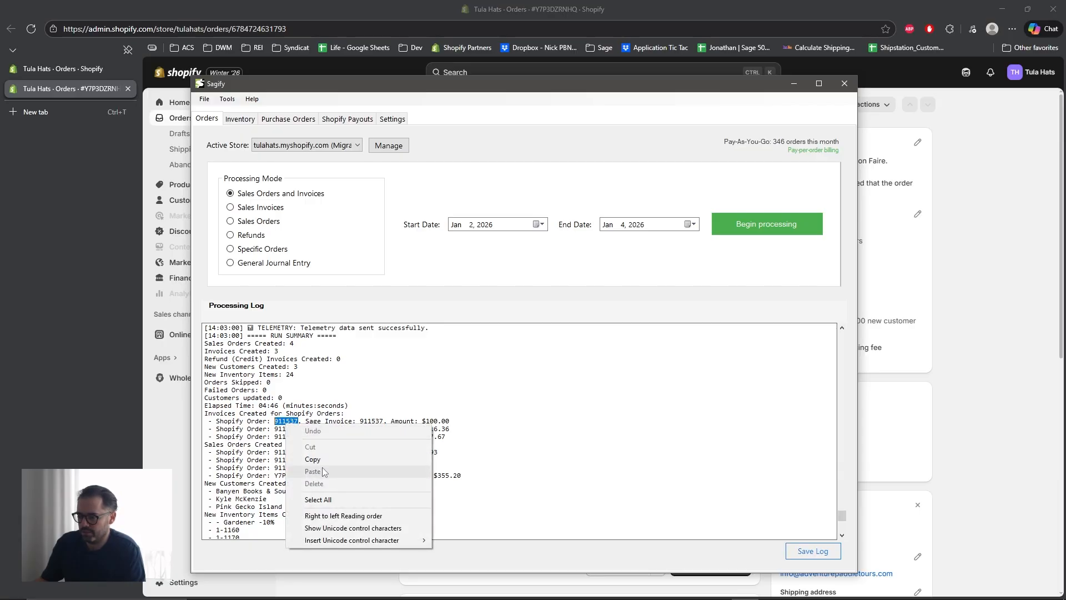
{"action": "left_click", "coordinate": [304, 457]}
{"action": "left_click", "coordinate": [1020, 247]}
Step: Search the Shopify admin for 911537 and open the $100.00 Tula Gift Card order
{"action": "left_click", "coordinate": [490, 67]}
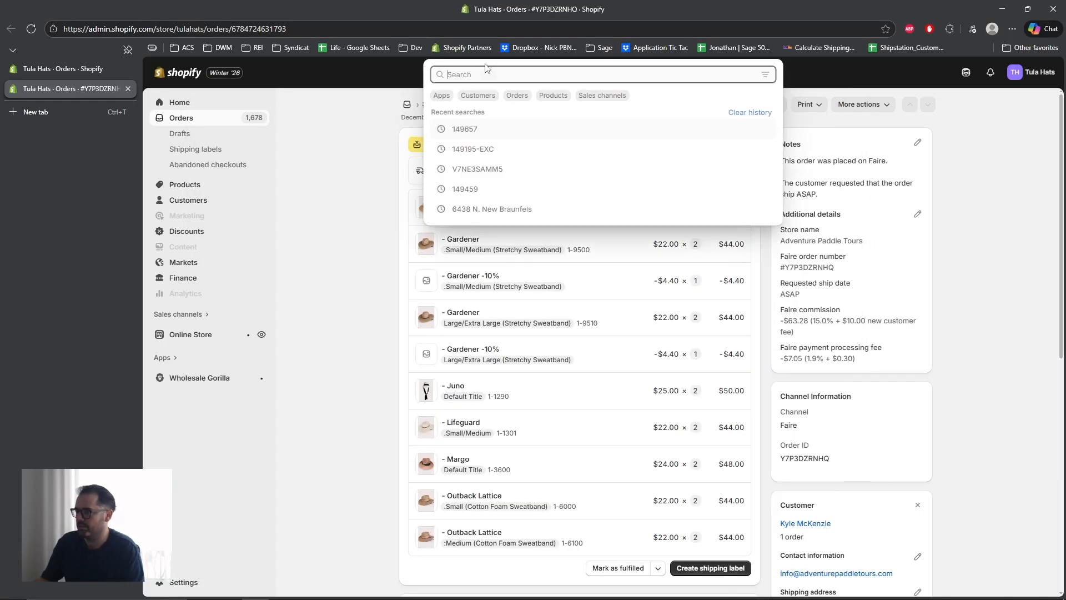
{"action": "key", "text": "ctrl+v"}
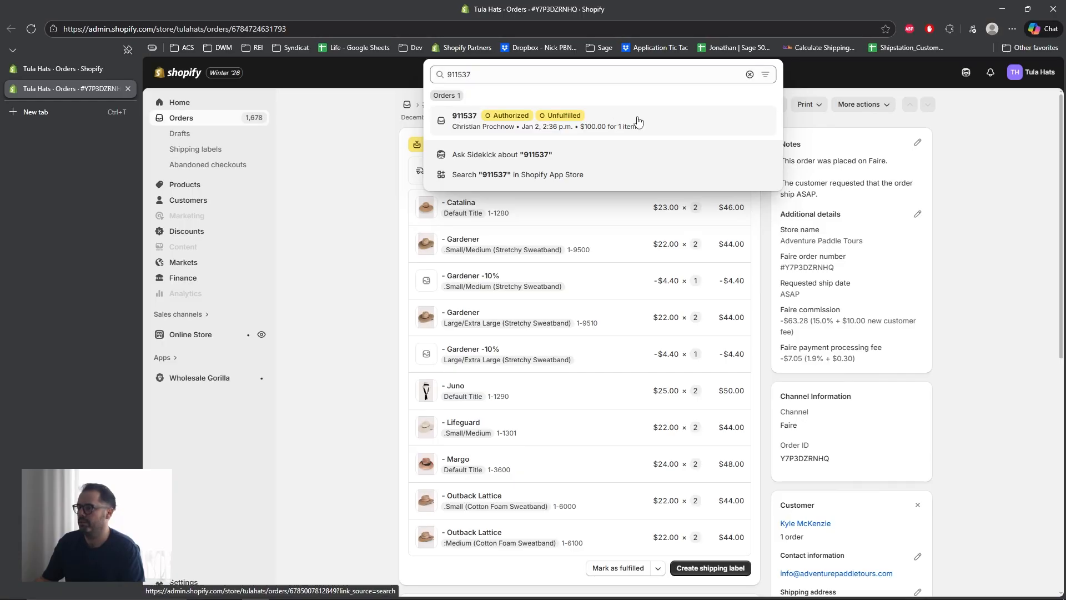
{"action": "left_click", "coordinate": [638, 120]}
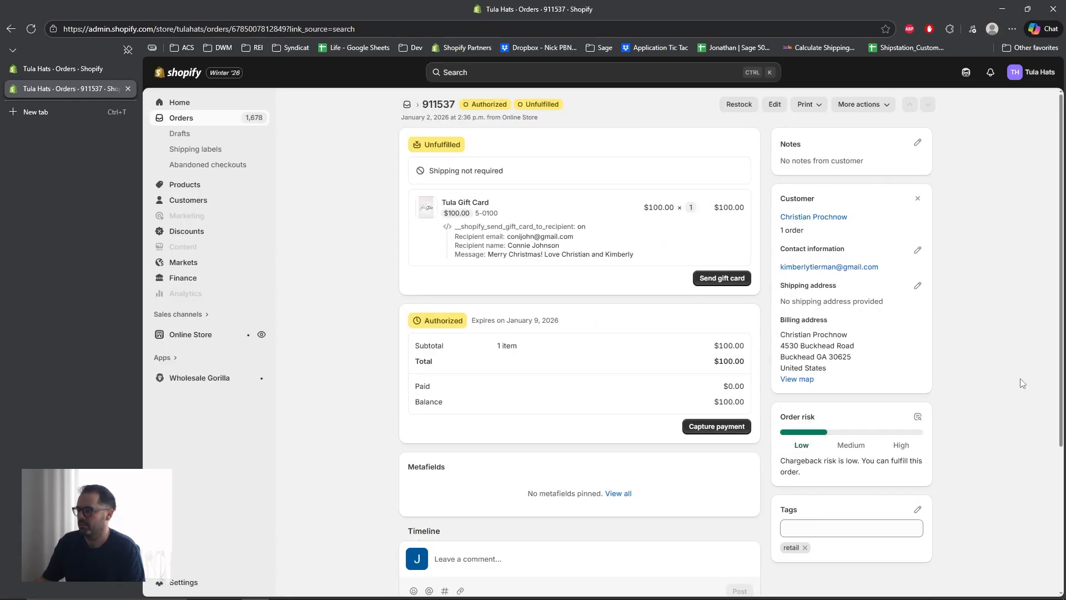
{"action": "mouse_move", "coordinate": [758, 598]}
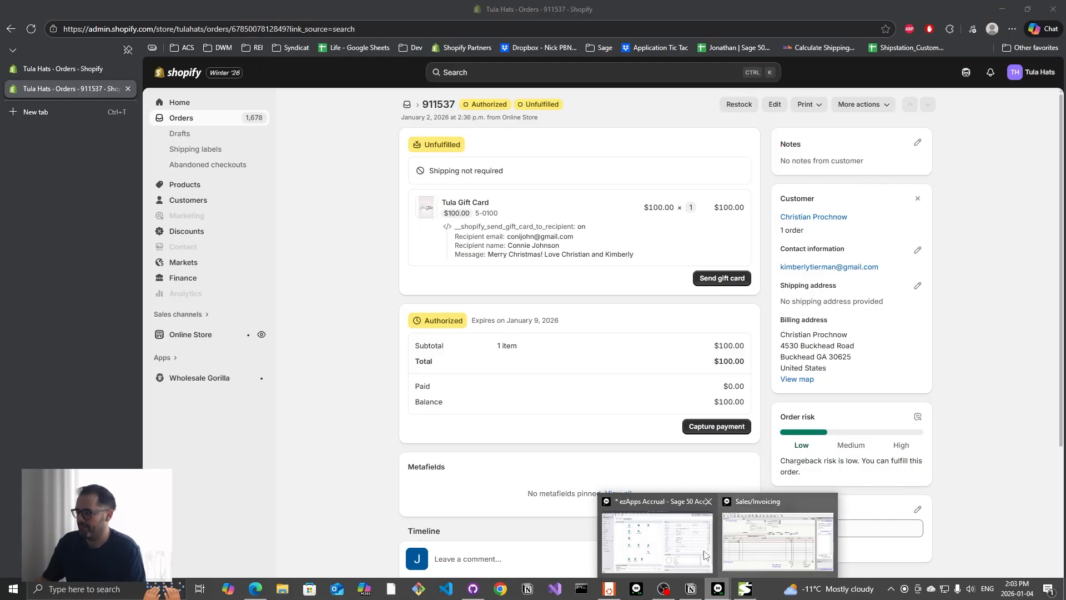
{"action": "left_click", "coordinate": [815, 535]}
Step: In Sage 50 Sales/Invoicing, search invoices by number for 911537 and open it
{"action": "left_click", "coordinate": [938, 115]}
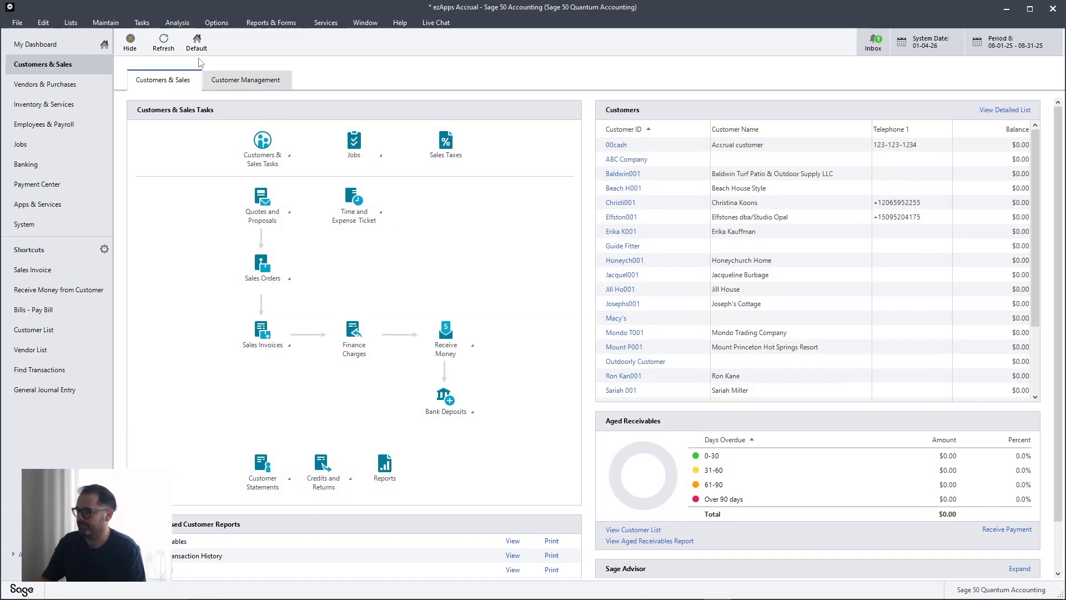
{"action": "left_click", "coordinate": [142, 22]}
{"action": "left_click", "coordinate": [185, 63]}
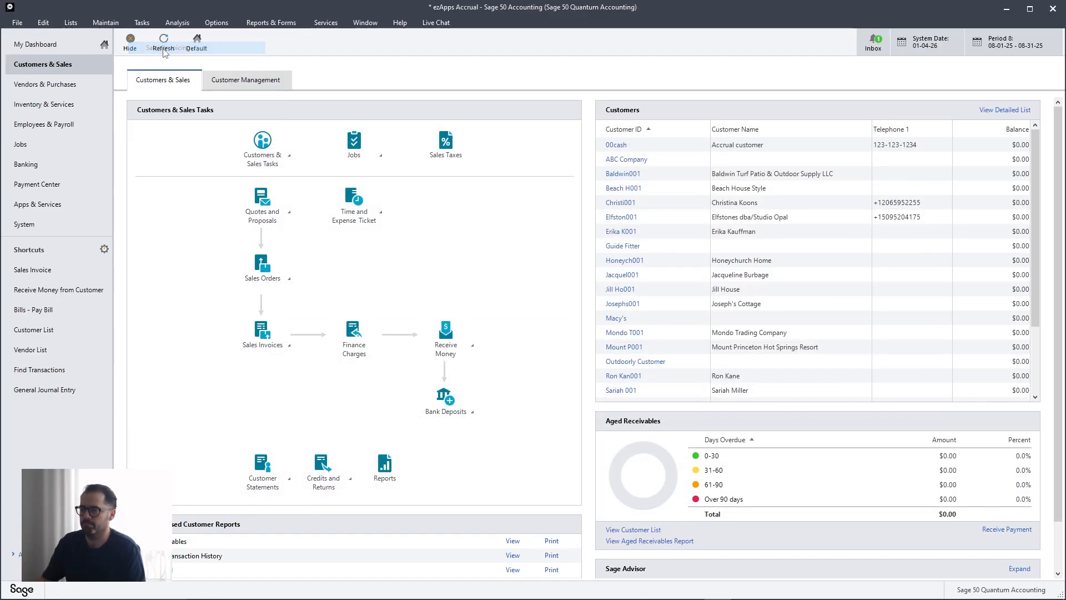
{"action": "left_click", "coordinate": [267, 147]}
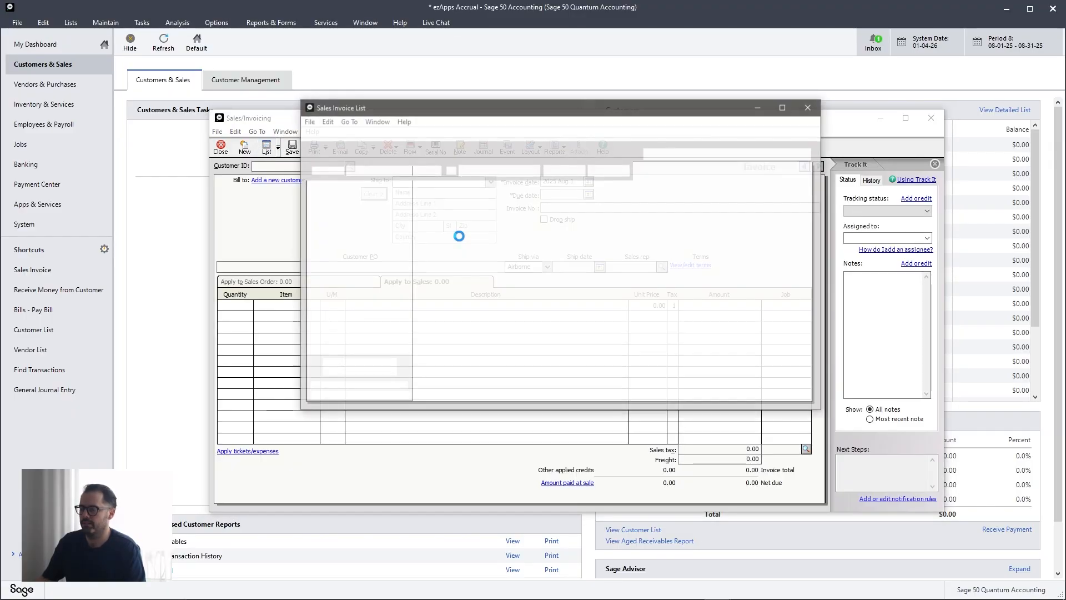
{"action": "left_click", "coordinate": [500, 171]}
{"action": "left_click", "coordinate": [497, 187]}
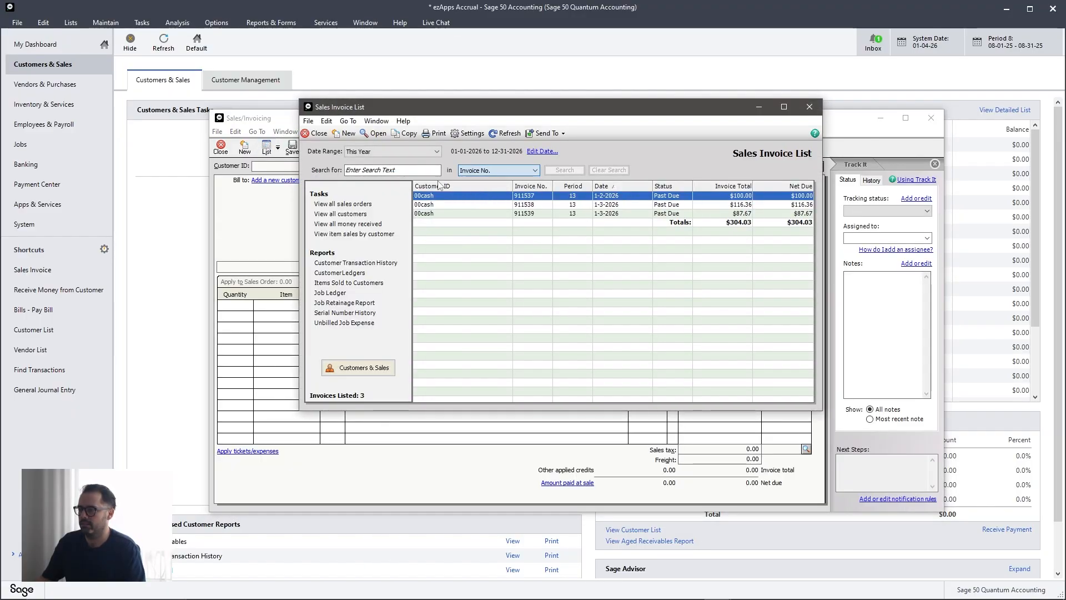
{"action": "left_click", "coordinate": [366, 168]}
{"action": "type", "text": "911537"}
{"action": "key", "text": "Return"}
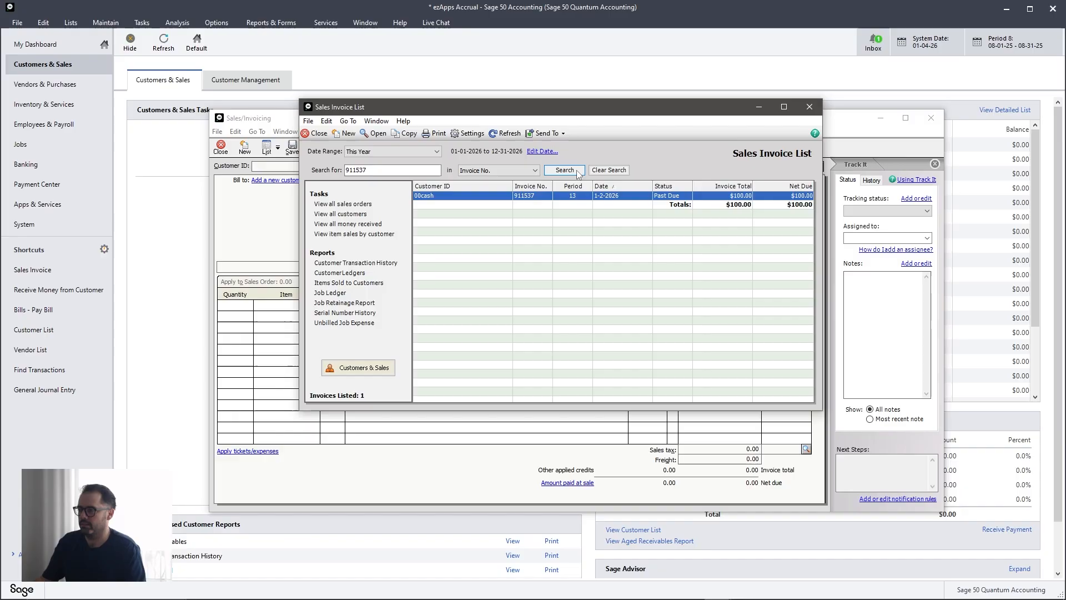
{"action": "double_click", "coordinate": [472, 195]}
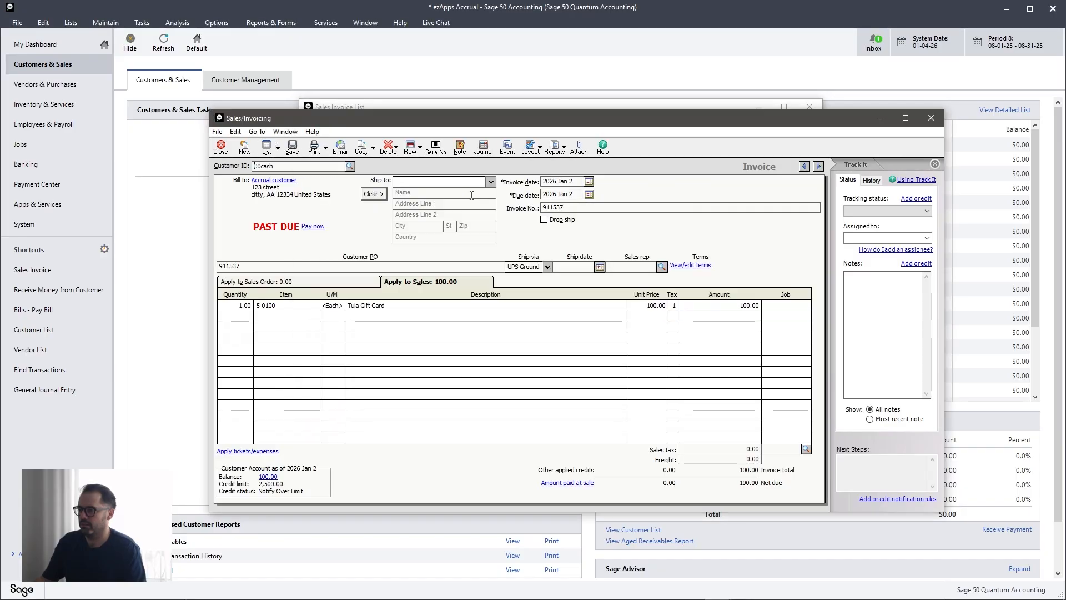
Step: Check invoice 911537's customer 00cash, PO 911537 and shipping against Shopify, then close it
{"action": "left_click", "coordinate": [1006, 9]}
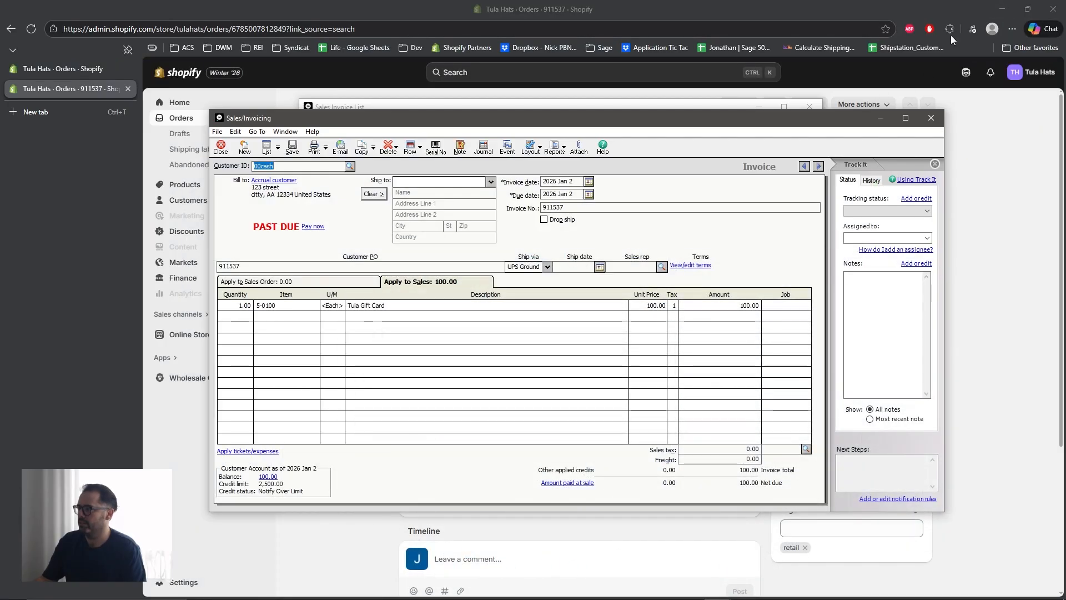
{"action": "left_click_drag", "start_coordinate": [800, 122], "coordinate": [551, 262]}
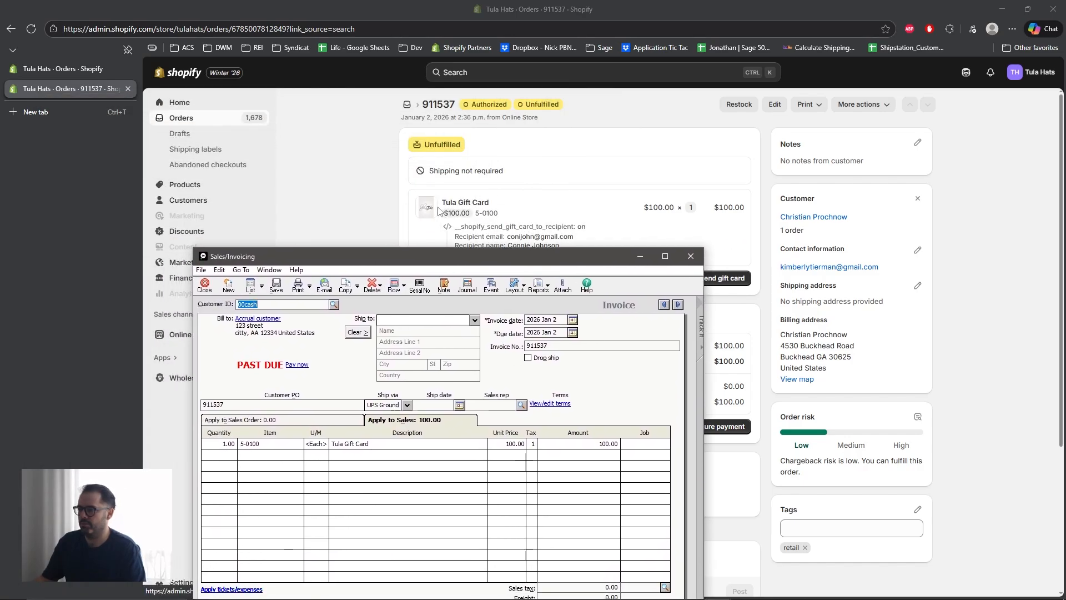
{"action": "left_click", "coordinate": [389, 445]}
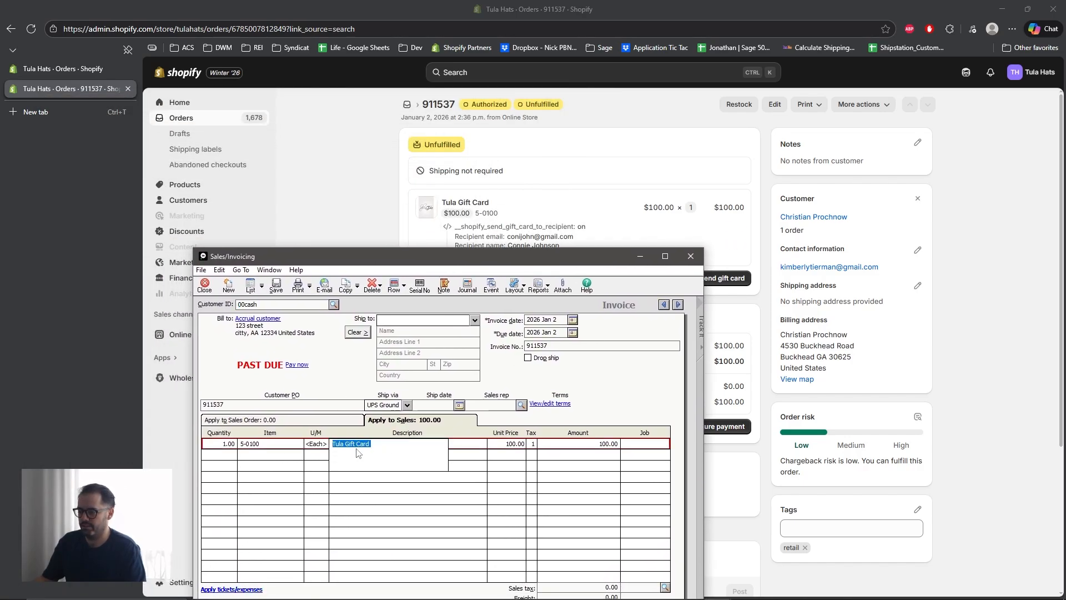
{"action": "left_click_drag", "start_coordinate": [517, 265], "coordinate": [411, 156]}
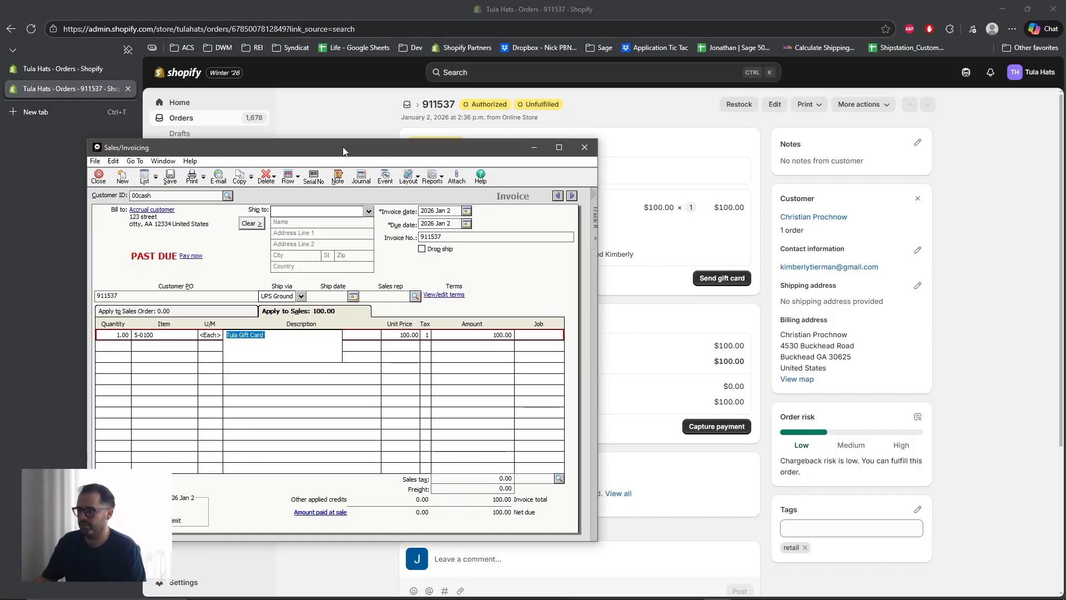
{"action": "left_click_drag", "start_coordinate": [299, 157], "coordinate": [315, 157]}
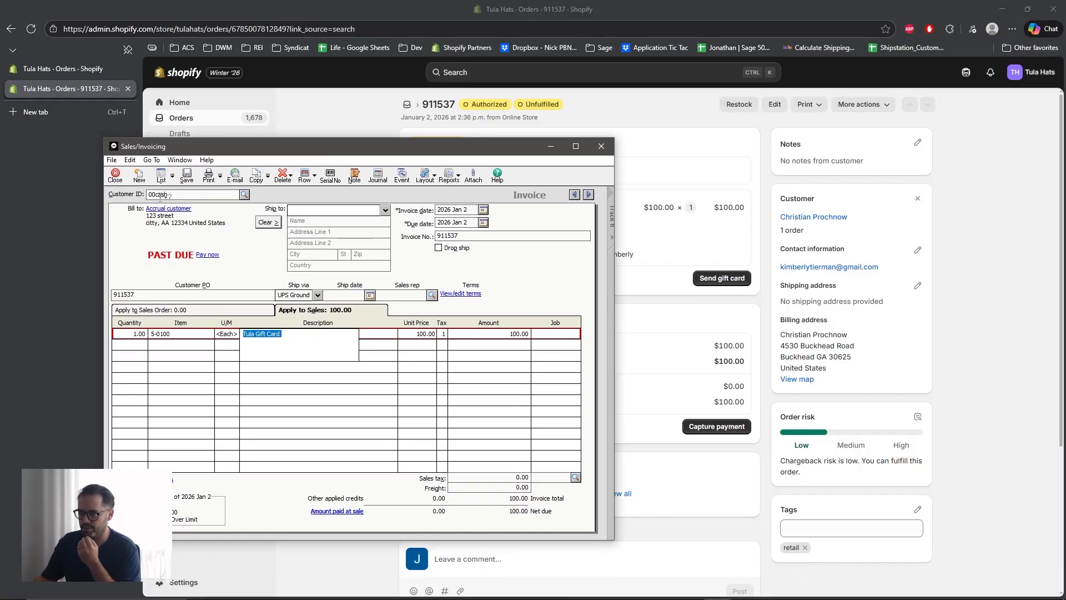
{"action": "left_click_drag", "start_coordinate": [170, 194], "coordinate": [122, 193]}
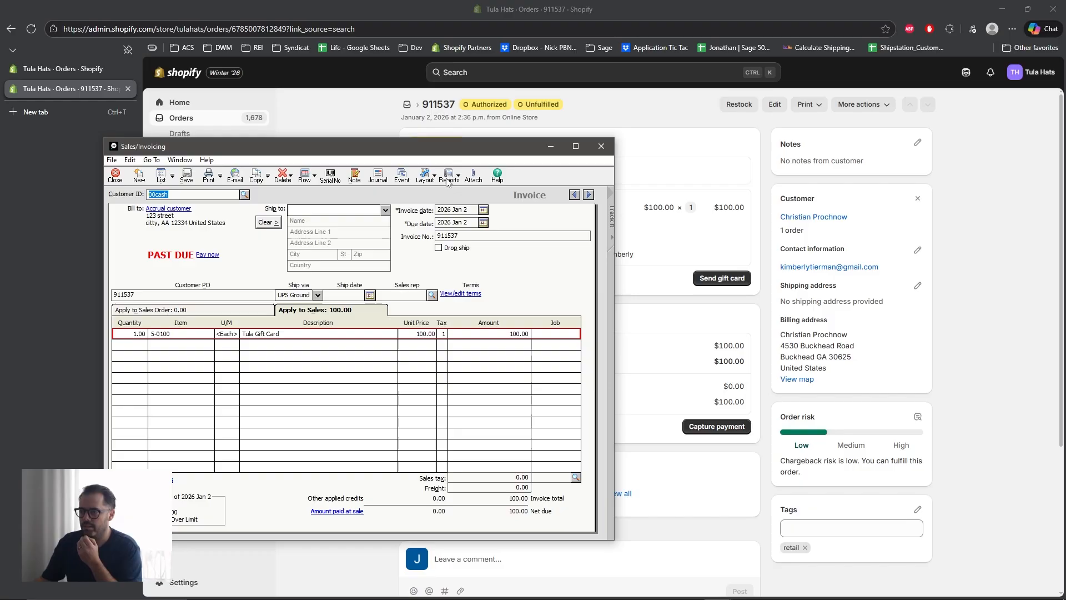
{"action": "left_click", "coordinate": [438, 233]}
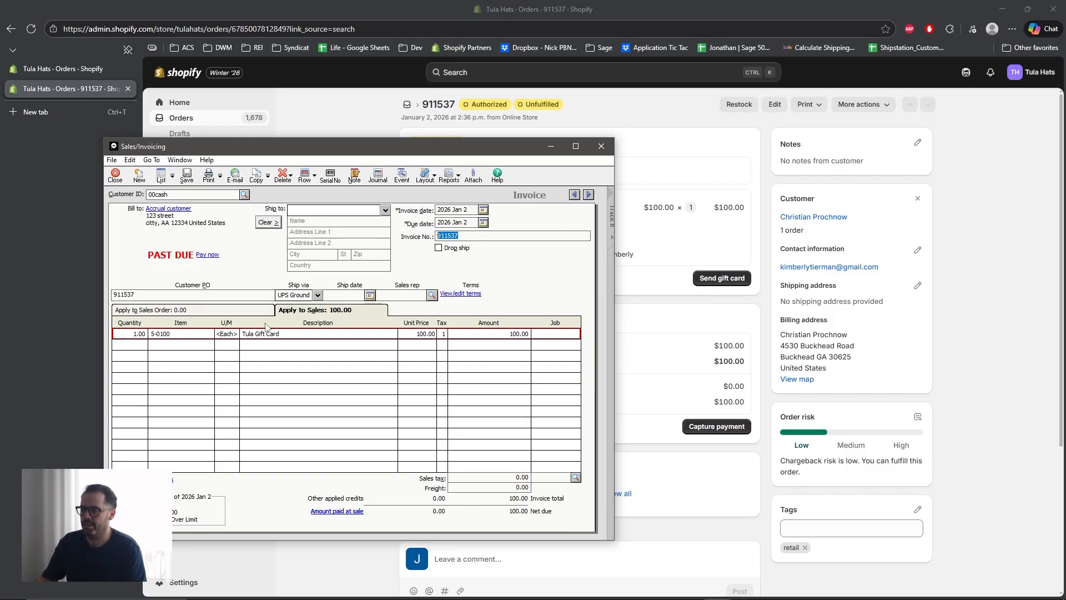
{"action": "left_click", "coordinate": [152, 294]}
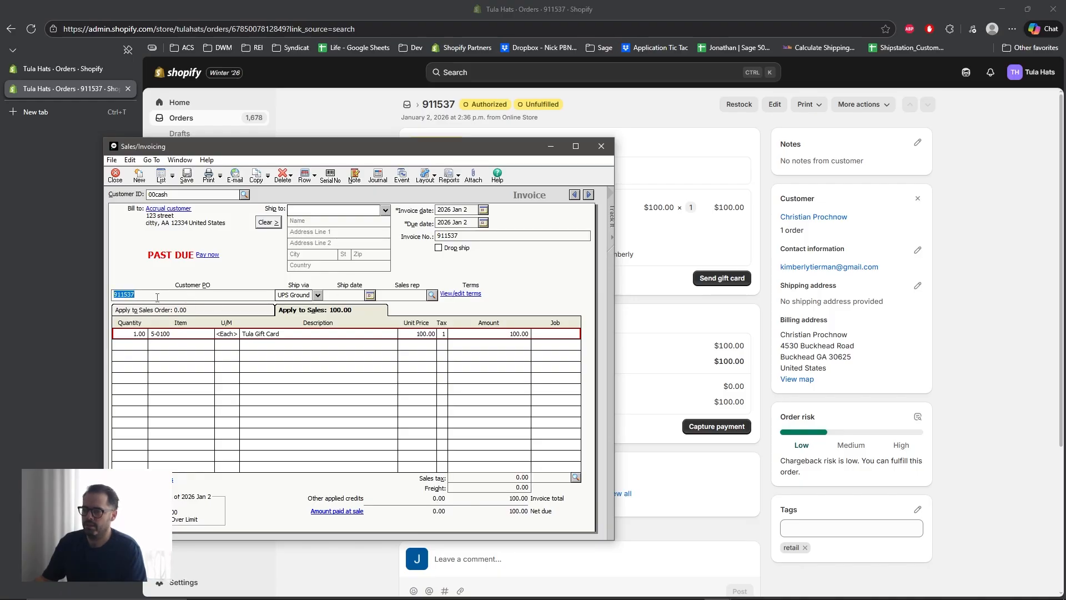
{"action": "left_click", "coordinate": [318, 296]}
{"action": "left_click", "coordinate": [318, 296]}
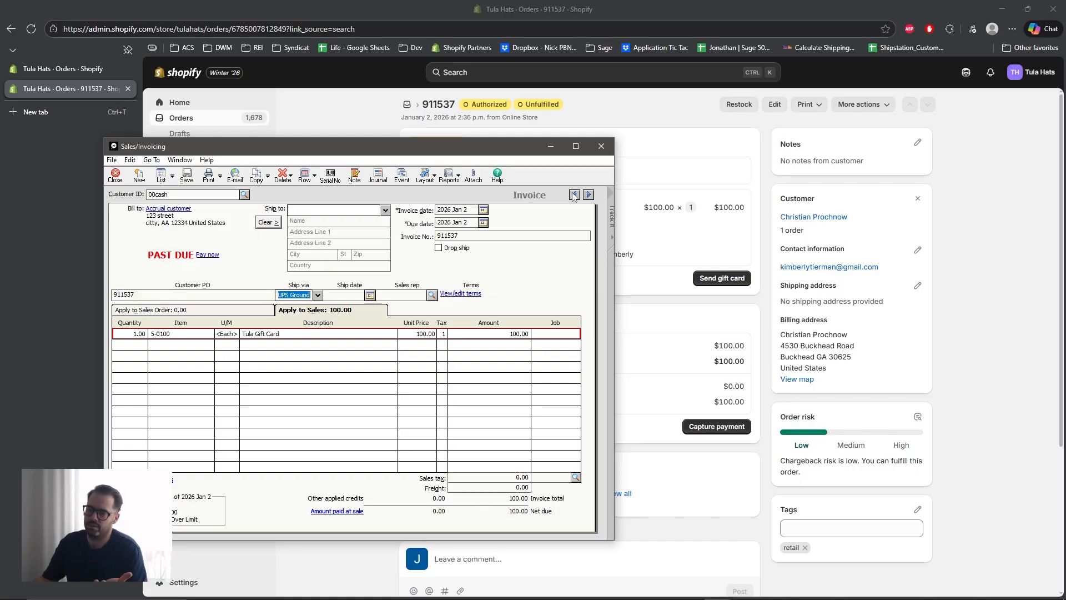
{"action": "left_click", "coordinate": [601, 146]}
{"action": "left_click", "coordinate": [745, 595]}
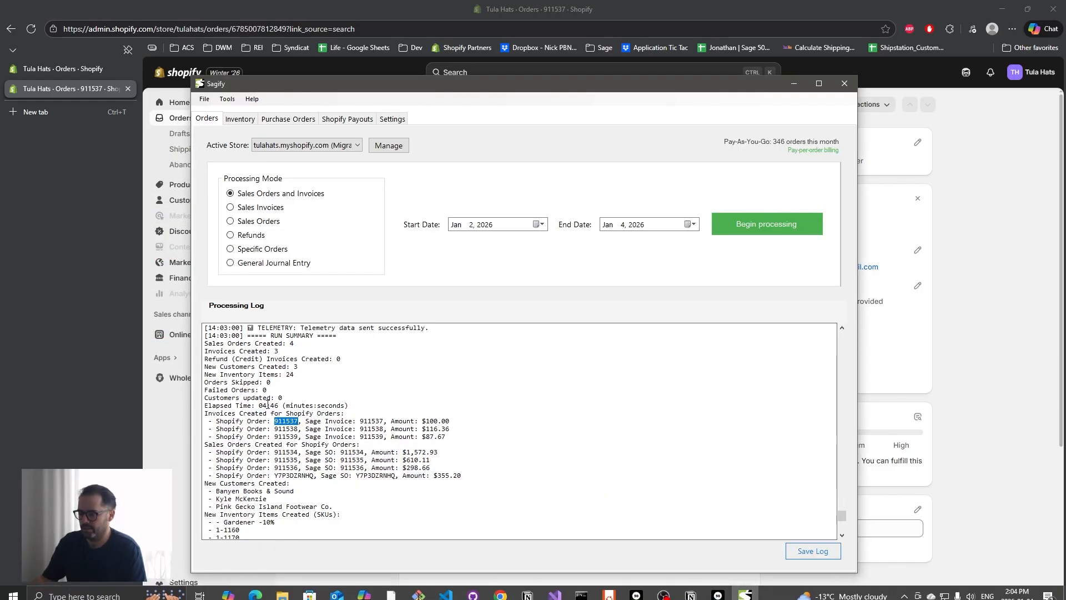
Step: Copy order number 911534 from the Sagify processing log
{"action": "double_click", "coordinate": [286, 428]}
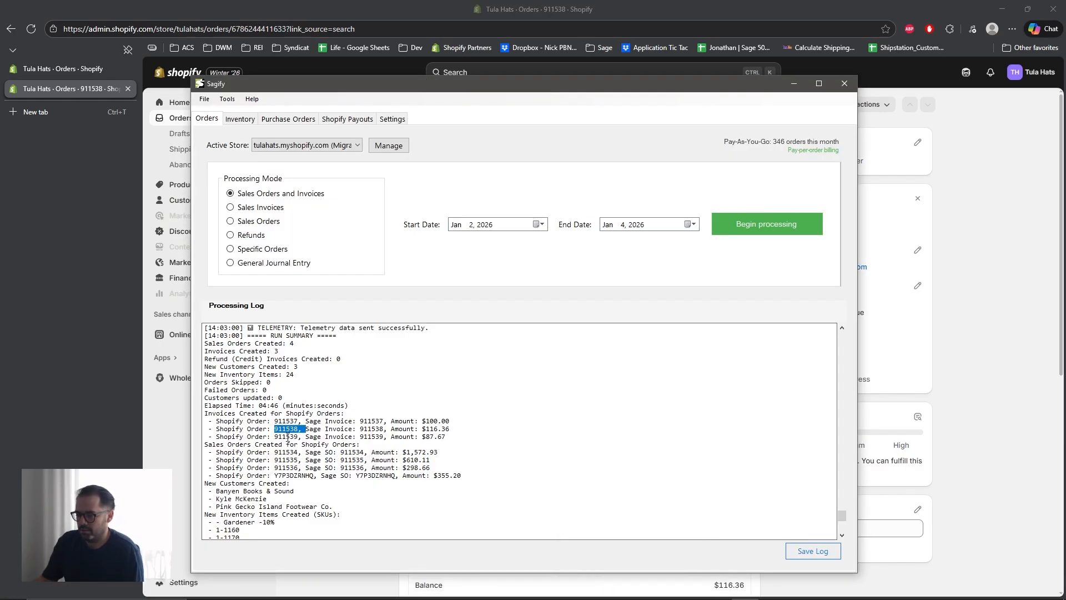
{"action": "left_click", "coordinate": [287, 437]}
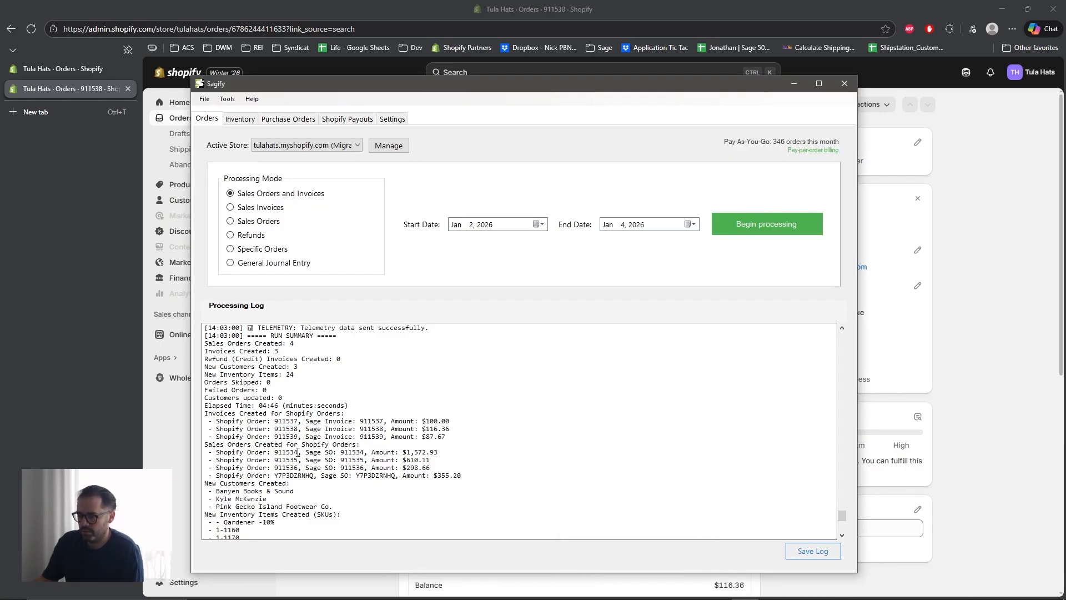
{"action": "right_click", "coordinate": [287, 451]}
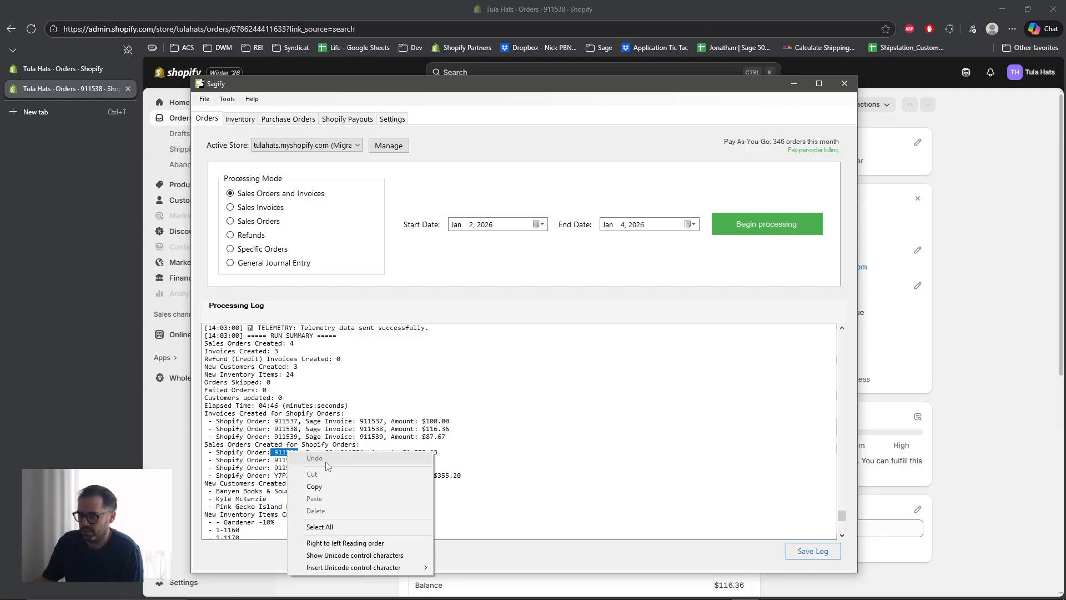
{"action": "left_click", "coordinate": [303, 486]}
Step: Search Shopify for 911534 and review the unfulfilled, payment-pending wholesale order
{"action": "left_click", "coordinate": [968, 195]}
{"action": "left_click", "coordinate": [569, 77]}
{"action": "key", "text": "ctrl+v"}
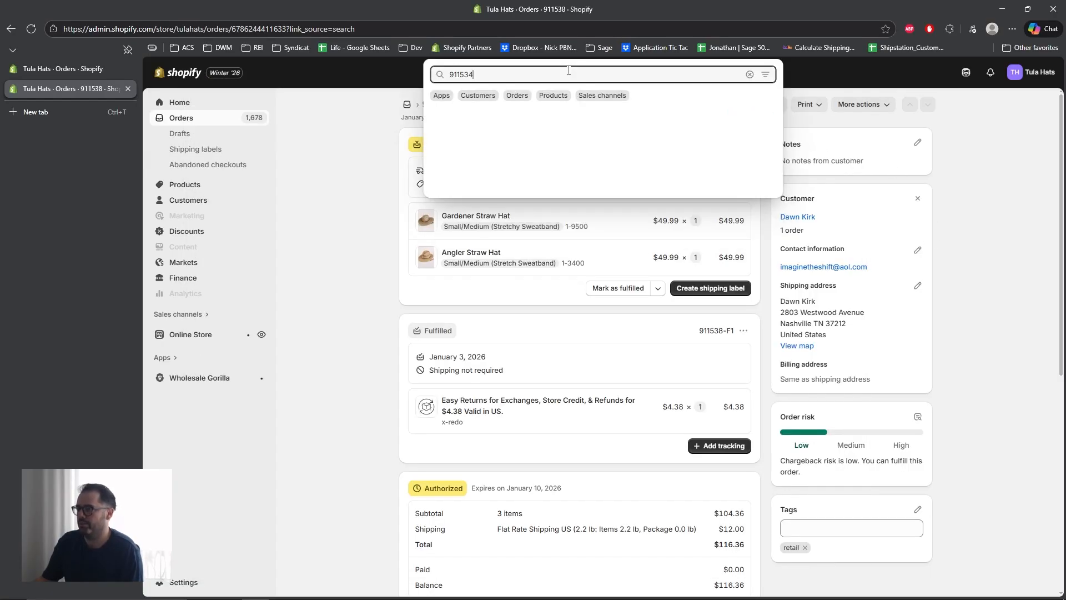
{"action": "left_click", "coordinate": [611, 120]}
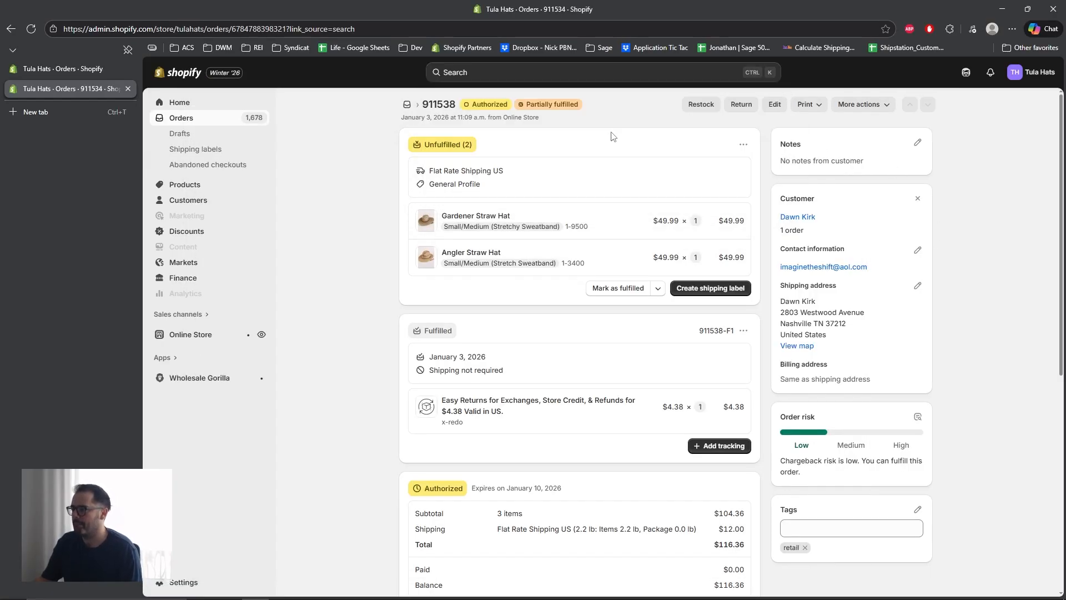
{"action": "scroll", "coordinate": [861, 411], "scroll_direction": "down", "scroll_amount": 4}
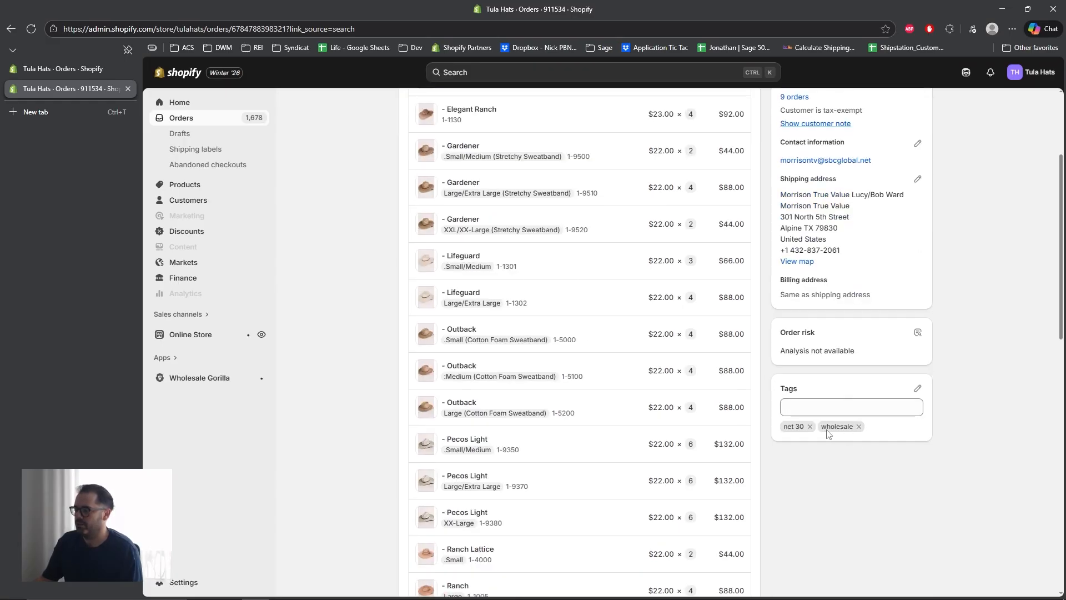
{"action": "scroll", "coordinate": [778, 424], "scroll_direction": "up", "scroll_amount": 3}
{"action": "scroll", "coordinate": [511, 333], "scroll_direction": "down", "scroll_amount": 9}
{"action": "scroll", "coordinate": [534, 455], "scroll_direction": "up", "scroll_amount": 9}
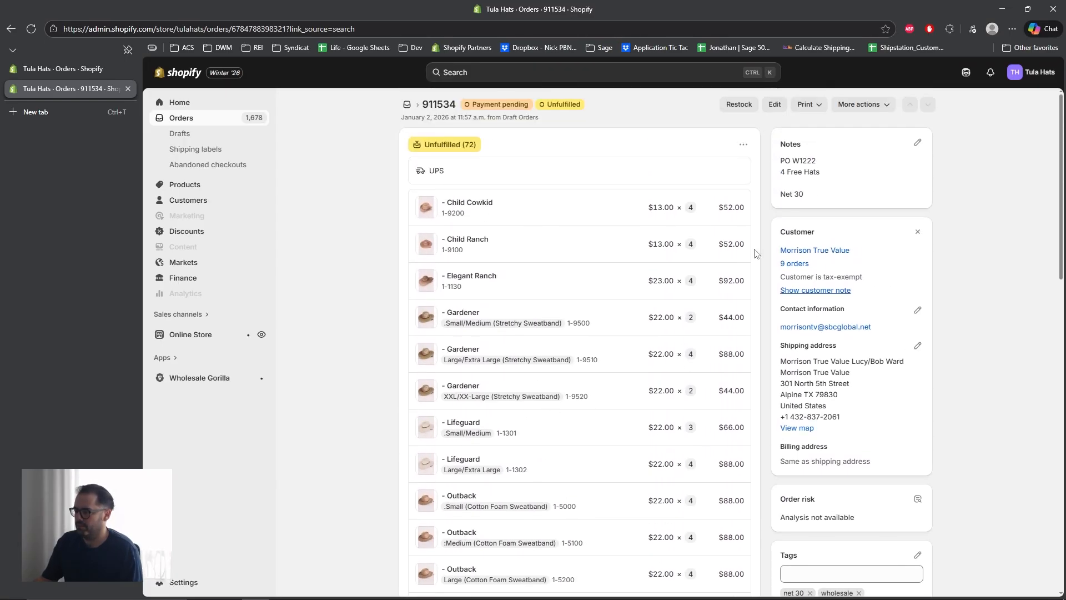
{"action": "left_click", "coordinate": [745, 589]}
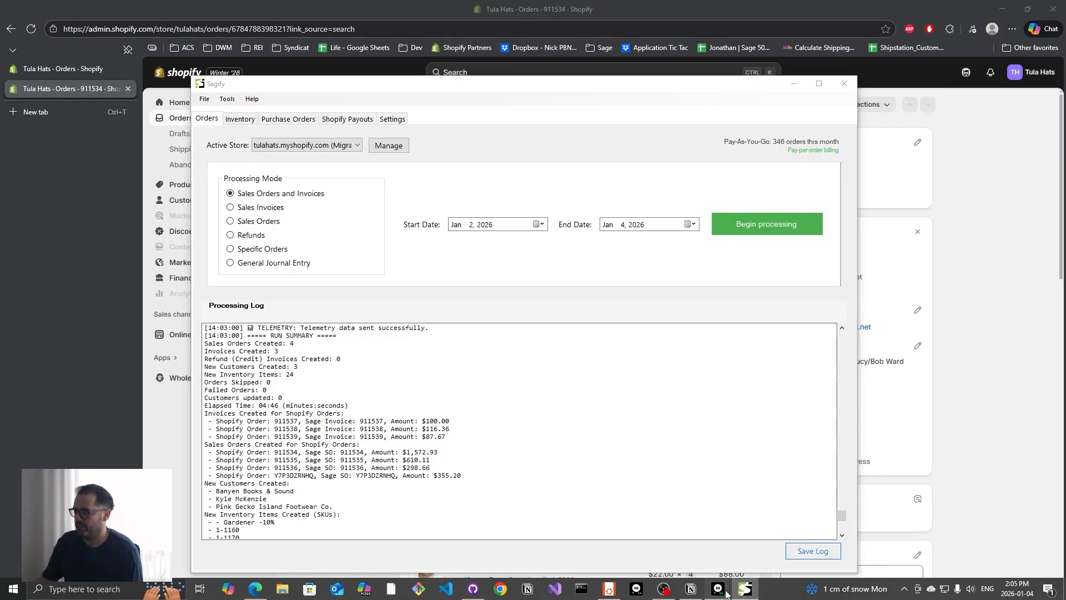
{"action": "left_click", "coordinate": [673, 531]}
{"action": "left_click", "coordinate": [718, 589]}
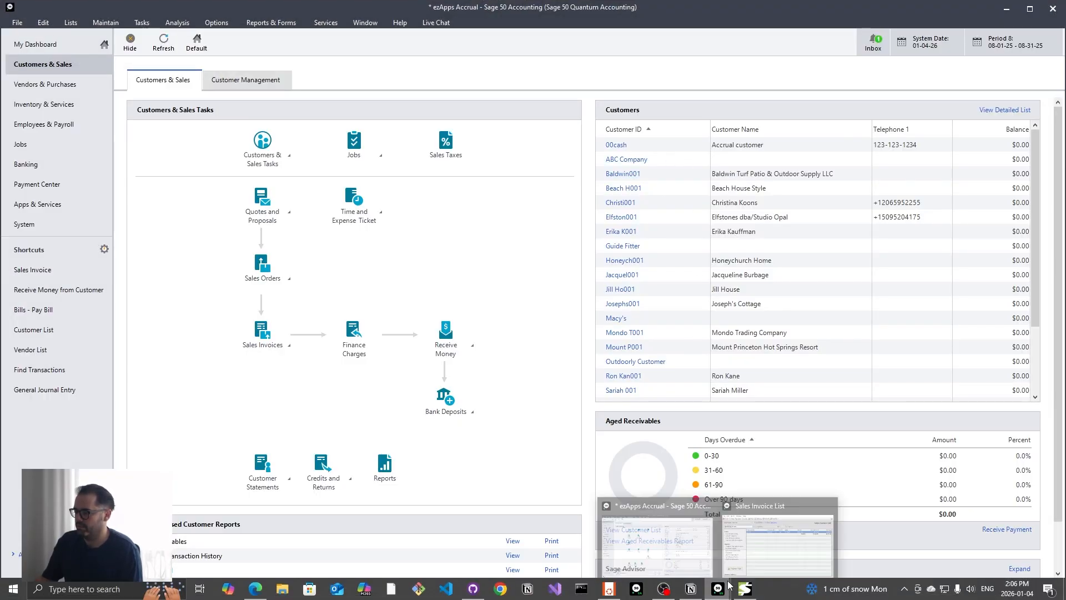
{"action": "left_click", "coordinate": [772, 538]}
{"action": "left_click", "coordinate": [809, 107]}
{"action": "left_click", "coordinate": [142, 22]}
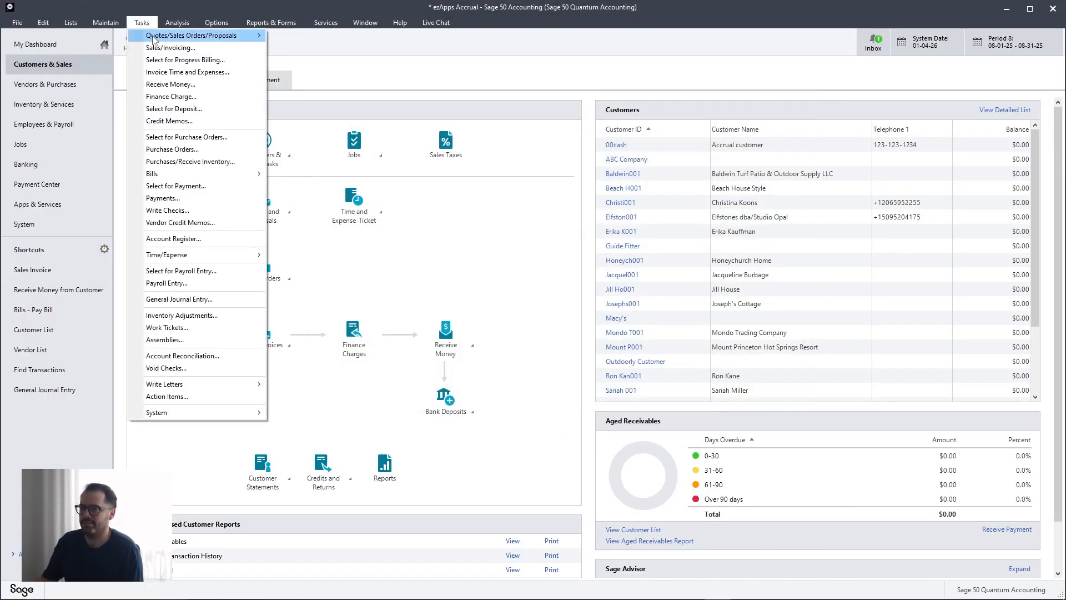
{"action": "mouse_move", "coordinate": [184, 35]}
{"action": "left_click", "coordinate": [294, 47]}
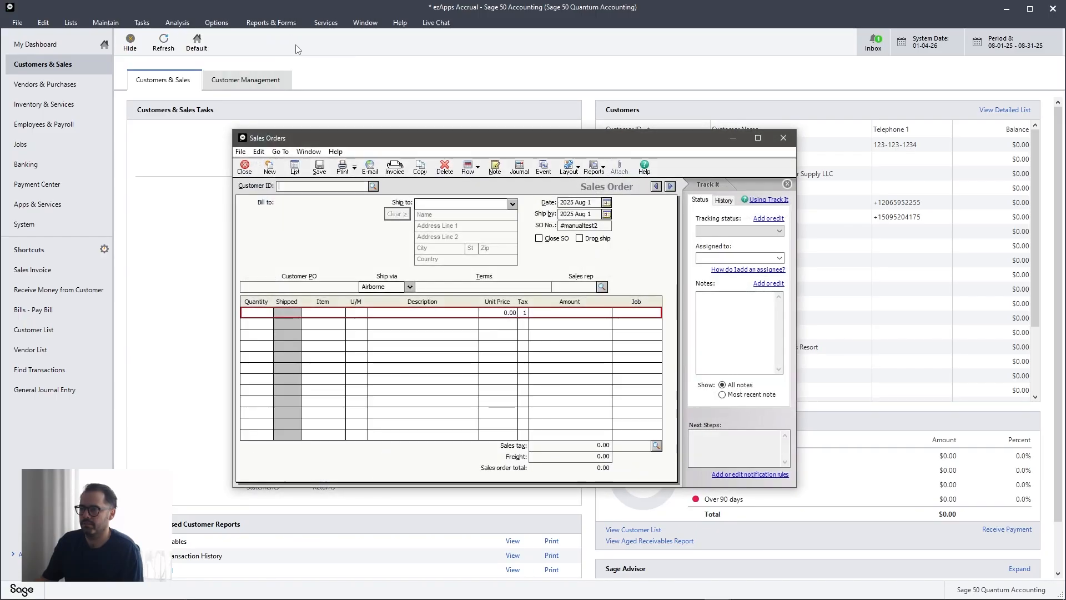
{"action": "left_click", "coordinate": [295, 167]}
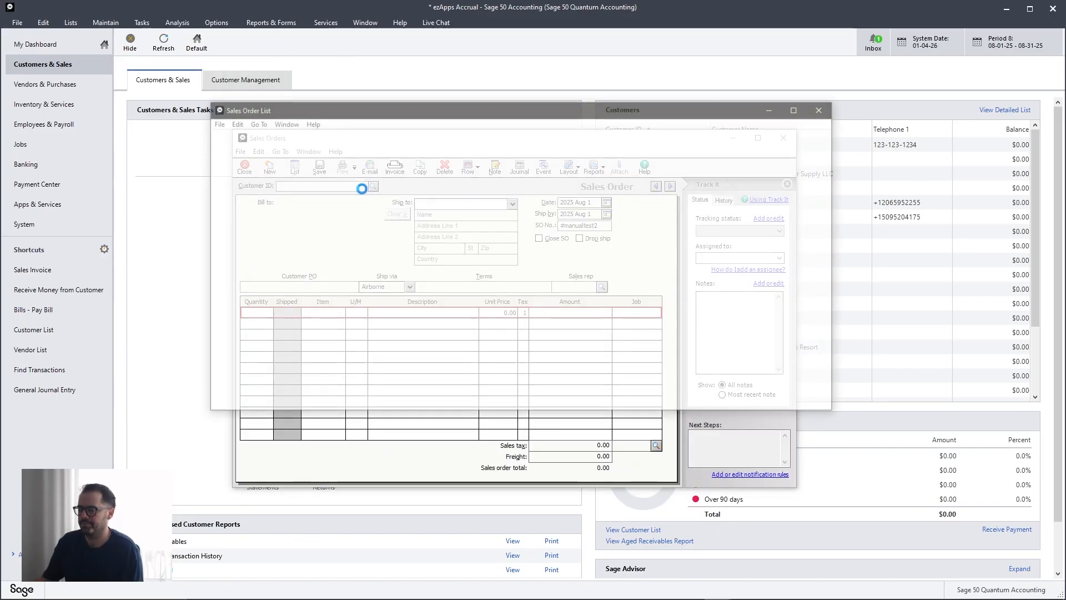
{"action": "left_click", "coordinate": [419, 174]}
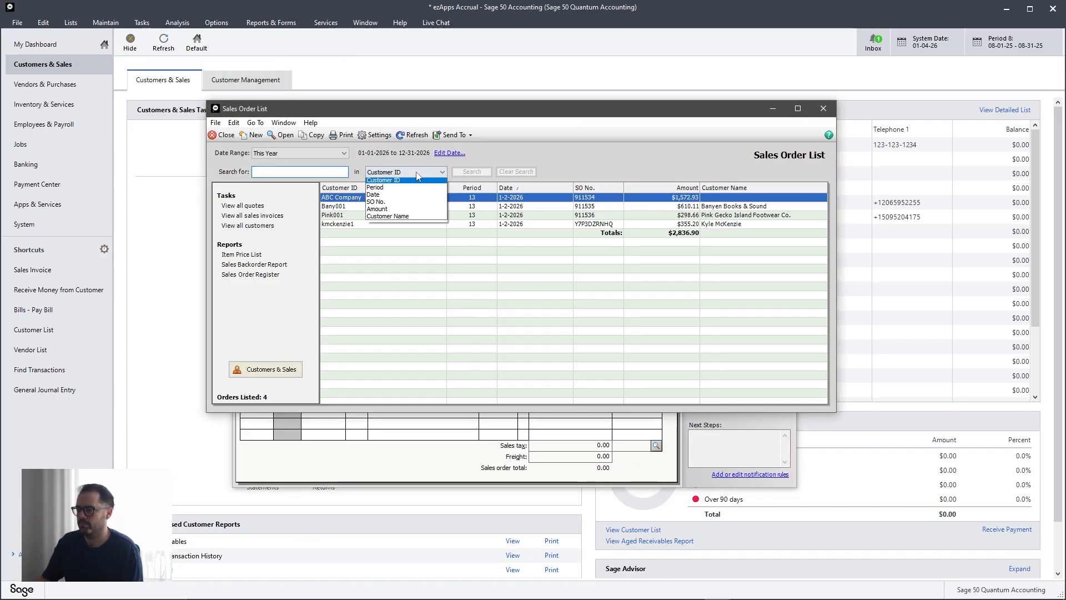
{"action": "left_click", "coordinate": [401, 204]}
{"action": "left_click", "coordinate": [294, 172]}
{"action": "key", "text": "ctrl+v"}
{"action": "left_click", "coordinate": [472, 171]}
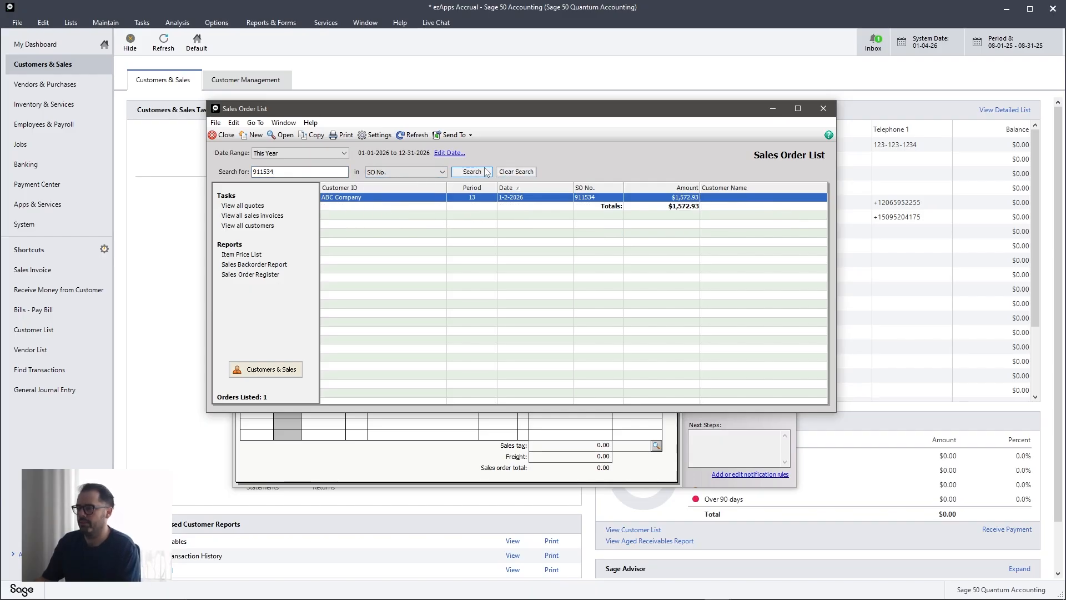
{"action": "double_click", "coordinate": [693, 198]}
{"action": "left_click", "coordinate": [1007, 9]}
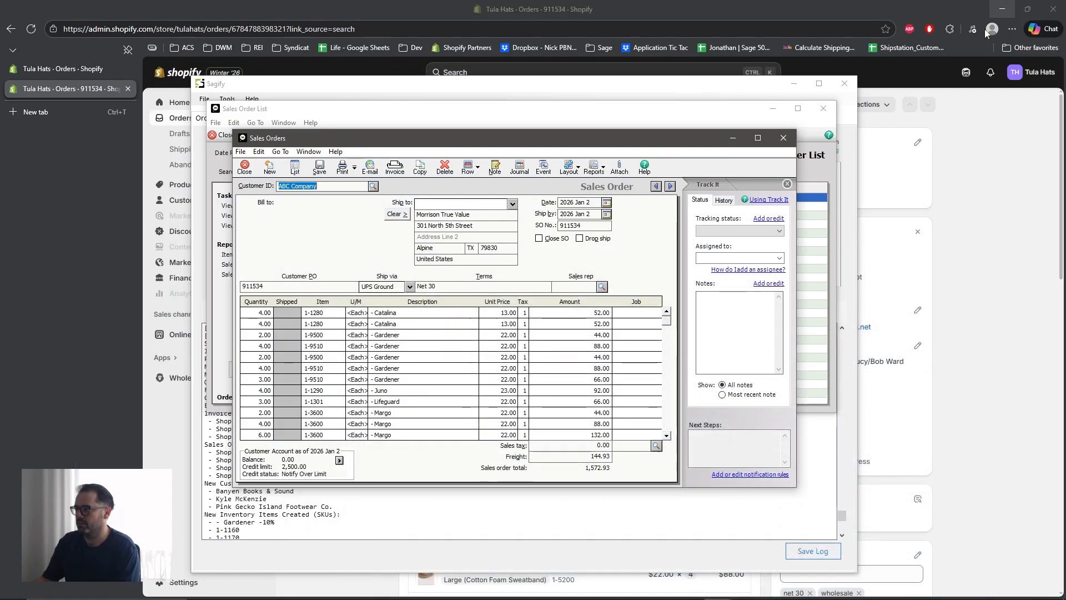
{"action": "left_click", "coordinate": [773, 109]}
{"action": "left_click", "coordinate": [790, 89]}
{"action": "left_click_drag", "start_coordinate": [696, 136], "coordinate": [517, 107]}
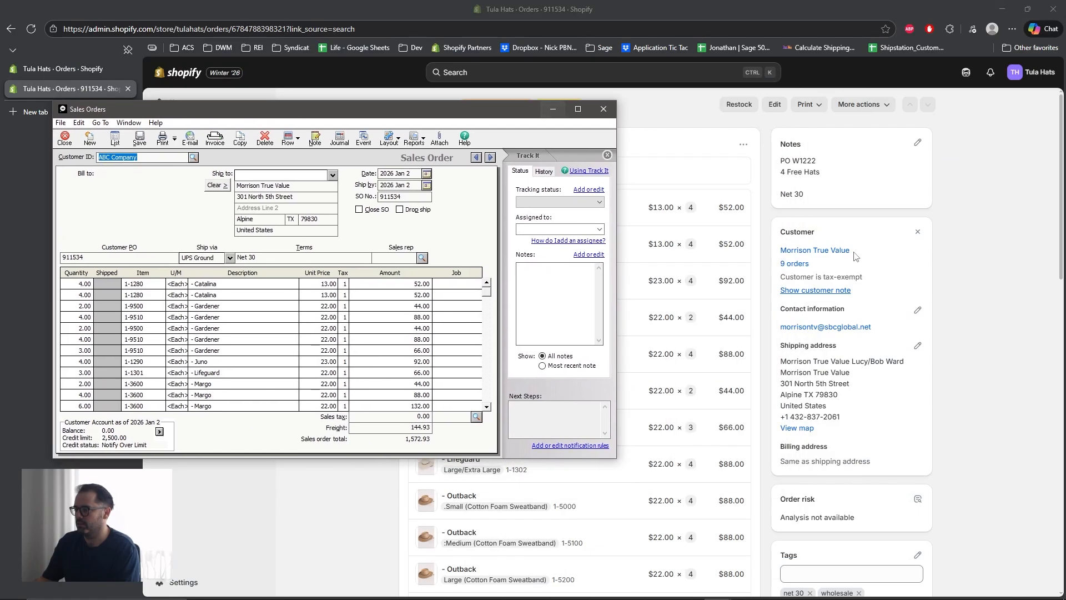
{"action": "scroll", "coordinate": [717, 385], "scroll_direction": "down", "scroll_amount": 10}
{"action": "scroll", "coordinate": [716, 385], "scroll_direction": "down", "scroll_amount": 3}
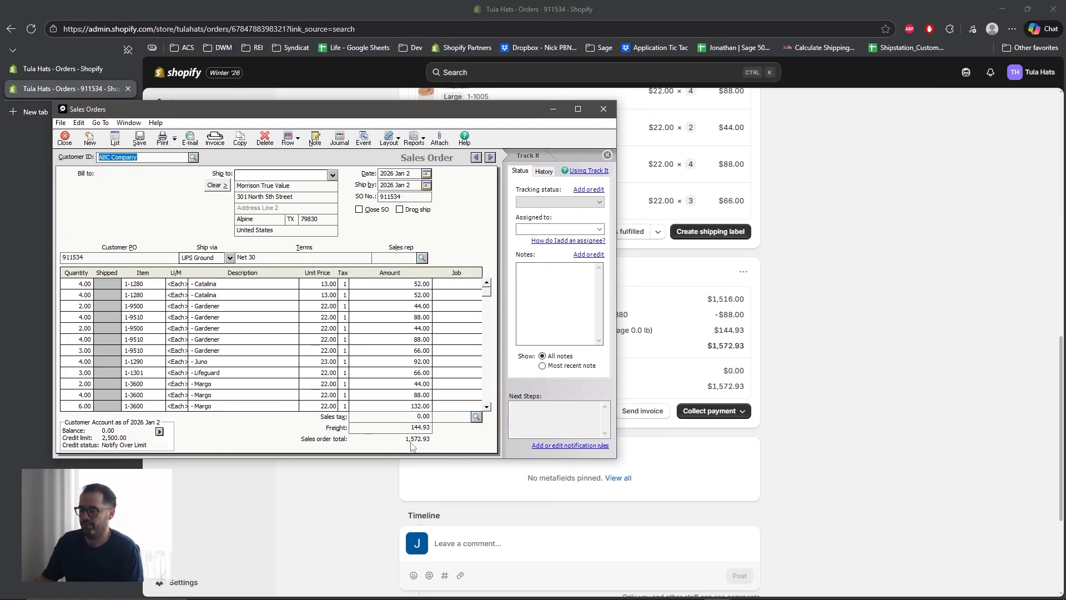
{"action": "double_click", "coordinate": [722, 386]}
{"action": "left_click", "coordinate": [835, 364]}
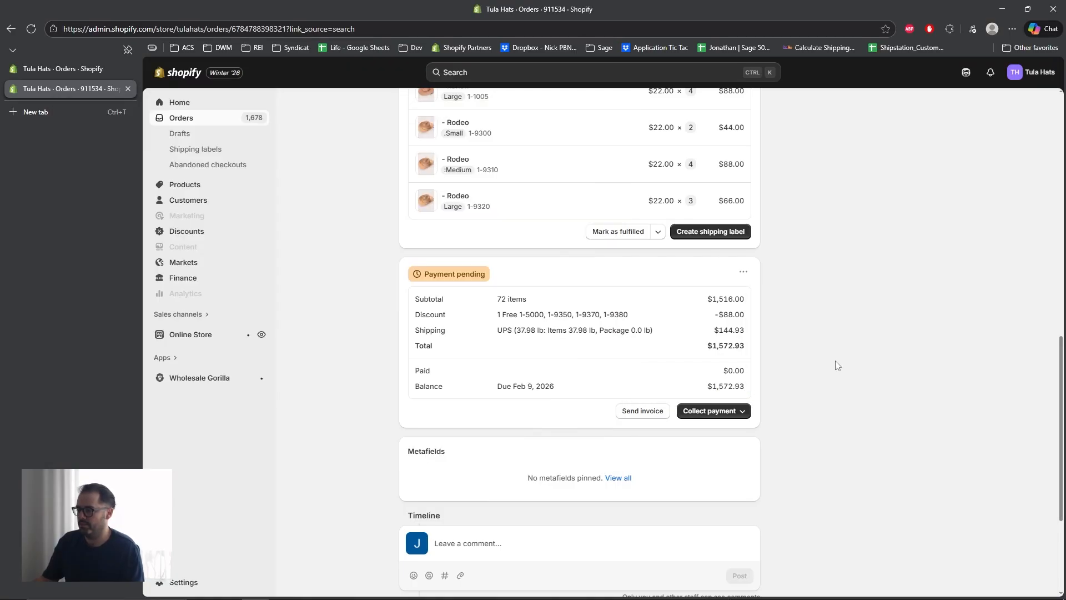
{"action": "scroll", "coordinate": [837, 365], "scroll_direction": "up", "scroll_amount": 2}
{"action": "key", "text": "alt+Tab"}
{"action": "key", "text": "alt+Tab"}
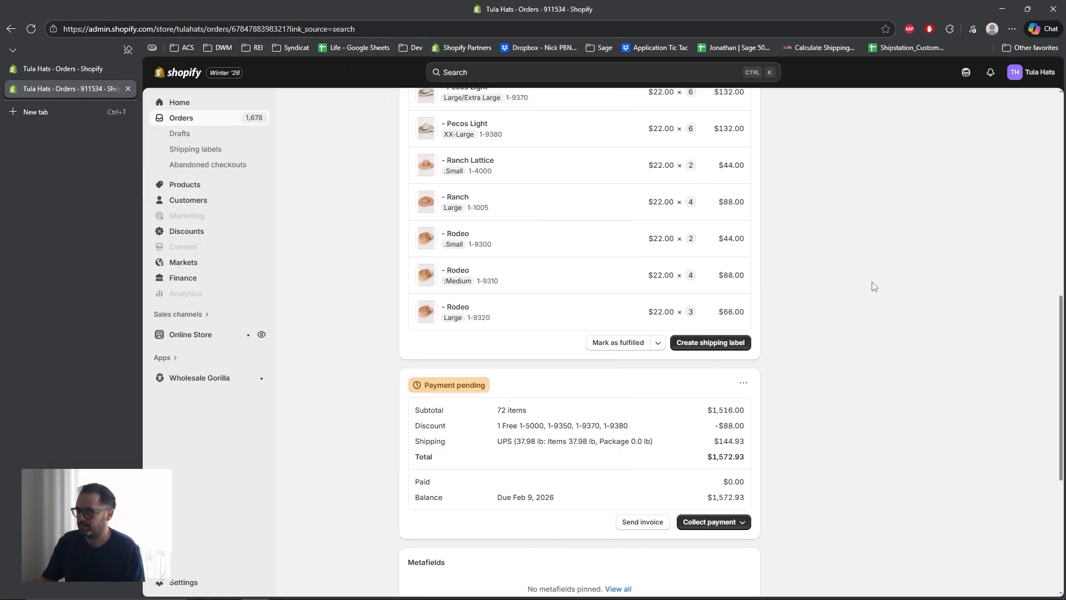
{"action": "scroll", "coordinate": [889, 384], "scroll_direction": "up", "scroll_amount": 10}
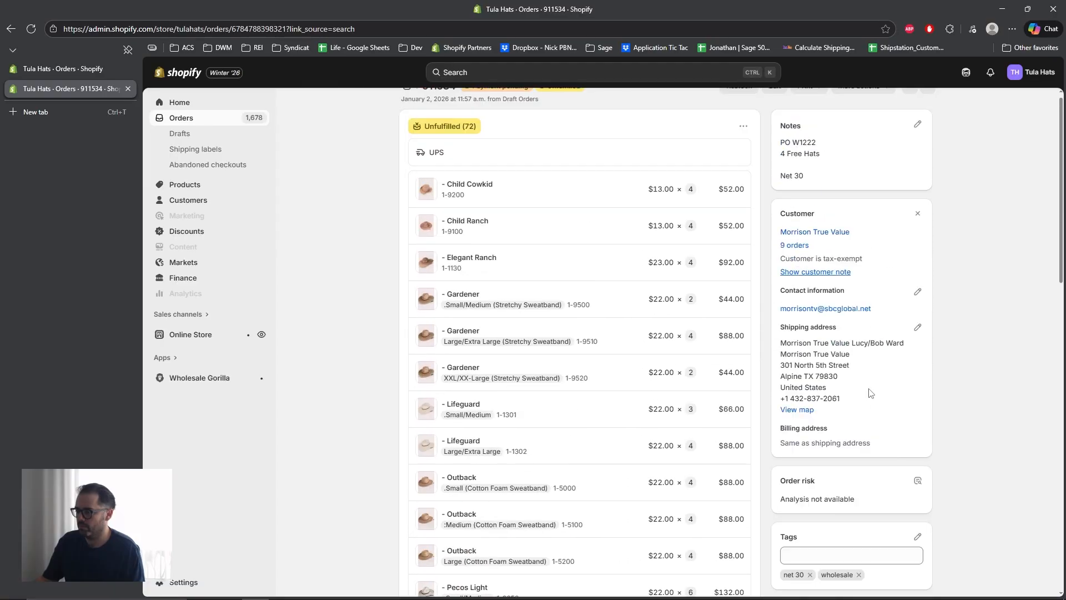
{"action": "key", "text": "alt+Tab"}
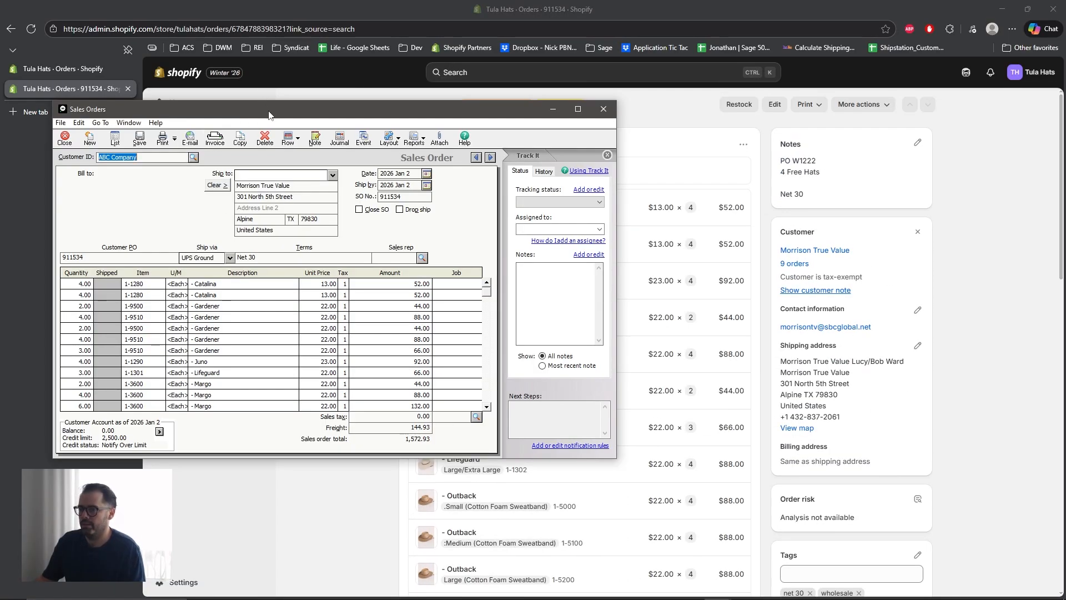
{"action": "left_click_drag", "start_coordinate": [268, 115], "coordinate": [325, 135]}
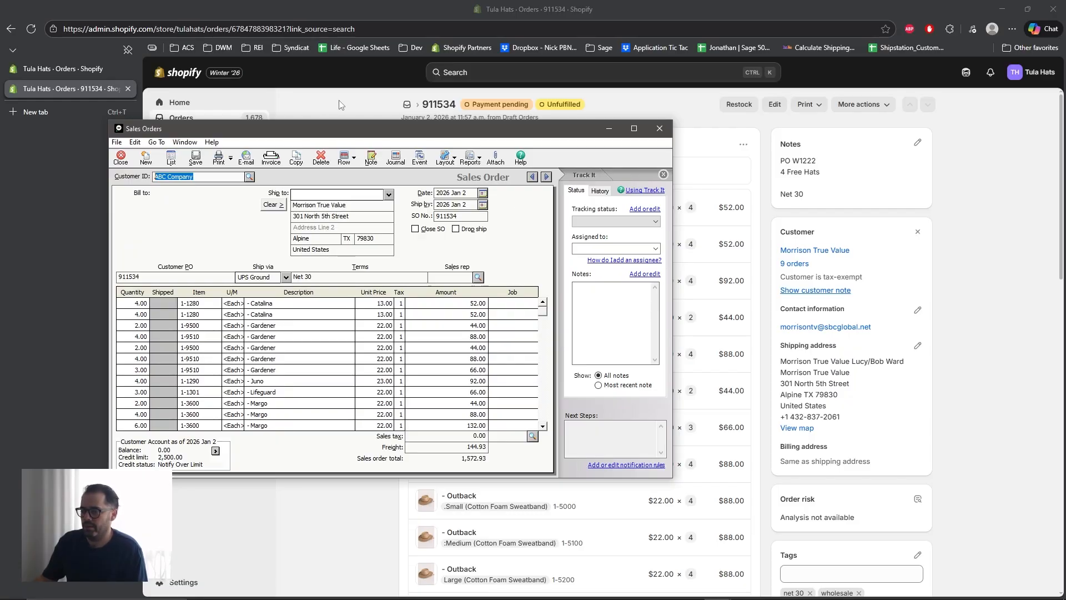
{"action": "left_click_drag", "start_coordinate": [358, 129], "coordinate": [752, 137]}
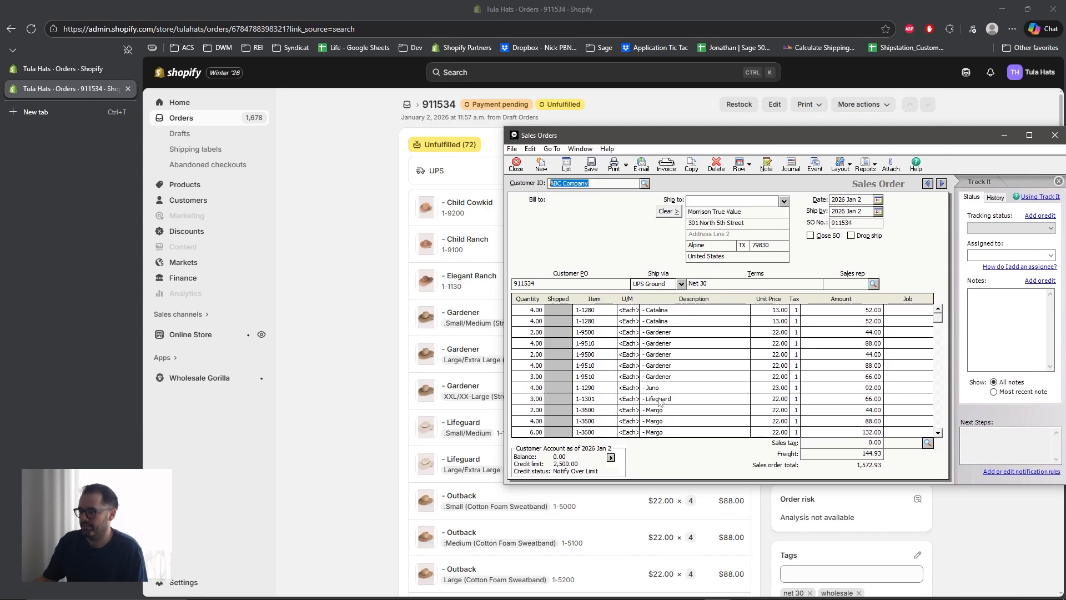
{"action": "left_click", "coordinate": [666, 367]}
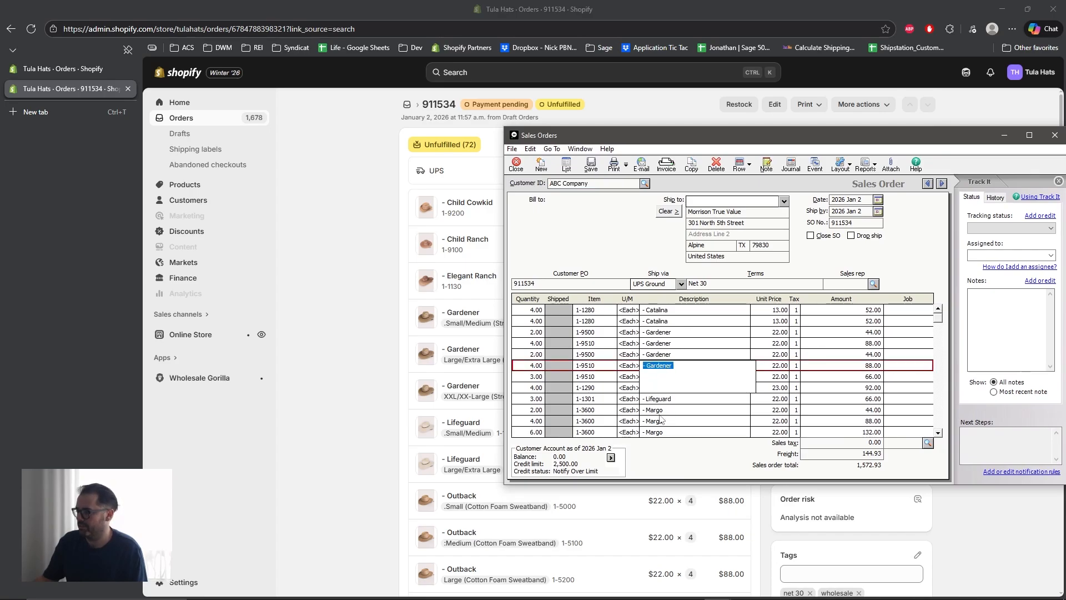
{"action": "left_click", "coordinate": [642, 421]}
{"action": "left_click", "coordinate": [673, 353]}
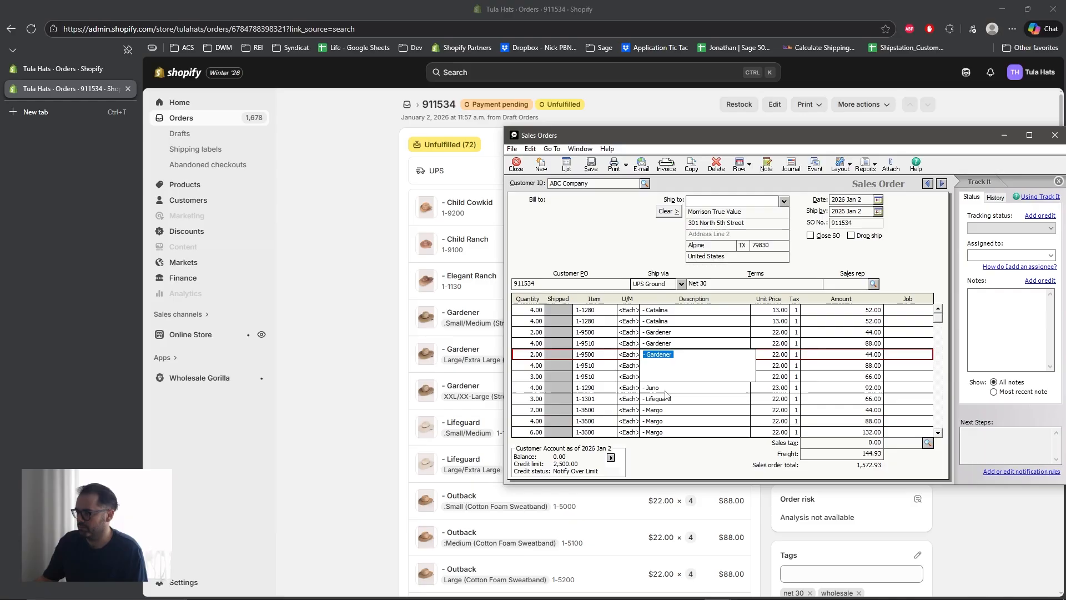
{"action": "left_click_drag", "start_coordinate": [863, 140], "coordinate": [574, 121]}
{"action": "left_click", "coordinate": [776, 120]}
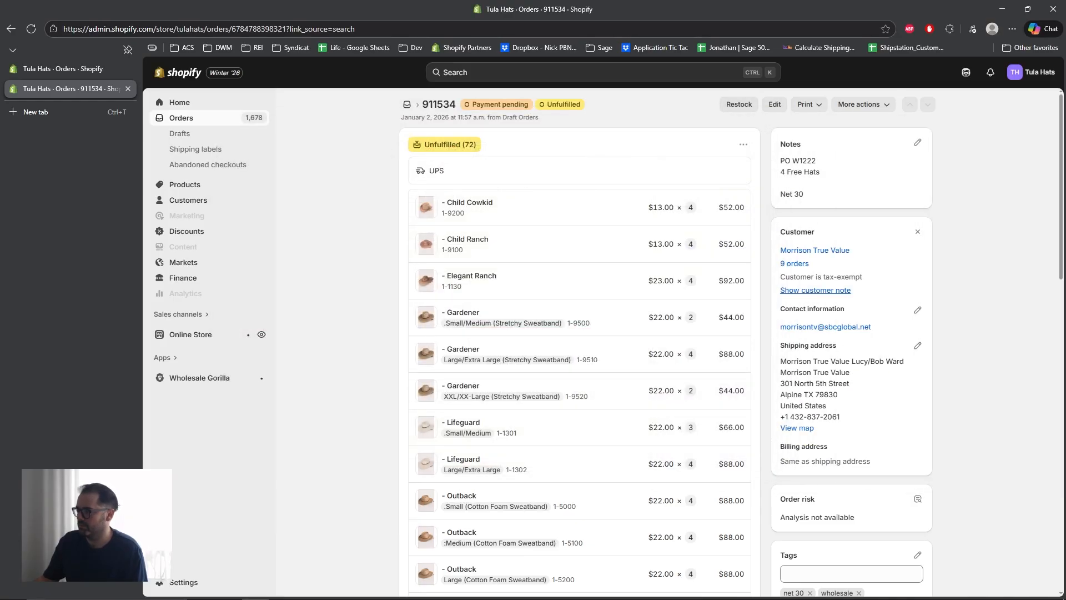
{"action": "left_click", "coordinate": [747, 590]}
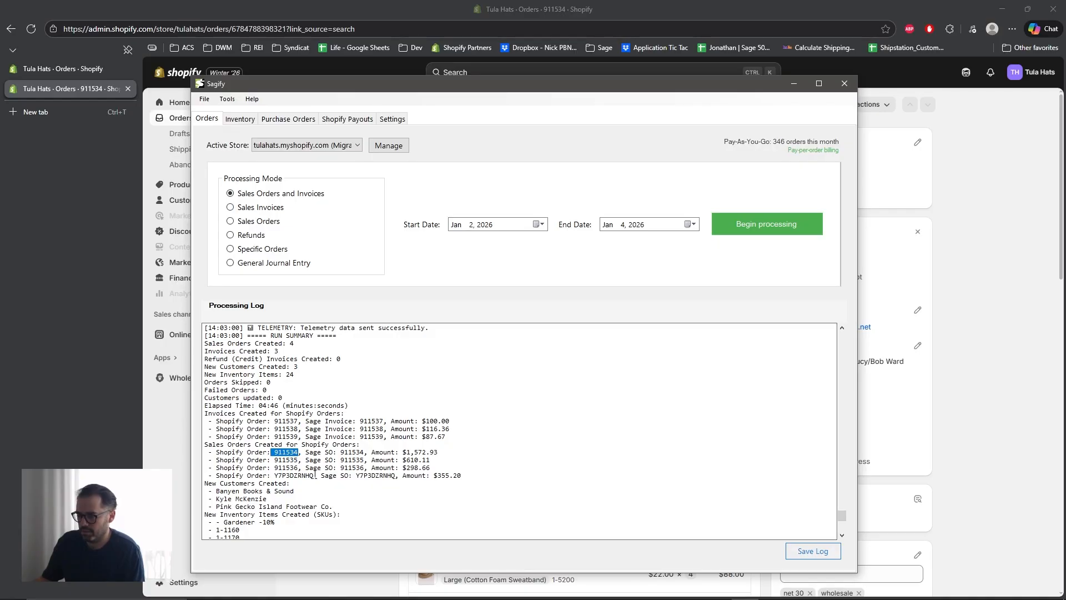
{"action": "left_click_drag", "start_coordinate": [314, 476], "coordinate": [294, 477]}
{"action": "left_click", "coordinate": [927, 211]}
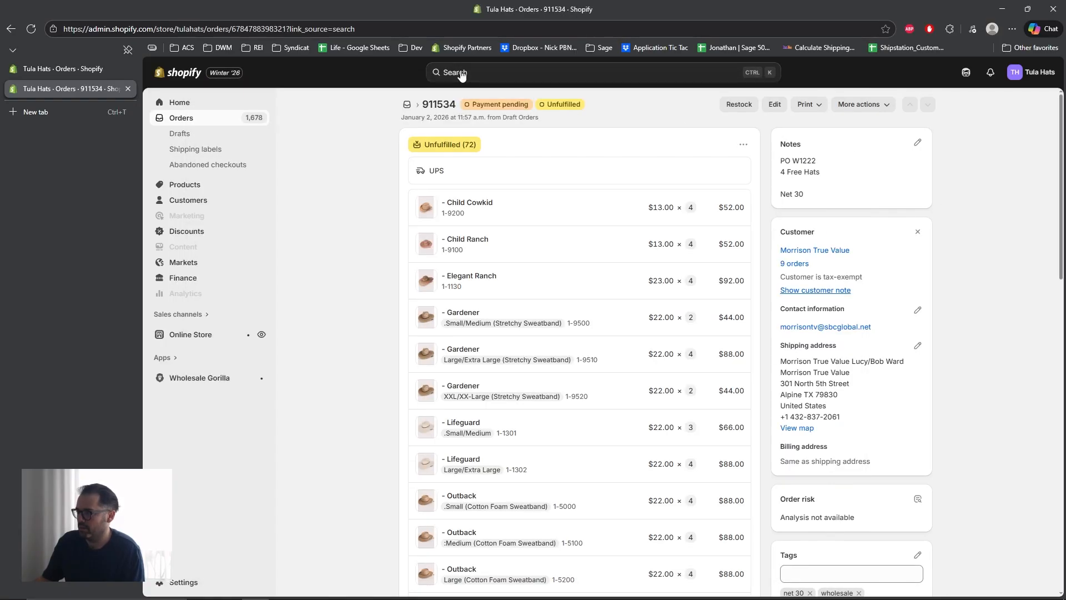
{"action": "left_click", "coordinate": [465, 73]}
{"action": "key", "text": "ctrl+v"}
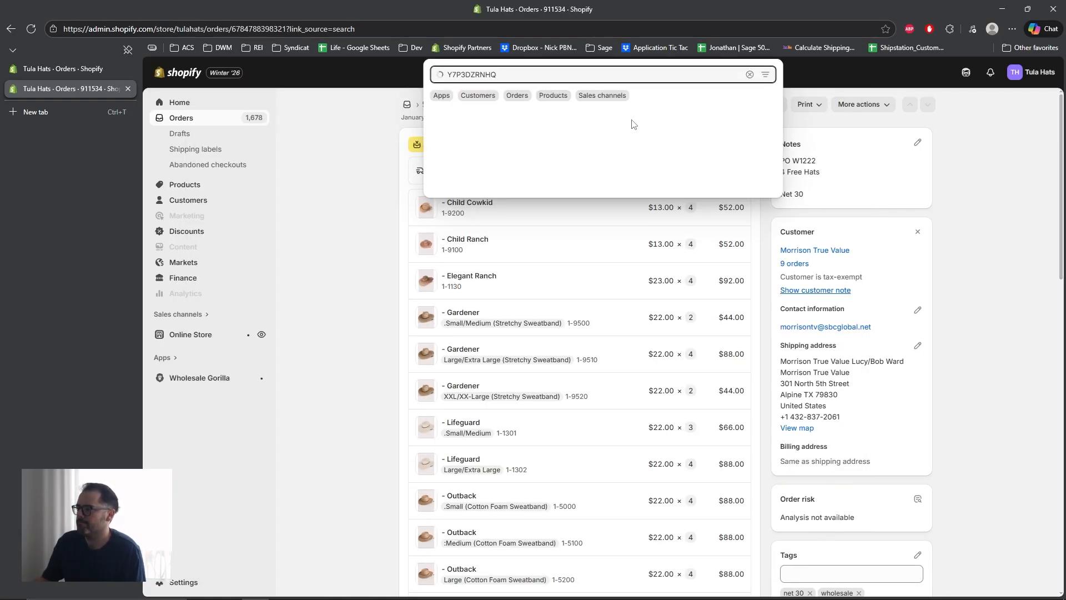
{"action": "left_click", "coordinate": [659, 116]}
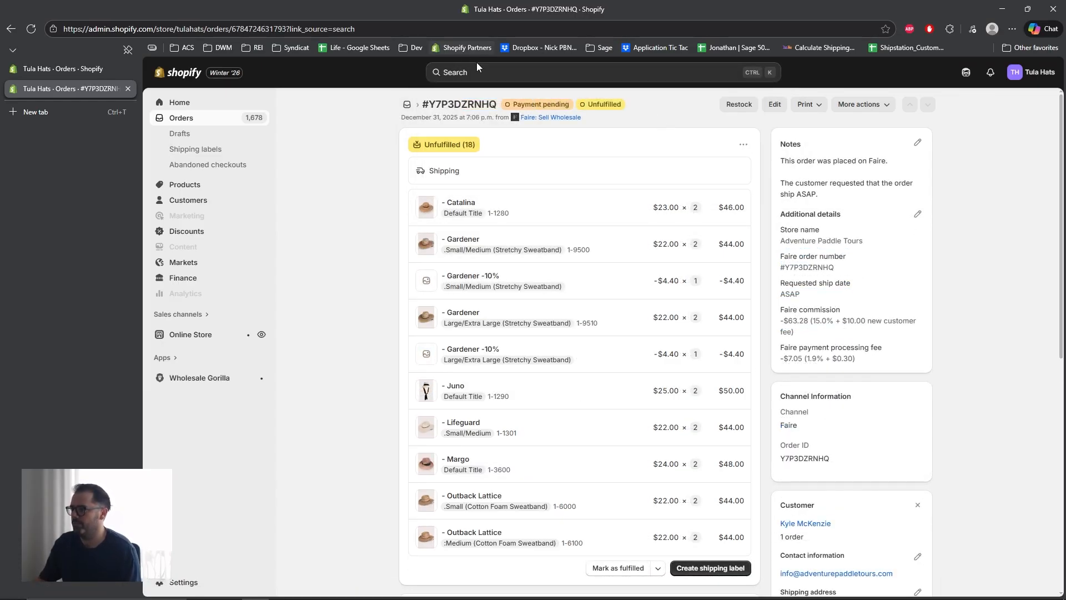
{"action": "left_click", "coordinate": [489, 72]}
{"action": "left_click", "coordinate": [1020, 304]}
Step: Search Sage 50's Sales Order List for Y7P3DZRNHQ and open the sales order
{"action": "mouse_move", "coordinate": [696, 579]}
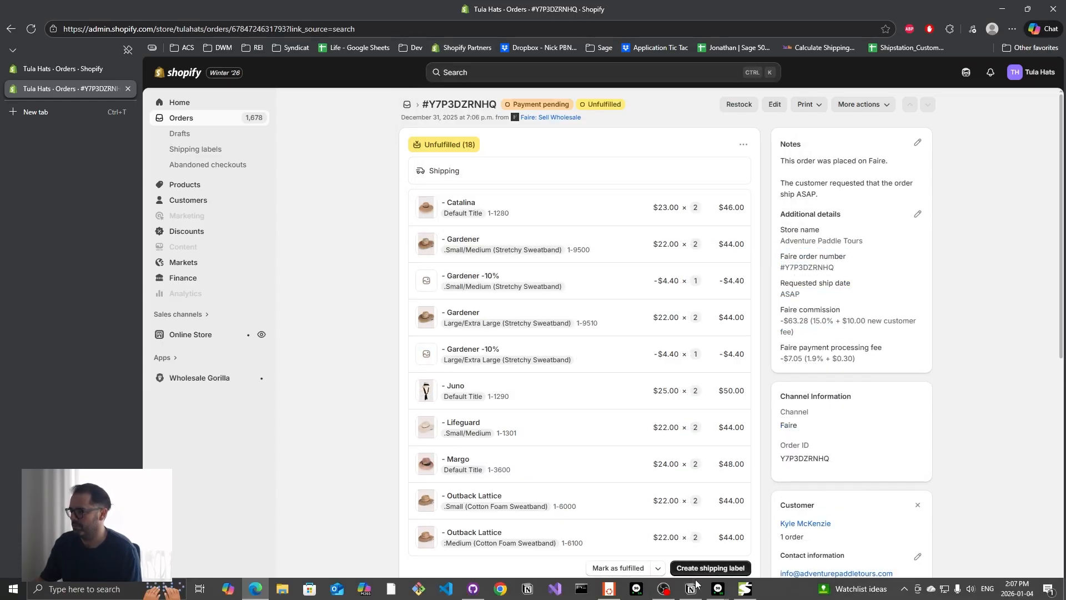
{"action": "left_click", "coordinate": [678, 525]}
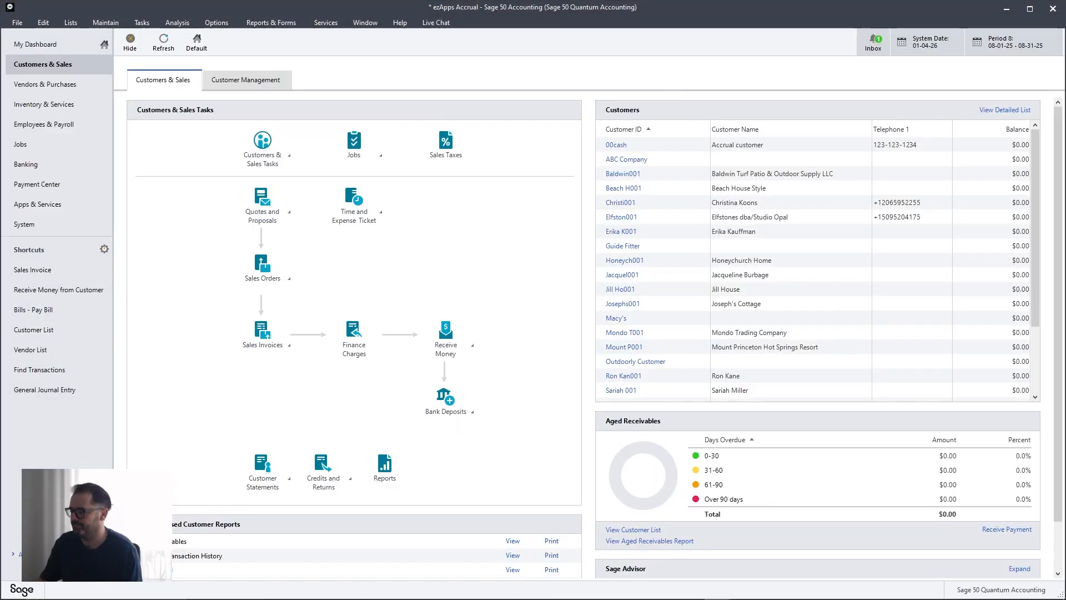
{"action": "left_click", "coordinate": [777, 533]}
{"action": "double_click", "coordinate": [301, 171]}
{"action": "type", "text": "Y7P3DZRNHQ"}
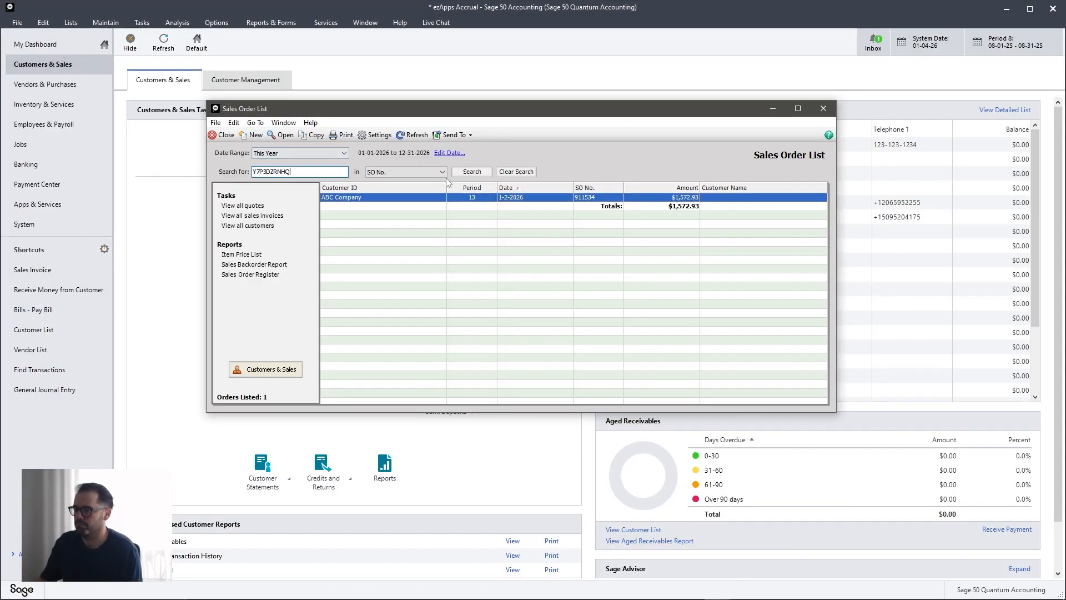
{"action": "left_click", "coordinate": [472, 172]}
{"action": "double_click", "coordinate": [527, 198]}
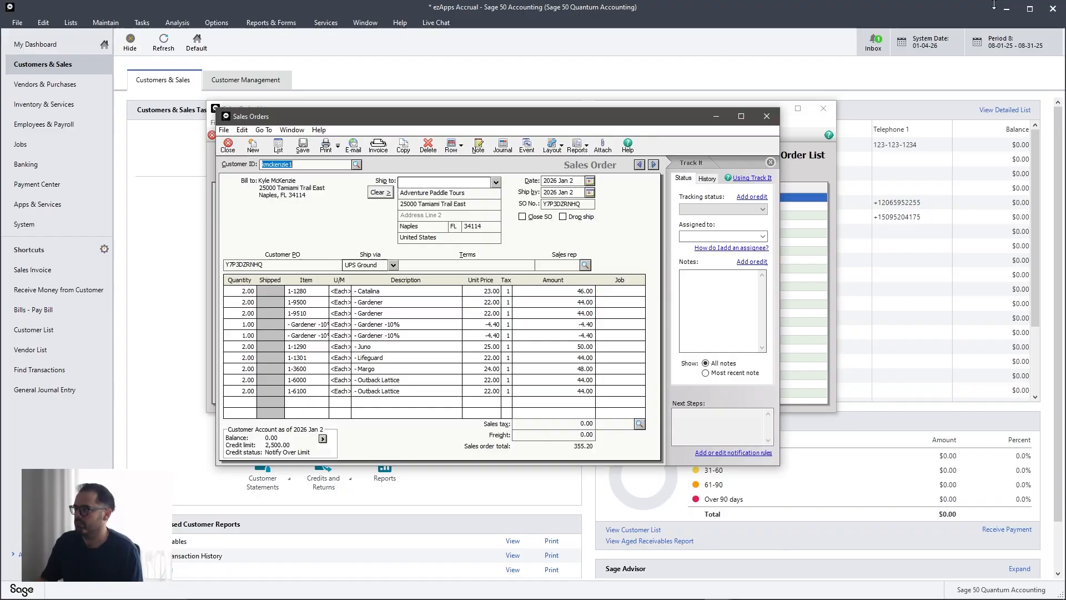
Step: Close the order list and position the $355.20 sales order beside the Shopify order
{"action": "left_click", "coordinate": [1005, 8]}
{"action": "left_click", "coordinate": [785, 113]}
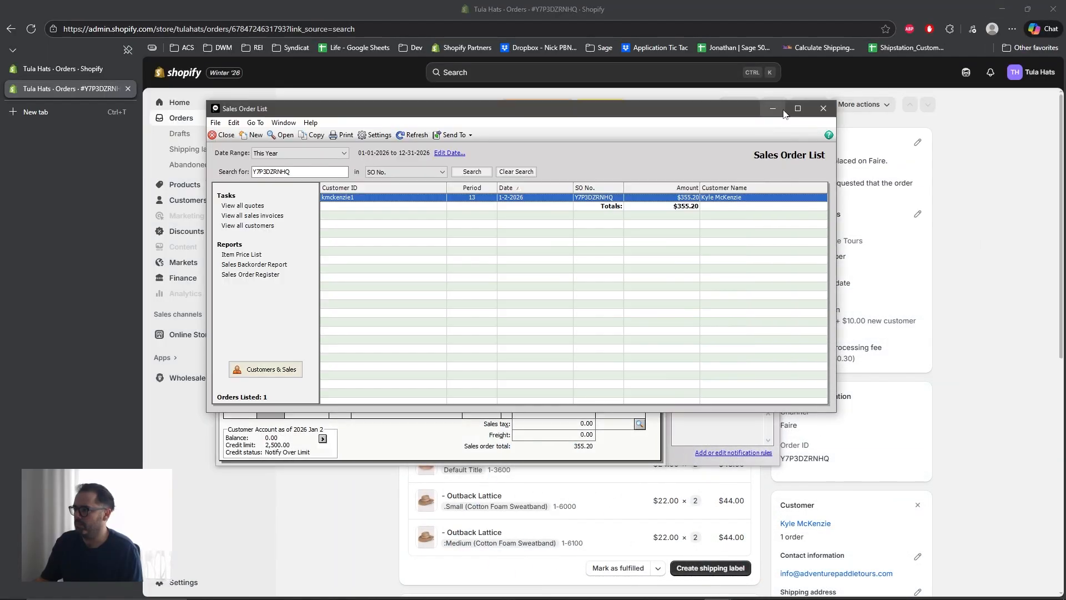
{"action": "left_click", "coordinate": [775, 109]}
{"action": "left_click_drag", "start_coordinate": [583, 98], "coordinate": [434, 78]}
{"action": "left_click", "coordinate": [1063, 331]}
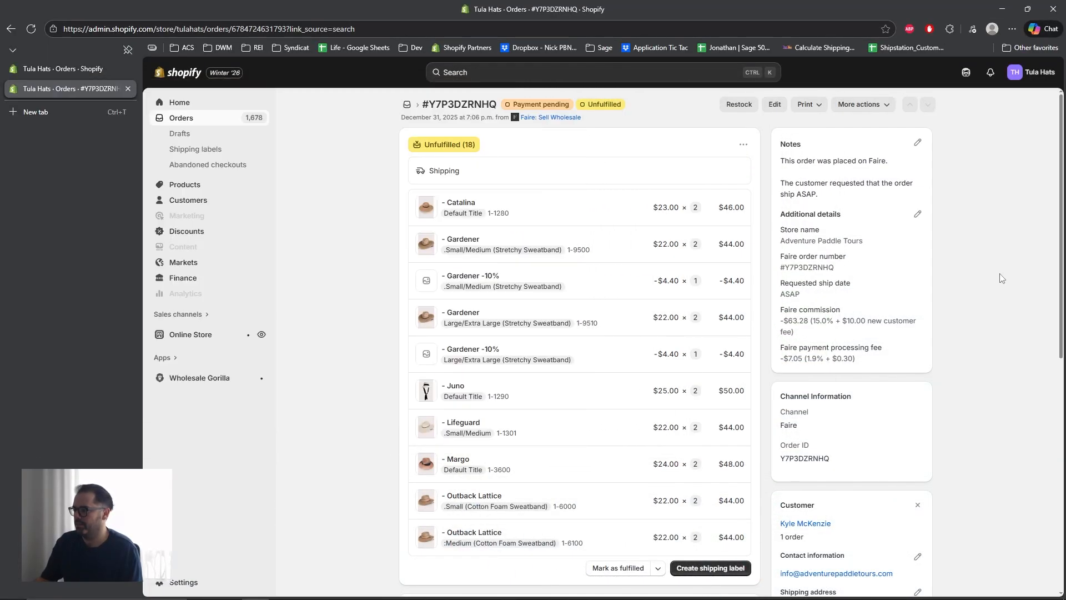
{"action": "scroll", "coordinate": [960, 304], "scroll_direction": "down", "scroll_amount": 8}
{"action": "scroll", "coordinate": [836, 401], "scroll_direction": "up", "scroll_amount": 4}
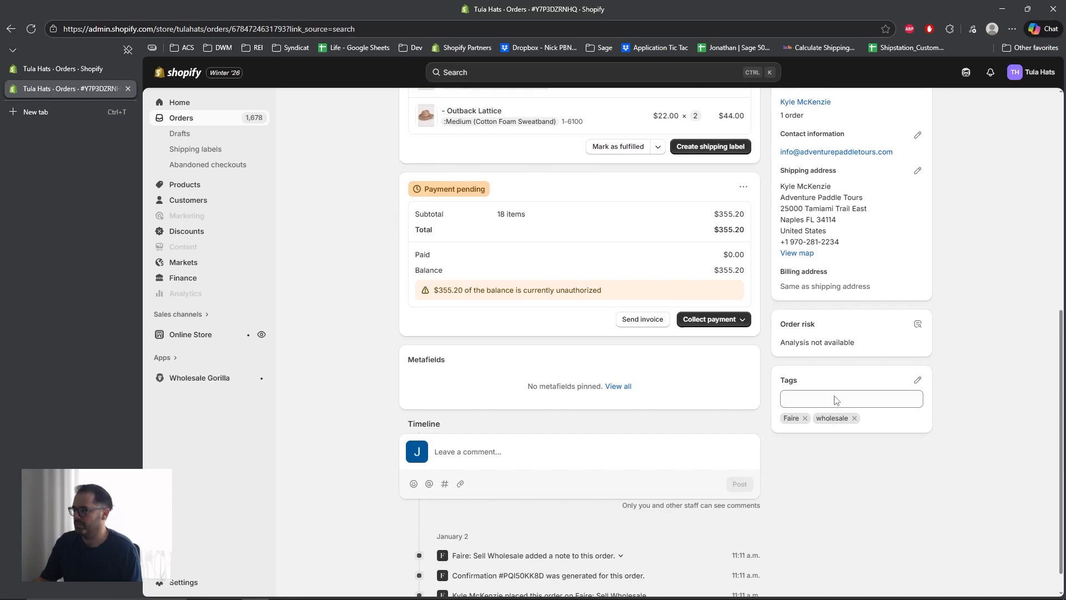
{"action": "key", "text": "alt+Tab"}
{"action": "left_click_drag", "start_coordinate": [386, 92], "coordinate": [454, 137]}
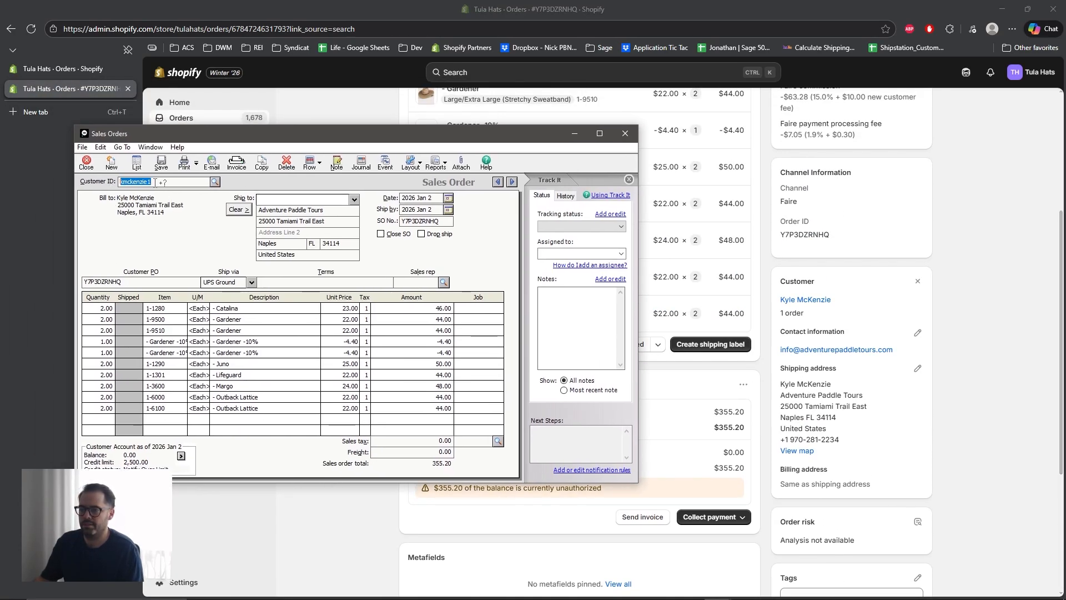
Step: Move sales order Y7P3DZRNHQ beside the Shopify order's line items
{"action": "left_click", "coordinate": [155, 183]}
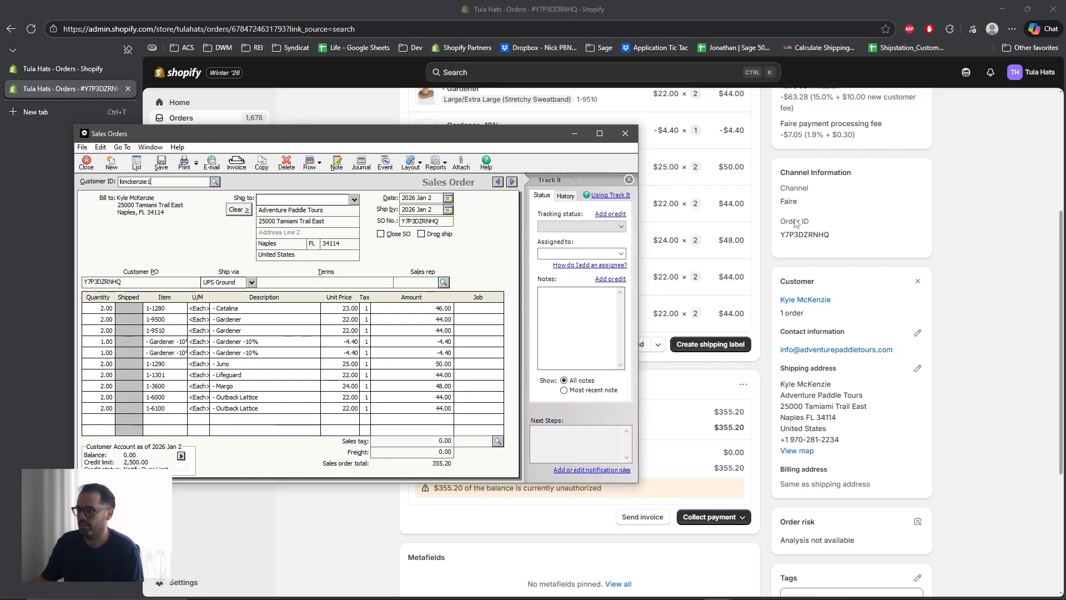
{"action": "scroll", "coordinate": [461, 142], "scroll_direction": "up", "scroll_amount": 2}
{"action": "left_click_drag", "start_coordinate": [476, 136], "coordinate": [930, 128]}
{"action": "scroll", "coordinate": [437, 276], "scroll_direction": "up", "scroll_amount": 2}
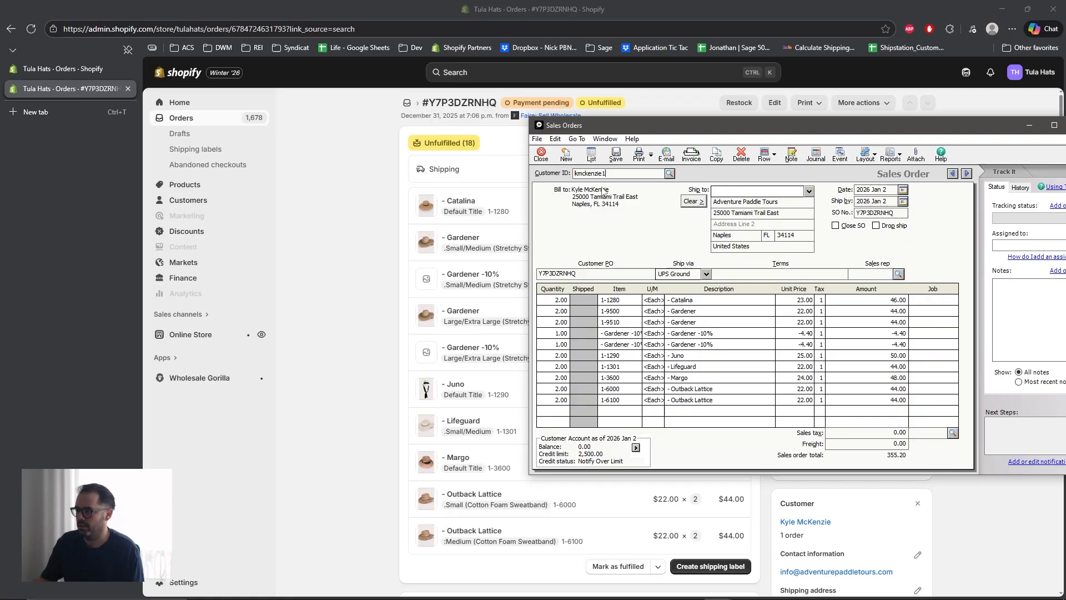
{"action": "left_click_drag", "start_coordinate": [661, 127], "coordinate": [845, 136]}
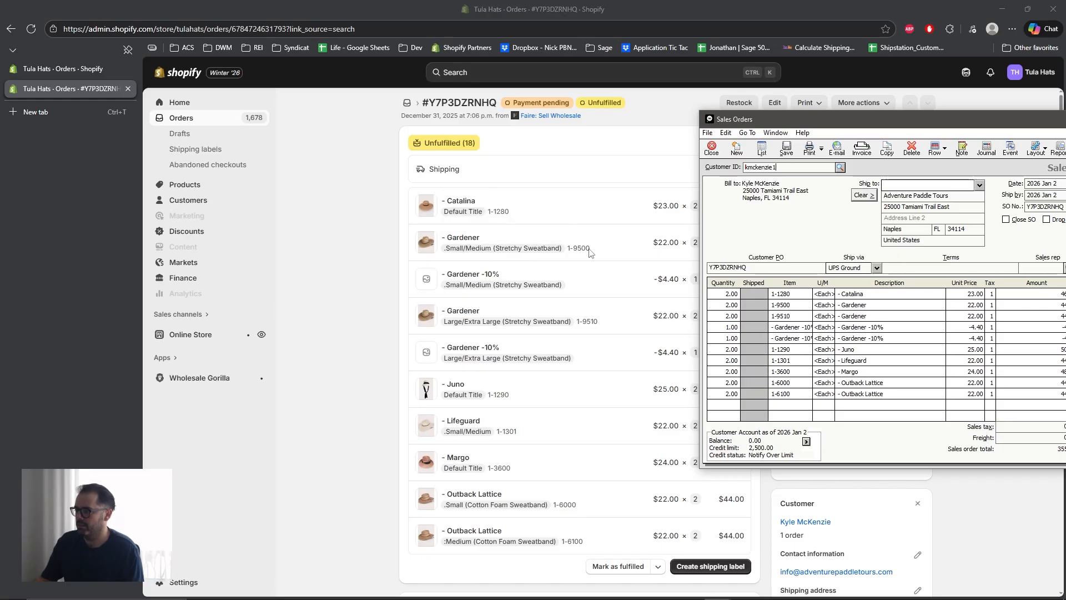
Step: Check lines 1-9510, the Gardener -10% discounts at -4.40, and Juno 1-1290 against Shopify
{"action": "left_click", "coordinate": [790, 316]}
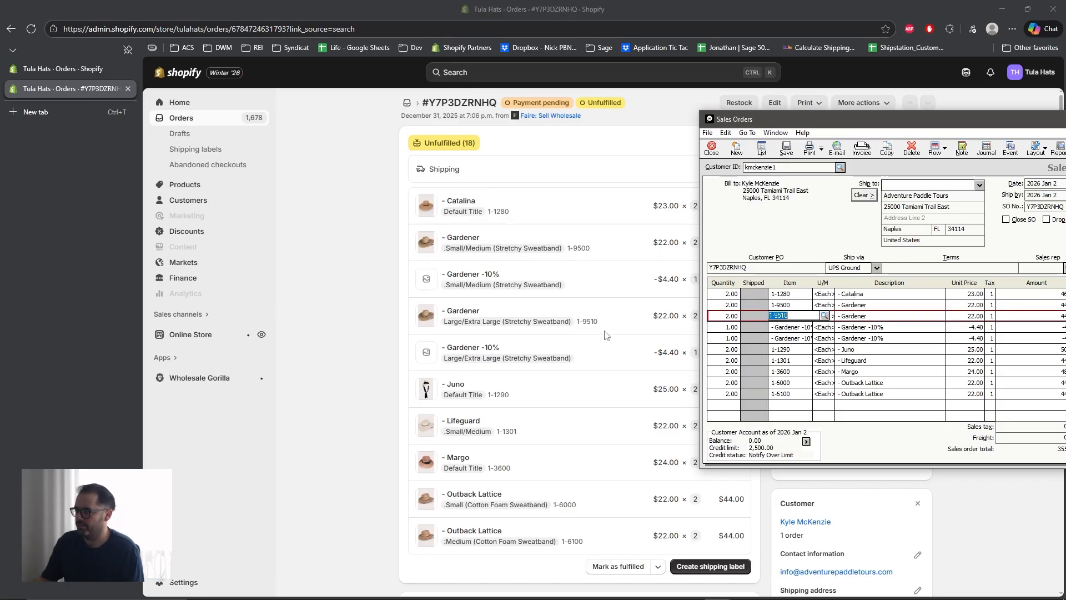
{"action": "left_click", "coordinate": [788, 328]}
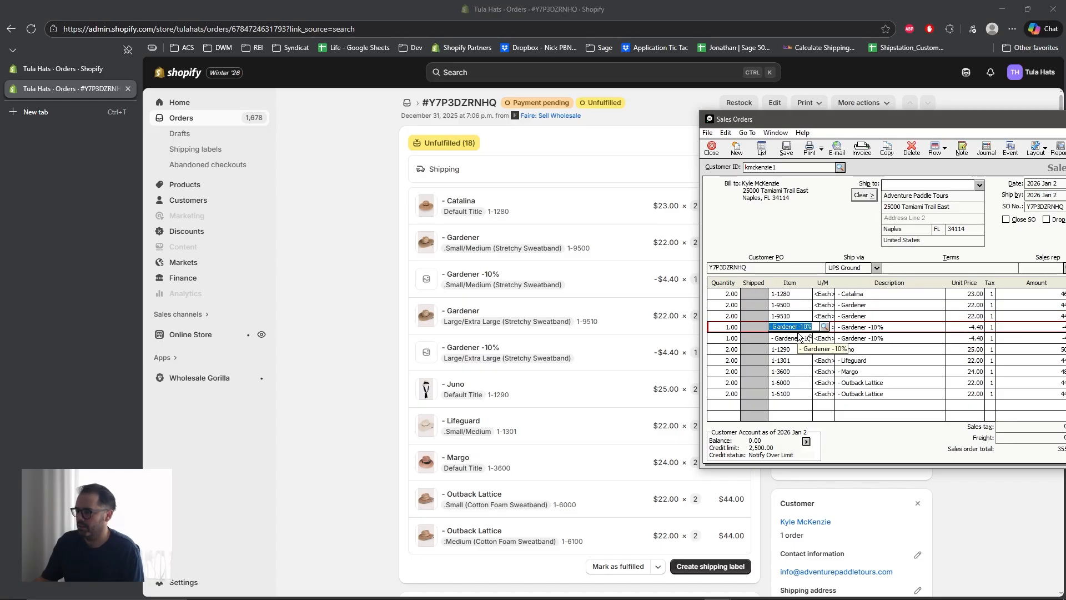
{"action": "left_click", "coordinate": [789, 339]}
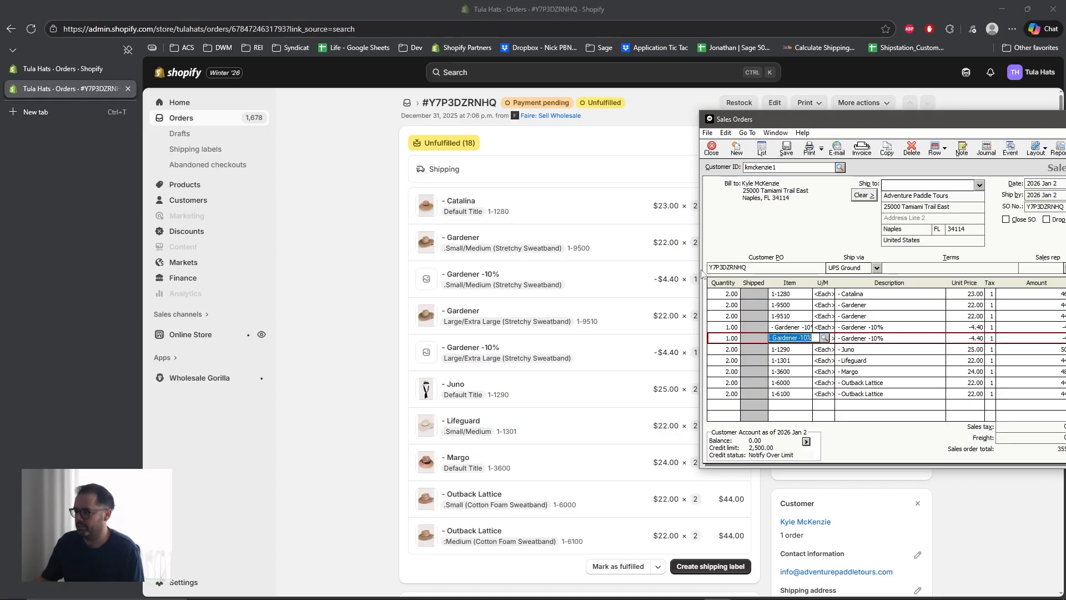
{"action": "left_click", "coordinate": [969, 329]}
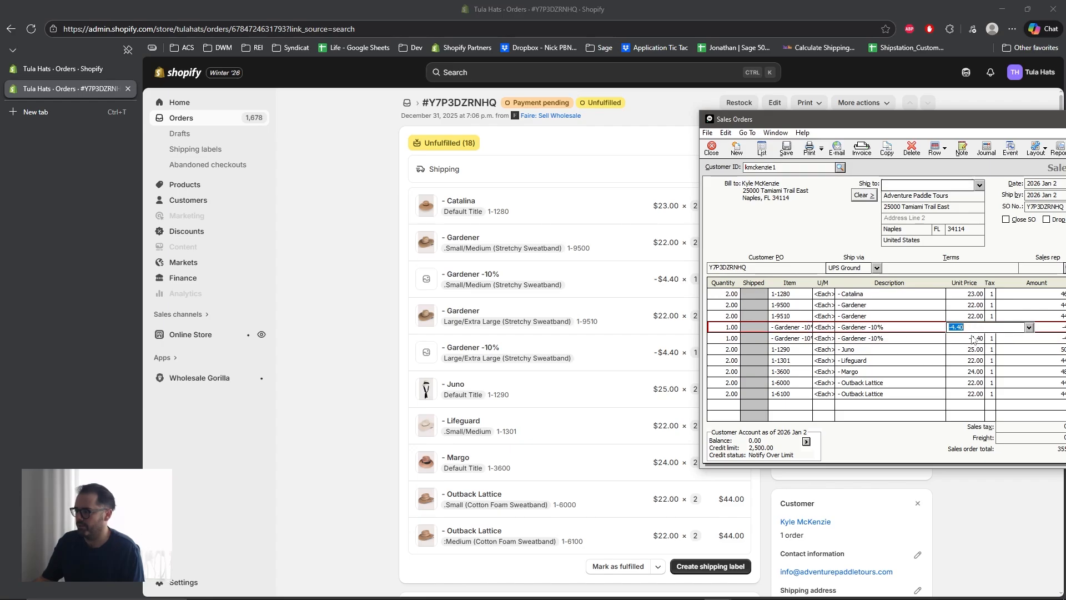
{"action": "left_click", "coordinate": [800, 353]}
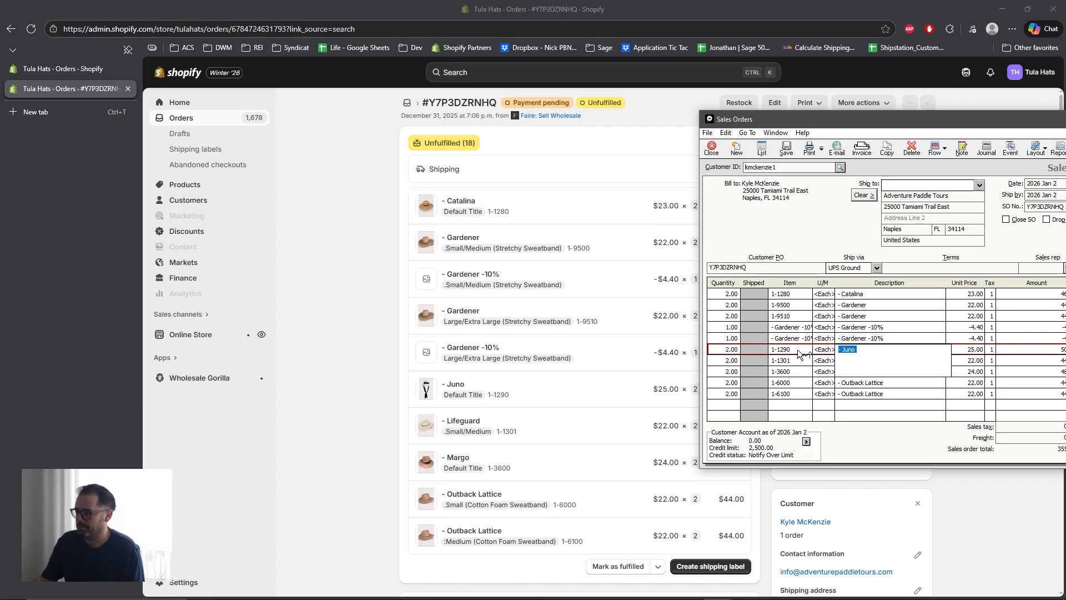
{"action": "left_click", "coordinate": [800, 351]}
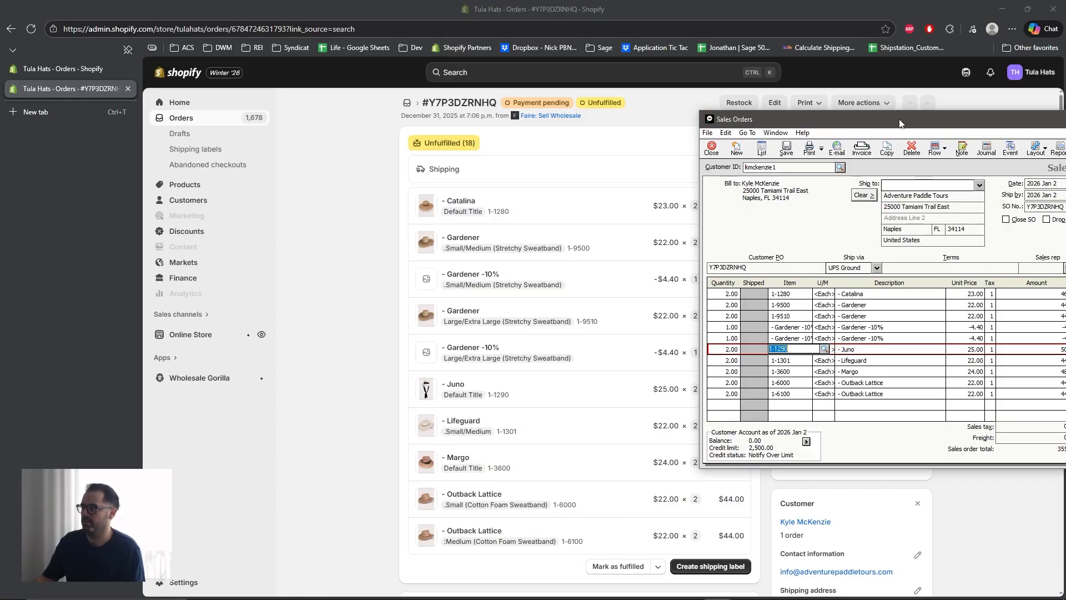
Step: Move the sales order back to the centre and close it
{"action": "left_click_drag", "start_coordinate": [902, 116], "coordinate": [424, 132]}
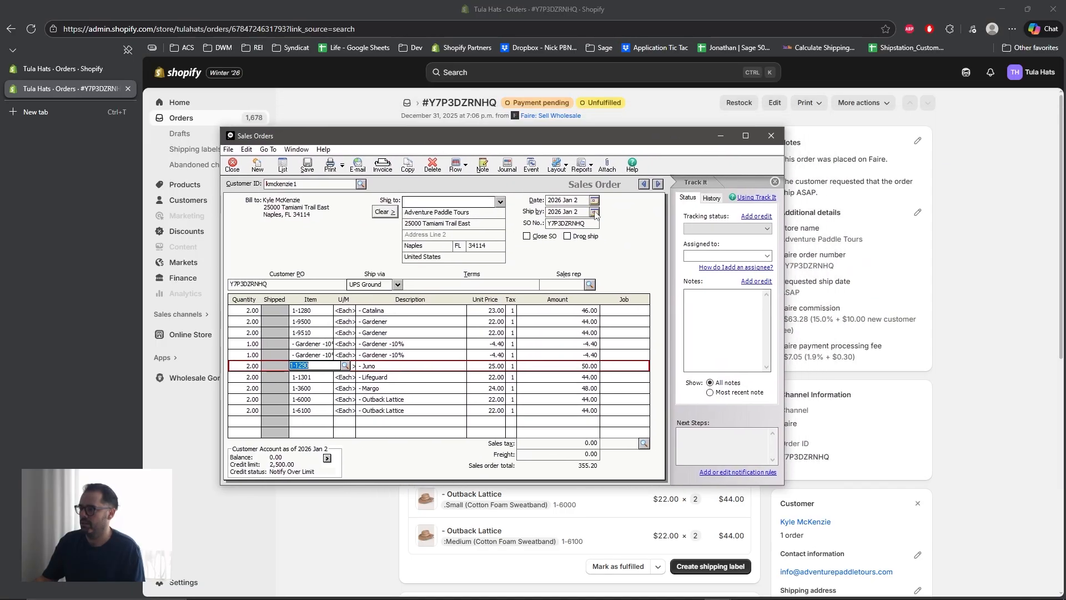
{"action": "left_click", "coordinate": [580, 223]}
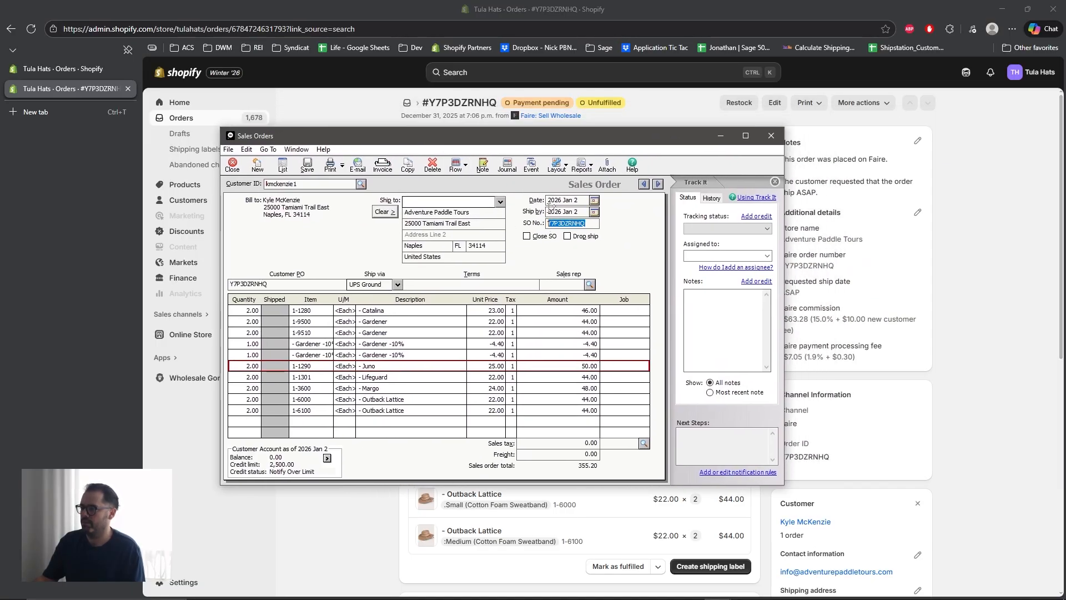
{"action": "left_click", "coordinate": [775, 139]}
{"action": "left_click", "coordinate": [272, 249]}
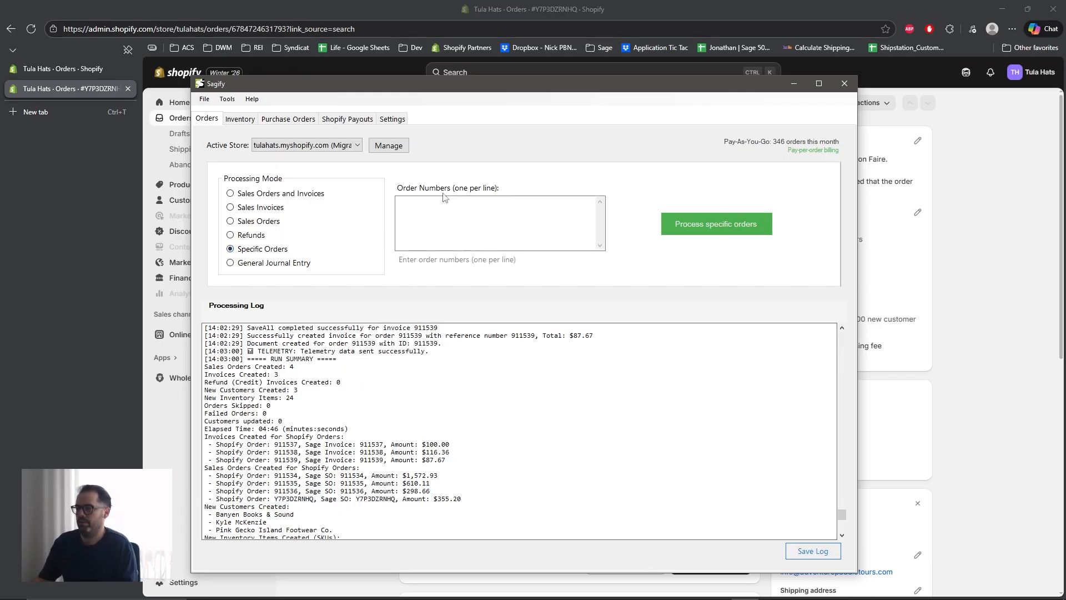
Step: Open Shopify order 911532 from the orders list and select its number
{"action": "key", "text": "alt+Tab"}
{"action": "left_click", "coordinate": [407, 103]}
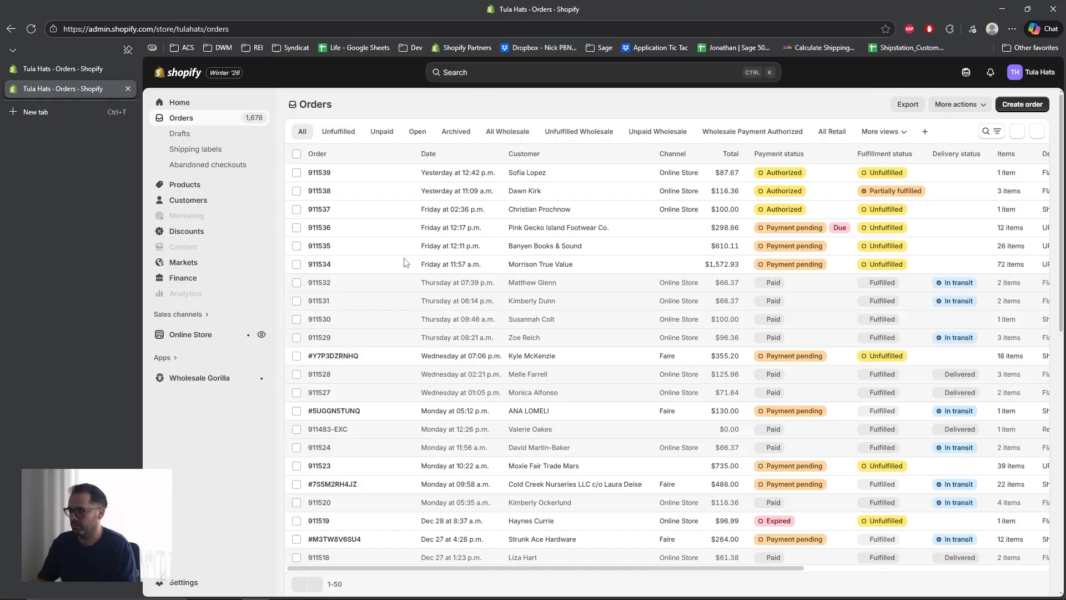
{"action": "left_click", "coordinate": [364, 285]}
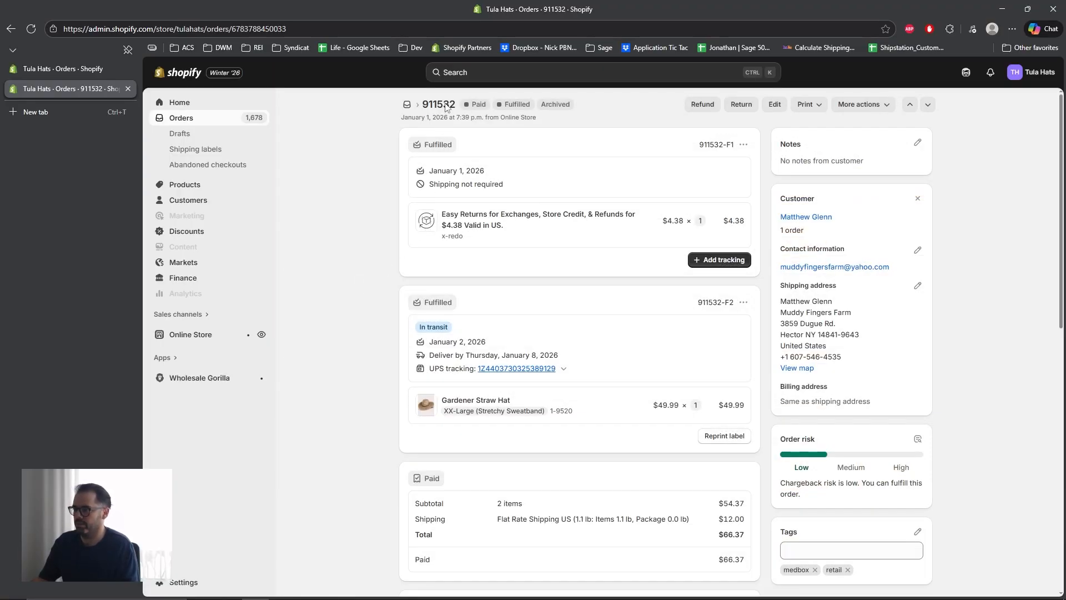
{"action": "double_click", "coordinate": [446, 106]}
{"action": "key", "text": "ctrl+c"}
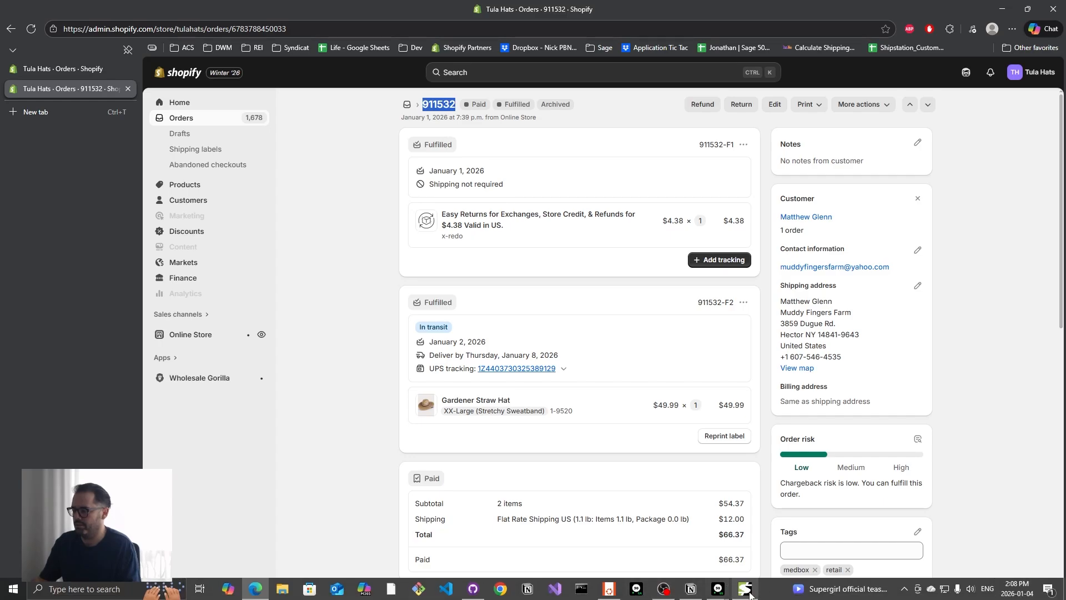
Step: Paste 911532 into Sagify's Order Numbers box and process that specific order
{"action": "left_click", "coordinate": [745, 589]}
{"action": "left_click", "coordinate": [442, 208]}
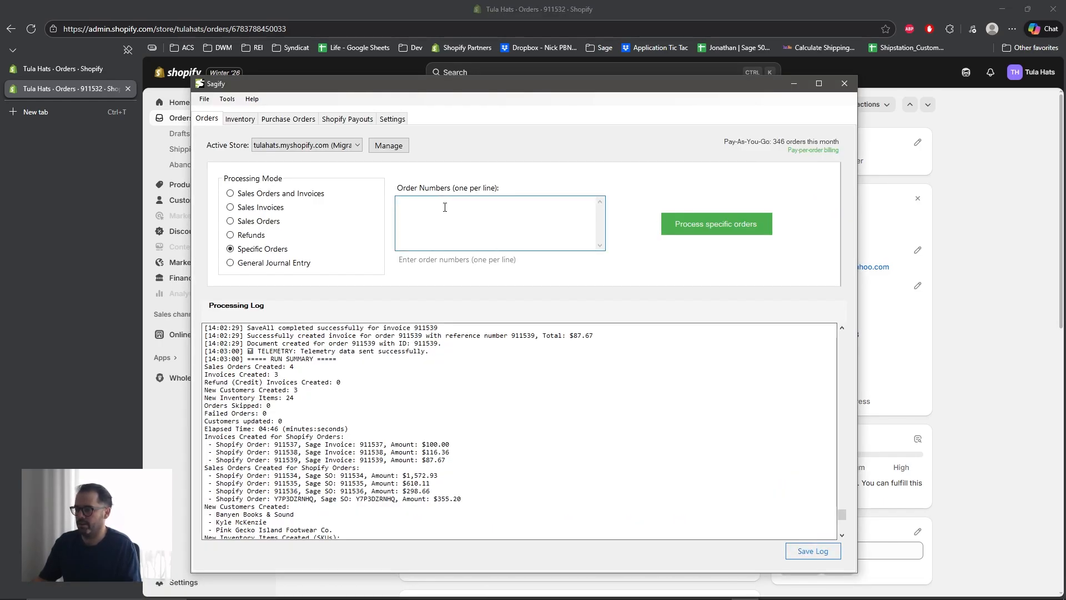
{"action": "key", "text": "ctrl+v"}
{"action": "scroll", "coordinate": [522, 431], "scroll_direction": "down", "scroll_amount": 9}
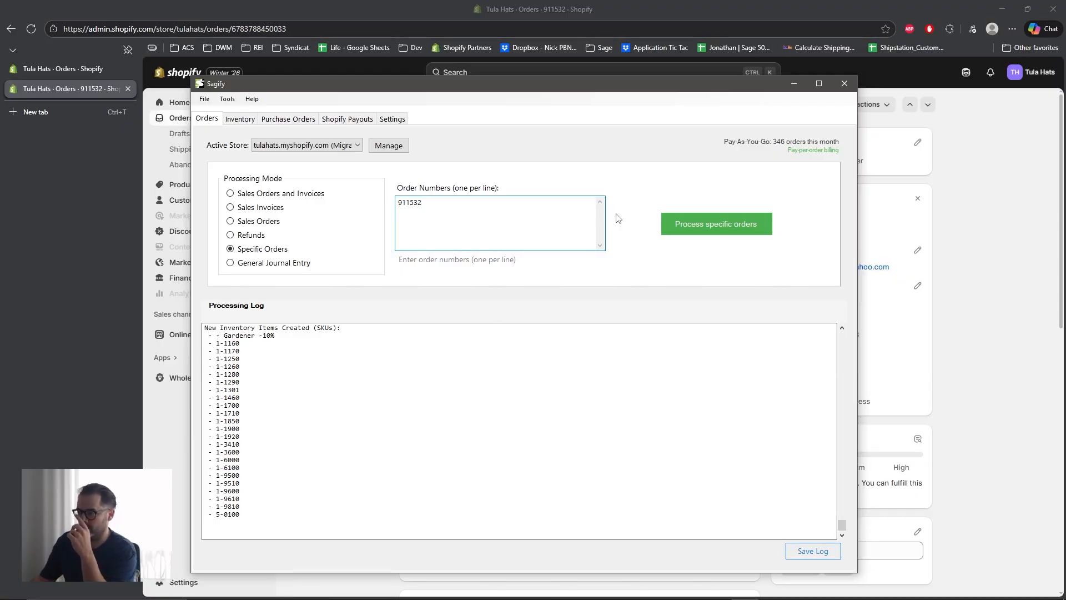
{"action": "left_click", "coordinate": [695, 224]}
{"action": "left_click", "coordinate": [571, 361]}
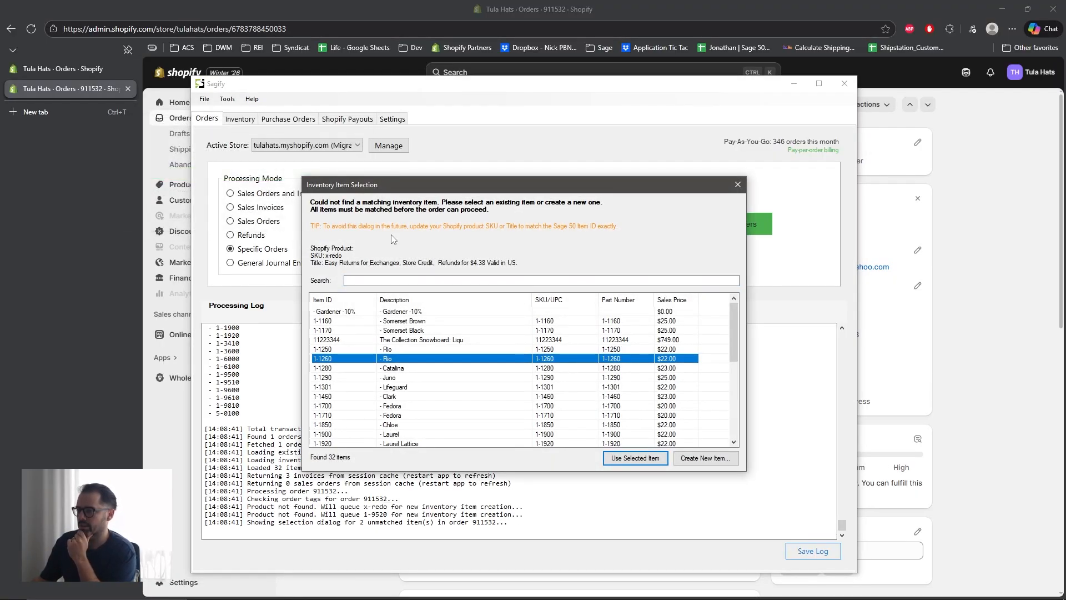
Step: Create new items x-redo and 1-9520, giving x-redo sales account 1150 and COGS 1200
{"action": "left_click", "coordinate": [706, 458]}
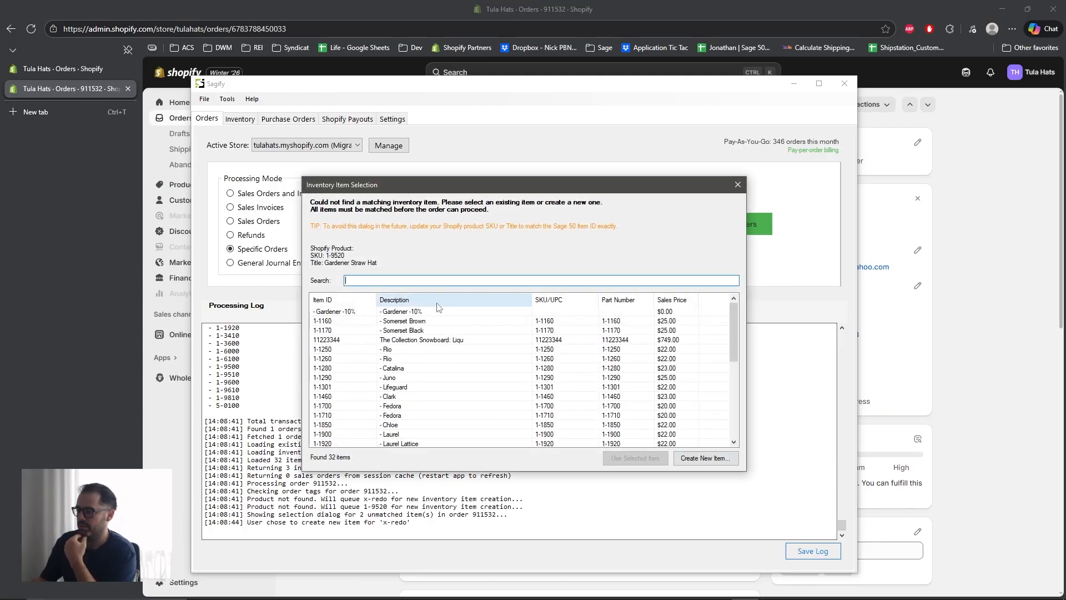
{"action": "left_click", "coordinate": [705, 458]}
{"action": "left_click", "coordinate": [467, 326]}
{"action": "left_click", "coordinate": [484, 357]}
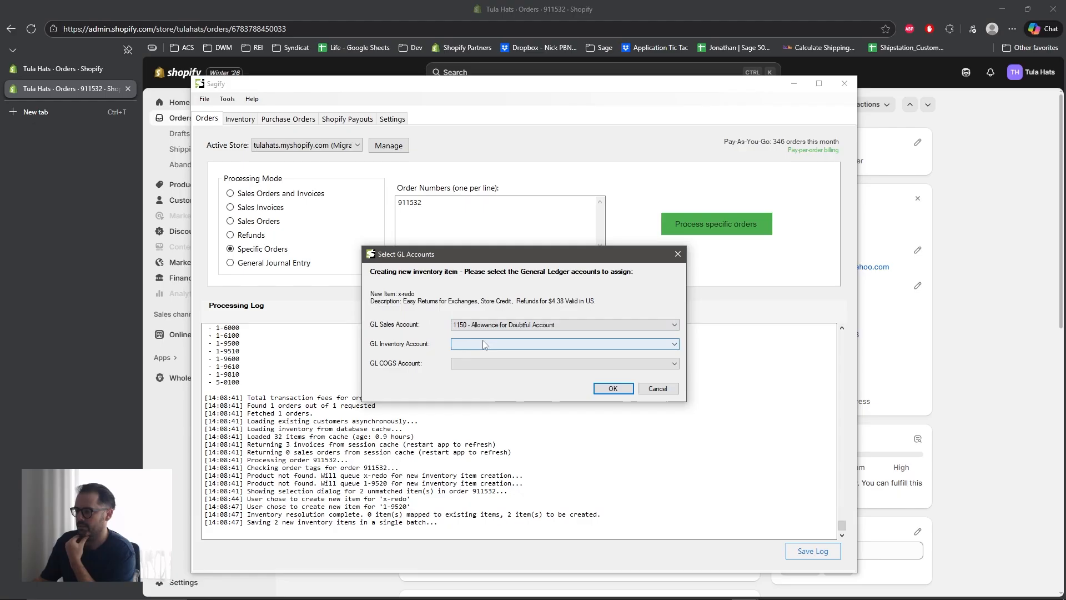
{"action": "left_click", "coordinate": [489, 343]}
{"action": "left_click", "coordinate": [488, 369]}
{"action": "left_click", "coordinate": [495, 363]}
{"action": "left_click", "coordinate": [496, 402]}
{"action": "left_click", "coordinate": [613, 389]}
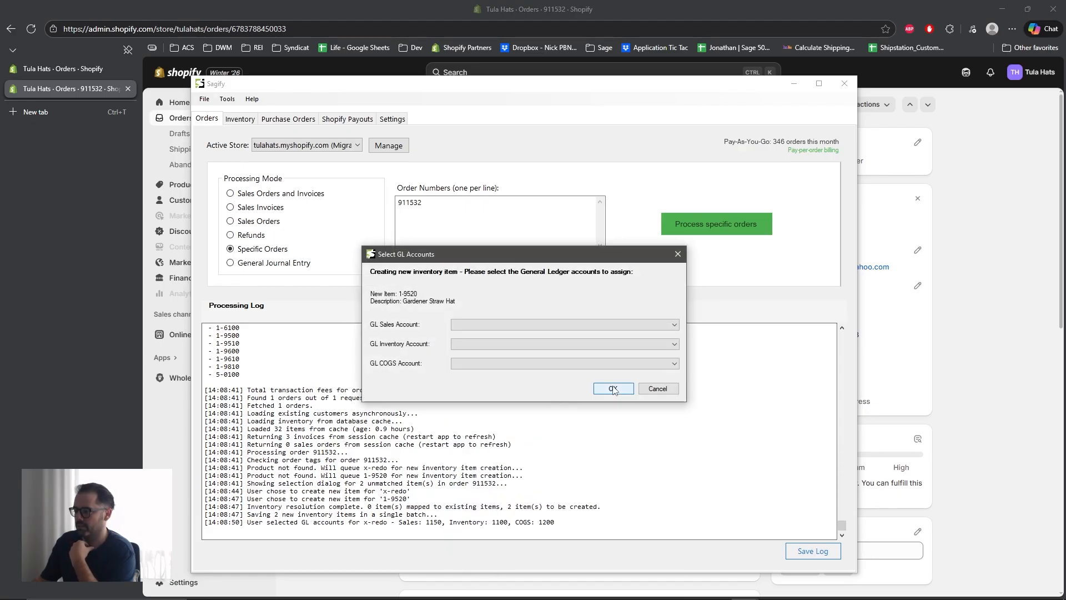
Step: Give item 1-9520 sales 1150, inventory 1150 and COGS 1200 GL accounts
{"action": "left_click", "coordinate": [488, 324]}
{"action": "left_click", "coordinate": [485, 353]}
{"action": "left_click", "coordinate": [486, 344]}
{"action": "left_click", "coordinate": [489, 372]}
{"action": "left_click", "coordinate": [489, 363]}
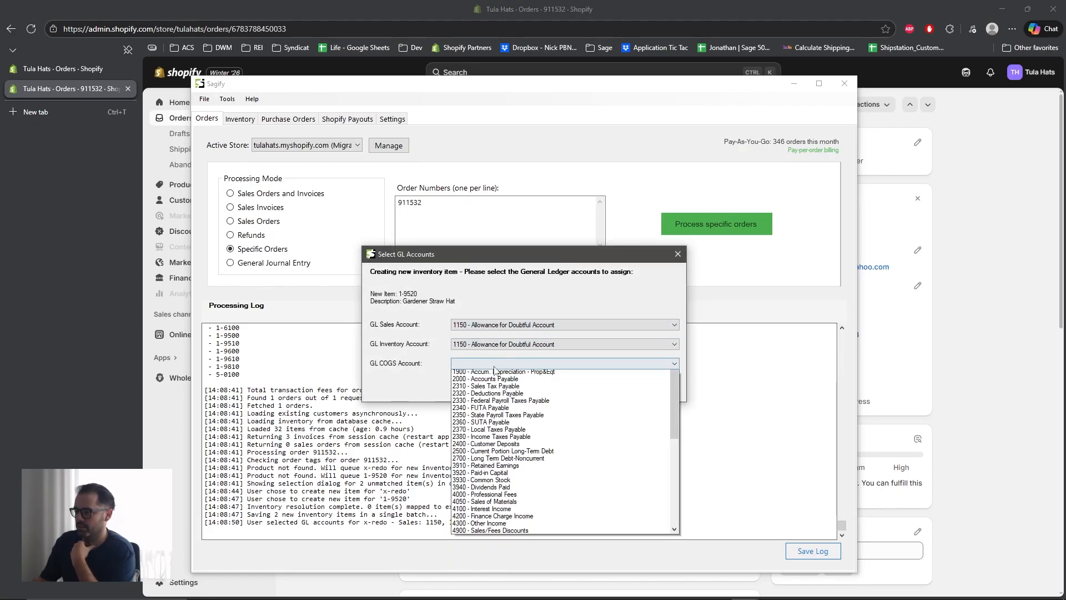
{"action": "left_click", "coordinate": [496, 402]}
{"action": "left_click", "coordinate": [613, 388]}
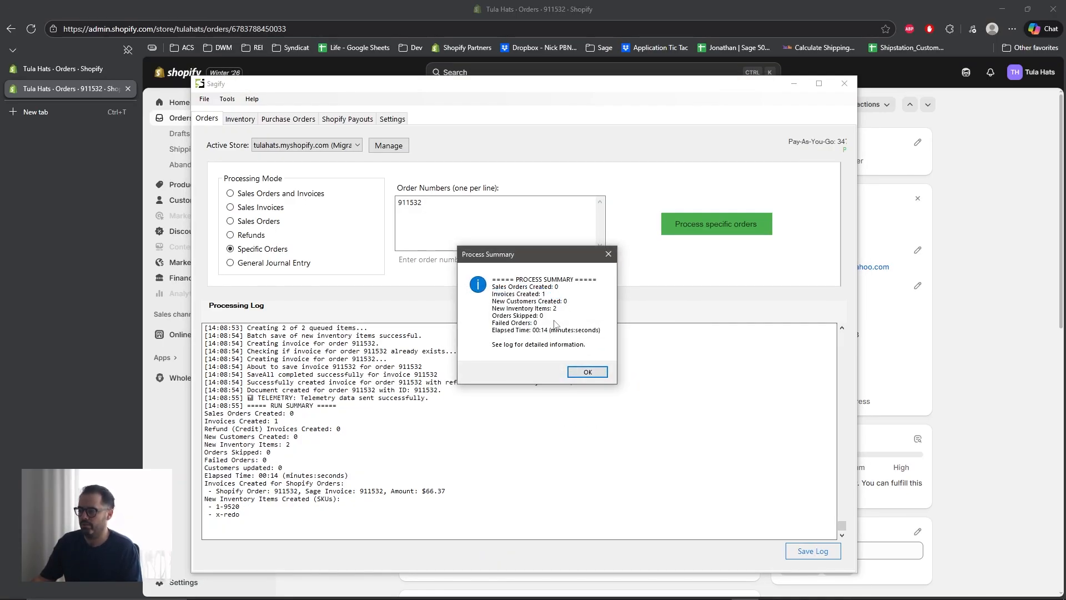
Step: Dismiss the process summary and scroll up through the Processing Log
{"action": "left_click", "coordinate": [588, 371]}
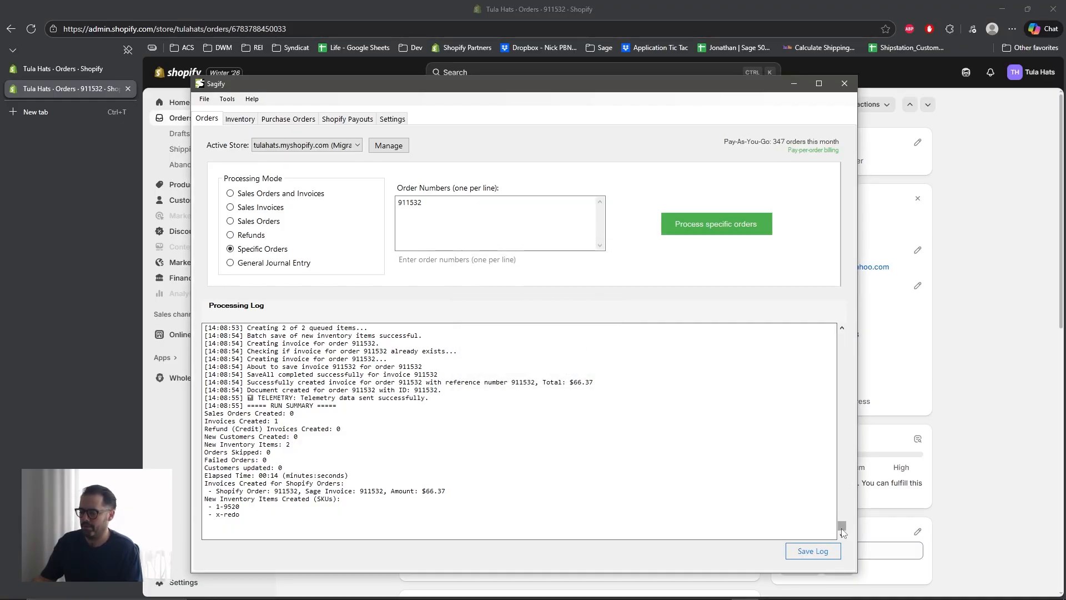
{"action": "scroll", "coordinate": [499, 433], "scroll_direction": "up", "scroll_amount": 8}
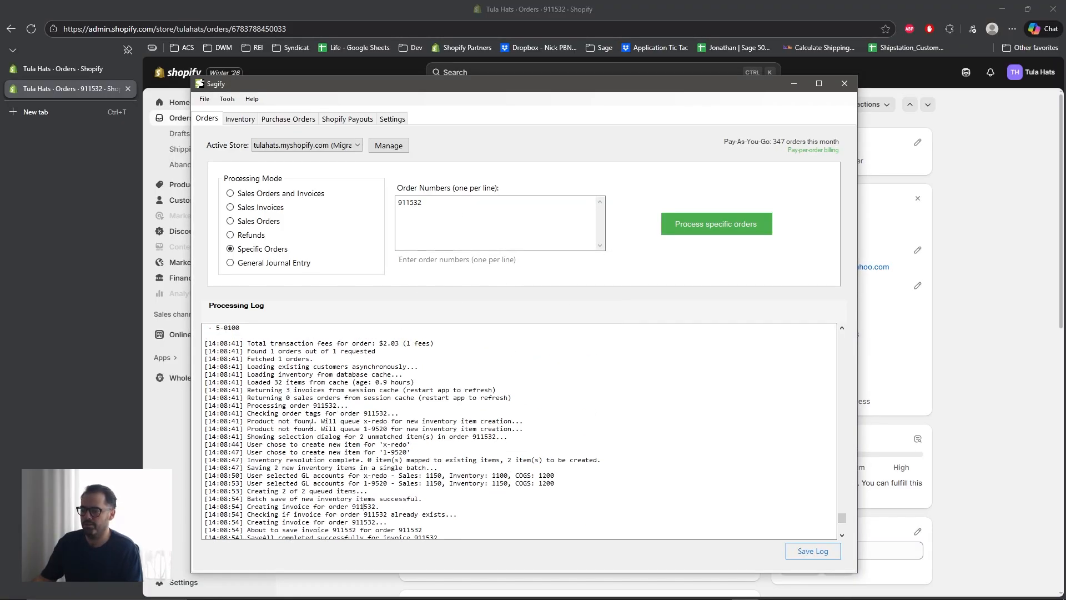
{"action": "left_click_drag", "start_coordinate": [235, 375], "coordinate": [386, 500]}
{"action": "scroll", "coordinate": [386, 497], "scroll_direction": "up", "scroll_amount": 2}
{"action": "left_click_drag", "start_coordinate": [842, 516], "coordinate": [888, 553]}
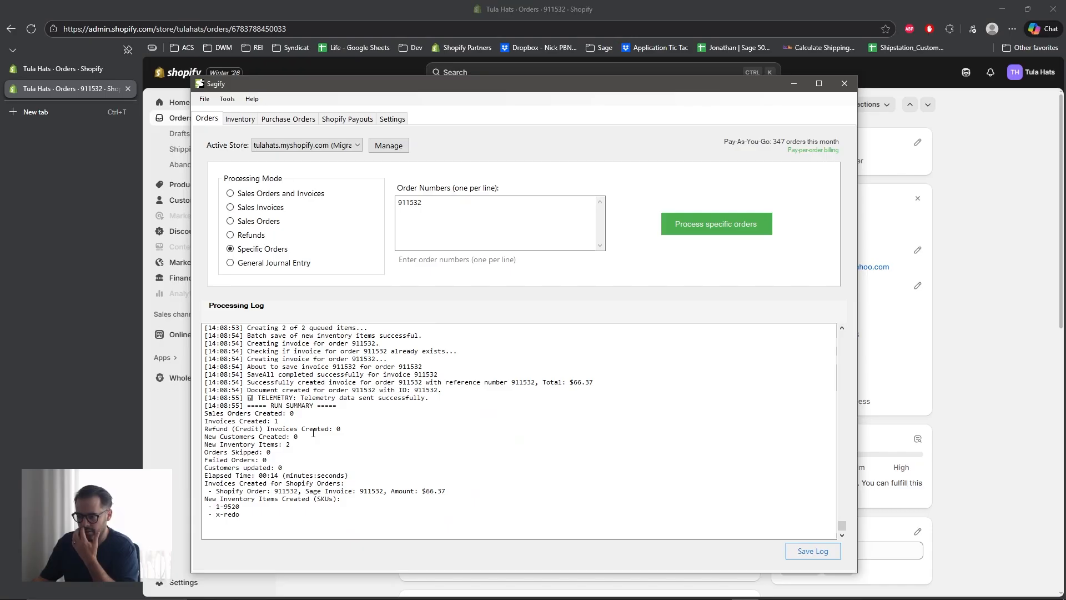
Step: Copy invoice number 911532 from the run summary and bring up Sage 50
{"action": "double_click", "coordinate": [374, 489]}
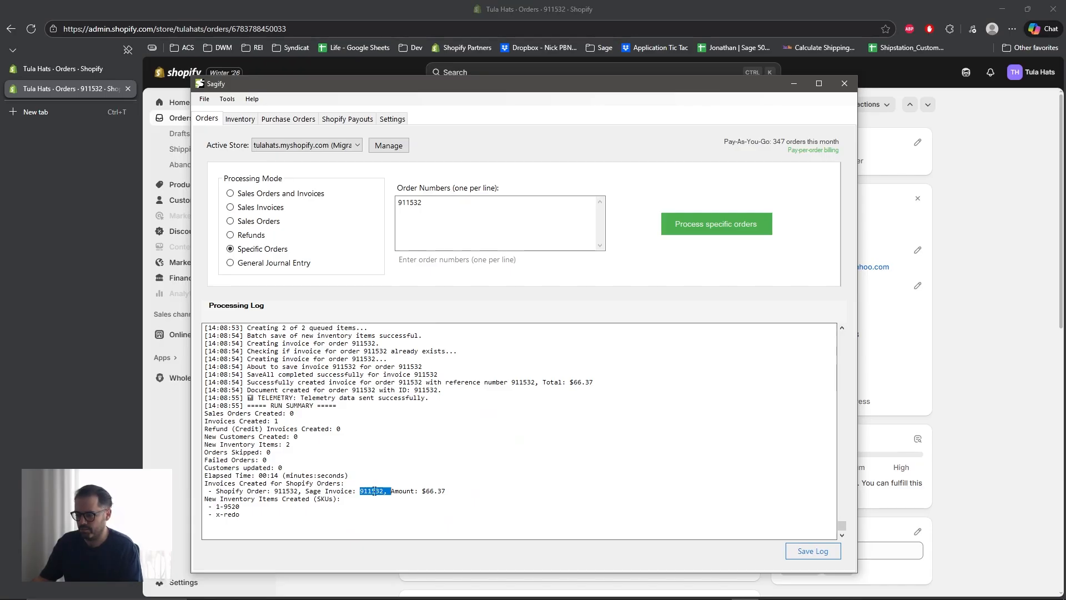
{"action": "left_click", "coordinate": [372, 490]}
{"action": "left_click_drag", "start_coordinate": [363, 492], "coordinate": [361, 492]}
{"action": "right_click", "coordinate": [367, 492]}
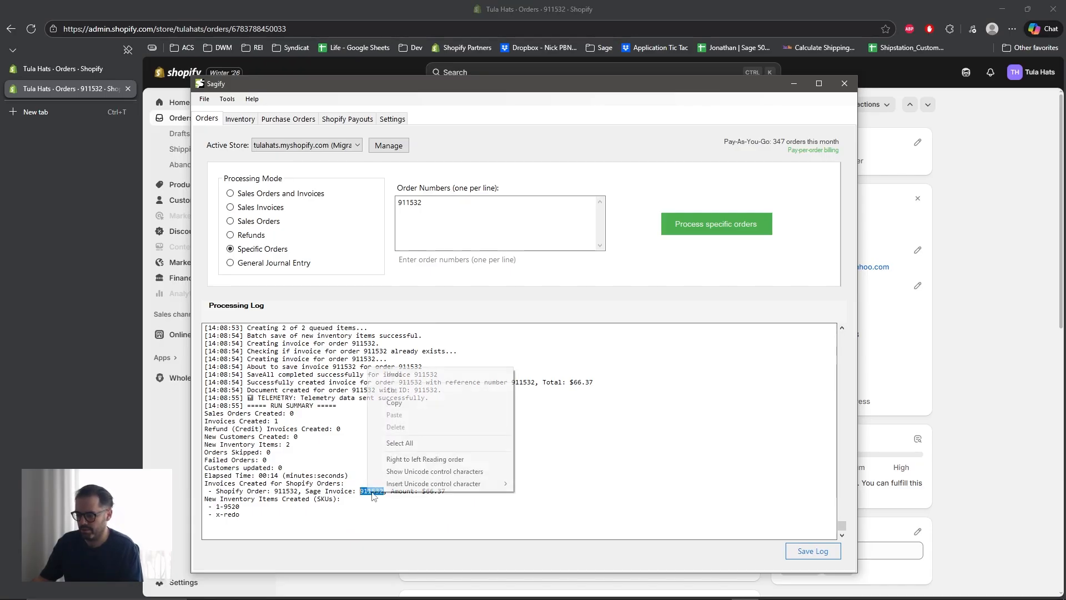
{"action": "left_click", "coordinate": [411, 407]}
{"action": "left_click", "coordinate": [1000, 243]}
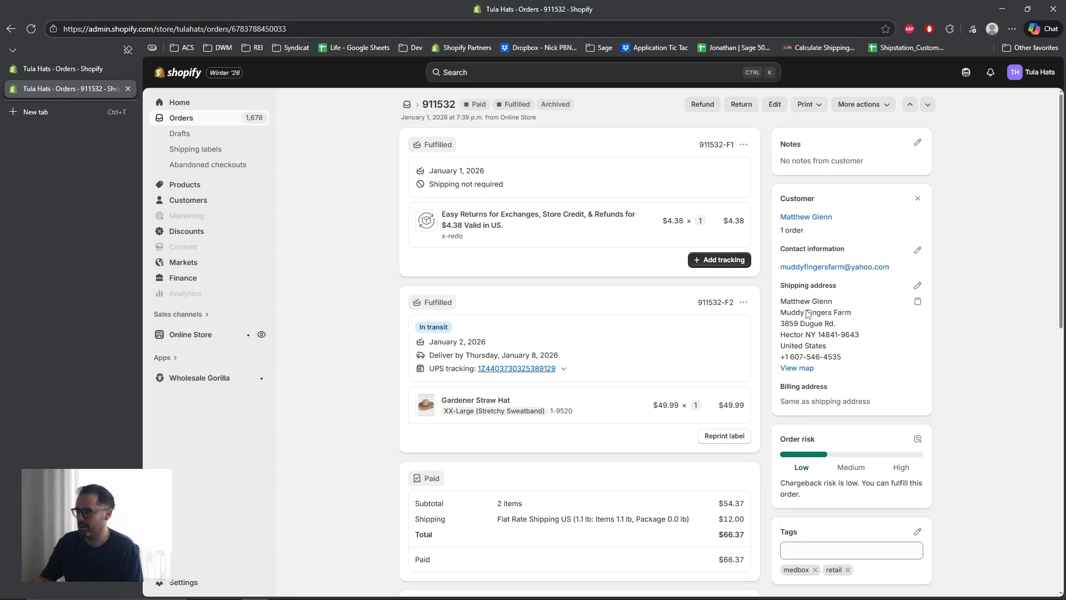
{"action": "left_click", "coordinate": [718, 589]}
Step: In Sage 50 Sales/Invoicing, find invoice 911532 by invoice number and open it
{"action": "left_click", "coordinate": [679, 554]}
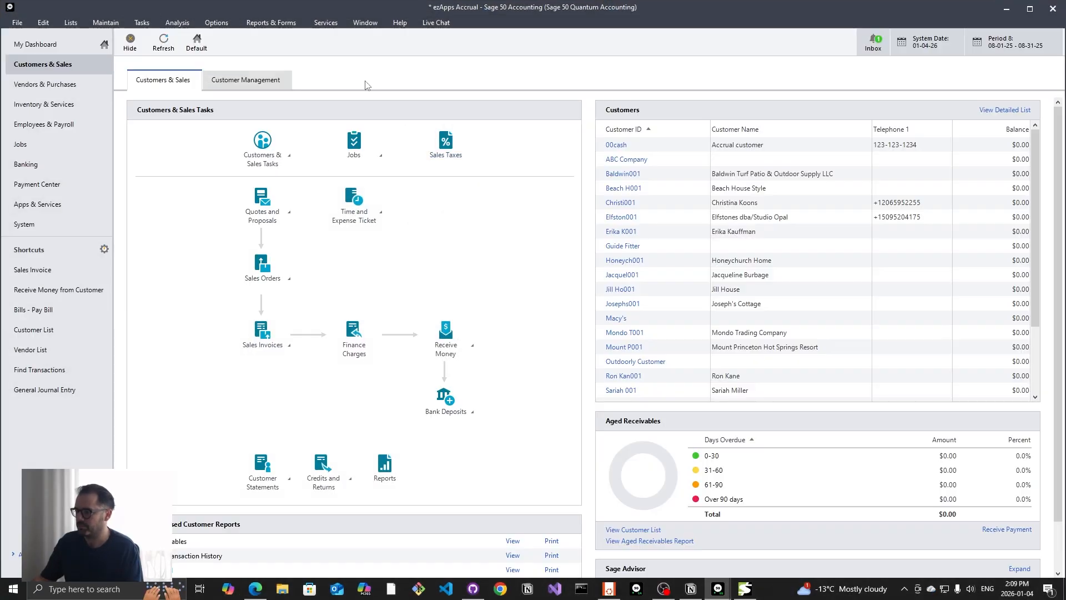
{"action": "left_click", "coordinate": [142, 22]}
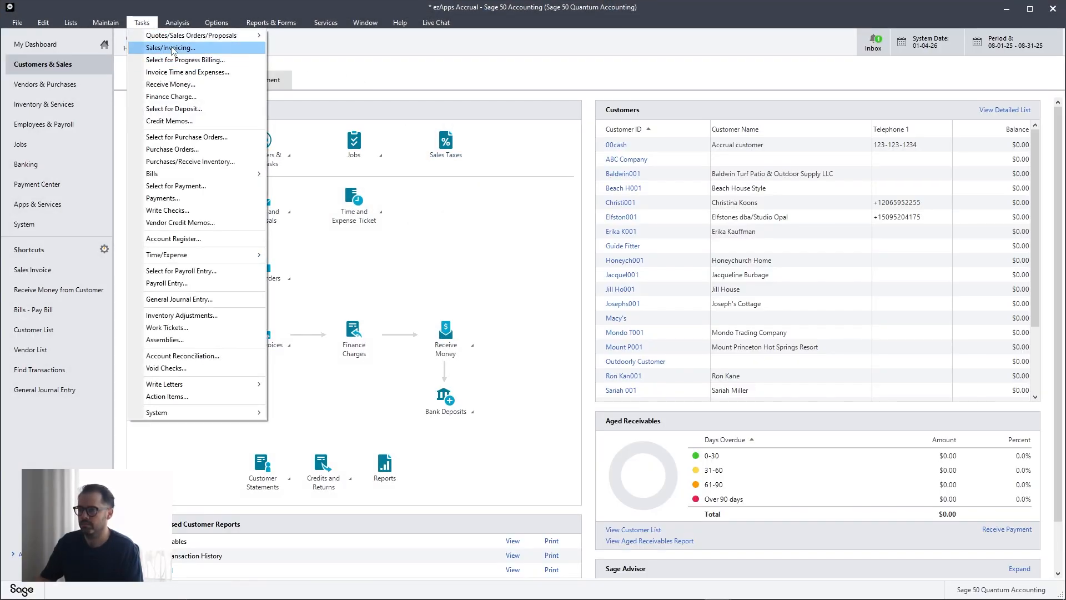
{"action": "left_click", "coordinate": [171, 47]}
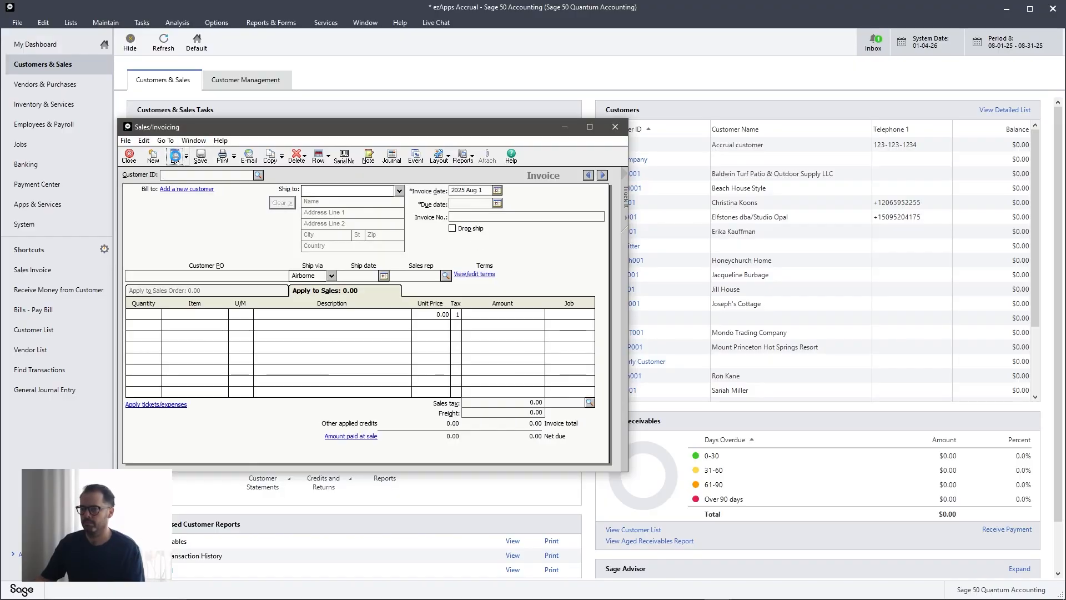
{"action": "left_click", "coordinate": [175, 157]}
{"action": "left_click", "coordinate": [494, 170]}
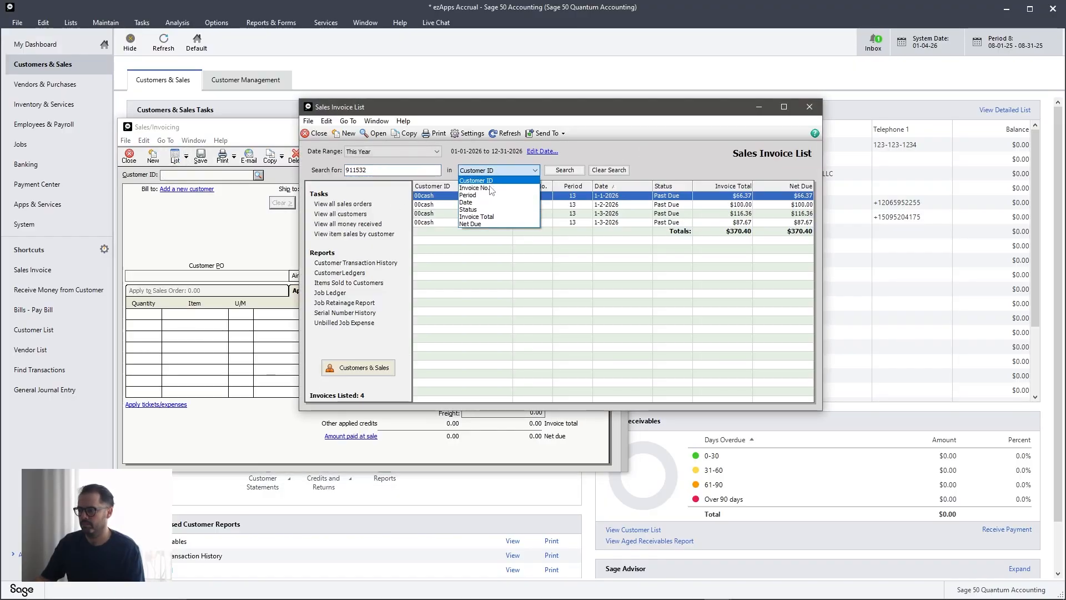
{"action": "left_click", "coordinate": [491, 188]}
{"action": "left_click", "coordinate": [565, 170]}
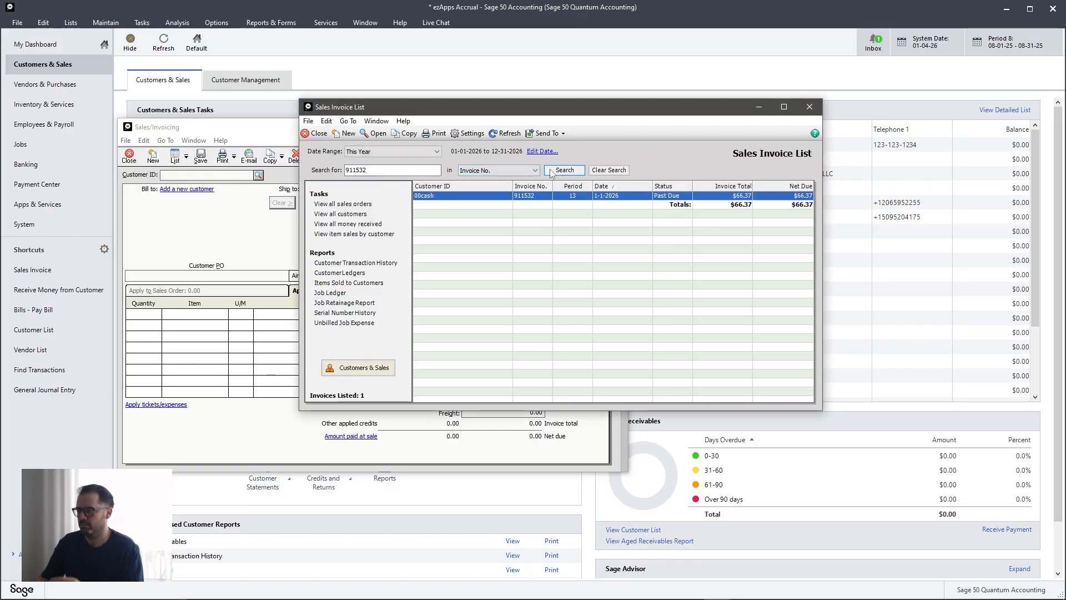
{"action": "double_click", "coordinate": [506, 196]}
Step: Compare the invoice against the Shopify order's paid amount, flipping between the two windows
{"action": "key", "text": "alt+Tab"}
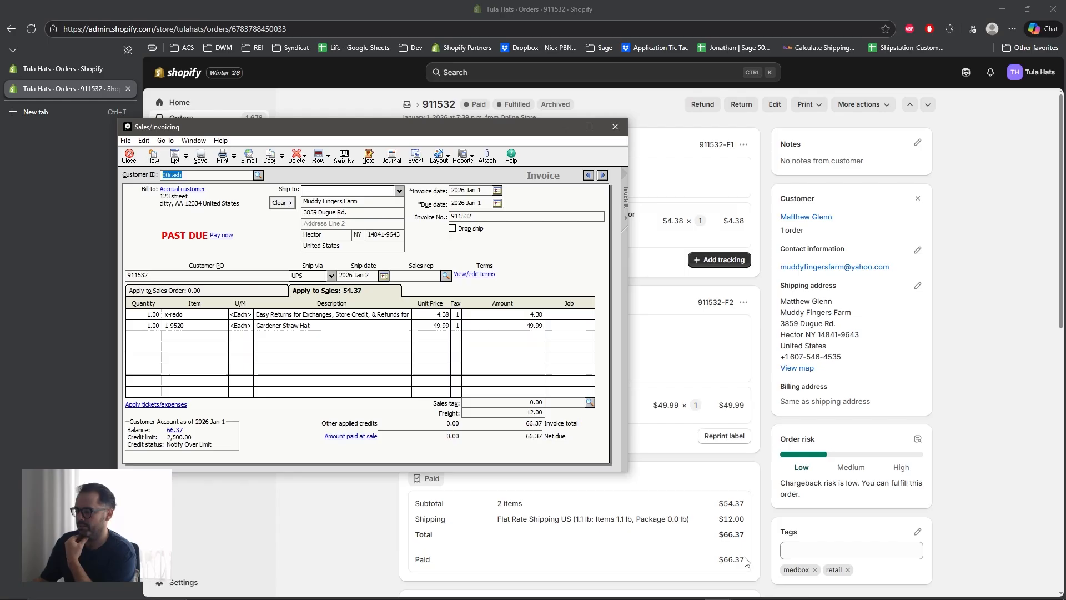
{"action": "left_click_drag", "start_coordinate": [735, 560], "coordinate": [721, 559]}
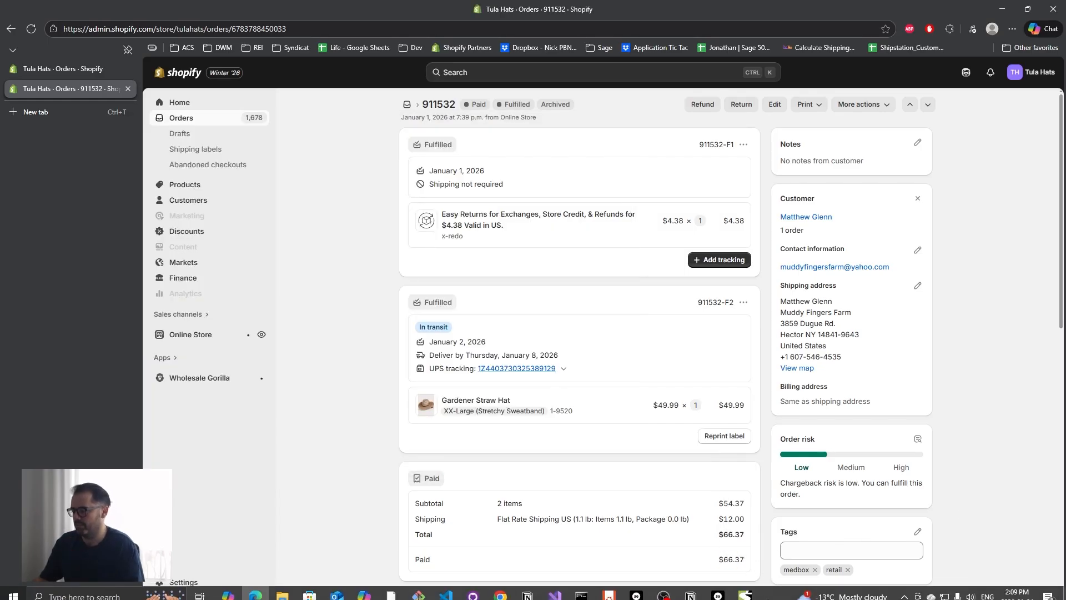
{"action": "left_click", "coordinate": [745, 589]}
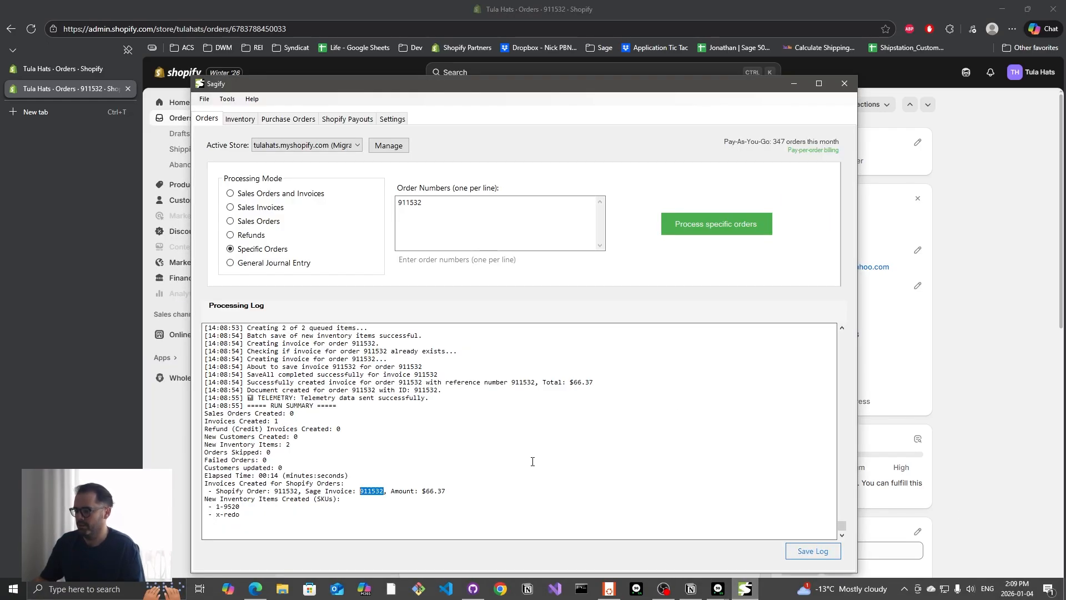
{"action": "left_click", "coordinate": [745, 588]}
{"action": "mouse_move", "coordinate": [718, 589]}
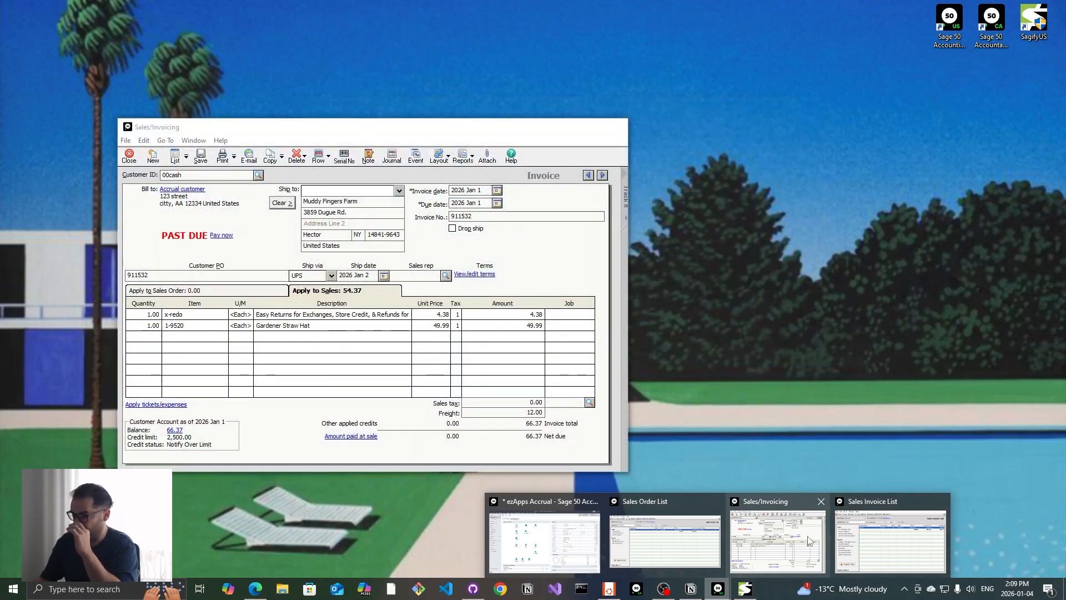
{"action": "left_click", "coordinate": [777, 539]}
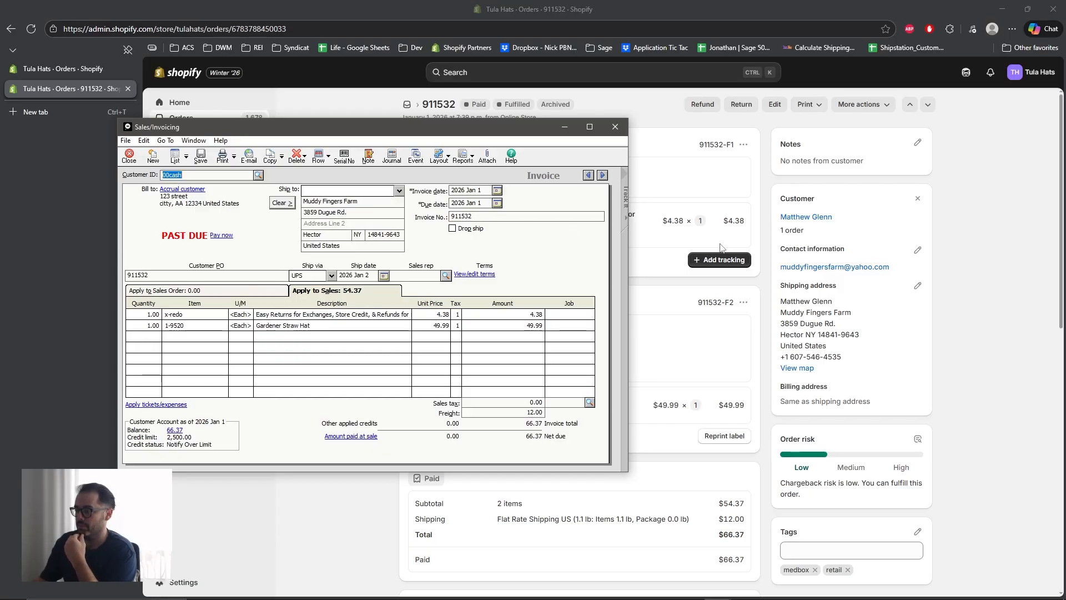
{"action": "left_click", "coordinate": [1020, 311]}
{"action": "key", "text": "alt+Tab"}
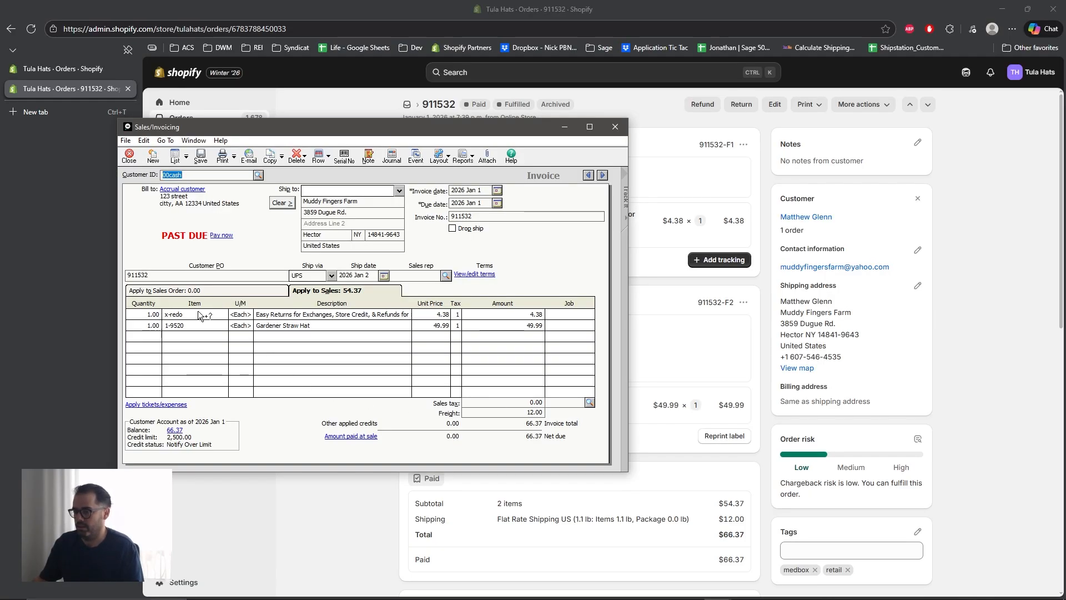
{"action": "key", "text": "alt+Tab"}
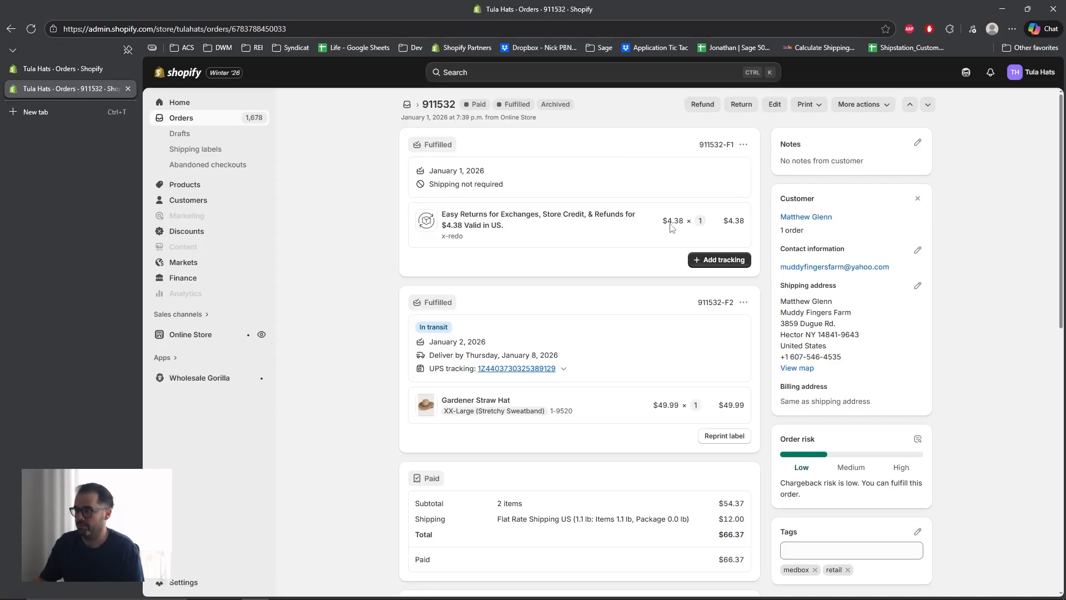
{"action": "key", "text": "alt+Tab"}
{"action": "key", "text": "alt+Tab"}
{"action": "key", "text": "alt+Tab"}
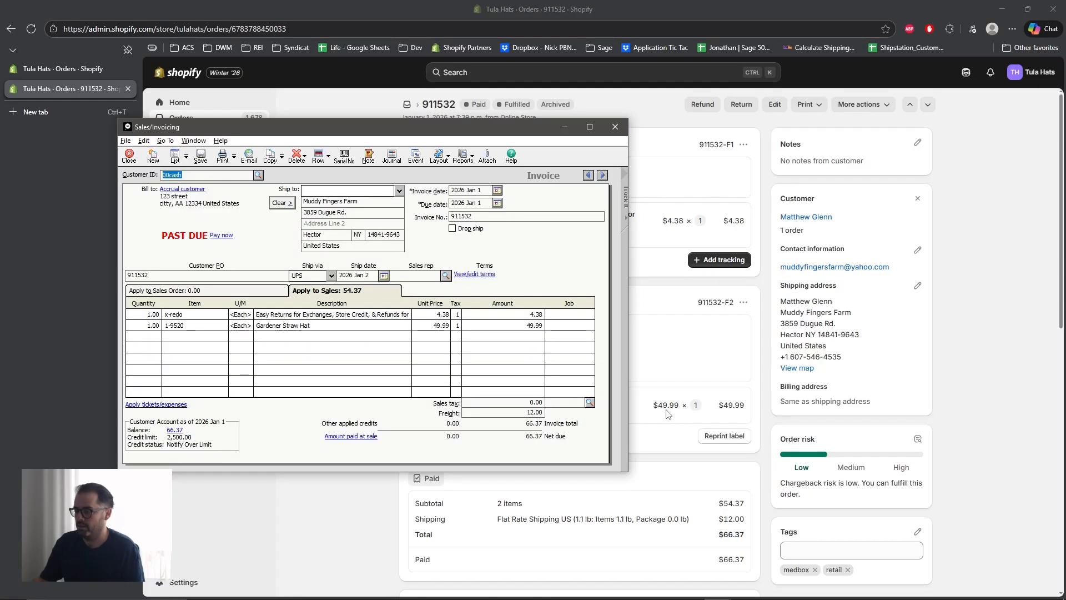
Step: Confirm the Gardener Straw Hat line's 49.99 unit price, then close invoice 911532 and answer the save prompt
{"action": "left_click", "coordinate": [412, 329]}
{"action": "left_click", "coordinate": [436, 326]}
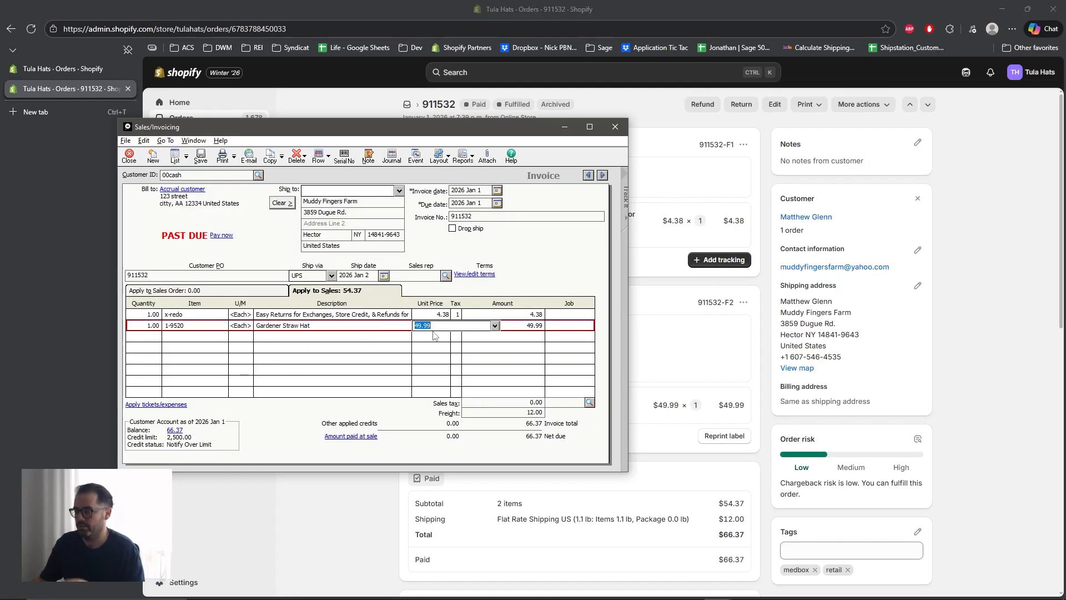
{"action": "left_click", "coordinate": [400, 337]}
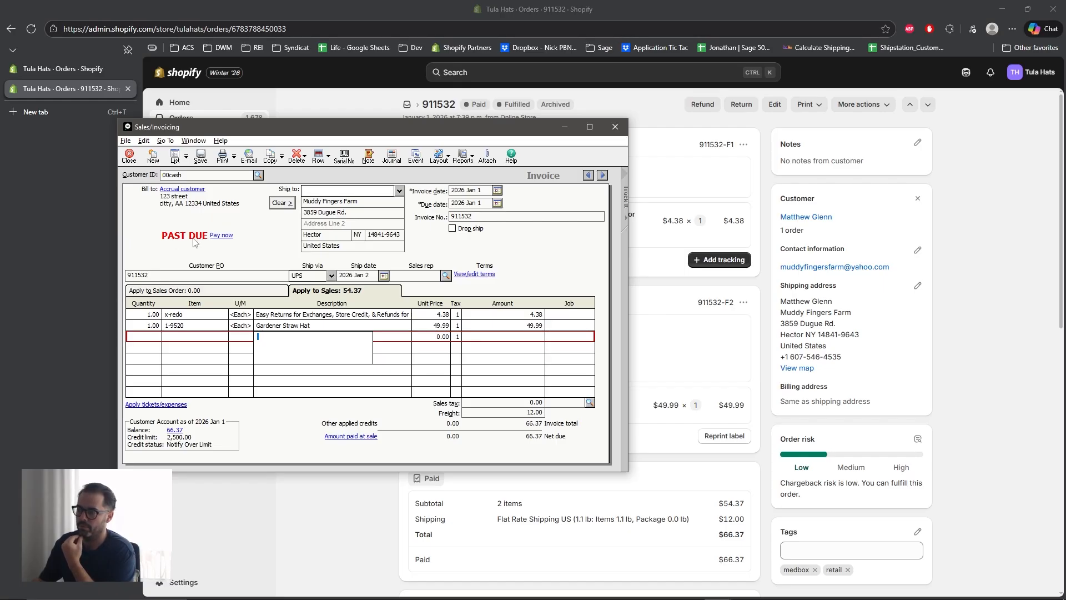
{"action": "left_click", "coordinate": [618, 130]}
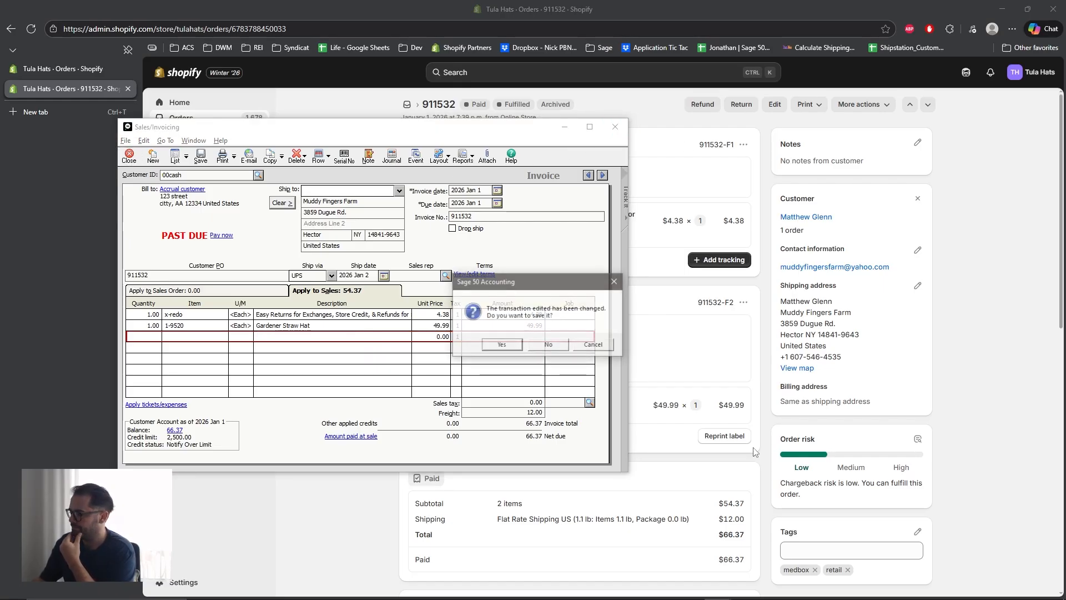
{"action": "left_click", "coordinate": [547, 345]}
Step: In Sagify, choose General Journal Entry mode with start and end dates of Jan 1, 2026
{"action": "scroll", "coordinate": [478, 408], "scroll_direction": "down", "scroll_amount": 7}
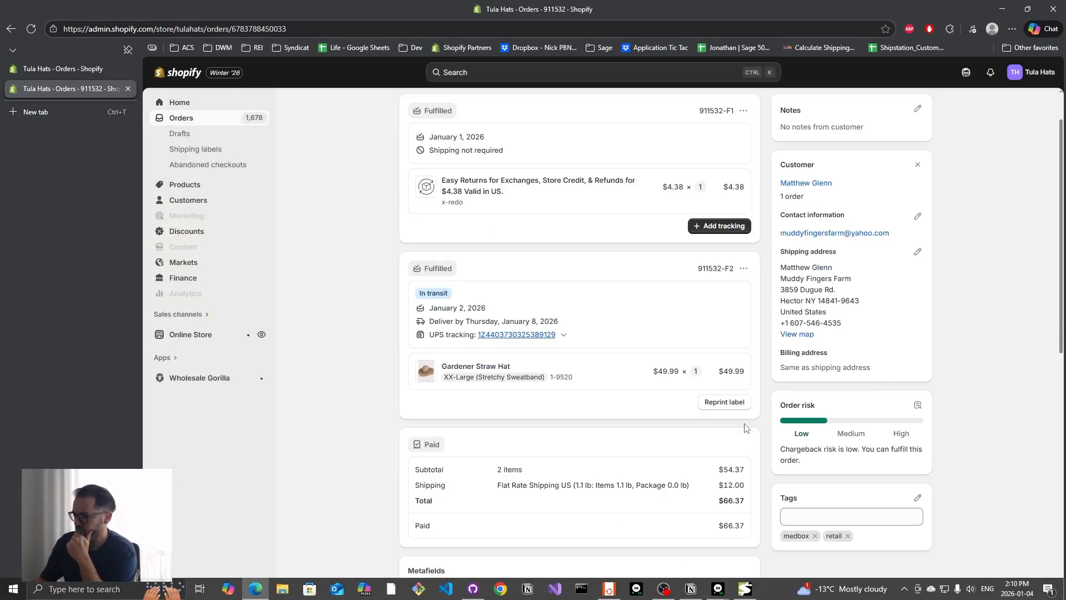
{"action": "scroll", "coordinate": [638, 434], "scroll_direction": "up", "scroll_amount": 7}
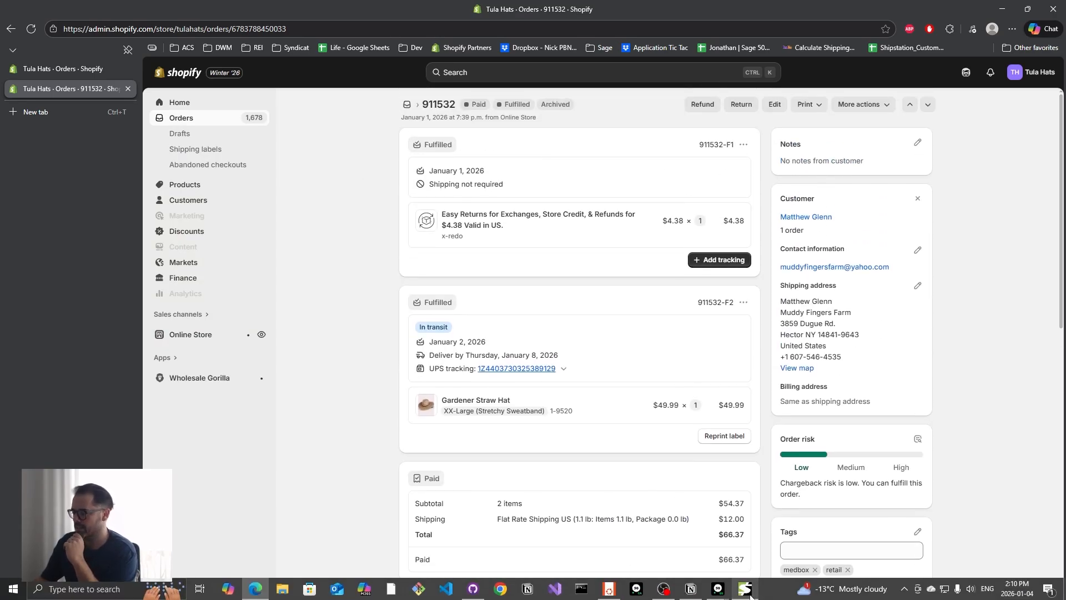
{"action": "left_click", "coordinate": [745, 594]}
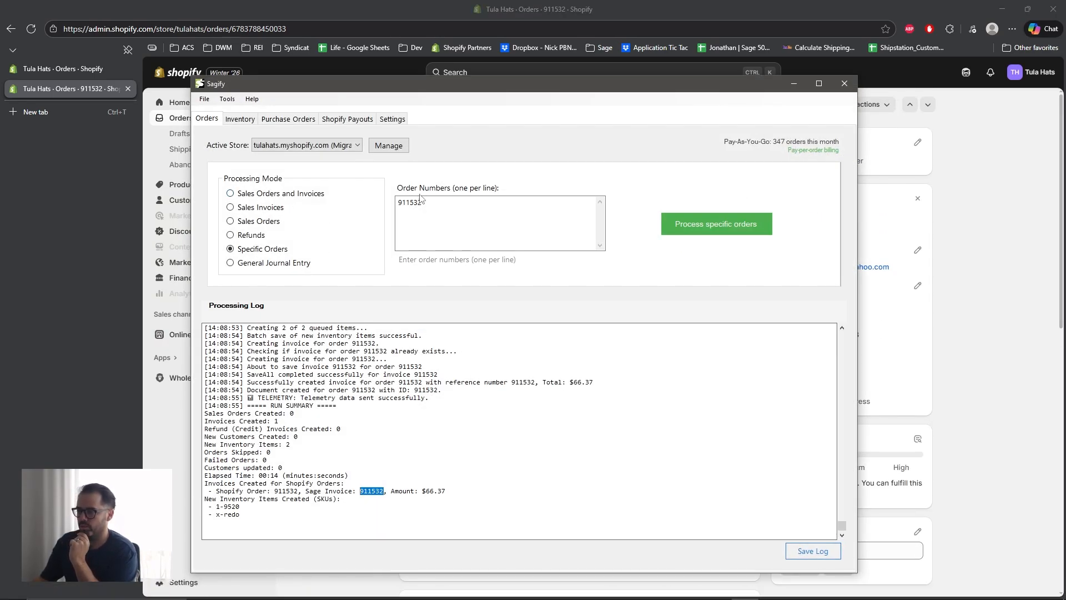
{"action": "left_click", "coordinate": [278, 262]}
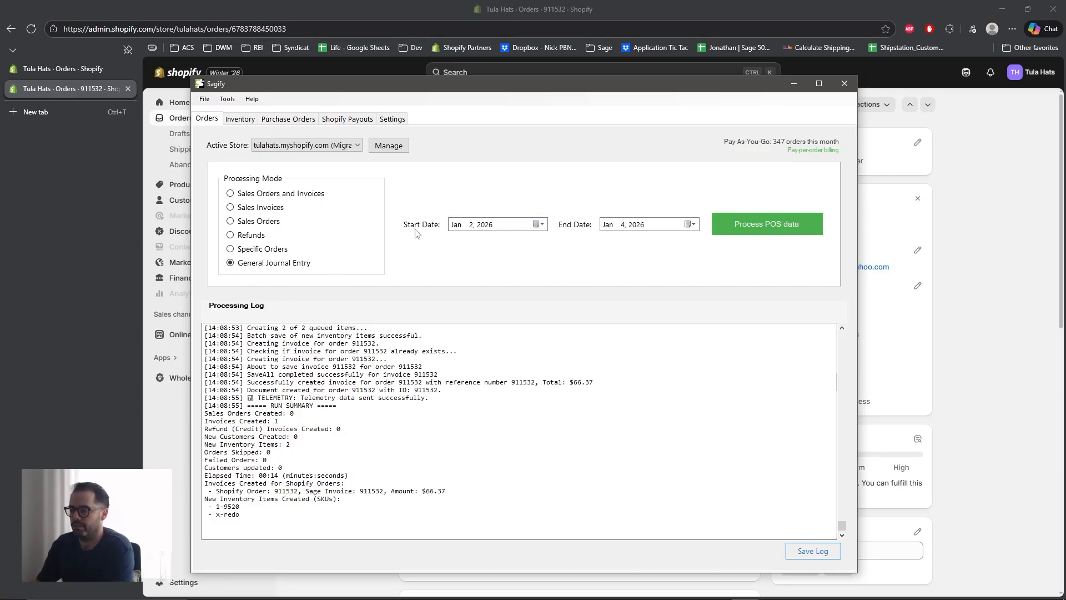
{"action": "left_click", "coordinate": [539, 225]}
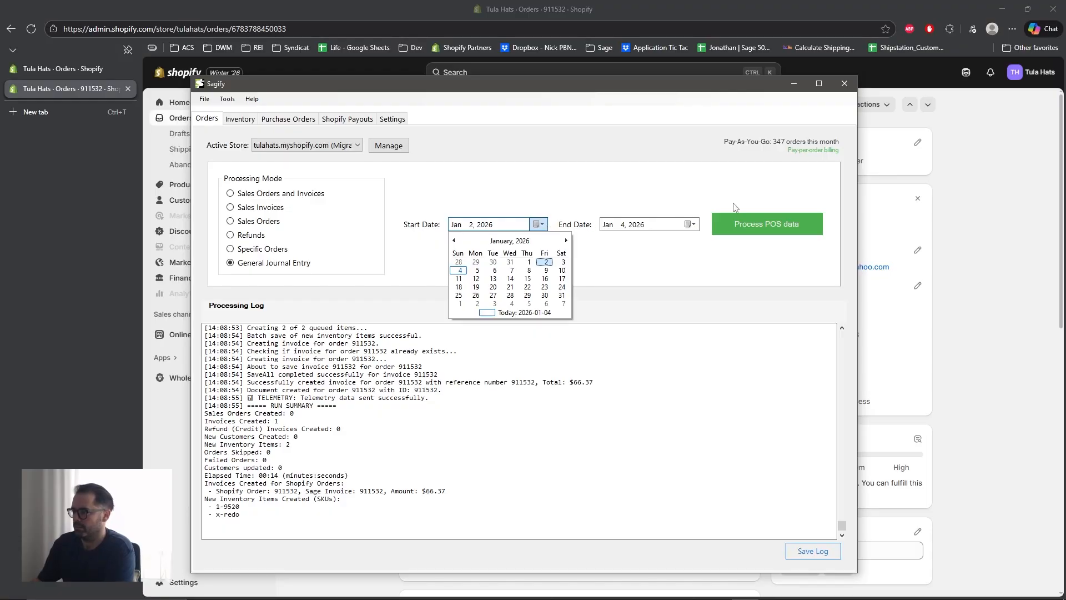
{"action": "left_click", "coordinate": [528, 262]}
{"action": "left_click", "coordinate": [691, 224]}
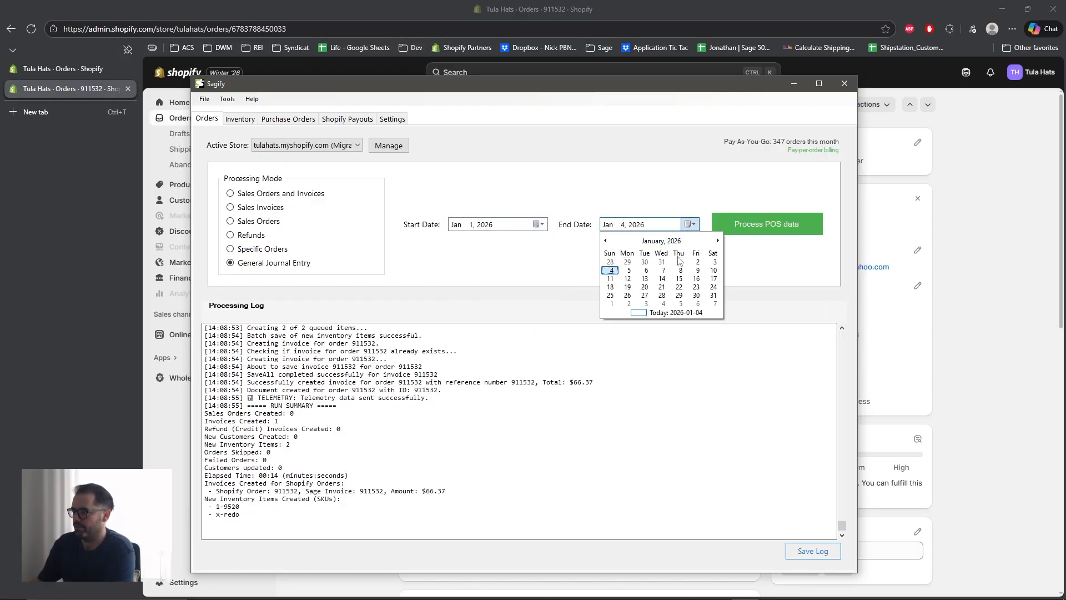
{"action": "left_click", "coordinate": [681, 262]}
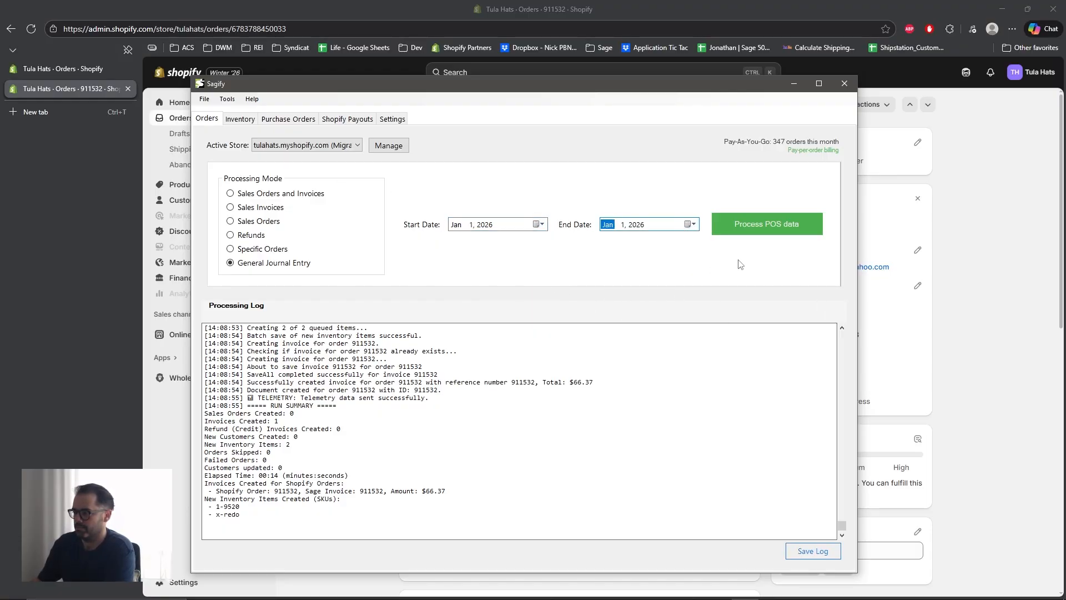
Step: Process the Jan 1 orders without a new backup and review the $339.53 journal totals in the log
{"action": "left_click", "coordinate": [764, 223]}
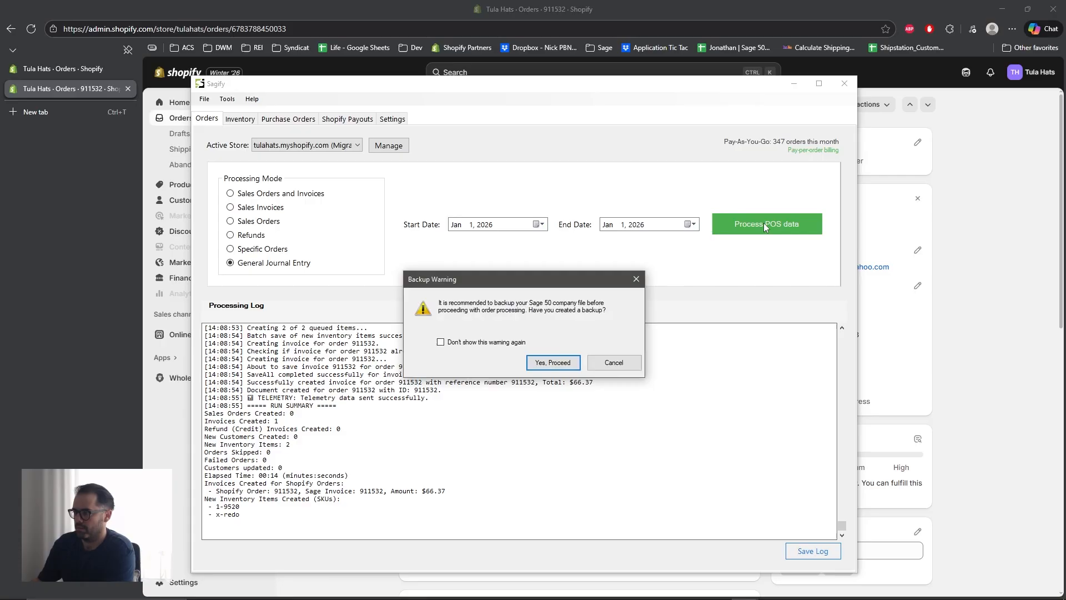
{"action": "left_click", "coordinate": [553, 363]}
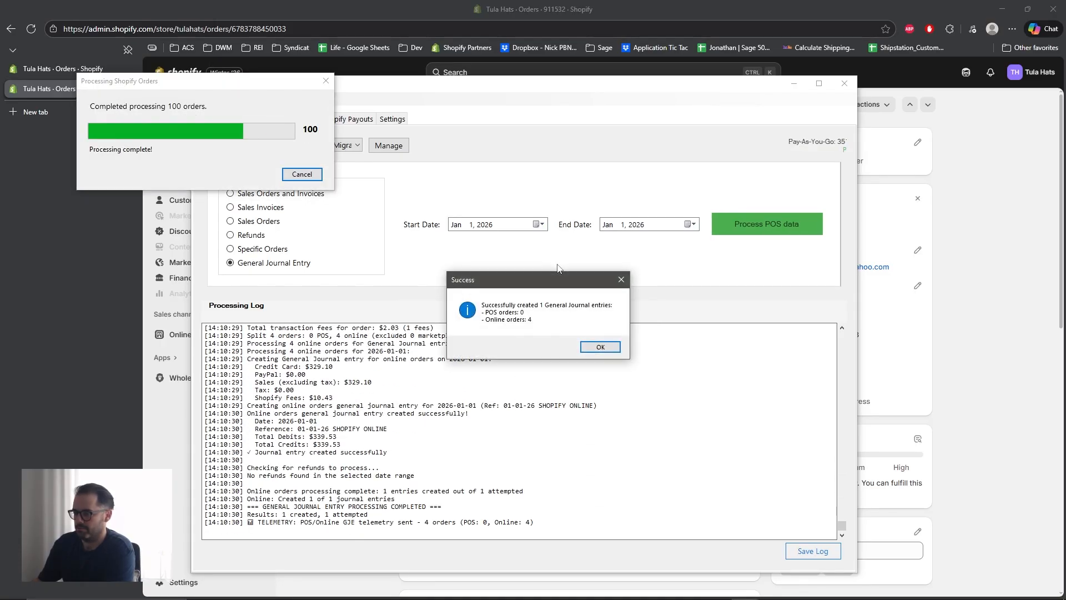
{"action": "key", "text": "Return"}
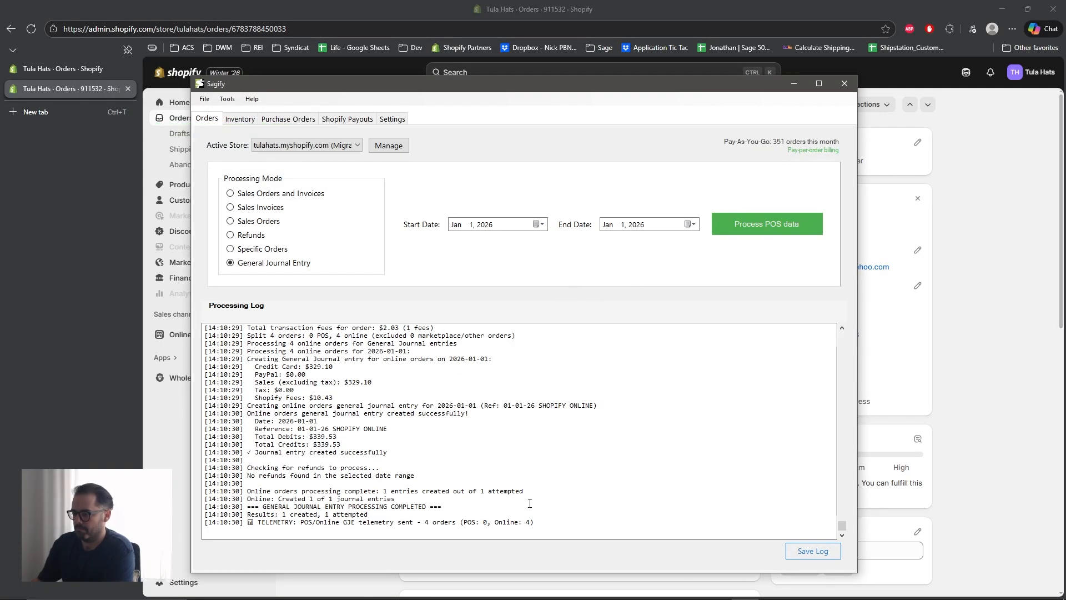
{"action": "left_click_drag", "start_coordinate": [534, 524], "coordinate": [207, 375]}
{"action": "left_click", "coordinate": [608, 428]}
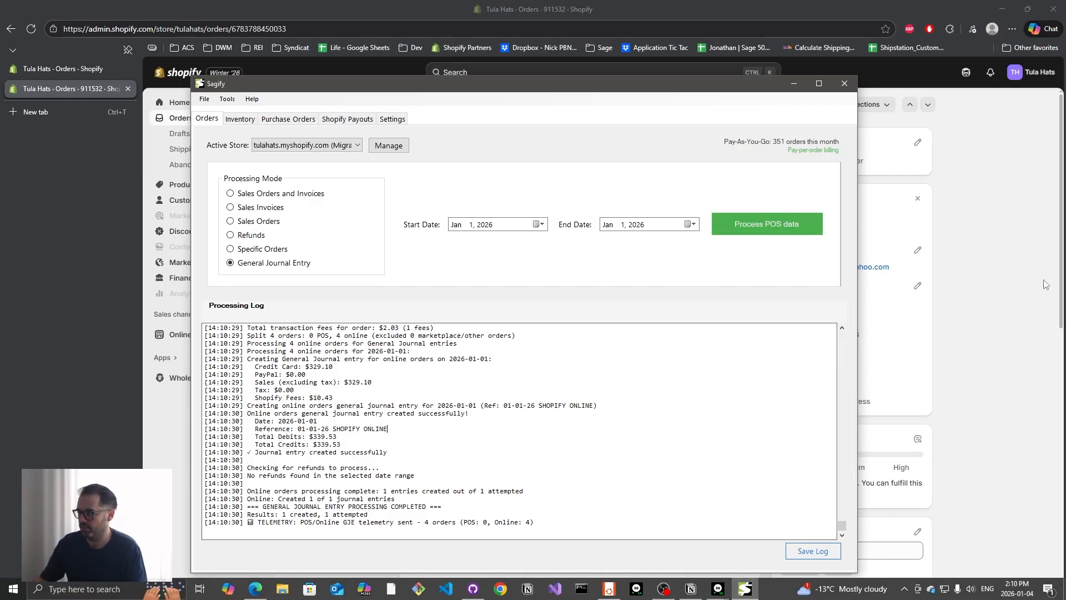
Step: Return to the Shopify orders list and add a Date filter
{"action": "left_click", "coordinate": [996, 160]}
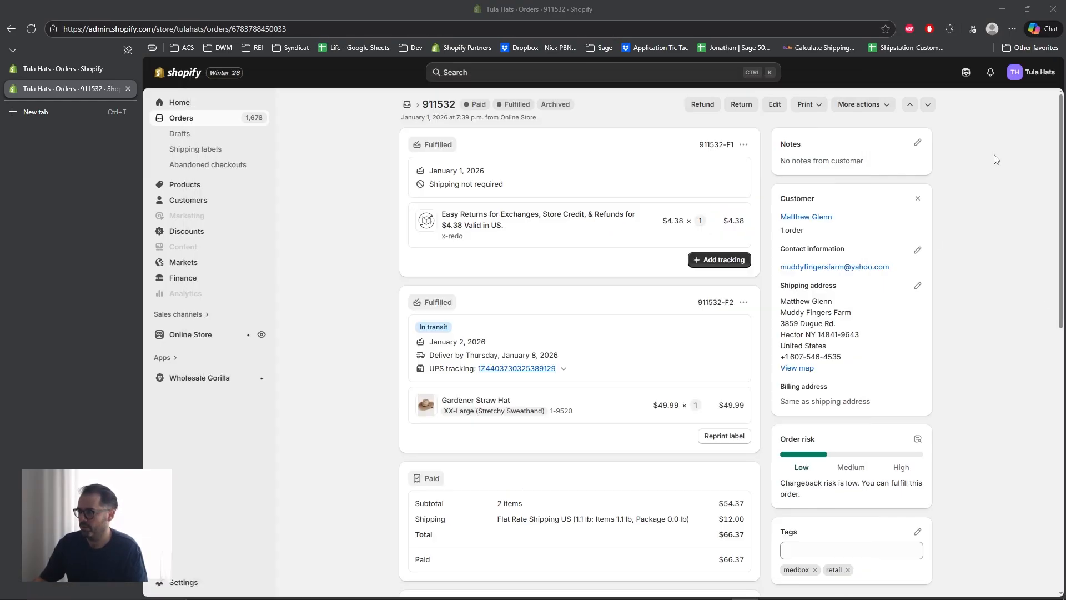
{"action": "left_click", "coordinate": [407, 105]}
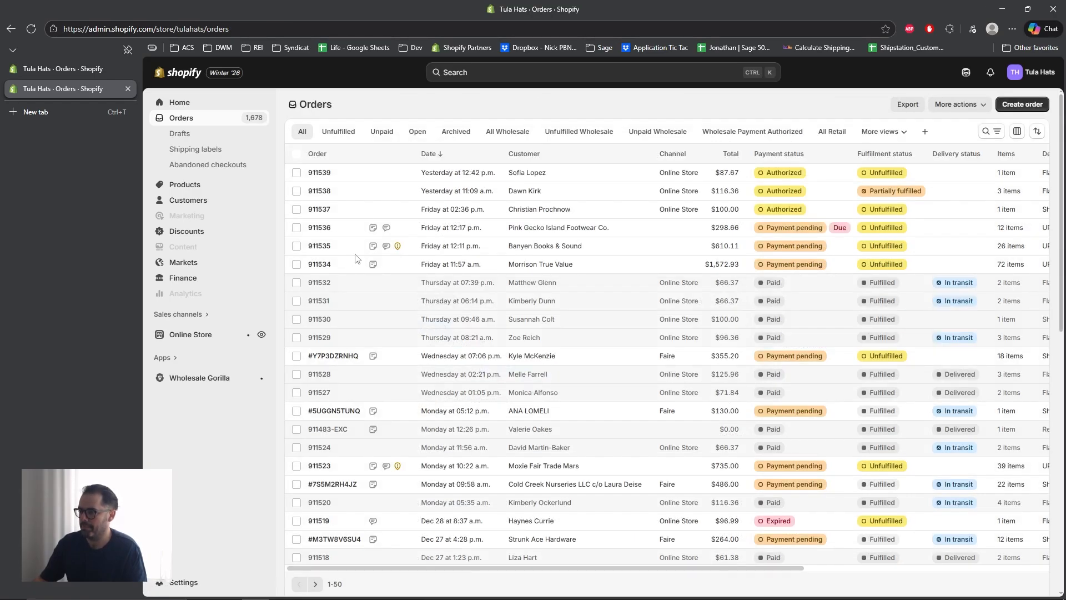
{"action": "left_click", "coordinate": [998, 133]}
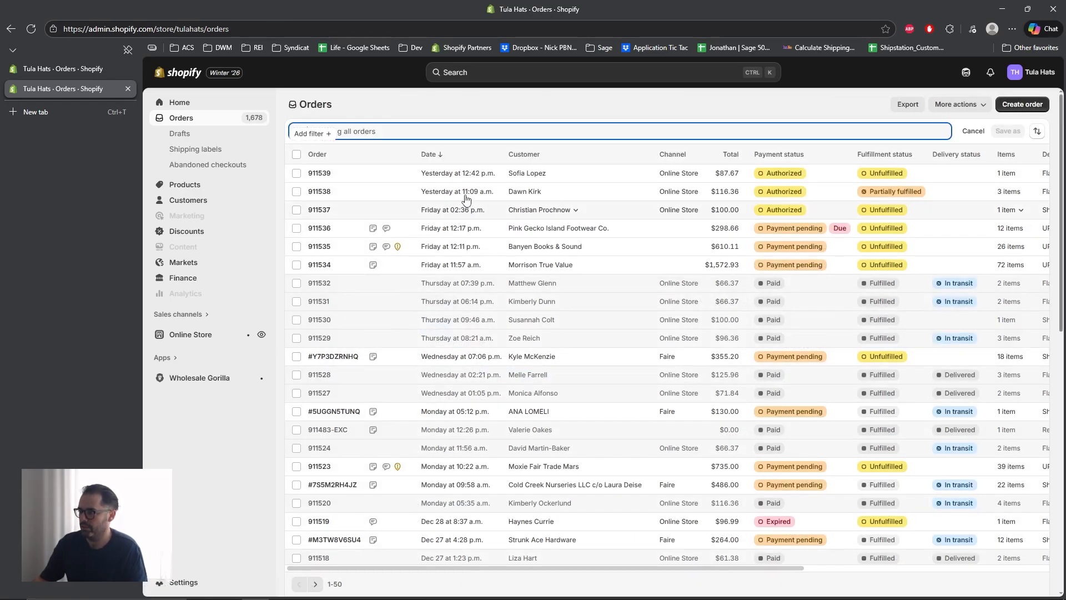
{"action": "left_click", "coordinate": [328, 157]}
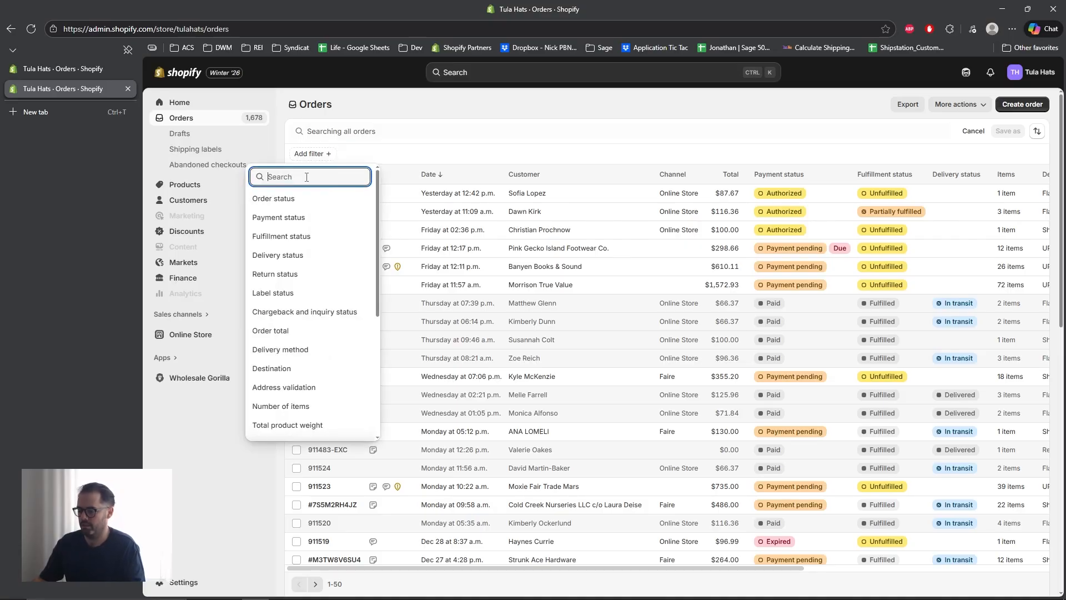
{"action": "type", "text": "date"}
{"action": "left_click", "coordinate": [280, 198]}
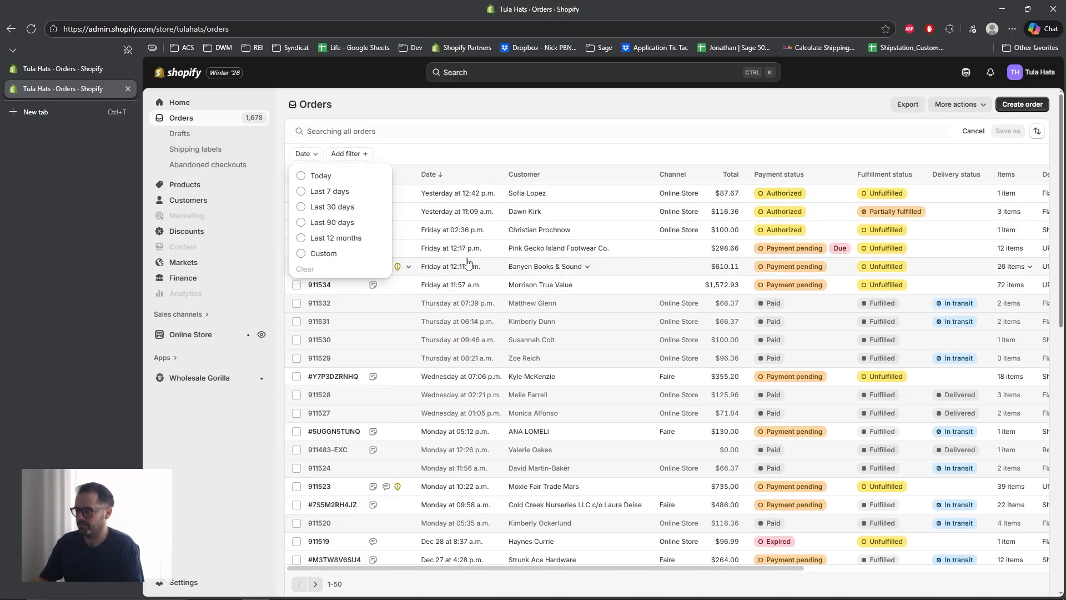
Step: Set the custom date range from 2026-01-01 to 2026-01-01, leaving orders 911529–911532
{"action": "left_click", "coordinate": [304, 254]}
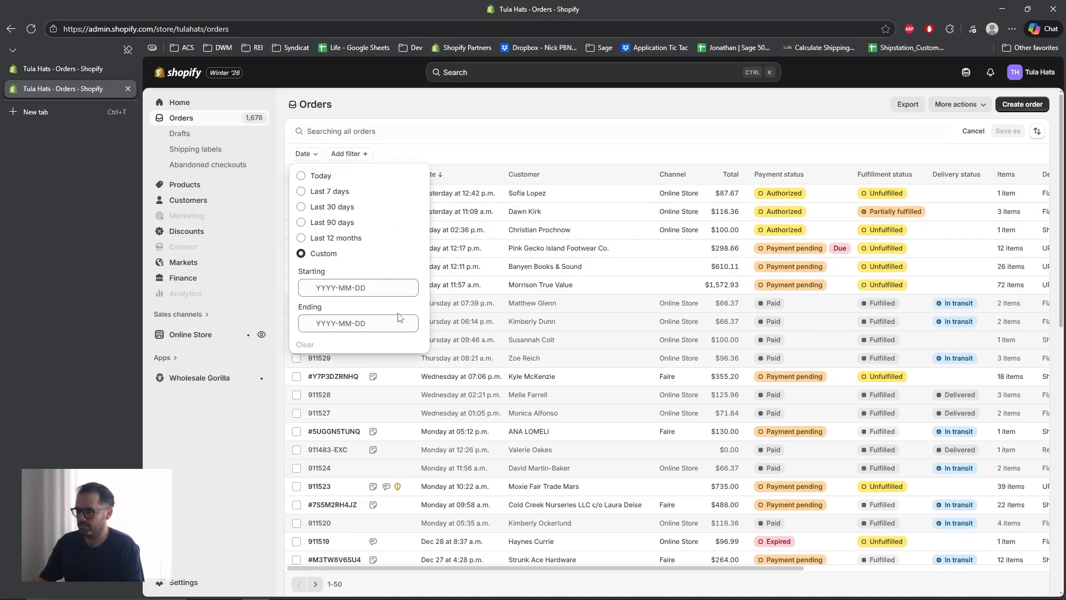
{"action": "left_click", "coordinate": [365, 287]}
{"action": "left_click", "coordinate": [386, 345]}
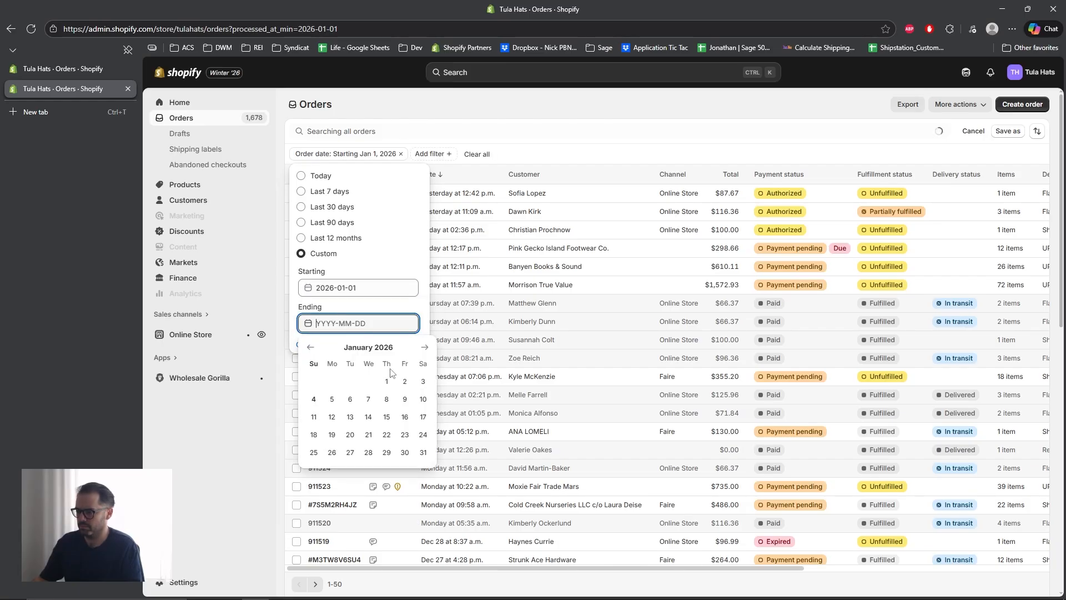
{"action": "left_click", "coordinate": [386, 381]}
{"action": "left_click", "coordinate": [472, 274]}
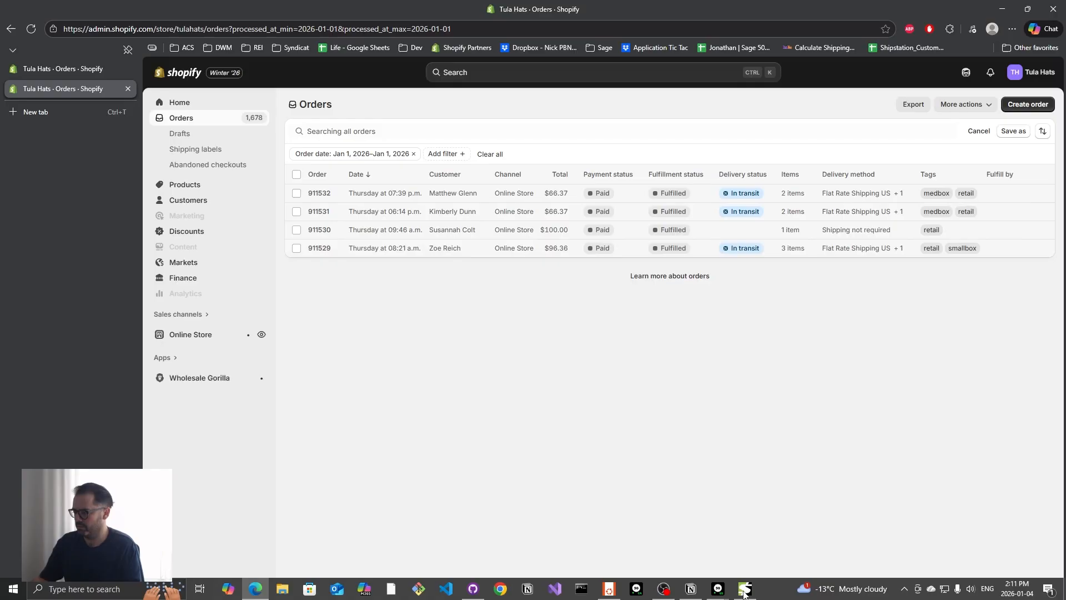
Step: In Sage 50, list General Journal entries with the date range set to This Year
{"action": "mouse_move", "coordinate": [718, 589]}
{"action": "left_click", "coordinate": [648, 545]}
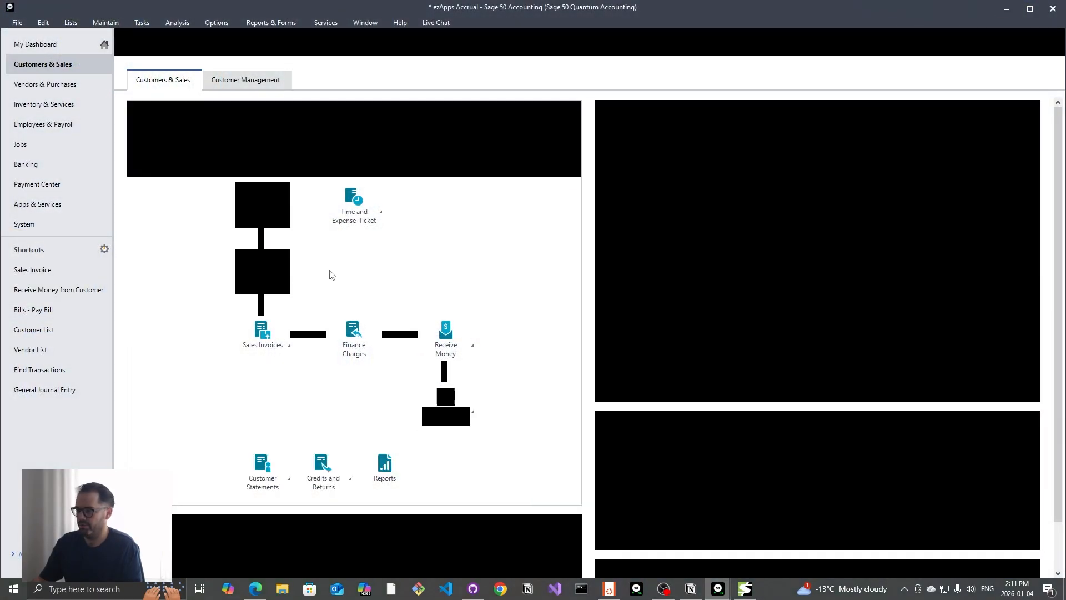
{"action": "left_click", "coordinate": [141, 23]}
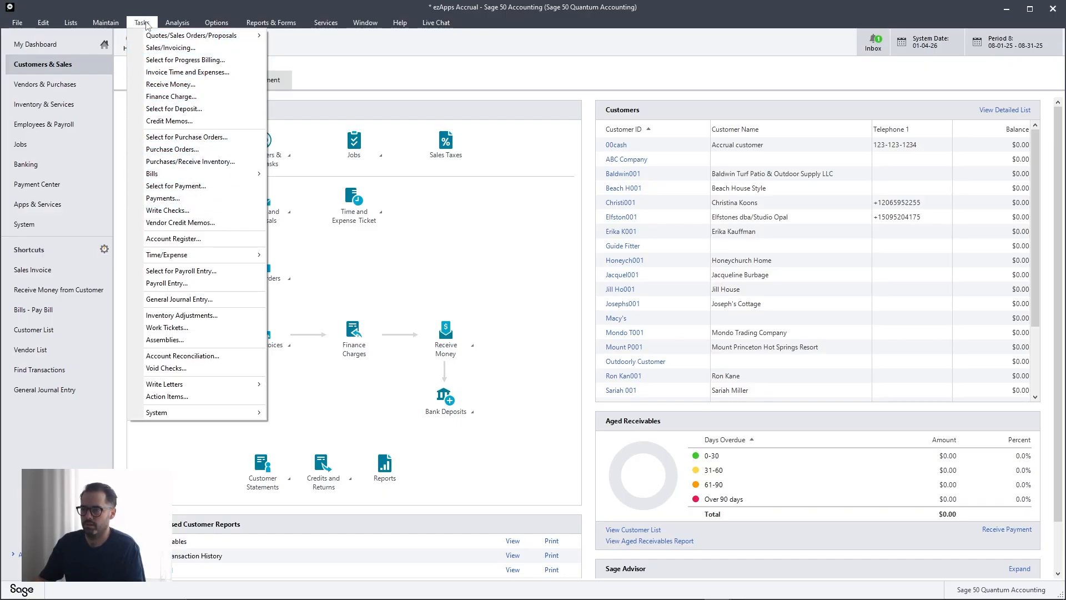
{"action": "mouse_move", "coordinate": [114, 25]}
{"action": "mouse_move", "coordinate": [156, 23]}
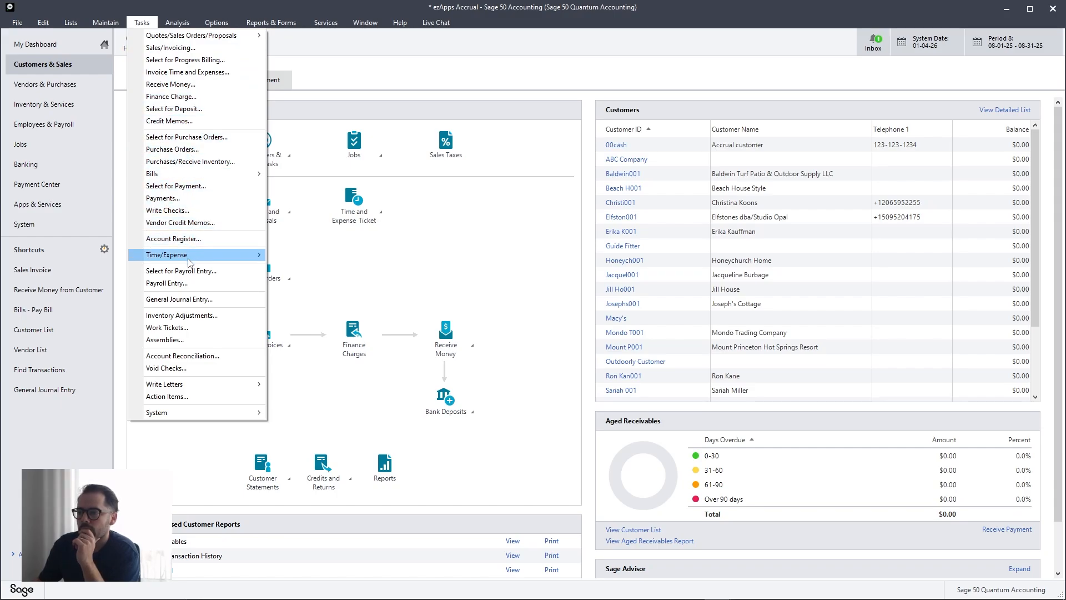
{"action": "left_click", "coordinate": [189, 300]}
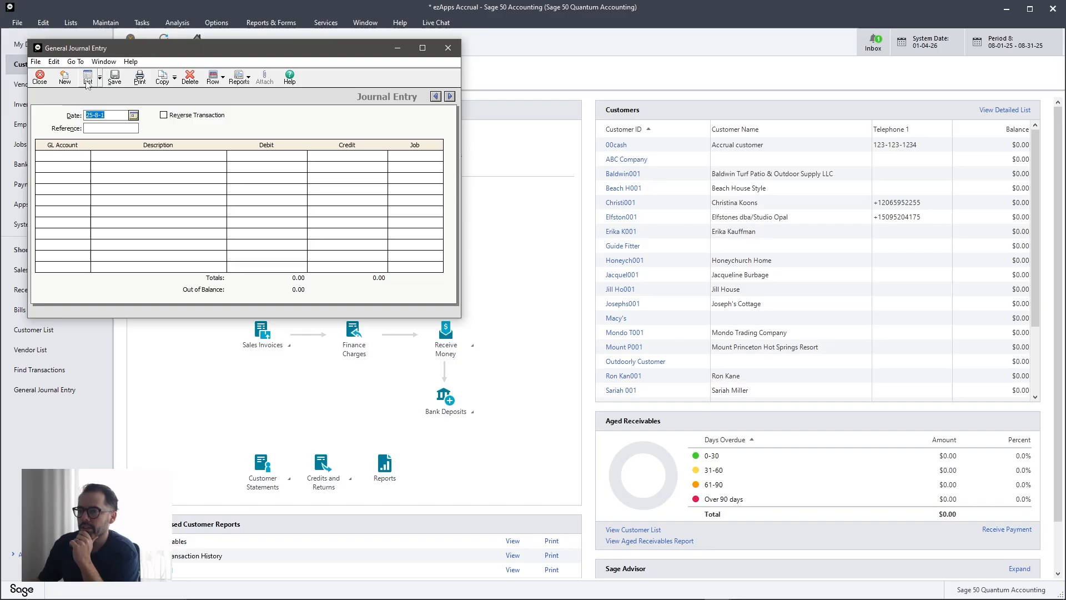
{"action": "left_click", "coordinate": [88, 77]}
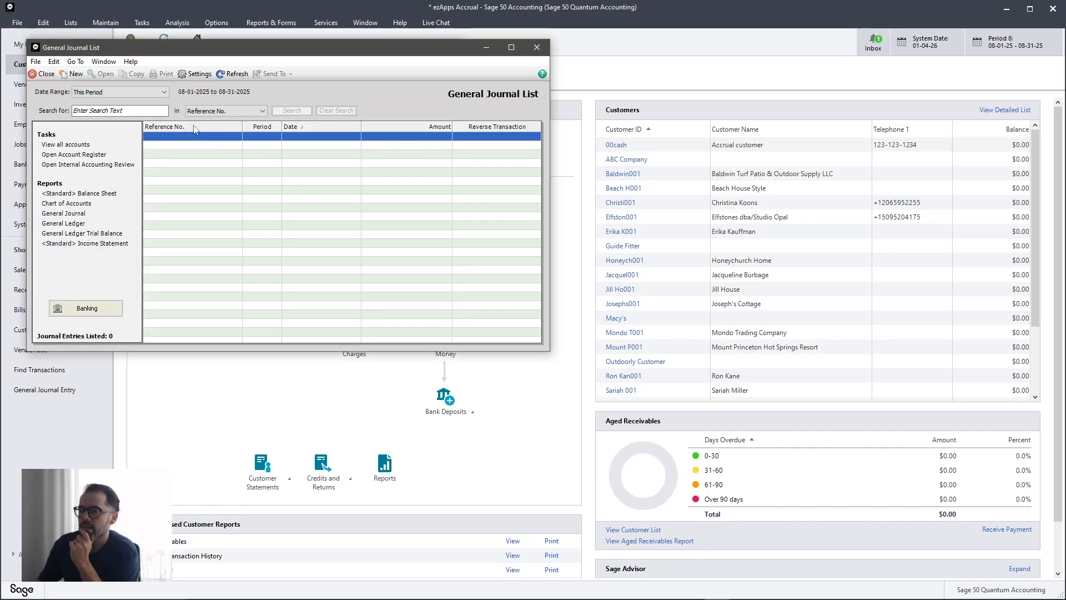
{"action": "left_click", "coordinate": [163, 93]}
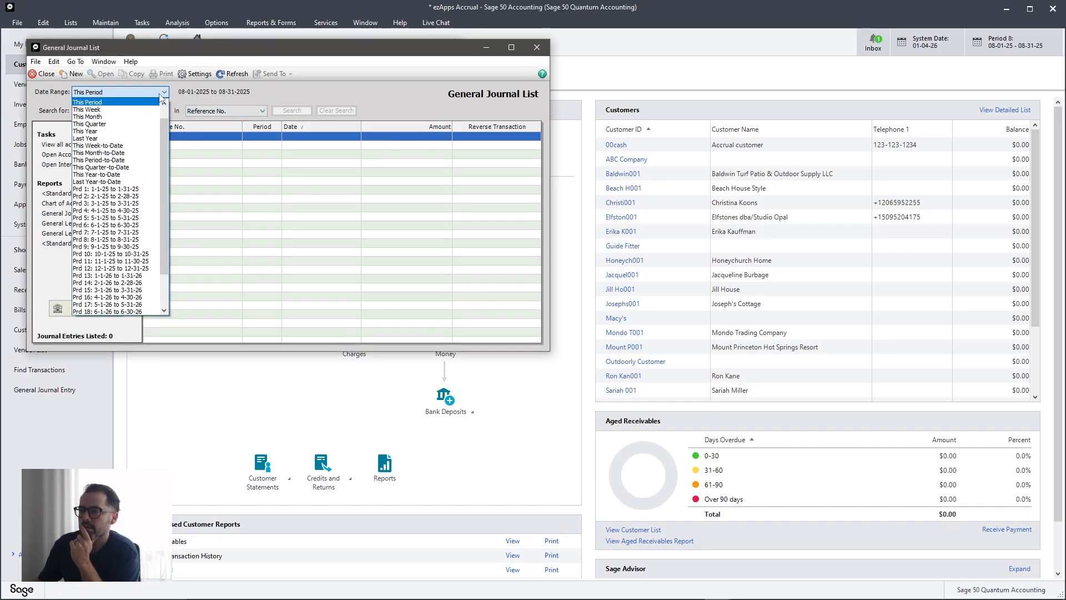
{"action": "left_click", "coordinate": [86, 131]}
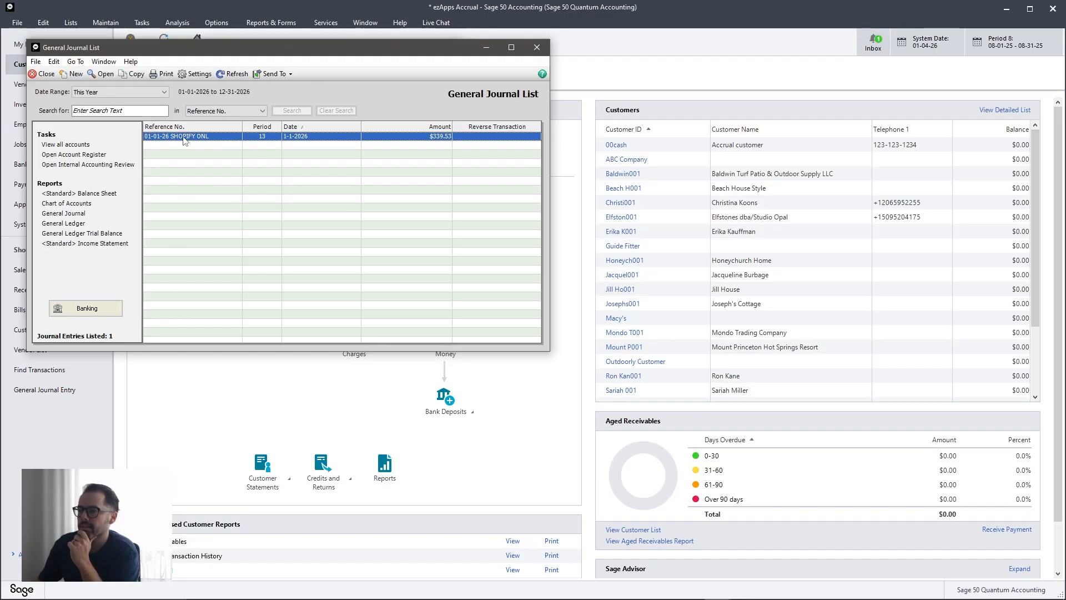
Step: Open the 01-01-26 SHOPIFY journal entry and place it below the filtered Shopify orders
{"action": "double_click", "coordinate": [184, 140]}
{"action": "left_click", "coordinate": [1007, 9]}
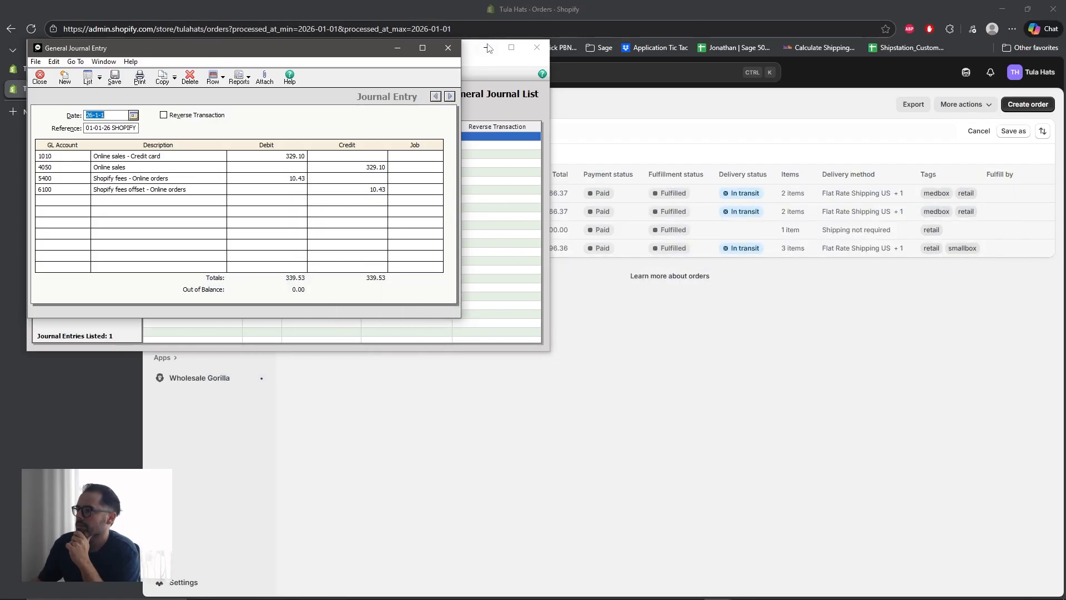
{"action": "left_click_drag", "start_coordinate": [324, 50], "coordinate": [599, 282]}
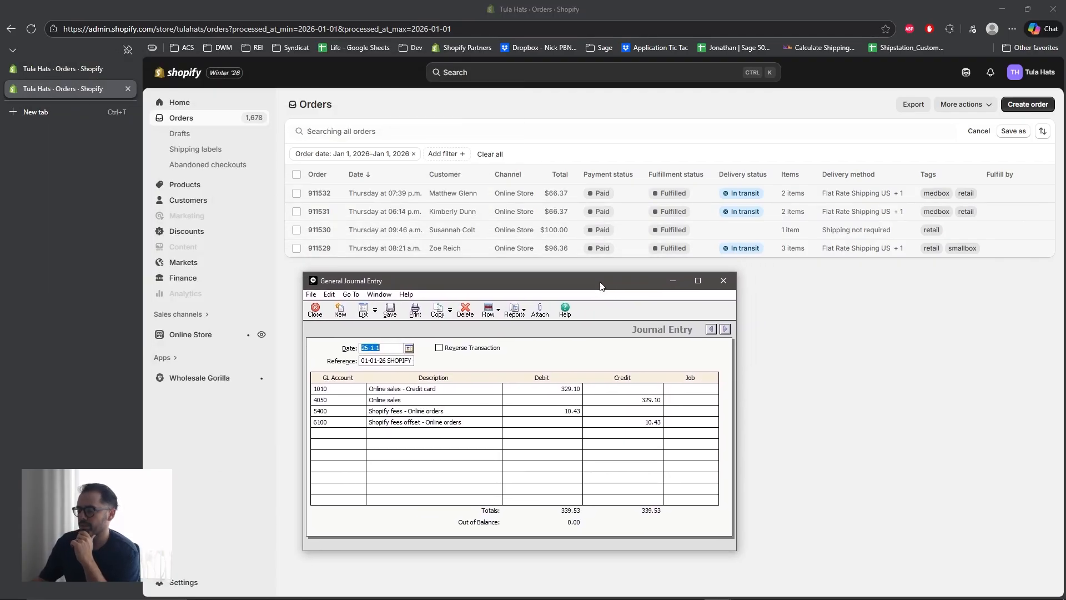
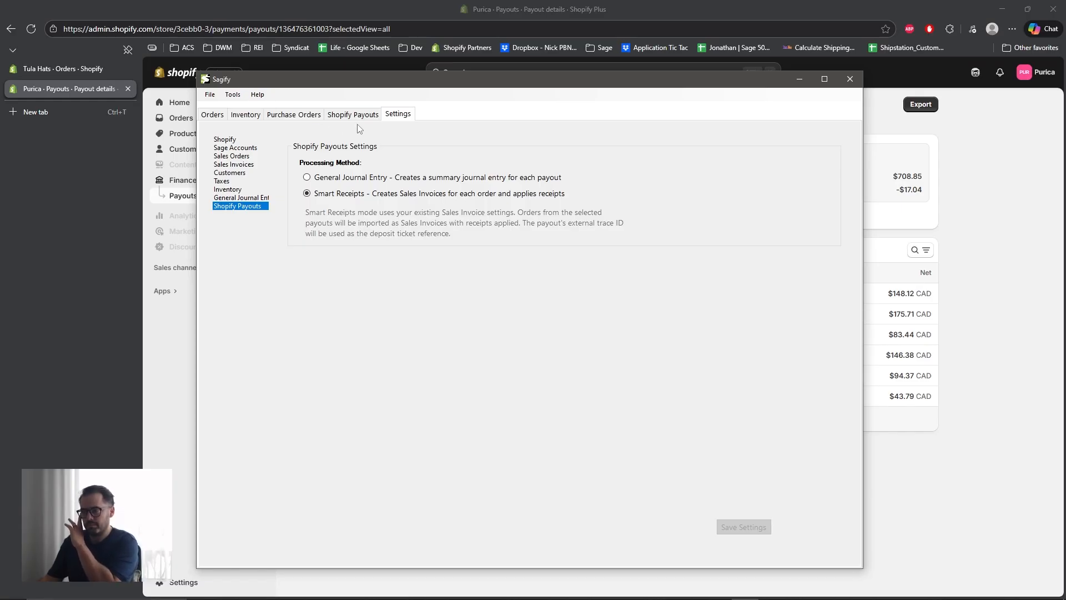
Step: Show Sagify's Shopify Payouts grid listing 23 unprocessed payouts
{"action": "left_click", "coordinate": [357, 116]}
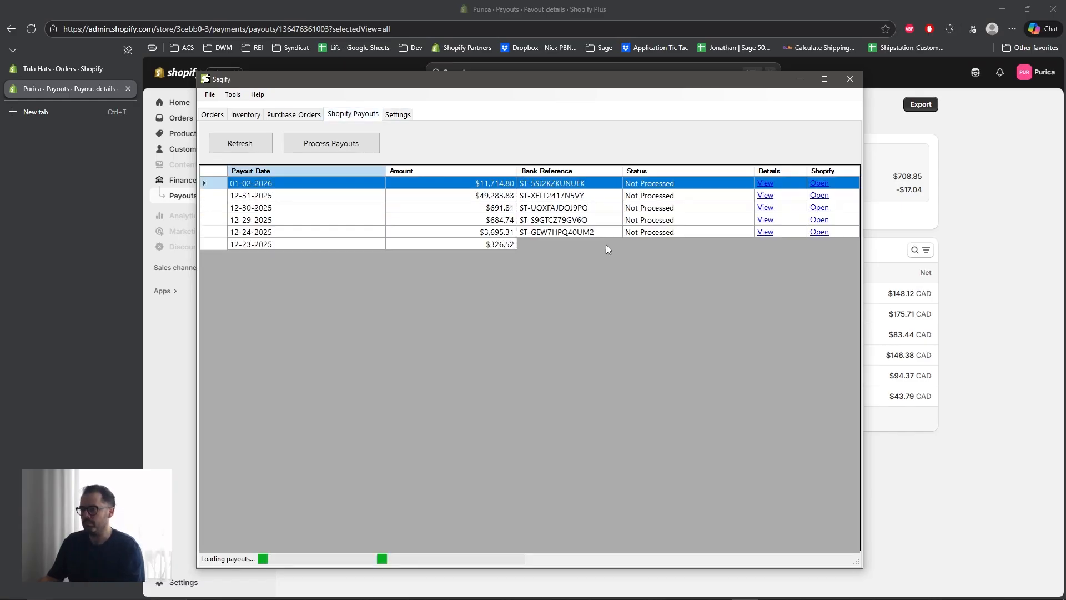
Step: Open the 12-30-2025 payout, start processing its six orders, and create a customer for order 15969
{"action": "left_click", "coordinate": [766, 208]}
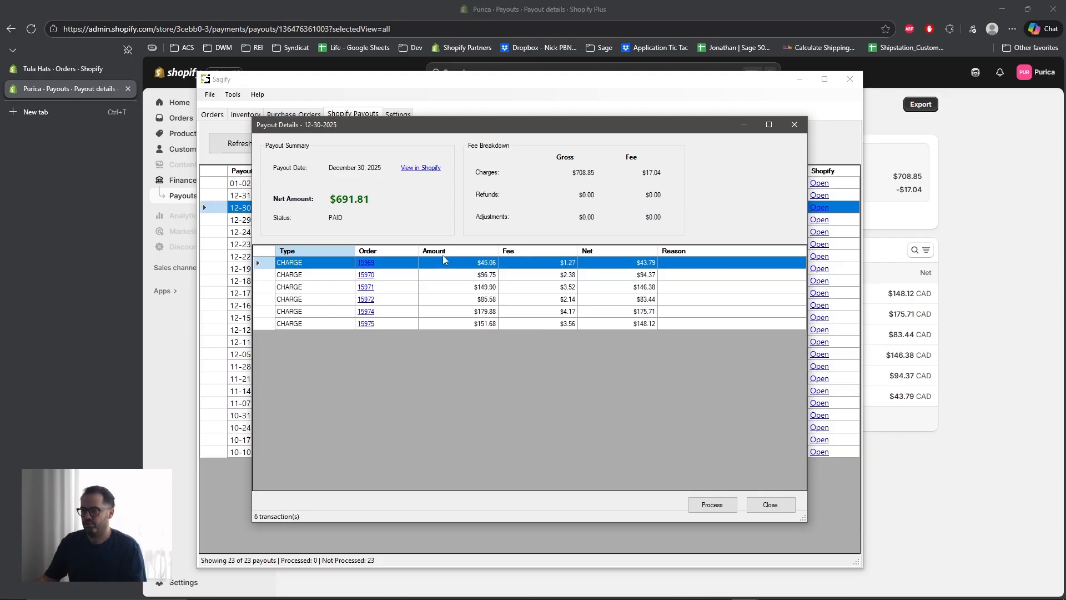
{"action": "left_click", "coordinate": [713, 504]}
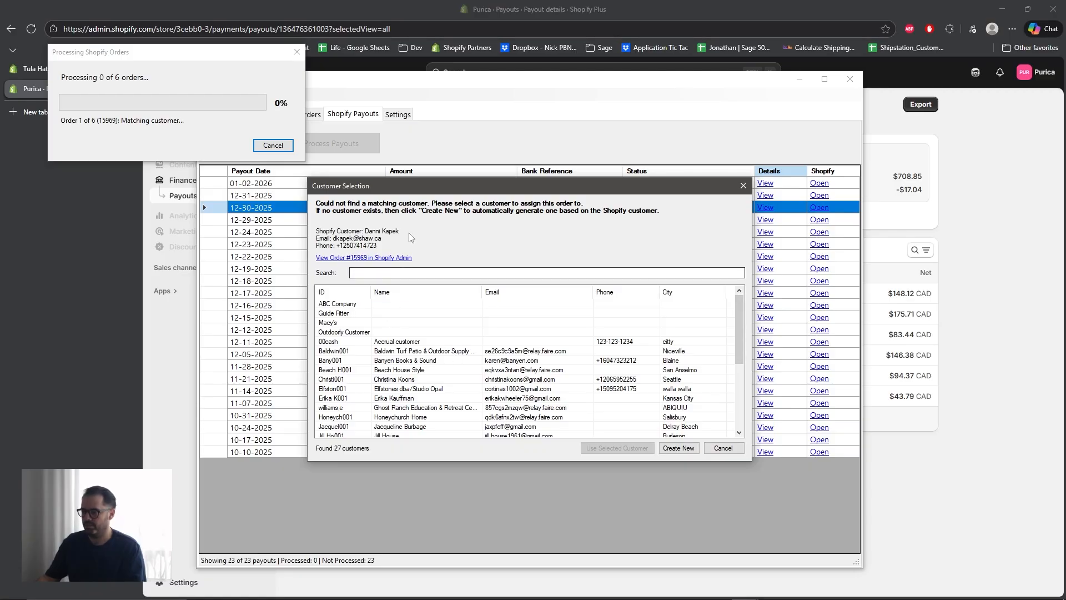
{"action": "left_click", "coordinate": [678, 447]}
{"action": "left_click", "coordinate": [581, 371]}
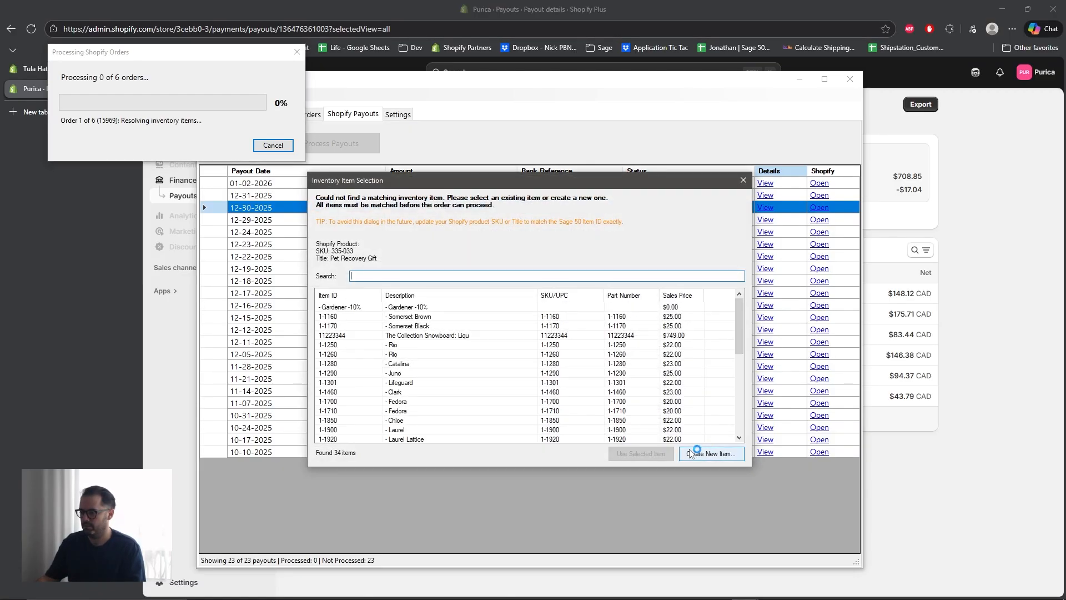
Step: Create item SKU 335-033 with sales and inventory accounts 1100 and COGS 1150
{"action": "left_click", "coordinate": [726, 452]}
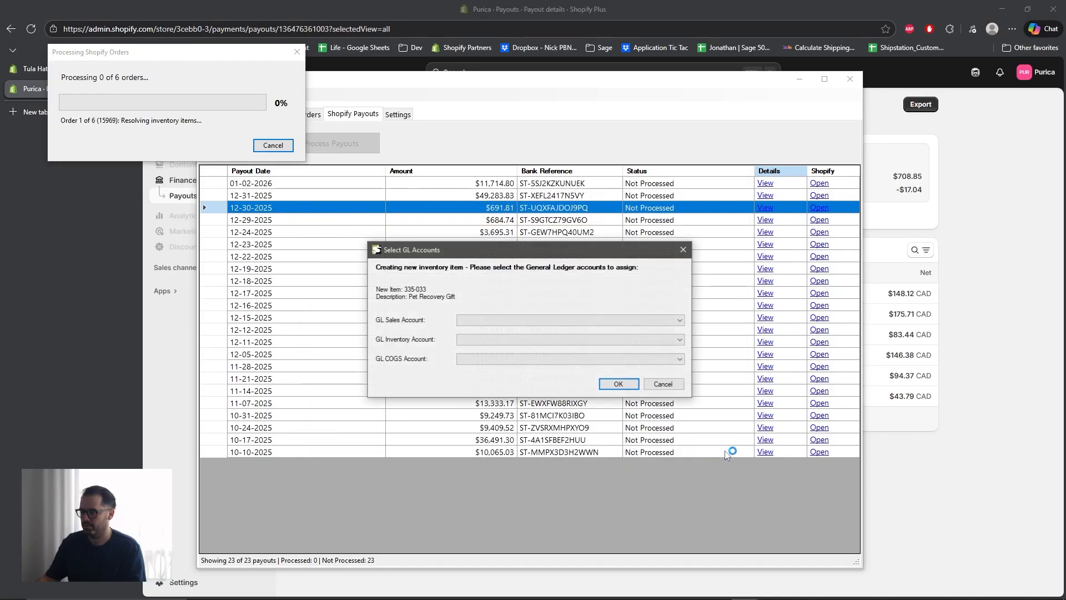
{"action": "left_click", "coordinate": [524, 321]}
{"action": "left_click", "coordinate": [516, 344]}
{"action": "left_click", "coordinate": [516, 341]}
{"action": "left_click", "coordinate": [517, 363]}
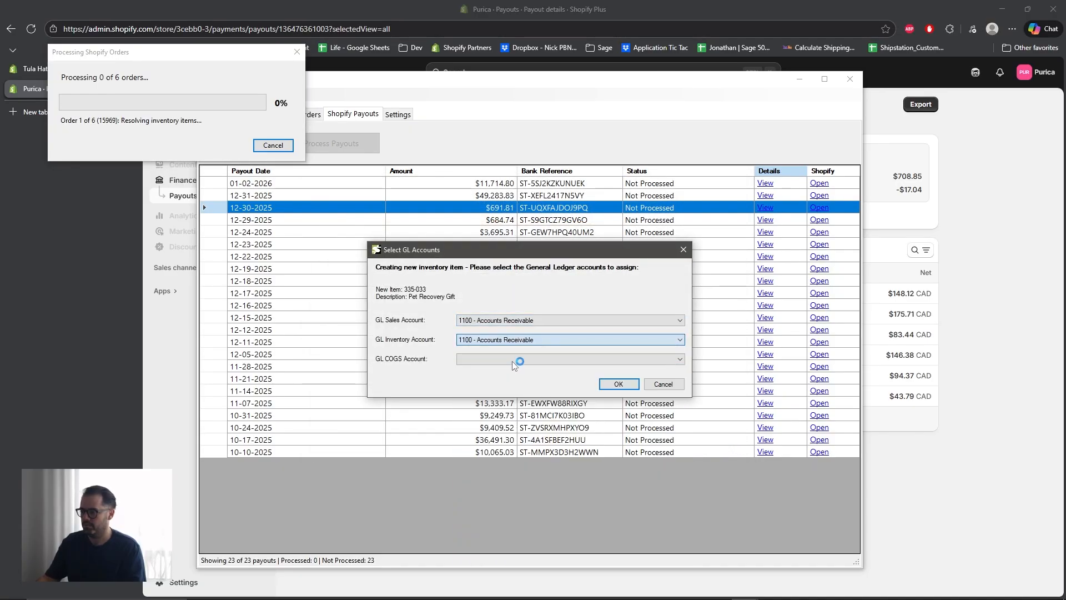
{"action": "left_click", "coordinate": [519, 360]}
{"action": "left_click", "coordinate": [528, 391]}
{"action": "left_click", "coordinate": [621, 384]}
Step: Give the L-Lysine item sales and inventory accounts 1100 and COGS account 1150
{"action": "left_click", "coordinate": [545, 321]}
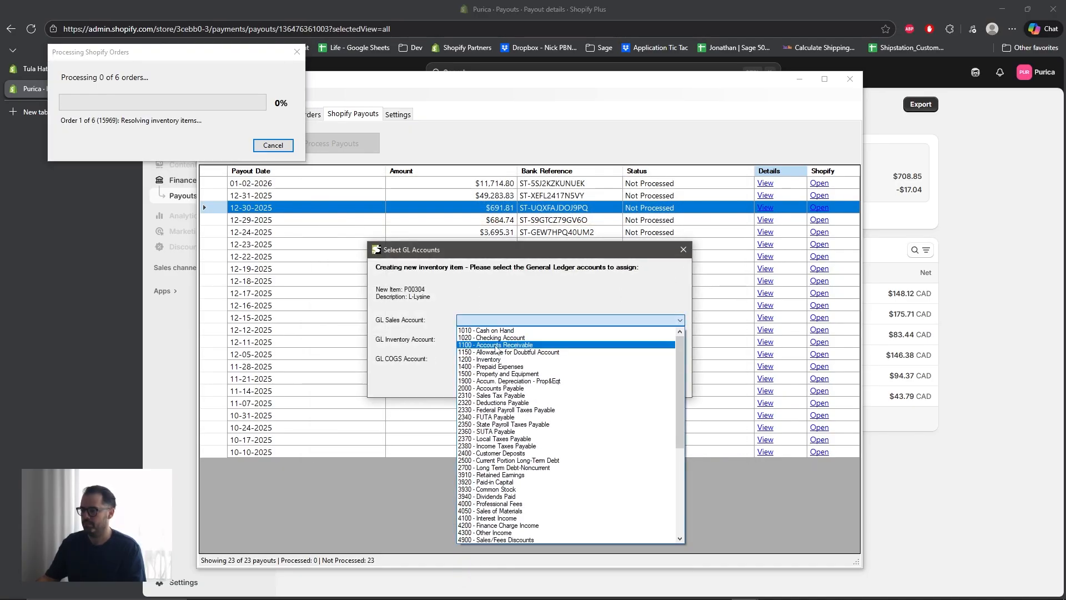
{"action": "left_click", "coordinate": [516, 342]}
{"action": "left_click", "coordinate": [516, 340]}
{"action": "left_click", "coordinate": [517, 362]}
{"action": "left_click", "coordinate": [513, 359]}
{"action": "left_click", "coordinate": [514, 367]}
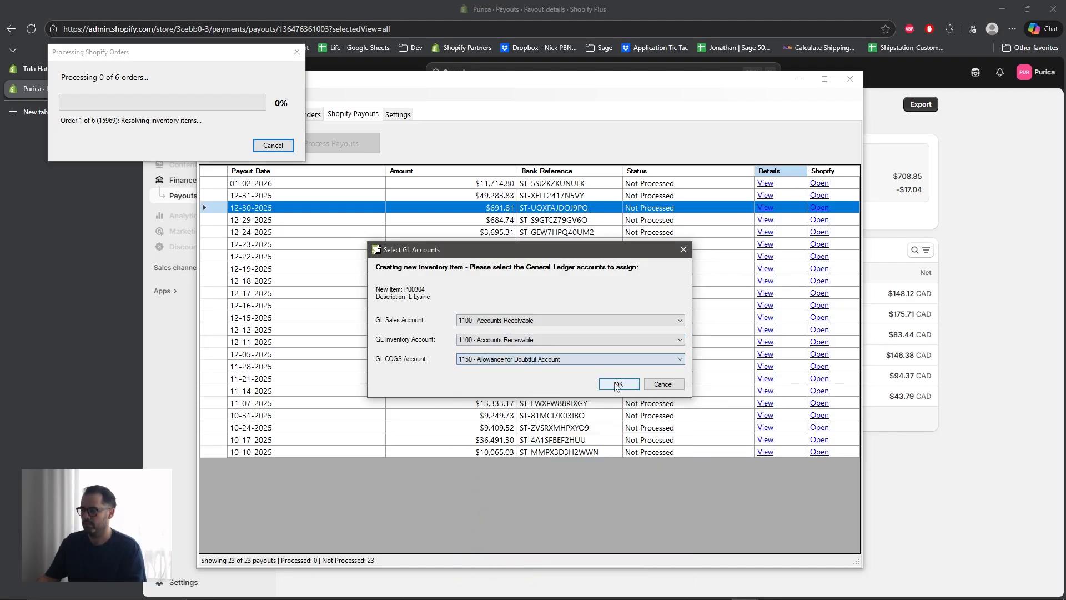
{"action": "left_click", "coordinate": [621, 385]}
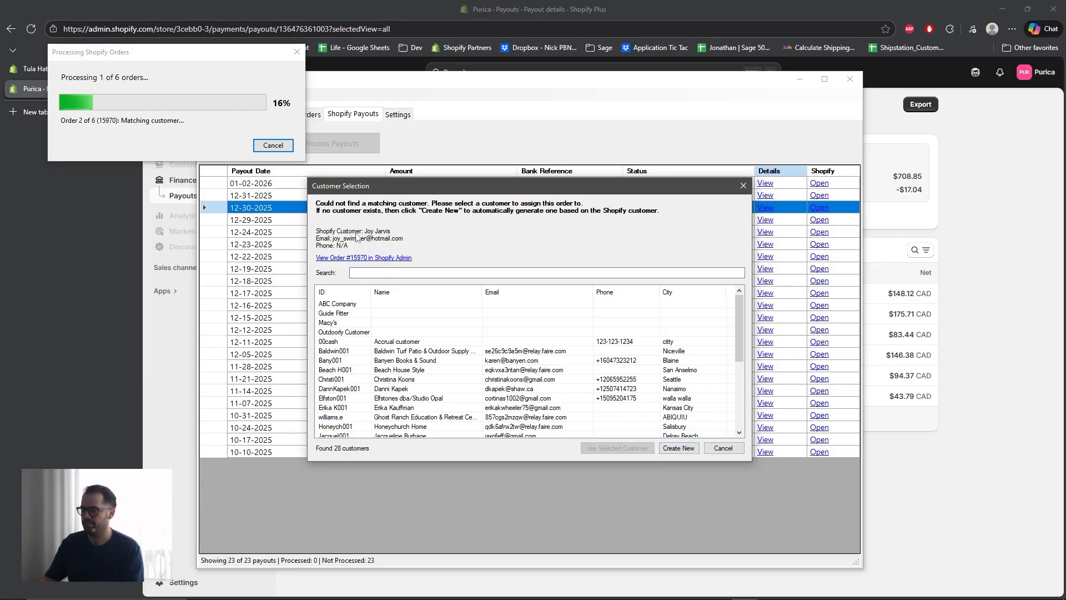
Step: Create a customer for order 15970 and item SKU 335-120 with sales/inventory 1150, COGS 1200
{"action": "left_click", "coordinate": [679, 448]}
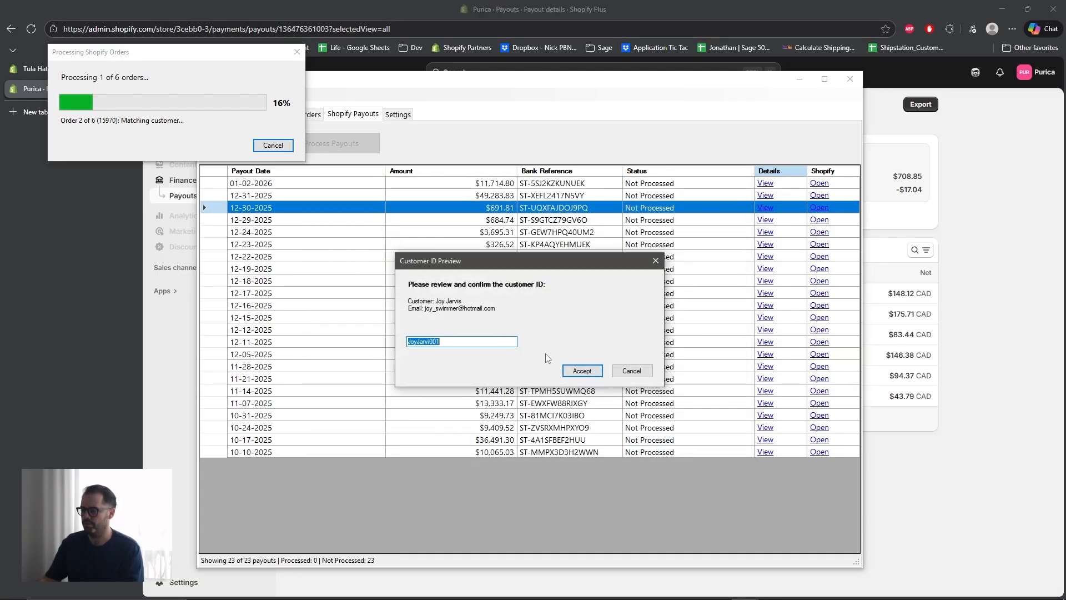
{"action": "left_click", "coordinate": [580, 370]}
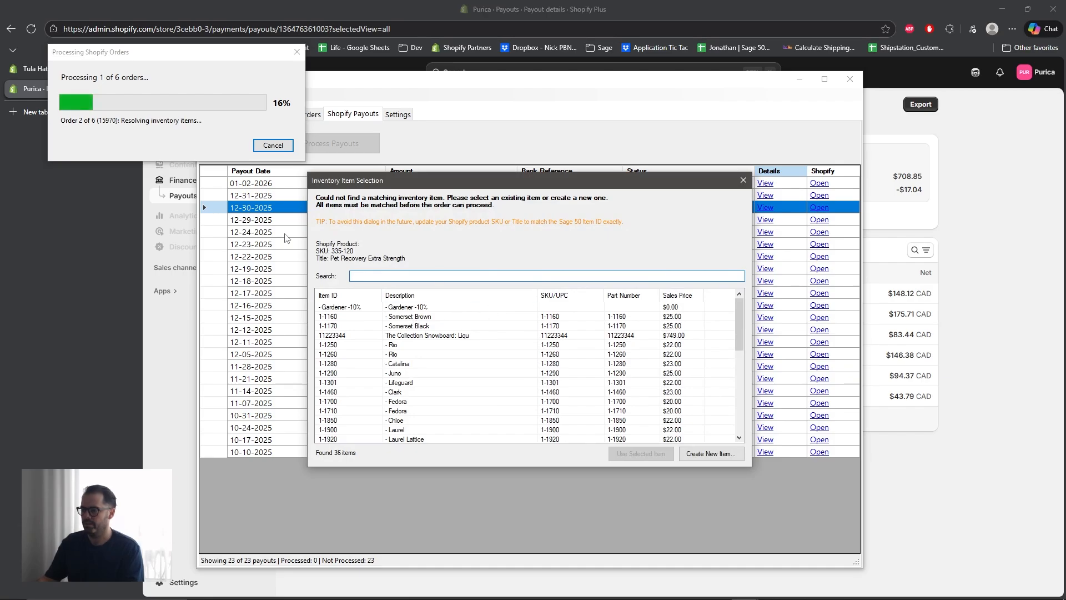
{"action": "left_click", "coordinate": [711, 453]}
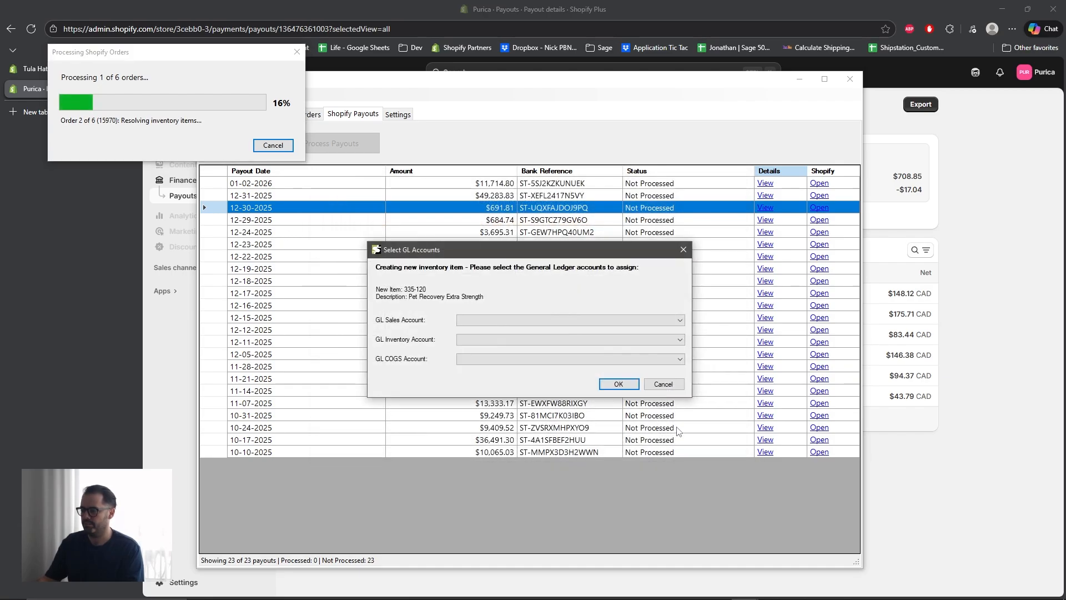
{"action": "left_click", "coordinate": [491, 320]}
{"action": "left_click", "coordinate": [491, 353]}
{"action": "left_click", "coordinate": [494, 340]}
{"action": "left_click", "coordinate": [497, 371]}
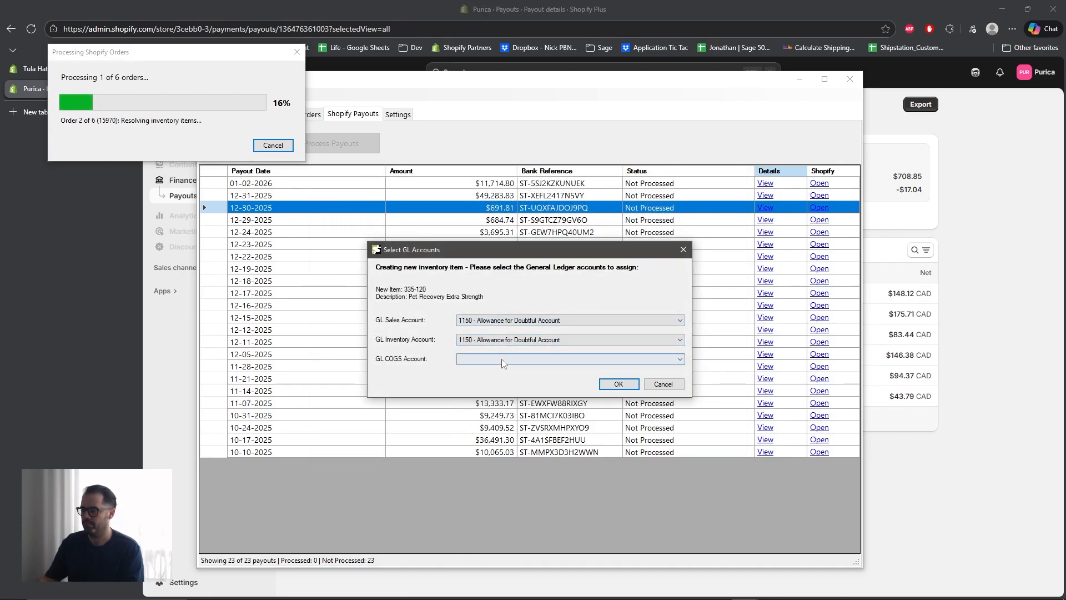
{"action": "left_click", "coordinate": [501, 358]}
{"action": "left_click", "coordinate": [504, 398]}
{"action": "left_click", "coordinate": [630, 387]}
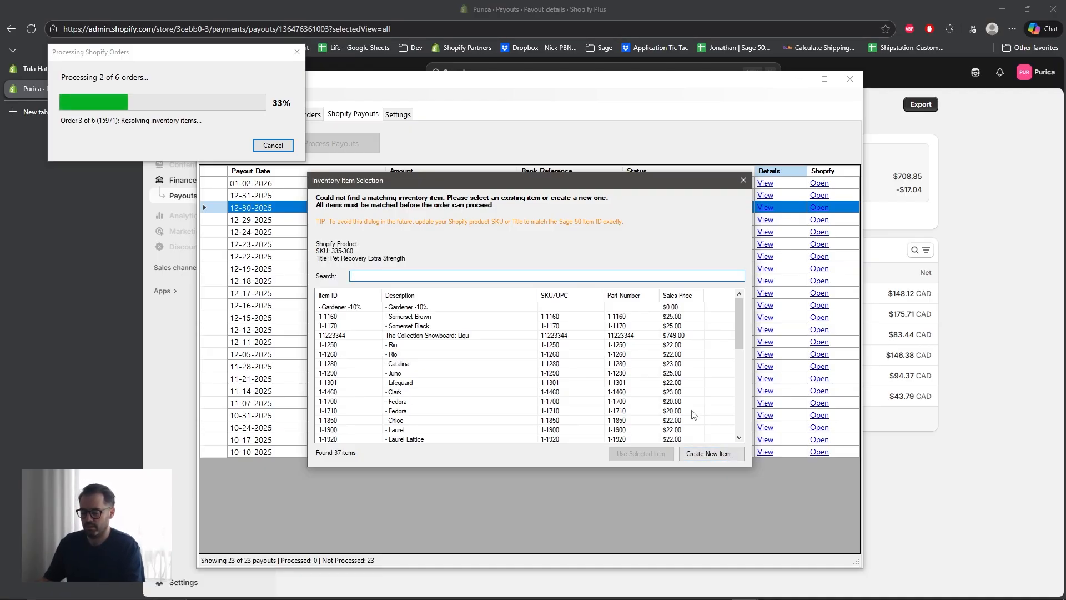
Step: Create item SKU 335-360 with sales, inventory and COGS accounts all 1200 Inventory
{"action": "left_click", "coordinate": [708, 454]}
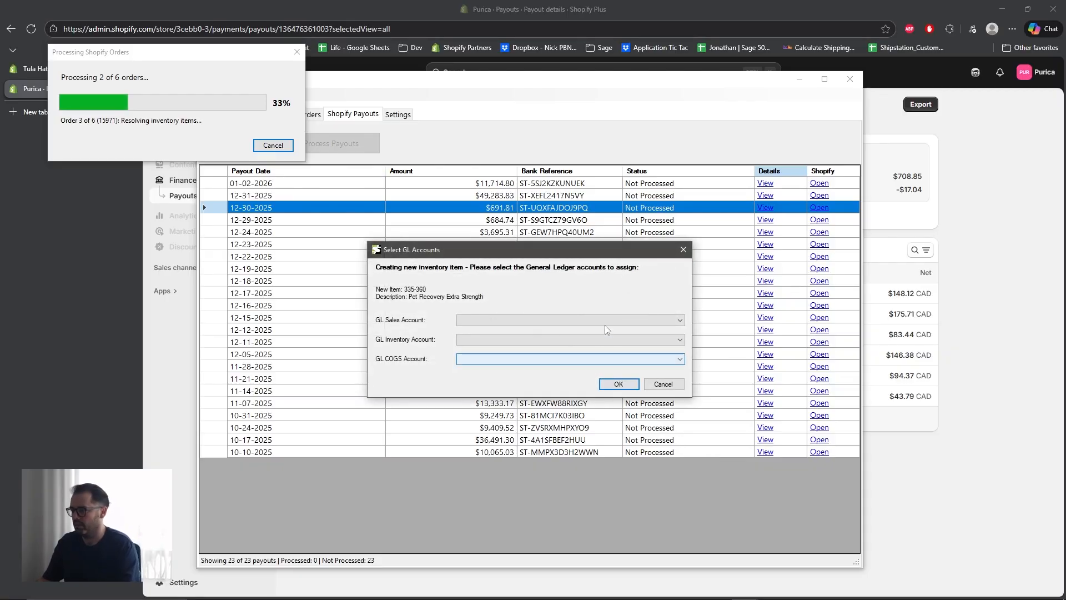
{"action": "left_click", "coordinate": [604, 321]}
{"action": "left_click", "coordinate": [566, 359]}
{"action": "left_click", "coordinate": [556, 339]}
{"action": "left_click", "coordinate": [544, 378]}
{"action": "left_click", "coordinate": [536, 360]}
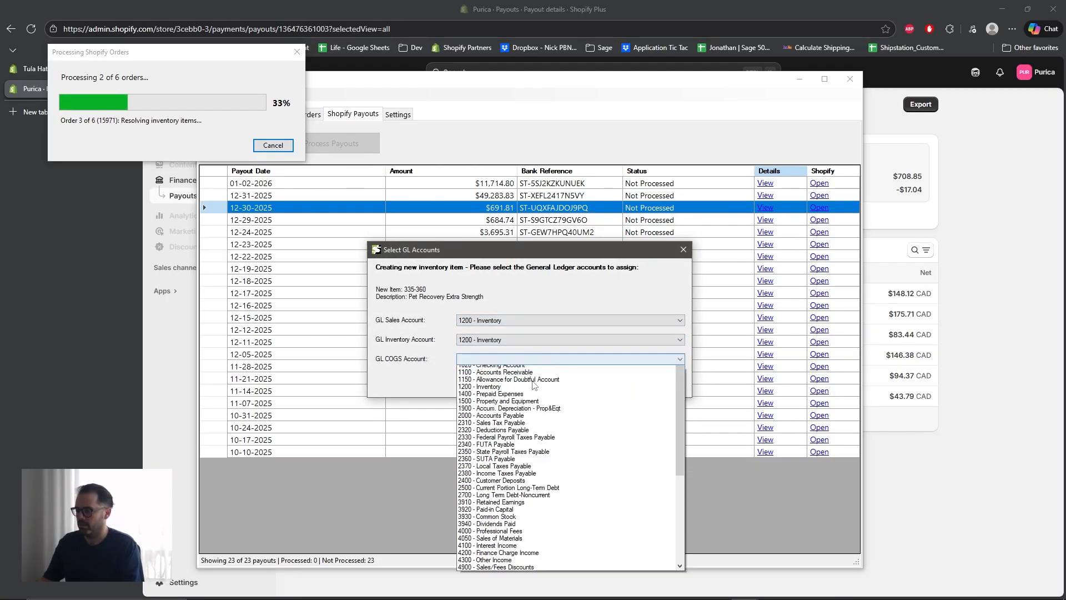
{"action": "left_click", "coordinate": [533, 398]}
{"action": "left_click", "coordinate": [618, 384]}
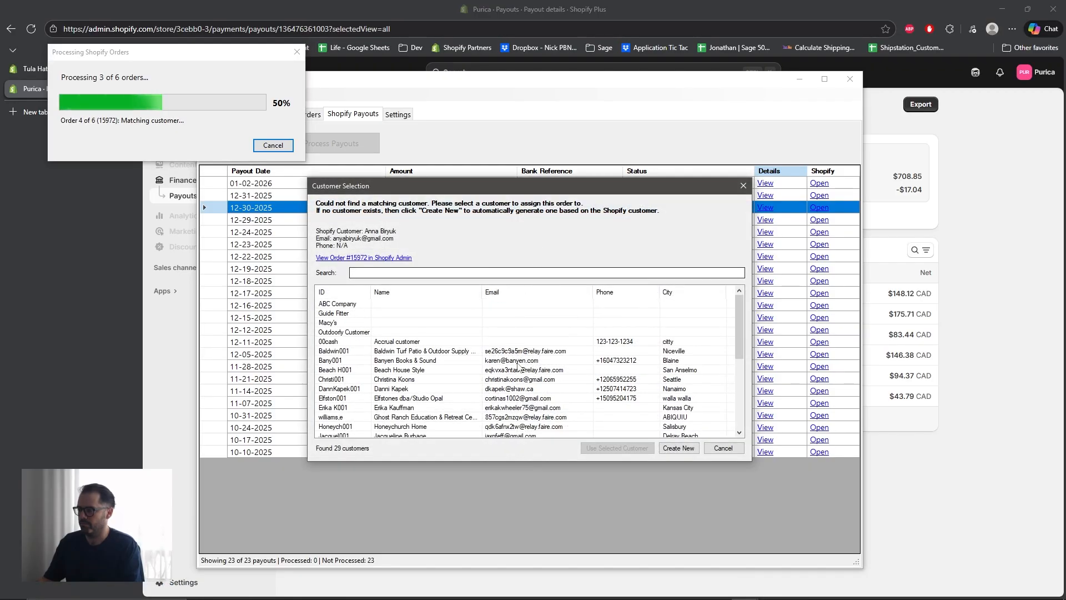
Step: Create a customer for order 15972 and item SKU 336-060 with sales 1200, inventory 1150, COGS 1200
{"action": "left_click", "coordinate": [678, 447]}
{"action": "left_click", "coordinate": [576, 368]}
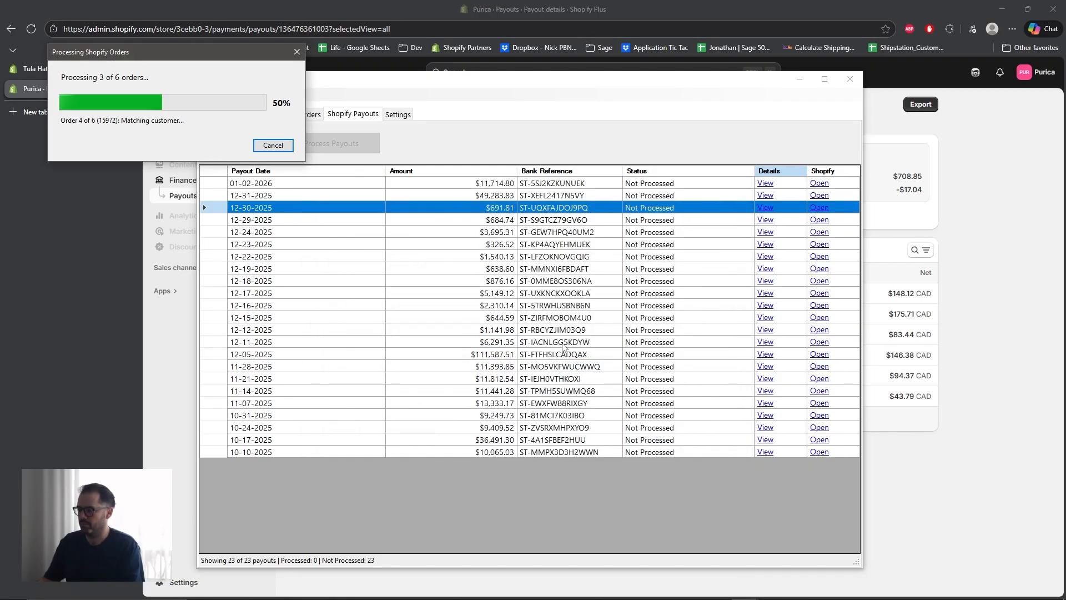
{"action": "left_click", "coordinate": [706, 453]}
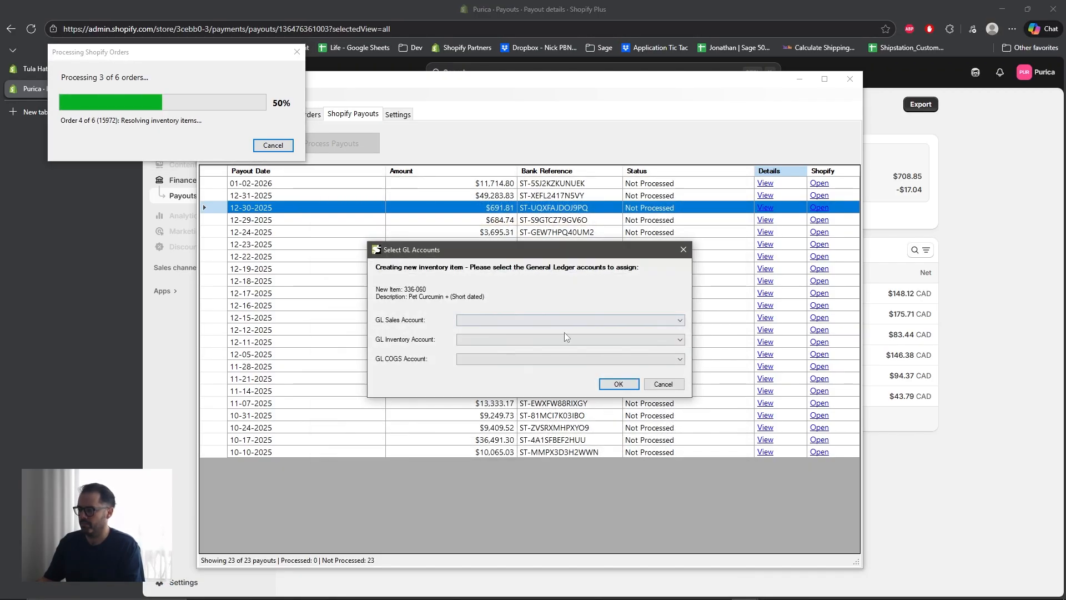
{"action": "left_click", "coordinate": [561, 320]}
{"action": "left_click", "coordinate": [525, 360]}
{"action": "left_click", "coordinate": [525, 340]}
{"action": "left_click", "coordinate": [523, 372]}
{"action": "left_click", "coordinate": [526, 360]}
{"action": "left_click", "coordinate": [532, 399]}
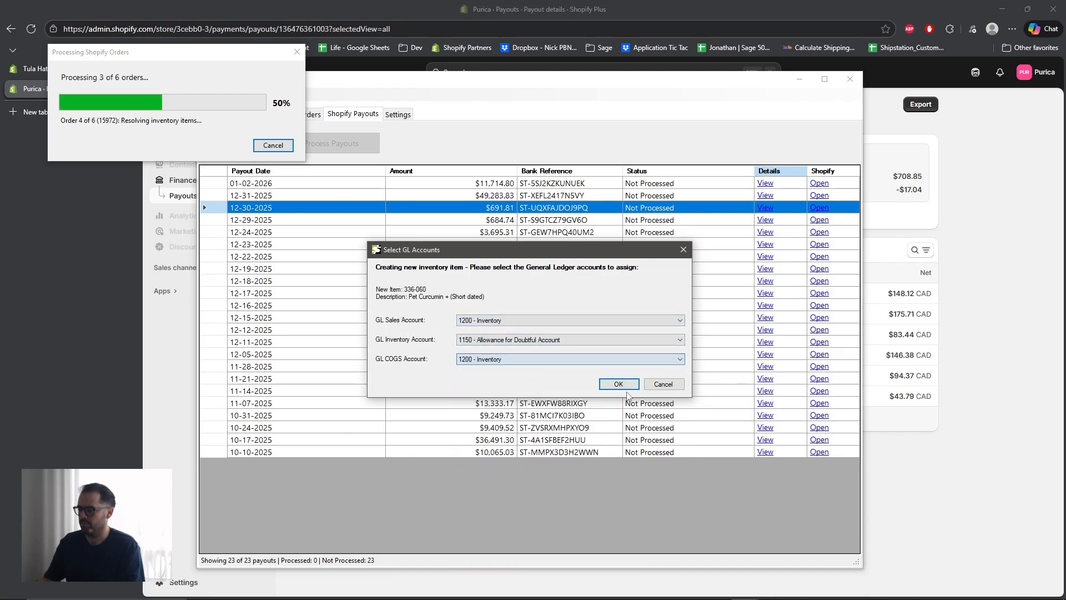
{"action": "left_click", "coordinate": [626, 388]}
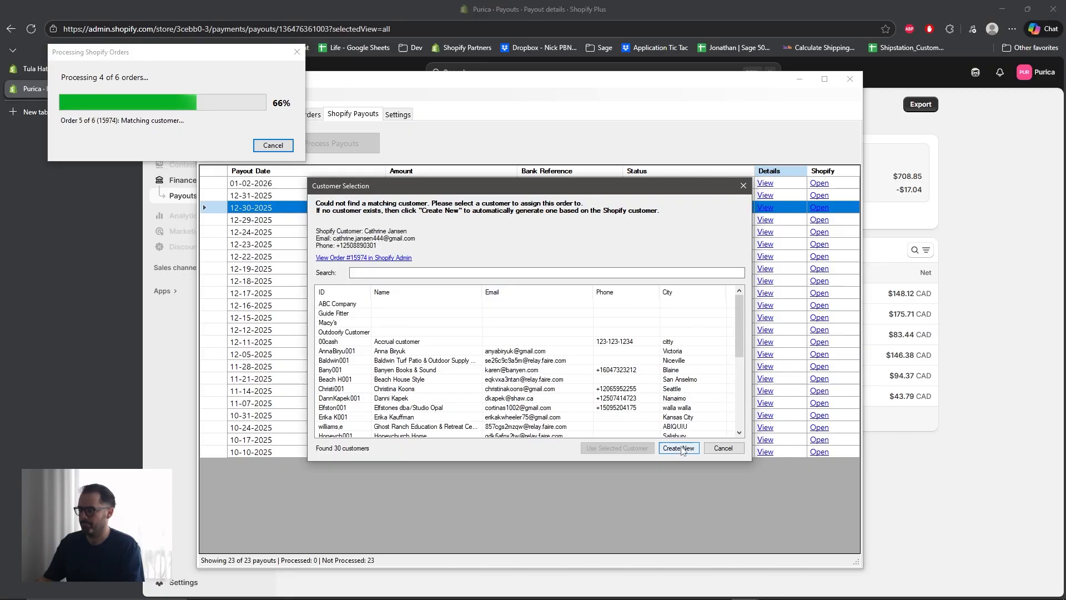
Step: Create a customer for order 15974 and match Complete 360 and Curcumin (1-1260 Rio) to existing items
{"action": "left_click", "coordinate": [682, 450]}
{"action": "left_click", "coordinate": [578, 370]}
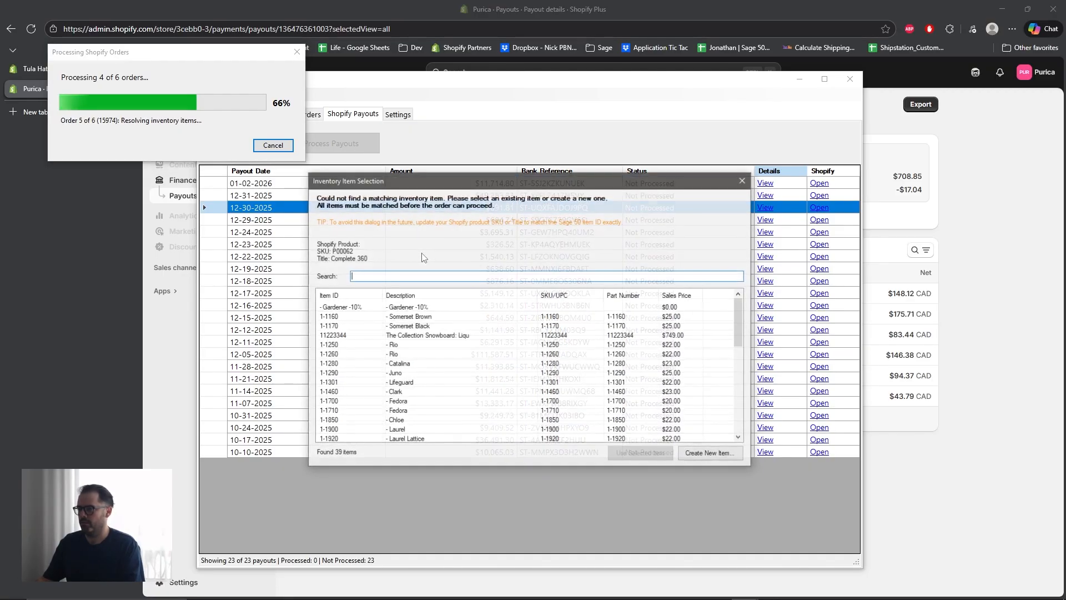
{"action": "left_click", "coordinate": [561, 326]}
{"action": "left_click", "coordinate": [641, 453]}
{"action": "left_click", "coordinate": [561, 354]}
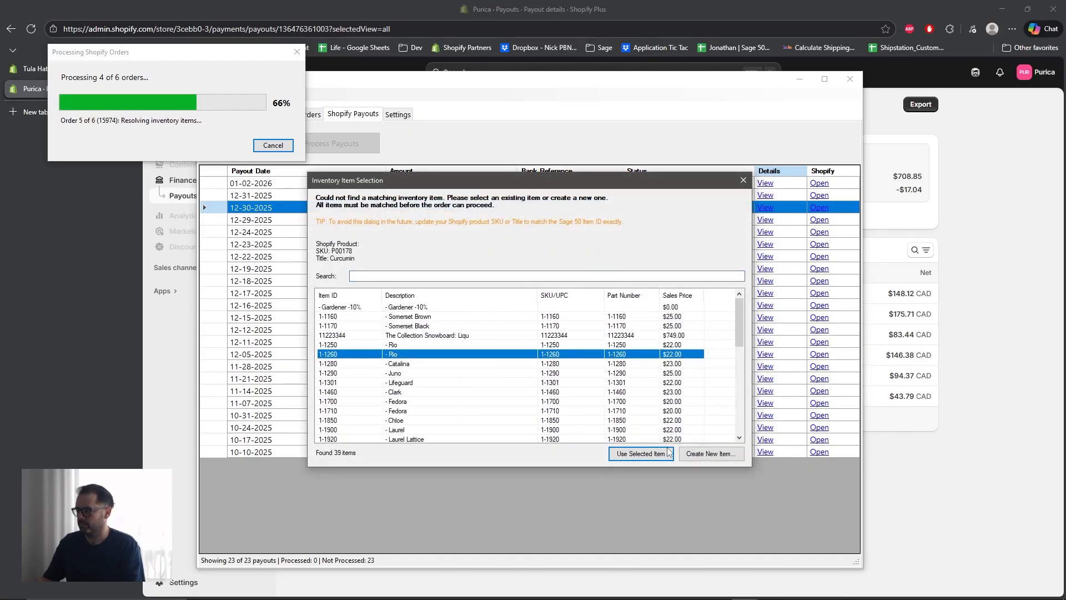
{"action": "left_click", "coordinate": [668, 450]}
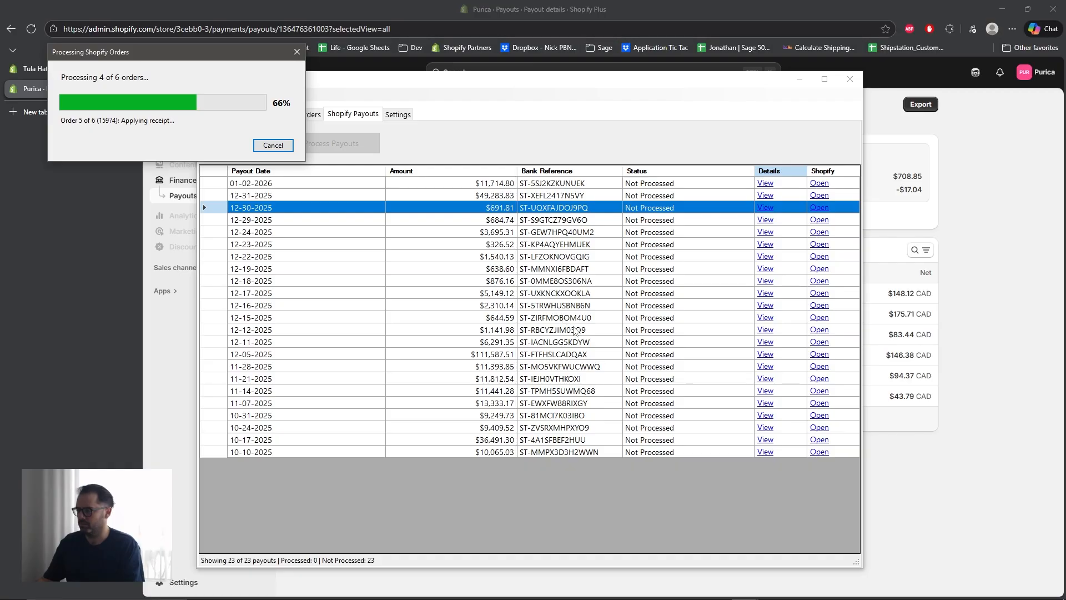
Step: Create a customer for order 15975 and match Complete 360 to item 1-1170 Somerset Black
{"action": "left_click", "coordinate": [678, 448]}
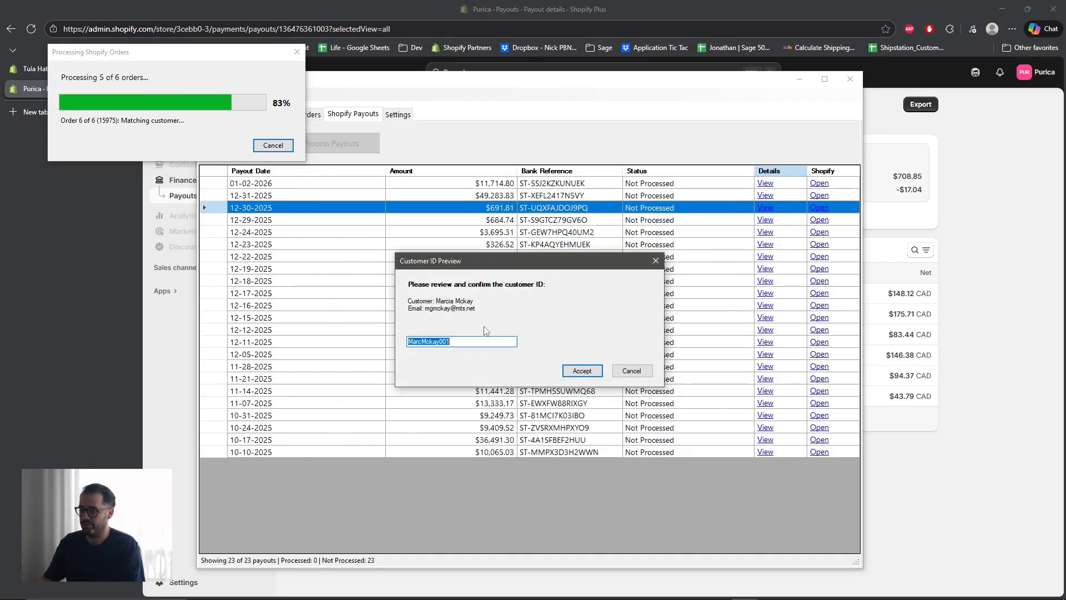
{"action": "left_click", "coordinate": [593, 372]}
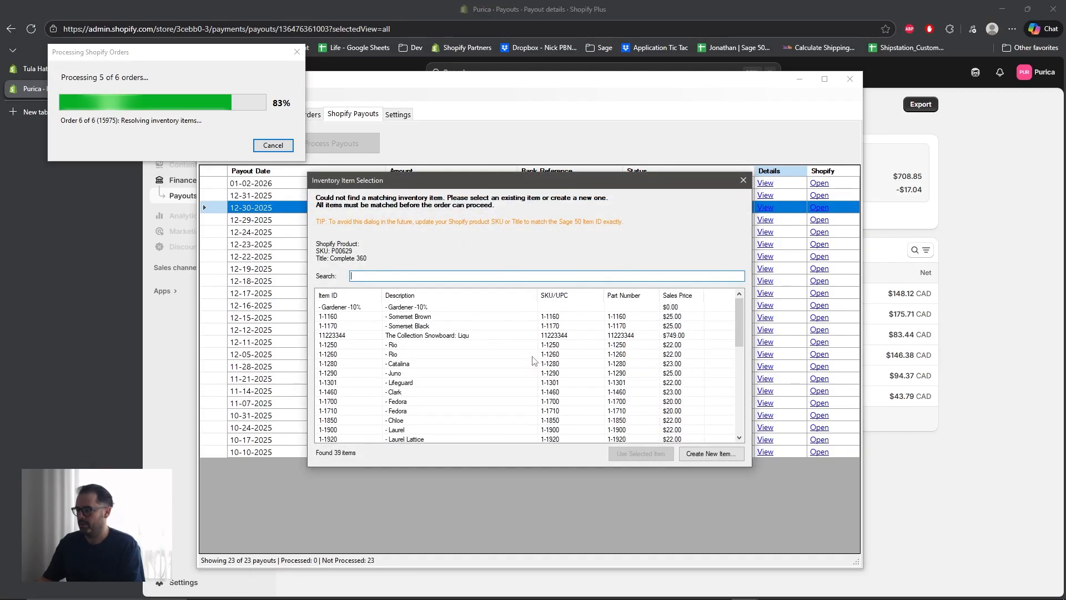
{"action": "left_click", "coordinate": [639, 325]}
{"action": "left_click", "coordinate": [642, 454]}
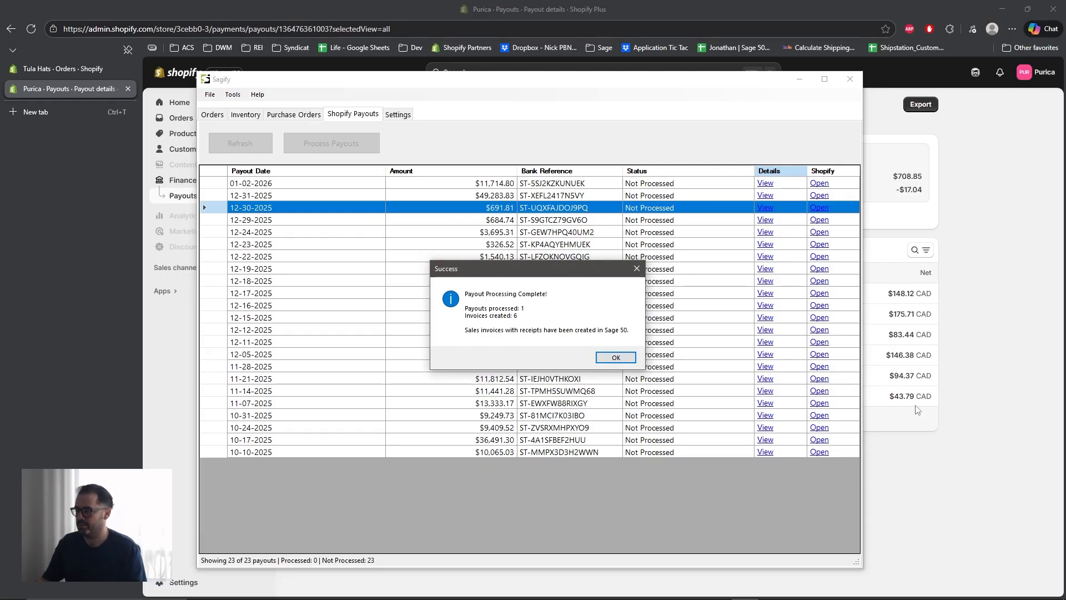
Step: Dismiss the completion message and copy the 12-30-2025 payout's bank reference from Shopify
{"action": "left_click", "coordinate": [617, 358]}
{"action": "left_click", "coordinate": [973, 232]}
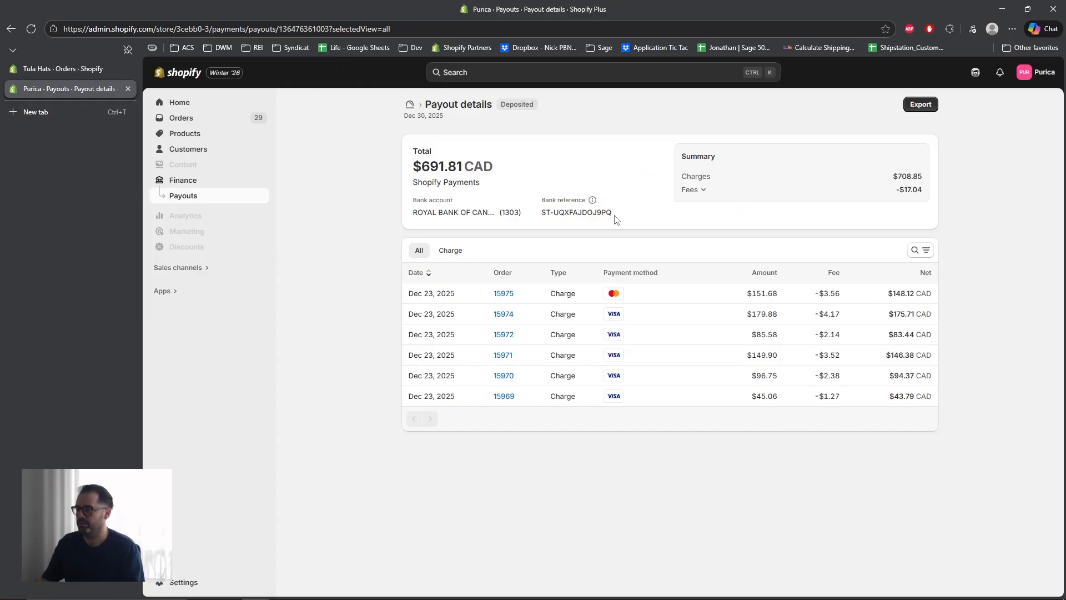
{"action": "left_click_drag", "start_coordinate": [615, 216], "coordinate": [553, 220]}
{"action": "right_click", "coordinate": [544, 212]}
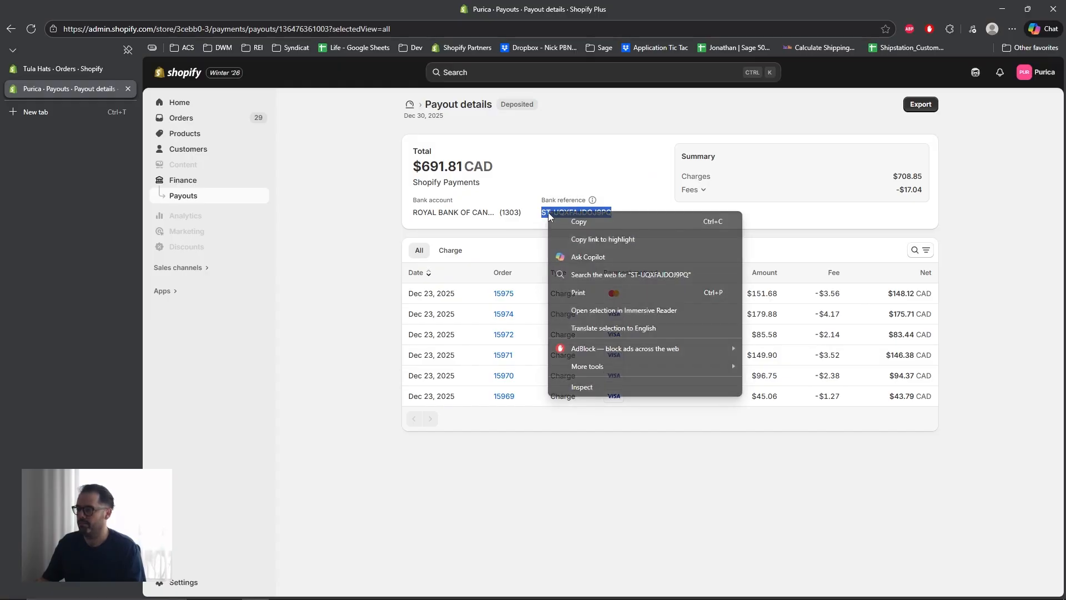
{"action": "left_click", "coordinate": [584, 222]}
{"action": "mouse_move", "coordinate": [714, 597]}
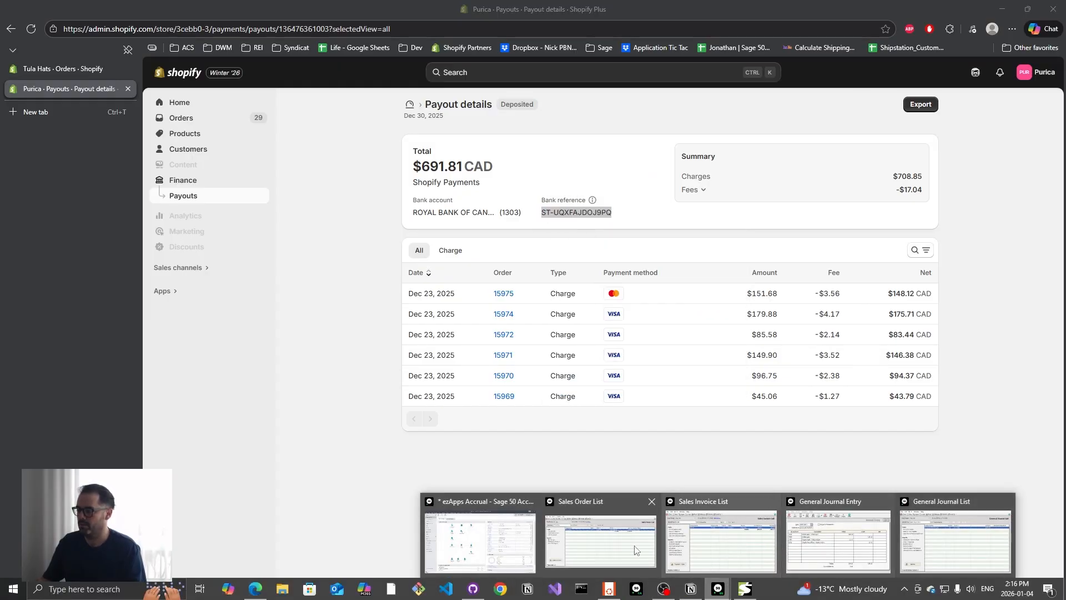
{"action": "left_click", "coordinate": [480, 533]}
Step: Open the Receipt List from Receive Money, showing this year's receipts
{"action": "left_click", "coordinate": [106, 23]}
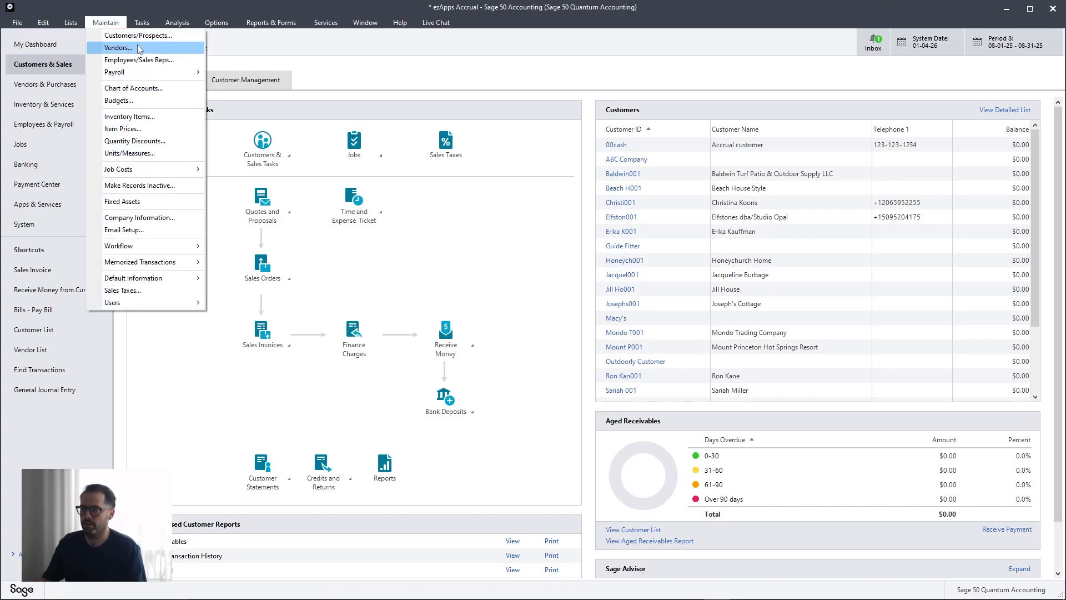
{"action": "mouse_move", "coordinate": [141, 22]}
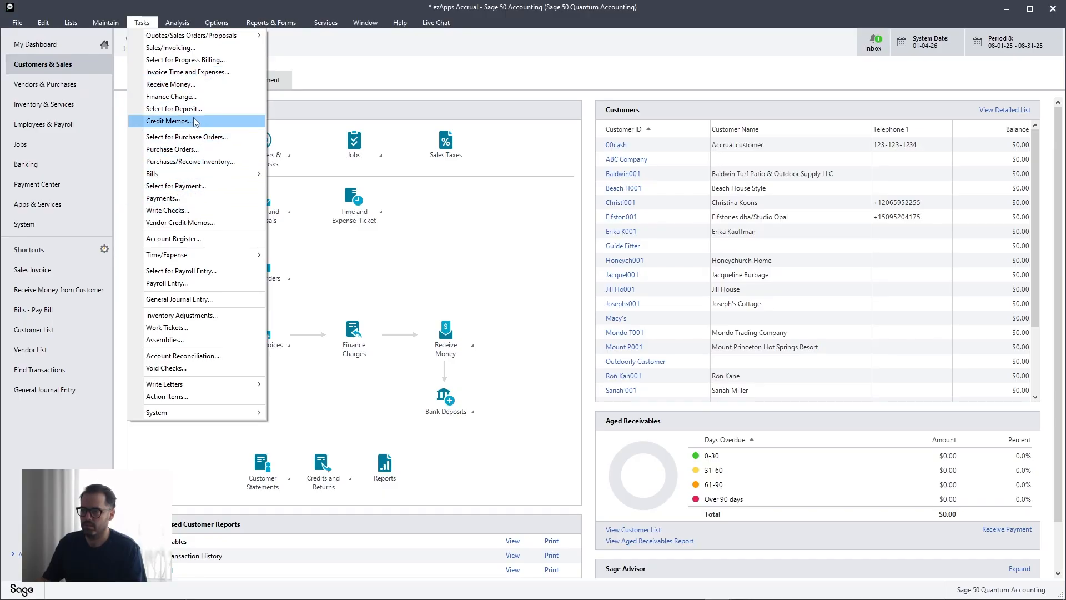
{"action": "left_click", "coordinate": [171, 84]}
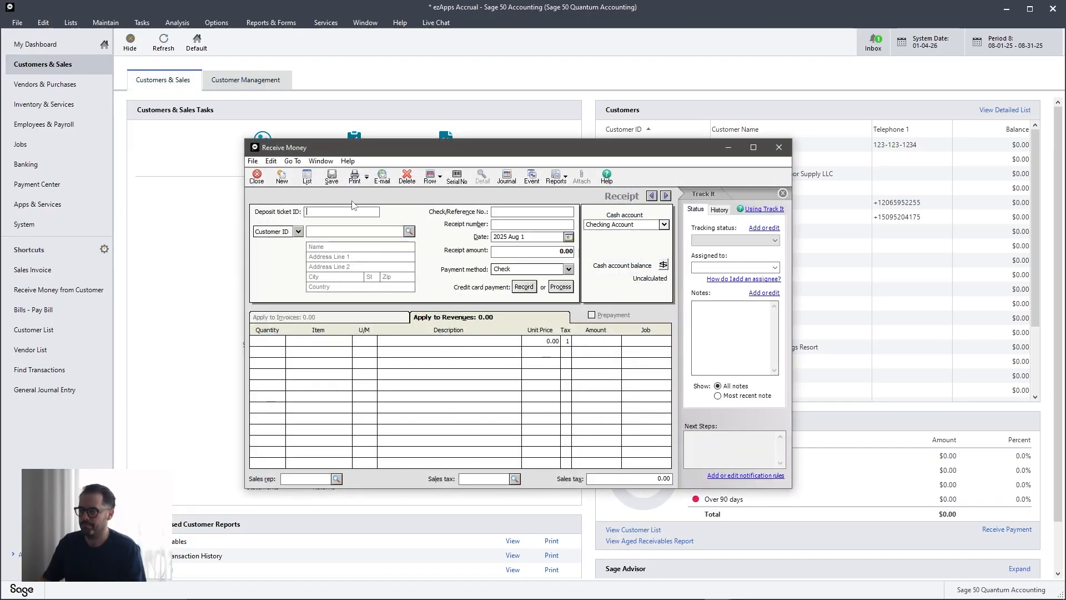
{"action": "left_click", "coordinate": [307, 177]}
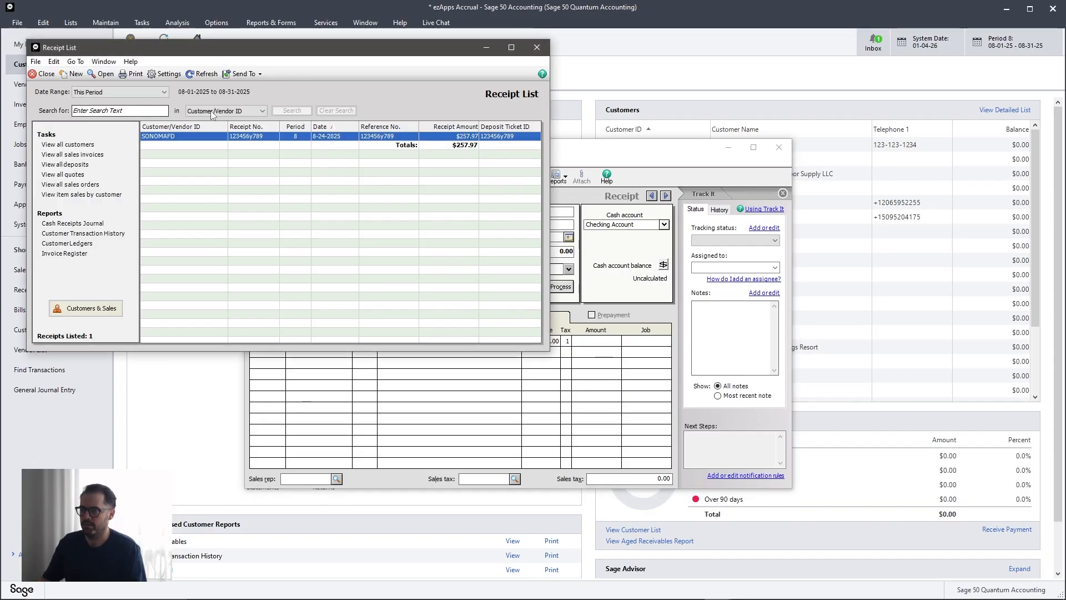
{"action": "left_click", "coordinate": [225, 113]}
{"action": "left_click", "coordinate": [225, 165]}
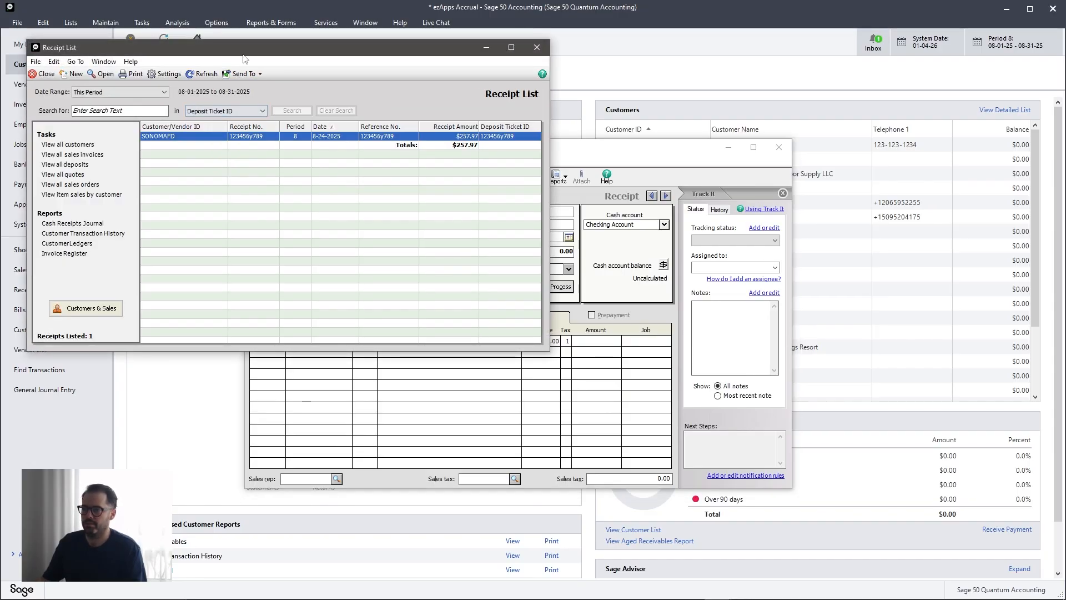
{"action": "left_click_drag", "start_coordinate": [247, 53], "coordinate": [304, 81]}
{"action": "left_click", "coordinate": [166, 121]}
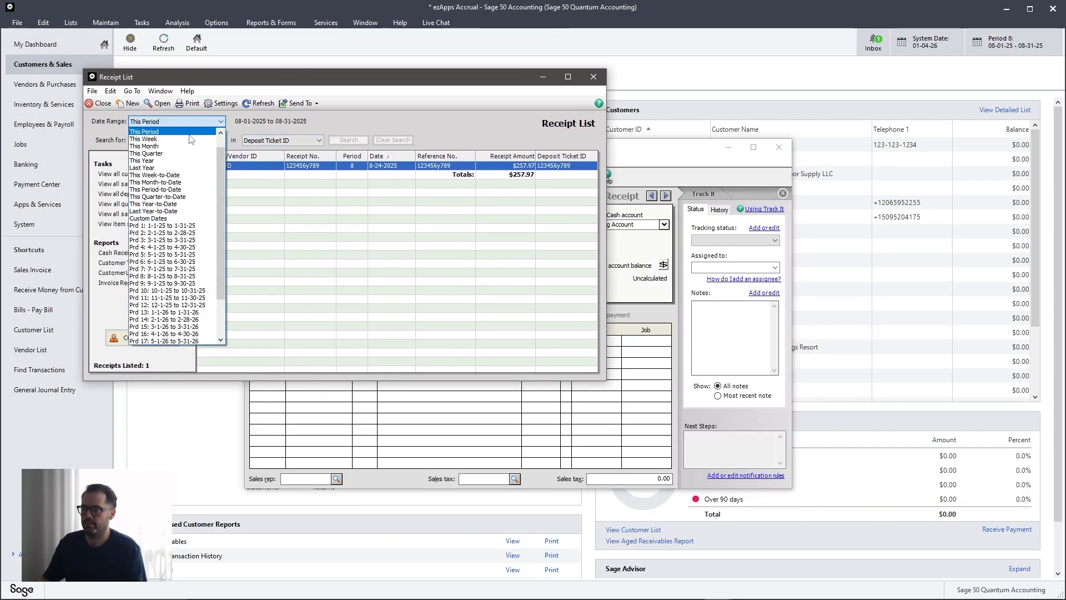
{"action": "left_click", "coordinate": [161, 159]}
Step: Search receipts for the pasted bank reference by Reference No., dated from 12-1-2025 onward
{"action": "left_click", "coordinate": [182, 141]}
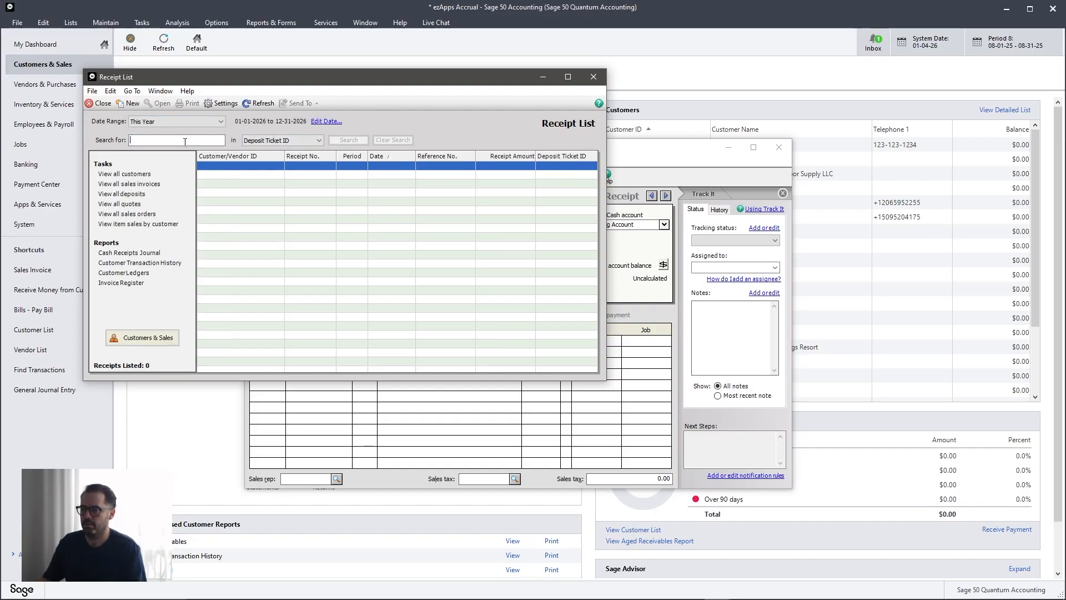
{"action": "key", "text": "ctrl+v"}
{"action": "left_click", "coordinate": [320, 140]}
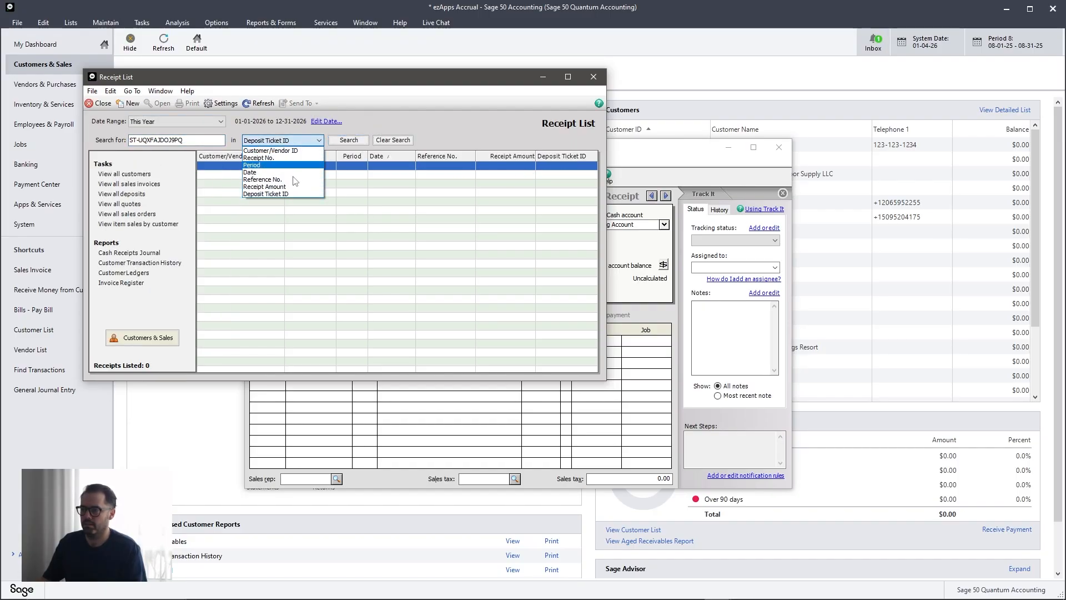
{"action": "left_click", "coordinate": [266, 189]}
{"action": "left_click", "coordinate": [314, 140]}
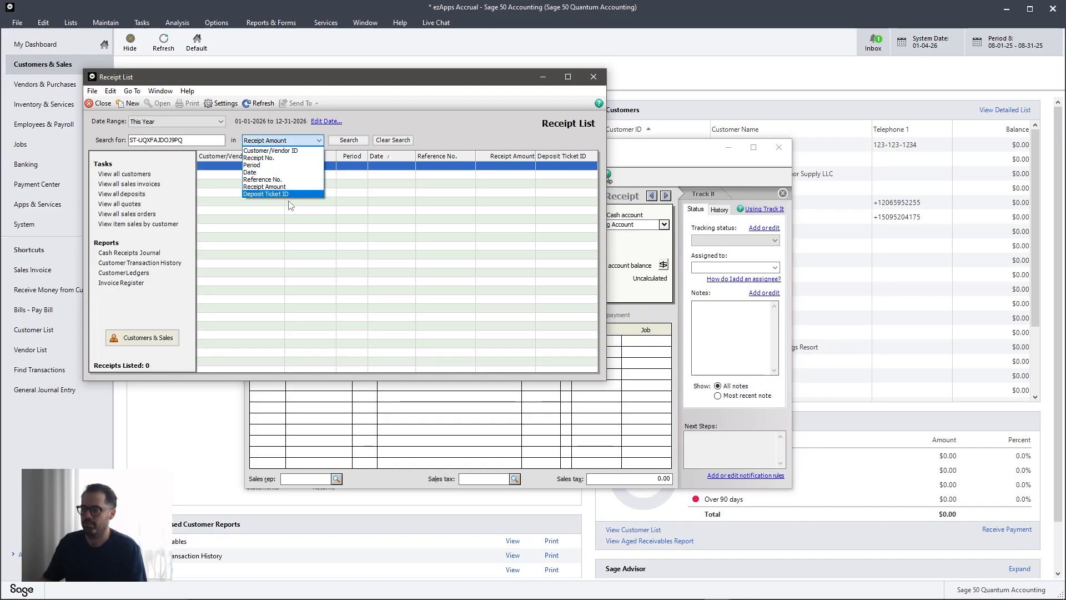
{"action": "left_click", "coordinate": [288, 201]}
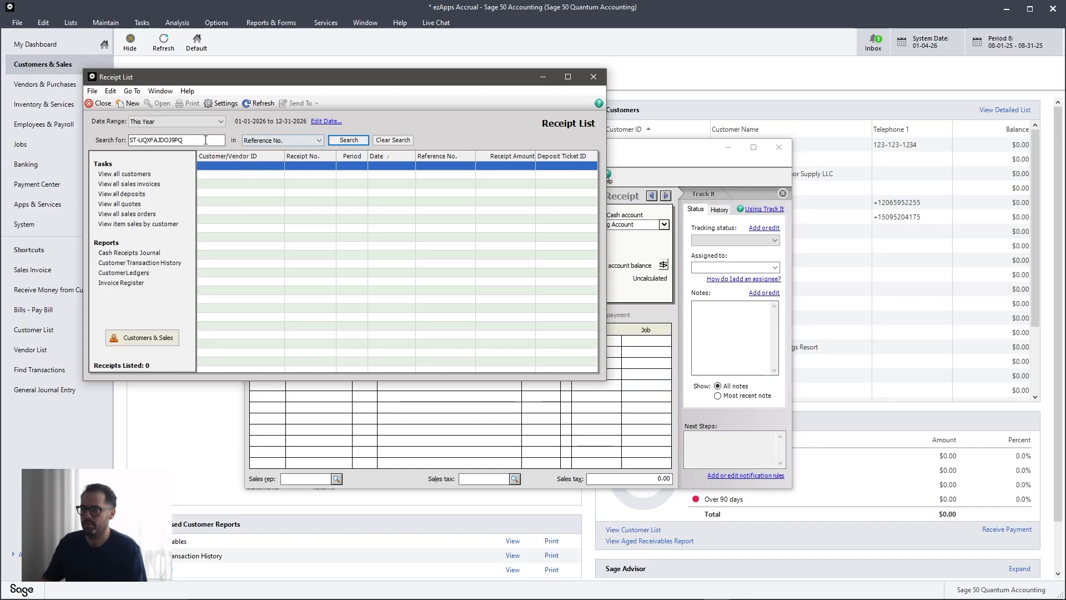
{"action": "left_click", "coordinate": [327, 121]}
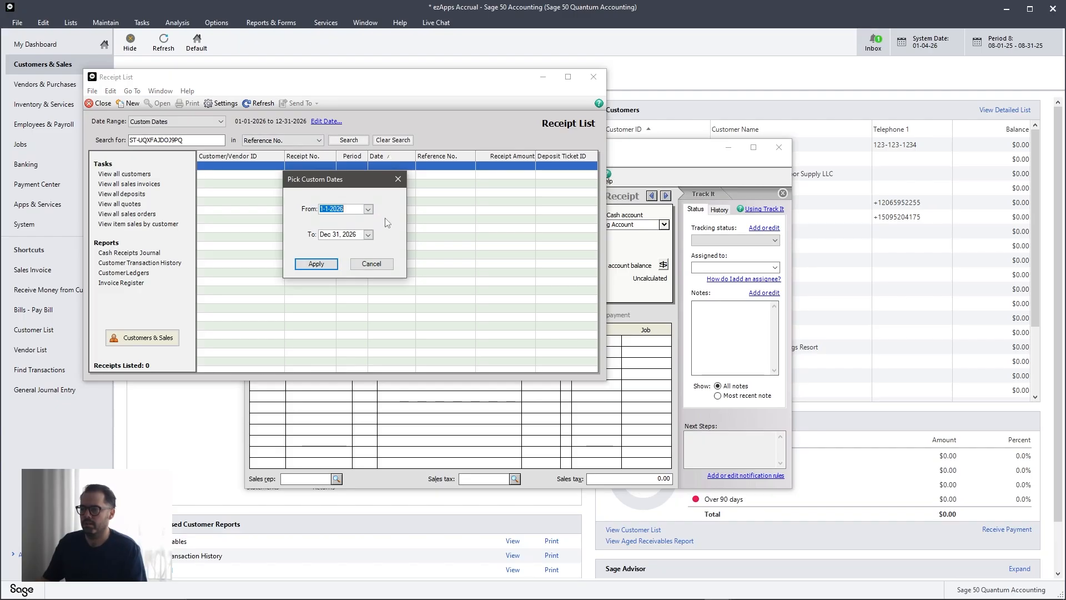
{"action": "left_click", "coordinate": [368, 209]}
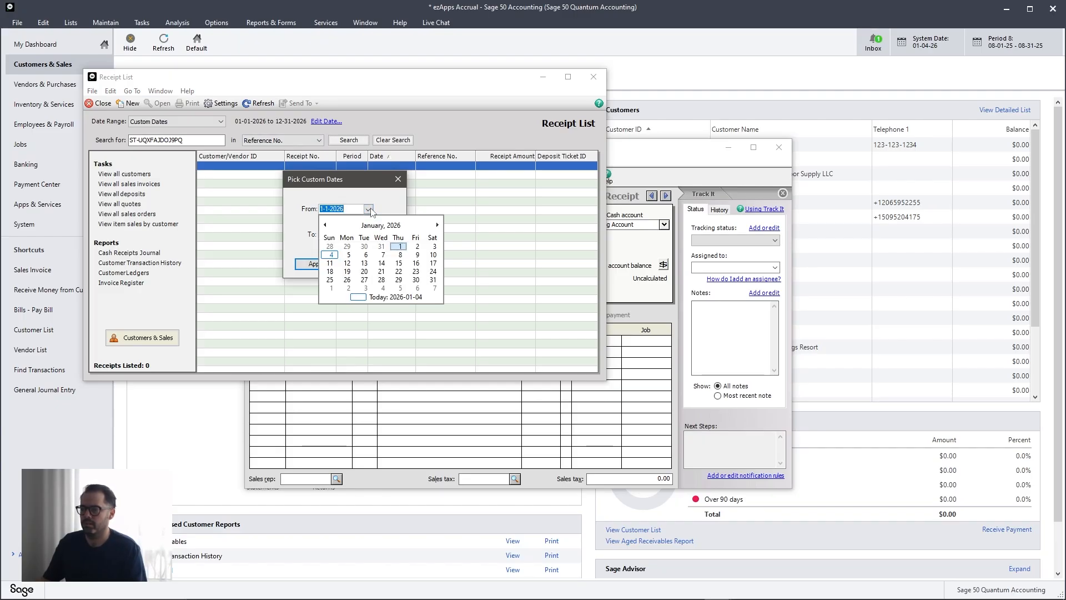
{"action": "left_click", "coordinate": [325, 225]}
{"action": "left_click", "coordinate": [349, 246]}
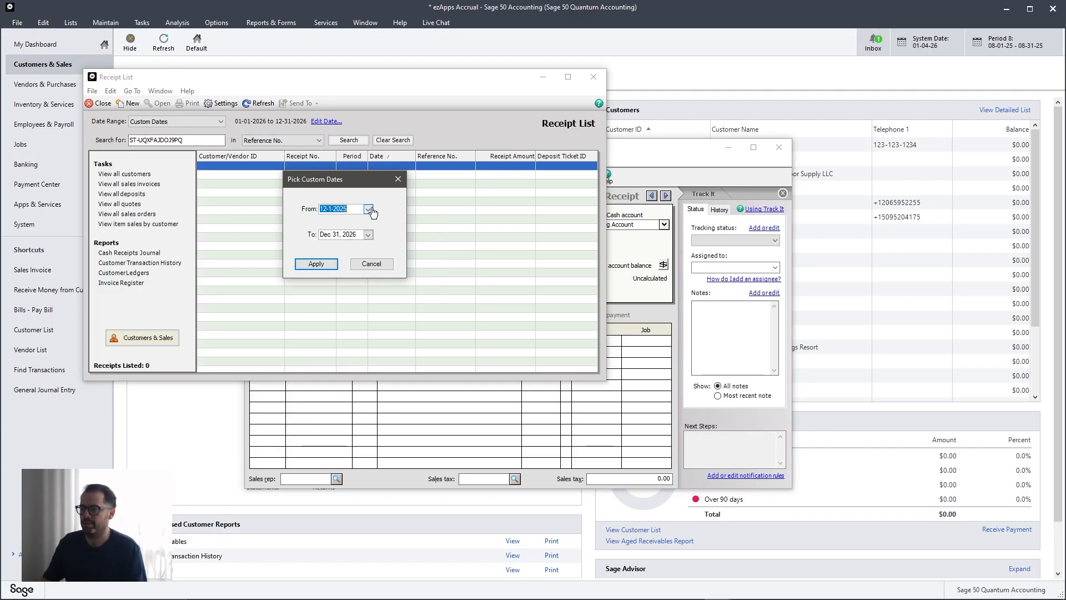
{"action": "left_click", "coordinate": [335, 267]}
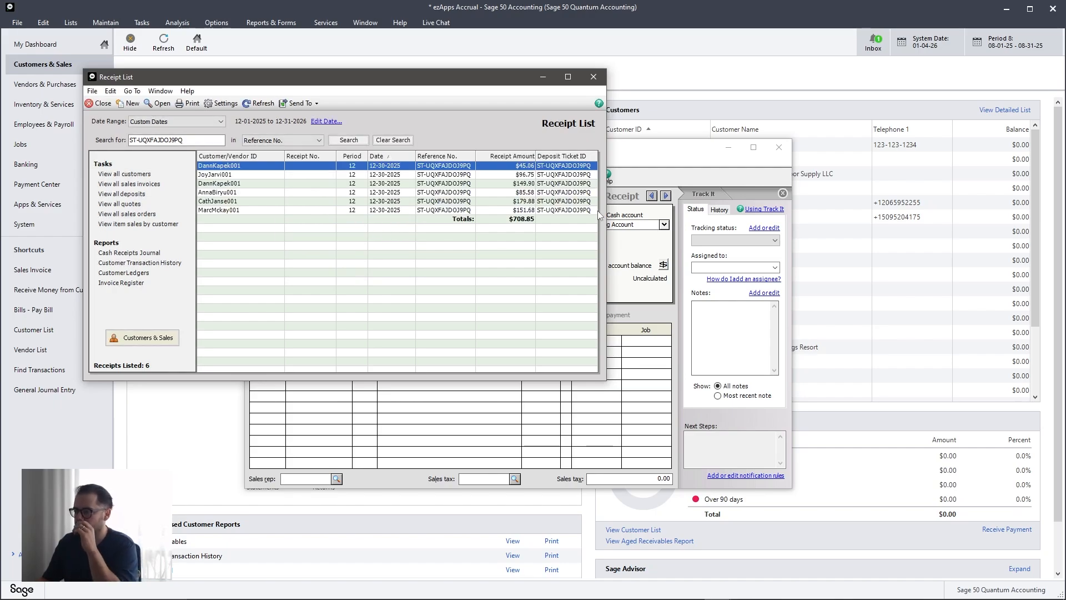
Step: Check that the $45.06 receipt pays invoice 15969 in full, closing both windows without saving
{"action": "left_click_drag", "start_coordinate": [607, 214], "coordinate": [755, 210]}
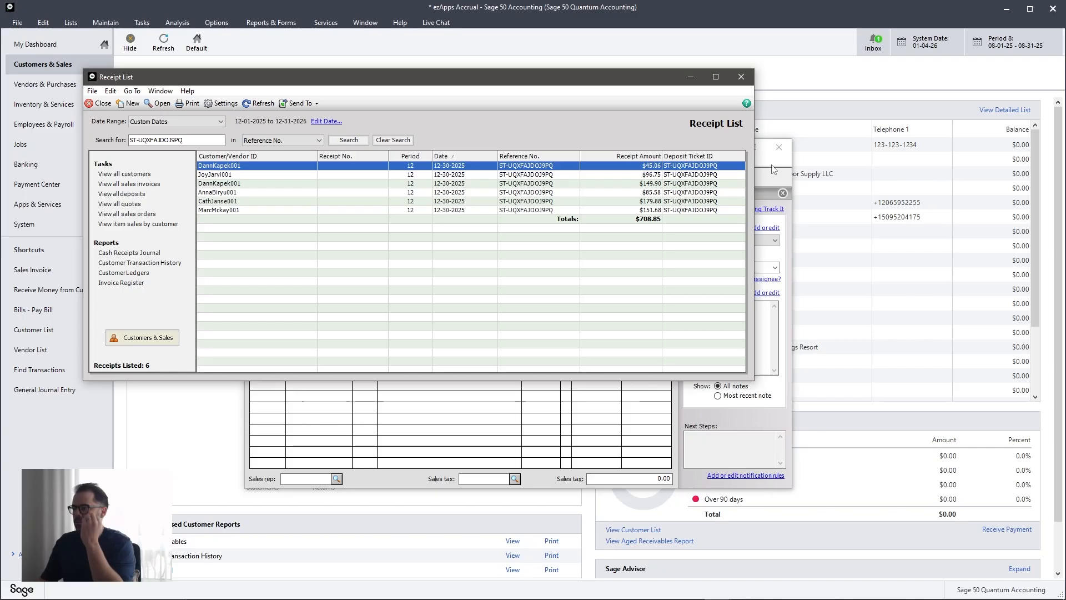
{"action": "left_click", "coordinate": [779, 147]}
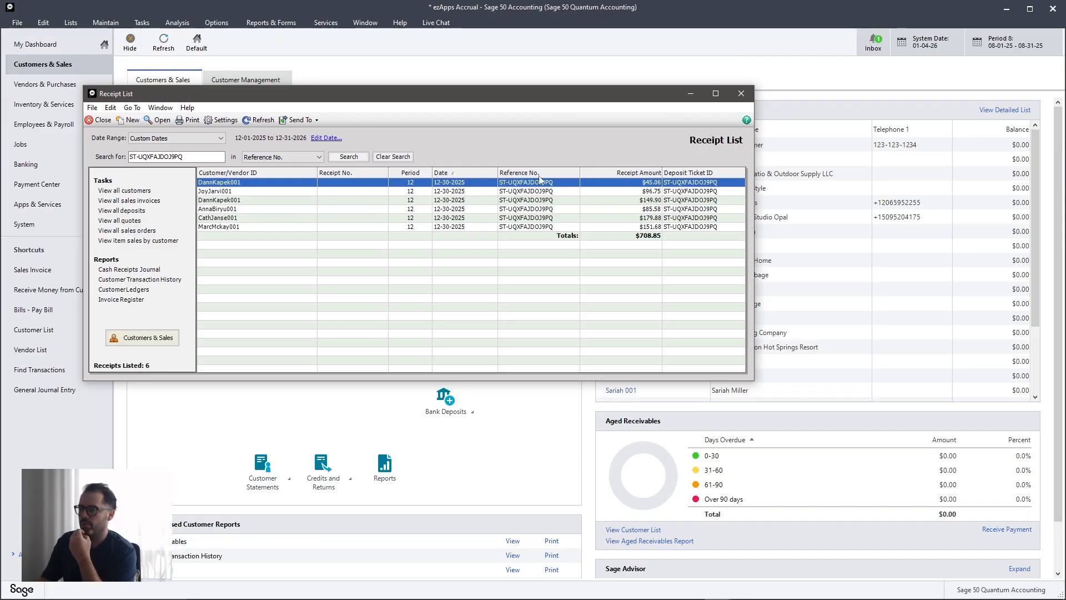
{"action": "double_click", "coordinate": [512, 183]}
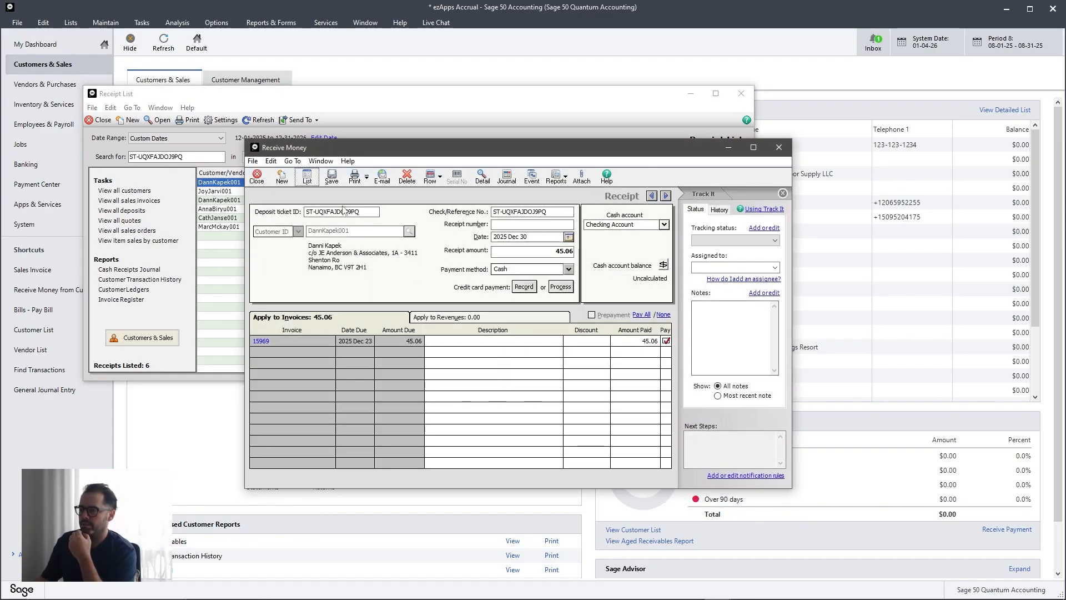
{"action": "left_click", "coordinate": [265, 341]}
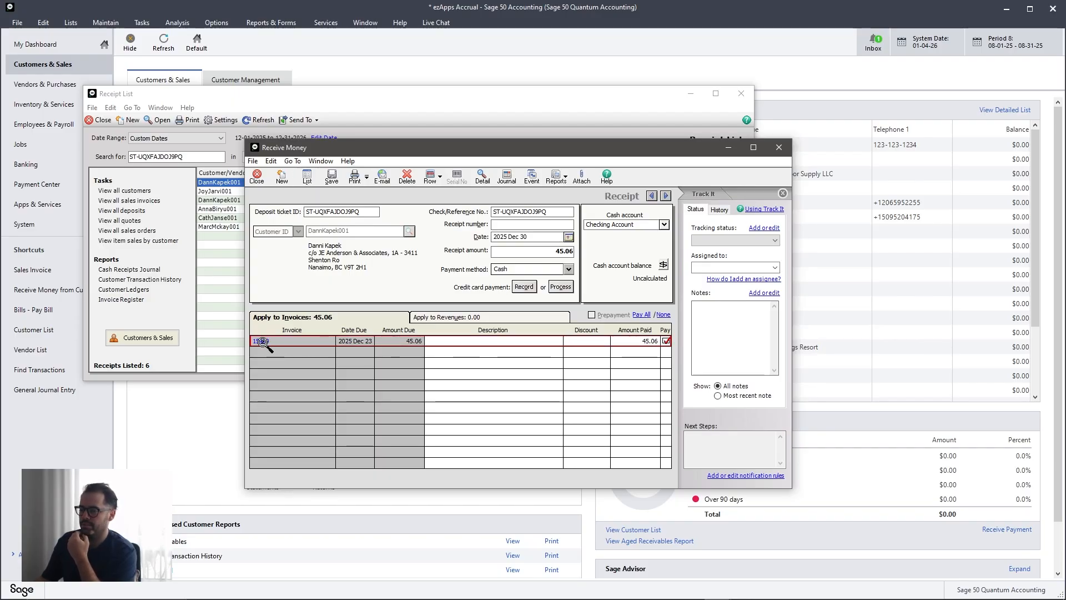
{"action": "double_click", "coordinate": [262, 341]}
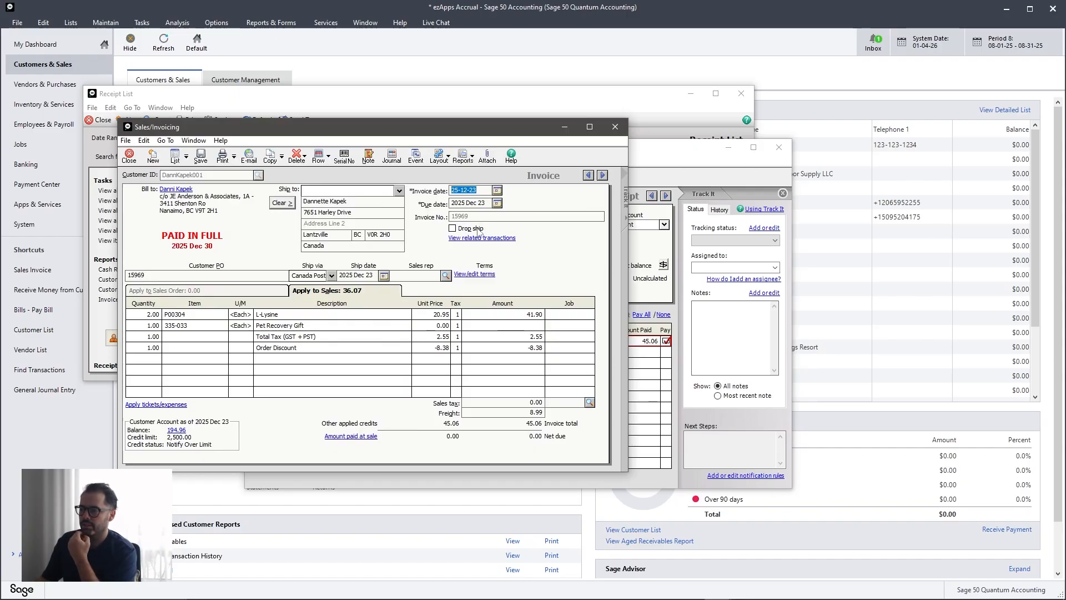
{"action": "left_click", "coordinate": [624, 121]}
{"action": "left_click", "coordinate": [548, 345]}
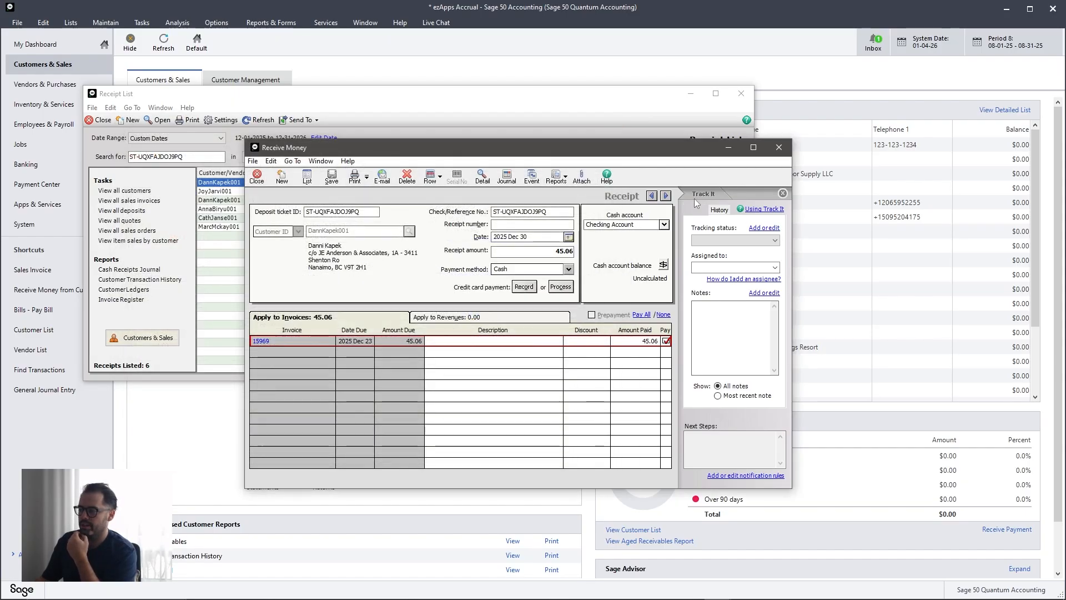
{"action": "left_click", "coordinate": [771, 152]}
{"action": "left_click", "coordinate": [548, 345]}
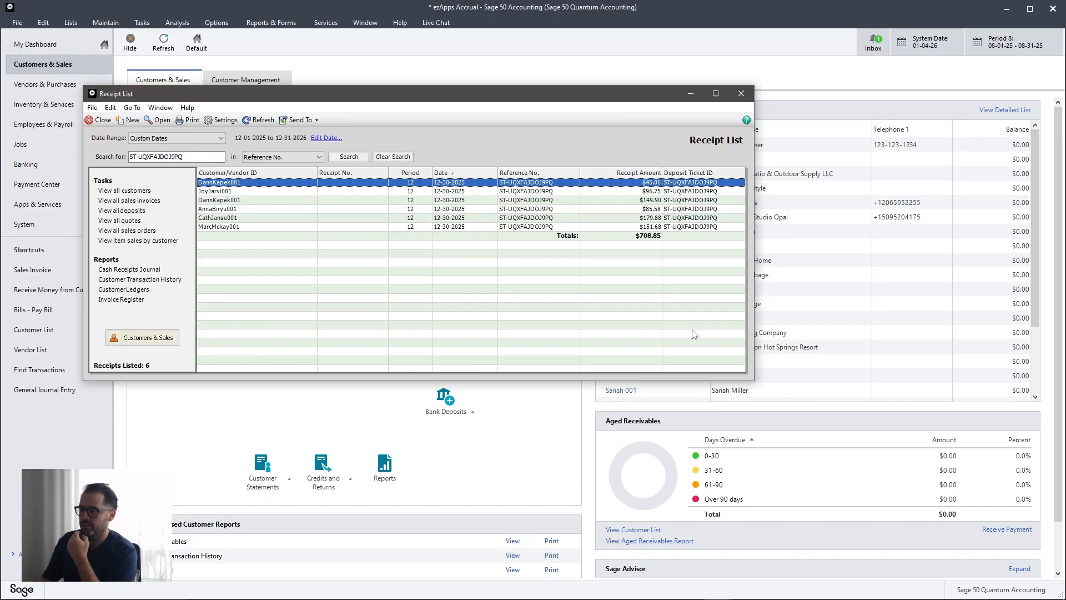
{"action": "mouse_move", "coordinate": [621, 596]}
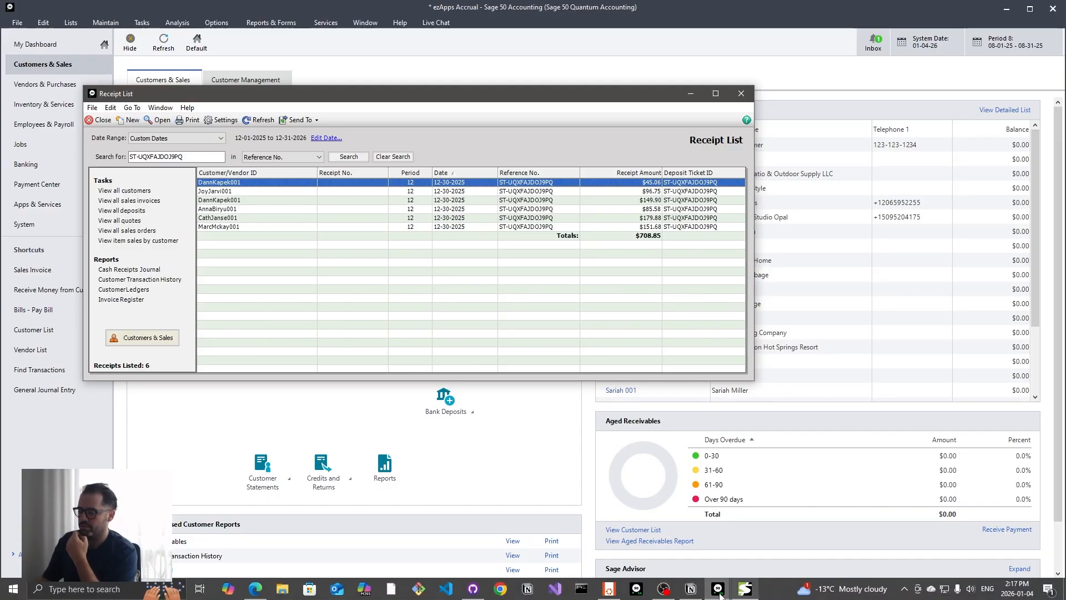
Step: Compare the Shopify payout's $691.81 CAD total with the $708.85 Sage receipt list
{"action": "left_click", "coordinate": [255, 589]}
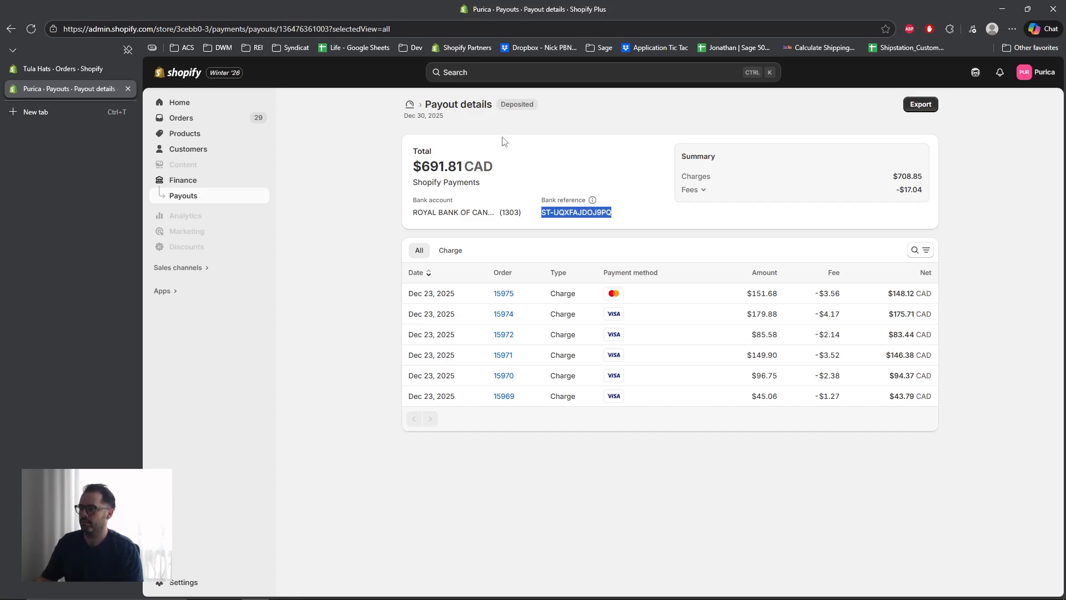
{"action": "key", "text": "alt+Tab"}
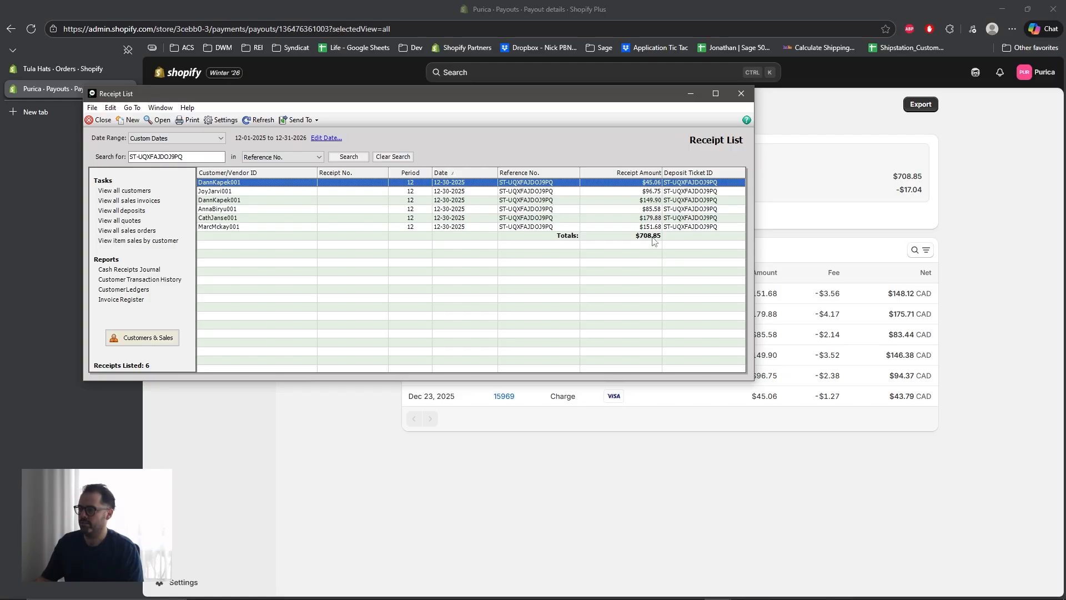
{"action": "left_click", "coordinate": [970, 216]}
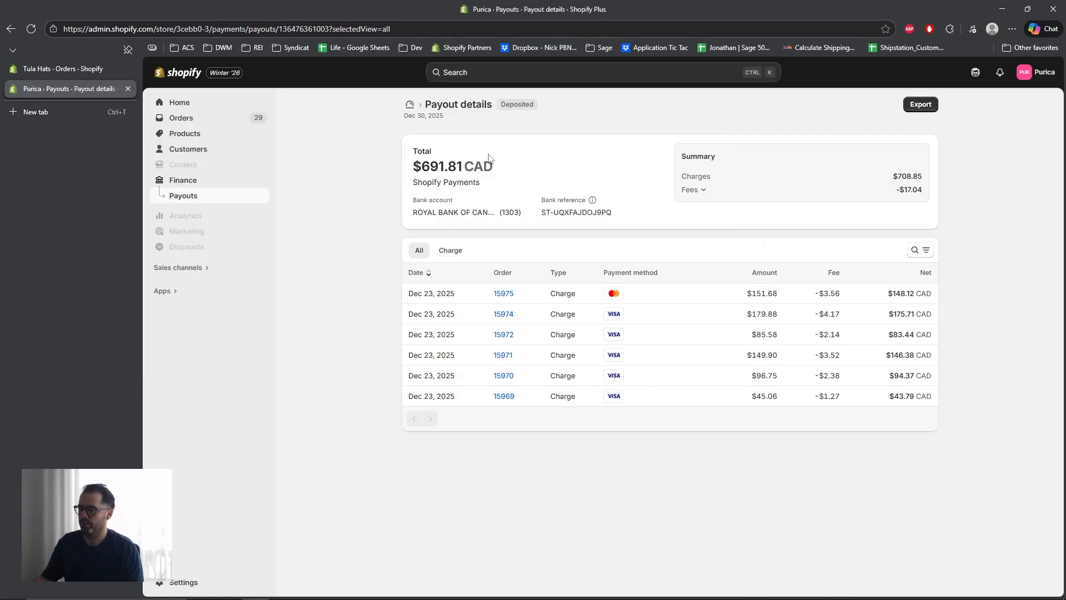
{"action": "left_click_drag", "start_coordinate": [488, 158], "coordinate": [428, 169]}
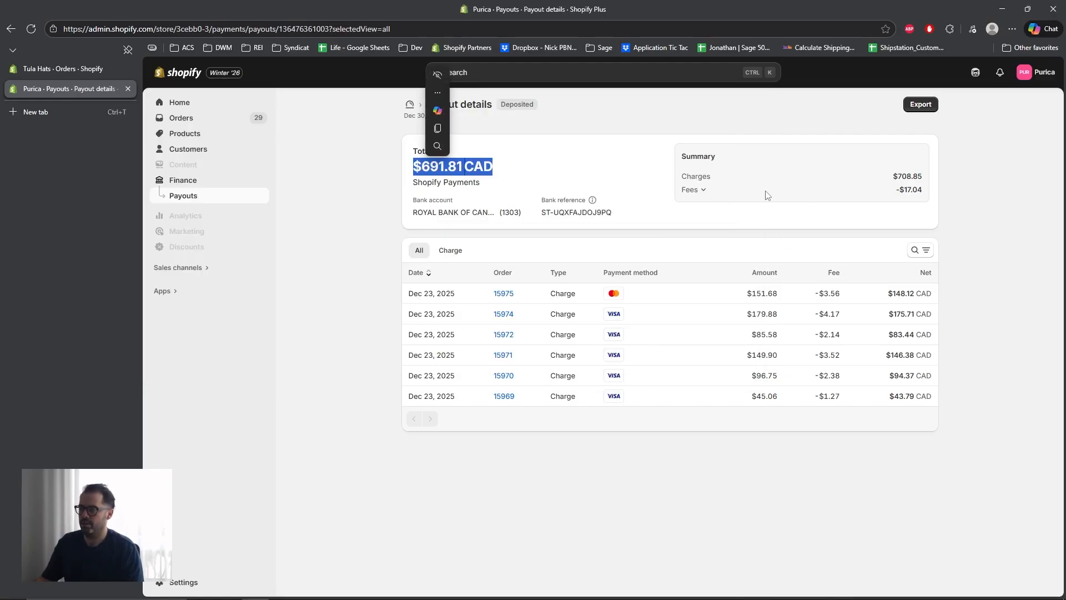
{"action": "mouse_move", "coordinate": [701, 192]}
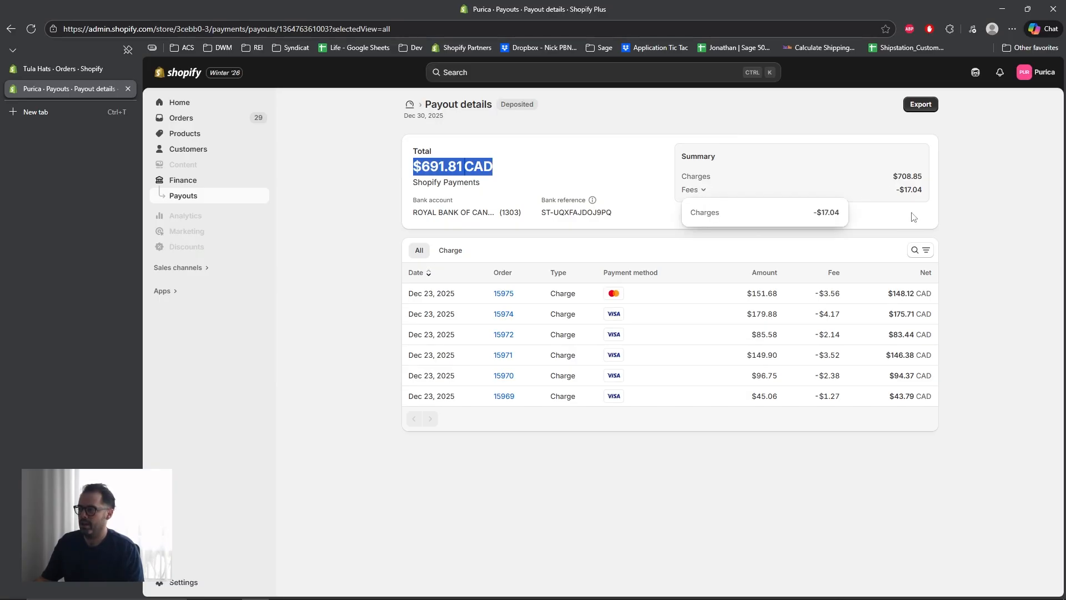
{"action": "key", "text": "alt+Tab"}
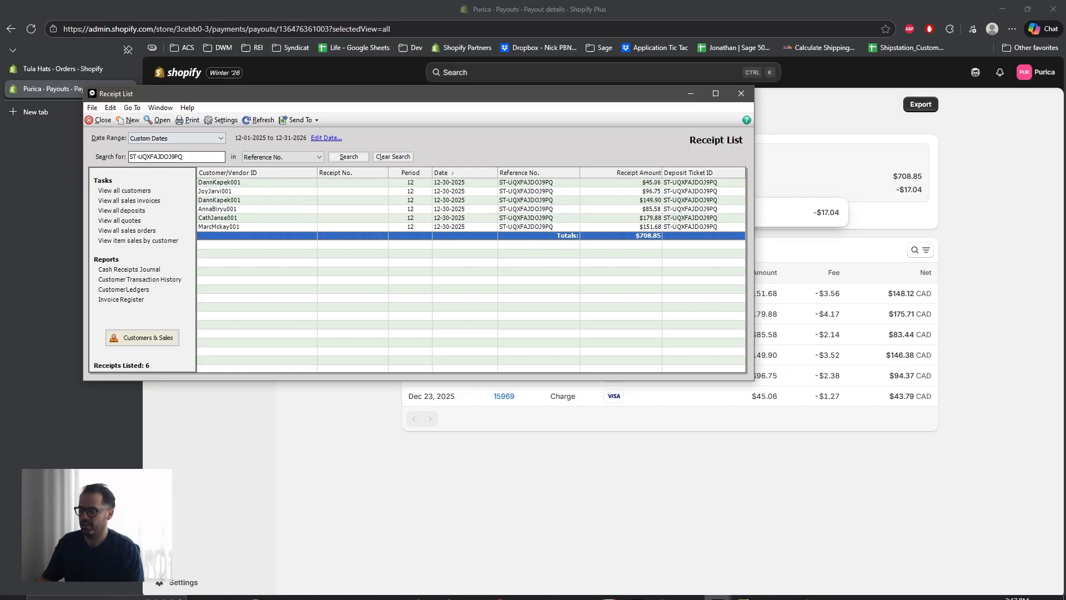
Step: Check 'Include Shopify transaction fees on invoices' in Sagify's Sales Invoices settings
{"action": "left_click", "coordinate": [109, 591]}
{"action": "left_click", "coordinate": [397, 114]}
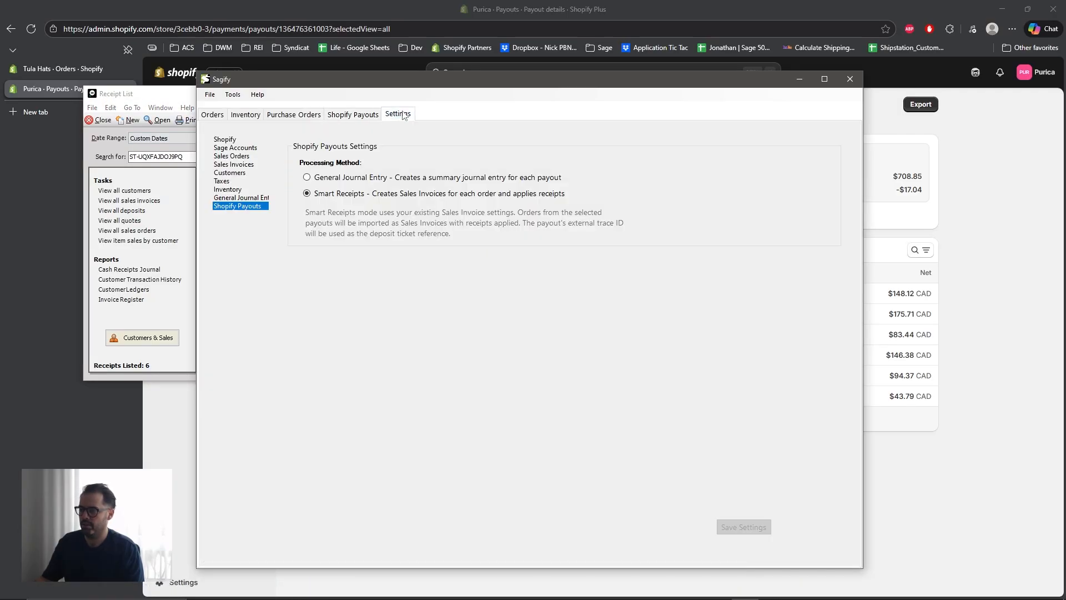
{"action": "left_click", "coordinate": [233, 164]}
{"action": "scroll", "coordinate": [471, 389], "scroll_direction": "down", "scroll_amount": 15}
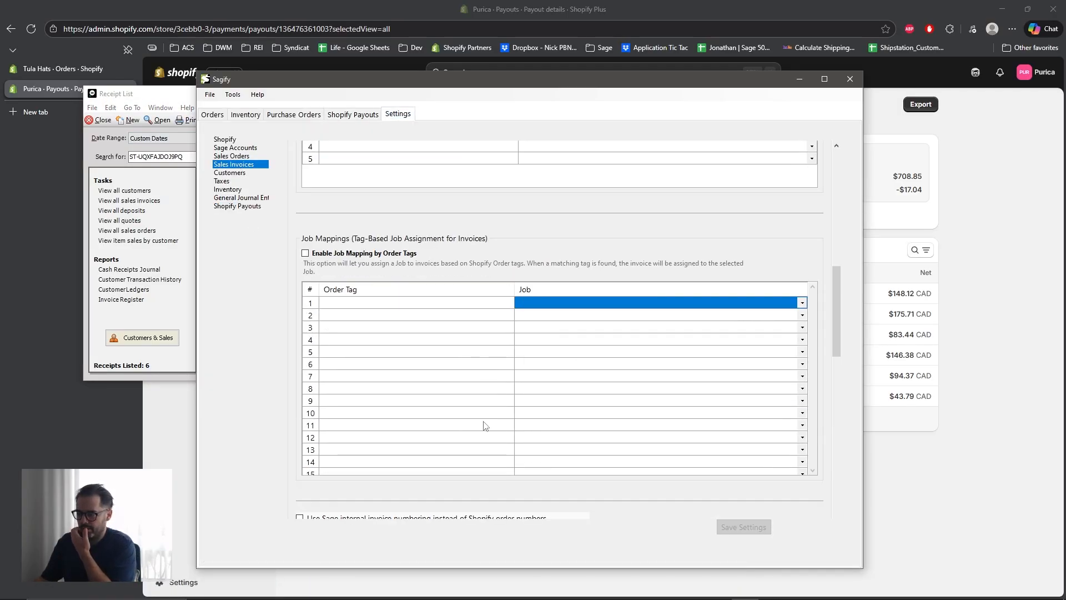
{"action": "scroll", "coordinate": [444, 433], "scroll_direction": "down", "scroll_amount": 3}
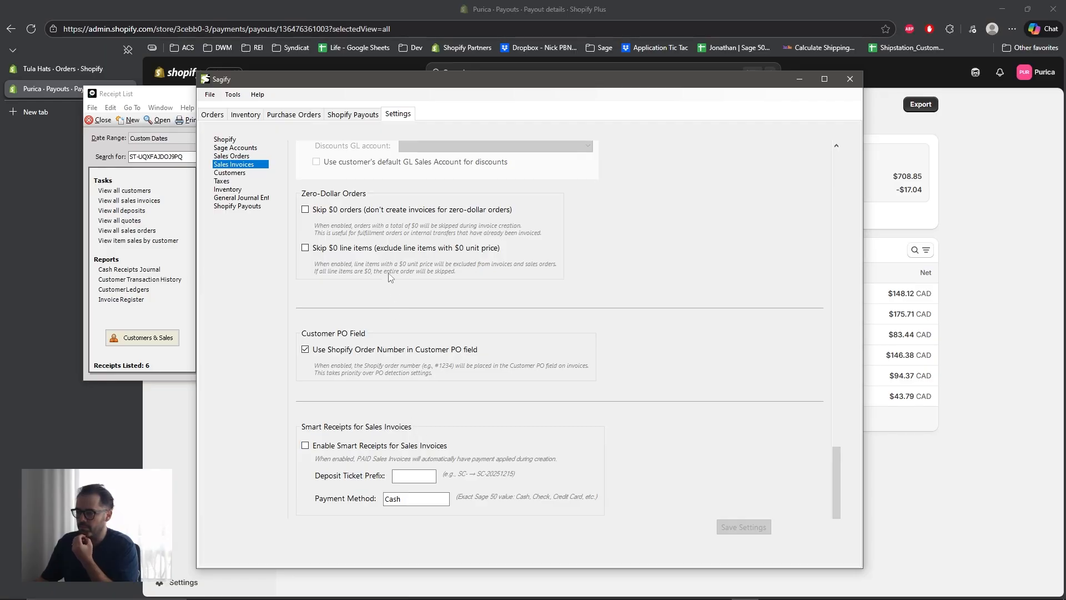
{"action": "scroll", "coordinate": [390, 306], "scroll_direction": "up", "scroll_amount": 5}
{"action": "scroll", "coordinate": [390, 307], "scroll_direction": "up", "scroll_amount": 1}
{"action": "scroll", "coordinate": [337, 361], "scroll_direction": "up", "scroll_amount": 3}
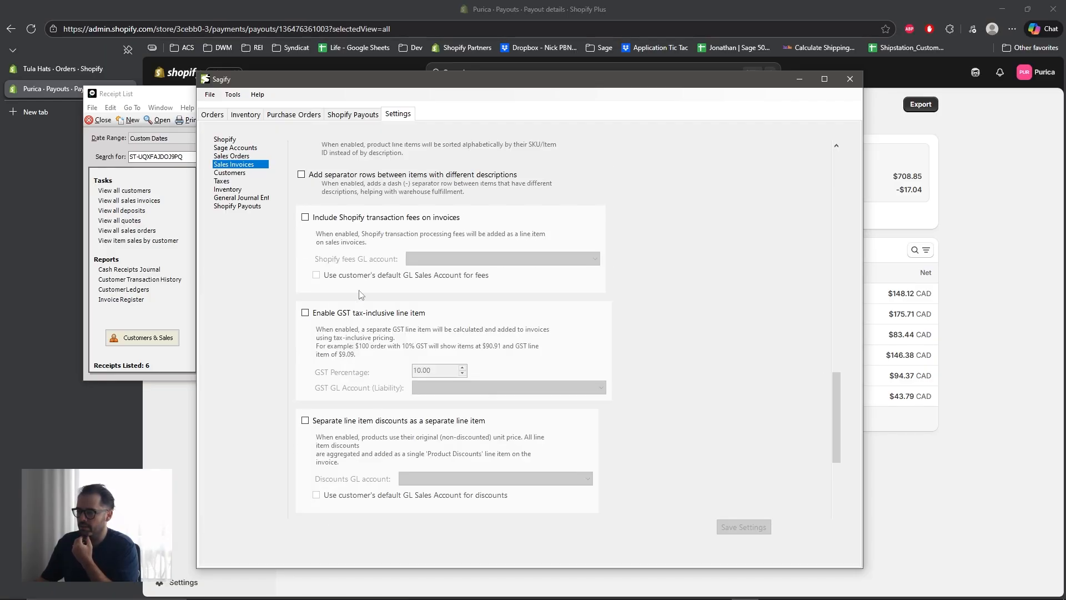
{"action": "left_click", "coordinate": [376, 353]}
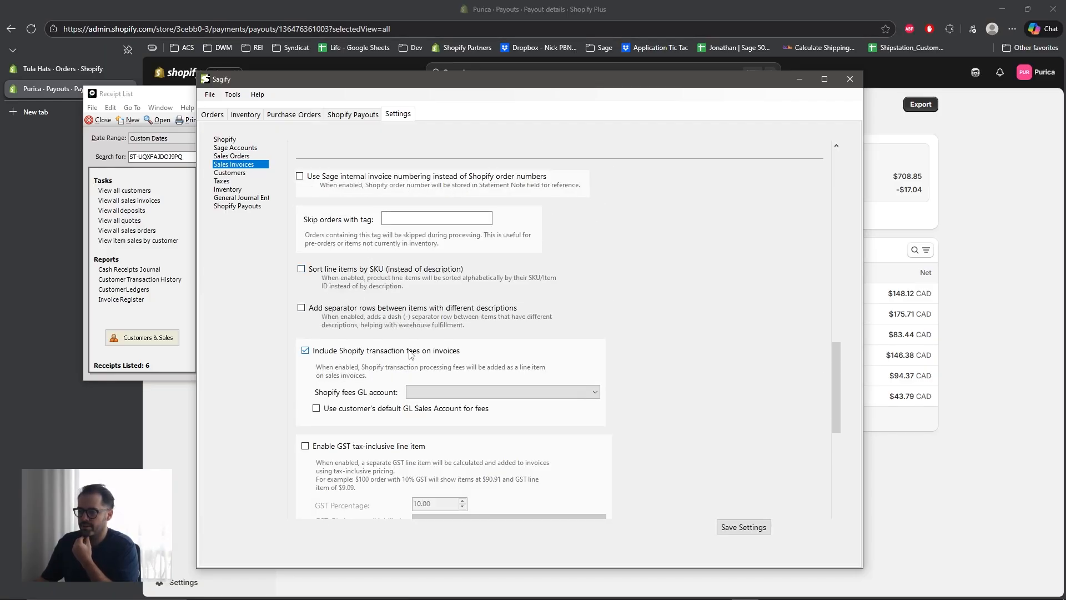
{"action": "left_click", "coordinate": [939, 203]}
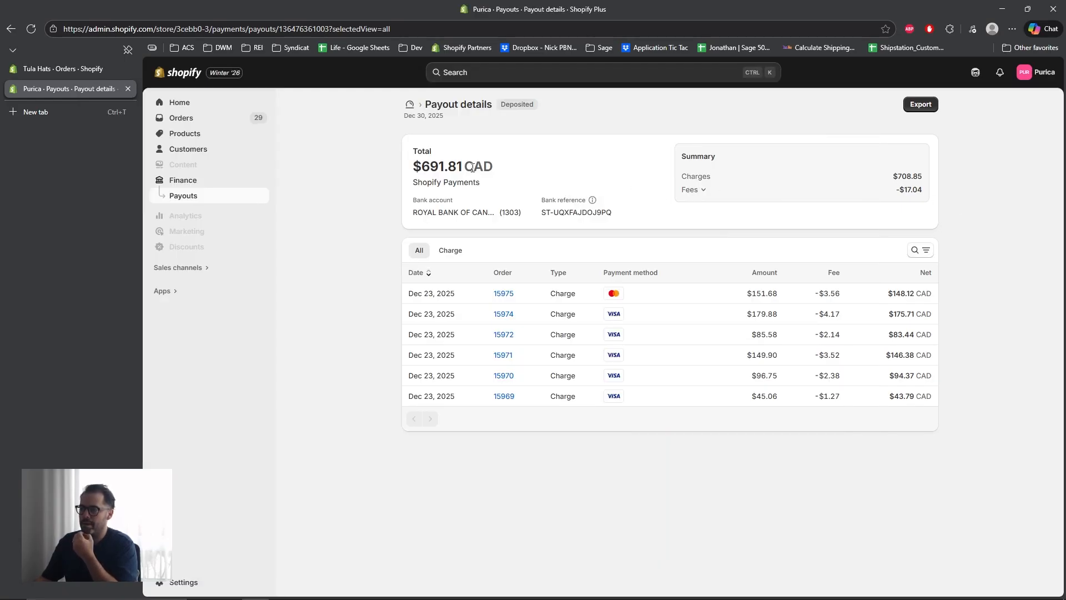
Step: Compare the $691.81 payout total and $17.04 fees against the Sage receipts
{"action": "left_click_drag", "start_coordinate": [463, 167], "coordinate": [413, 167]}
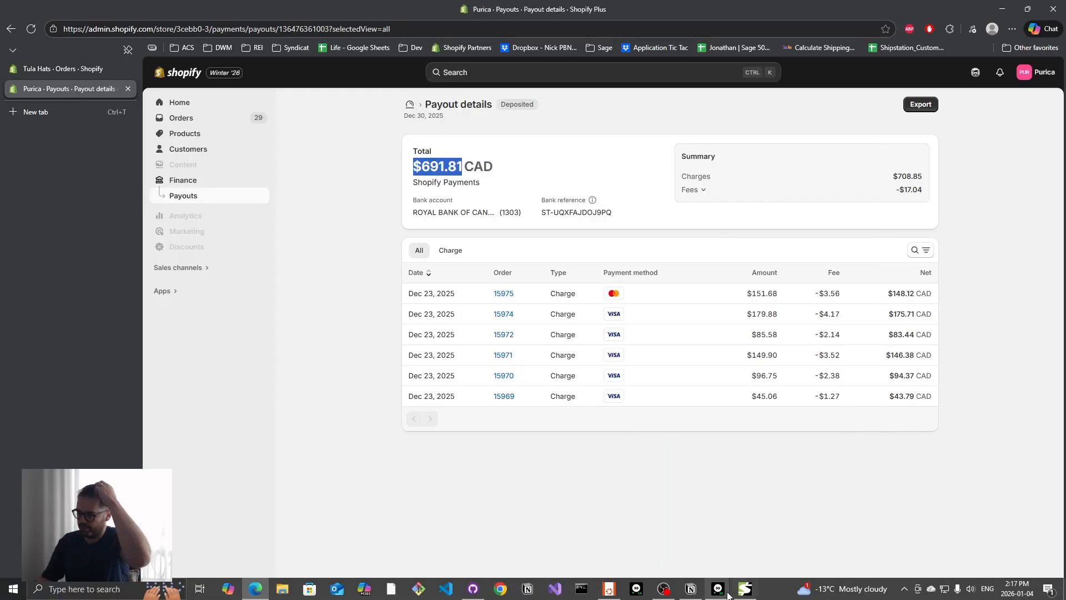
{"action": "mouse_move", "coordinate": [728, 595]}
{"action": "left_click", "coordinate": [1005, 541]}
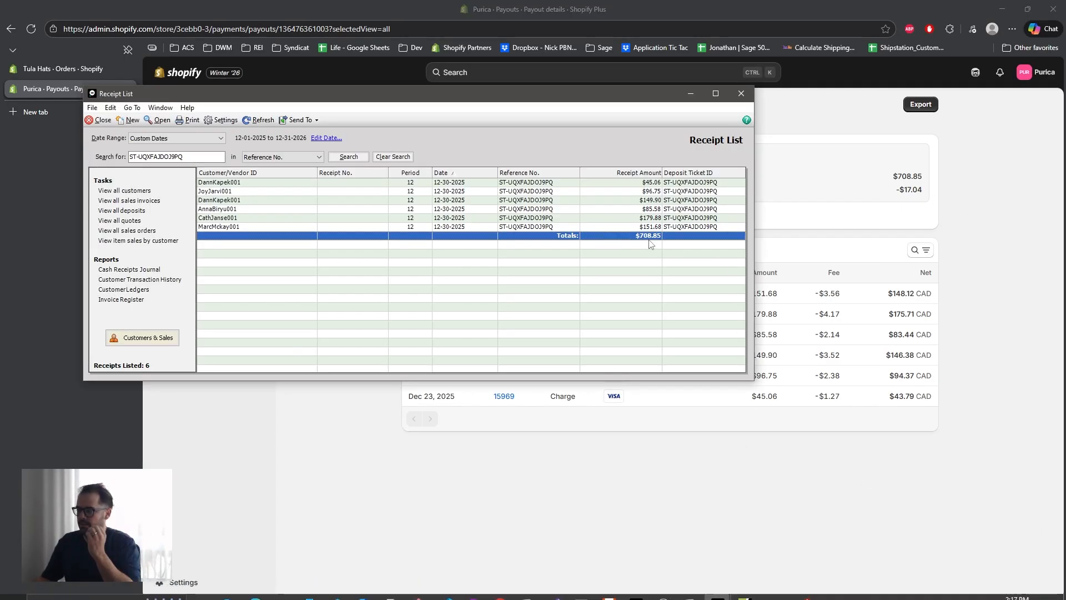
{"action": "left_click", "coordinate": [668, 480]}
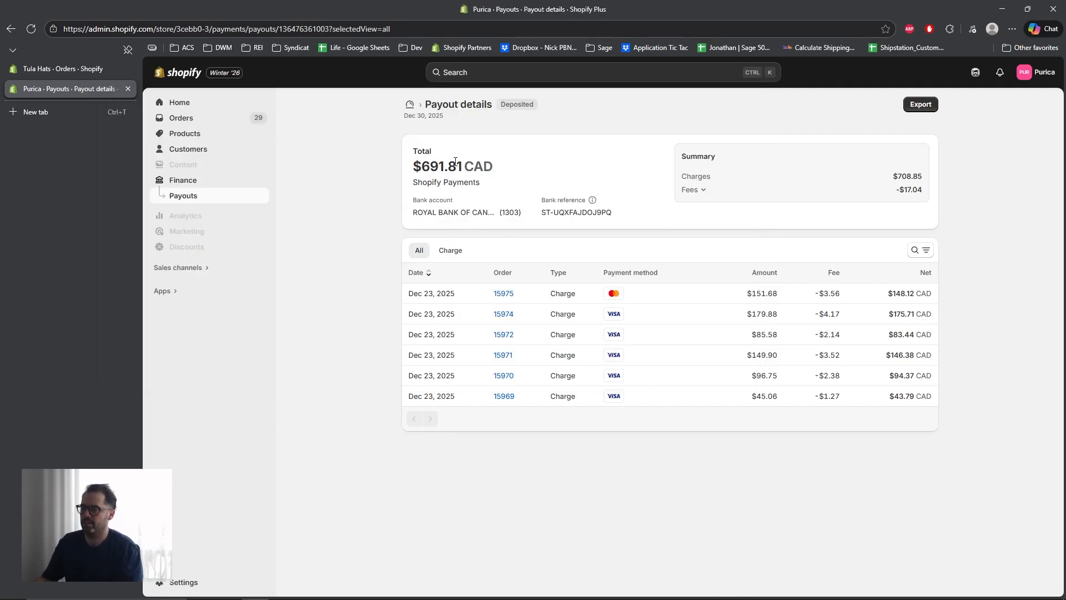
{"action": "key", "text": "alt+Tab"}
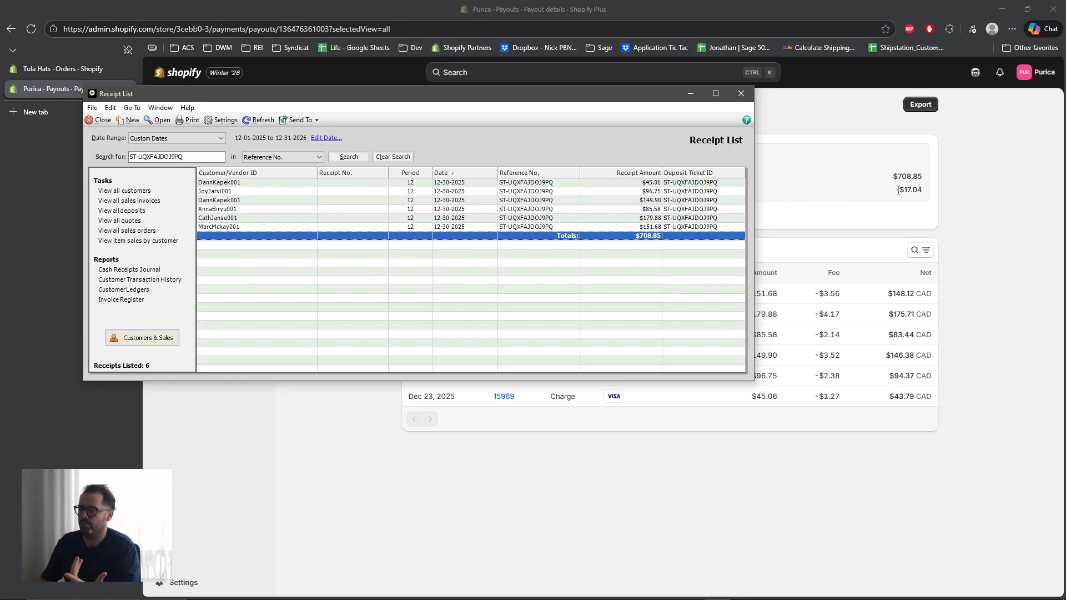
{"action": "left_click_drag", "start_coordinate": [925, 192], "coordinate": [899, 191]}
{"action": "key", "text": "alt+Tab"}
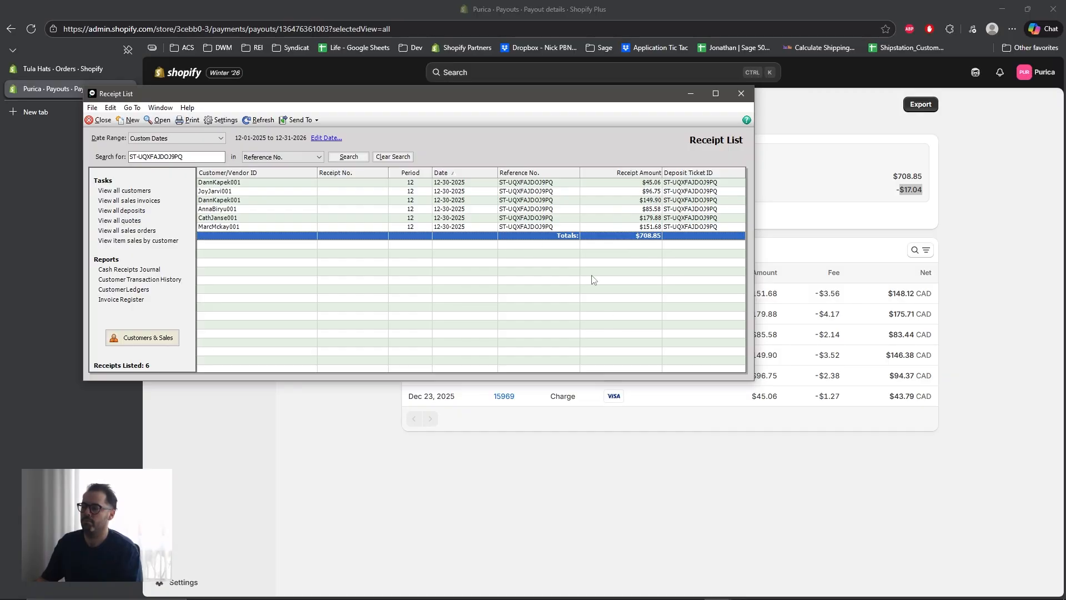
{"action": "left_click", "coordinate": [254, 192]}
{"action": "key", "text": "Up"}
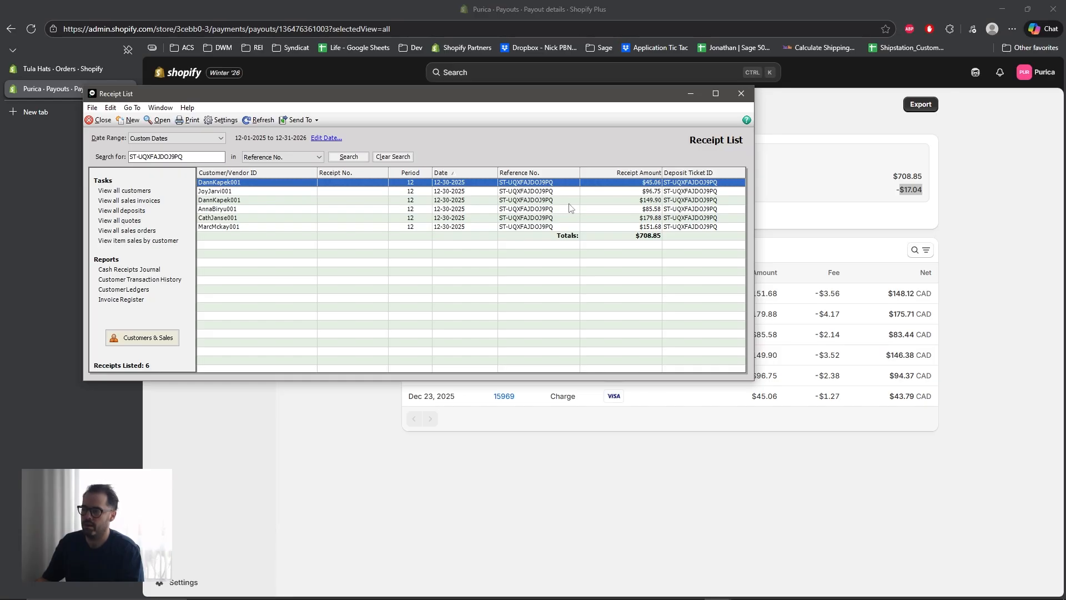
Step: Close the Sage receipt list and show Sagify's Shopify Payouts list
{"action": "left_click", "coordinate": [741, 93]}
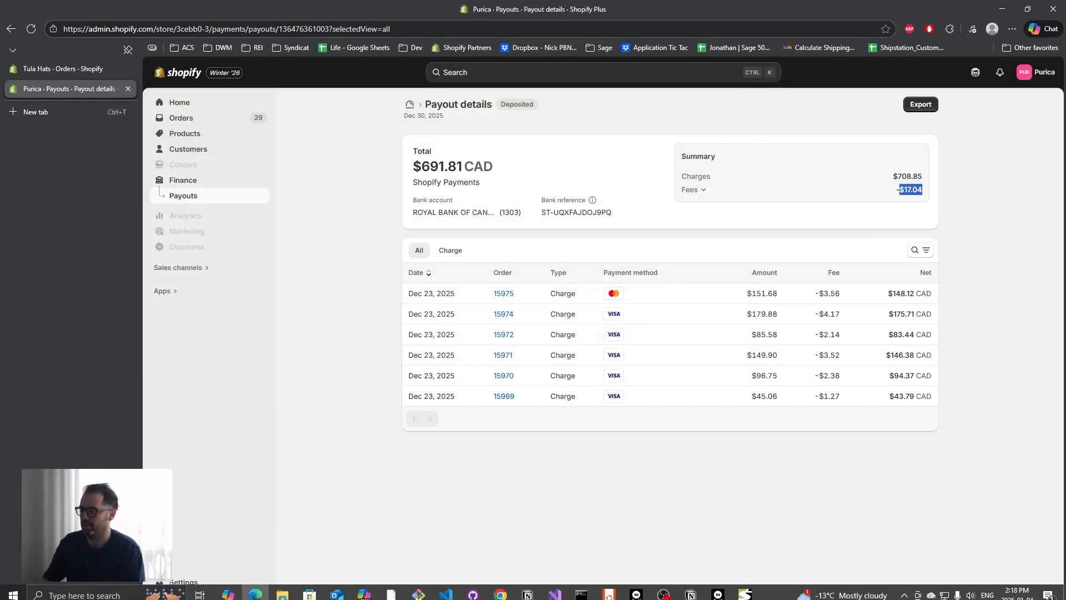
{"action": "left_click", "coordinate": [744, 594]}
{"action": "left_click", "coordinate": [354, 114]}
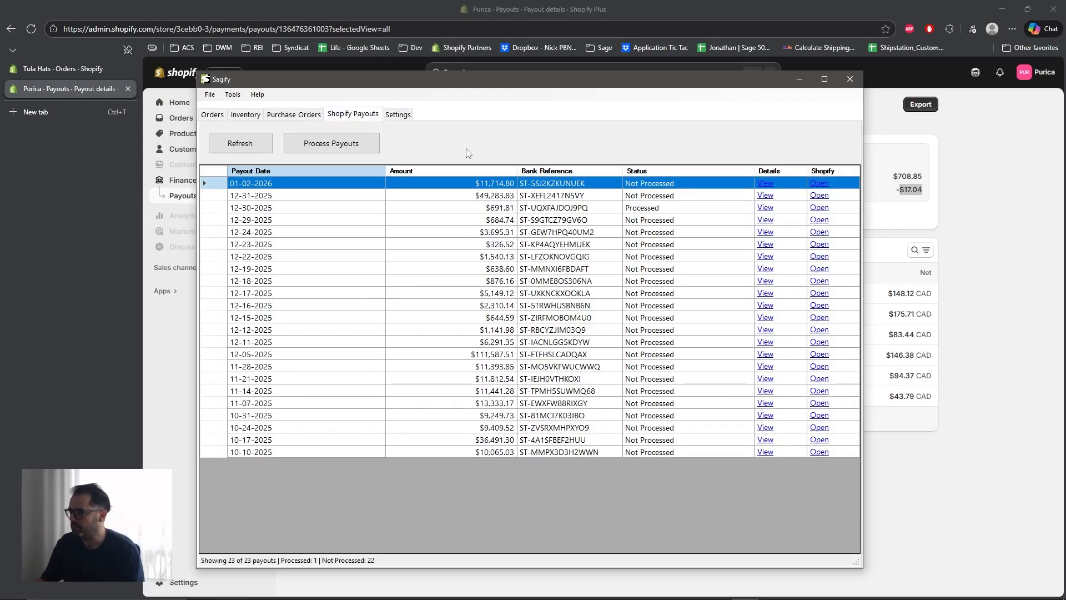
Step: Save Sagify's sales invoice settings and select the 12-29-2025 payout in the list
{"action": "left_click", "coordinate": [942, 233]}
{"action": "left_click", "coordinate": [745, 594]}
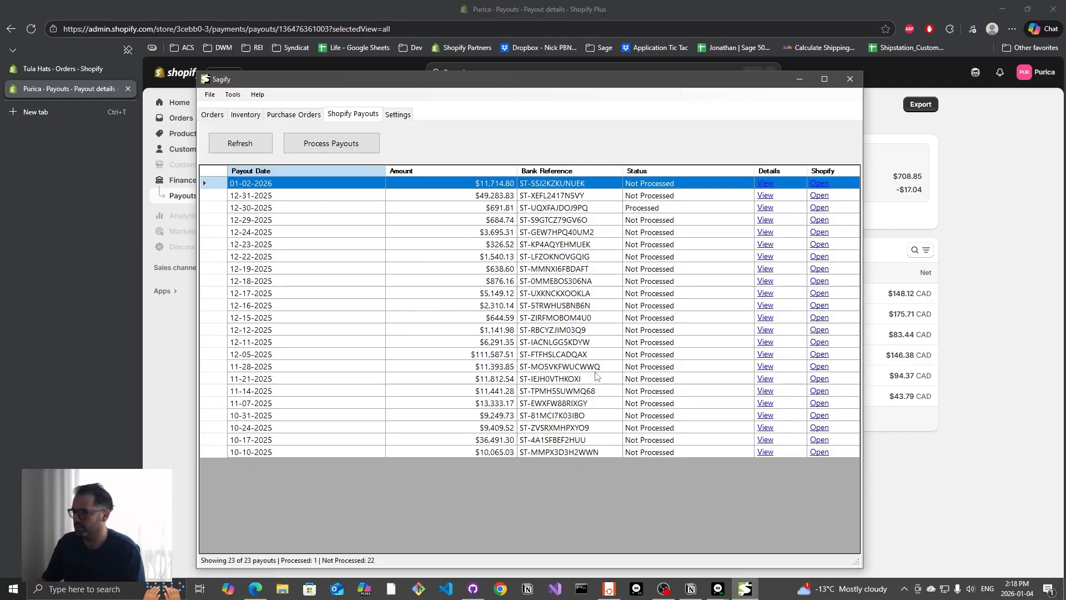
{"action": "left_click", "coordinate": [397, 114]}
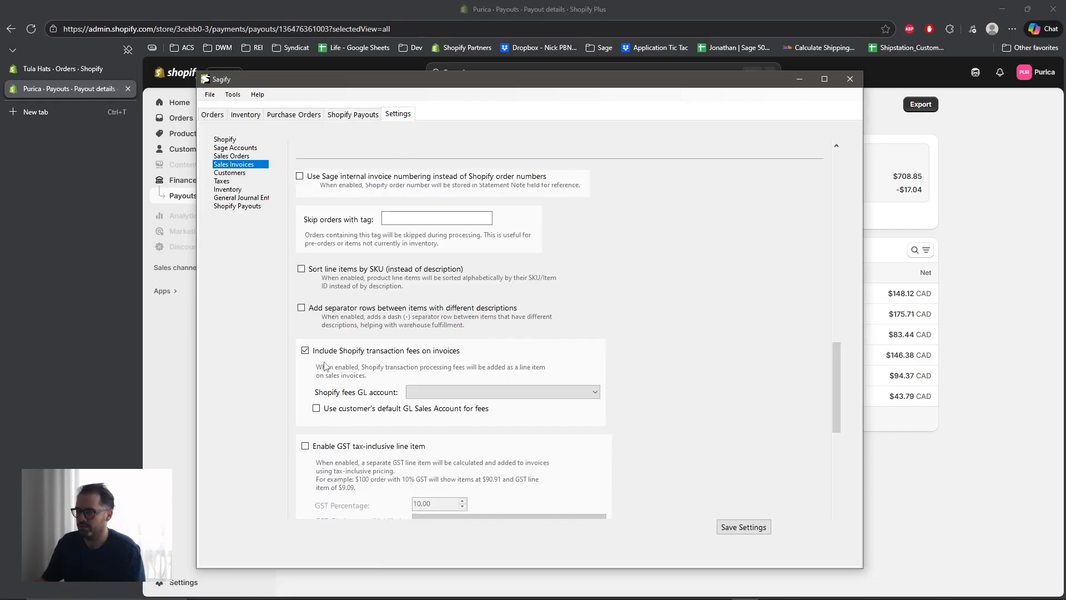
{"action": "left_click", "coordinate": [750, 528]}
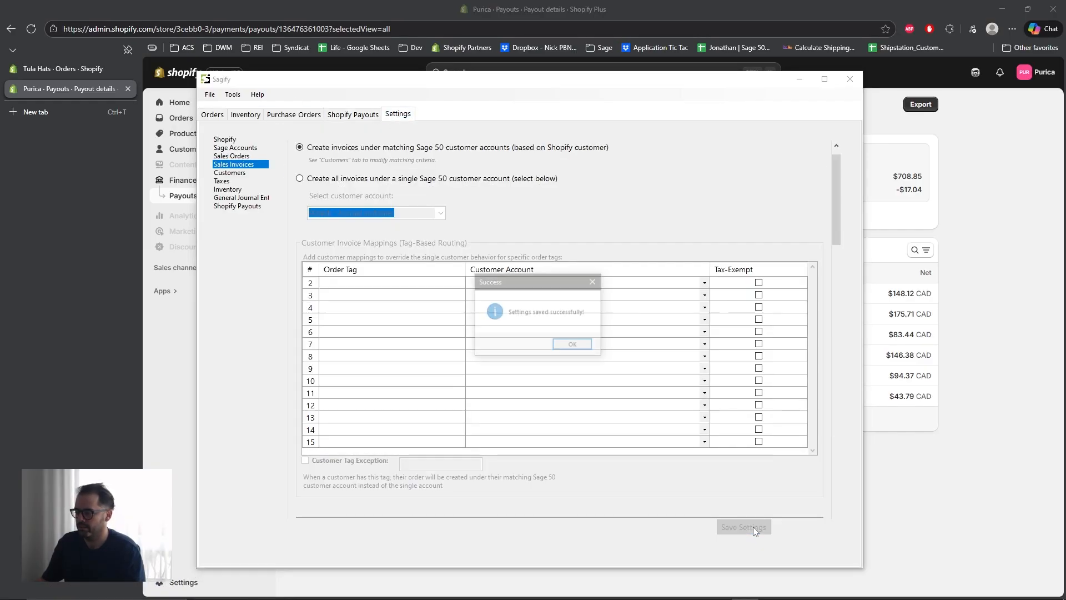
{"action": "left_click", "coordinate": [569, 346]}
{"action": "left_click", "coordinate": [367, 117]}
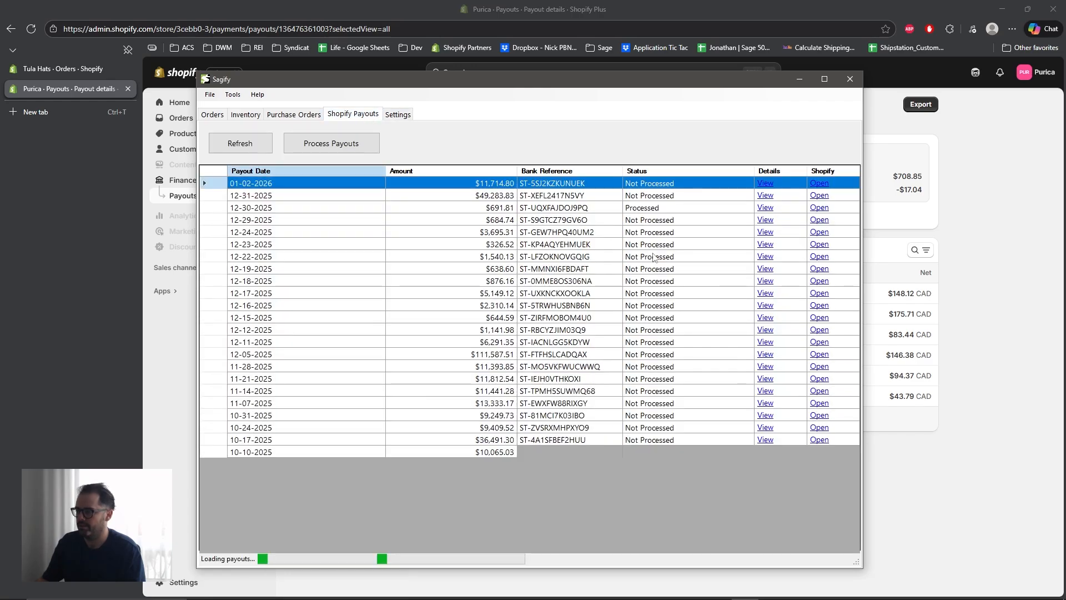
{"action": "left_click", "coordinate": [492, 222]}
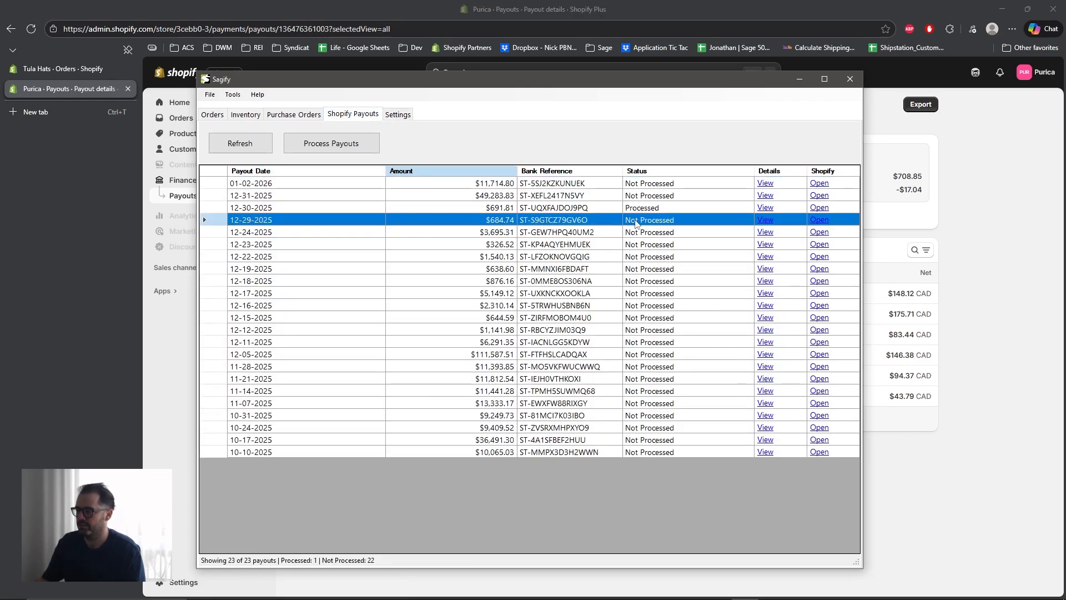
Step: Process the 12-29-2025 payout into Sage, assigning ABC Company to orders 15961 and 15963
{"action": "double_click", "coordinate": [488, 223]}
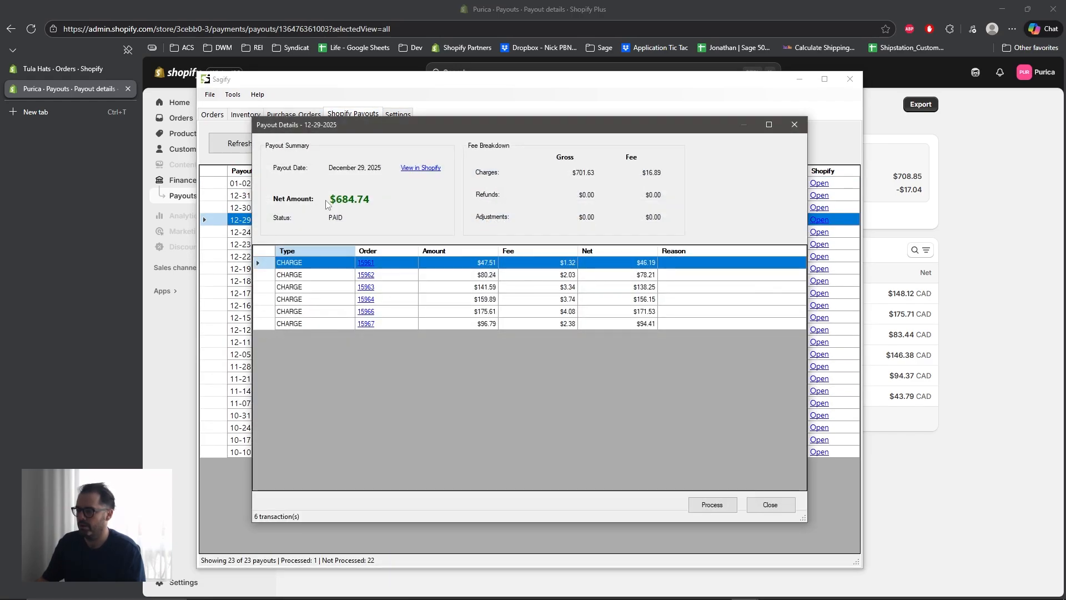
{"action": "left_click", "coordinate": [712, 505]}
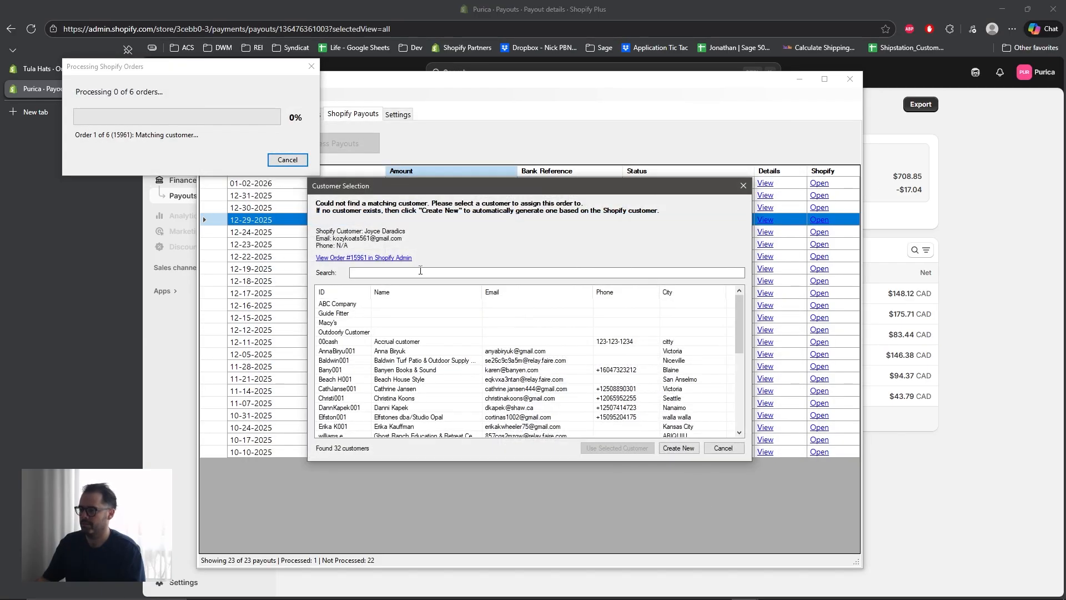
{"action": "double_click", "coordinate": [353, 305]}
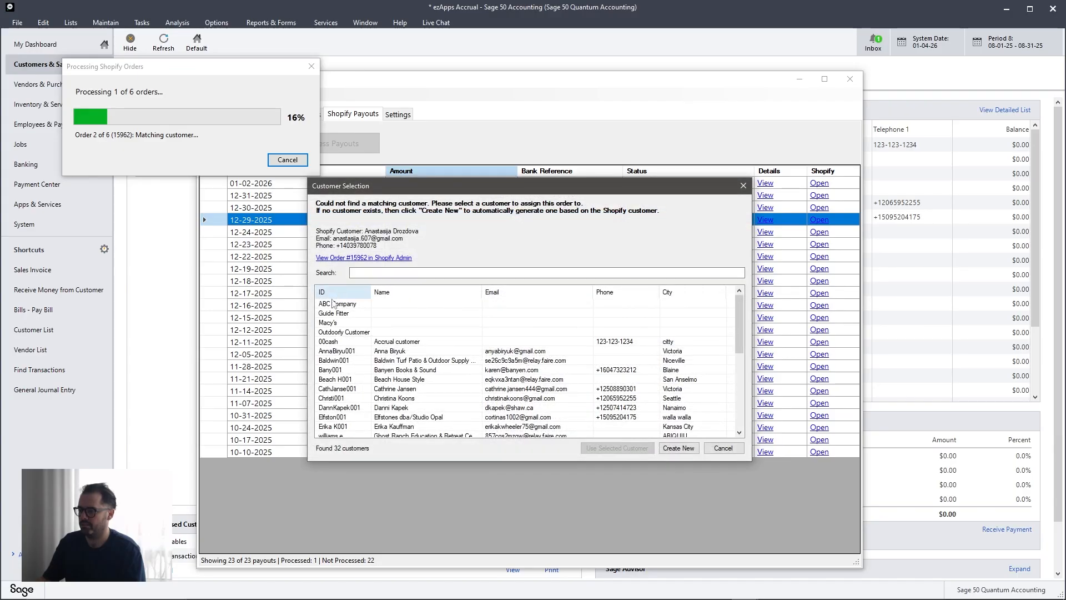
{"action": "left_click", "coordinate": [334, 303]}
{"action": "left_click", "coordinate": [617, 447]}
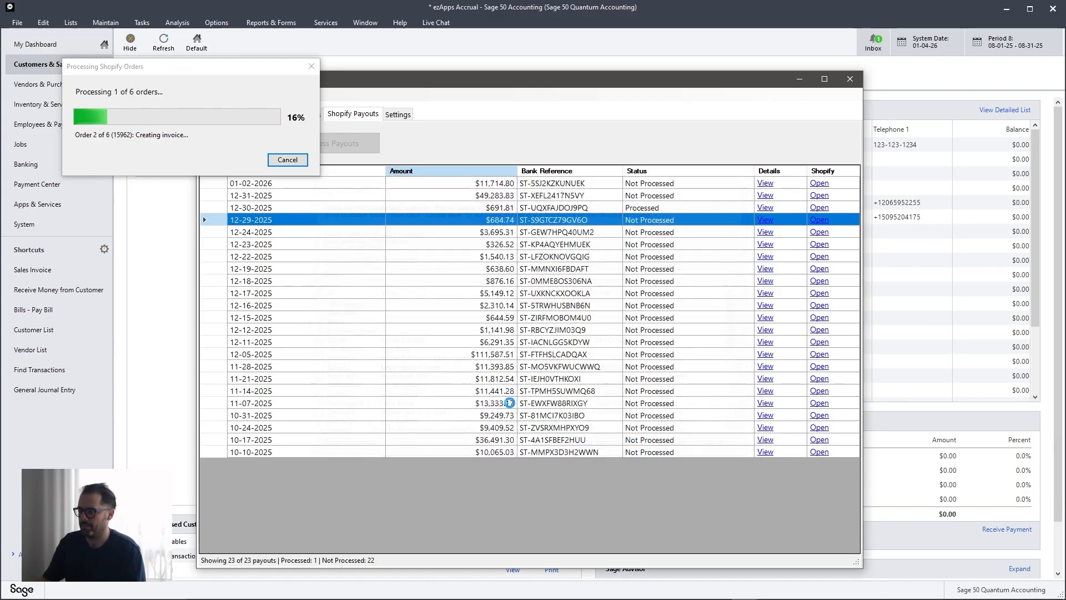
{"action": "left_click", "coordinate": [349, 305]}
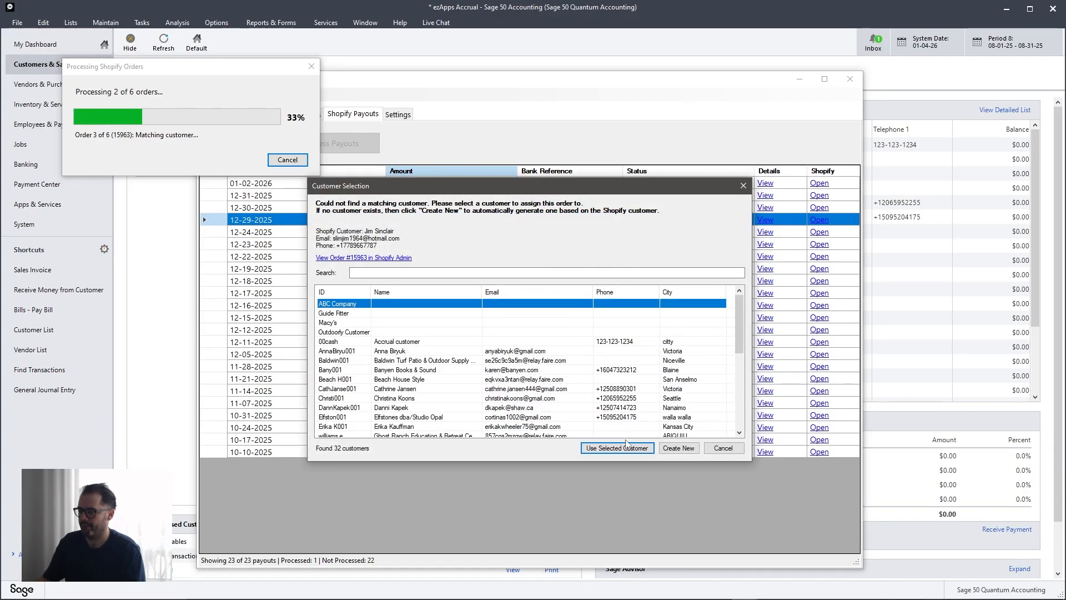
{"action": "left_click", "coordinate": [625, 446]}
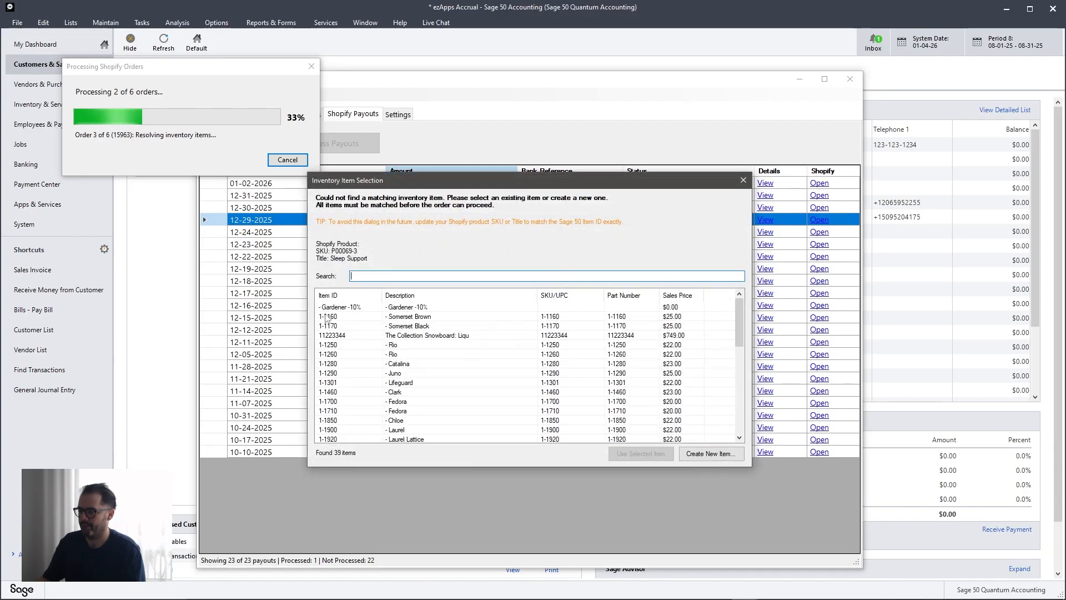
Step: Create a Sleep Support item with sales 1150, inventory 1100 and COGS 1150 accounts
{"action": "left_click", "coordinate": [710, 453]}
{"action": "left_click", "coordinate": [618, 383]}
{"action": "left_click", "coordinate": [598, 343]}
{"action": "left_click", "coordinate": [589, 321]}
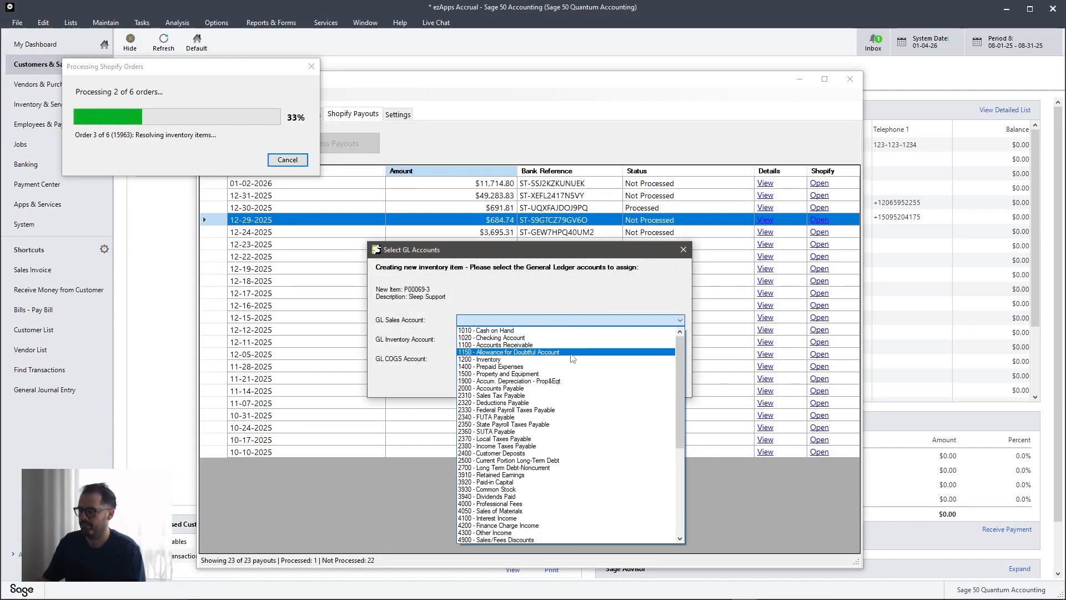
{"action": "left_click", "coordinate": [572, 353]}
{"action": "left_click", "coordinate": [571, 342]}
{"action": "left_click", "coordinate": [572, 364]}
{"action": "left_click", "coordinate": [571, 357]}
{"action": "left_click", "coordinate": [577, 390]}
{"action": "left_click", "coordinate": [600, 384]}
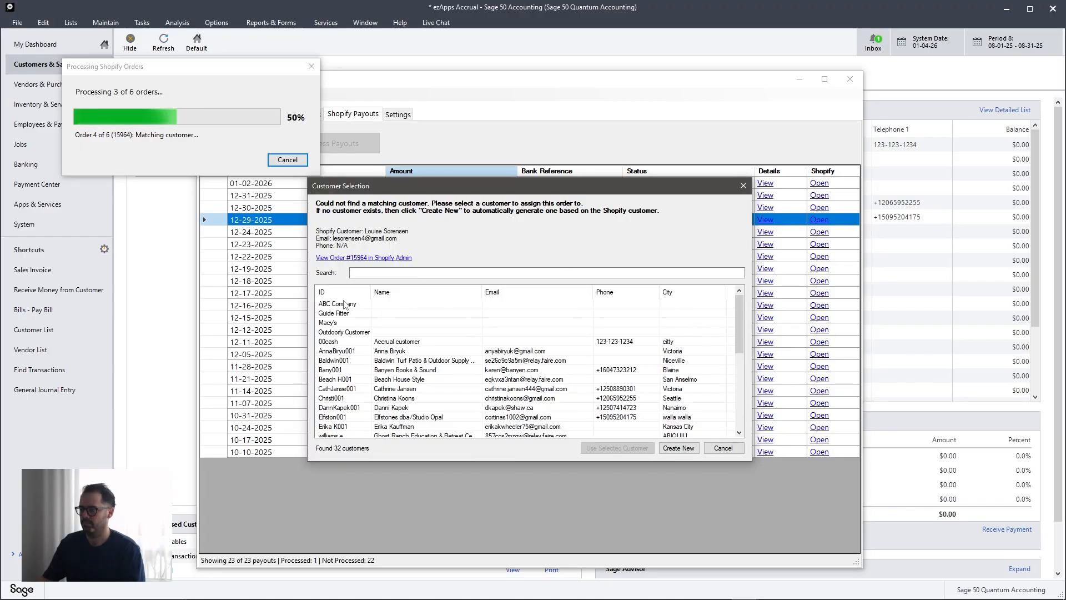
Step: Assign ABC Company to order 15964 and an existing customer to the next order
{"action": "left_click", "coordinate": [389, 303]}
{"action": "left_click", "coordinate": [618, 447]}
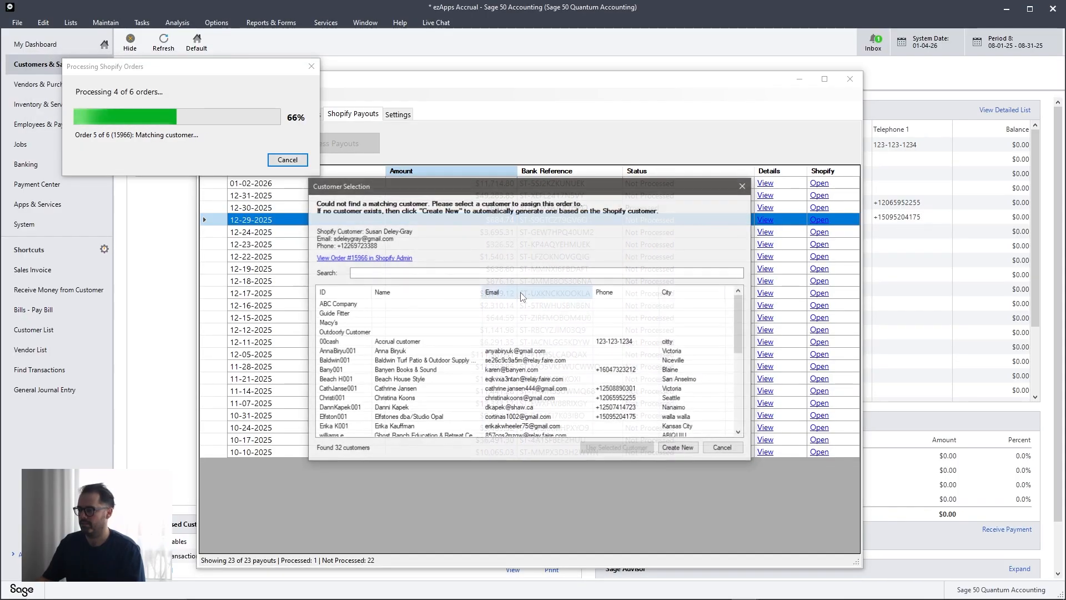
{"action": "left_click", "coordinate": [389, 300]}
{"action": "left_click", "coordinate": [635, 447]}
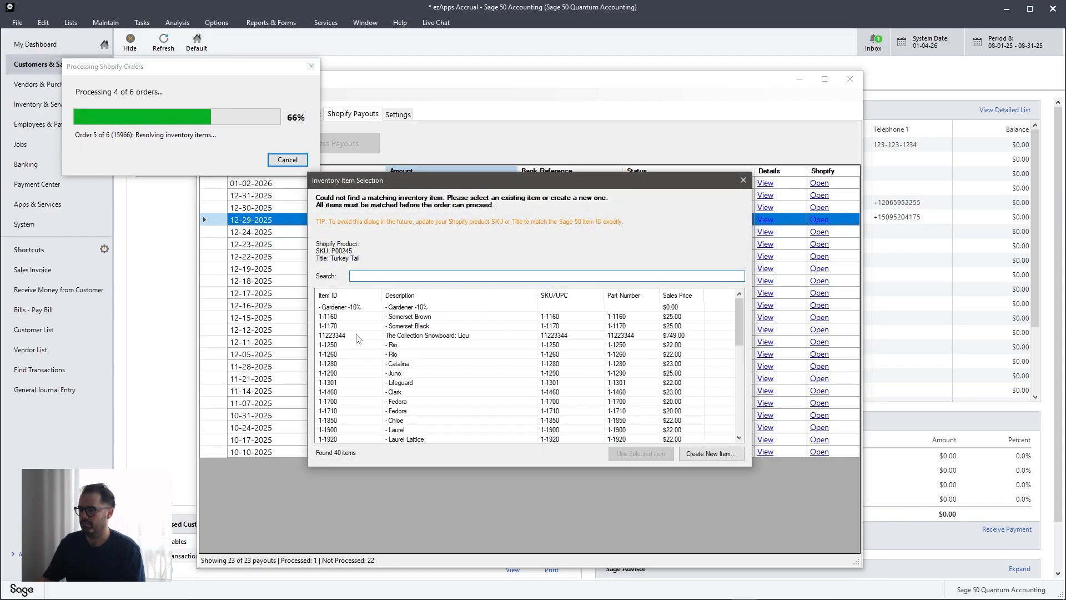
Step: Create new items for Turkey Tail, Recovery 3.0 and Recovery, and set Turkey Tail's GL accounts
{"action": "left_click", "coordinate": [712, 455]}
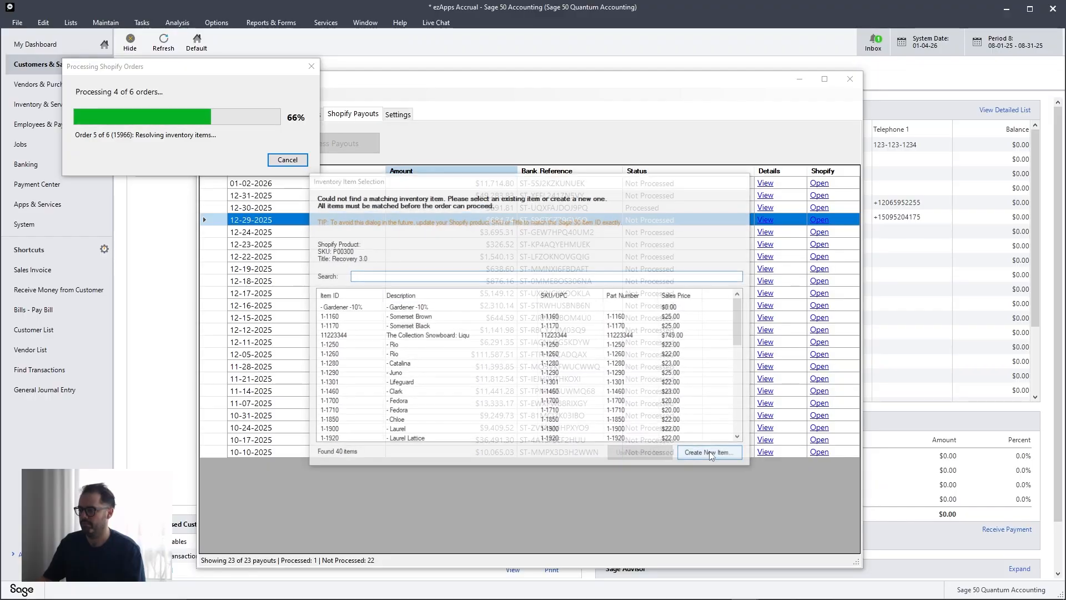
{"action": "left_click", "coordinate": [722, 454]}
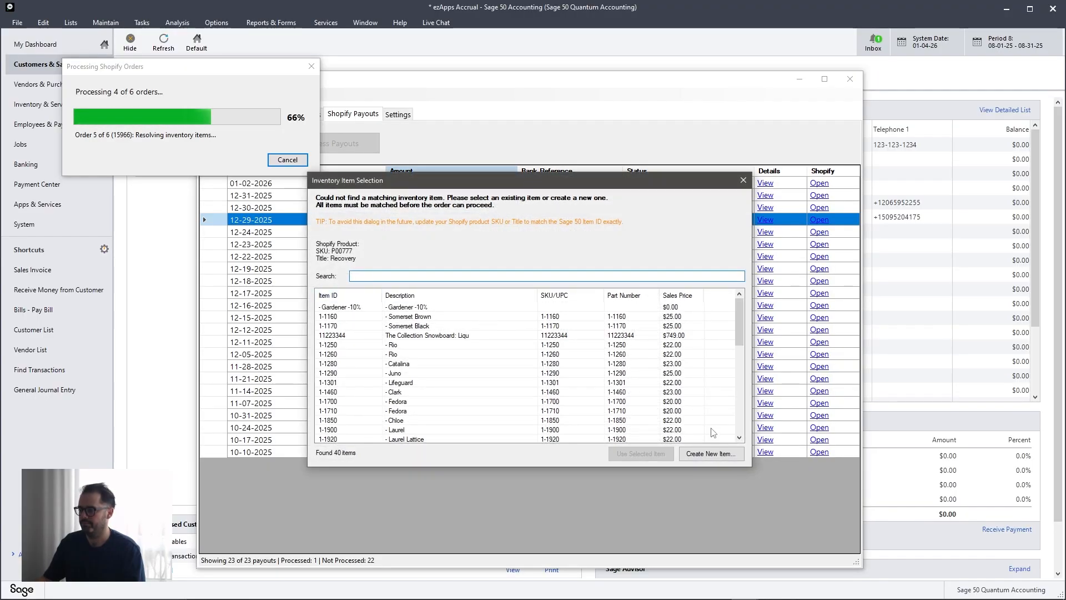
{"action": "left_click", "coordinate": [710, 452]}
{"action": "left_click", "coordinate": [538, 321]}
{"action": "left_click", "coordinate": [522, 351]}
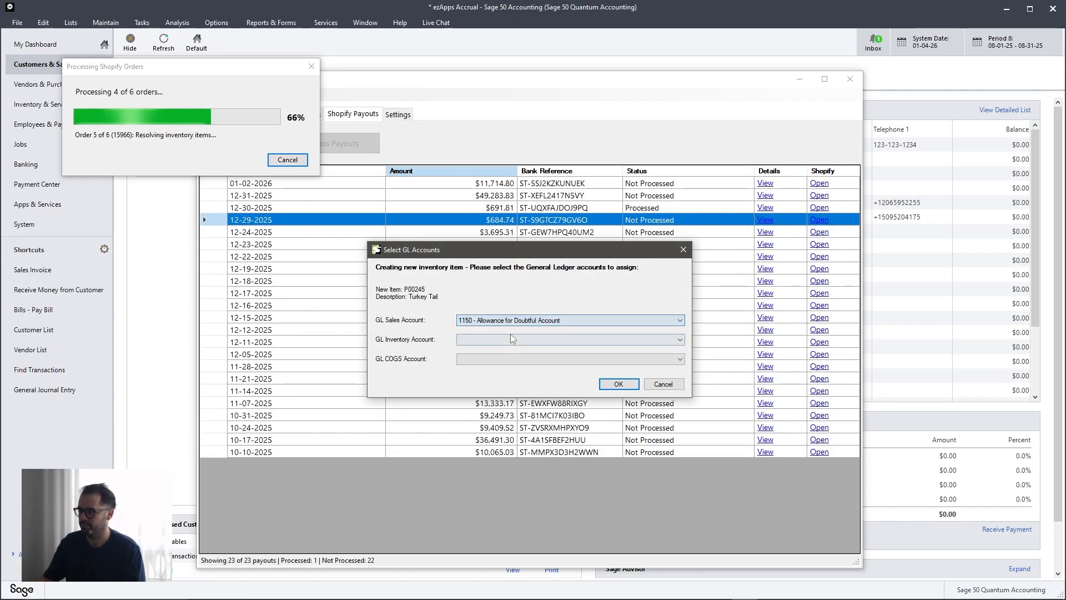
{"action": "left_click", "coordinate": [510, 338]}
{"action": "left_click", "coordinate": [507, 364]}
{"action": "left_click", "coordinate": [506, 360]}
{"action": "left_click", "coordinate": [511, 383]}
{"action": "left_click", "coordinate": [616, 385]}
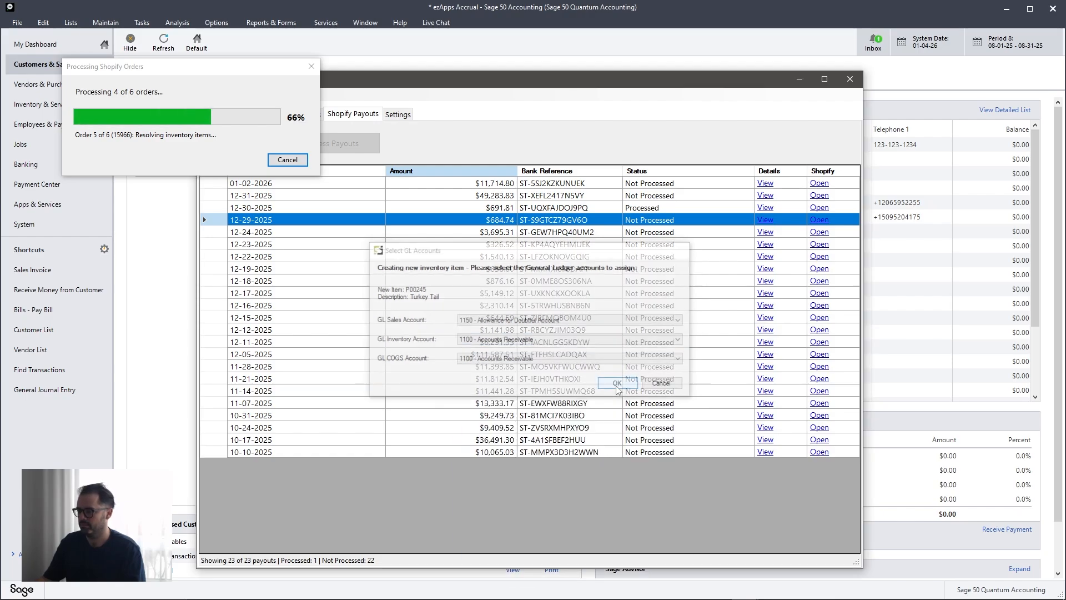
Step: Give Recovery 3.0 sales account 1020, inventory 1150 and COGS 1150
{"action": "left_click", "coordinate": [487, 320]}
{"action": "left_click", "coordinate": [494, 337]}
{"action": "left_click", "coordinate": [498, 341]}
{"action": "left_click", "coordinate": [511, 371]}
{"action": "left_click", "coordinate": [517, 360]}
{"action": "left_click", "coordinate": [524, 383]}
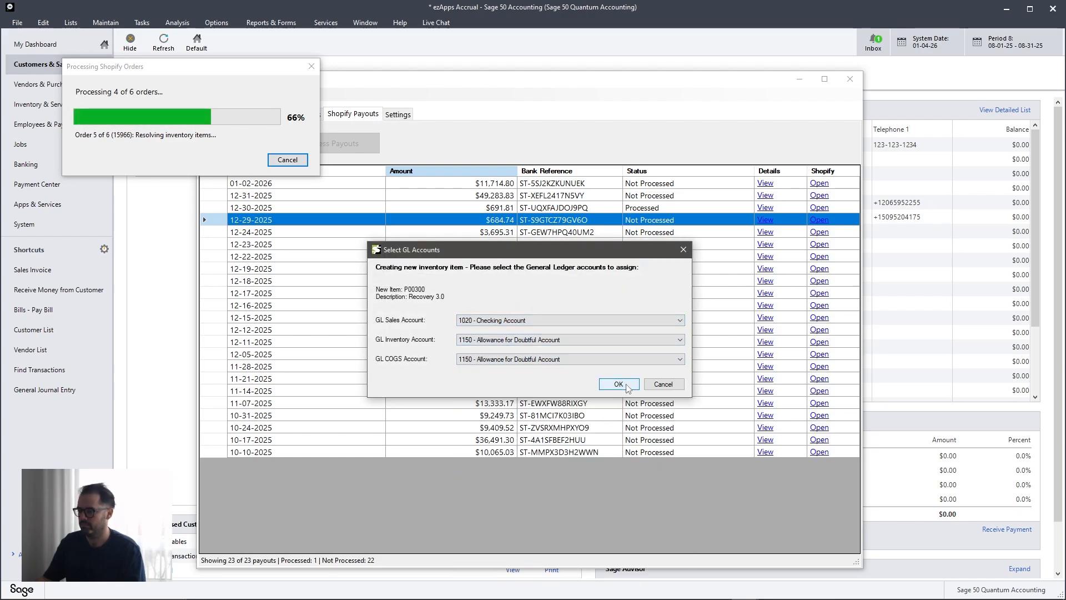
{"action": "left_click", "coordinate": [618, 384]}
Step: Give Complete 360 sales account 1020, inventory 1020 and a COGS account
{"action": "left_click", "coordinate": [516, 321]}
{"action": "left_click", "coordinate": [517, 333]}
{"action": "left_click", "coordinate": [517, 342]}
{"action": "left_click", "coordinate": [517, 350]}
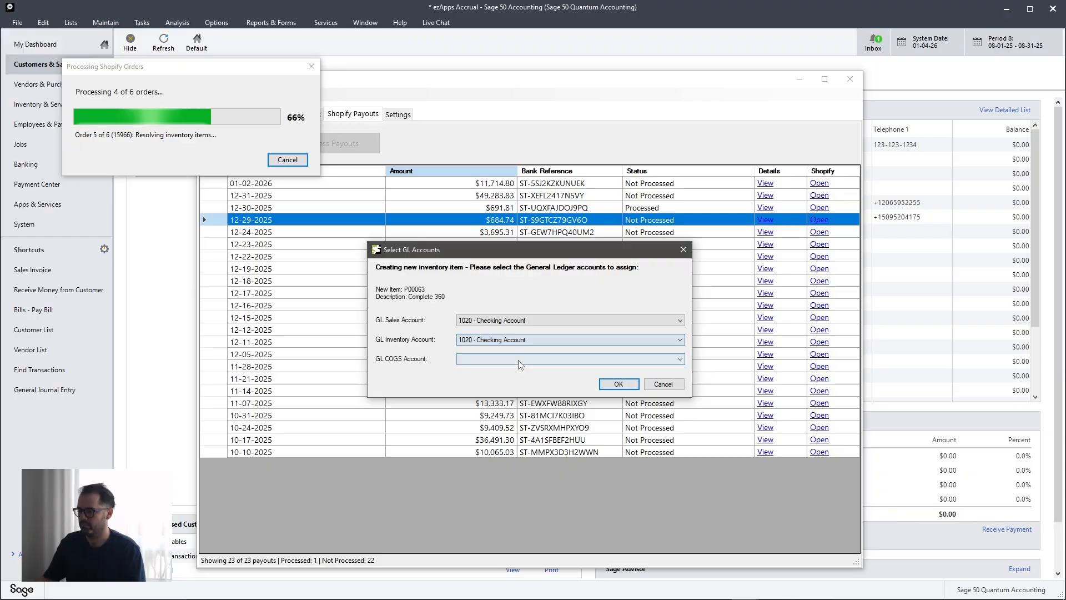
{"action": "left_click", "coordinate": [518, 360]}
{"action": "left_click", "coordinate": [519, 370]}
{"action": "left_click", "coordinate": [618, 384]}
Step: Give Recovery sales 1020, inventory 1100 and COGS 1150, finishing the order batch
{"action": "left_click", "coordinate": [477, 320]}
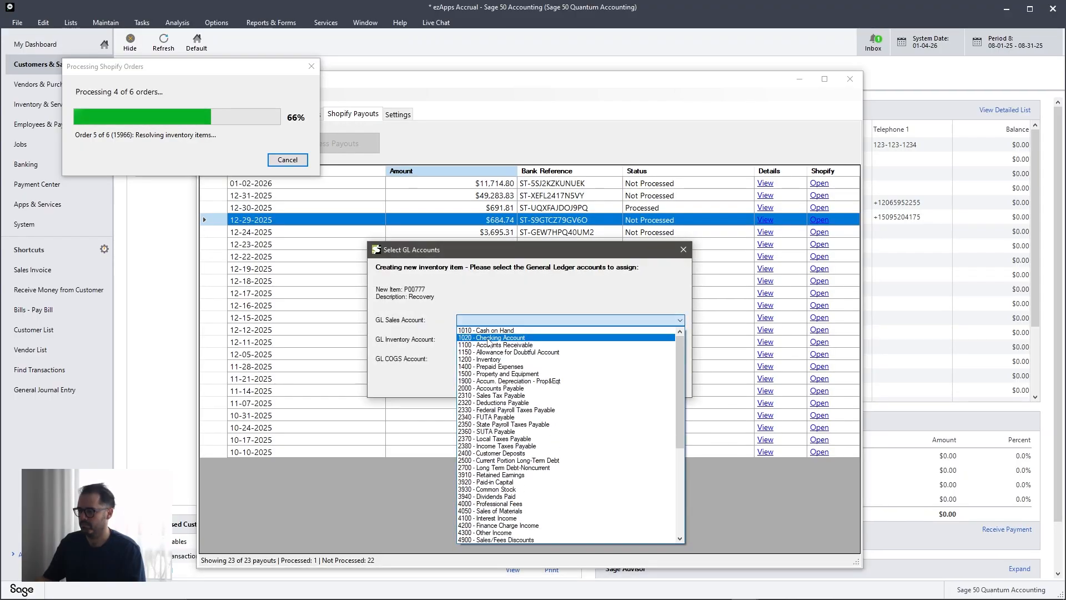
{"action": "left_click", "coordinate": [489, 335]}
{"action": "left_click", "coordinate": [492, 339]}
{"action": "left_click", "coordinate": [499, 364]}
{"action": "left_click", "coordinate": [511, 359]}
{"action": "left_click", "coordinate": [523, 392]}
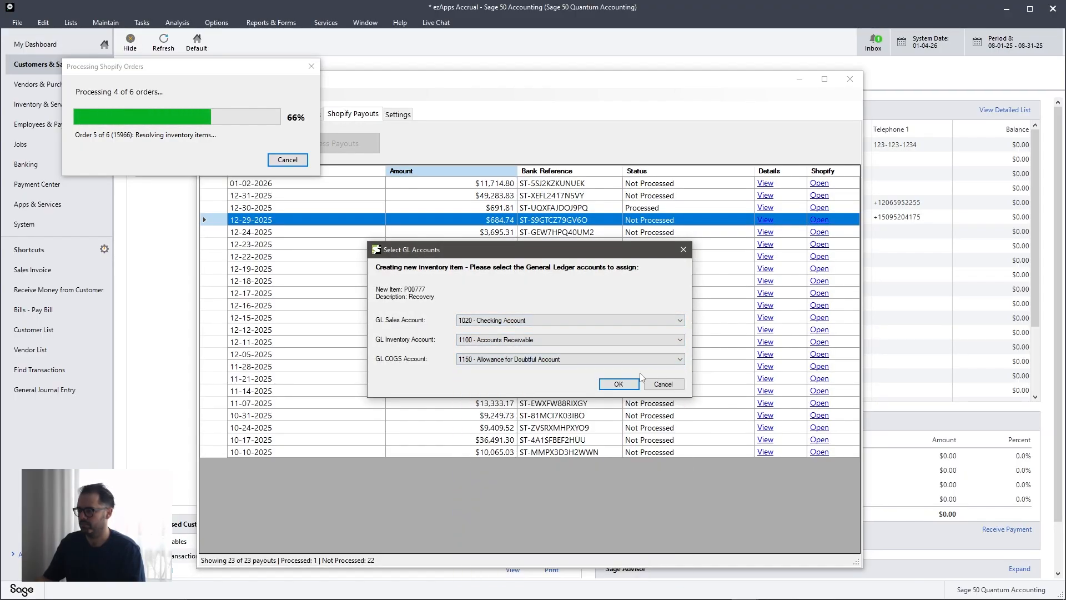
{"action": "left_click", "coordinate": [602, 385]}
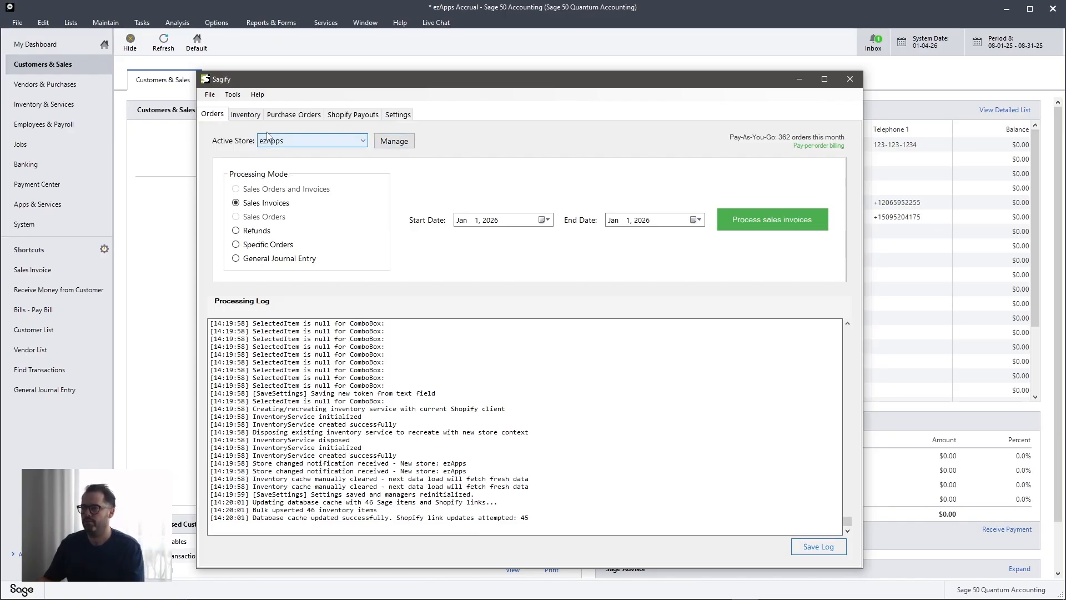
Step: Review Sagify's General Journal Entry and inventory synchronization settings
{"action": "left_click", "coordinate": [393, 115]}
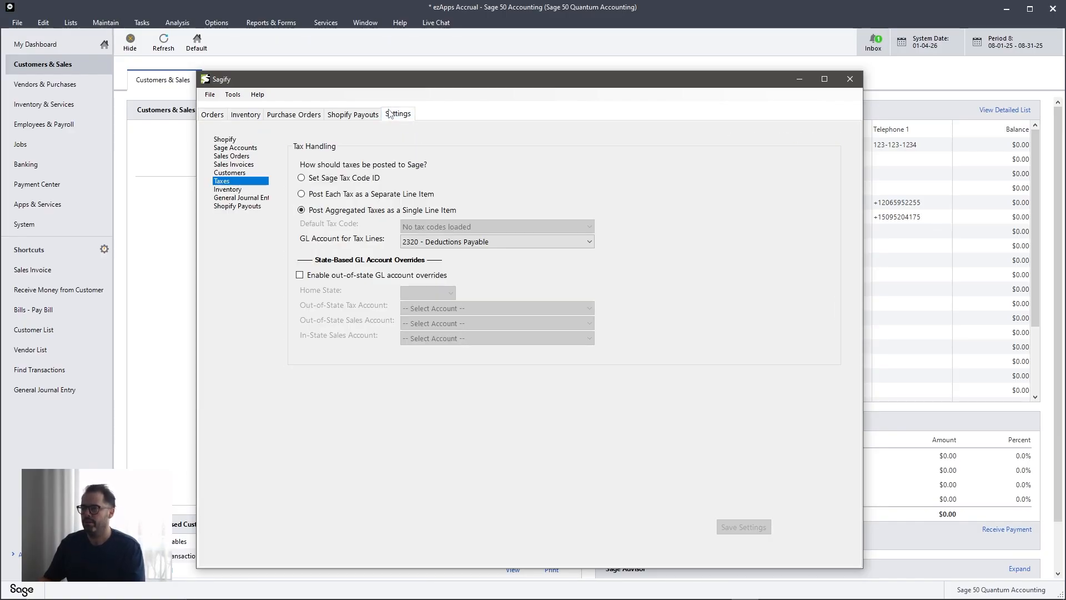
{"action": "left_click", "coordinate": [243, 198]}
{"action": "left_click", "coordinate": [242, 191]}
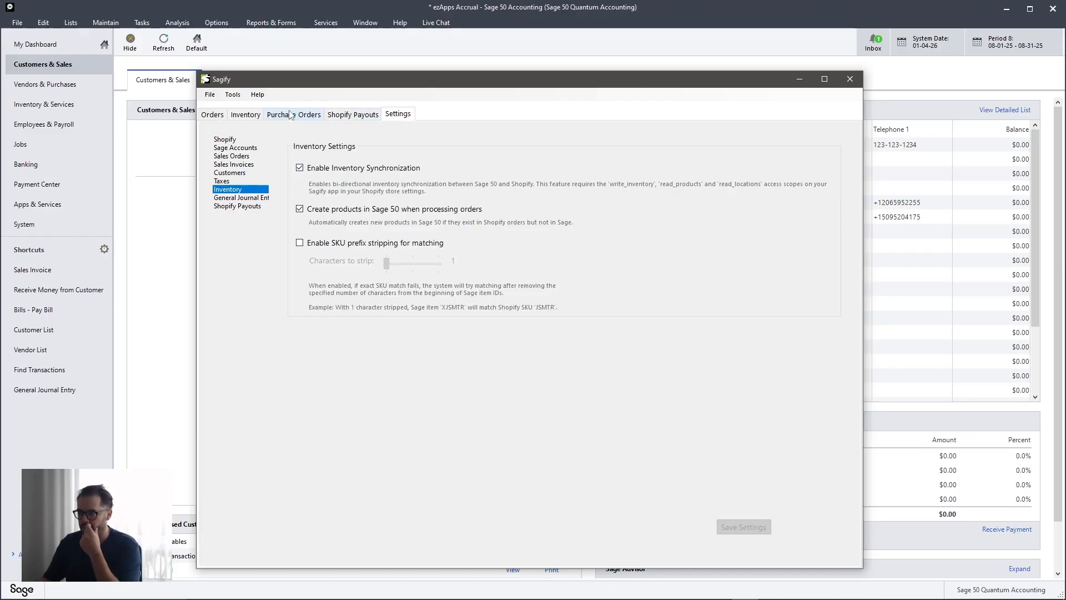
Step: In the Inventory list, inspect item 1-1160 and tick item 11223344 for syncing
{"action": "left_click", "coordinate": [246, 115]}
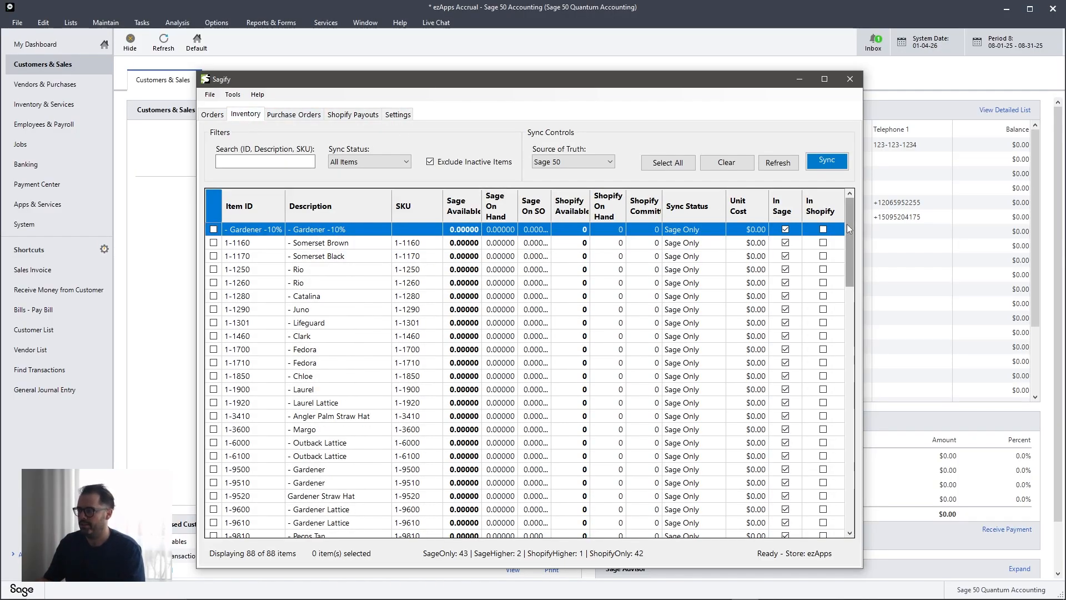
{"action": "left_click_drag", "start_coordinate": [847, 225], "coordinate": [782, 179]}
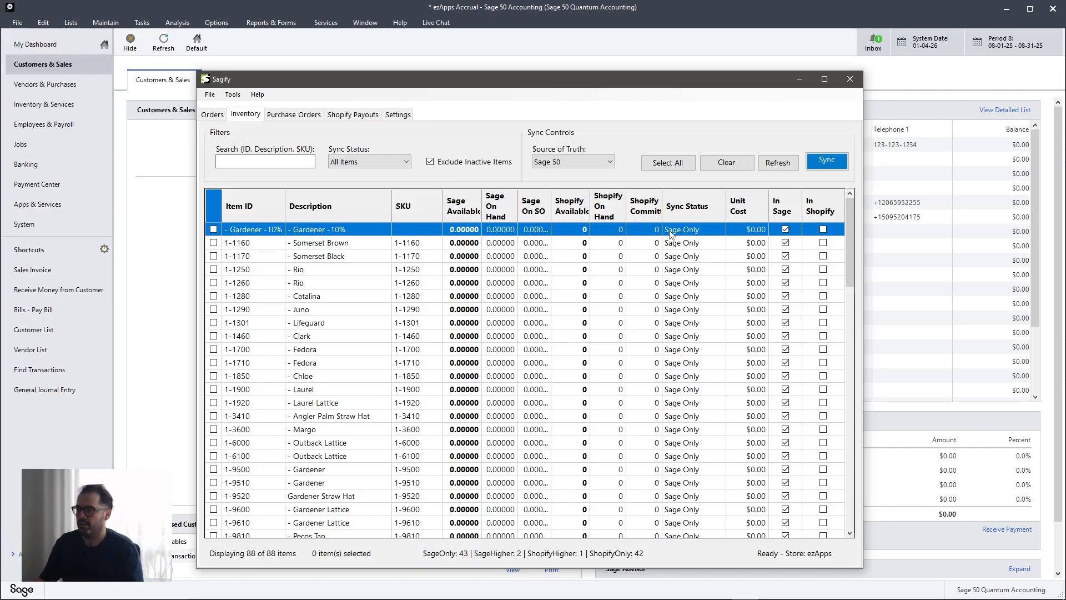
{"action": "left_click", "coordinate": [288, 244]}
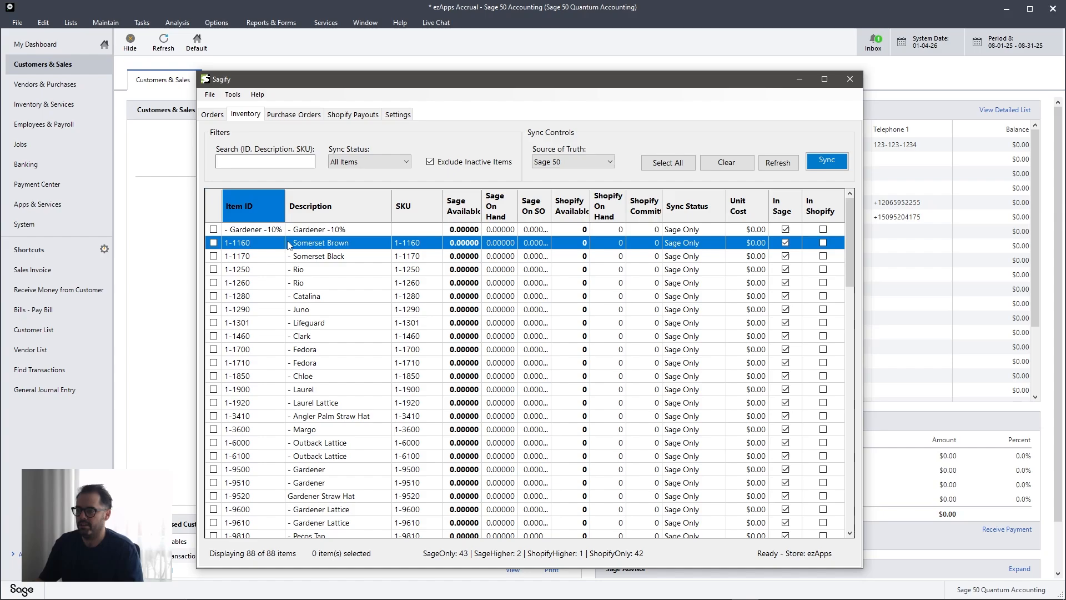
{"action": "left_click", "coordinate": [686, 245]}
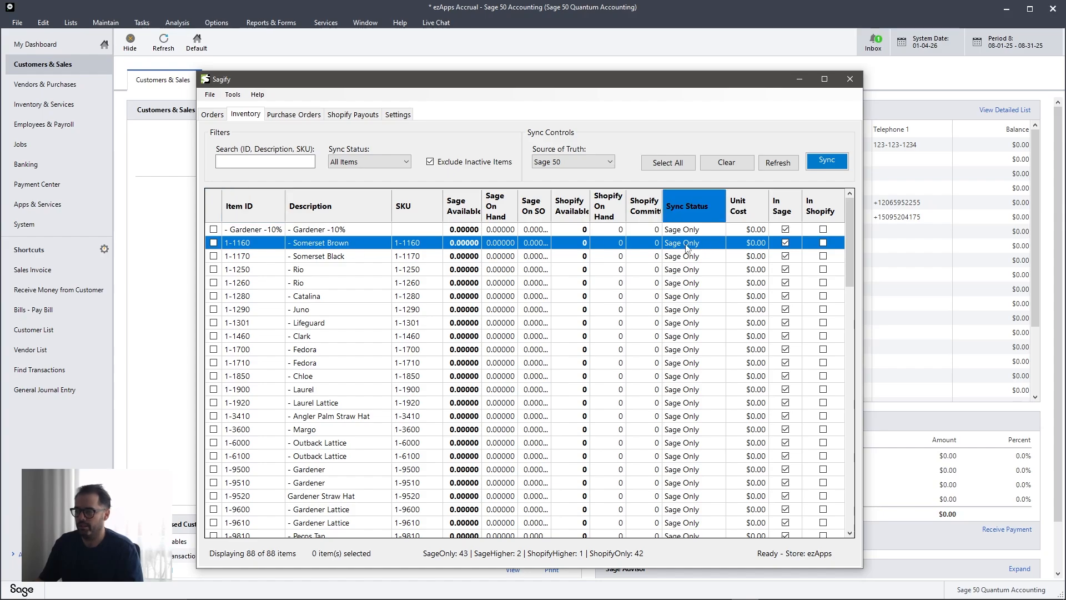
{"action": "left_click", "coordinate": [346, 248]}
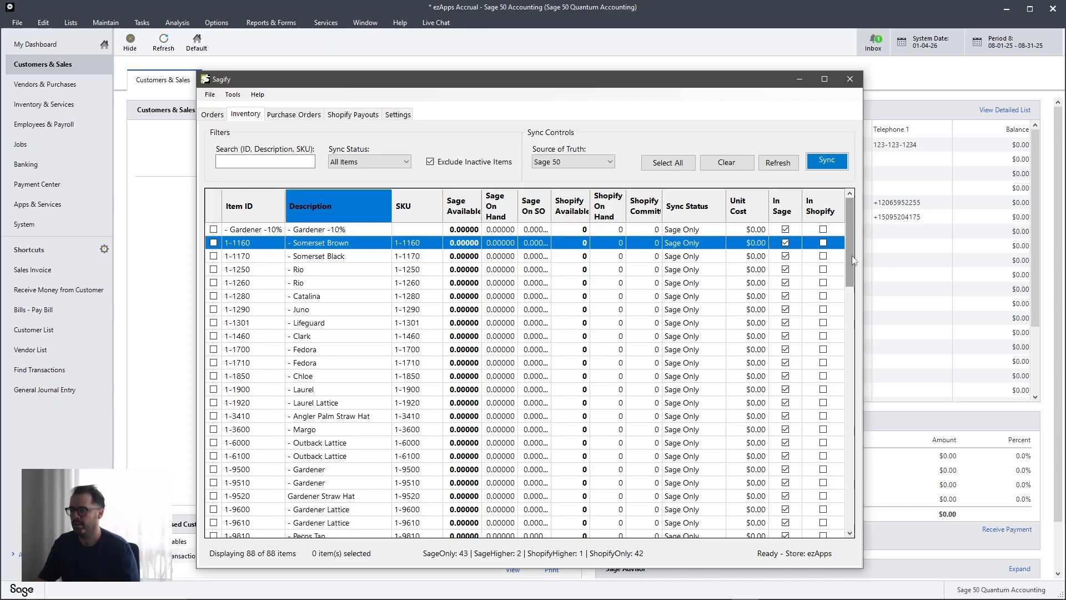
{"action": "left_click_drag", "start_coordinate": [849, 257], "coordinate": [850, 347]}
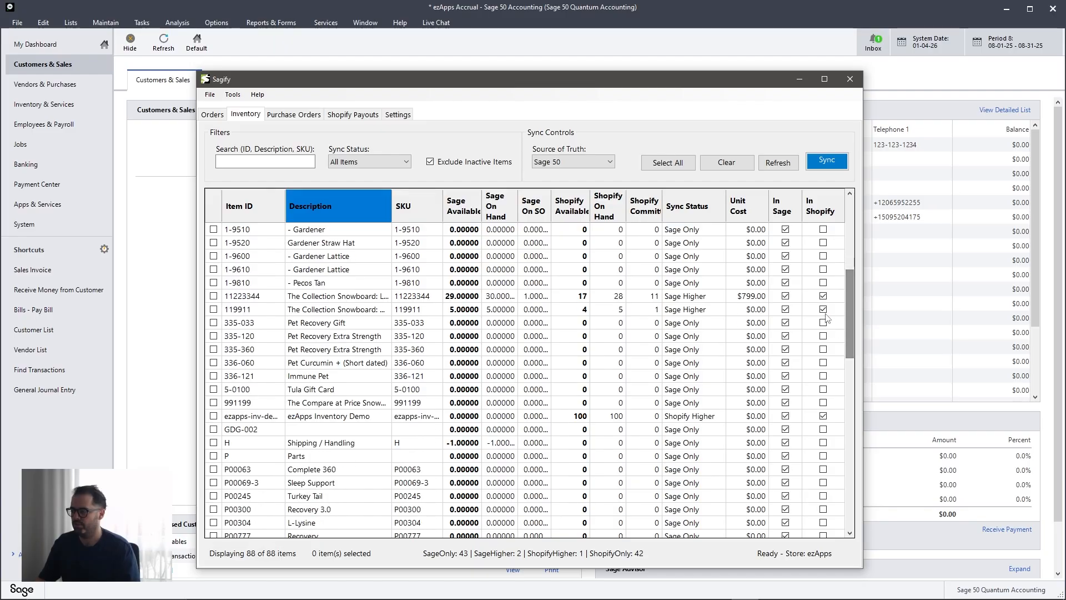
{"action": "left_click", "coordinate": [826, 296]}
{"action": "left_click", "coordinate": [215, 298]}
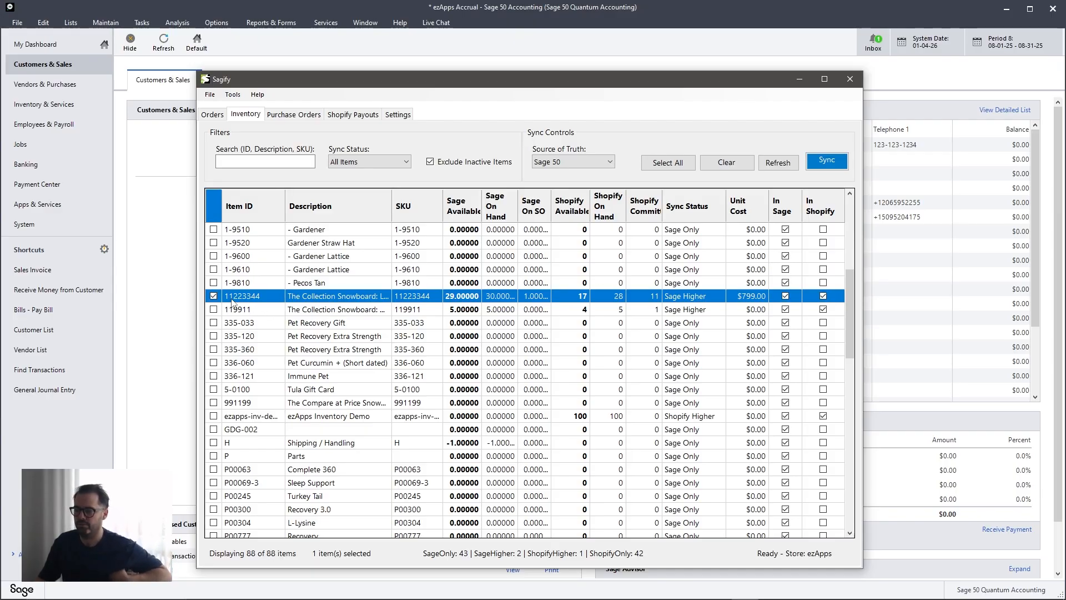
Step: Open Sage 50's Inventory & Services record for item 11223344, showing 30 on hand
{"action": "left_click", "coordinate": [1046, 171]}
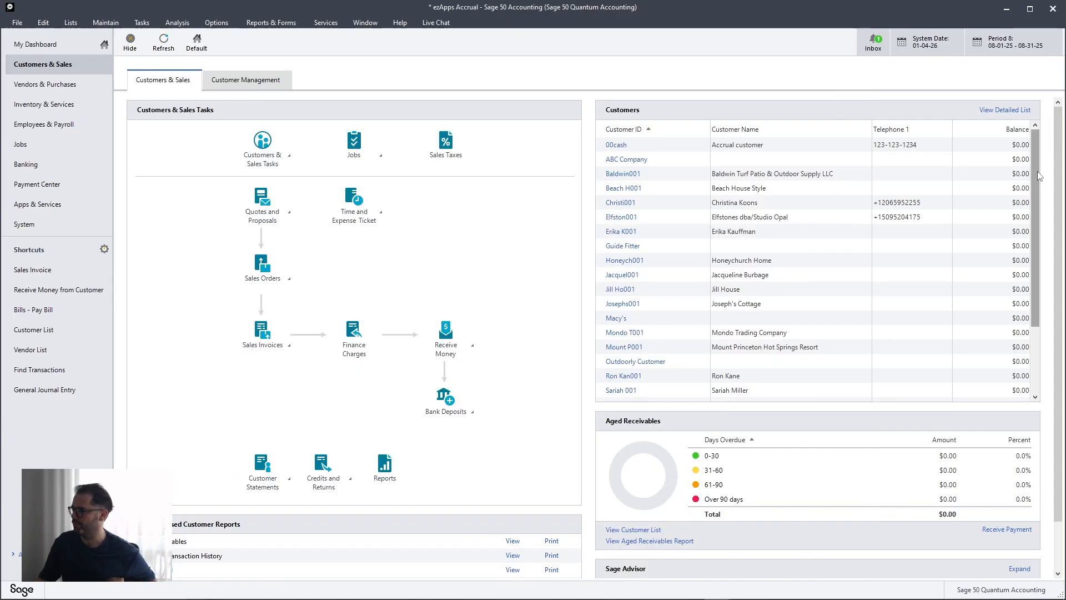
{"action": "left_click", "coordinate": [47, 104]}
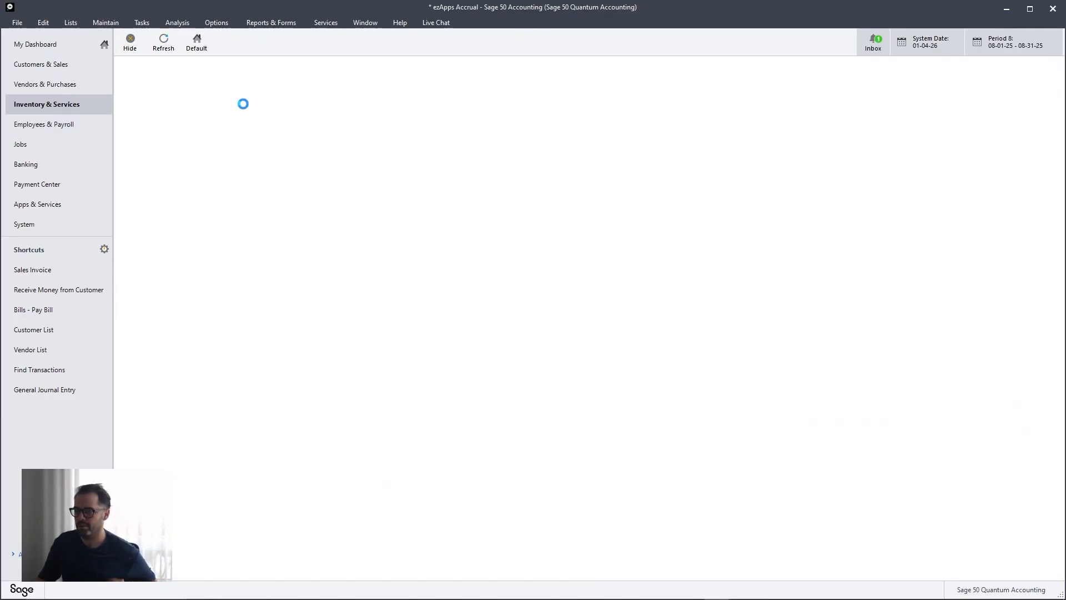
{"action": "scroll", "coordinate": [644, 227], "scroll_direction": "down", "scroll_amount": 1}
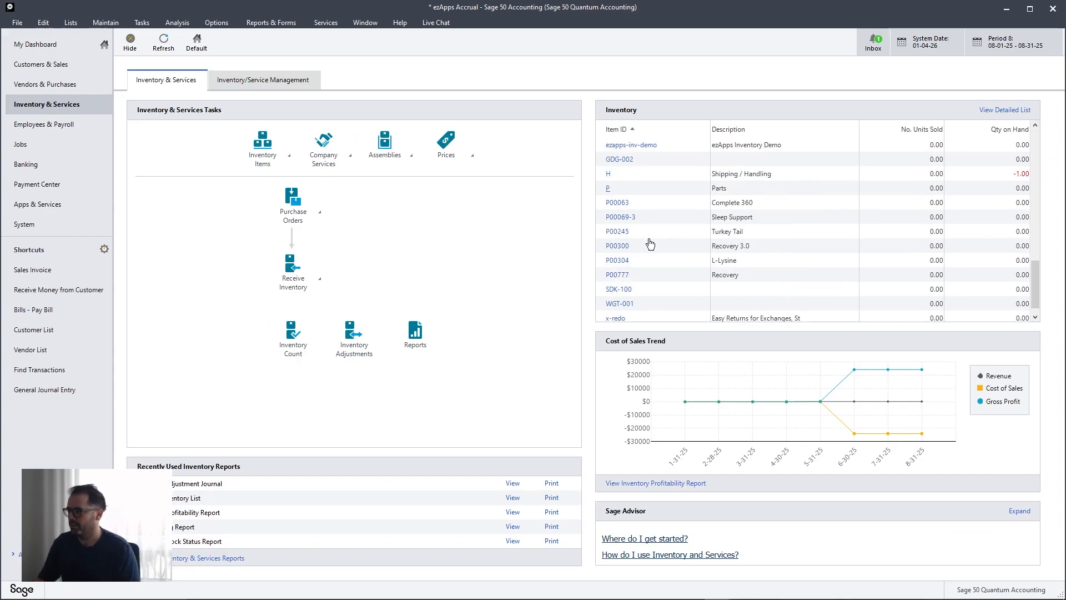
{"action": "scroll", "coordinate": [645, 228], "scroll_direction": "up", "scroll_amount": 8}
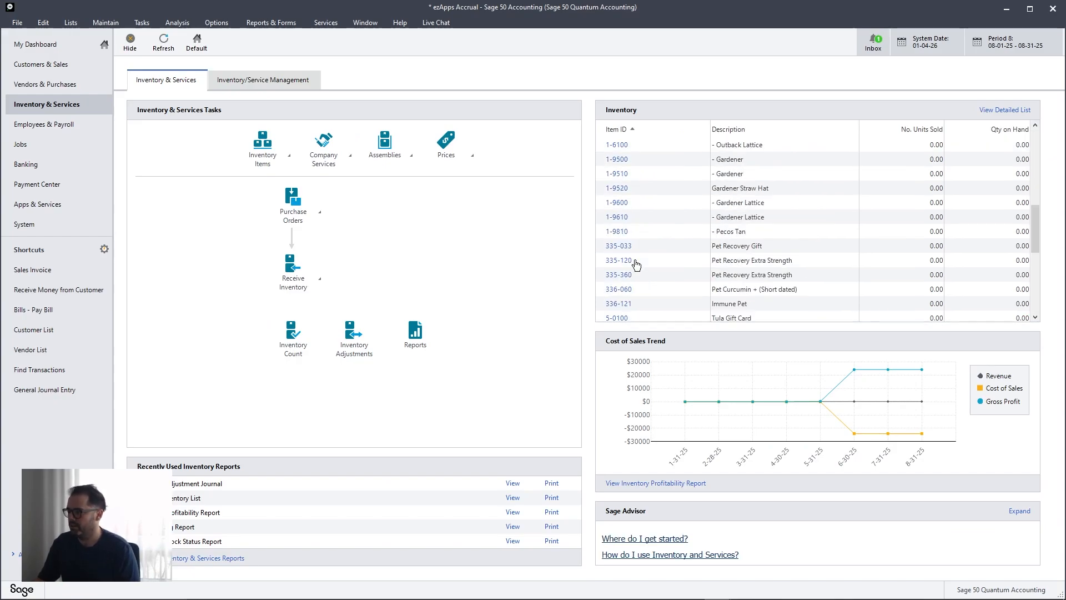
{"action": "scroll", "coordinate": [642, 236], "scroll_direction": "down", "scroll_amount": 8}
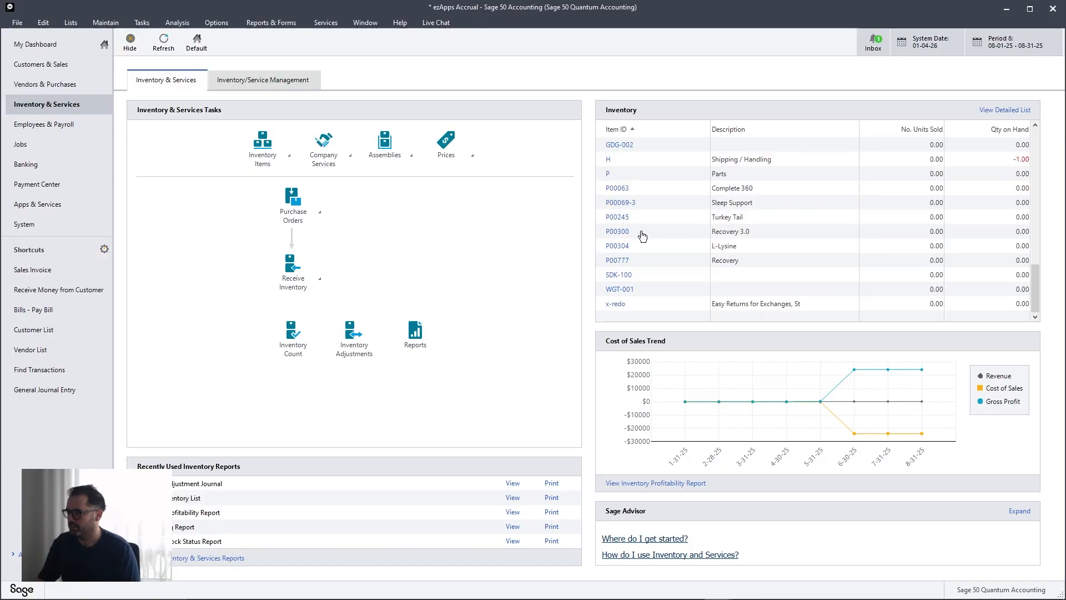
{"action": "scroll", "coordinate": [639, 278], "scroll_direction": "up", "scroll_amount": 9}
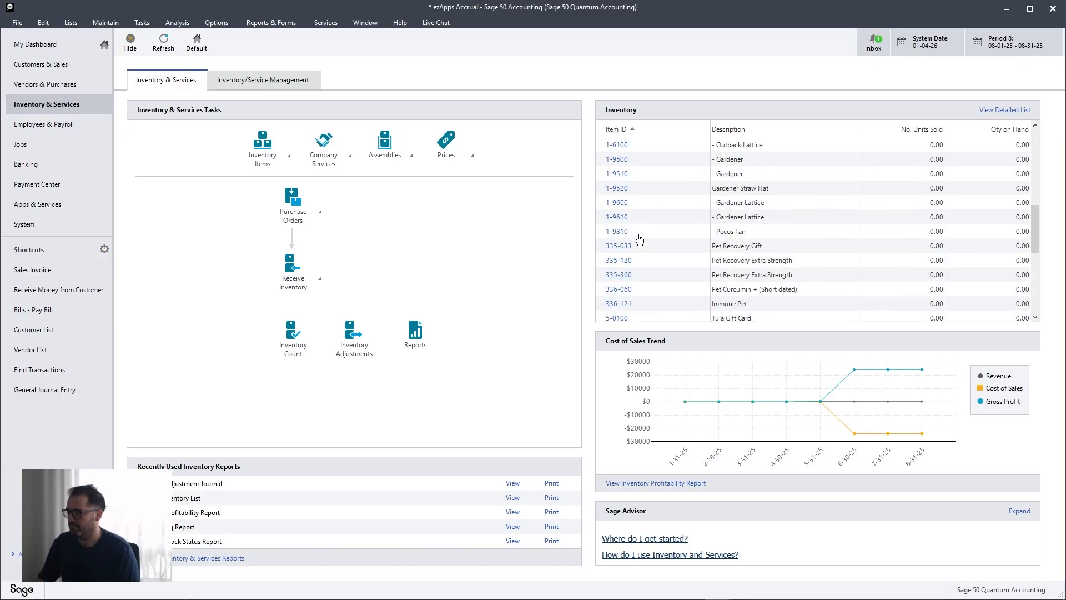
{"action": "scroll", "coordinate": [638, 239], "scroll_direction": "up", "scroll_amount": 3}
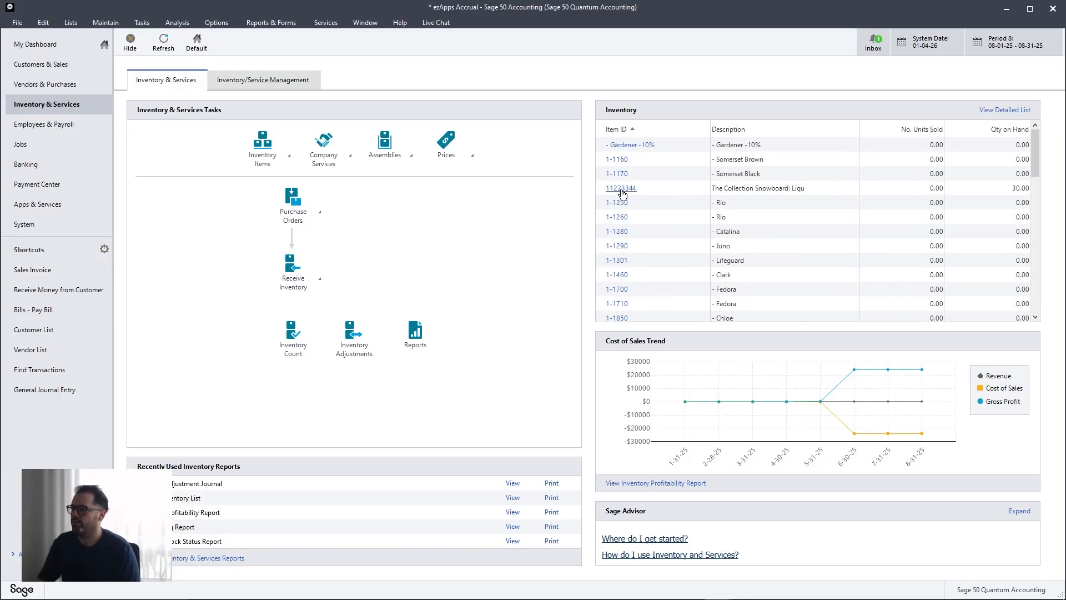
{"action": "left_click", "coordinate": [631, 194]}
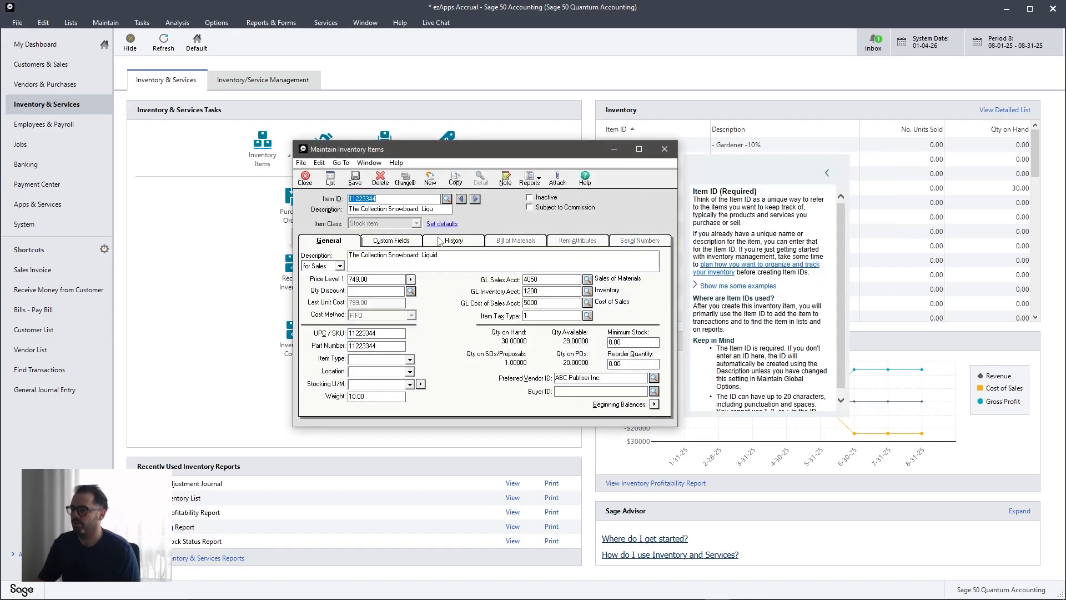
Step: Load the ez-apps-dev Shopify store admin and show the full product list
{"action": "mouse_move", "coordinate": [532, 594]}
{"action": "left_click", "coordinate": [255, 589]}
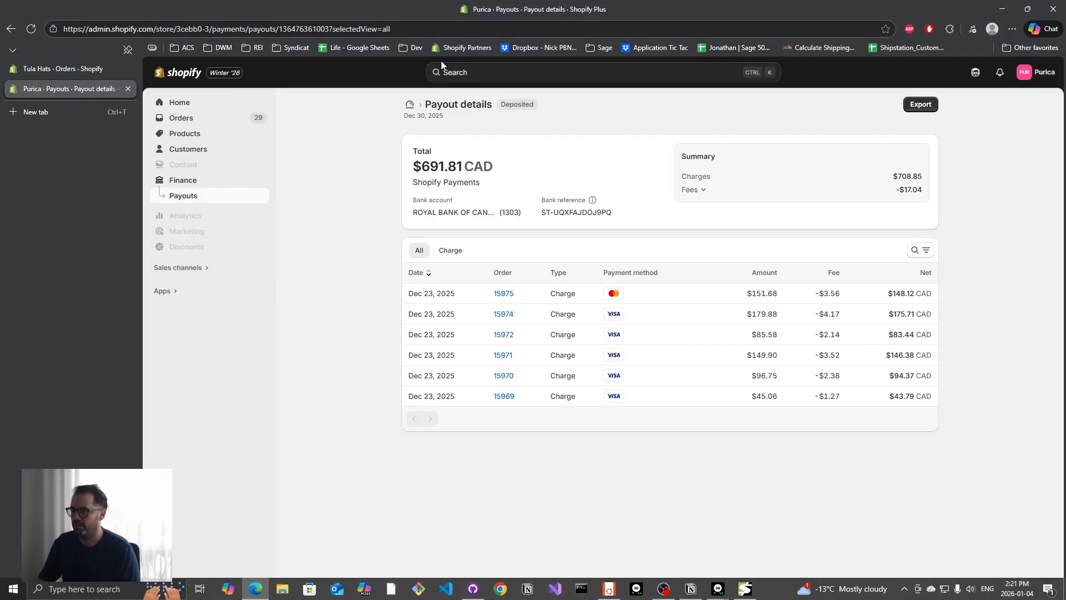
{"action": "left_click", "coordinate": [455, 29]}
{"action": "type", "text": "ez-"}
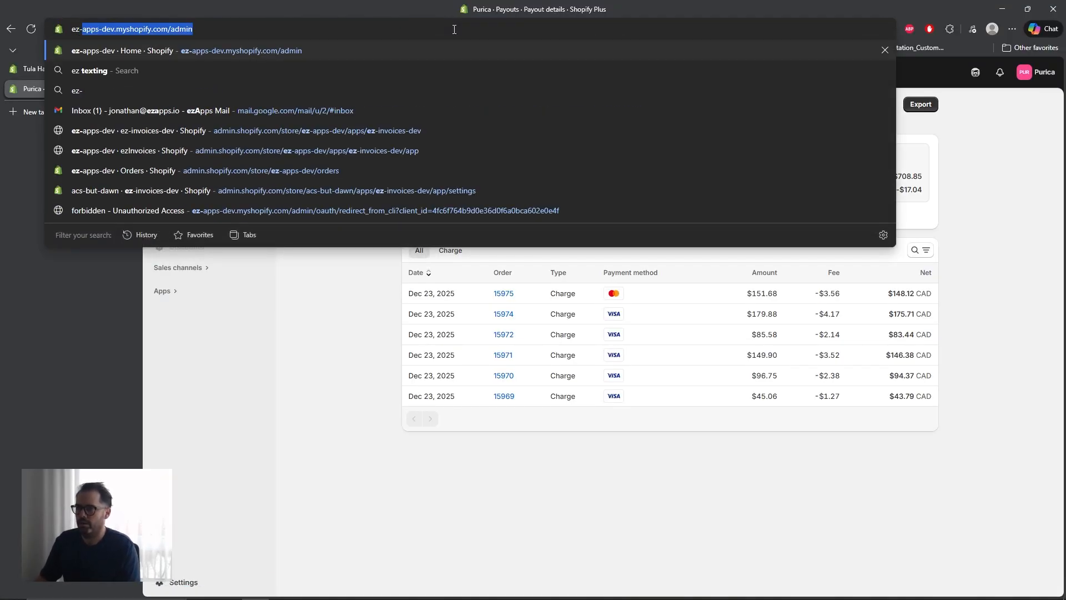
{"action": "key", "text": "Return"}
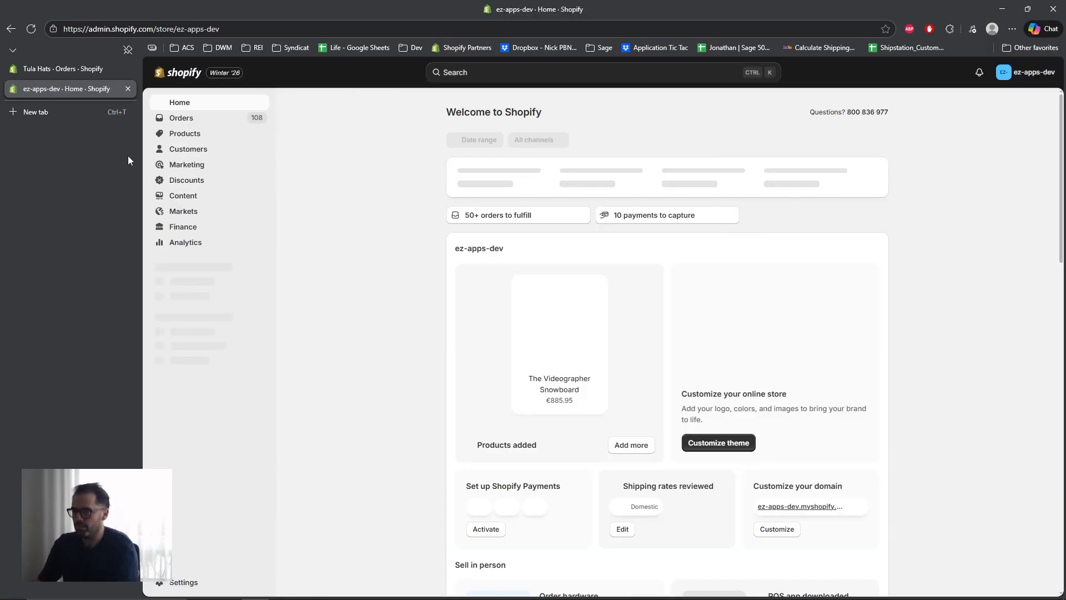
{"action": "left_click", "coordinate": [185, 133]}
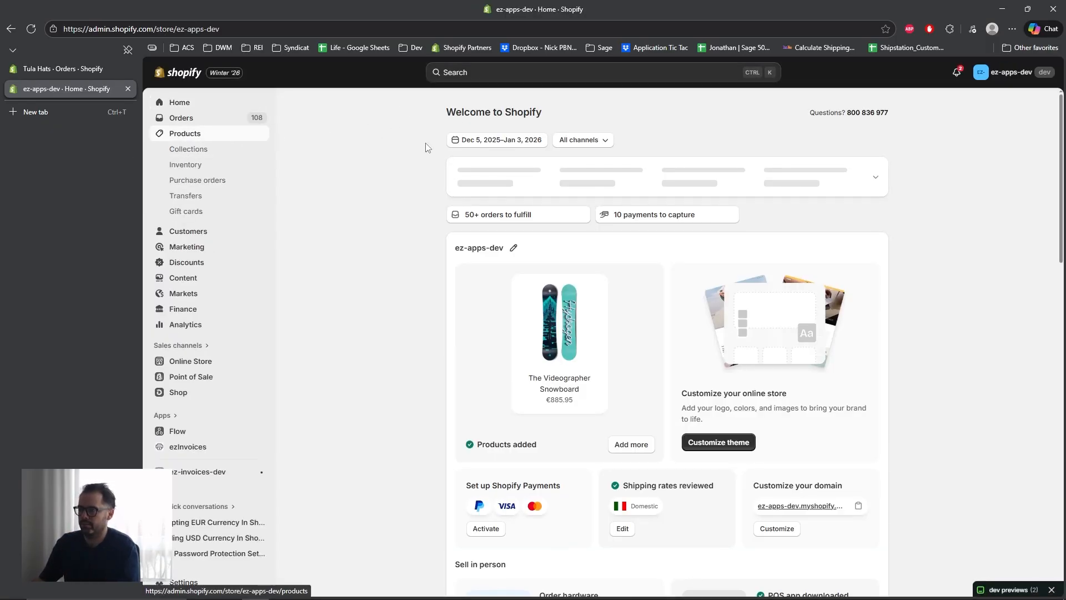
{"action": "left_click", "coordinate": [190, 134]}
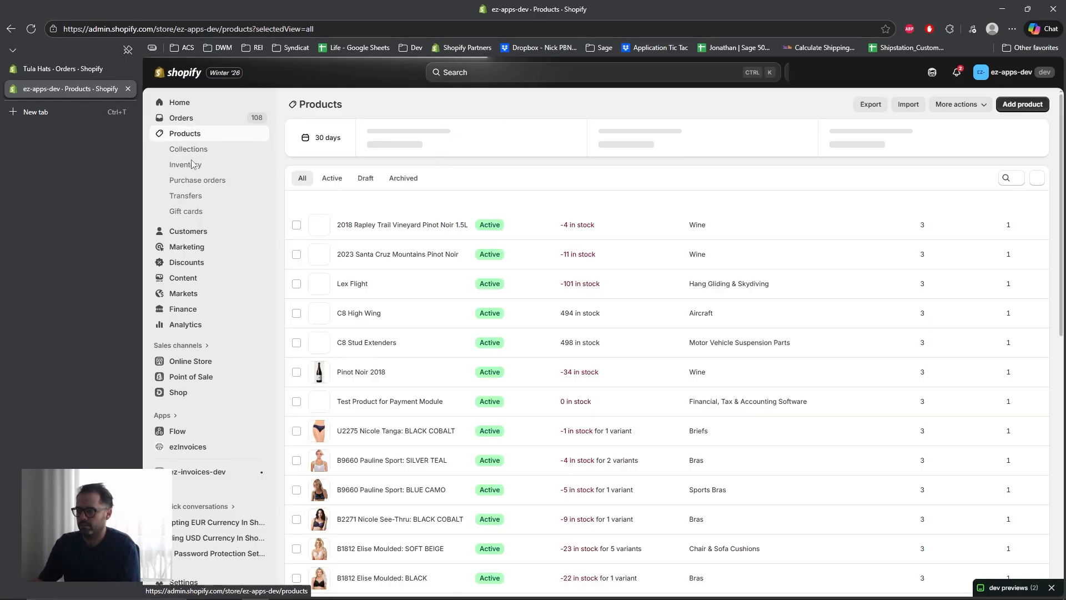
Step: Search products for '11' and check The Collection Snowboard: Liquid shows 17 available
{"action": "left_click", "coordinate": [1006, 178]}
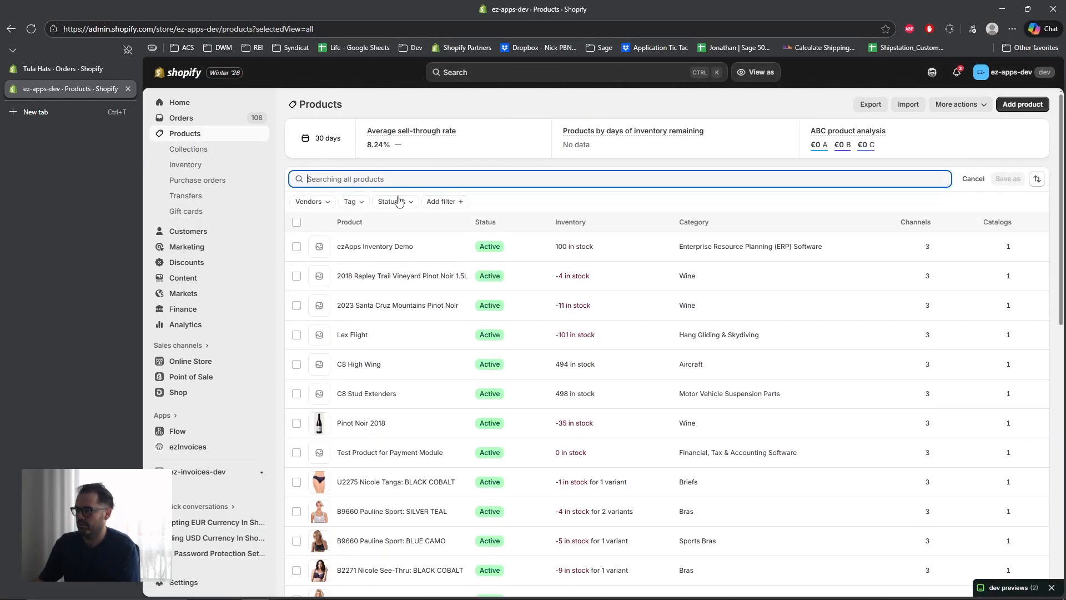
{"action": "type", "text": "11223344"}
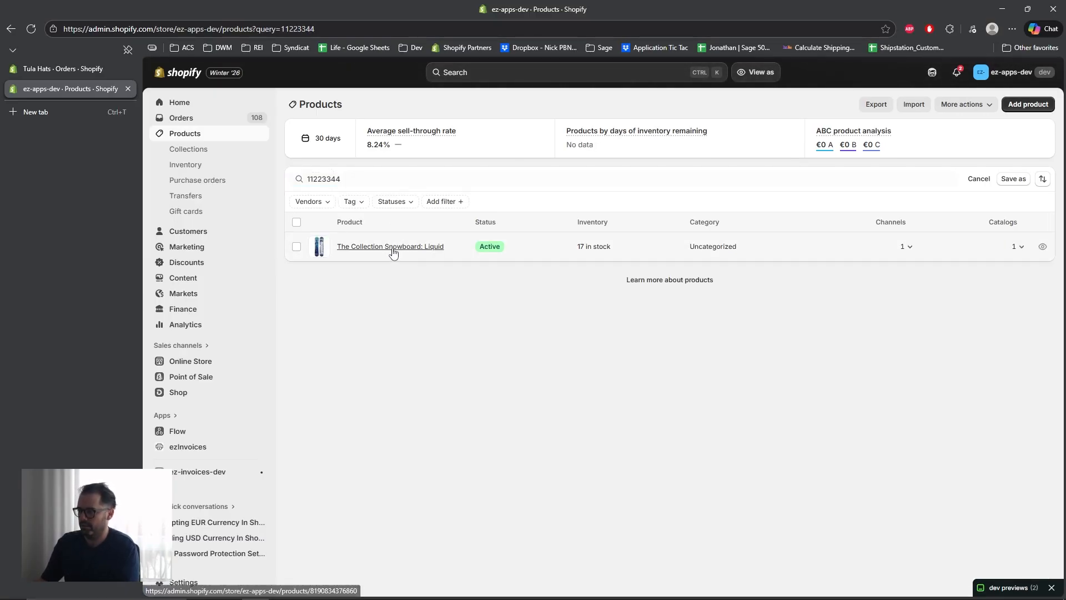
{"action": "left_click", "coordinate": [393, 250]}
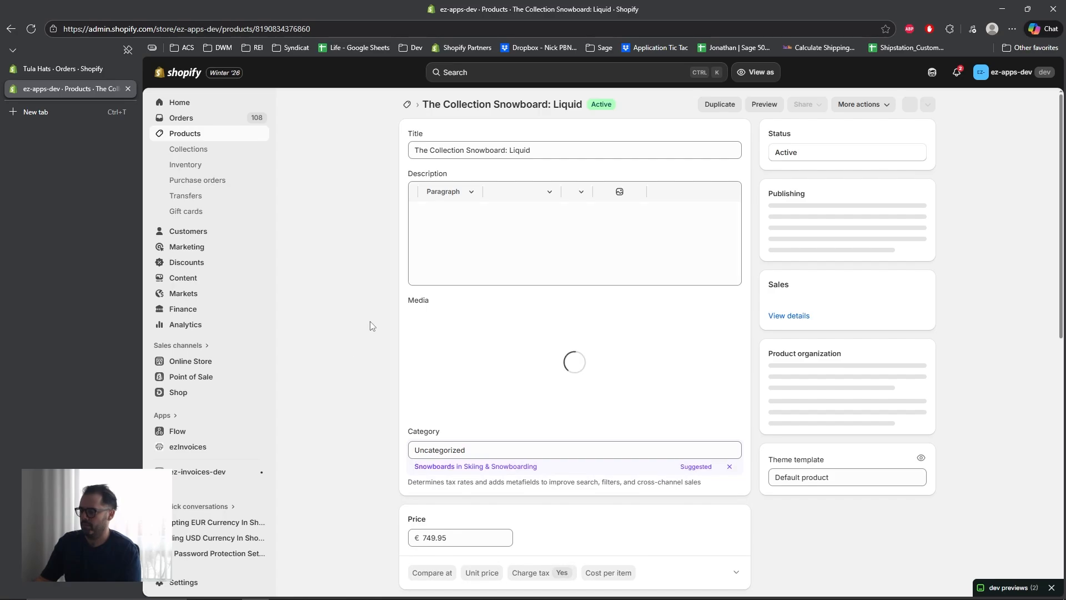
{"action": "scroll", "coordinate": [423, 347], "scroll_direction": "down", "scroll_amount": 2}
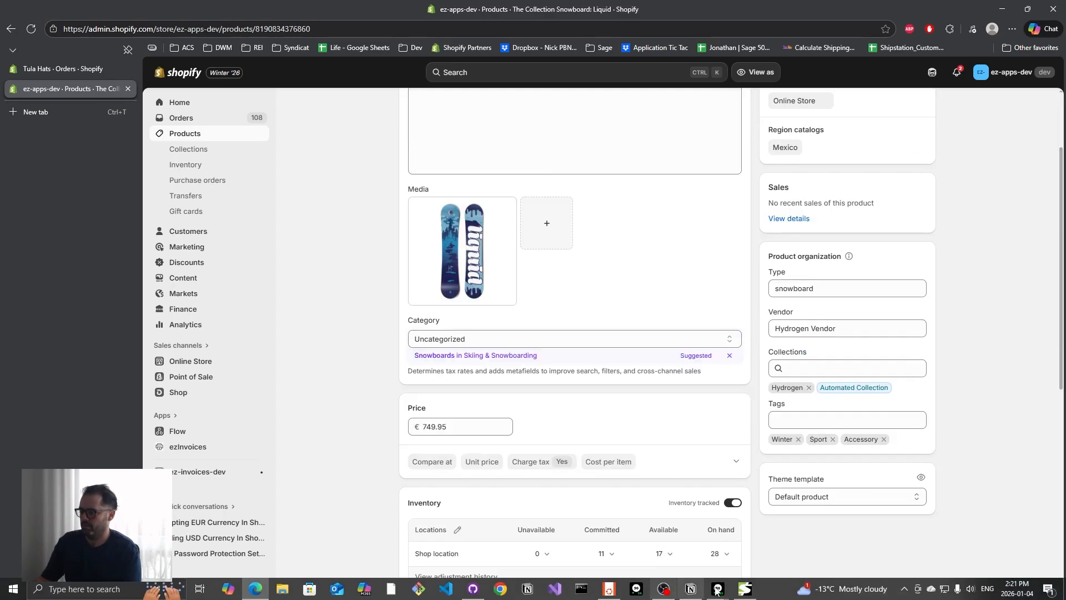
Step: Compare with Sagify's 1-9810 row, then return to the filtered Shopify product list
{"action": "left_click", "coordinate": [744, 592]}
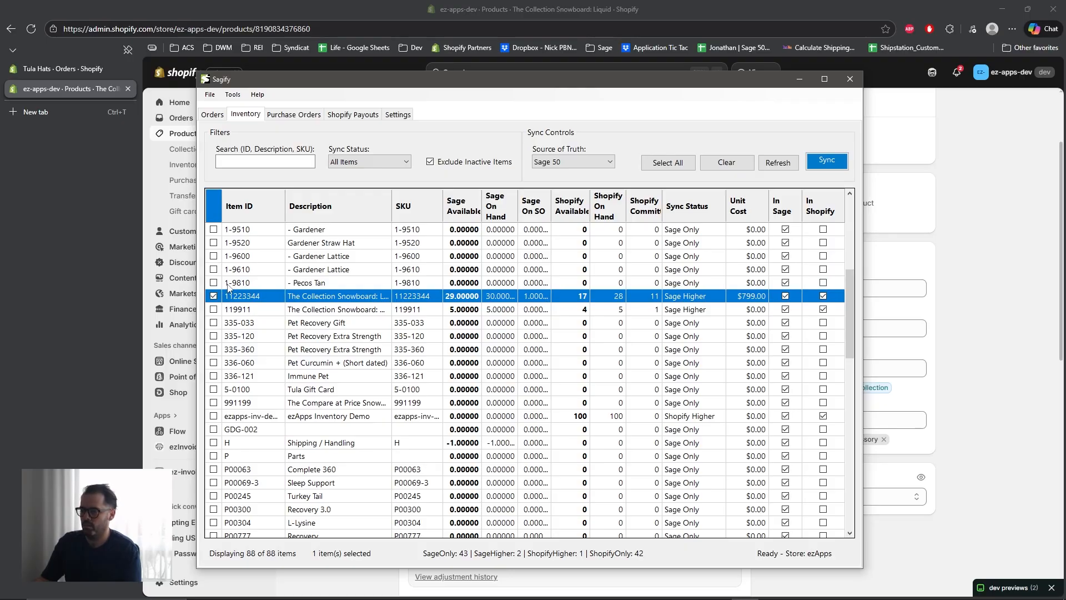
{"action": "left_click", "coordinate": [673, 286]}
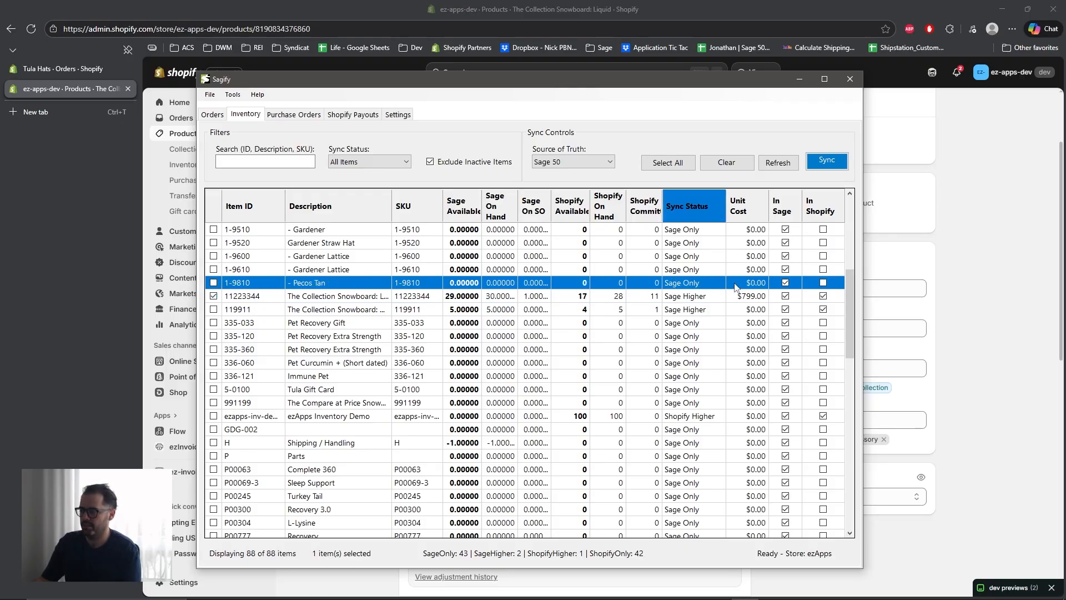
{"action": "left_click", "coordinate": [908, 272]}
{"action": "scroll", "coordinate": [555, 250], "scroll_direction": "up", "scroll_amount": 2}
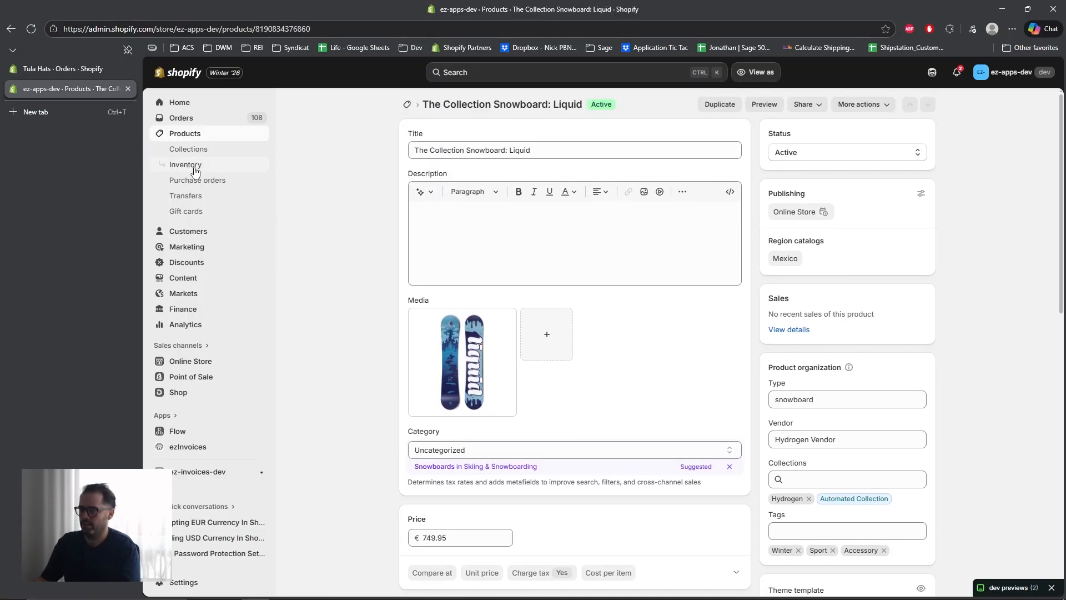
{"action": "left_click", "coordinate": [11, 29]}
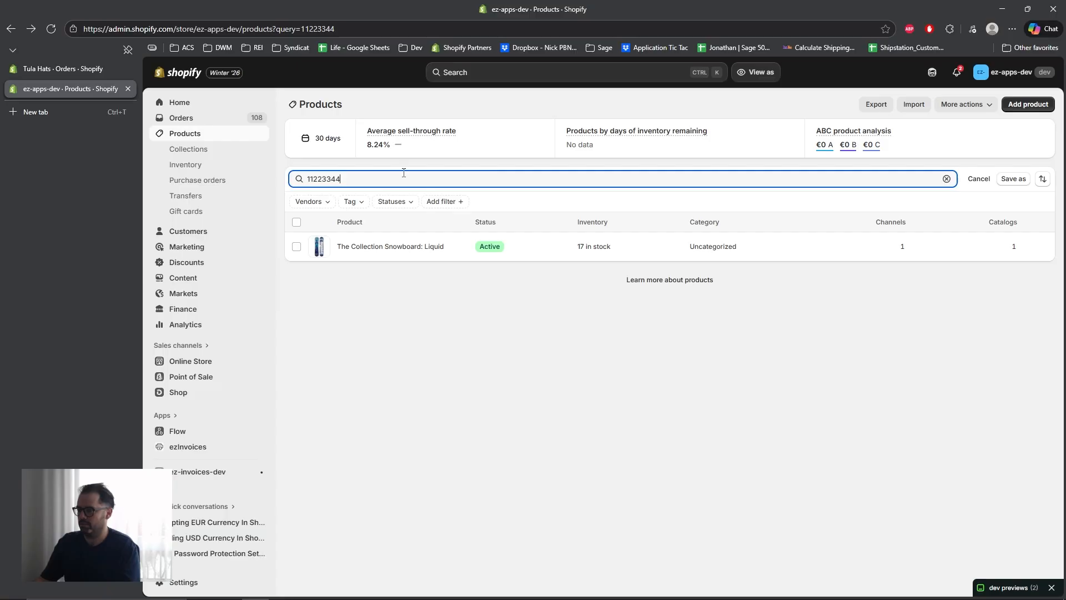
Step: Search Shopify for 1-9180, find no products, clear the search, and return to Sagify's list
{"action": "key", "text": "ctrl+a"}
{"action": "type", "text": "1-9"}
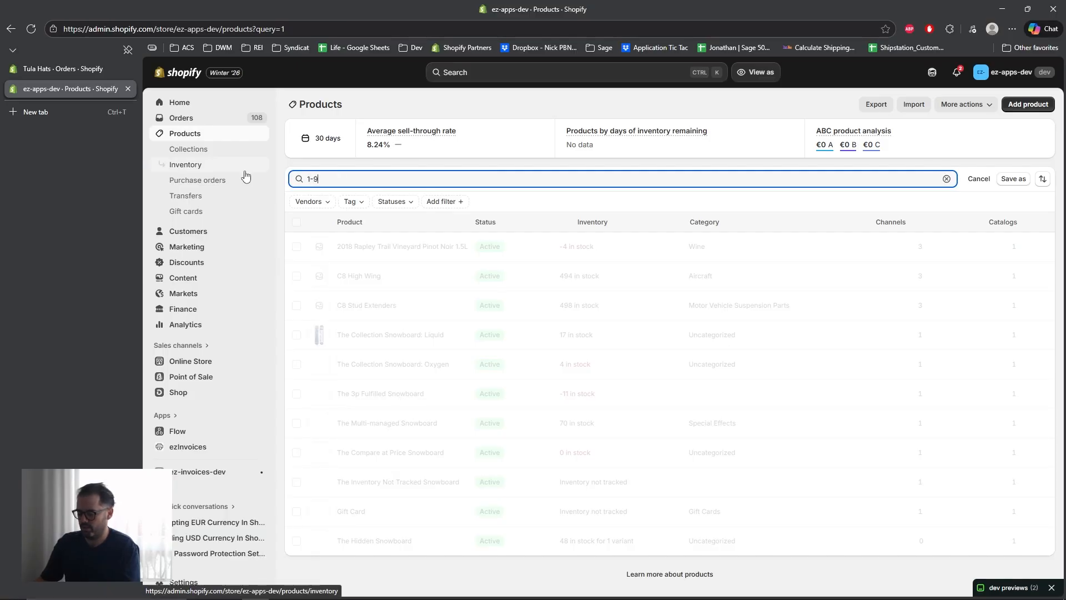
{"action": "type", "text": "180"}
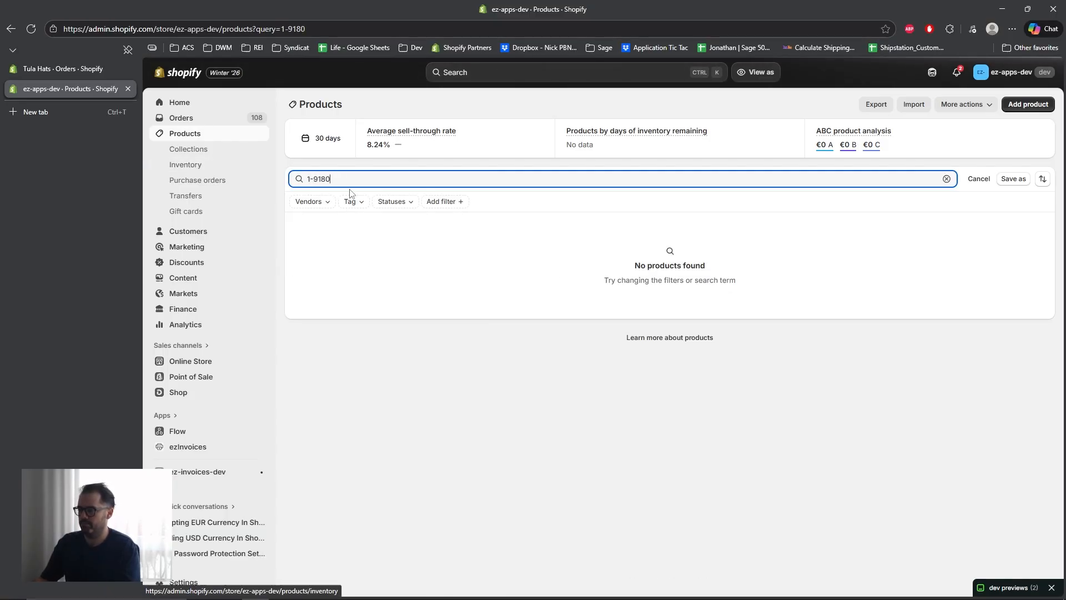
{"action": "left_click", "coordinate": [748, 593]}
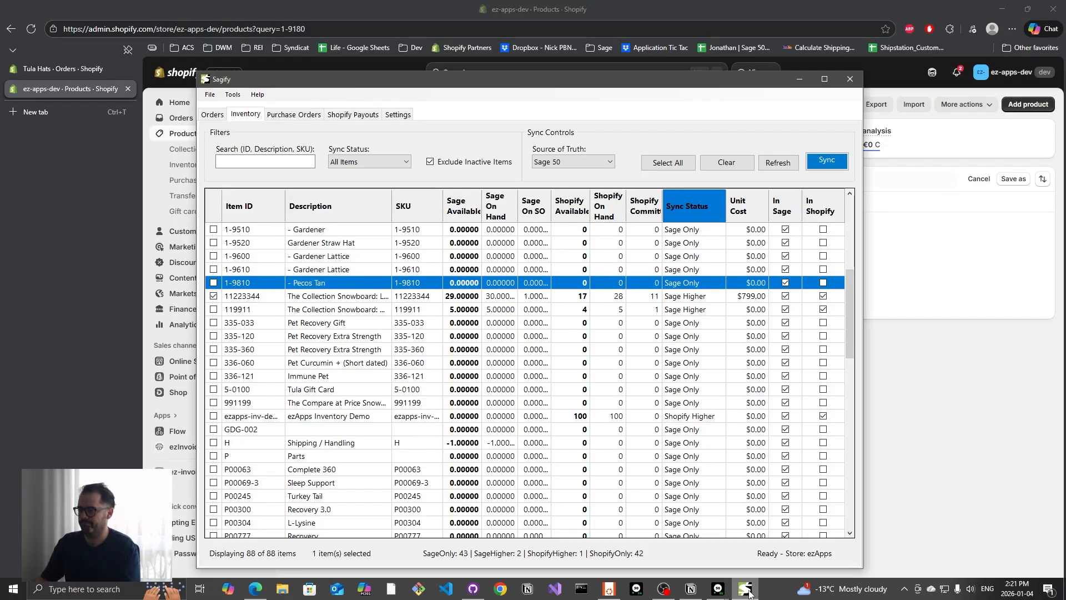
{"action": "left_click", "coordinate": [748, 592]}
{"action": "left_click_drag", "start_coordinate": [333, 179], "coordinate": [310, 175]}
{"action": "key", "text": "BackSpace"}
{"action": "key", "text": "BackSpace"}
{"action": "key", "text": "BackSpace"}
{"action": "key", "text": "BackSpace"}
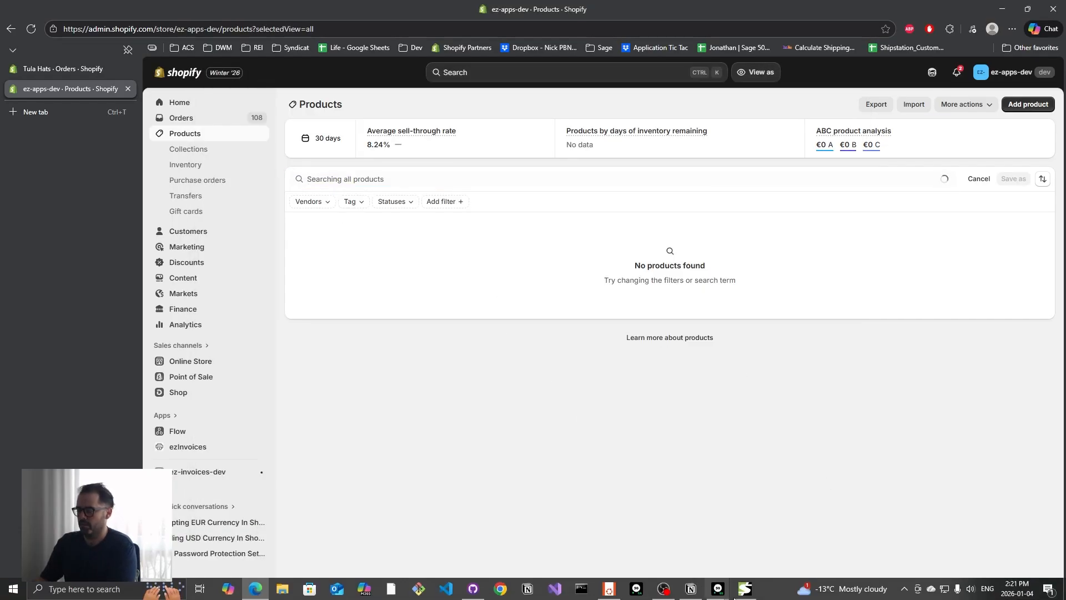
{"action": "left_click", "coordinate": [744, 589]}
{"action": "left_click_drag", "start_coordinate": [848, 298], "coordinate": [856, 434]}
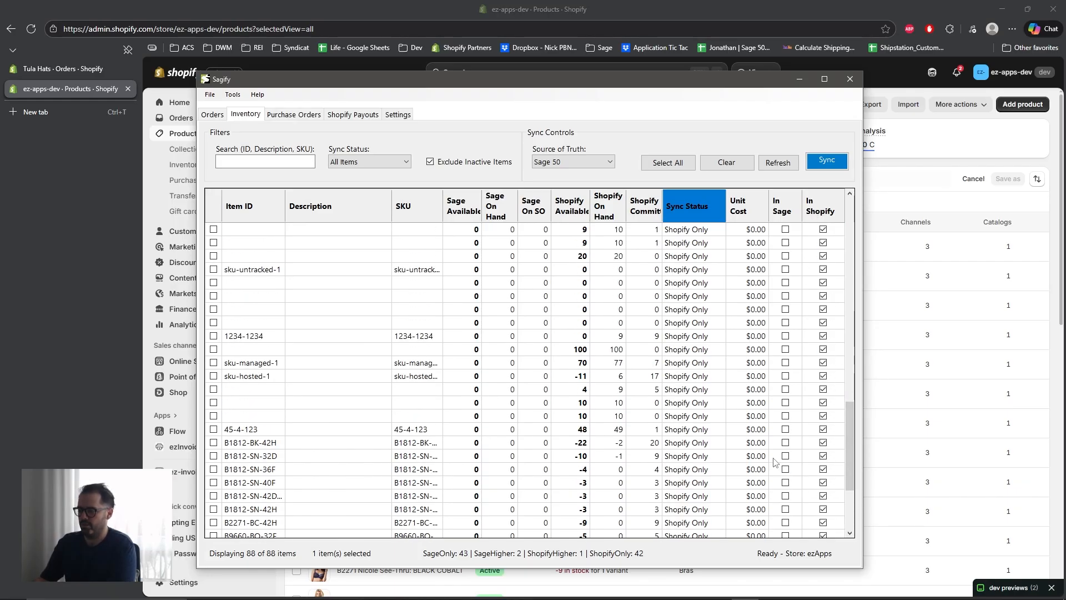
{"action": "scroll", "coordinate": [776, 462], "scroll_direction": "down", "scroll_amount": 4}
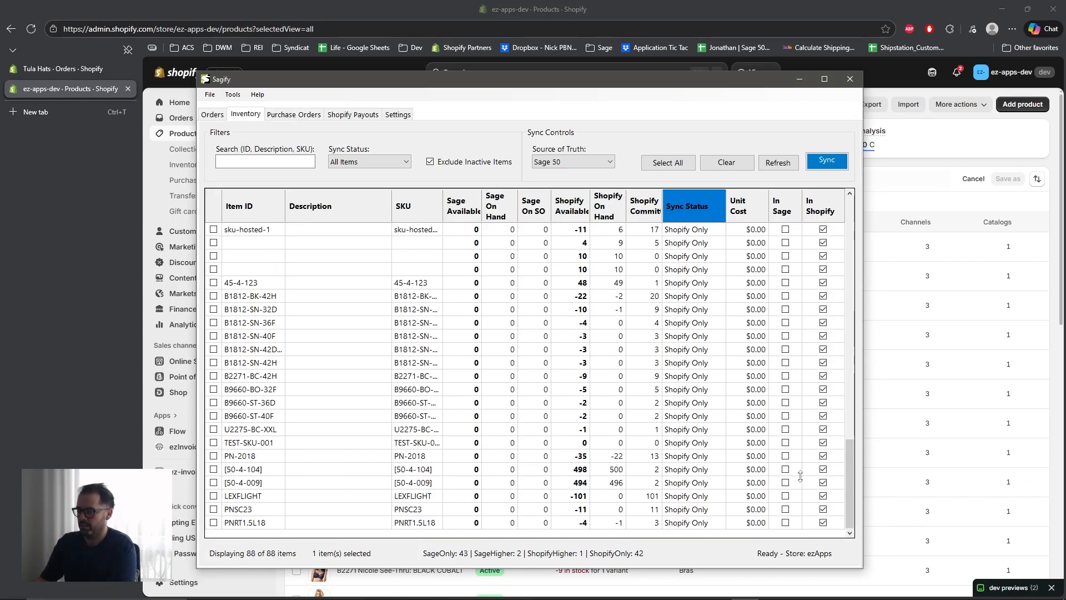
Step: Select row 11223344, widen Sage Available, On Hand and On SO columns, keeping Sage 50 as source
{"action": "scroll", "coordinate": [800, 476], "scroll_direction": "up", "scroll_amount": 20}
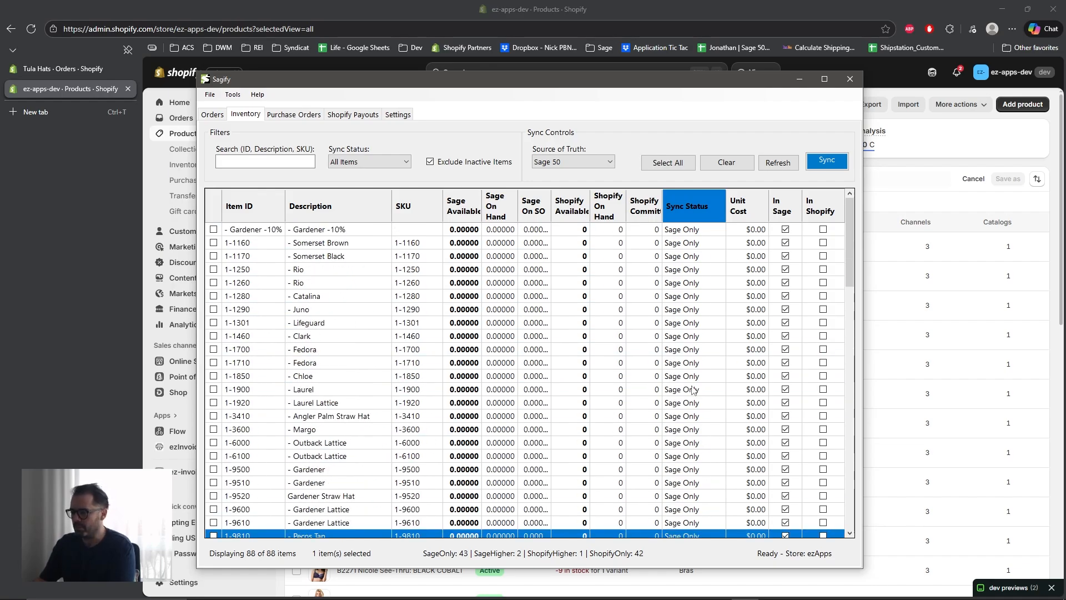
{"action": "scroll", "coordinate": [645, 287], "scroll_direction": "down", "scroll_amount": 3}
{"action": "scroll", "coordinate": [581, 385], "scroll_direction": "down", "scroll_amount": 2}
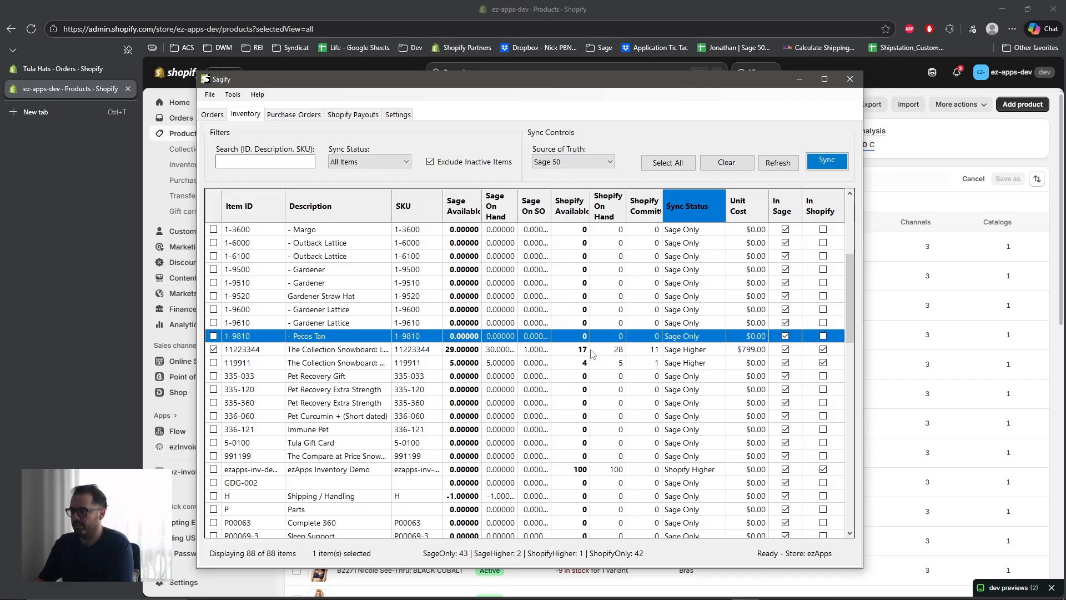
{"action": "left_click", "coordinate": [273, 353]}
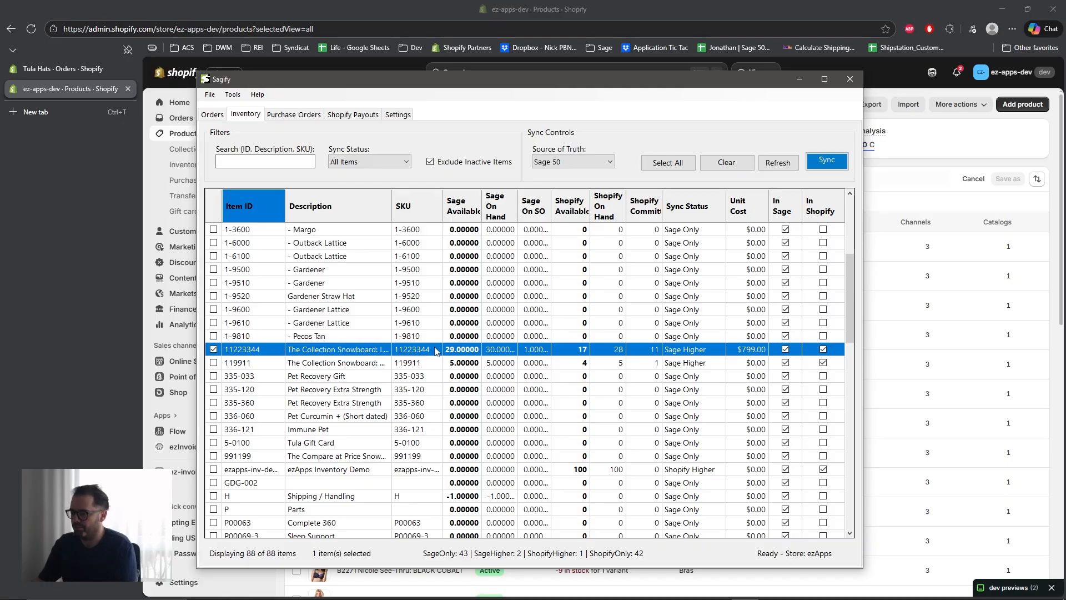
{"action": "double_click", "coordinate": [479, 198]}
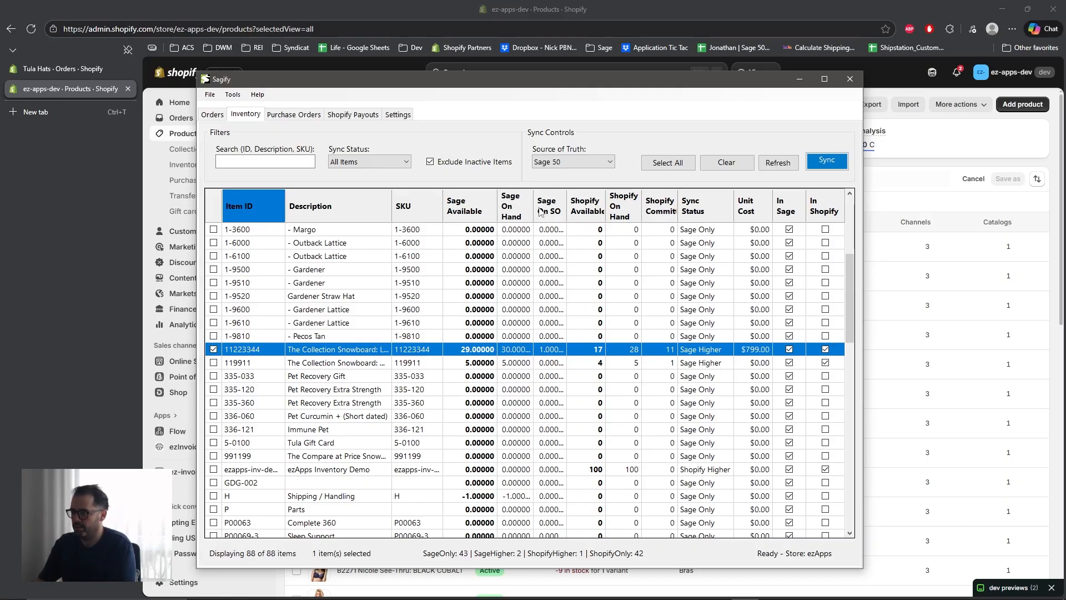
{"action": "left_click_drag", "start_coordinate": [533, 202], "coordinate": [577, 205]}
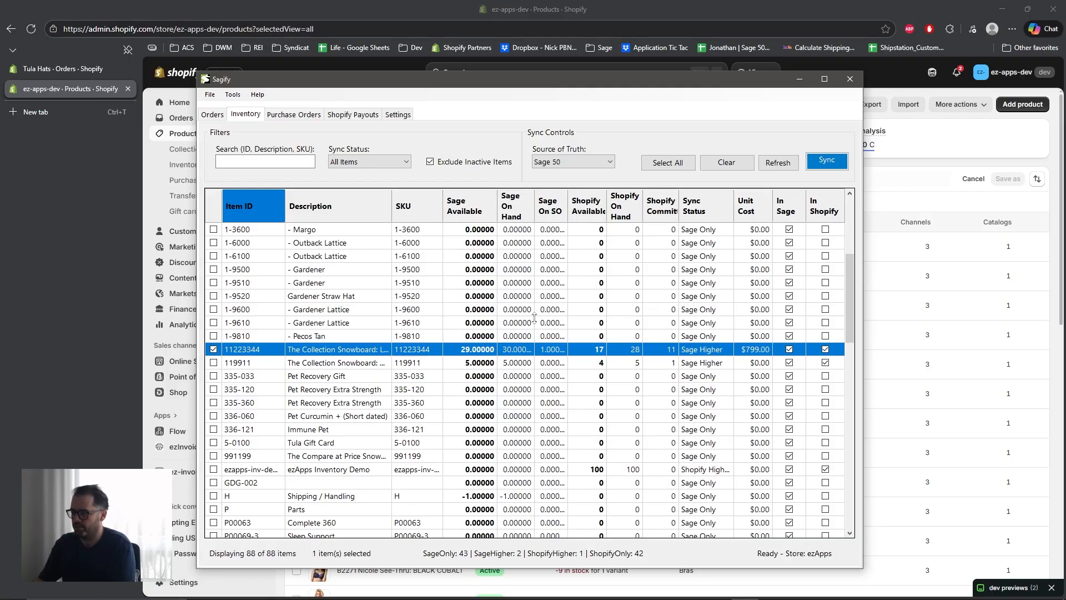
{"action": "double_click", "coordinate": [567, 206]}
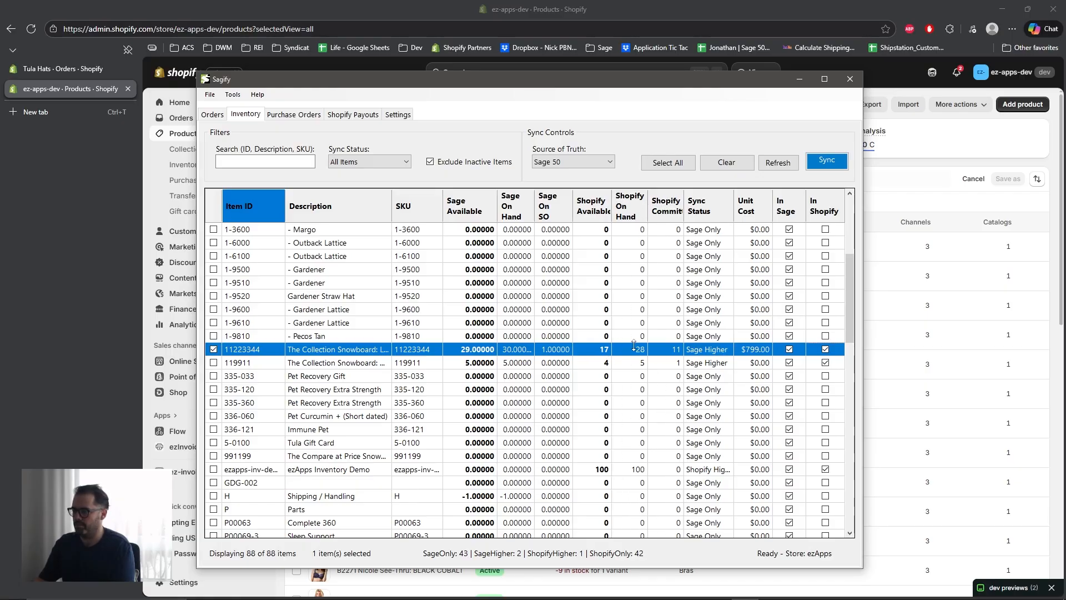
{"action": "left_click", "coordinate": [677, 351]}
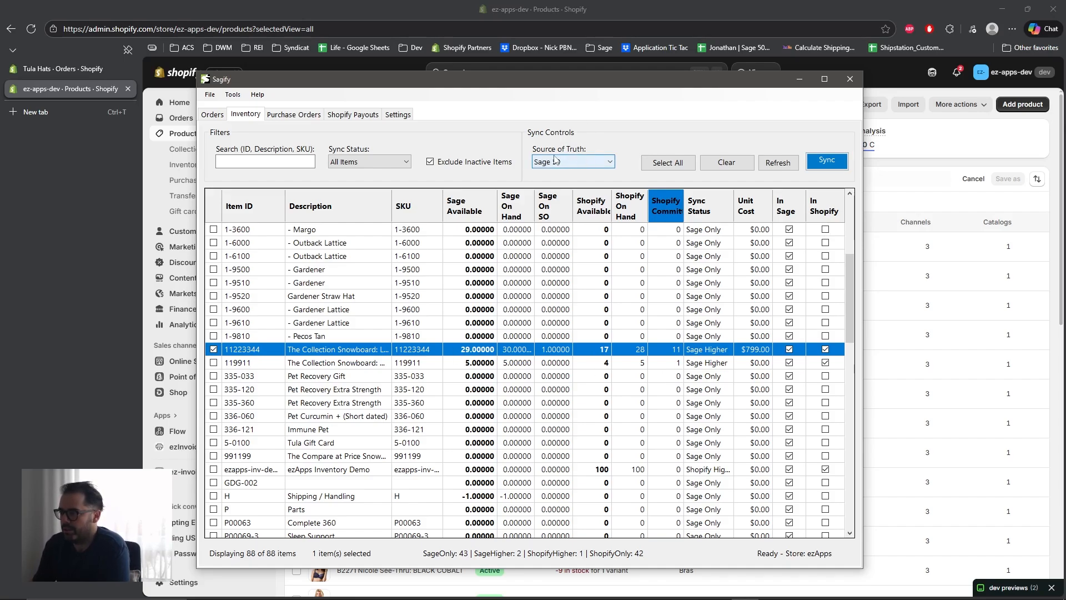
{"action": "left_click", "coordinate": [608, 161]}
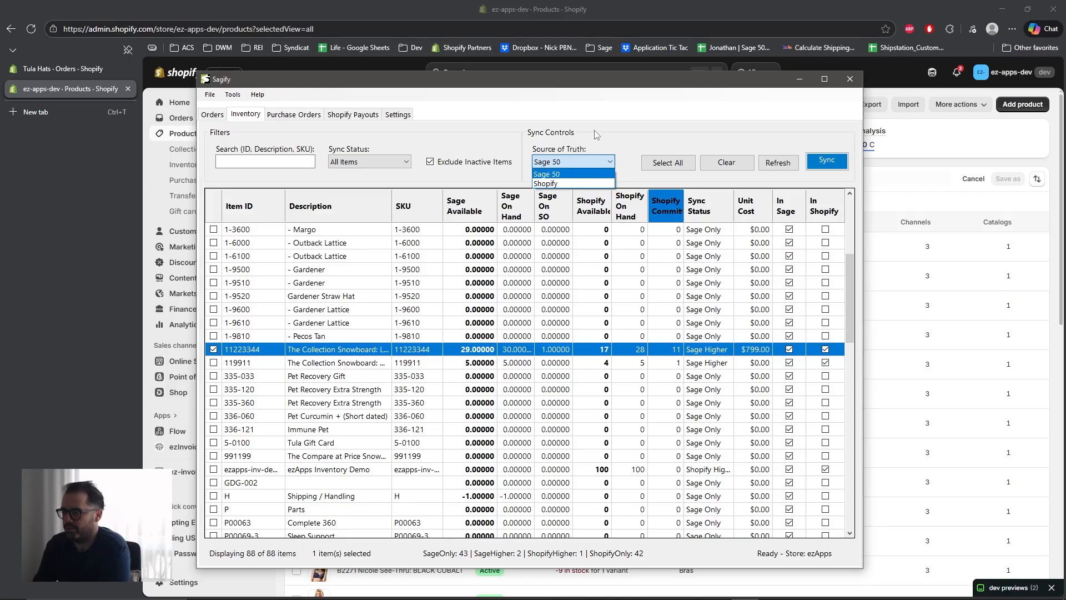
{"action": "left_click", "coordinate": [597, 155]}
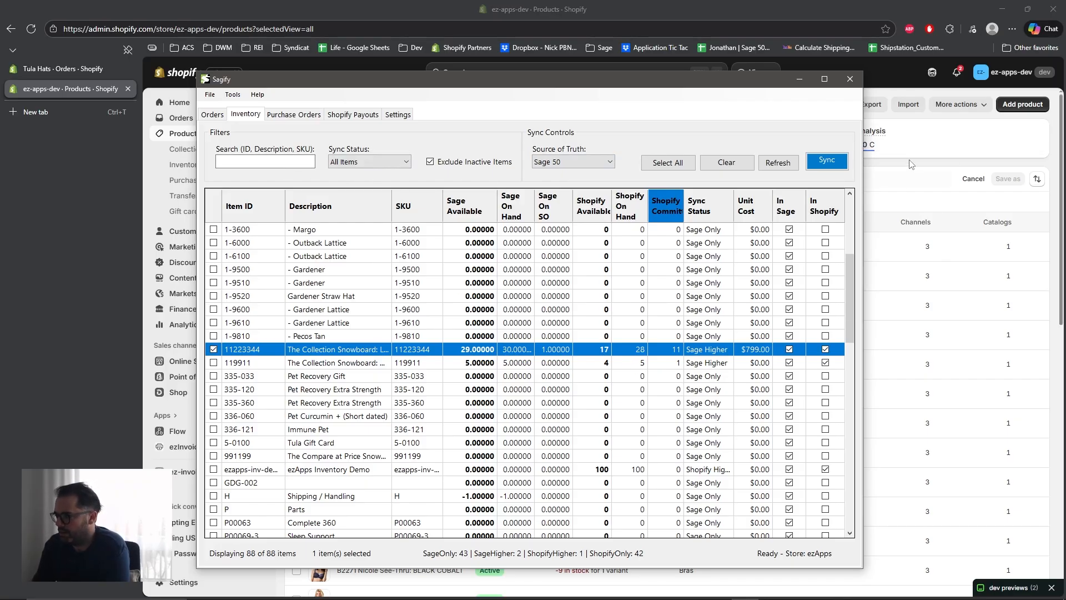
Step: Open the ezApps Inventory Demo product and confirm 100 available at My Custom Location
{"action": "left_click", "coordinate": [898, 185]}
{"action": "left_click", "coordinate": [473, 73]}
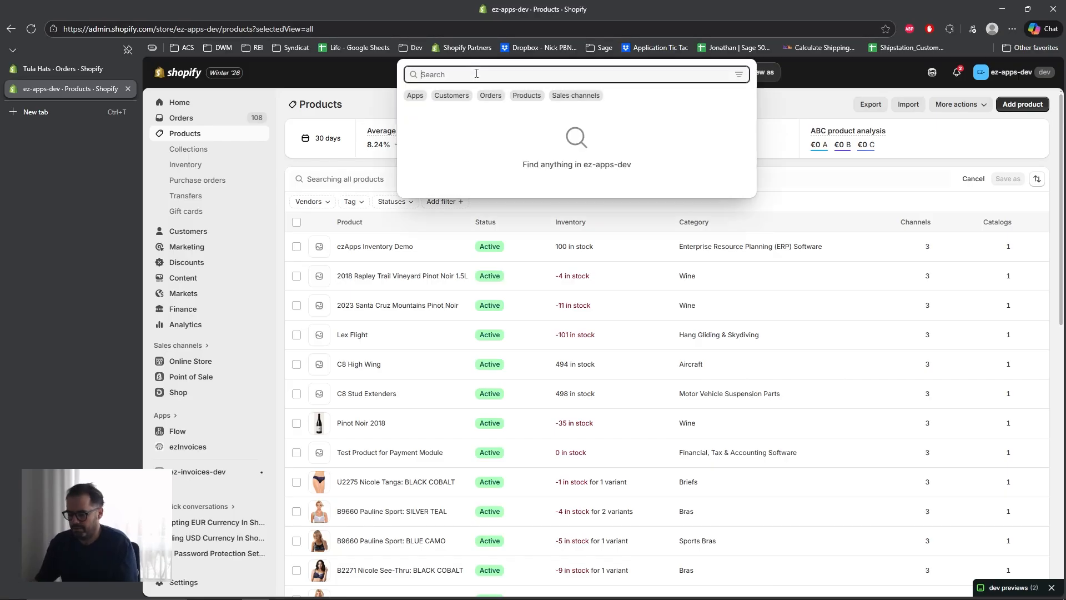
{"action": "type", "text": "ez-"}
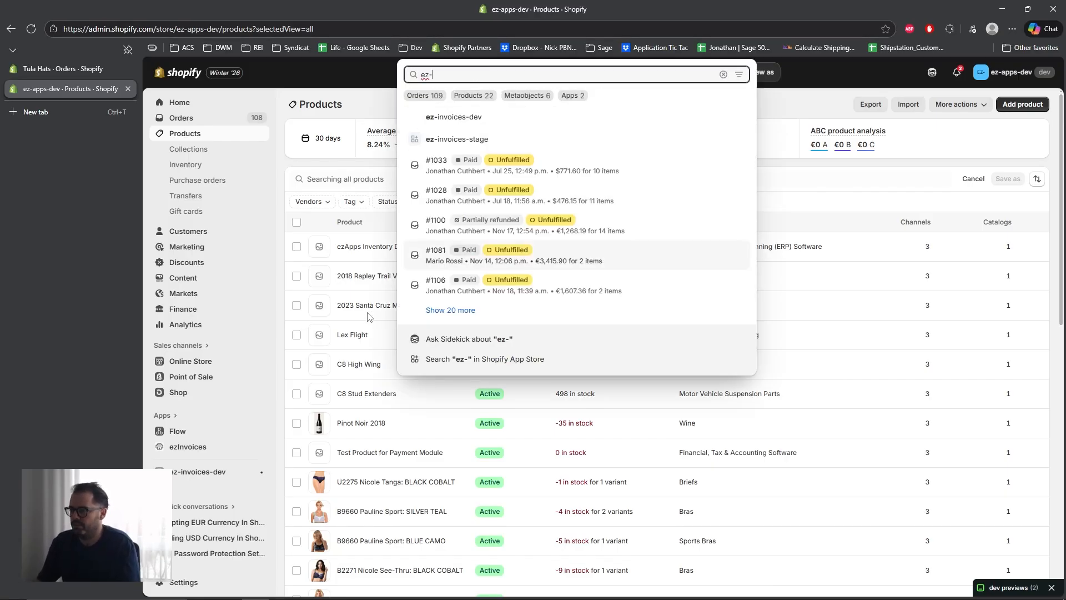
{"action": "left_click", "coordinate": [842, 172]}
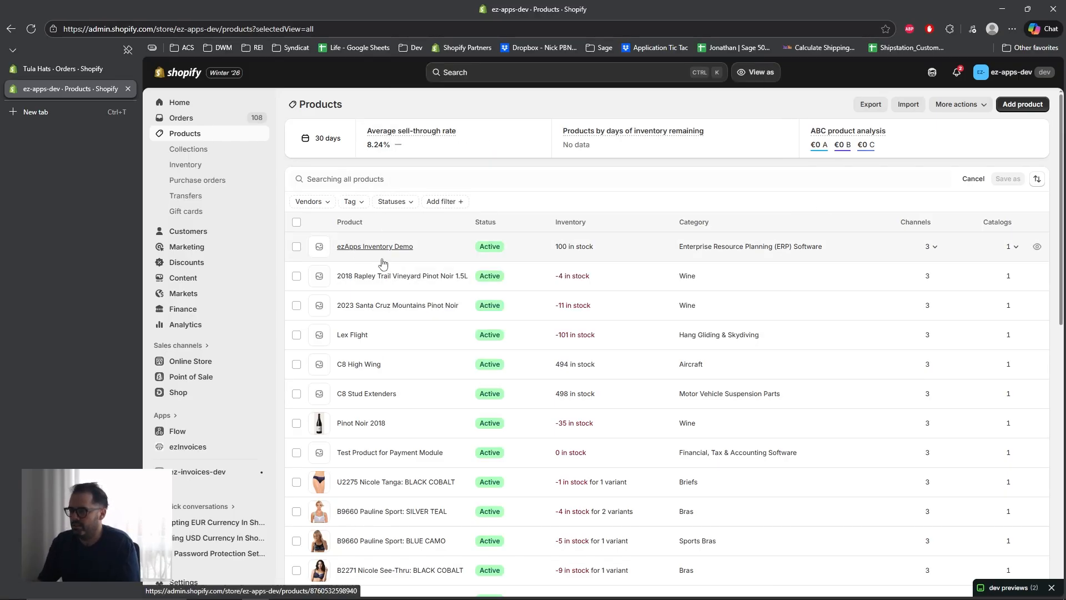
{"action": "left_click", "coordinate": [351, 248]}
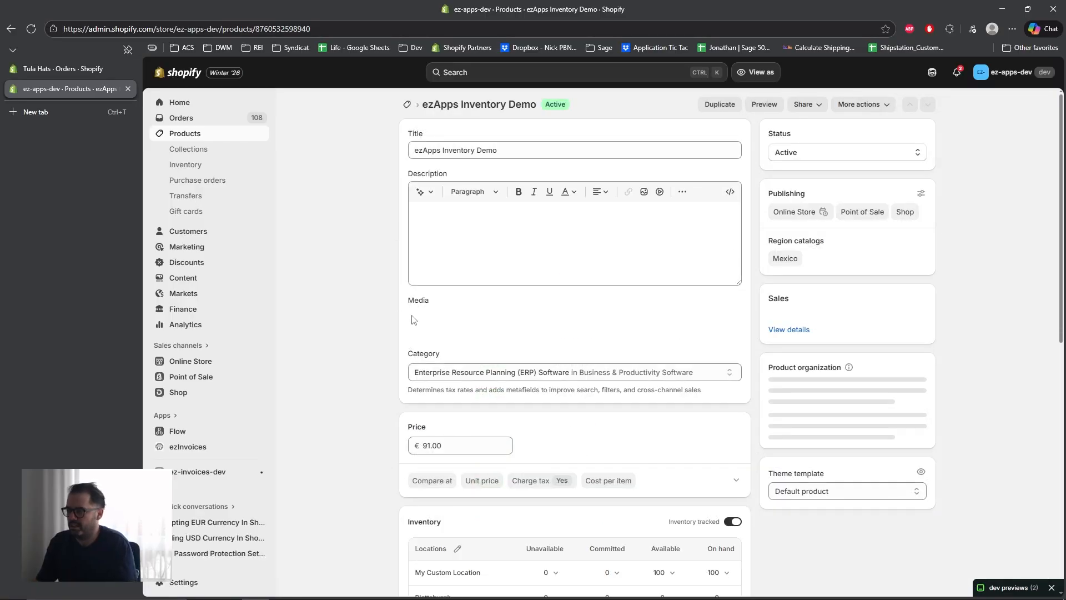
{"action": "scroll", "coordinate": [701, 502], "scroll_direction": "down", "scroll_amount": 1}
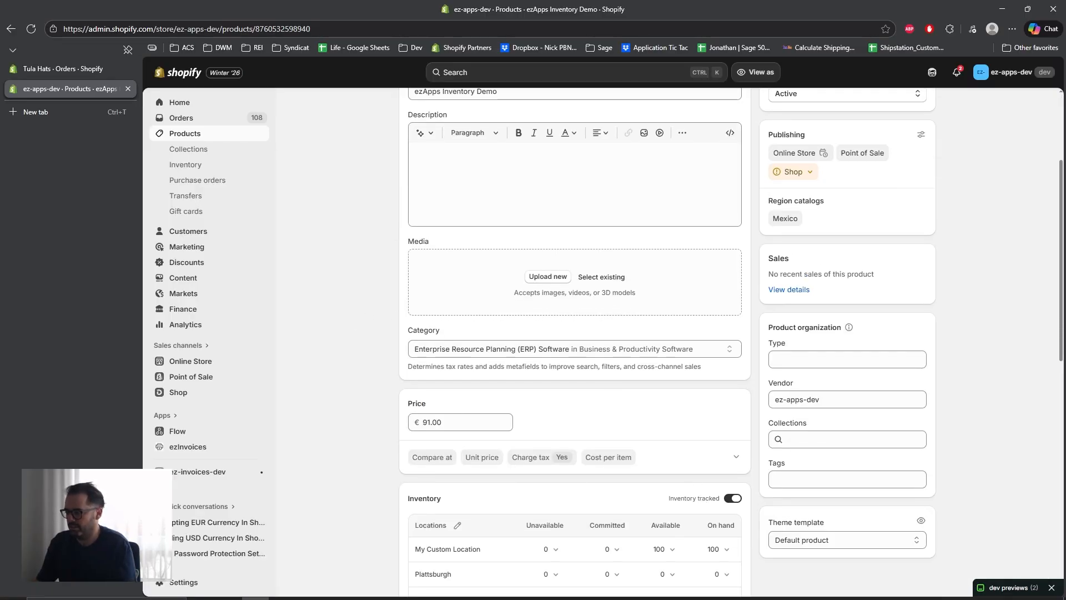
{"action": "scroll", "coordinate": [702, 503], "scroll_direction": "down", "scroll_amount": 2}
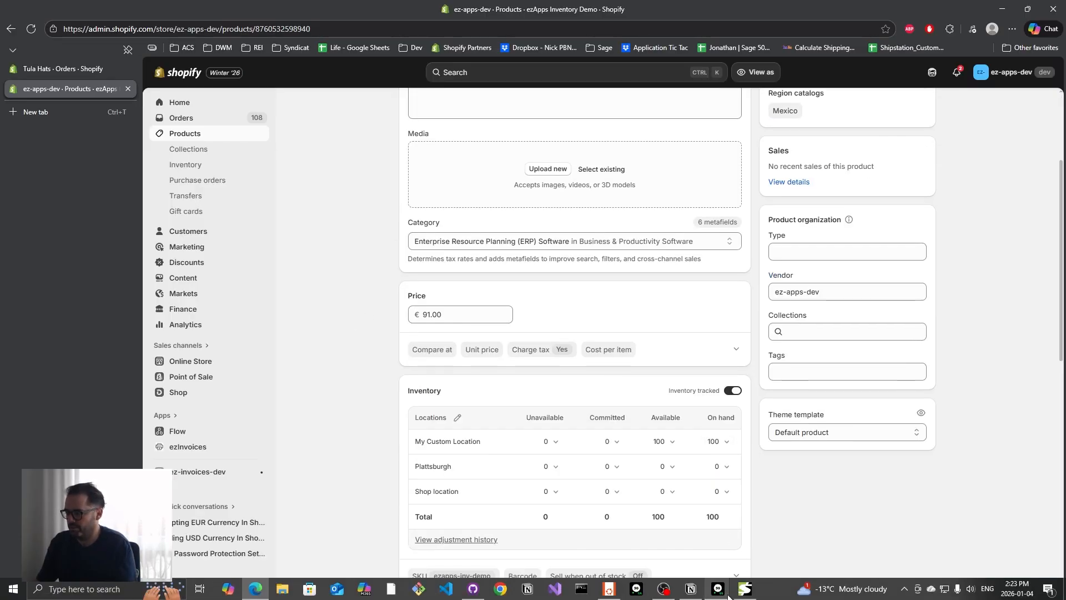
{"action": "left_click", "coordinate": [745, 588]}
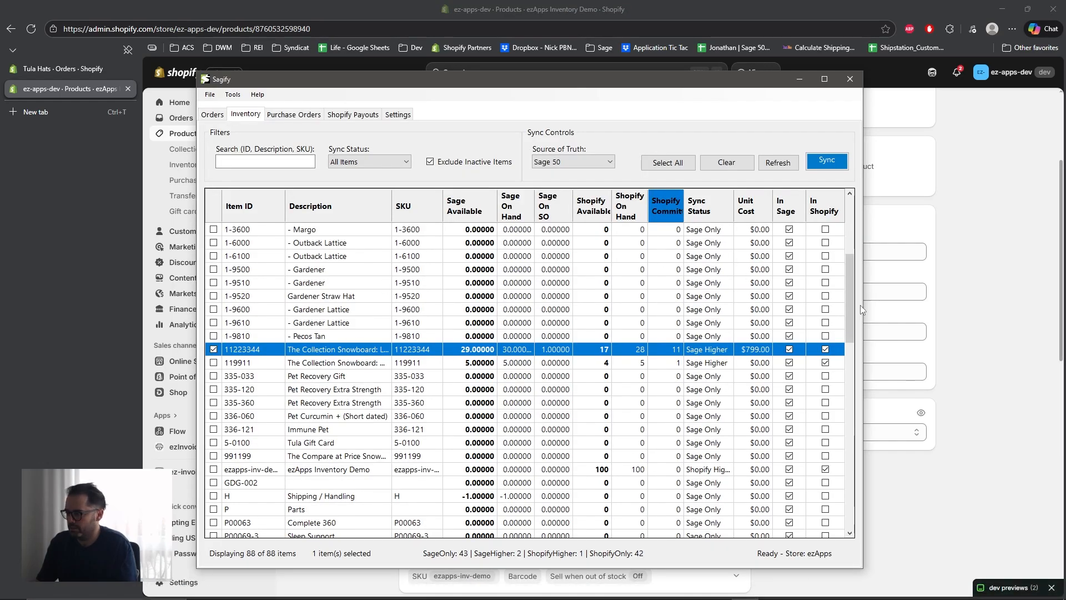
{"action": "scroll", "coordinate": [849, 251], "scroll_direction": "up", "scroll_amount": 5}
Step: Filter Sagify's inventory list with 'eza' and call up Sage 50's Maintain Inventory Items window
{"action": "left_click", "coordinate": [265, 161]}
{"action": "type", "text": "ezapps"}
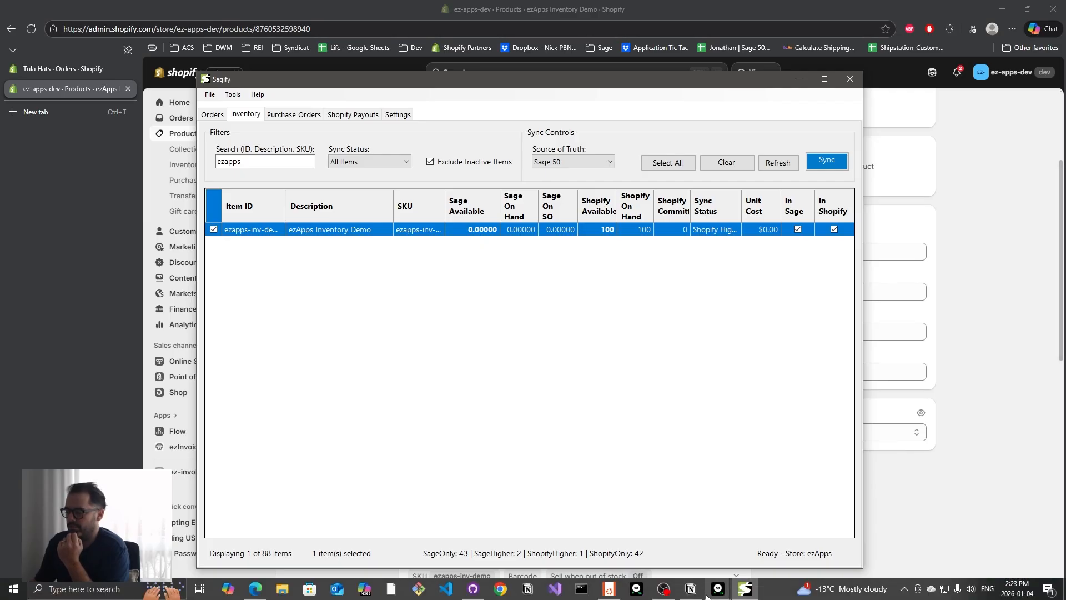
{"action": "left_click", "coordinate": [718, 589]}
Step: Look up item ez-apps-inv-demo in Sage 50, confirm zero on hand, and close the item windows
{"action": "left_click", "coordinate": [1015, 539]}
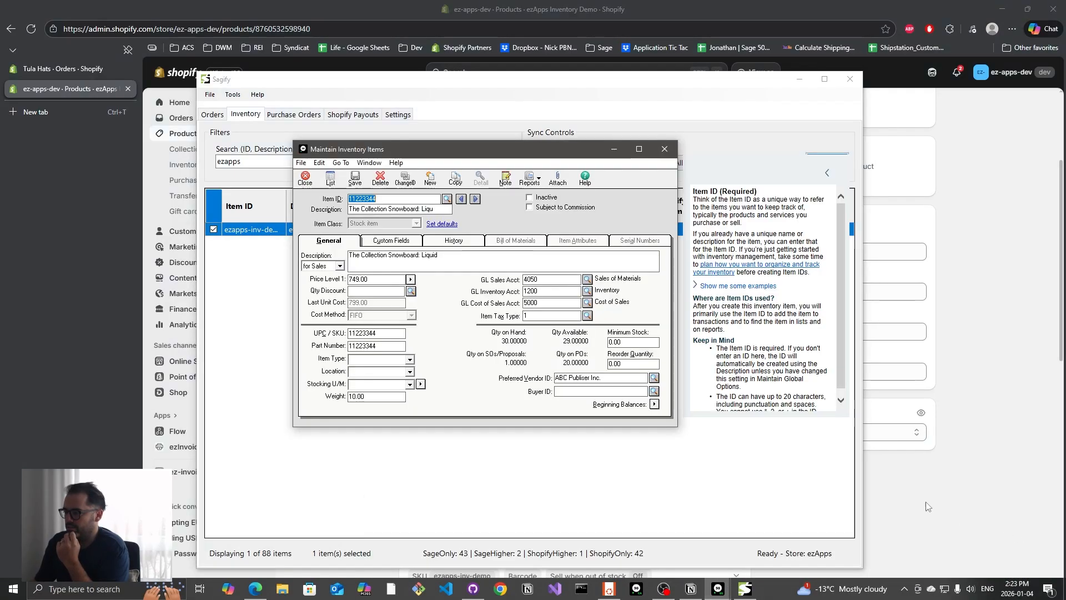
{"action": "type", "text": "ez-"}
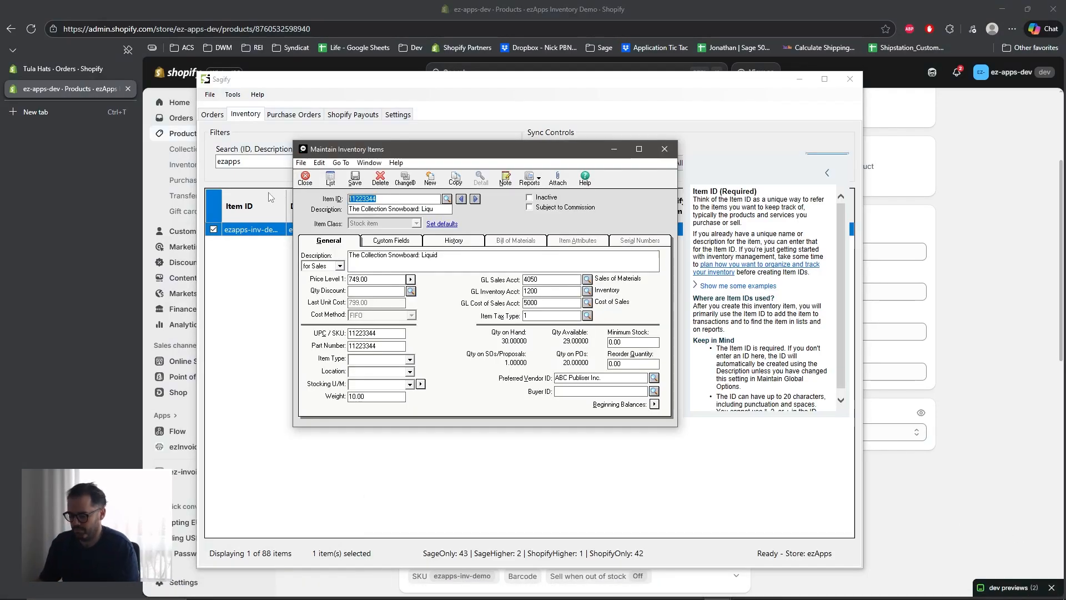
{"action": "type", "text": "apps-inv-demo"}
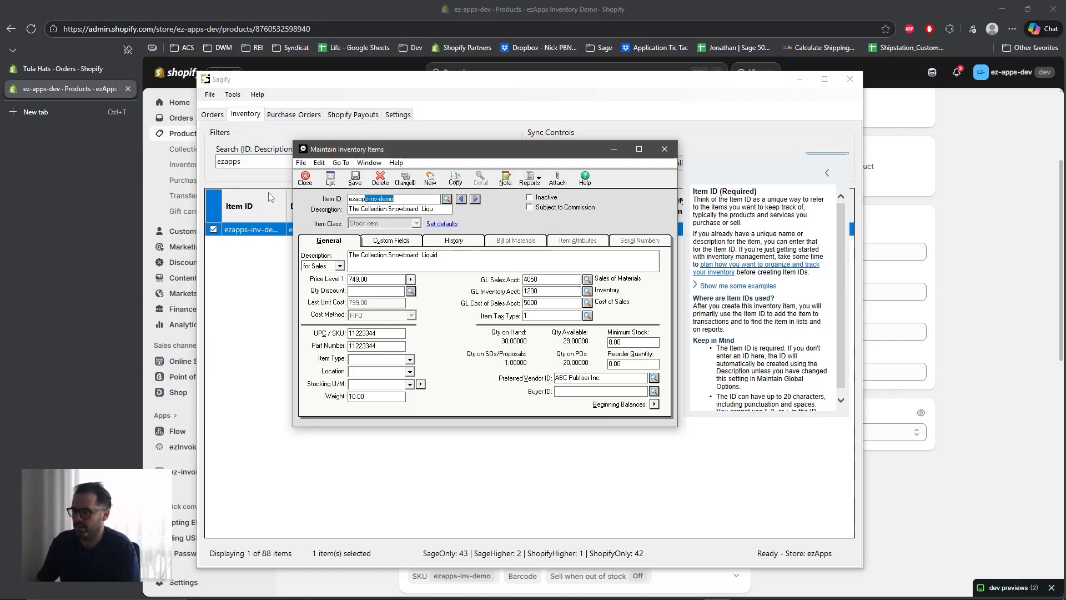
{"action": "key", "text": "Tab"}
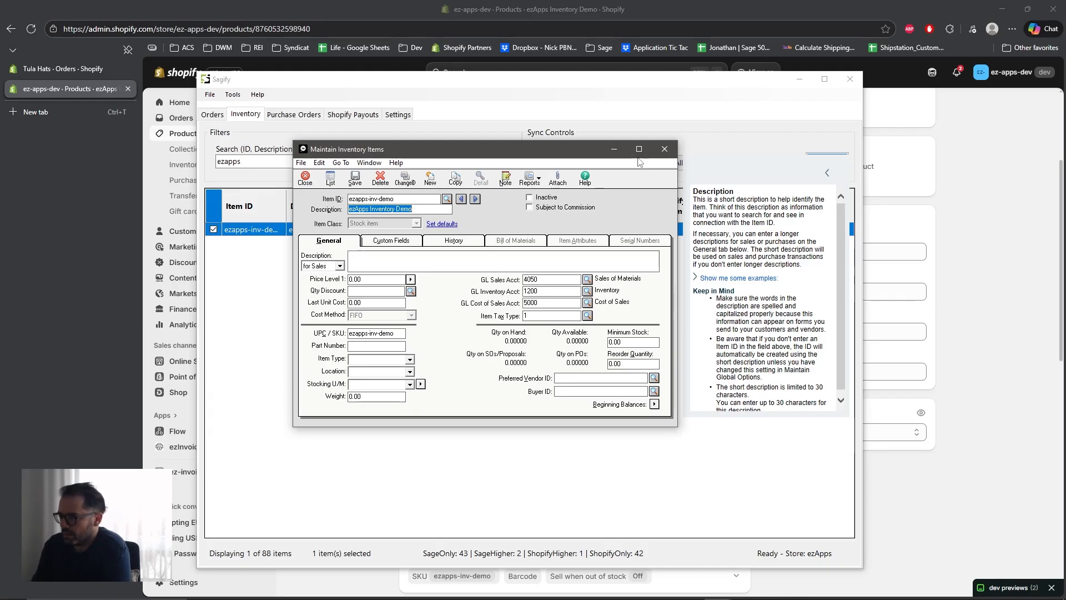
{"action": "left_click", "coordinate": [673, 150]}
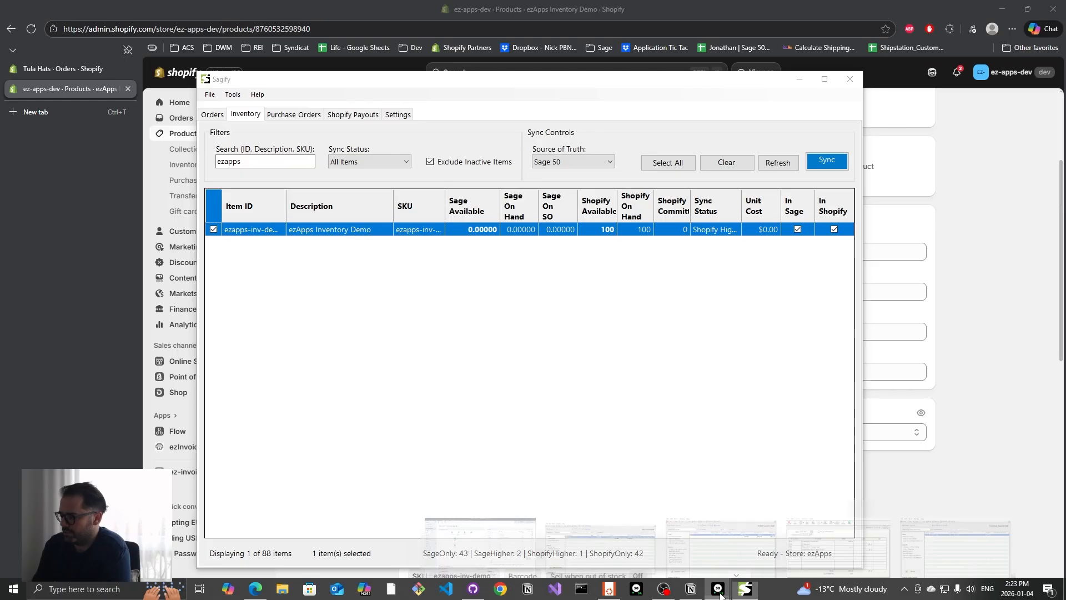
{"action": "mouse_move", "coordinate": [718, 588]}
{"action": "left_click", "coordinate": [514, 521]}
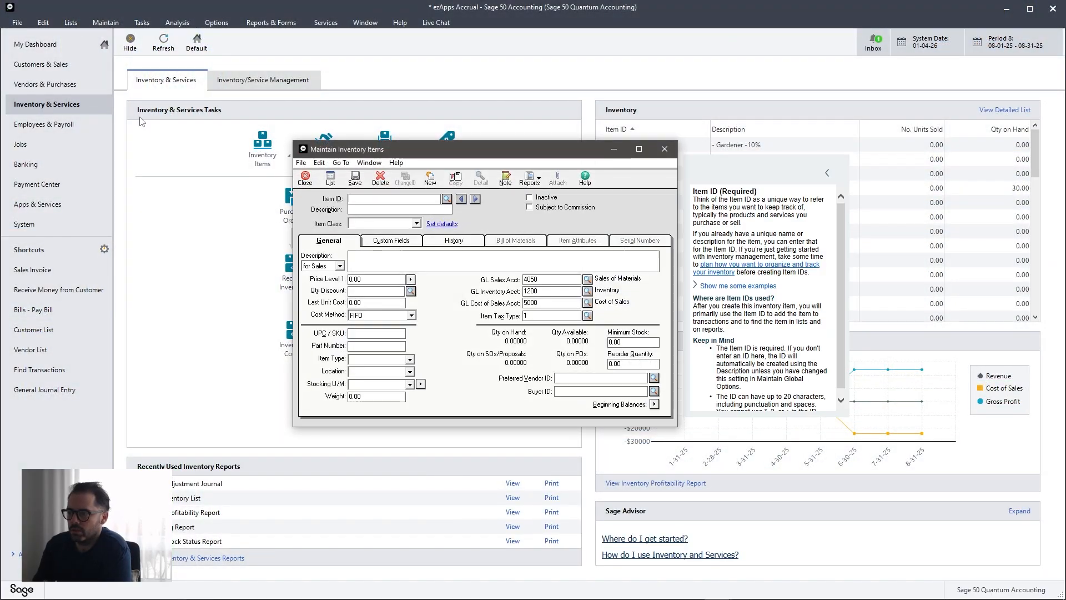
{"action": "left_click", "coordinate": [665, 149]}
{"action": "left_click", "coordinate": [745, 588]}
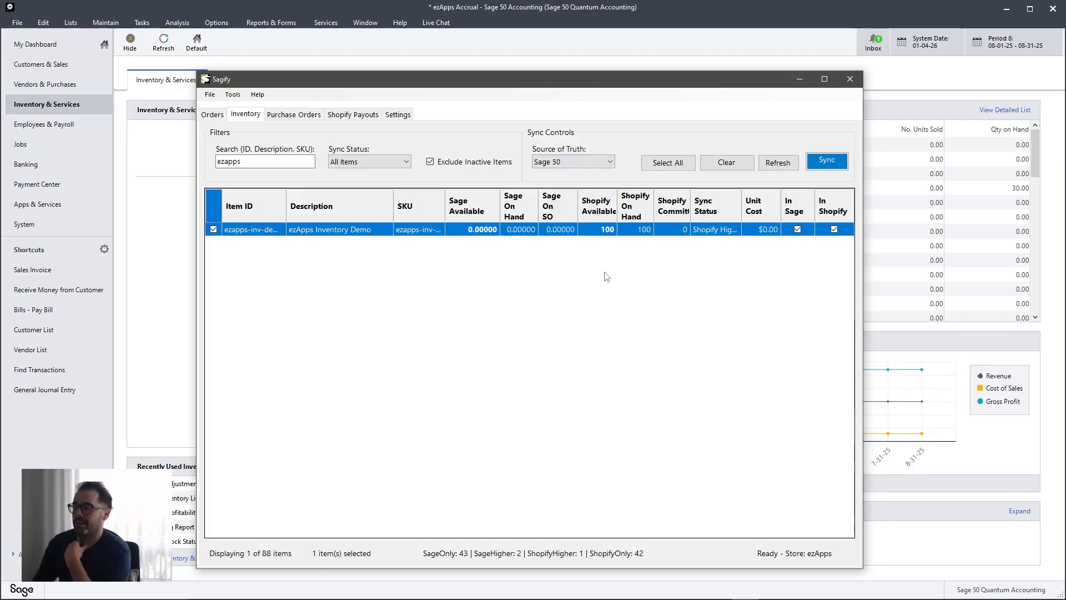
Step: Sync ezApps Inventory Demo from Sage 50 to My Custom Location, replacing Shopify's 100 with 0
{"action": "left_click", "coordinate": [607, 165]}
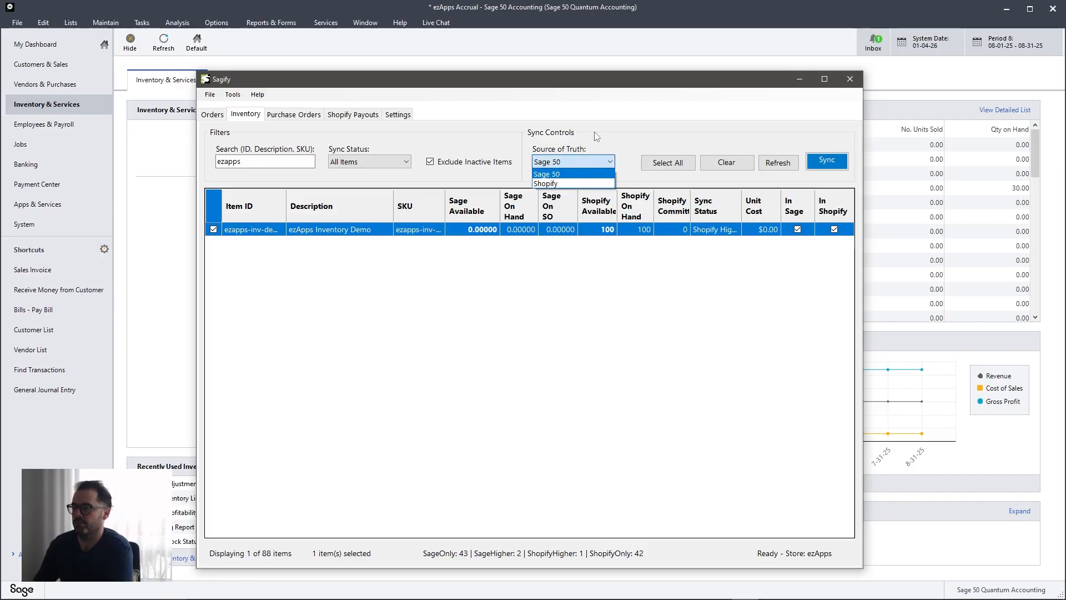
{"action": "left_click", "coordinate": [545, 175]}
{"action": "left_click", "coordinate": [833, 164]}
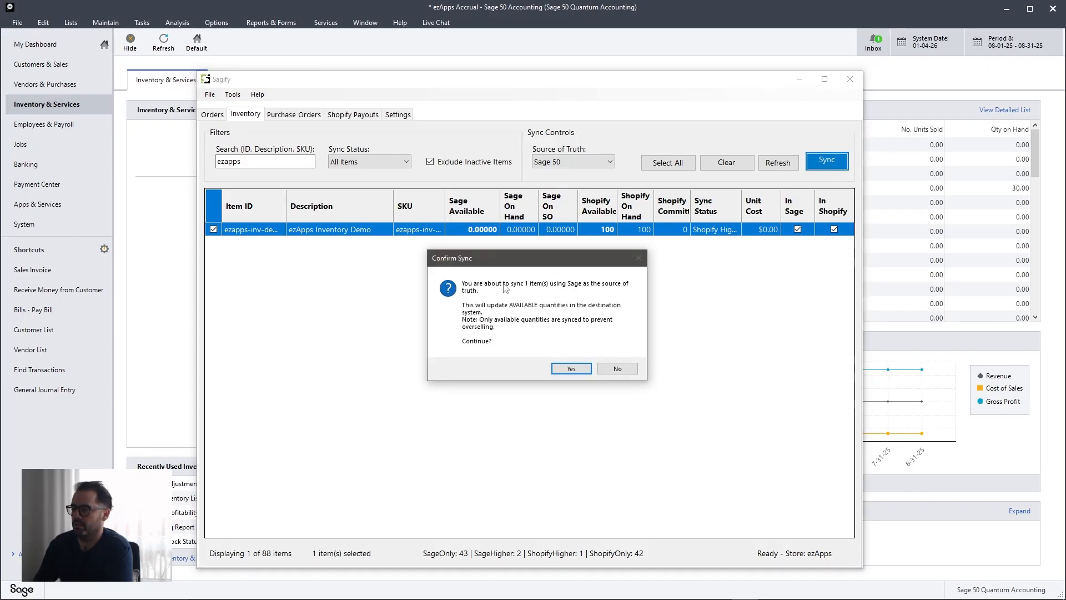
{"action": "left_click", "coordinate": [576, 370]}
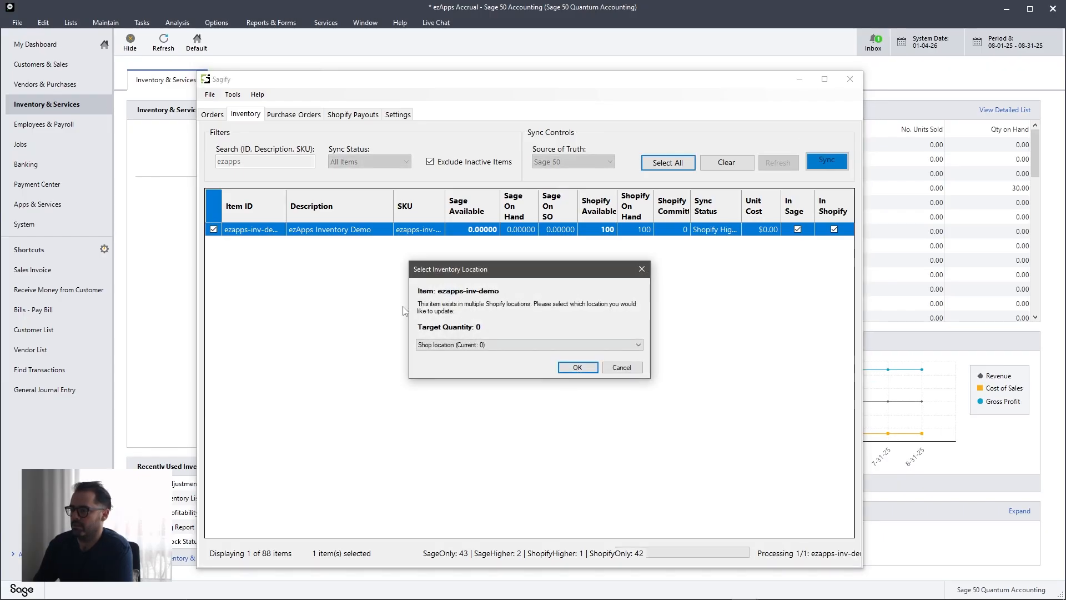
{"action": "left_click", "coordinate": [637, 345]}
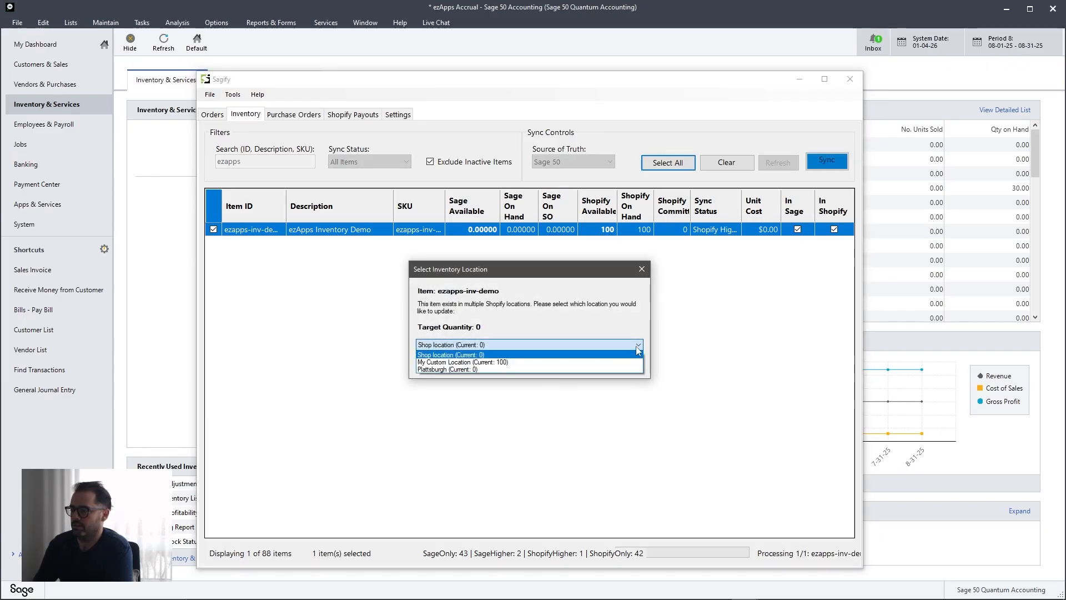
{"action": "left_click", "coordinate": [492, 366]}
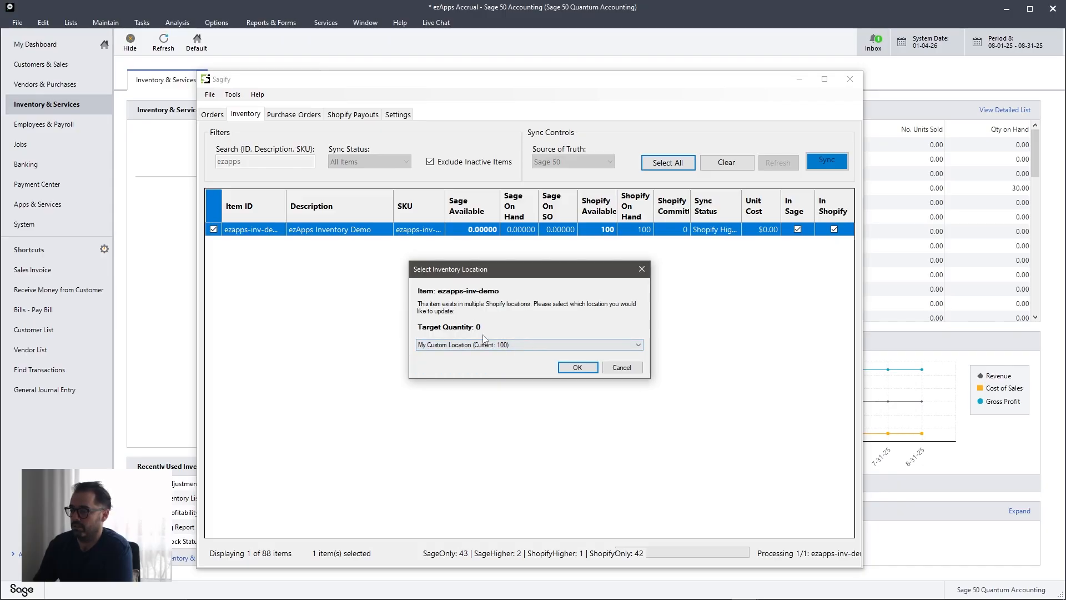
{"action": "left_click", "coordinate": [551, 345]}
{"action": "left_click", "coordinate": [476, 362]}
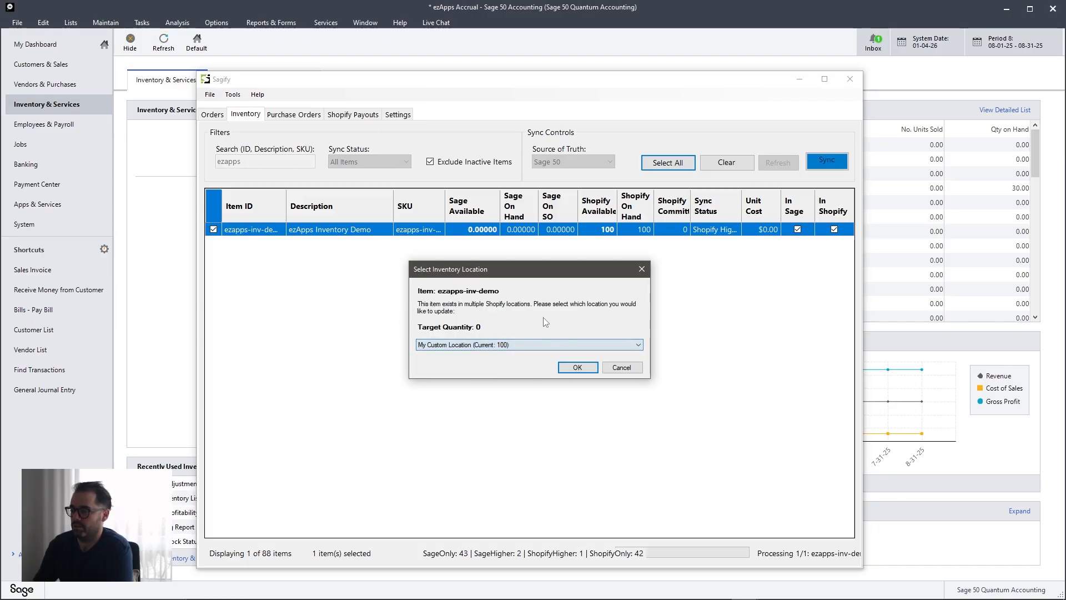
{"action": "left_click", "coordinate": [575, 367]}
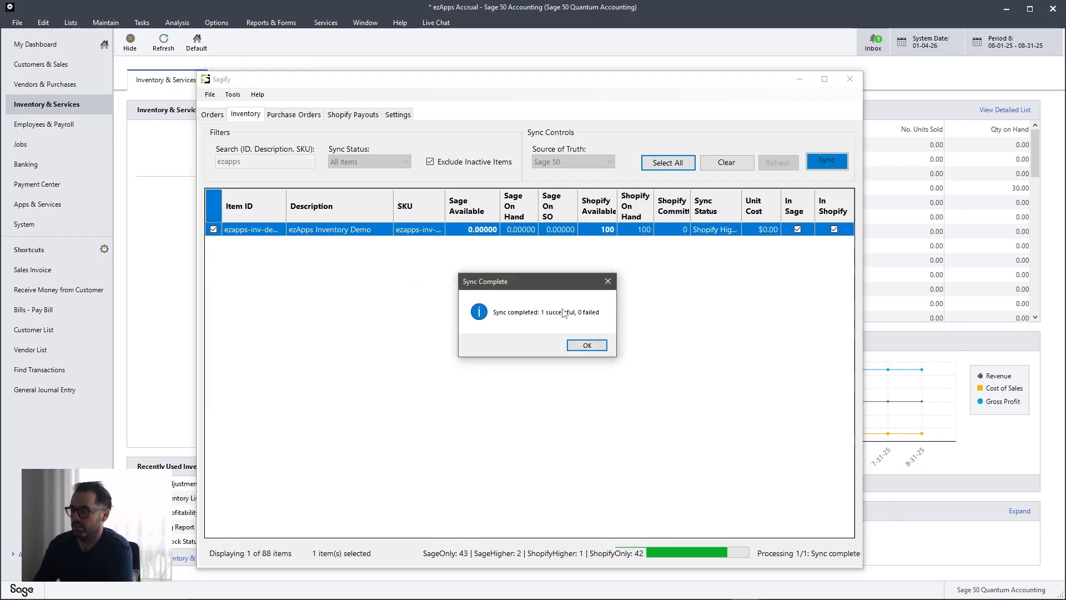
{"action": "left_click", "coordinate": [582, 346]}
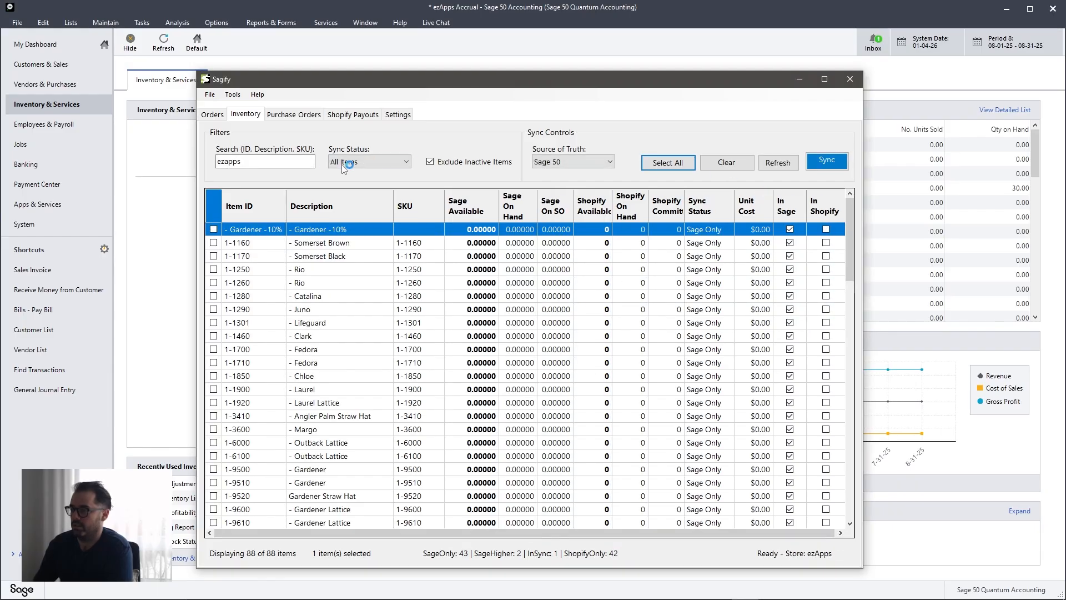
{"action": "left_click", "coordinate": [288, 162]}
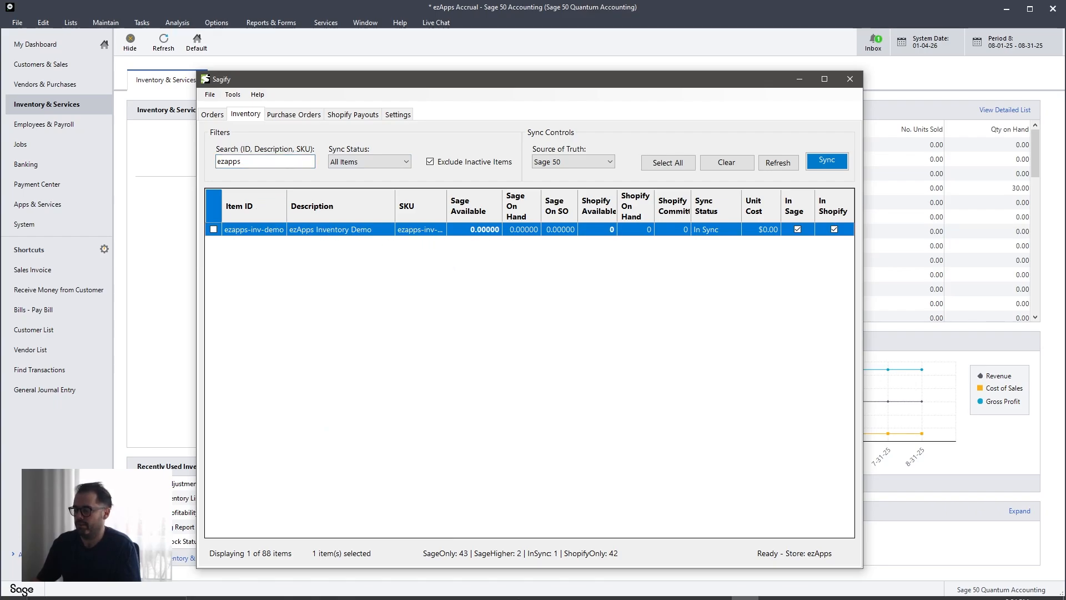
{"action": "left_click", "coordinate": [263, 594]}
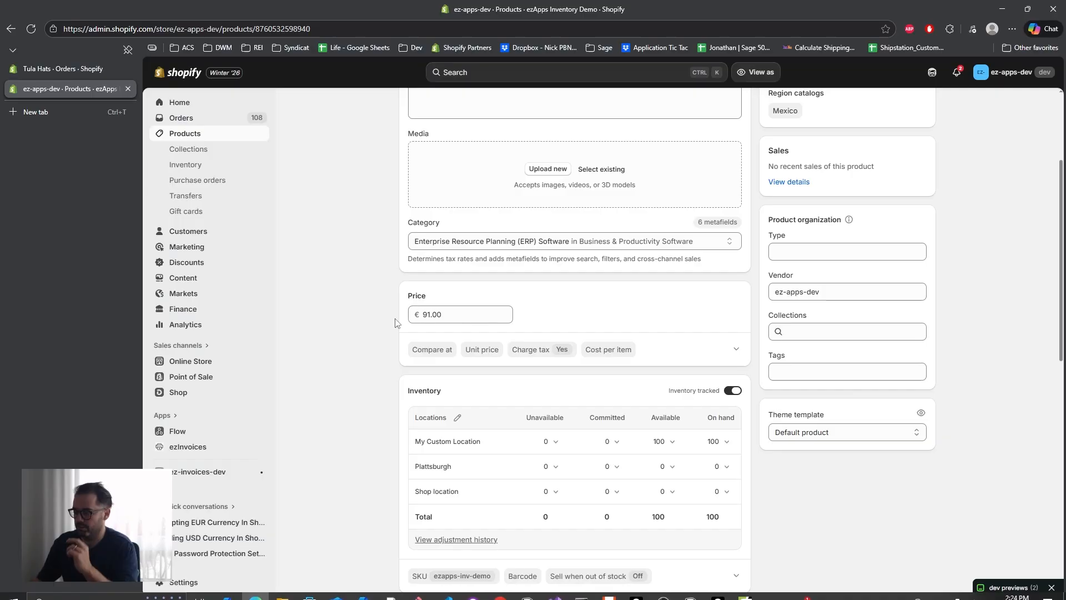
Step: Reload the ezApps Inventory Demo page, confirm 0 stock at every location, then return to Sagify
{"action": "key", "text": "F5"}
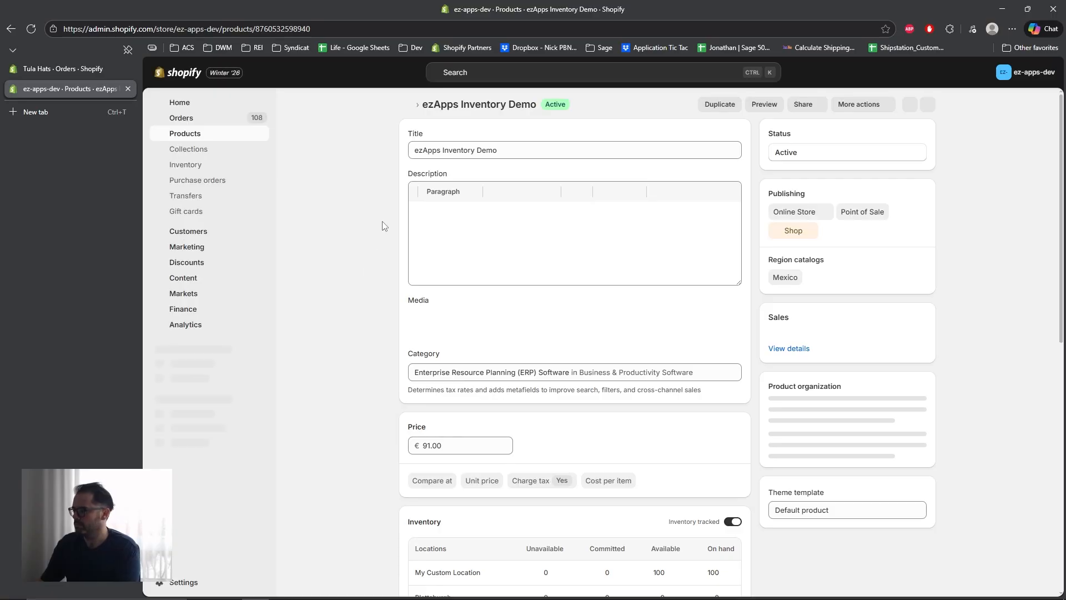
{"action": "scroll", "coordinate": [383, 225], "scroll_direction": "down", "scroll_amount": 4}
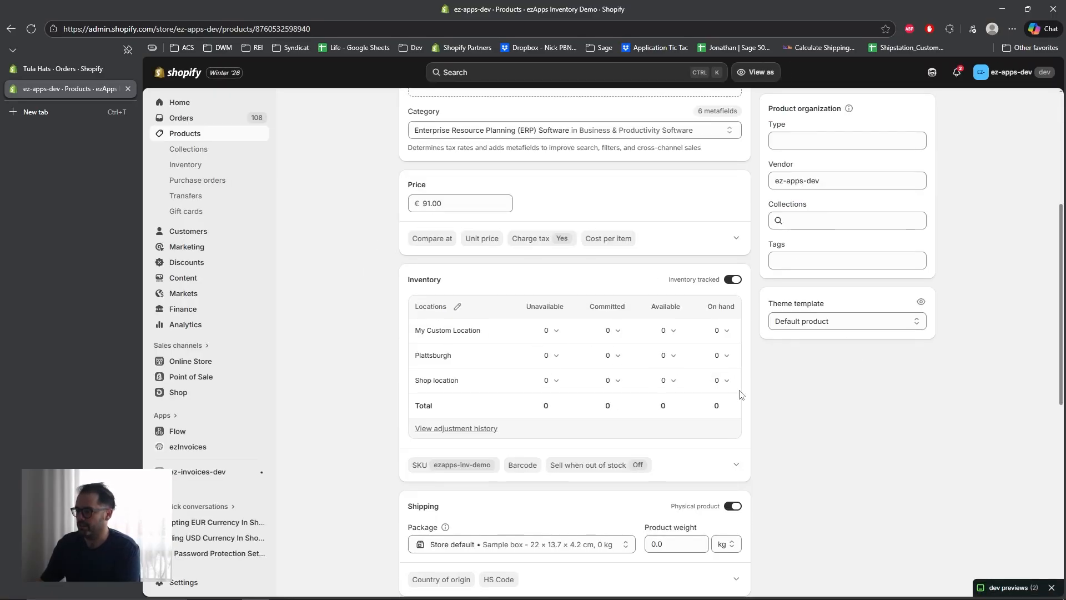
{"action": "left_click_drag", "start_coordinate": [724, 385], "coordinate": [398, 333]}
{"action": "left_click", "coordinate": [773, 388]}
{"action": "scroll", "coordinate": [773, 388], "scroll_direction": "up", "scroll_amount": 5}
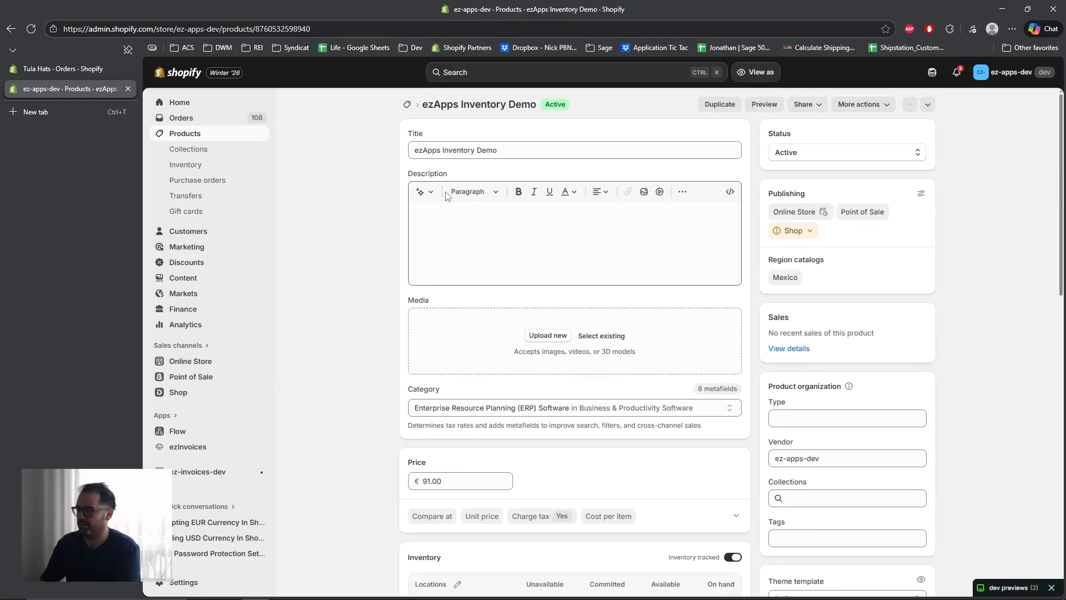
{"action": "scroll", "coordinate": [452, 306], "scroll_direction": "down", "scroll_amount": 6}
{"action": "scroll", "coordinate": [820, 321], "scroll_direction": "up", "scroll_amount": 6}
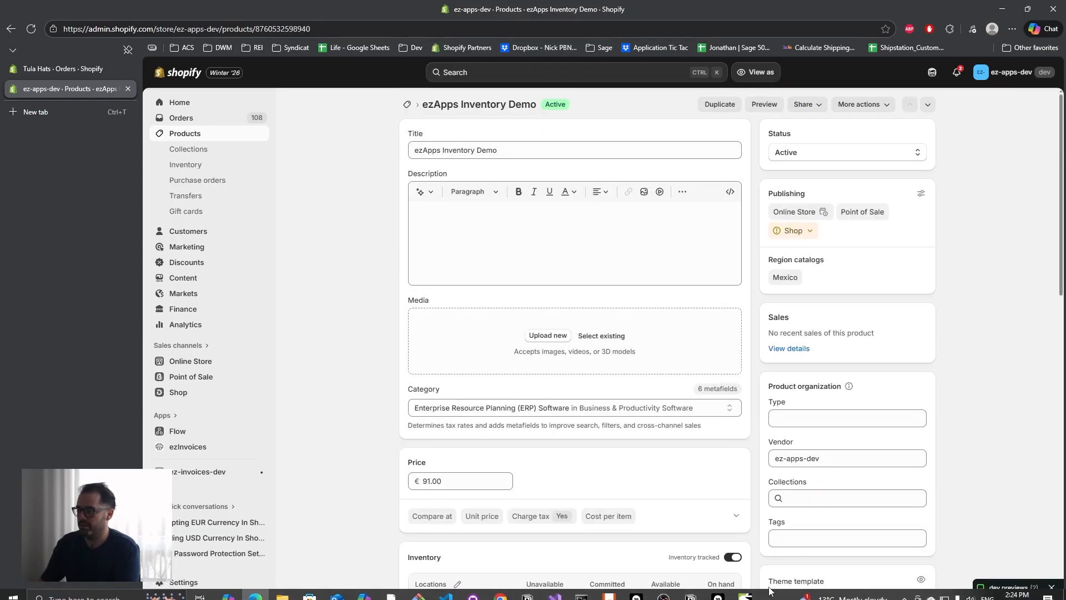
{"action": "left_click", "coordinate": [746, 590]}
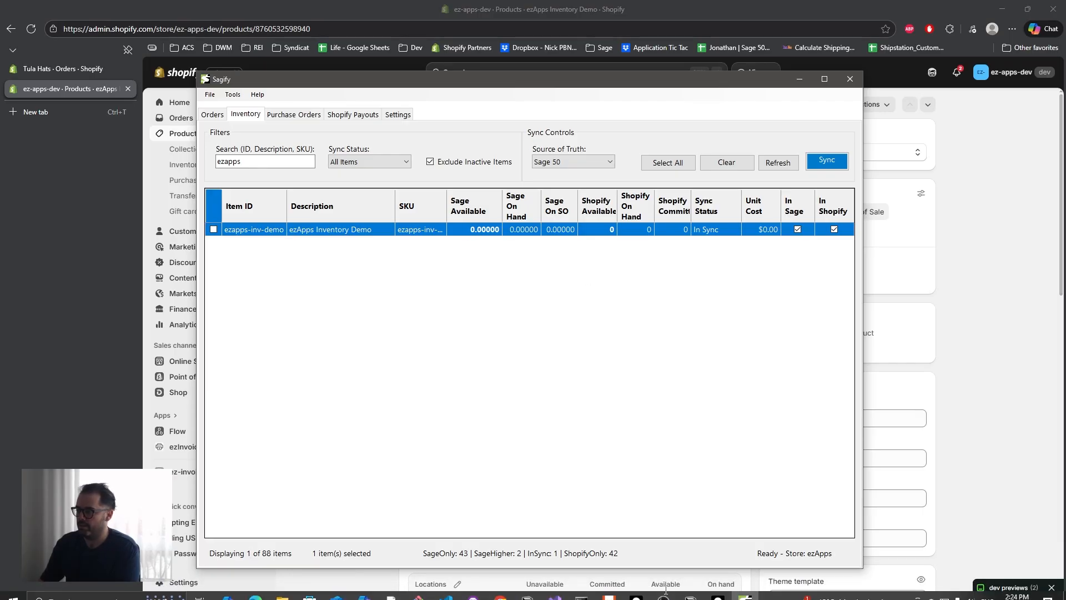
Step: Start a Sage 50 purchase from vendor ABC Publiser Inc., with no purchase order applied
{"action": "mouse_move", "coordinate": [719, 594]}
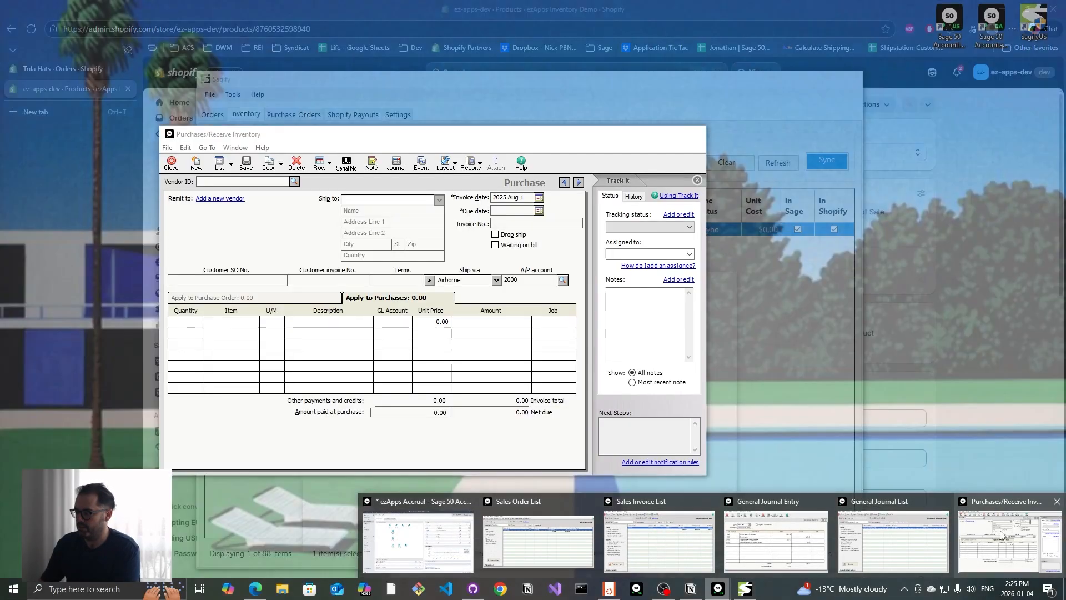
{"action": "left_click", "coordinate": [1008, 539]}
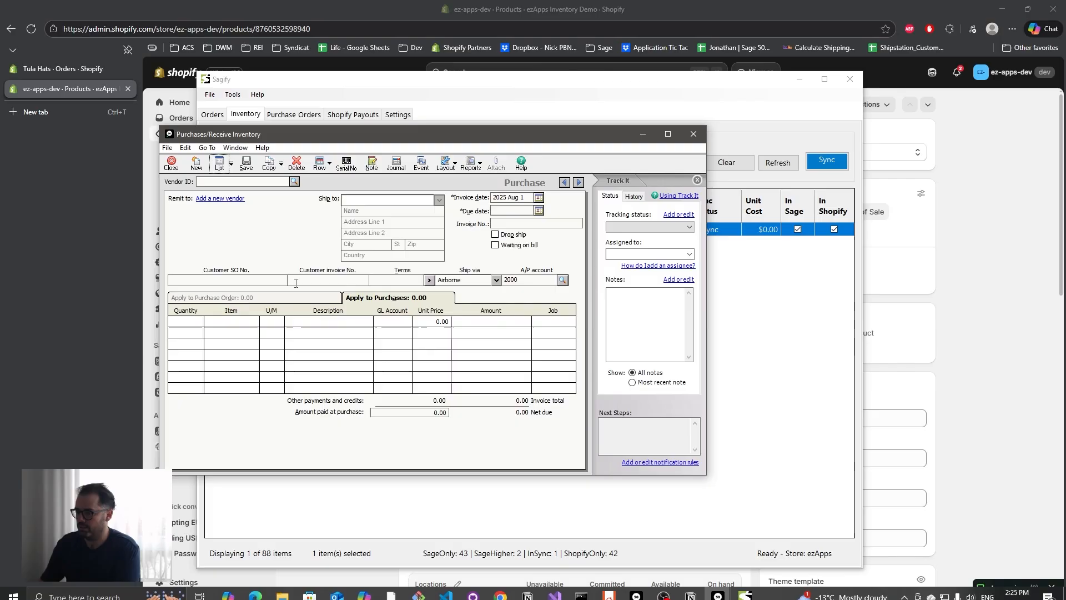
{"action": "left_click", "coordinate": [295, 181]}
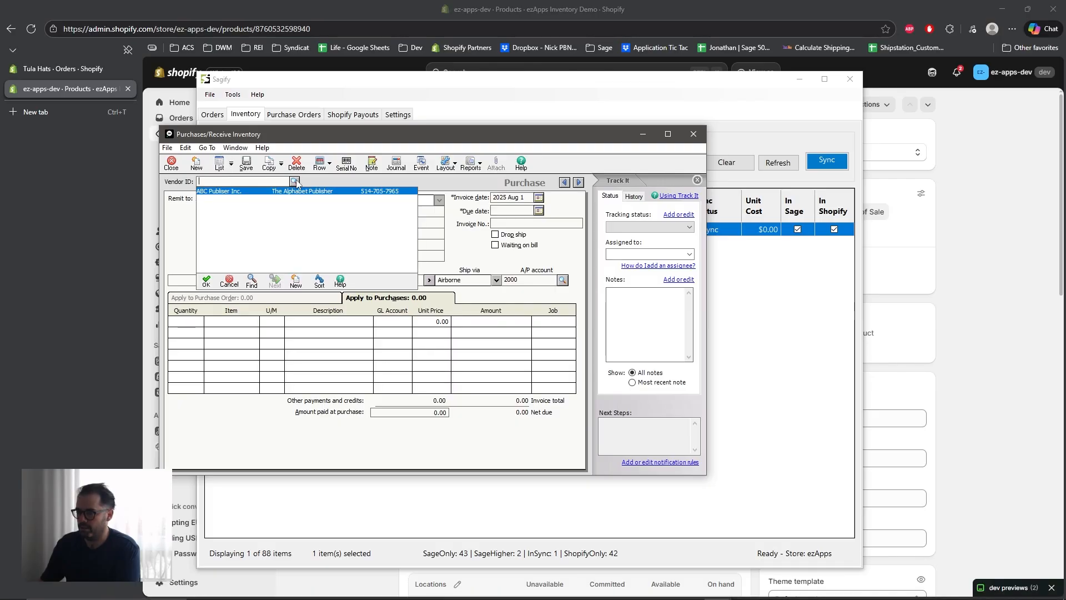
{"action": "double_click", "coordinate": [327, 192]}
{"action": "left_click", "coordinate": [333, 299]}
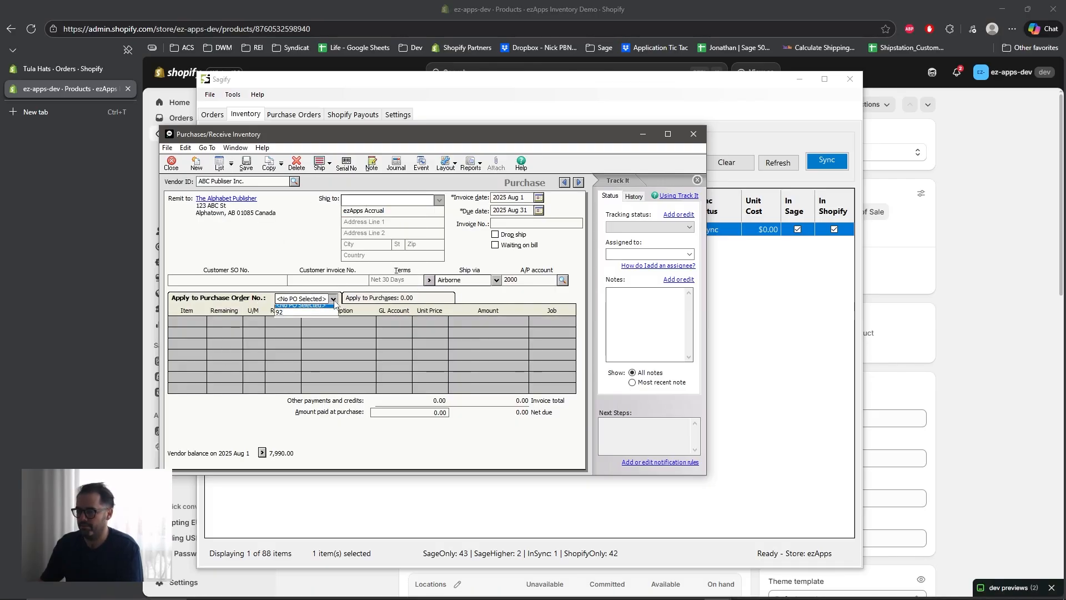
{"action": "left_click", "coordinate": [321, 310]}
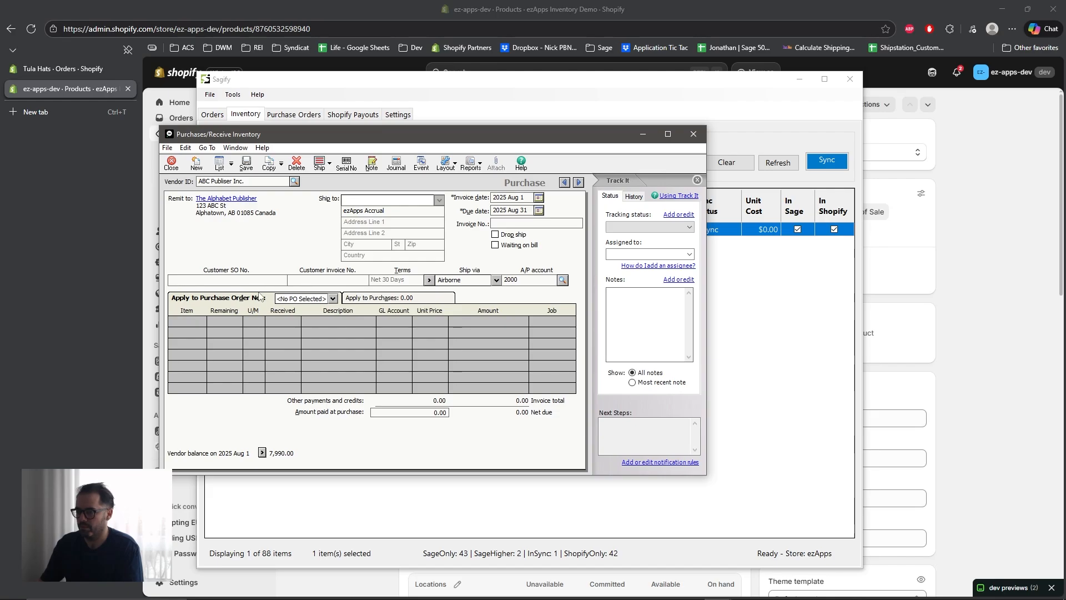
{"action": "left_click", "coordinate": [377, 297]}
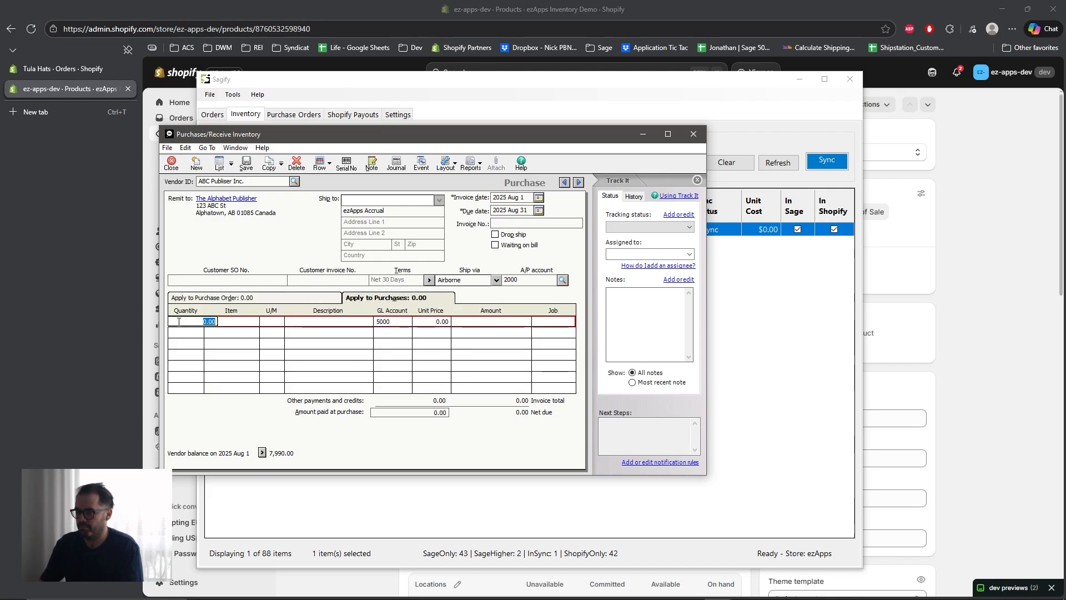
Step: Enter a line of 100 ezapps-inv-demo units for an amount of 10.00
{"action": "type", "text": "100"}
{"action": "key", "text": "Tab"}
{"action": "left_click", "coordinate": [260, 321]}
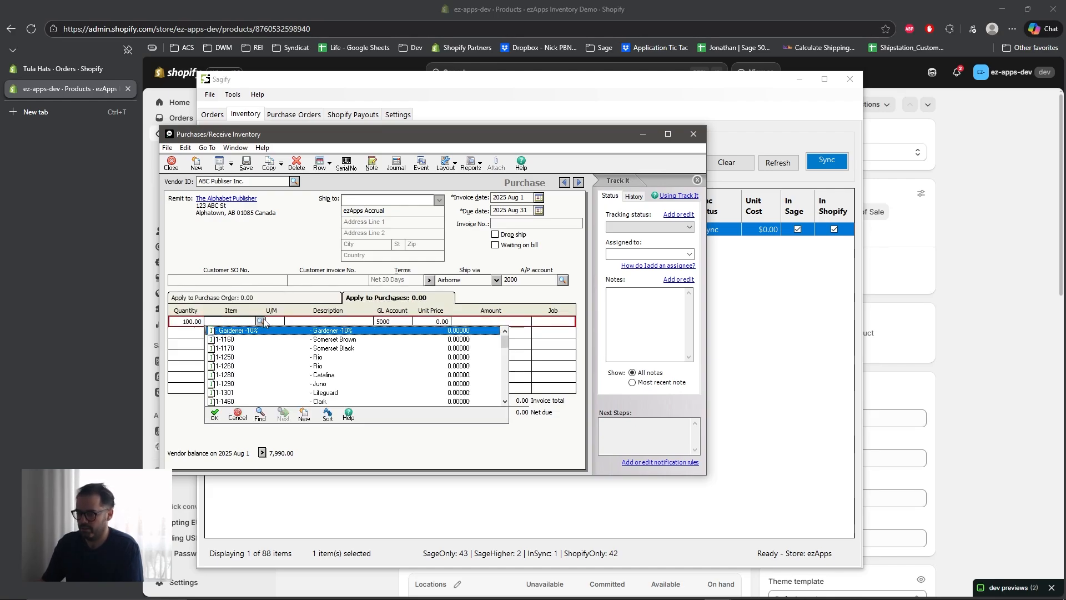
{"action": "type", "text": "ezapps-inv-demo"}
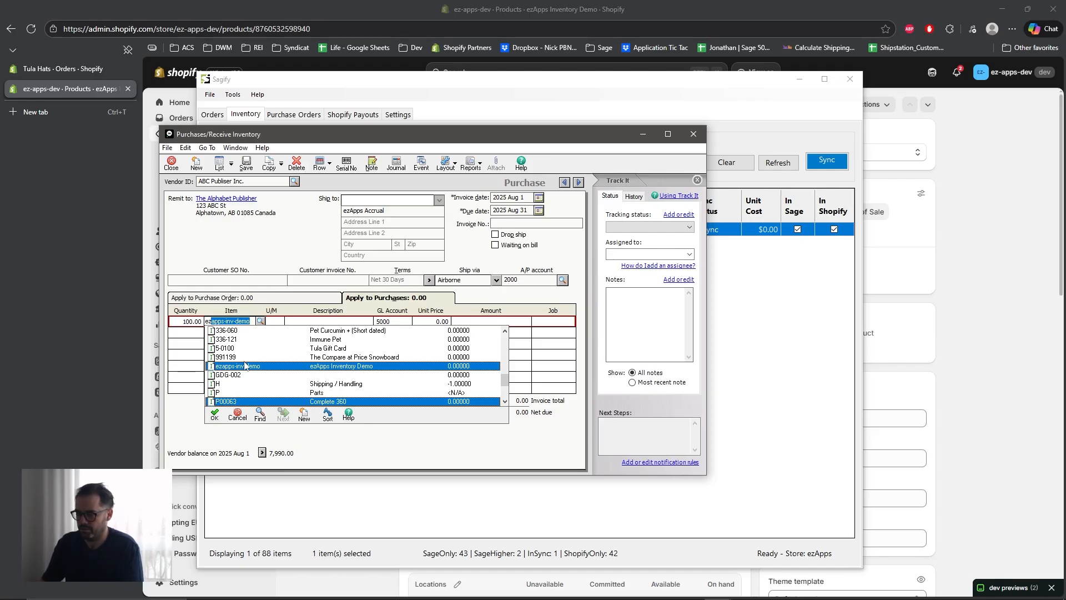
{"action": "key", "text": "Tab"}
{"action": "key", "text": "Tab"}
{"action": "key", "text": "Tab"}
{"action": "key", "text": "Tab"}
{"action": "key", "text": "Tab"}
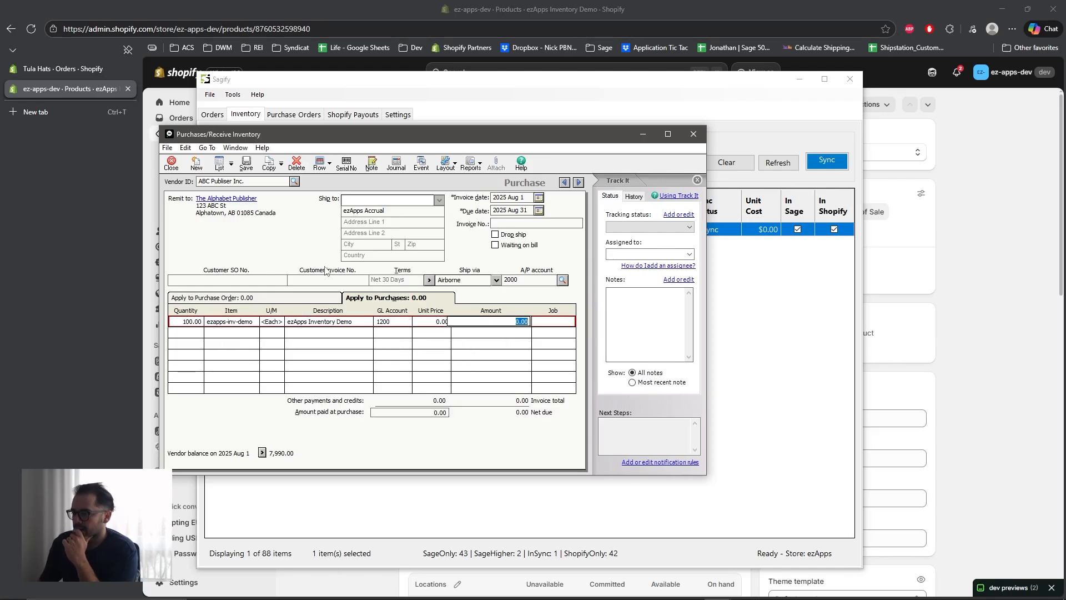
{"action": "type", "text": "10"}
{"action": "key", "text": "Tab"}
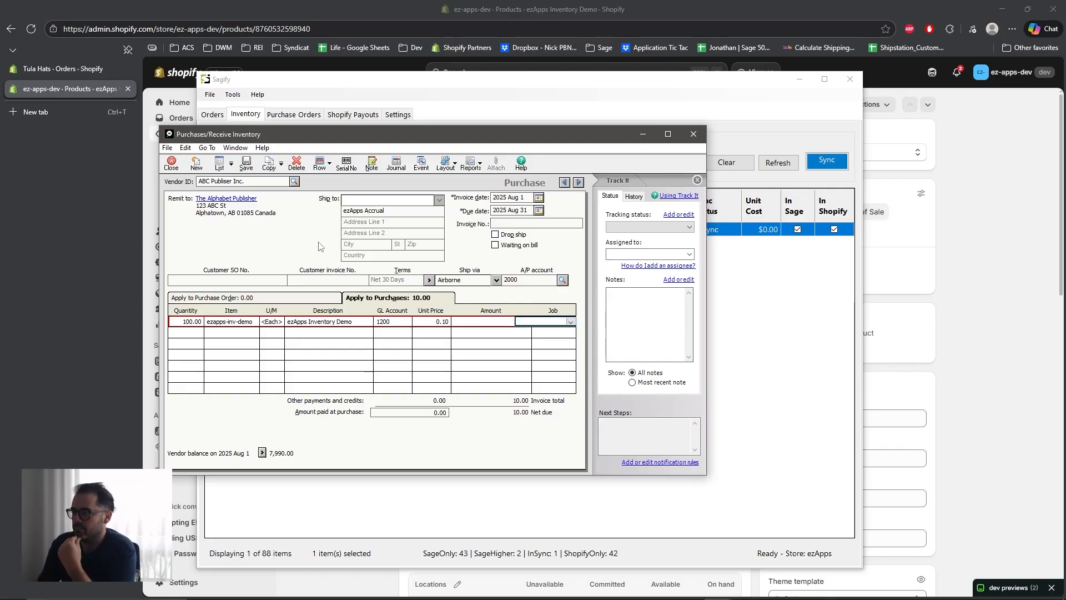
Step: Save the purchase after resolving the missing invoice number warning
{"action": "left_click", "coordinate": [246, 164]}
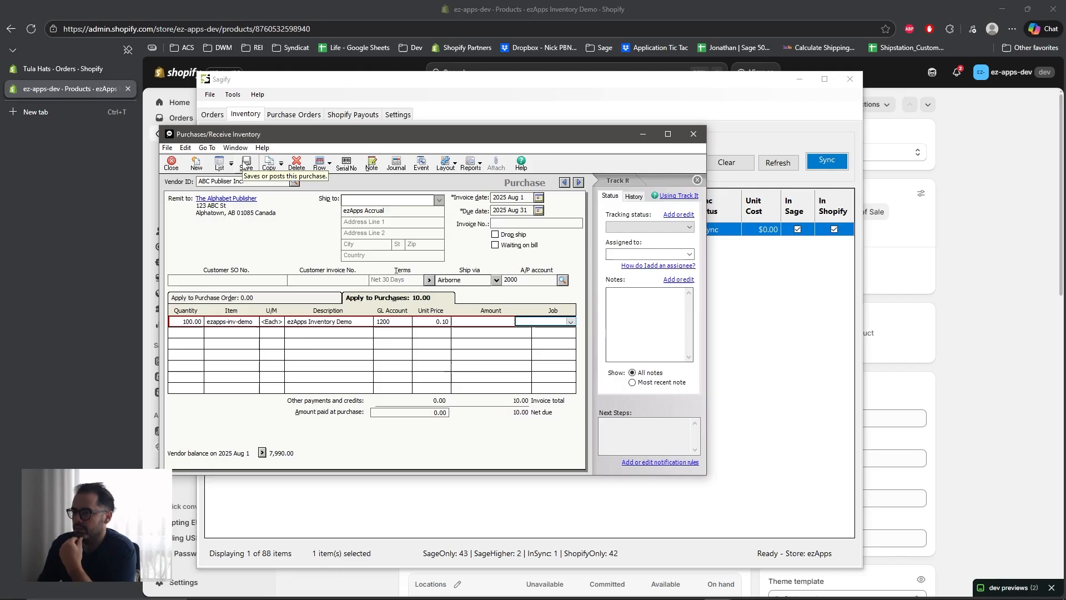
{"action": "left_click", "coordinate": [581, 345]}
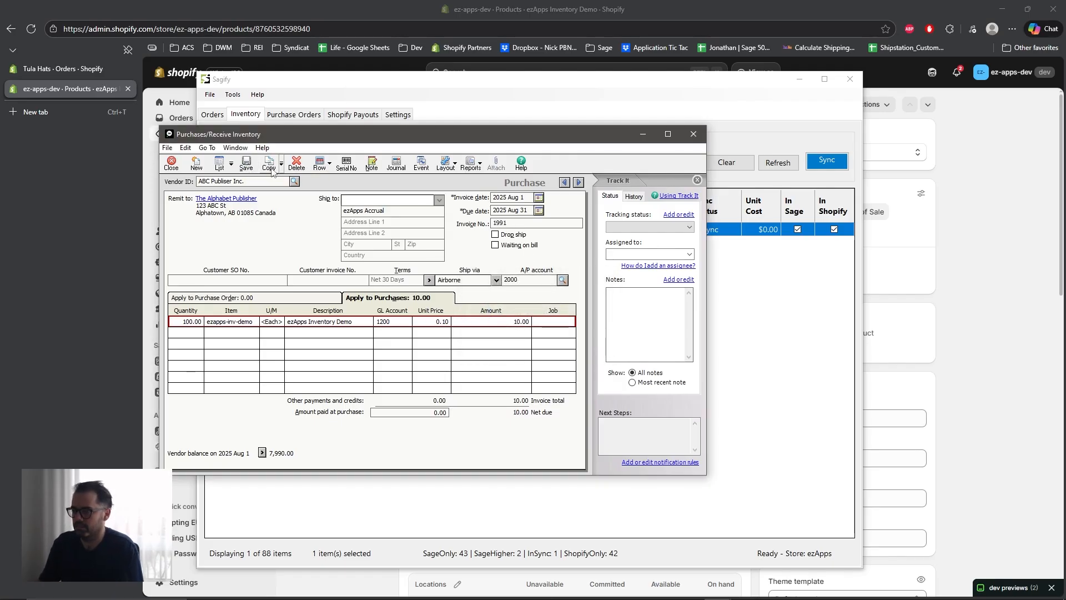
{"action": "left_click", "coordinate": [246, 164]}
Step: Close the purchase entry, refresh Sagify's inventory and filter it for the ezapps item
{"action": "left_click", "coordinate": [693, 134]}
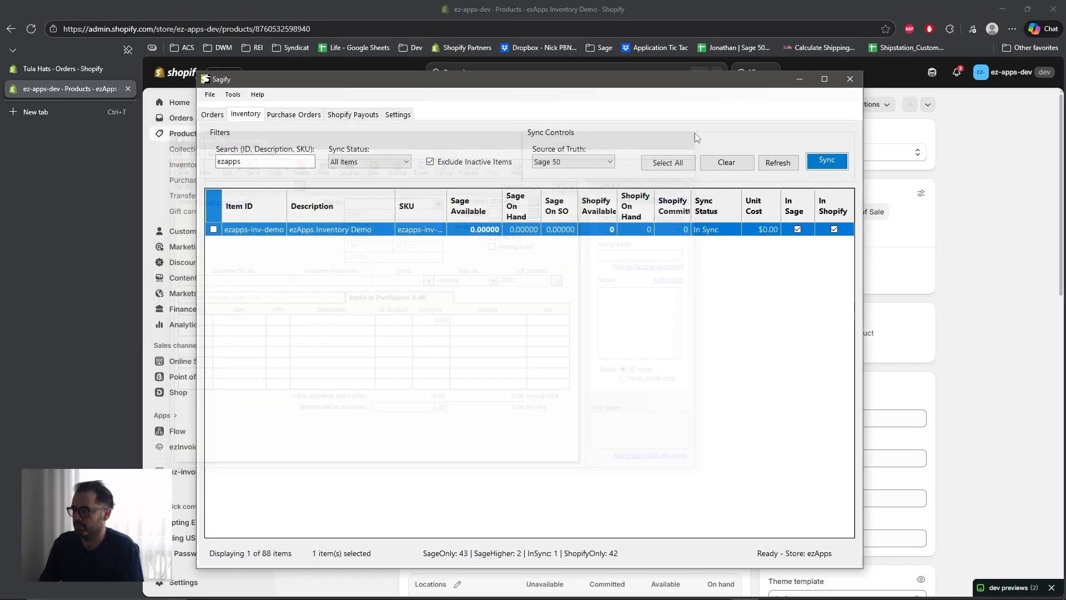
{"action": "left_click", "coordinate": [778, 162]}
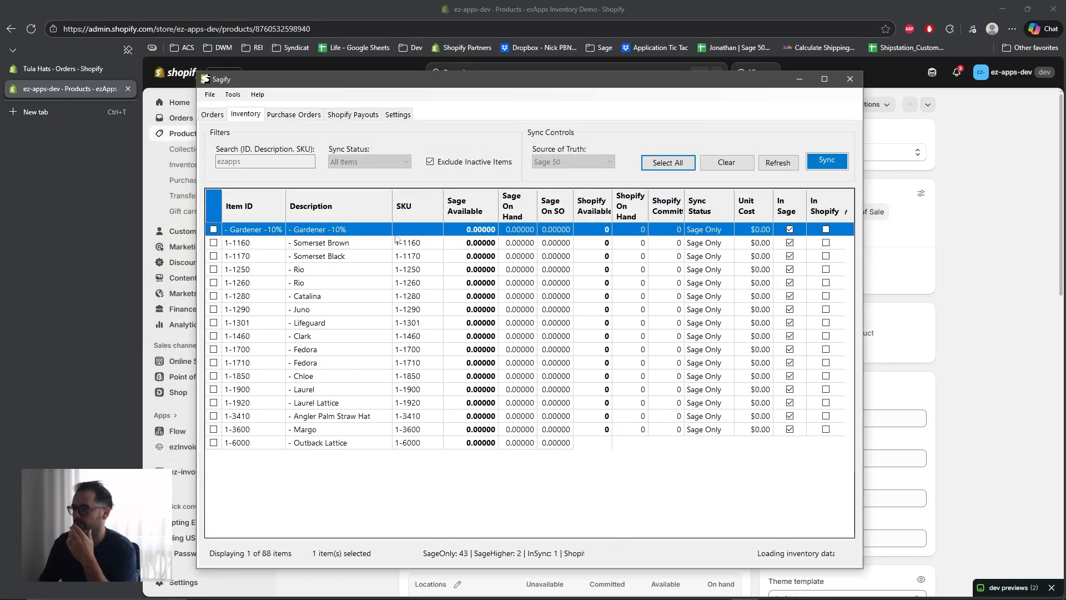
{"action": "left_click", "coordinate": [273, 163]}
{"action": "type", "text": "s"}
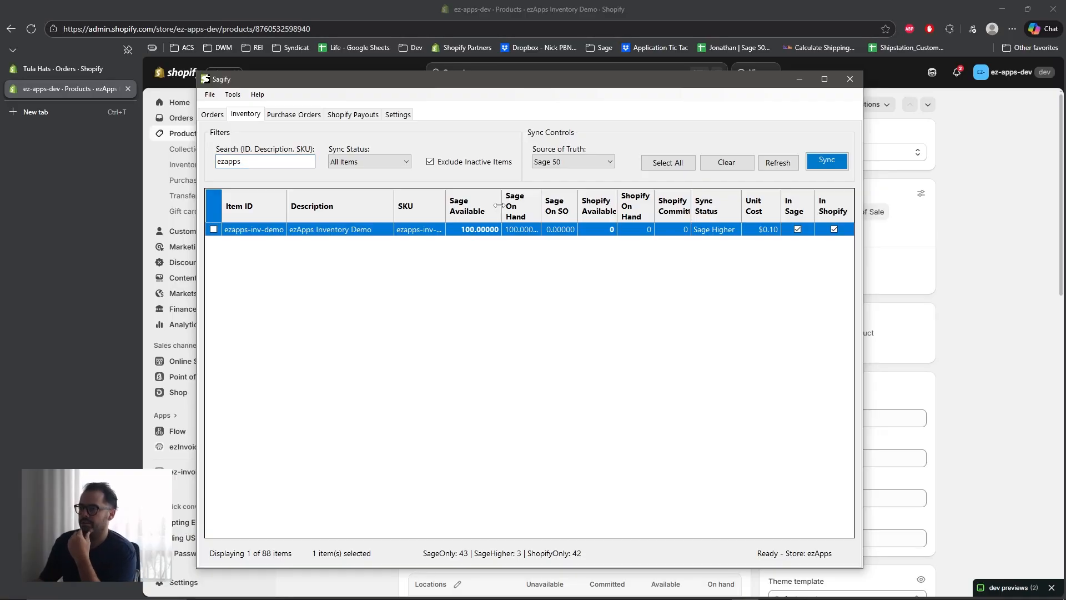
{"action": "left_click_drag", "start_coordinate": [498, 205], "coordinate": [509, 206]}
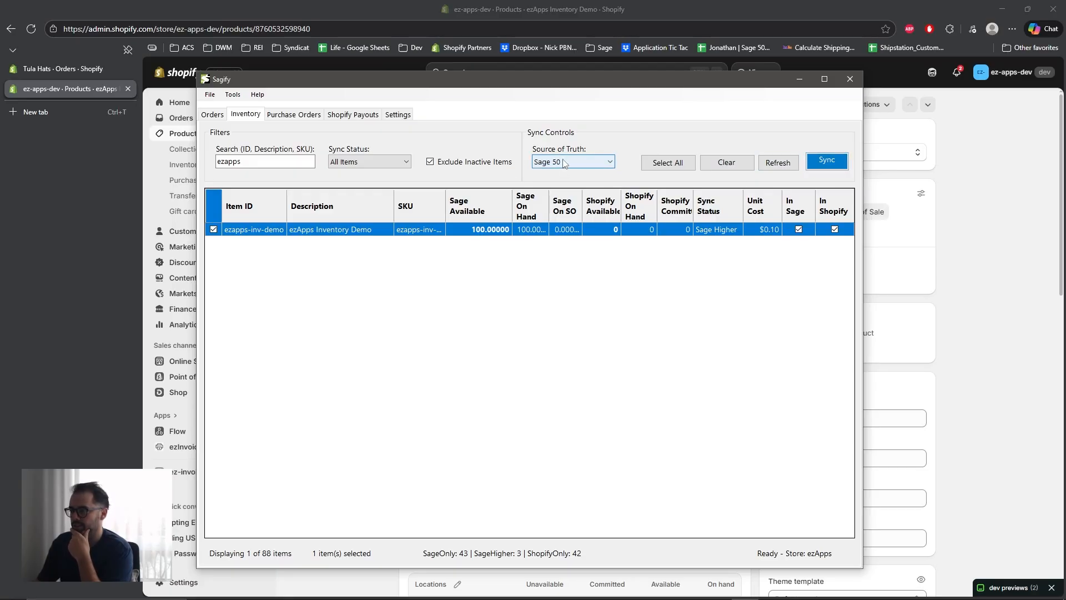
Step: Sync ezapps-inv-demo from Sage to Shopify's Plattsburgh location and bring up the Shopify product page
{"action": "left_click", "coordinate": [826, 163]}
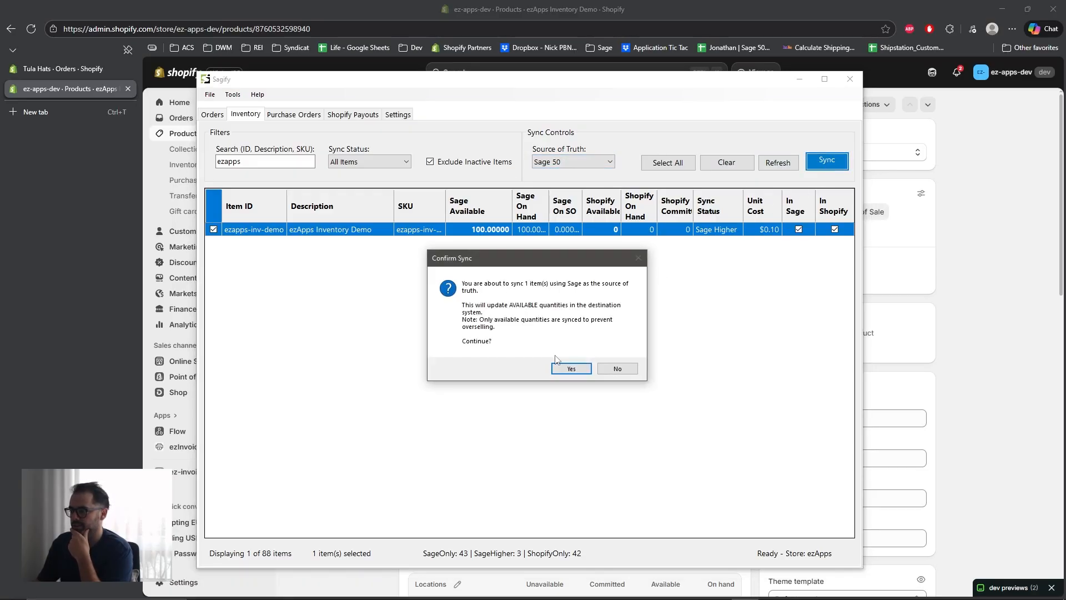
{"action": "left_click", "coordinate": [570, 368]}
{"action": "left_click", "coordinate": [531, 345]}
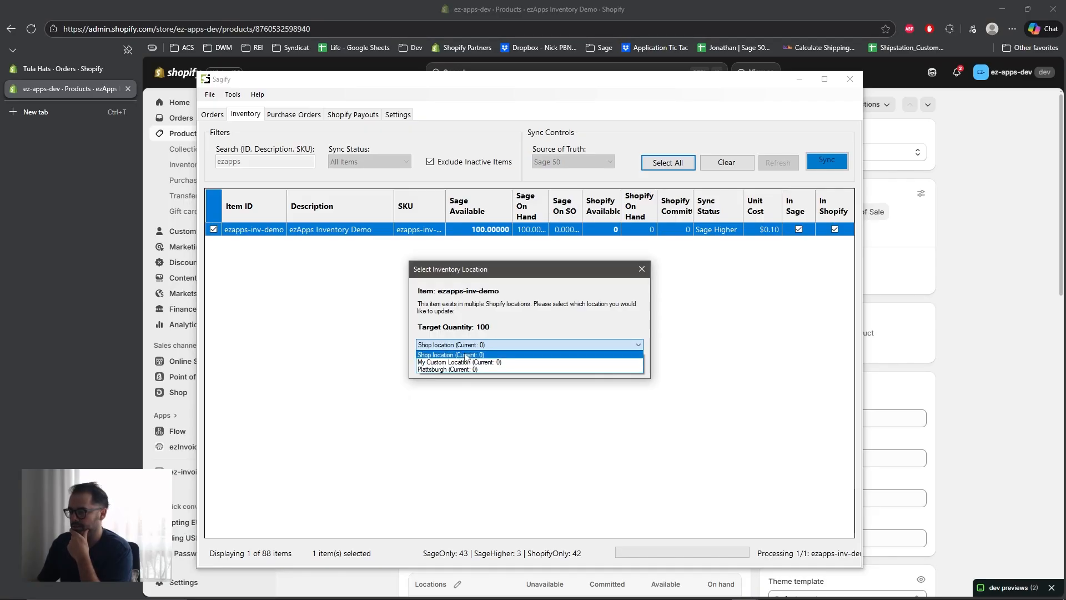
{"action": "left_click", "coordinate": [470, 369]}
{"action": "left_click", "coordinate": [578, 367]}
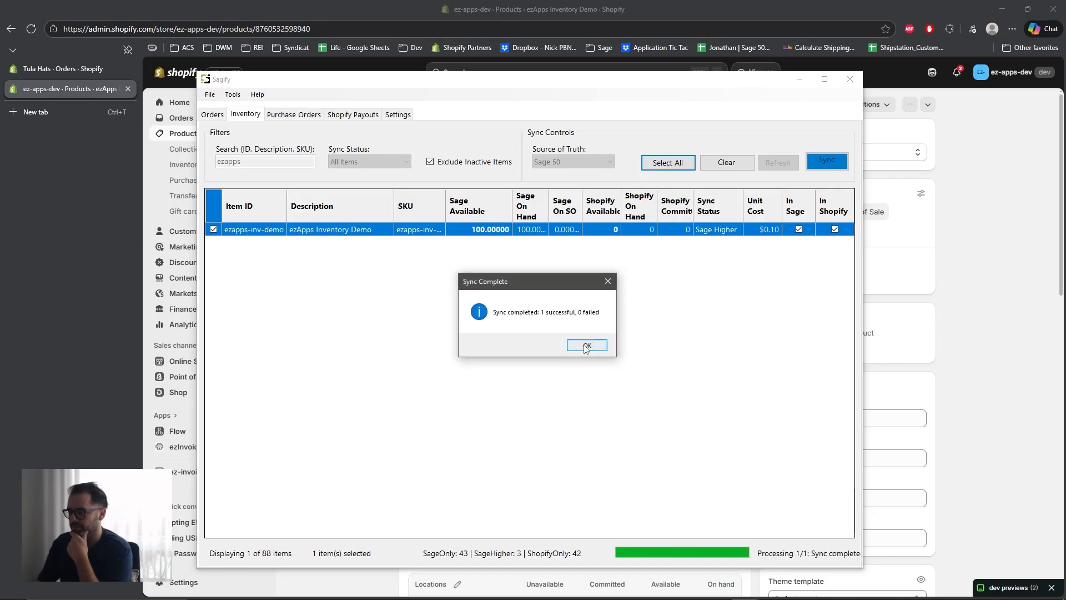
{"action": "left_click", "coordinate": [586, 346]}
{"action": "left_click", "coordinate": [289, 164]}
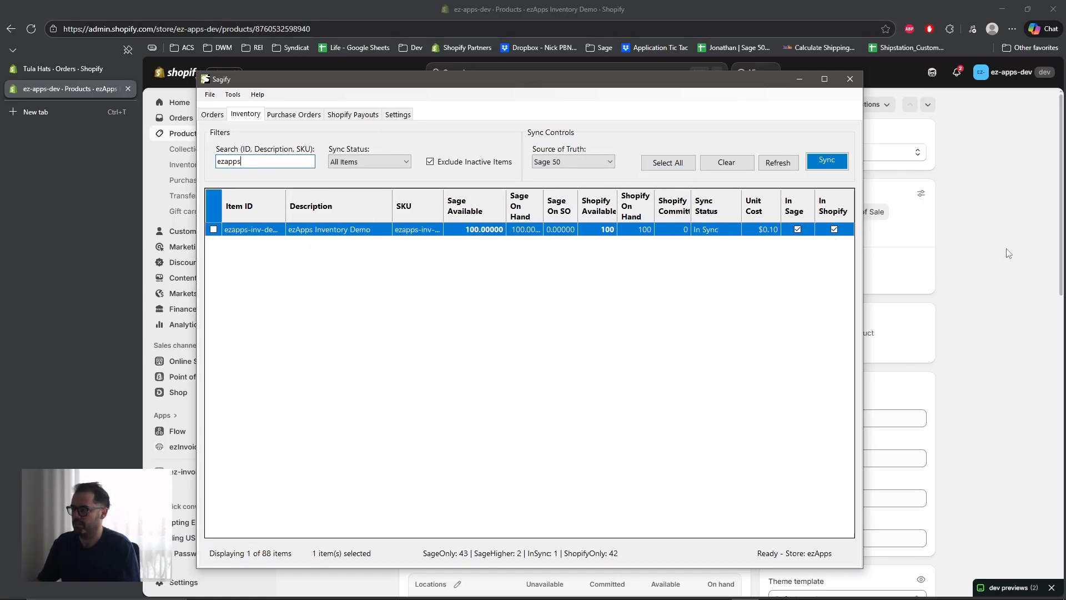
{"action": "left_click", "coordinate": [1009, 253]}
Step: Check that Shopify's Inventory card shows 100 available at Plattsburgh, then switch back to Sage 50
{"action": "scroll", "coordinate": [993, 294], "scroll_direction": "down", "scroll_amount": 3}
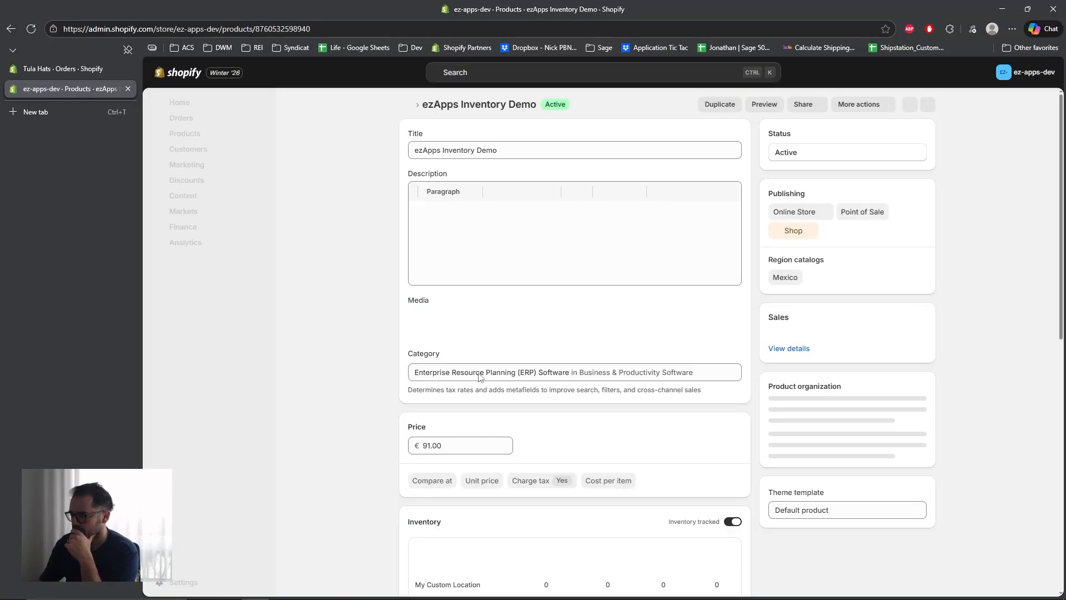
{"action": "scroll", "coordinate": [352, 300], "scroll_direction": "down", "scroll_amount": 3}
{"action": "scroll", "coordinate": [495, 362], "scroll_direction": "down", "scroll_amount": 2}
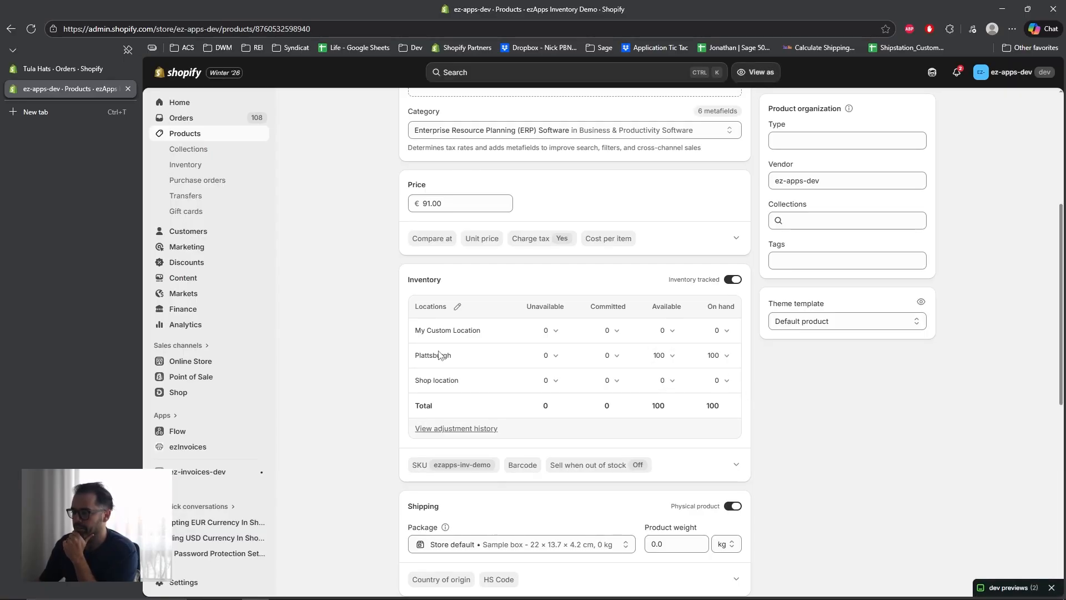
{"action": "scroll", "coordinate": [826, 480], "scroll_direction": "up", "scroll_amount": 5}
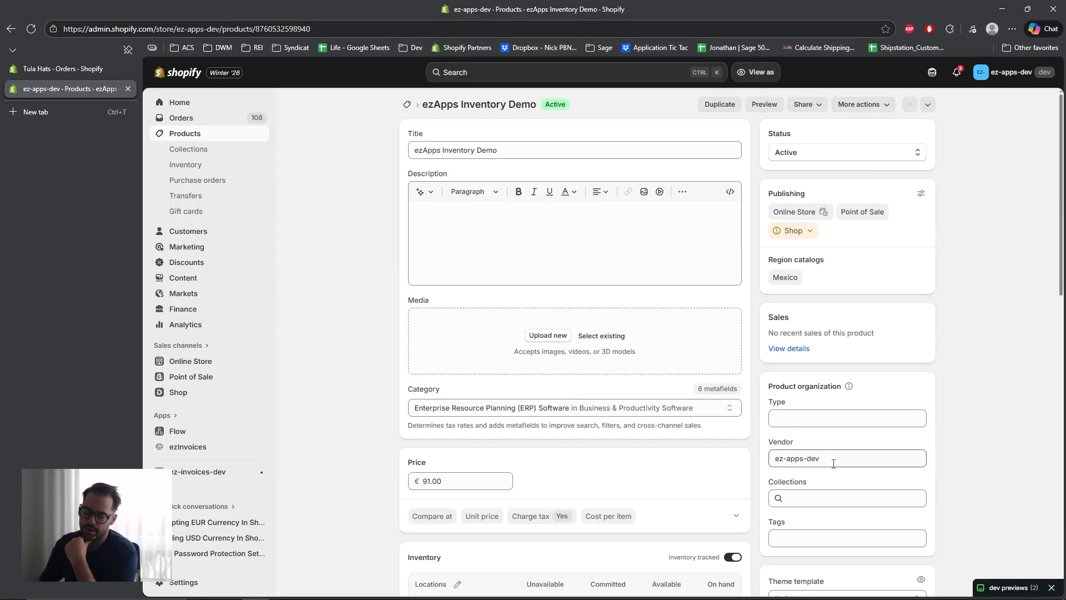
{"action": "left_click", "coordinate": [745, 590]}
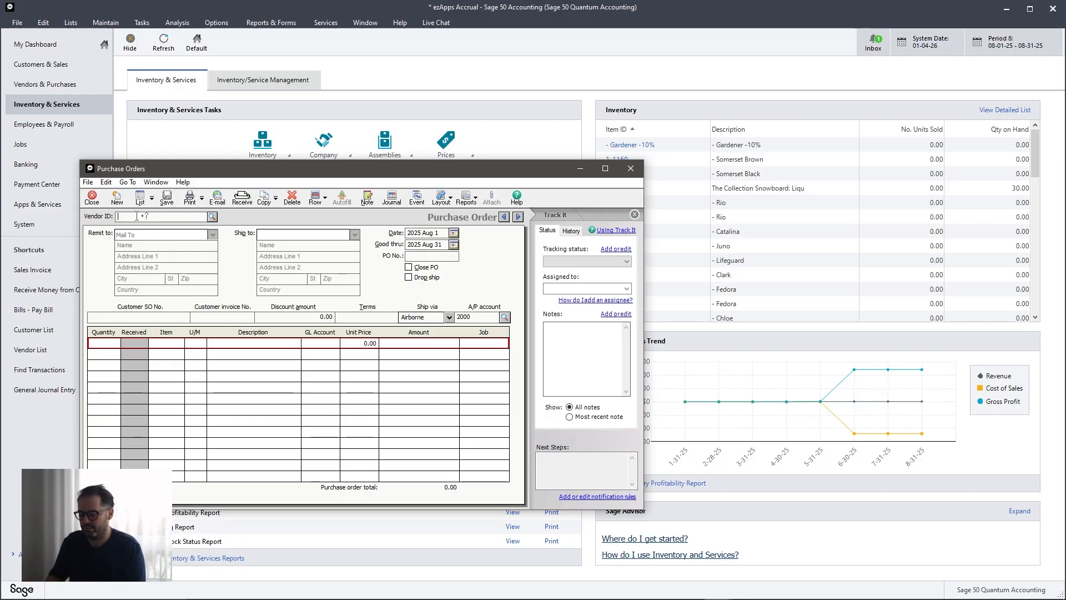
Step: Fill the purchase order for ABC Publiser Inc. with 250 ezapps-inv-demo units
{"action": "type", "text": "abc Publiser Inc."}
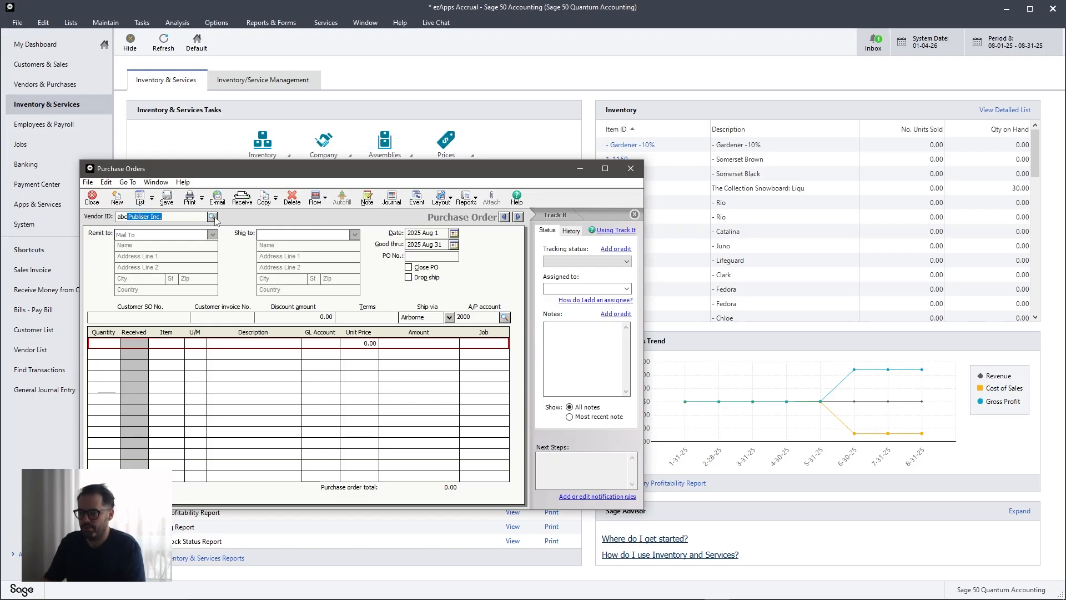
{"action": "key", "text": "Tab"}
{"action": "left_click", "coordinate": [113, 344]}
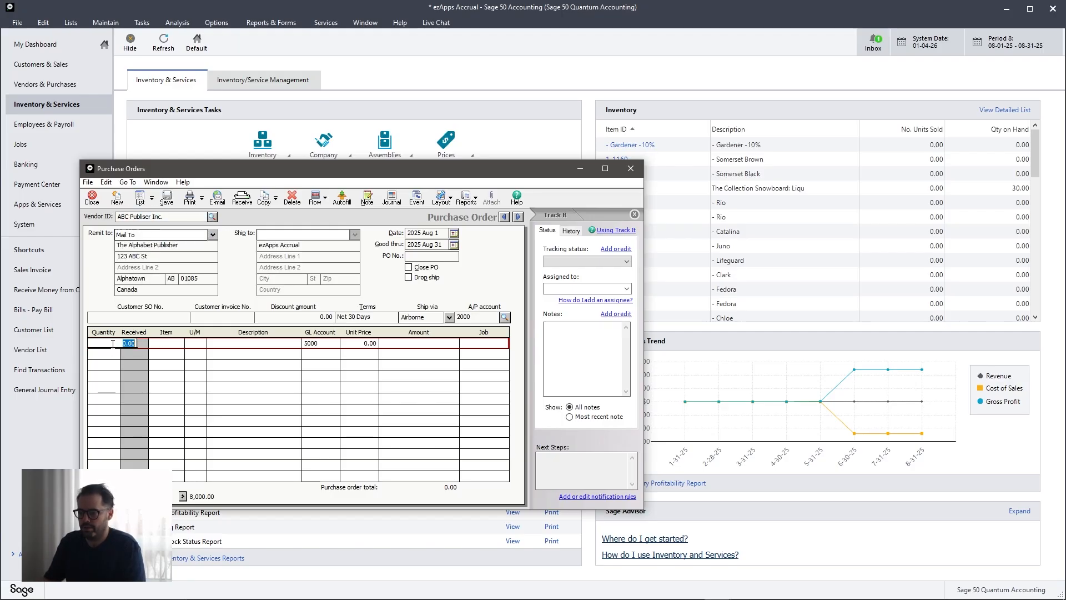
{"action": "type", "text": "254"}
{"action": "key", "text": "BackSpace"}
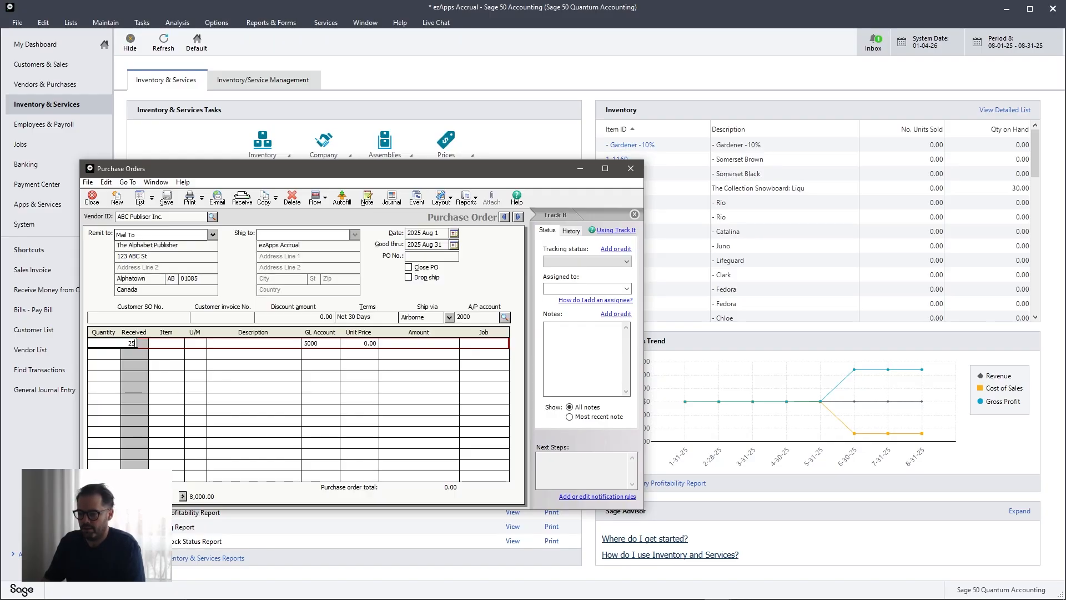
{"action": "key", "text": "Tab"}
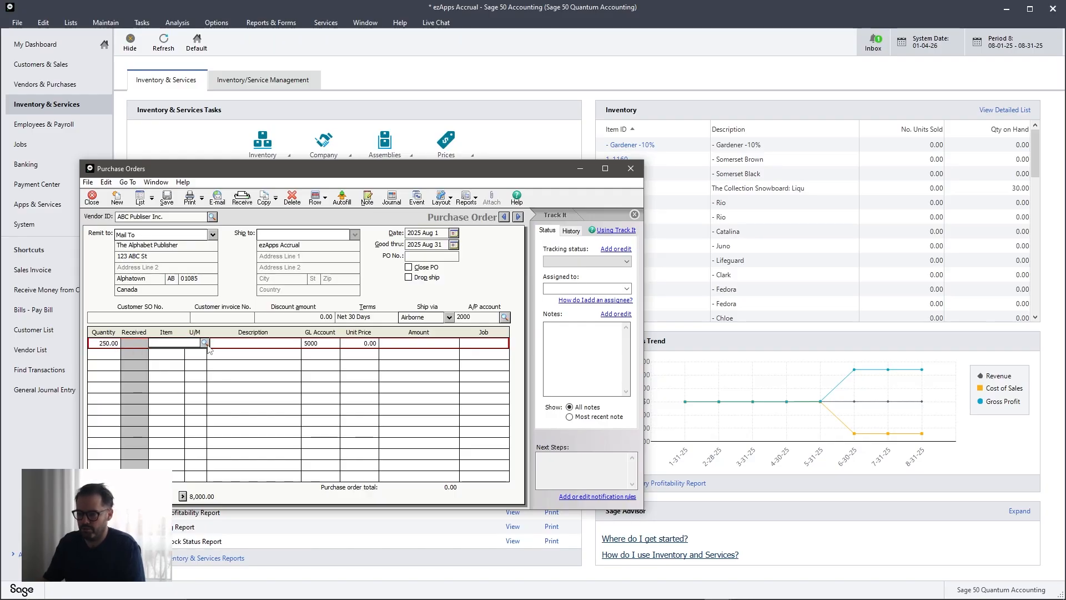
{"action": "type", "text": "11"}
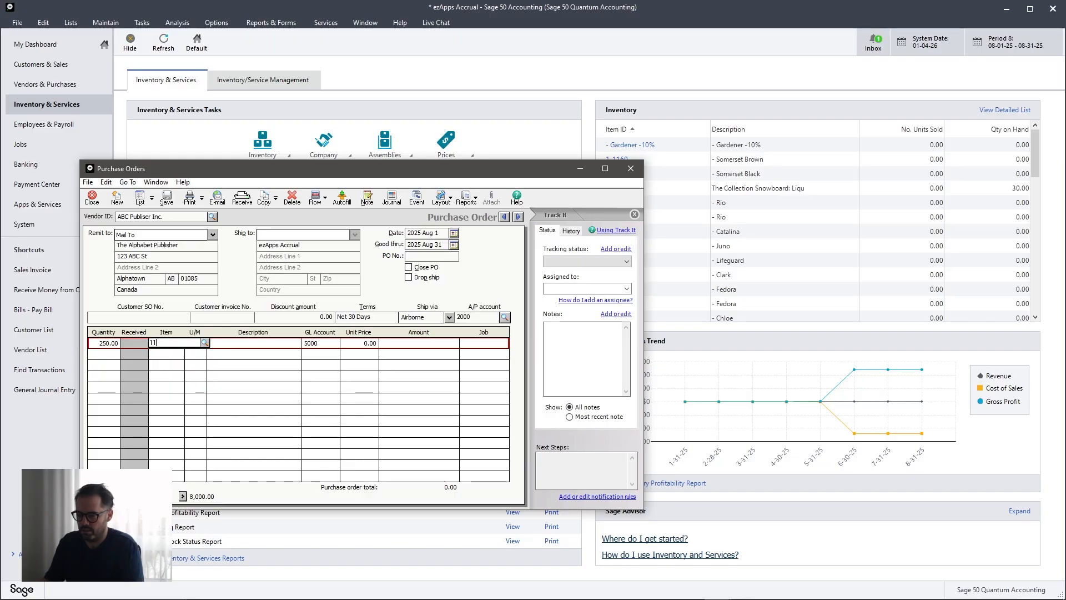
{"action": "key", "text": "BackSpace"}
{"action": "key", "text": "BackSpace"}
{"action": "type", "text": "ez-"}
{"action": "type", "text": "a"}
{"action": "key", "text": "Tab"}
{"action": "key", "text": "Tab"}
{"action": "key", "text": "Tab"}
{"action": "key", "text": "Tab"}
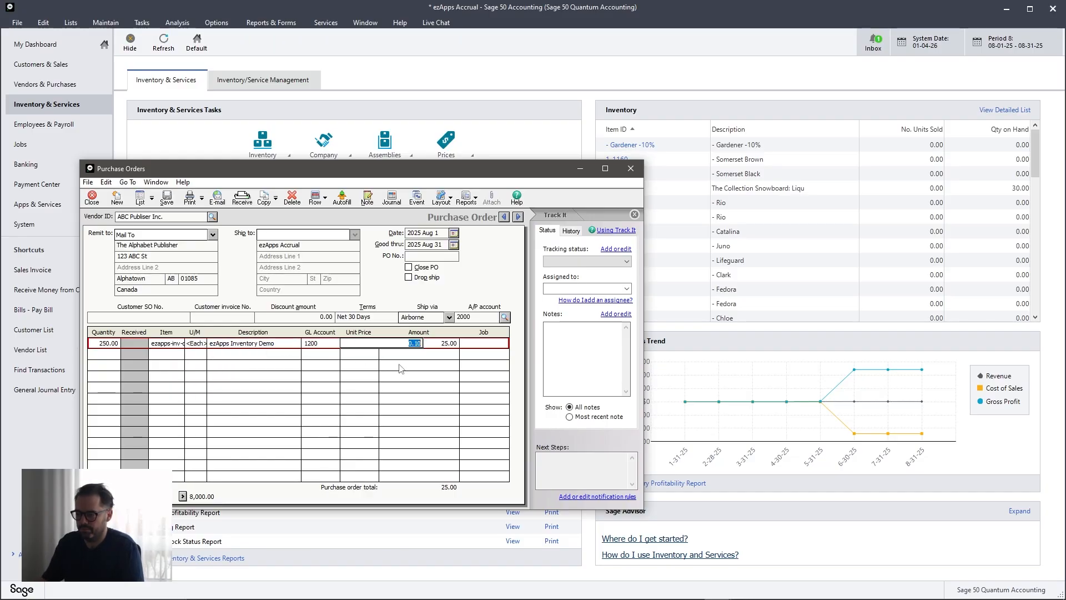
{"action": "key", "text": "Tab"}
{"action": "key", "text": "Tab"}
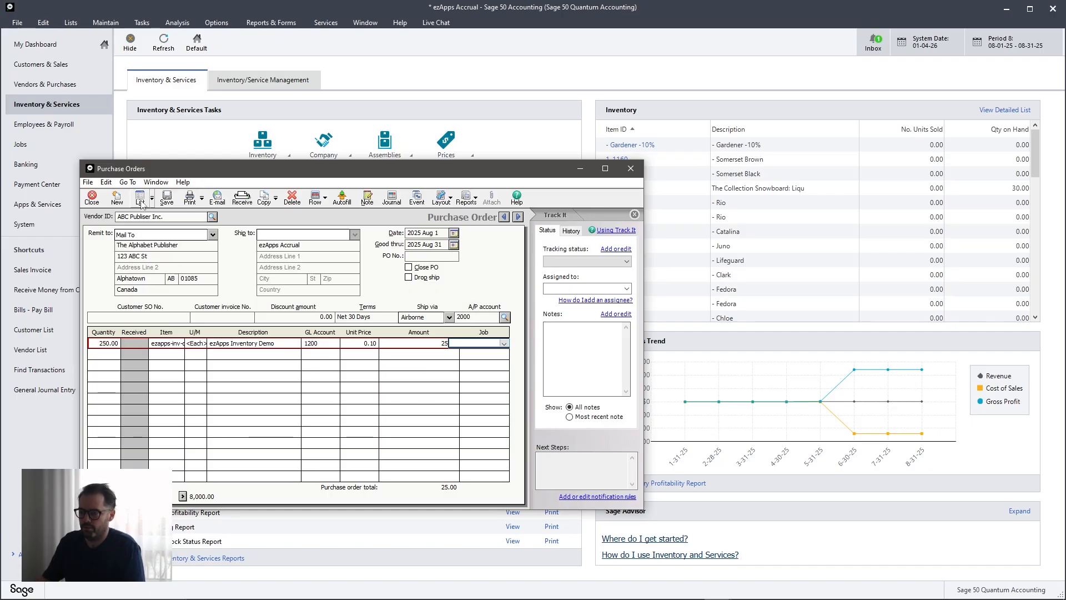
Step: Save purchase order 09090 and close the form
{"action": "left_click", "coordinate": [425, 256]}
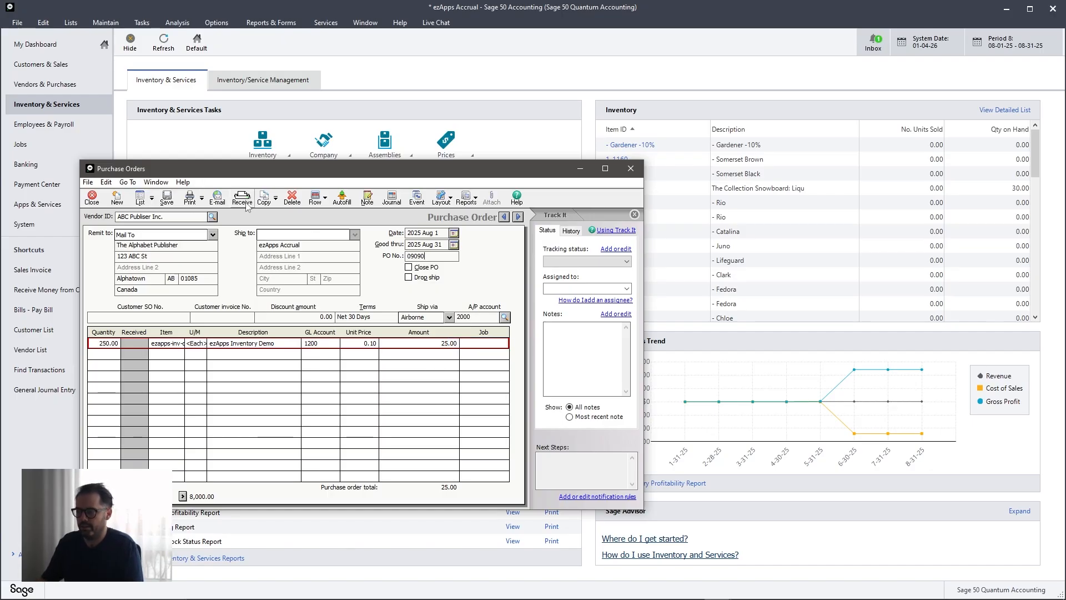
{"action": "left_click", "coordinate": [167, 197]}
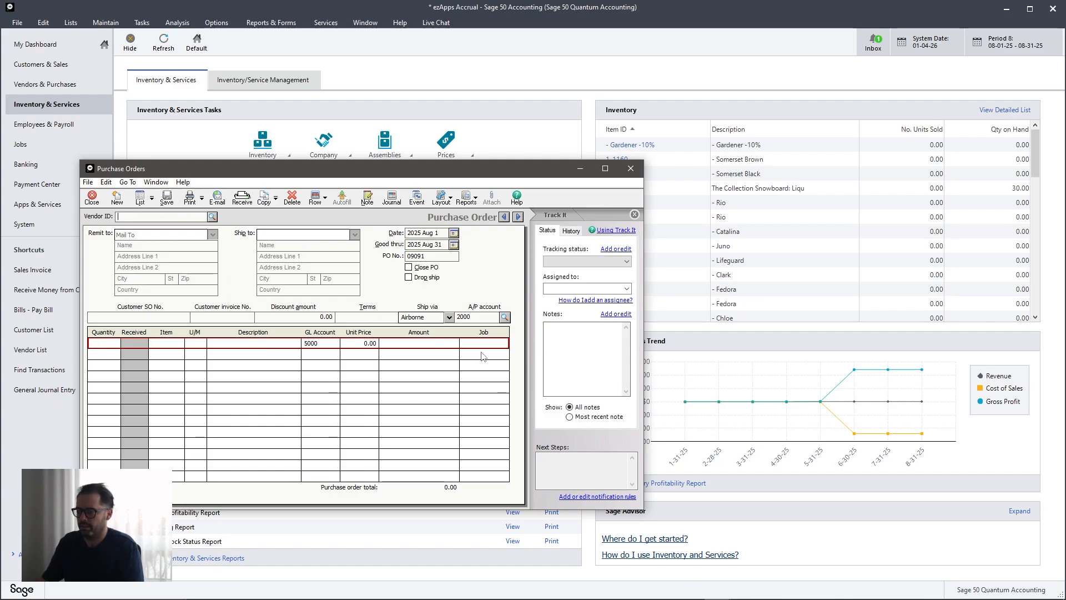
{"action": "left_click", "coordinate": [92, 197]}
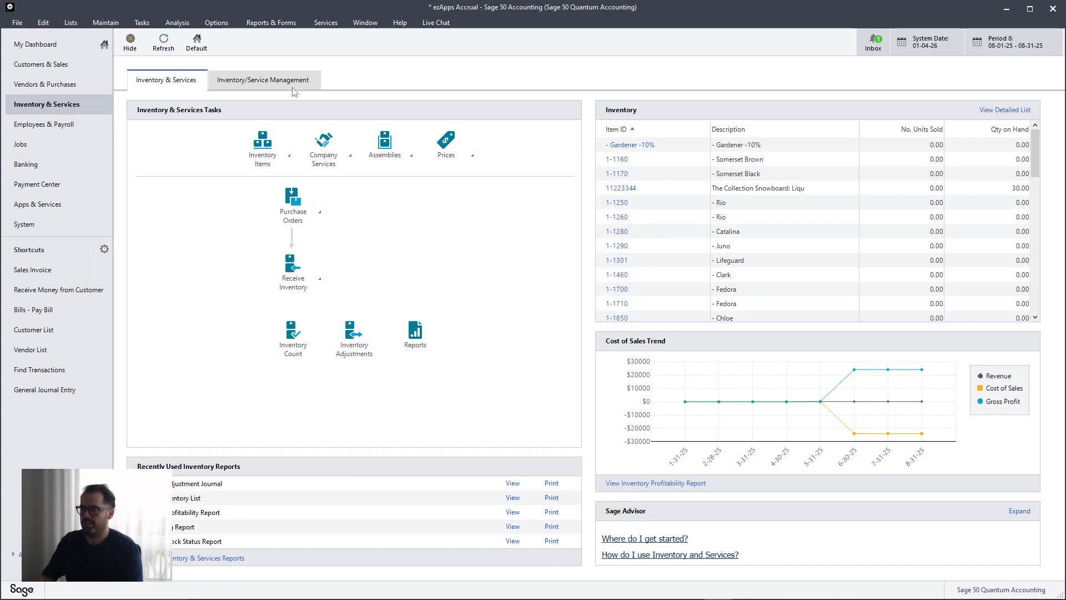
Step: Open PO 09090 from the purchase order list, change its date to 2026 Jan 1, and save
{"action": "left_click", "coordinate": [102, 26]}
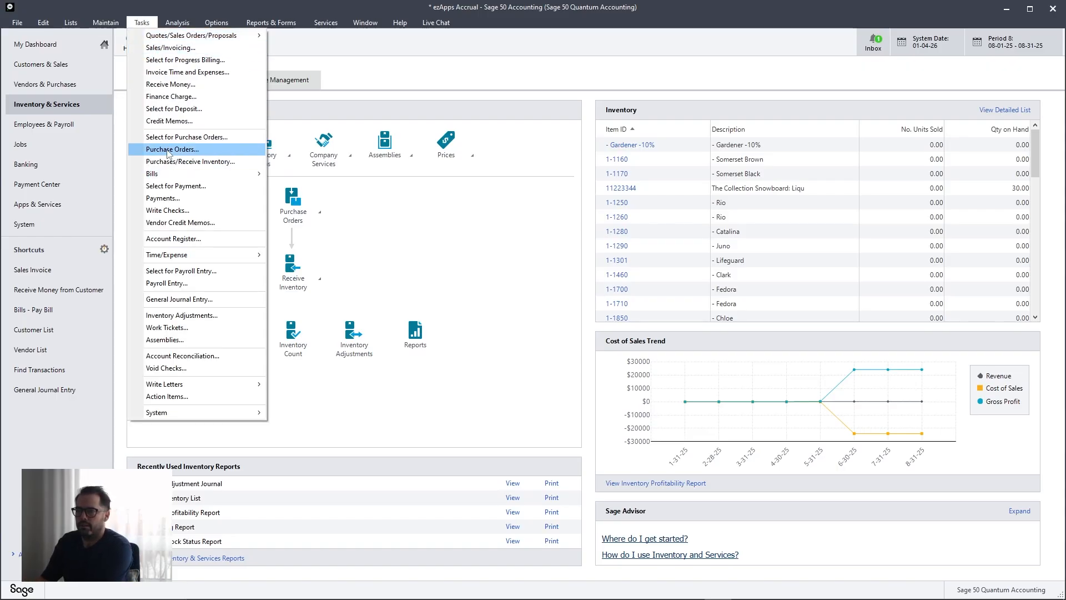
{"action": "left_click", "coordinate": [168, 150]}
{"action": "left_click", "coordinate": [140, 199]}
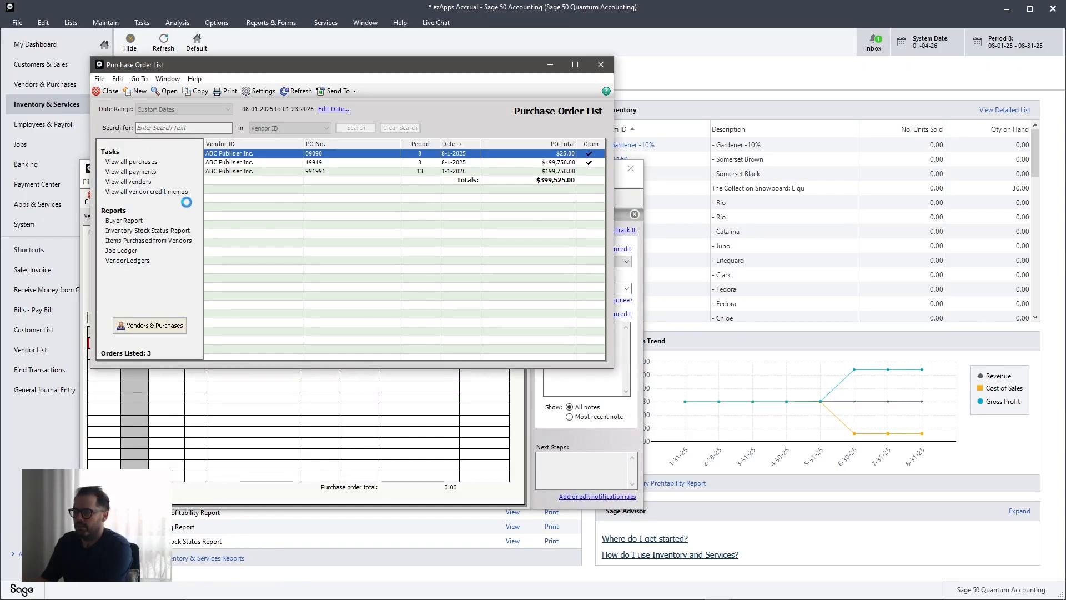
{"action": "double_click", "coordinate": [349, 158]}
{"action": "left_click", "coordinate": [455, 231]}
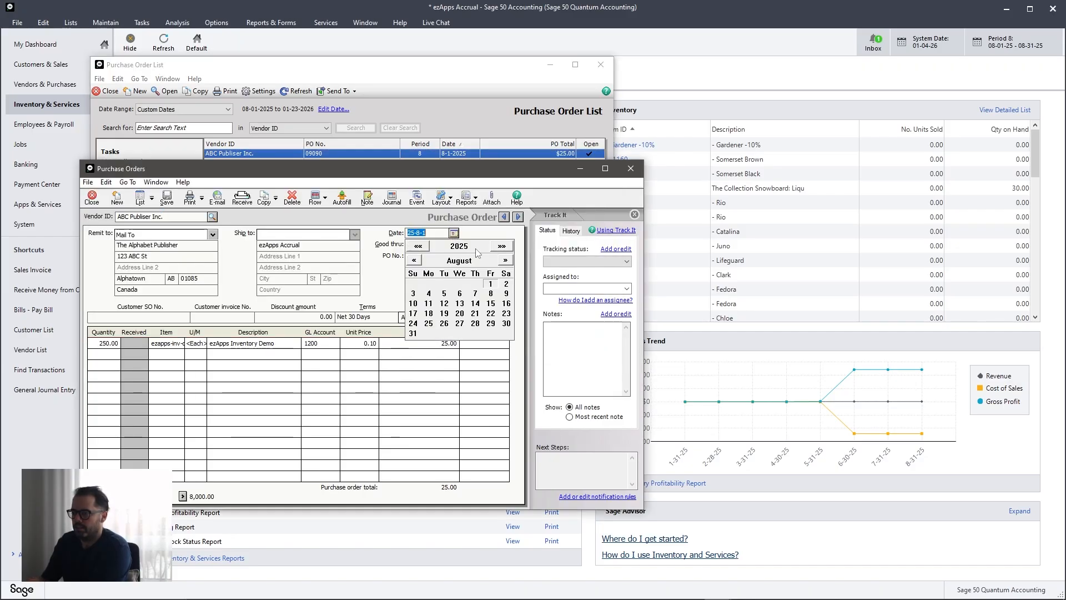
{"action": "left_click", "coordinate": [506, 262]}
{"action": "left_click", "coordinate": [506, 262]}
{"action": "left_click", "coordinate": [506, 262]}
{"action": "left_click", "coordinate": [506, 262]}
{"action": "left_click", "coordinate": [506, 262]}
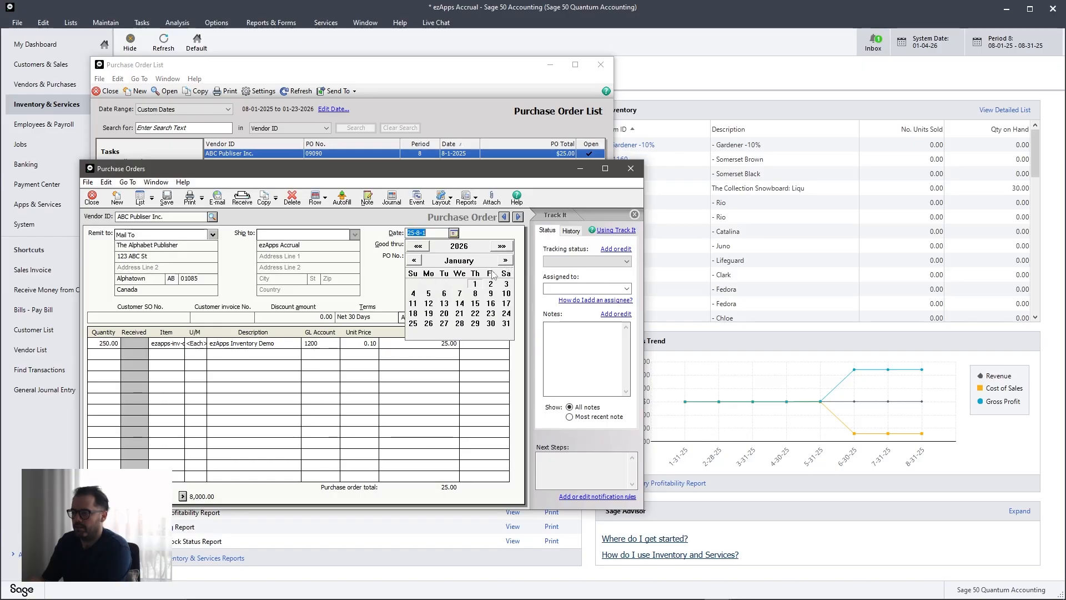
{"action": "left_click", "coordinate": [476, 284]}
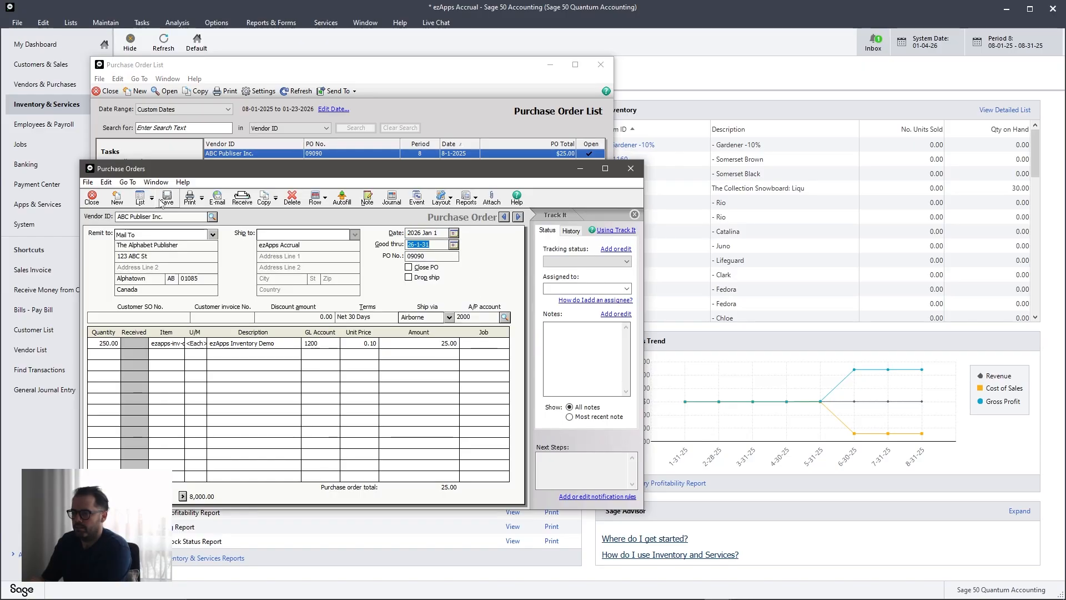
{"action": "left_click", "coordinate": [166, 197]}
{"action": "left_click", "coordinate": [631, 169]}
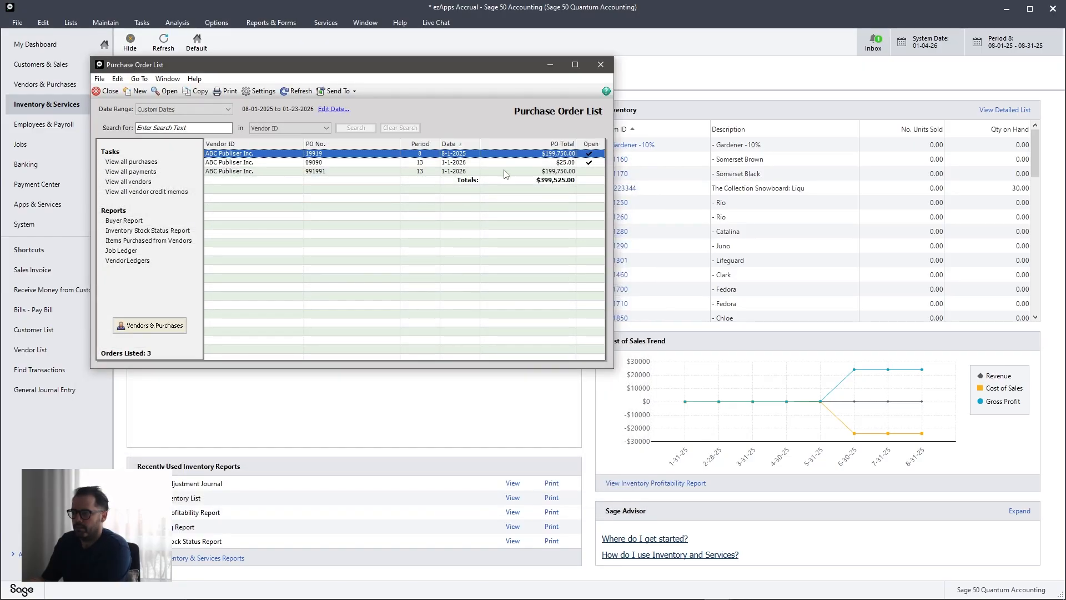
Step: Reopen PO 09090 in Receive Inventory, discard without saving, and close the order list
{"action": "double_click", "coordinate": [527, 162]}
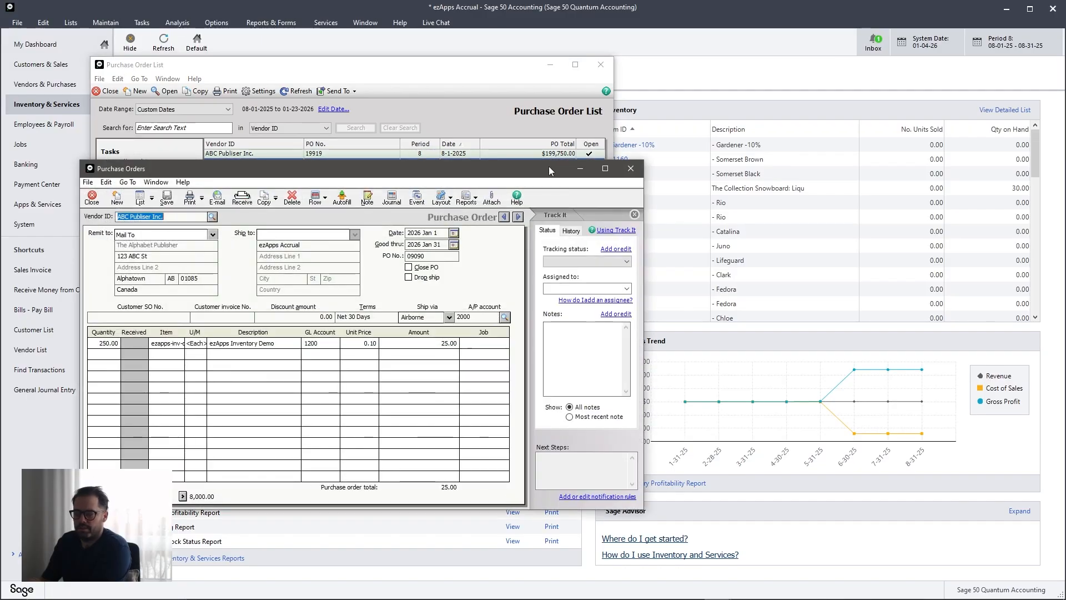
{"action": "left_click", "coordinate": [242, 198]}
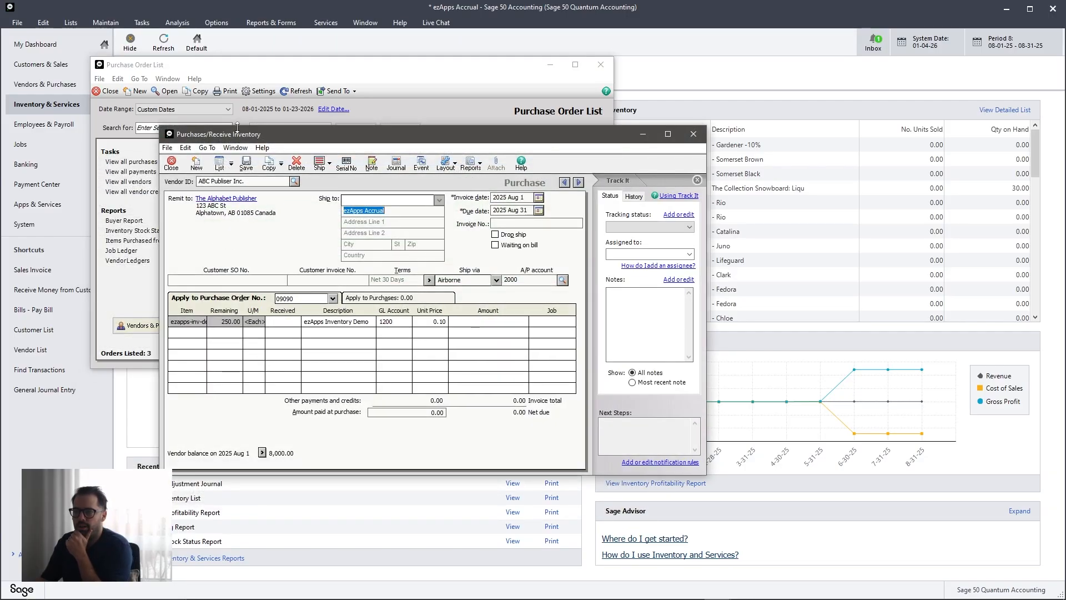
{"action": "left_click", "coordinate": [690, 135]}
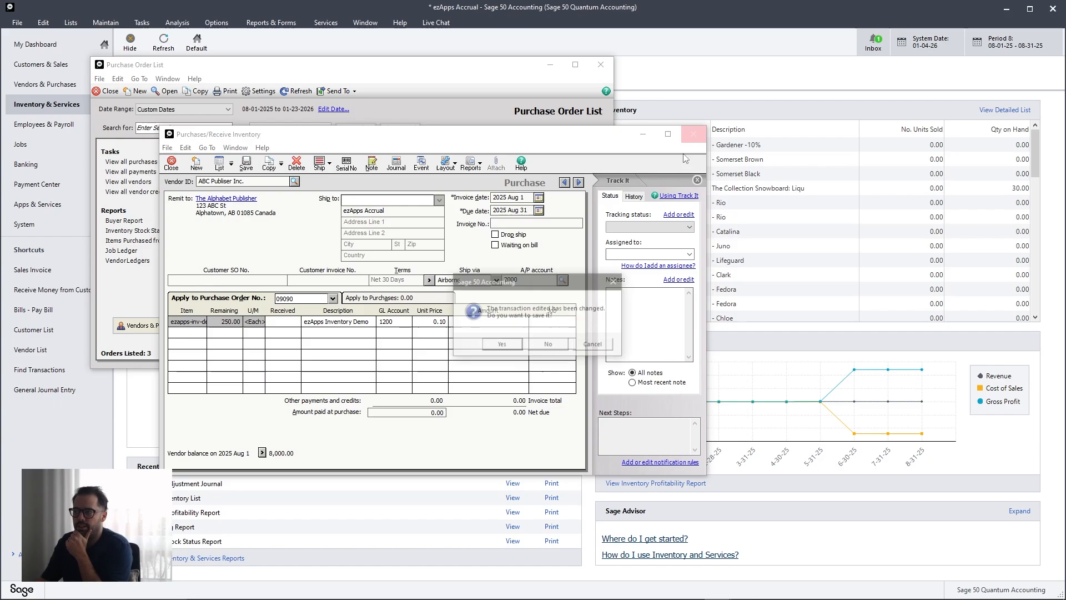
{"action": "left_click", "coordinate": [560, 345]}
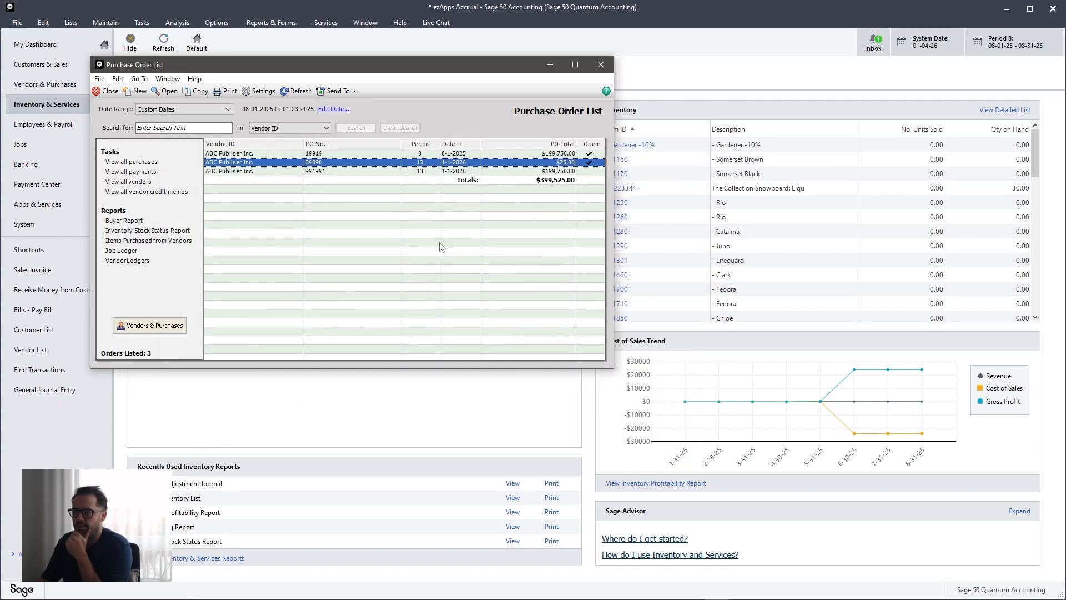
{"action": "left_click", "coordinate": [600, 65]}
Step: Refresh Sagify's Purchase Orders tab and review the details of open order 09090 for $25.00
{"action": "left_click", "coordinate": [745, 589]}
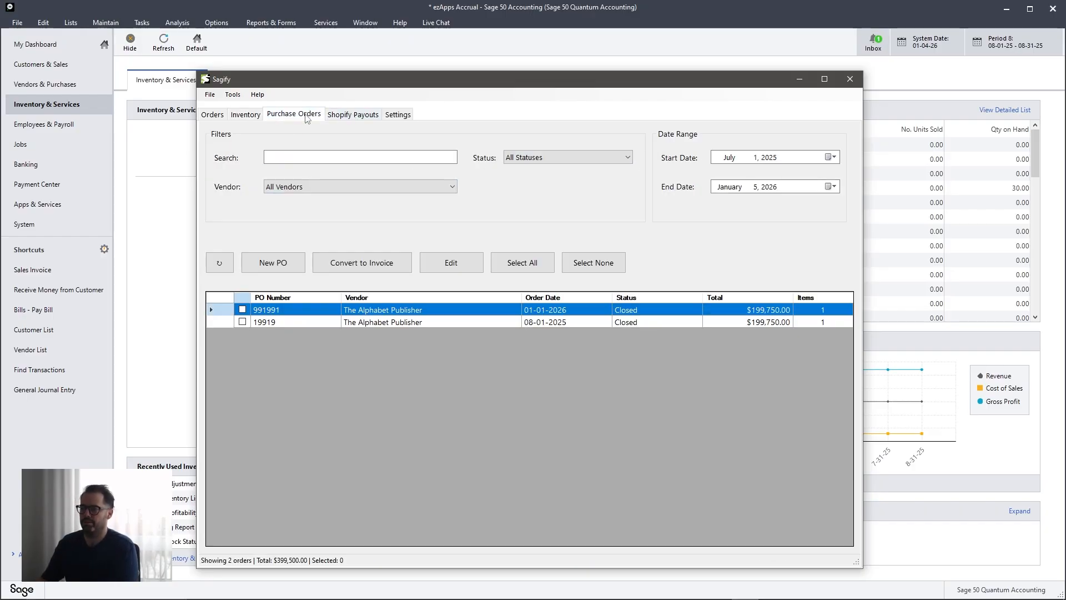
{"action": "left_click", "coordinate": [231, 264]}
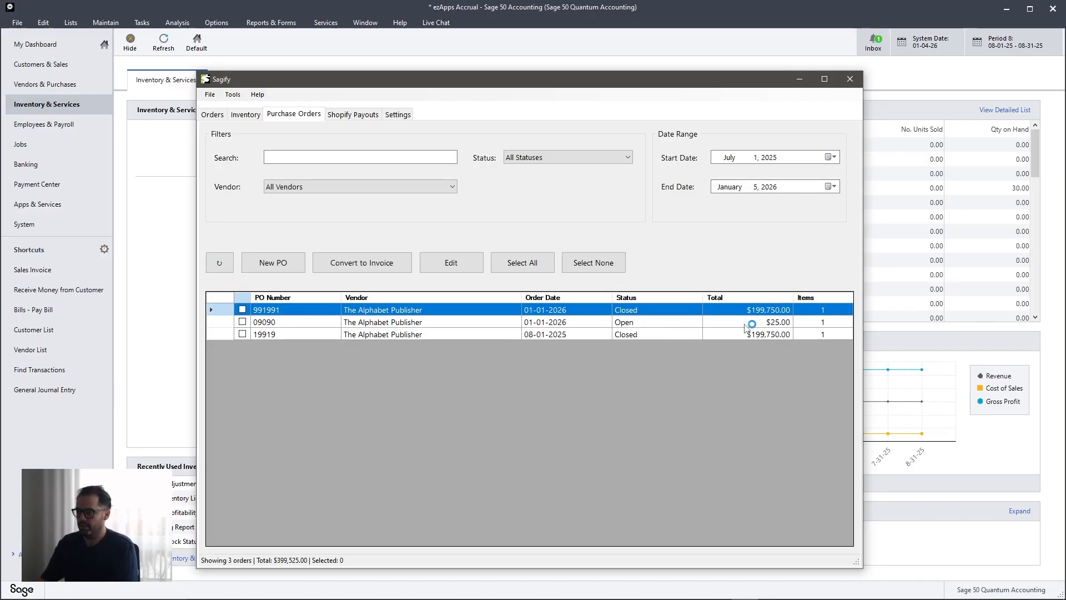
{"action": "left_click", "coordinate": [776, 328]}
{"action": "left_click", "coordinate": [283, 326]}
{"action": "double_click", "coordinate": [282, 326]}
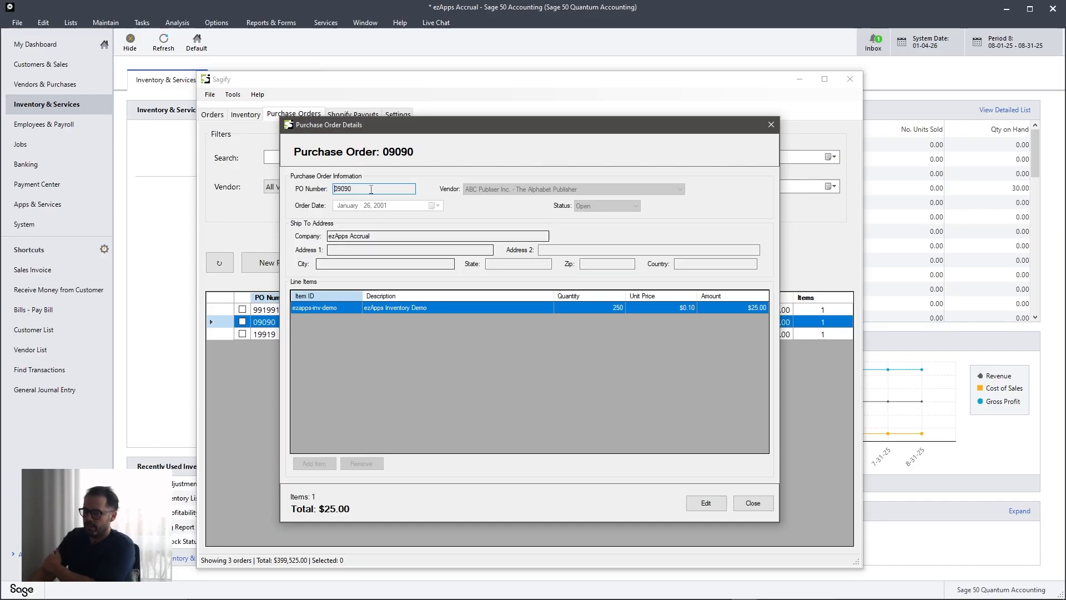
{"action": "left_click", "coordinate": [753, 503]}
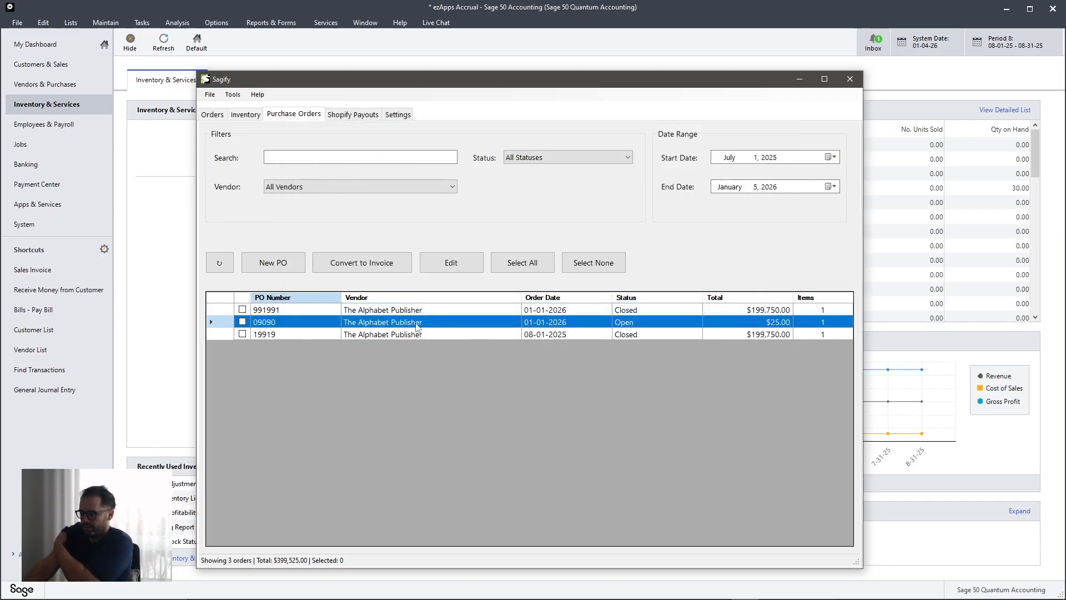
Step: Convert PO 09090 into a purchase invoice in Sagify
{"action": "left_click", "coordinate": [243, 323]}
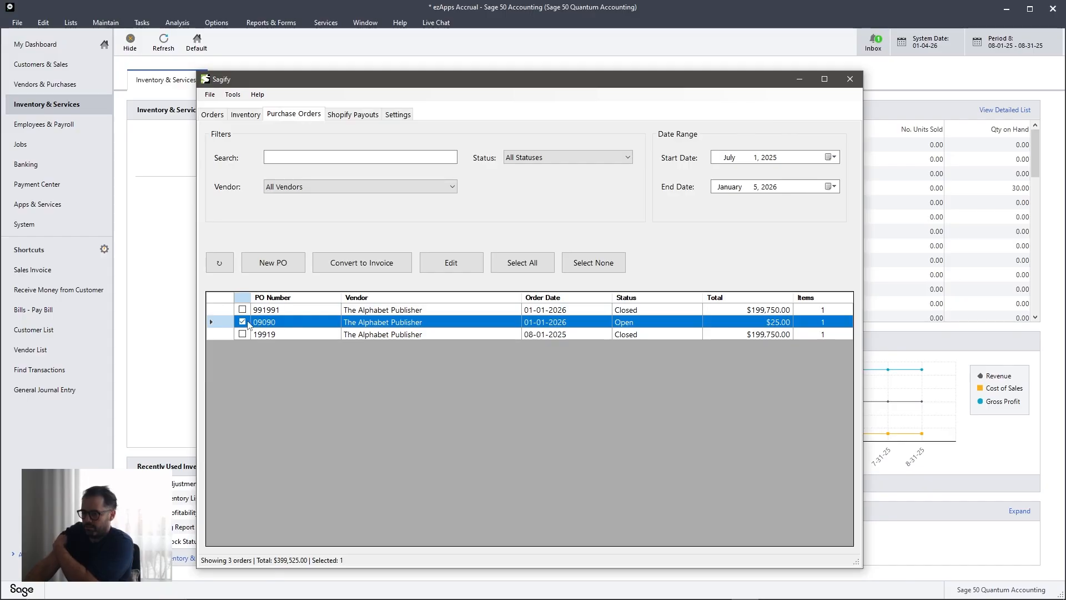
{"action": "left_click", "coordinate": [345, 270]}
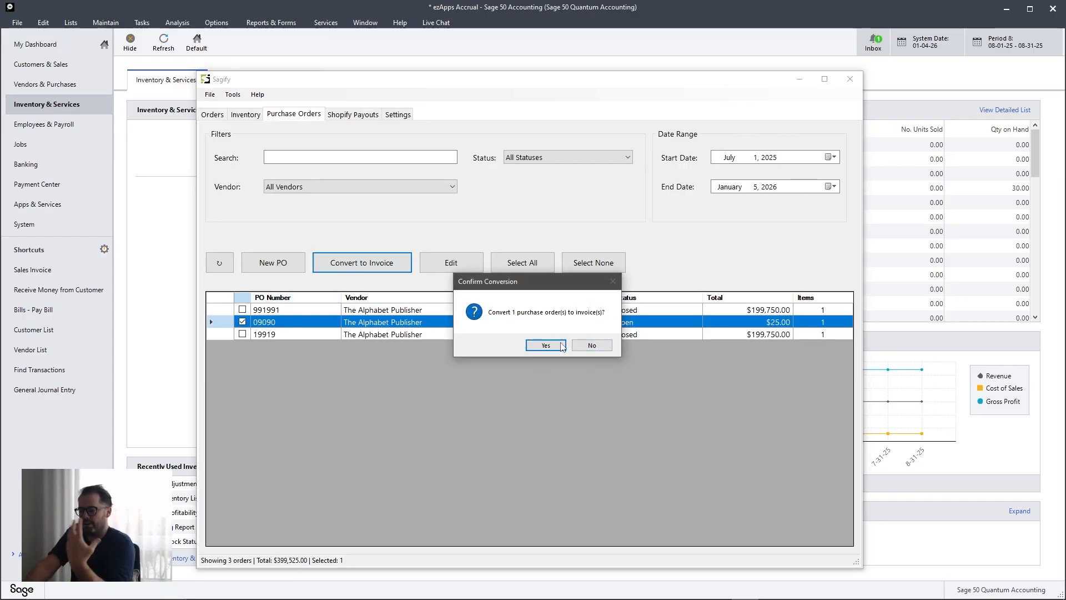
{"action": "left_click", "coordinate": [562, 346]}
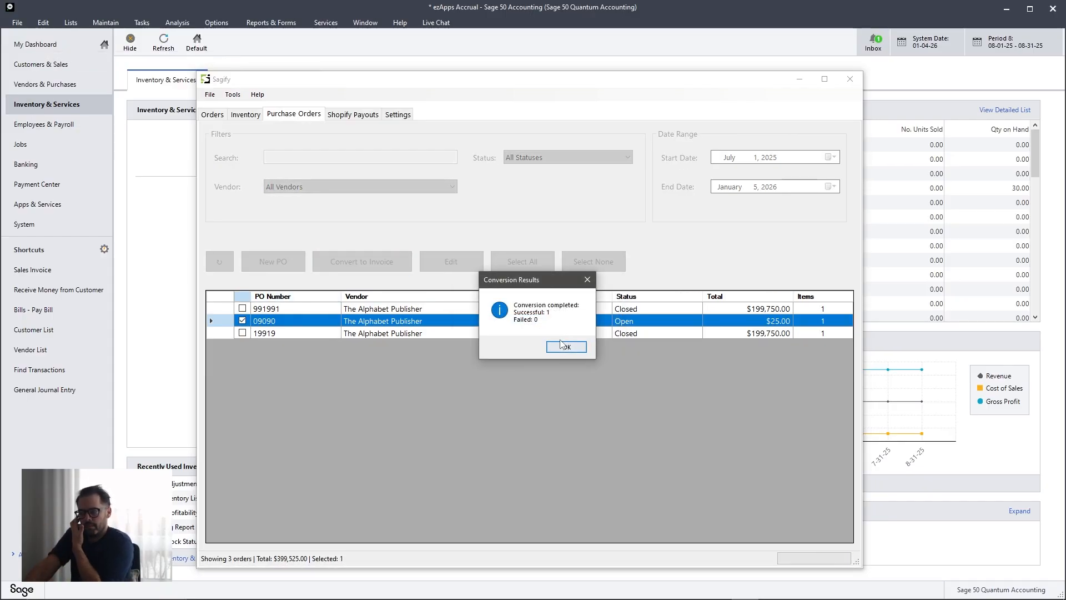
{"action": "left_click", "coordinate": [564, 347]}
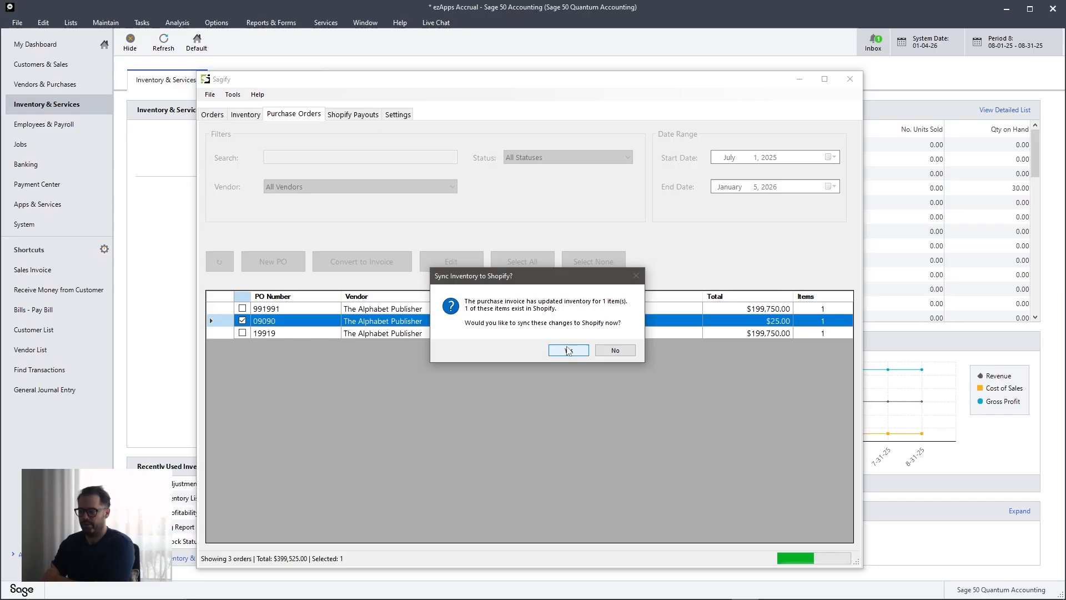
Step: Sync the converted stock to Shopify's Shop location
{"action": "left_click", "coordinate": [567, 349]}
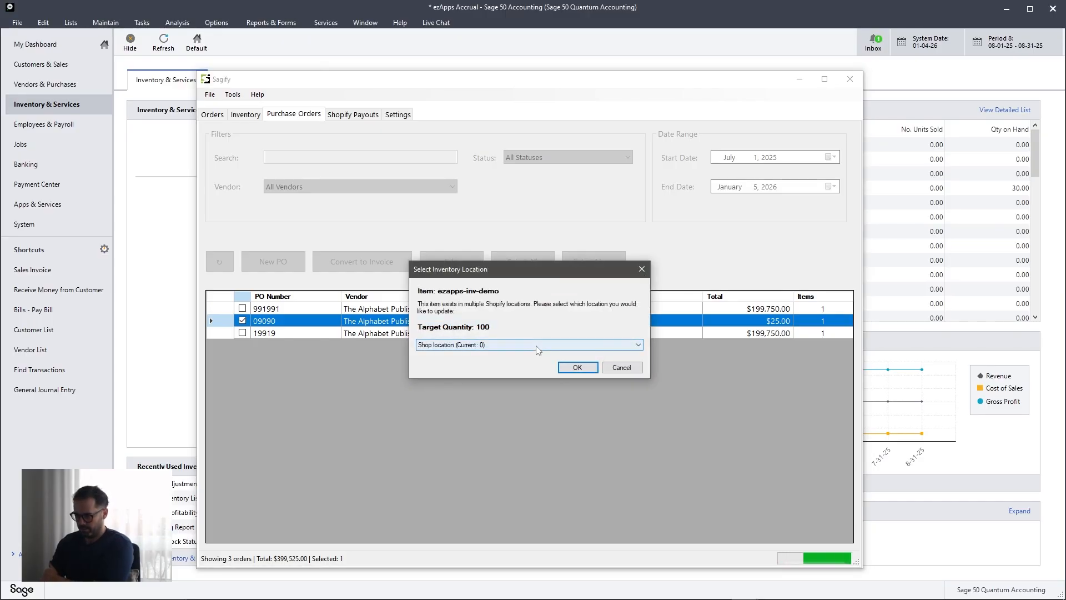
{"action": "left_click", "coordinate": [536, 344]}
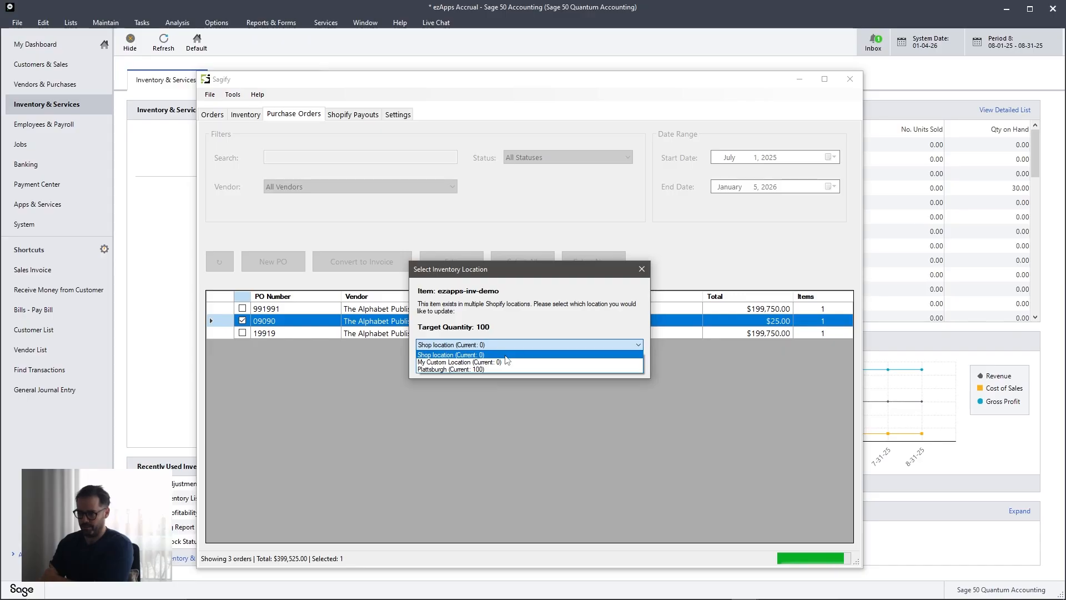
{"action": "left_click", "coordinate": [506, 355]}
{"action": "left_click", "coordinate": [578, 367]}
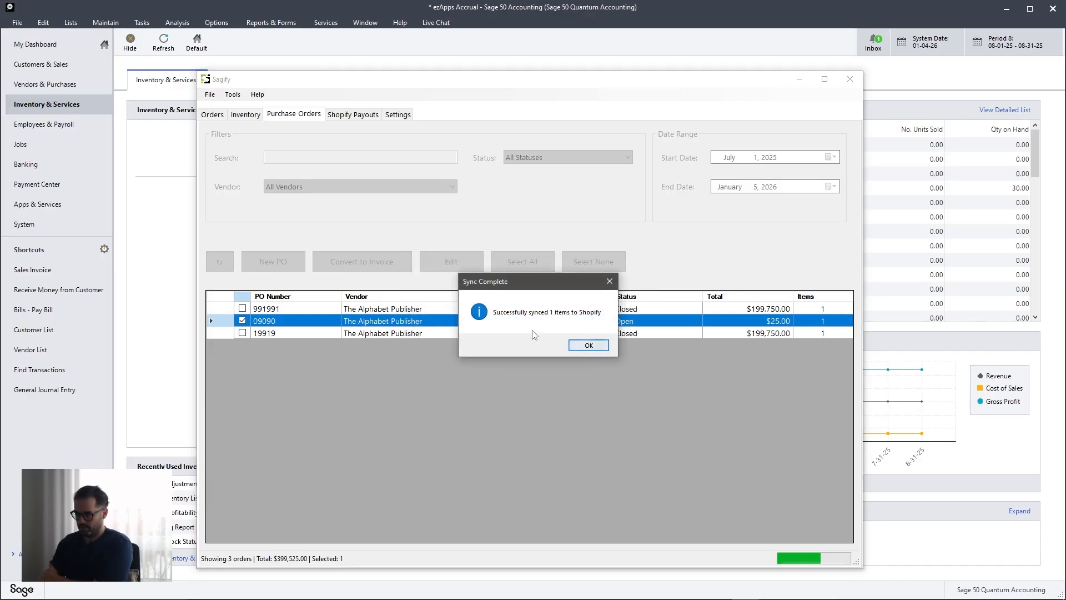
{"action": "left_click", "coordinate": [589, 345]}
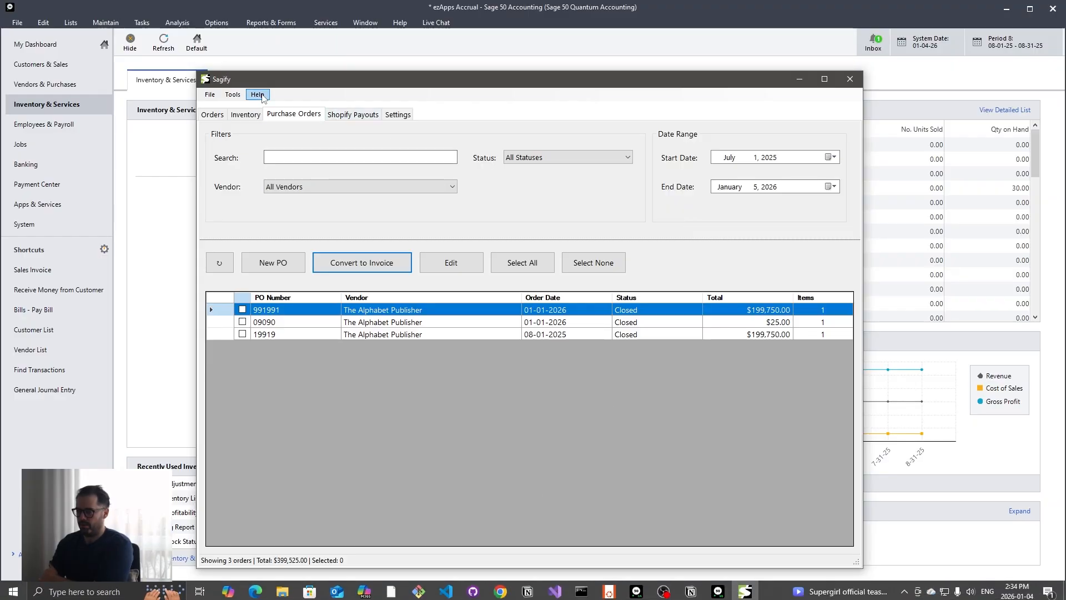
Step: Open PO 09090 and inspect its related purchase invoice 09090 for $25.00
{"action": "left_click", "coordinate": [142, 23]}
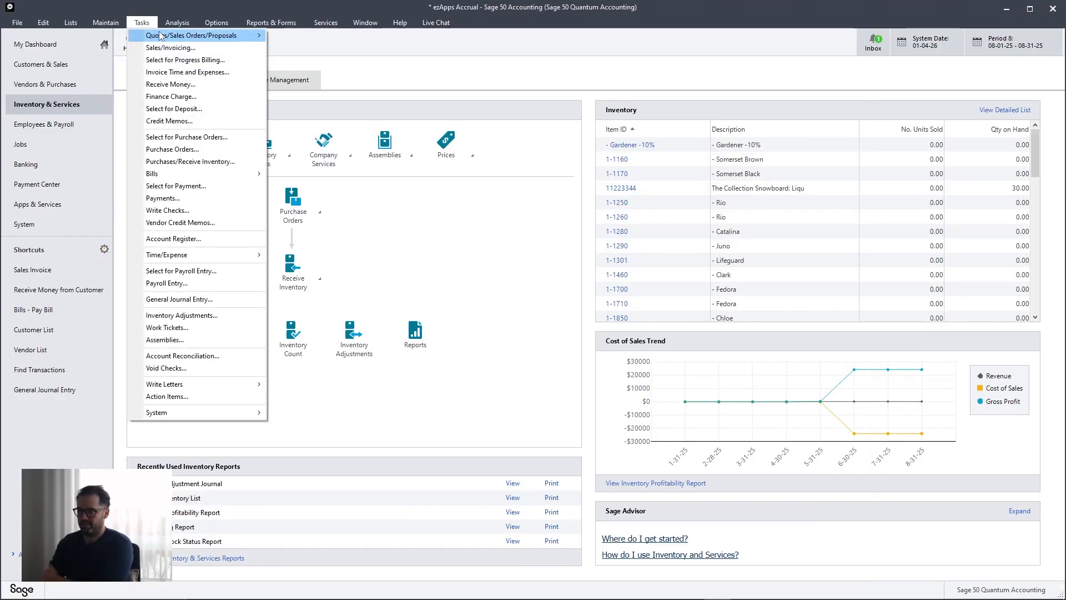
{"action": "left_click", "coordinate": [196, 151]}
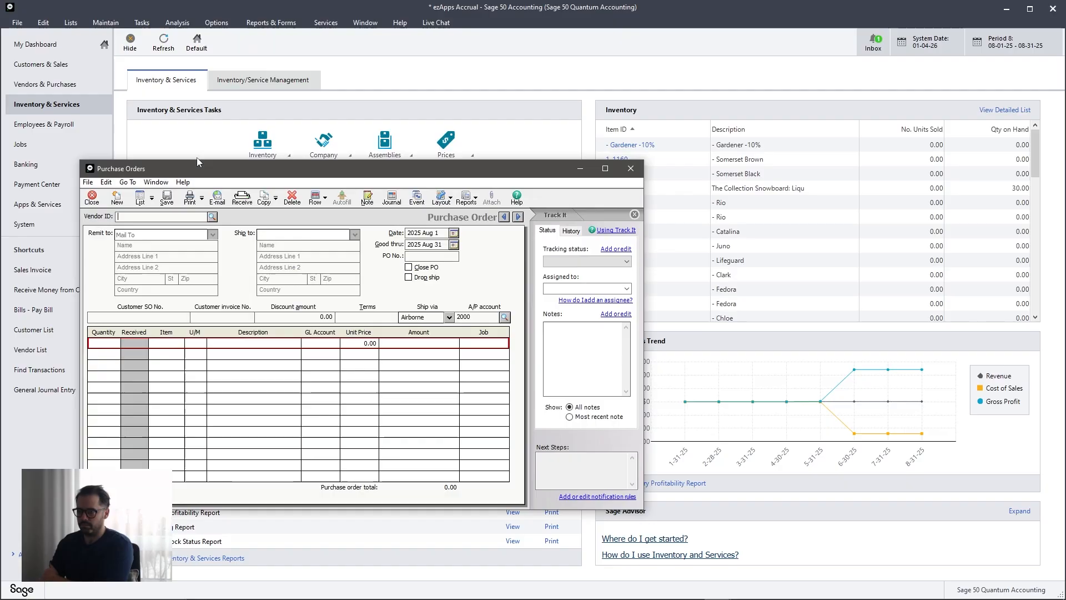
{"action": "left_click", "coordinate": [140, 201]}
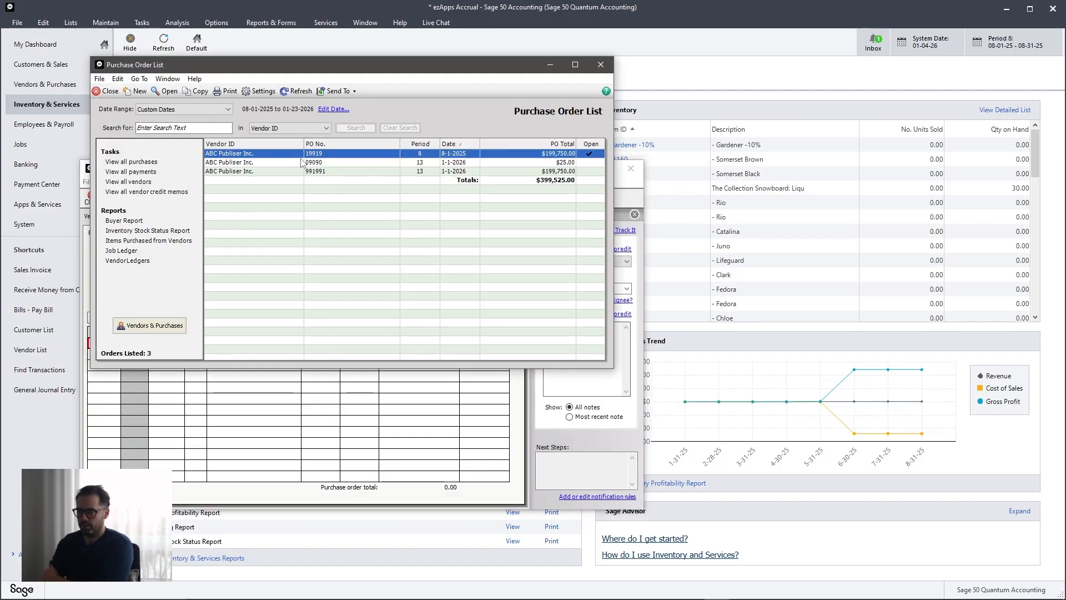
{"action": "double_click", "coordinate": [459, 165]}
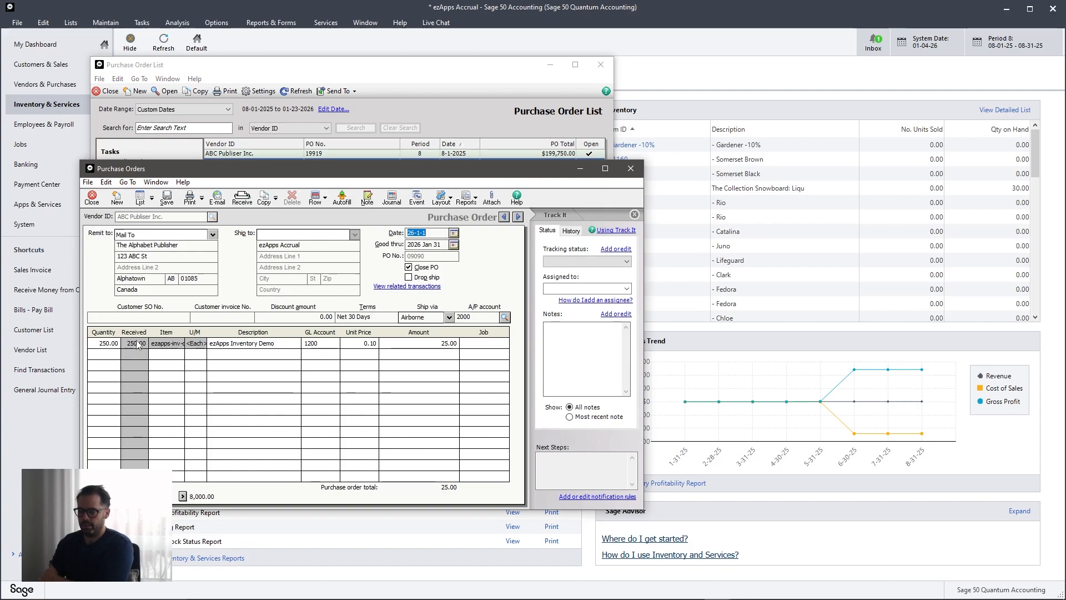
{"action": "left_click", "coordinate": [411, 287]}
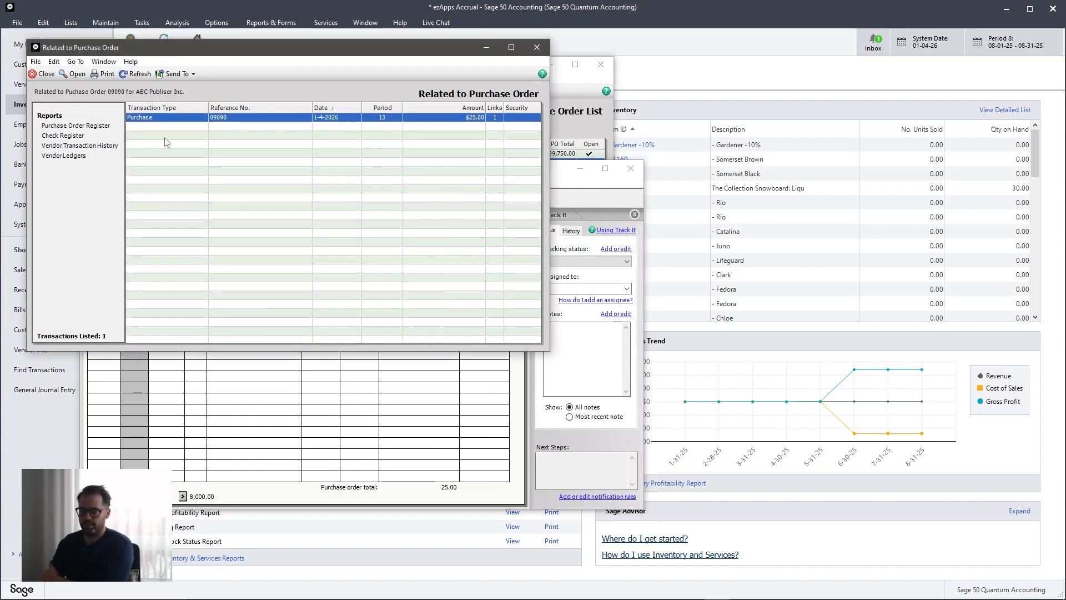
{"action": "double_click", "coordinate": [145, 118]}
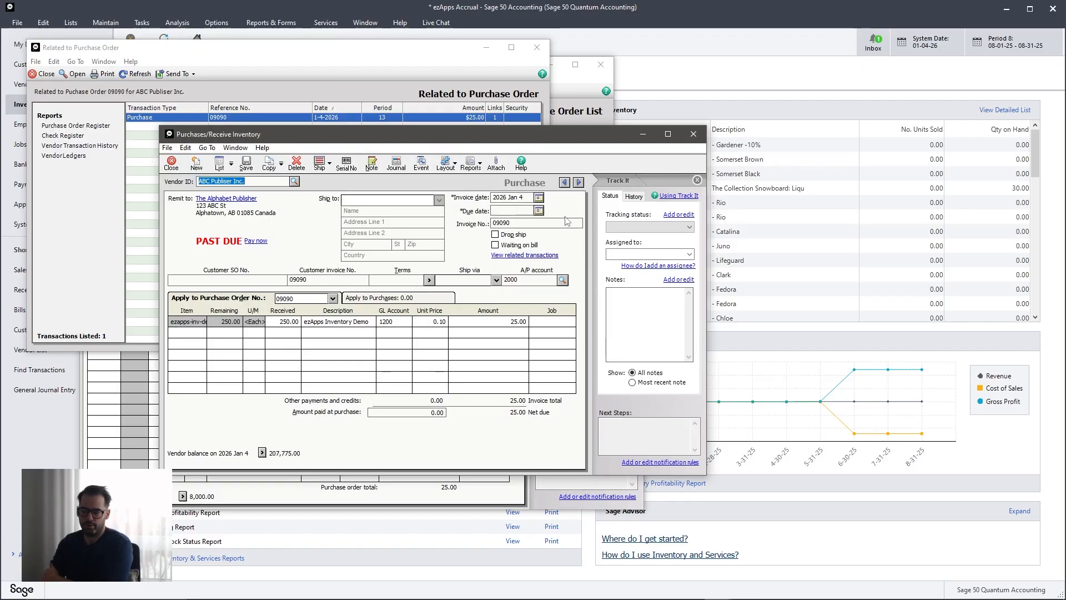
{"action": "left_click", "coordinate": [693, 134]}
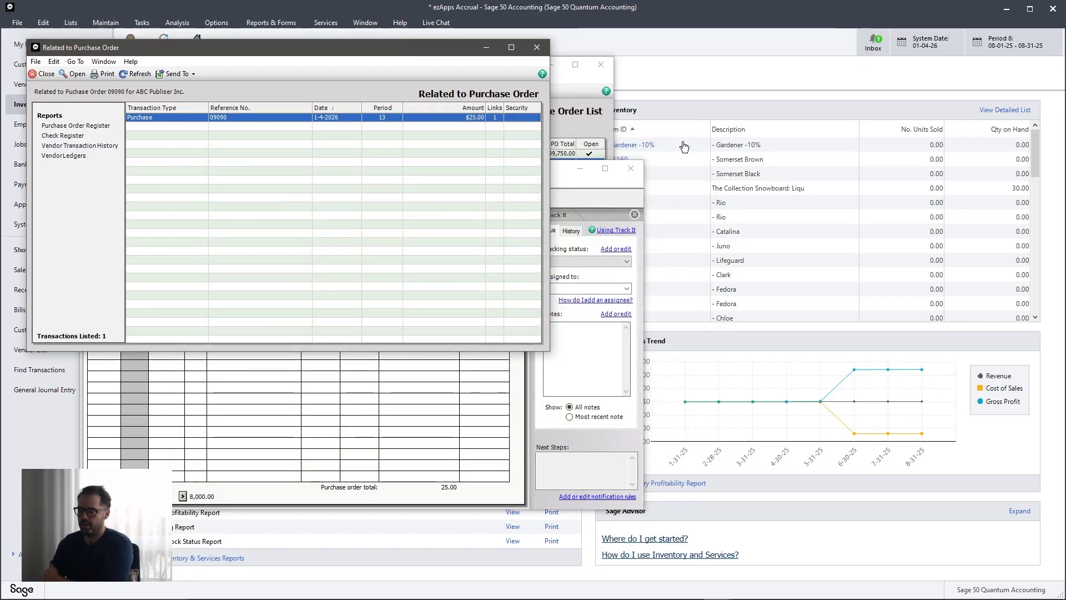
{"action": "left_click", "coordinate": [511, 48]}
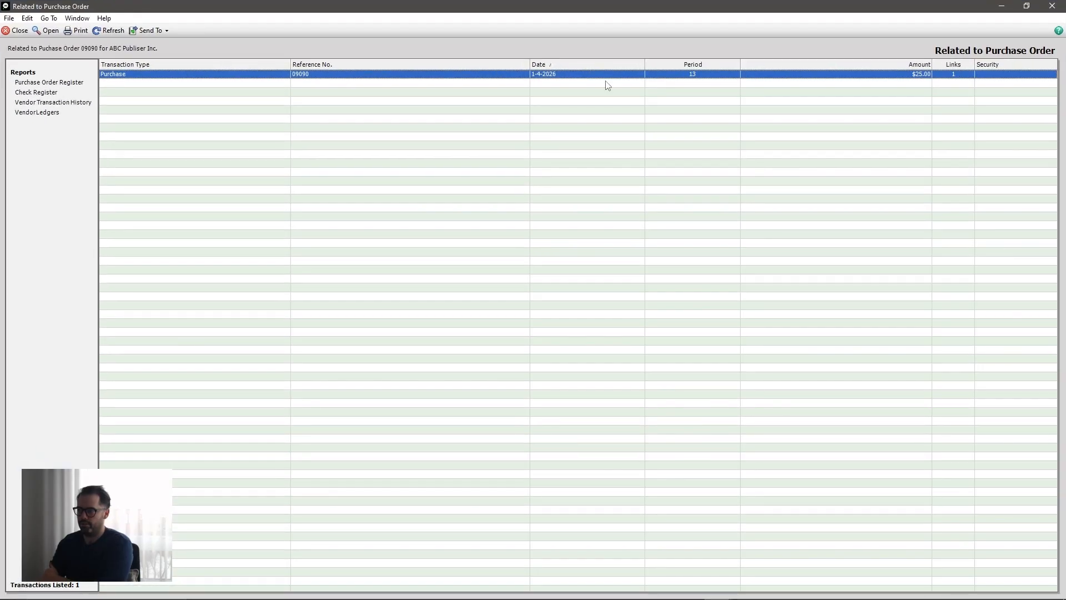
{"action": "left_click", "coordinate": [1047, 8]}
Step: Reload Shopify's ezApps Inventory Demo page and confirm 100 at Shop location, 200 in total
{"action": "left_click", "coordinate": [255, 589]}
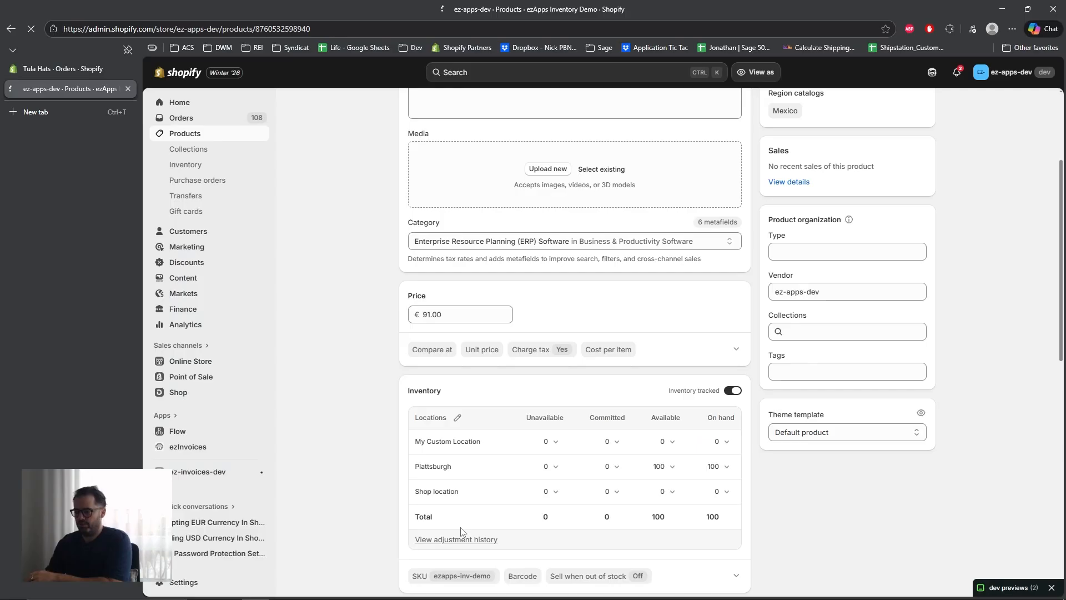
{"action": "key", "text": "F5"}
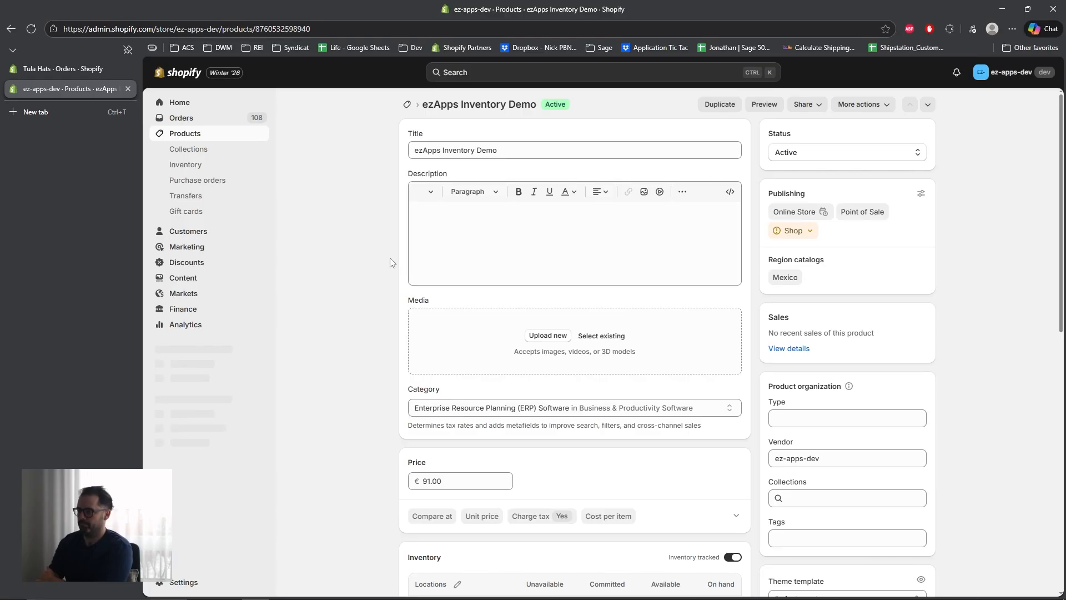
{"action": "scroll", "coordinate": [390, 258], "scroll_direction": "down", "scroll_amount": 6}
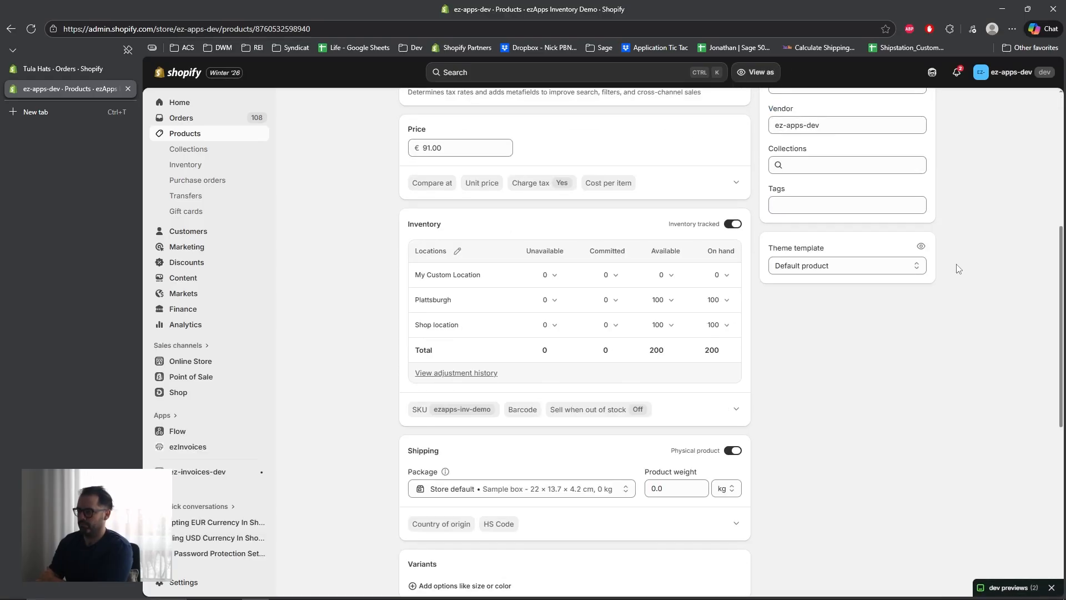
{"action": "scroll", "coordinate": [957, 269], "scroll_direction": "up", "scroll_amount": 2}
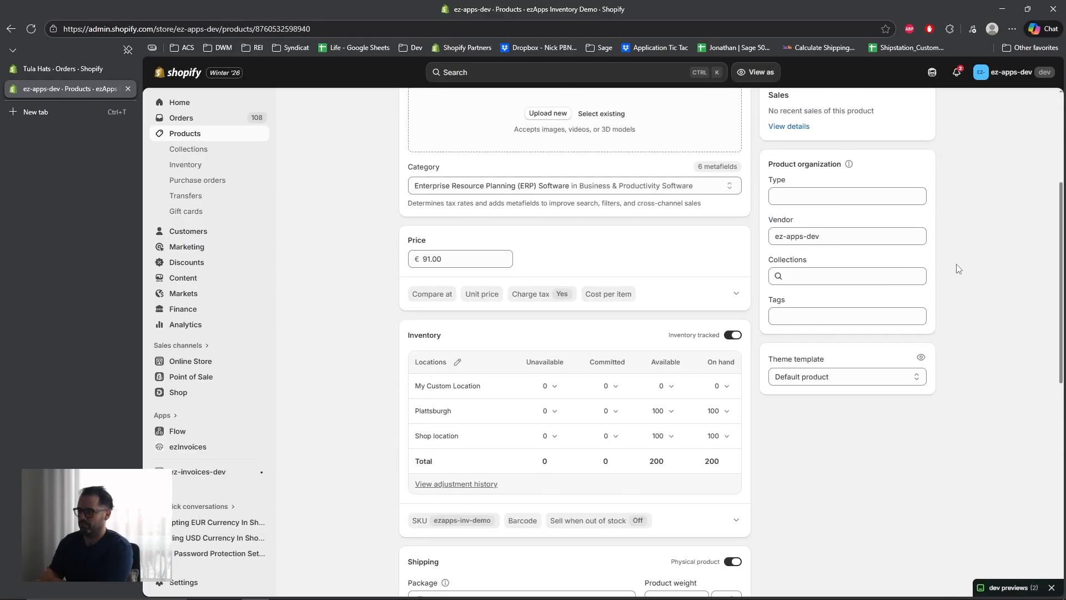
{"action": "right_click", "coordinate": [872, 545]}
{"action": "left_click", "coordinate": [851, 507]}
{"action": "scroll", "coordinate": [900, 441], "scroll_direction": "up", "scroll_amount": 1}
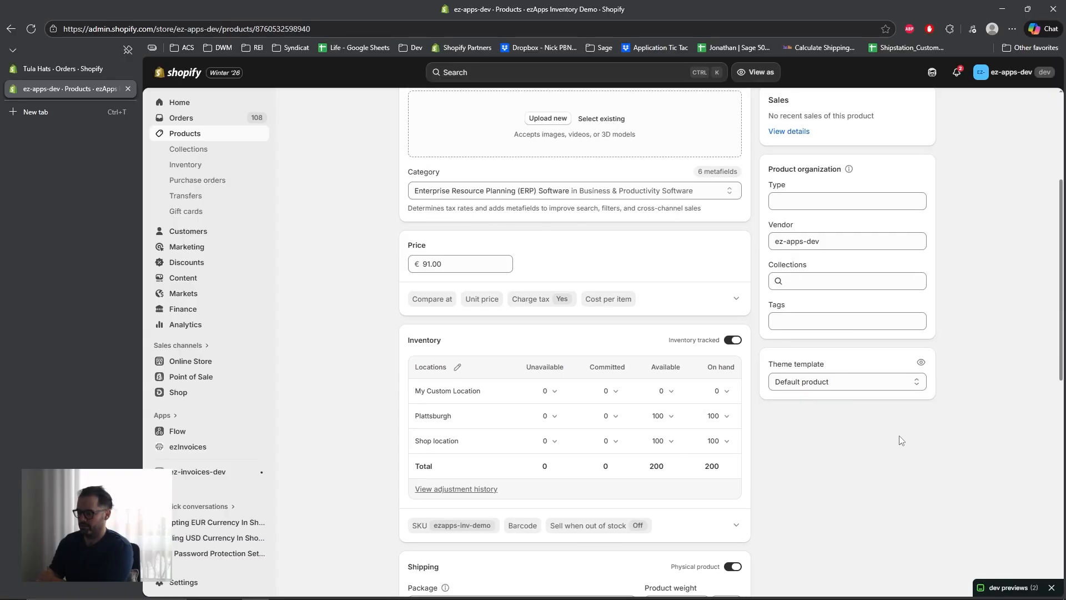
{"action": "scroll", "coordinate": [899, 441], "scroll_direction": "down", "scroll_amount": 2}
{"action": "left_click", "coordinate": [744, 598]}
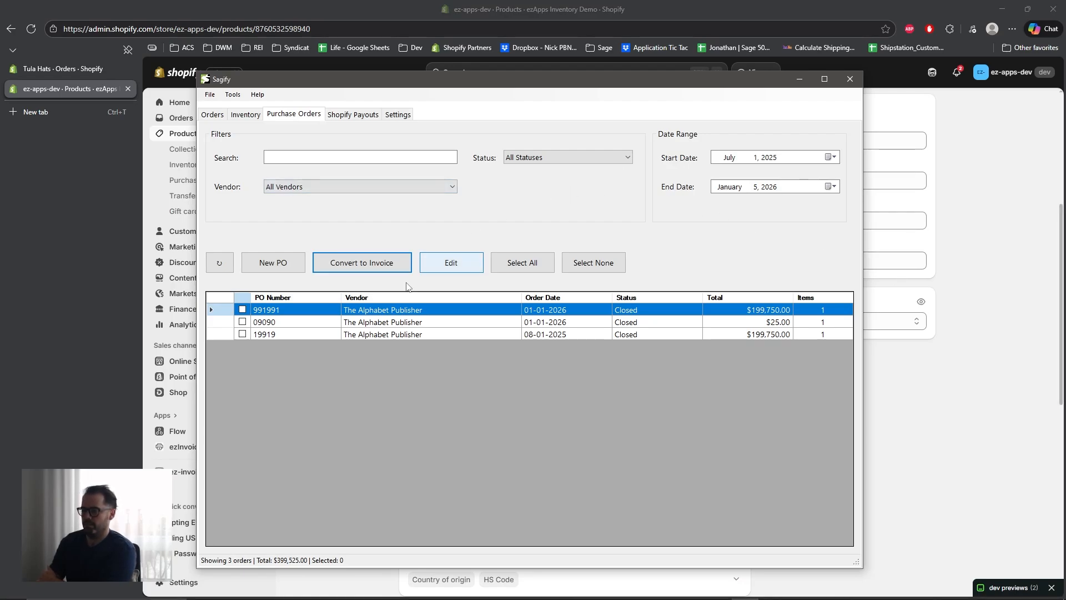
{"action": "left_click", "coordinate": [936, 414]}
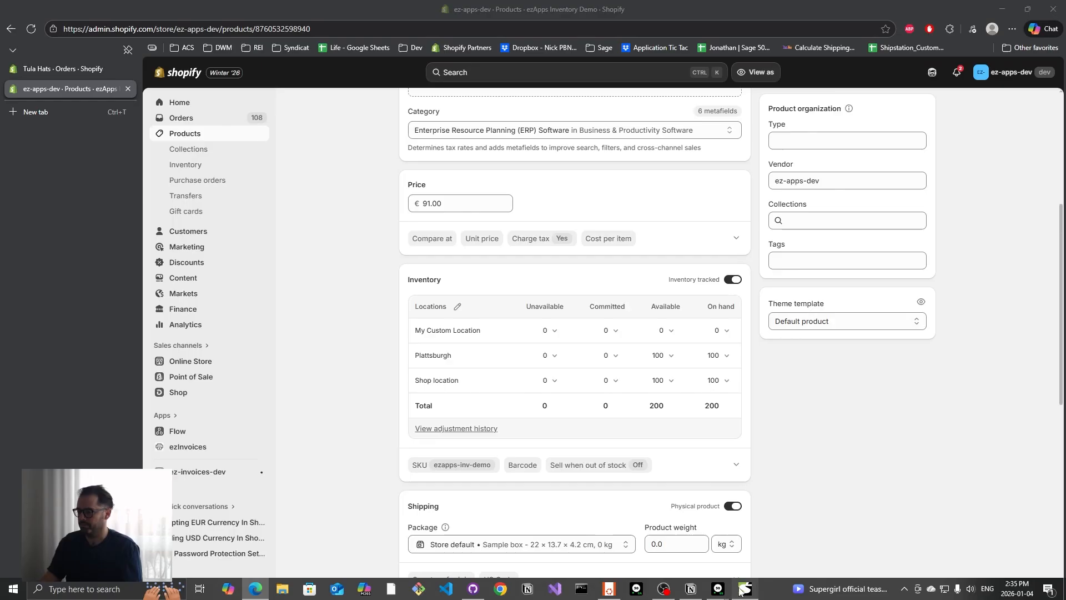
{"action": "left_click", "coordinate": [744, 590]}
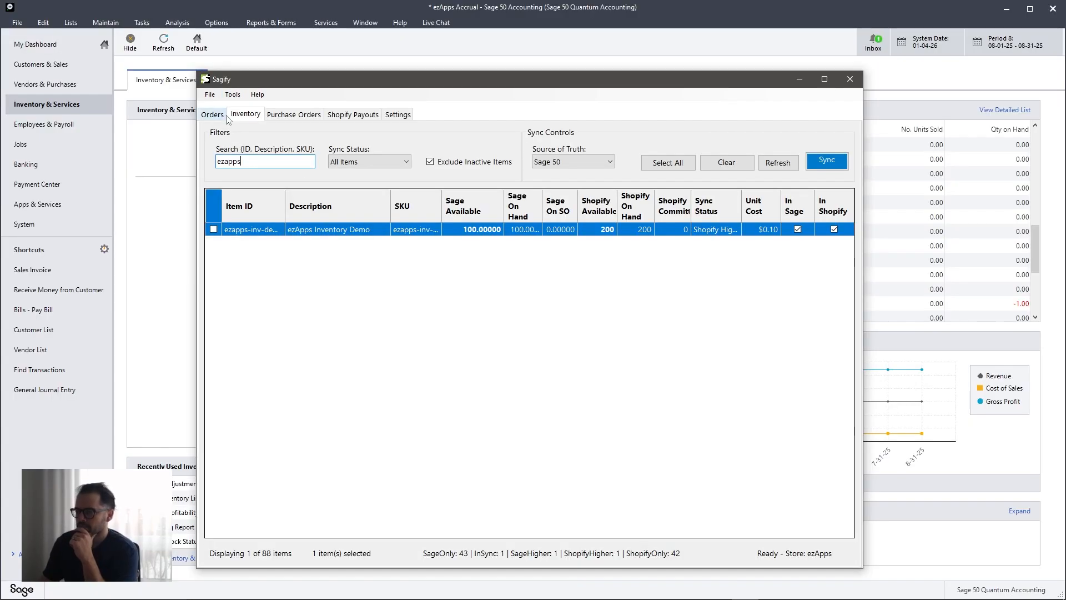
Step: Create a blank General Journal Entry with document type Amazon, then bring up File Explorer
{"action": "left_click", "coordinate": [223, 117]}
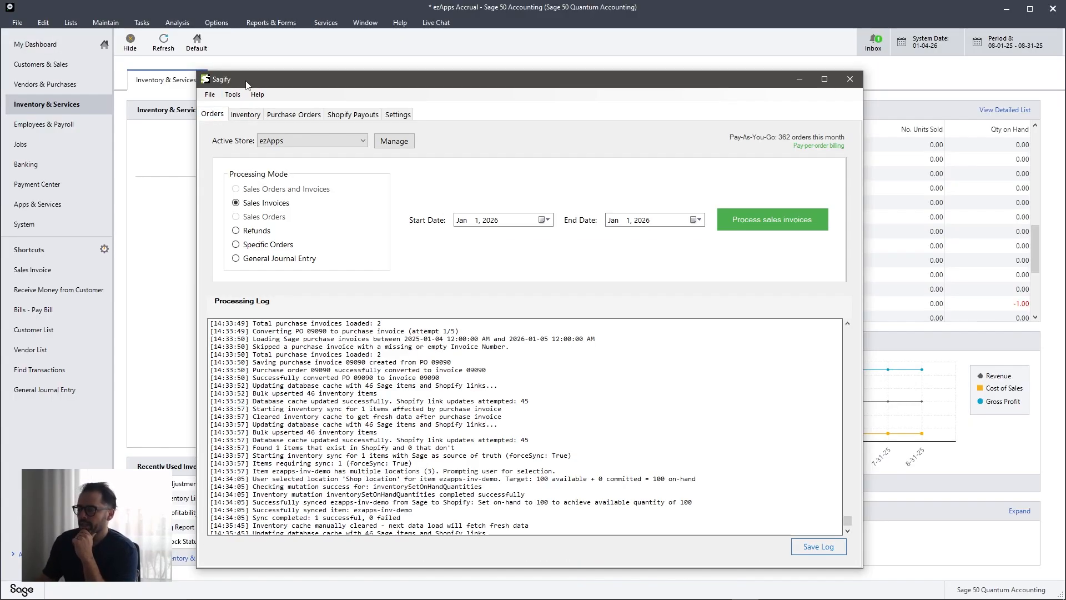
{"action": "left_click", "coordinate": [233, 95]}
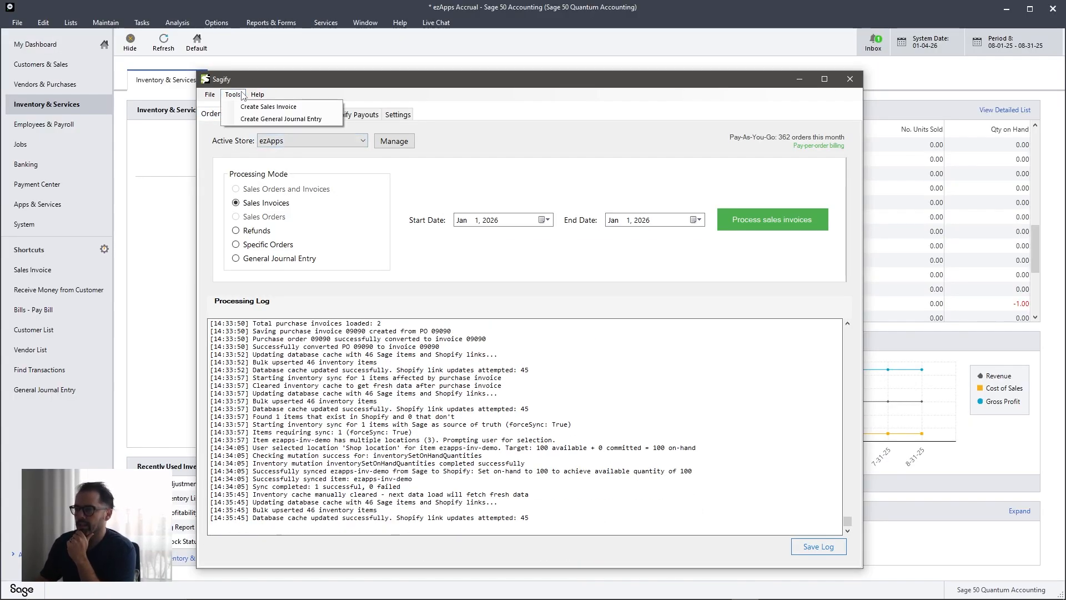
{"action": "left_click", "coordinate": [261, 118]}
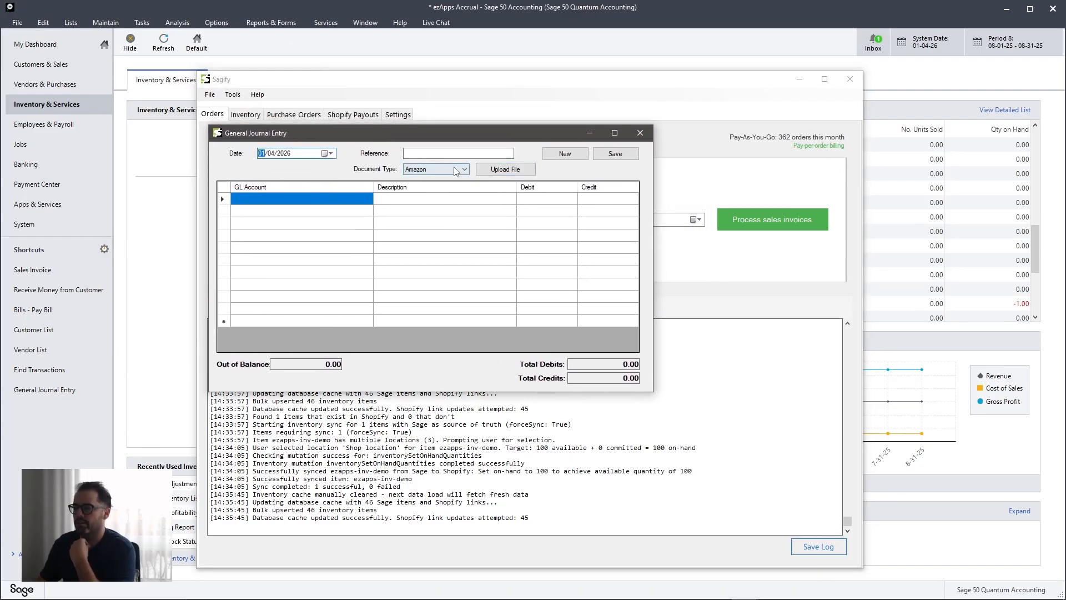
{"action": "left_click", "coordinate": [456, 170]}
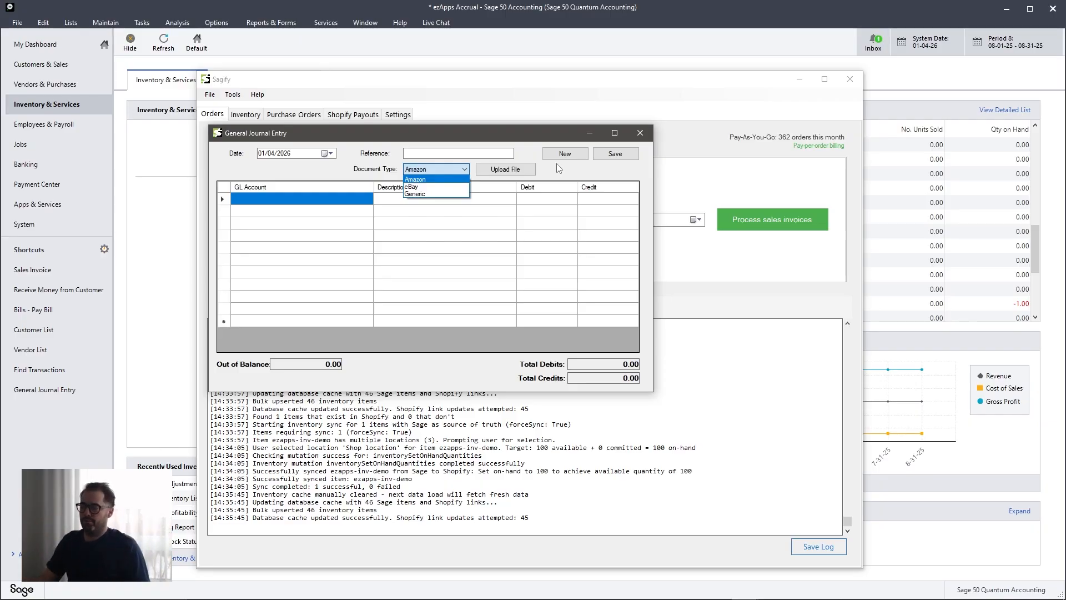
{"action": "left_click", "coordinate": [438, 180]}
{"action": "mouse_move", "coordinate": [453, 595]}
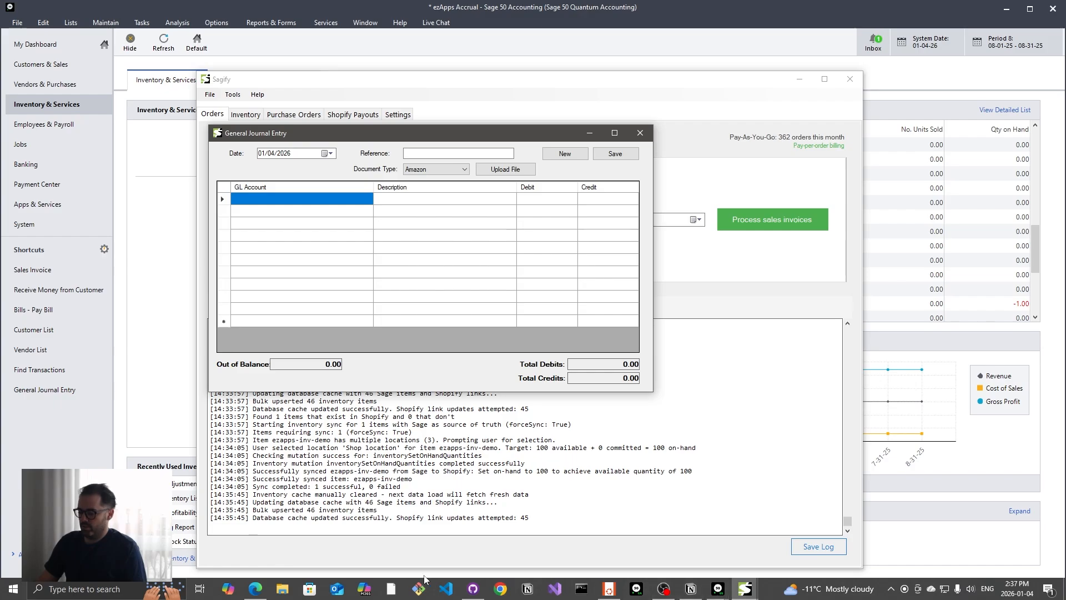
{"action": "left_click", "coordinate": [283, 589]}
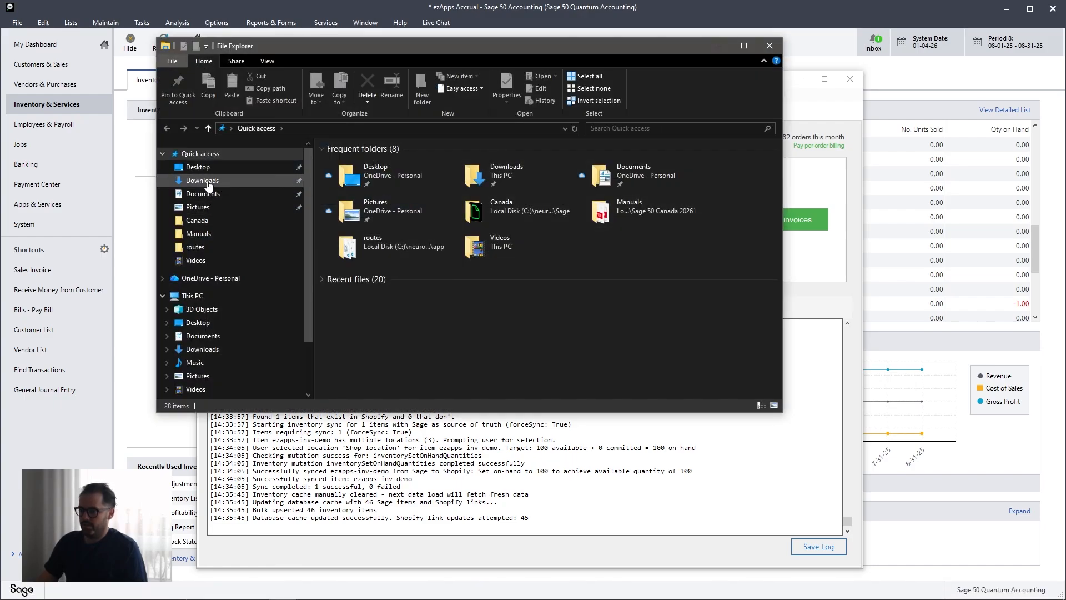
Step: Open 2025Nov1-2025Nov30CustomUnifiedTransaction CSV from Downloads in Excel and minimize File Explorer
{"action": "left_click", "coordinate": [202, 179]}
{"action": "double_click", "coordinate": [373, 178]}
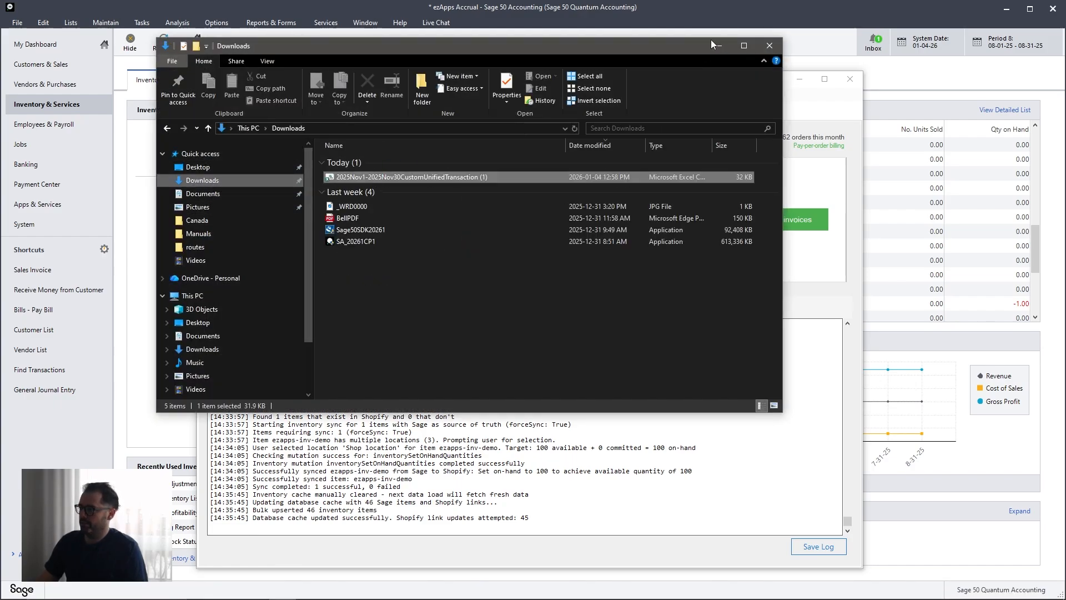
{"action": "left_click", "coordinate": [716, 47]}
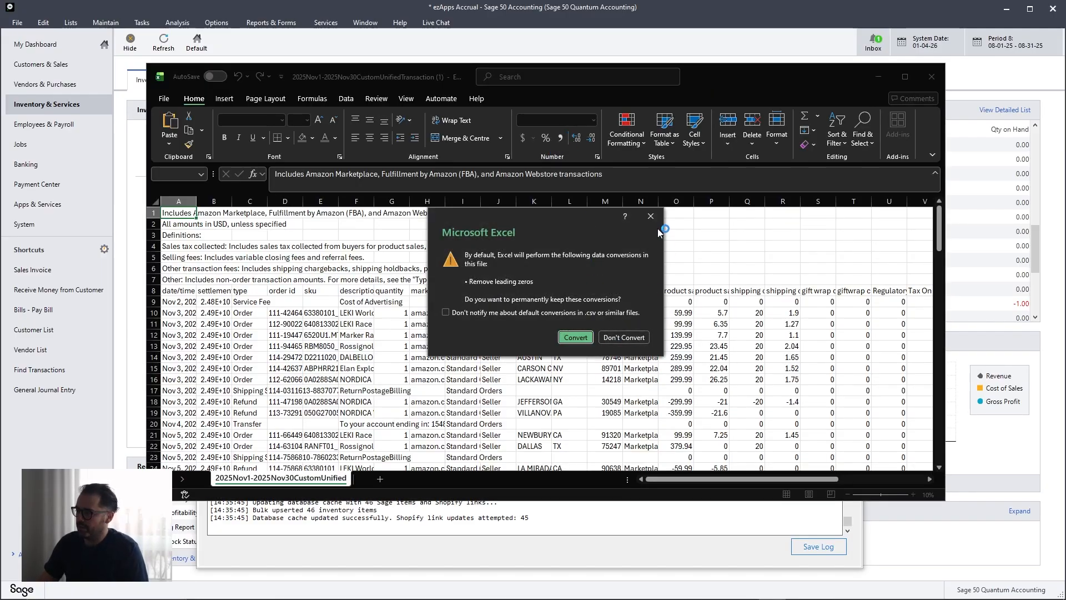
Step: Open the CSV without conversion to keep leading zeros, maximized, and inspect order id D10
{"action": "left_click", "coordinate": [622, 337]}
{"action": "left_click", "coordinate": [902, 76]}
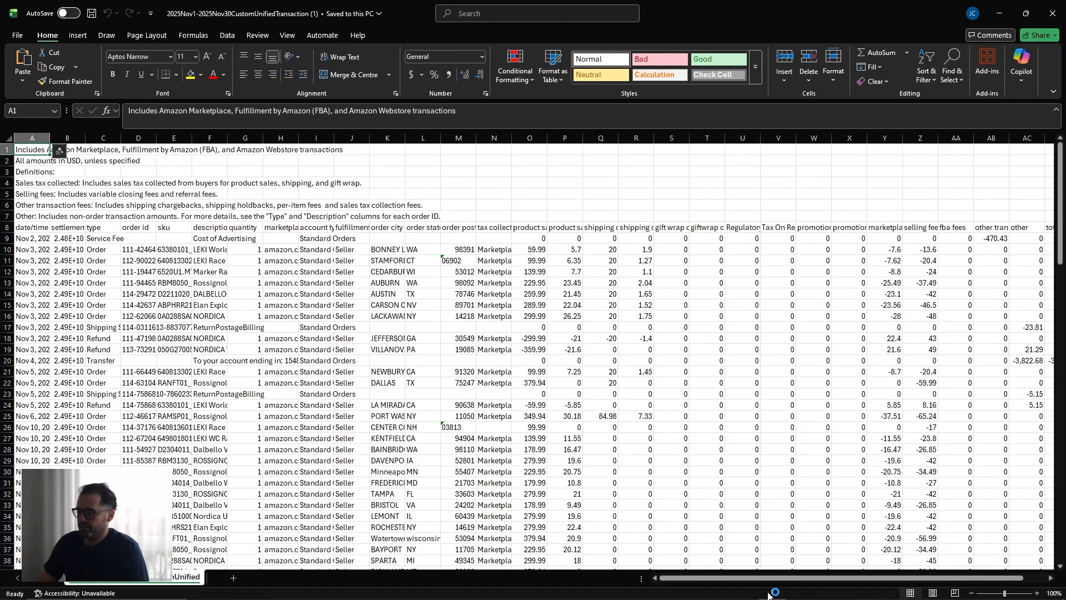
{"action": "scroll", "coordinate": [155, 289], "scroll_direction": "down", "scroll_amount": 3}
{"action": "scroll", "coordinate": [155, 289], "scroll_direction": "up", "scroll_amount": 3}
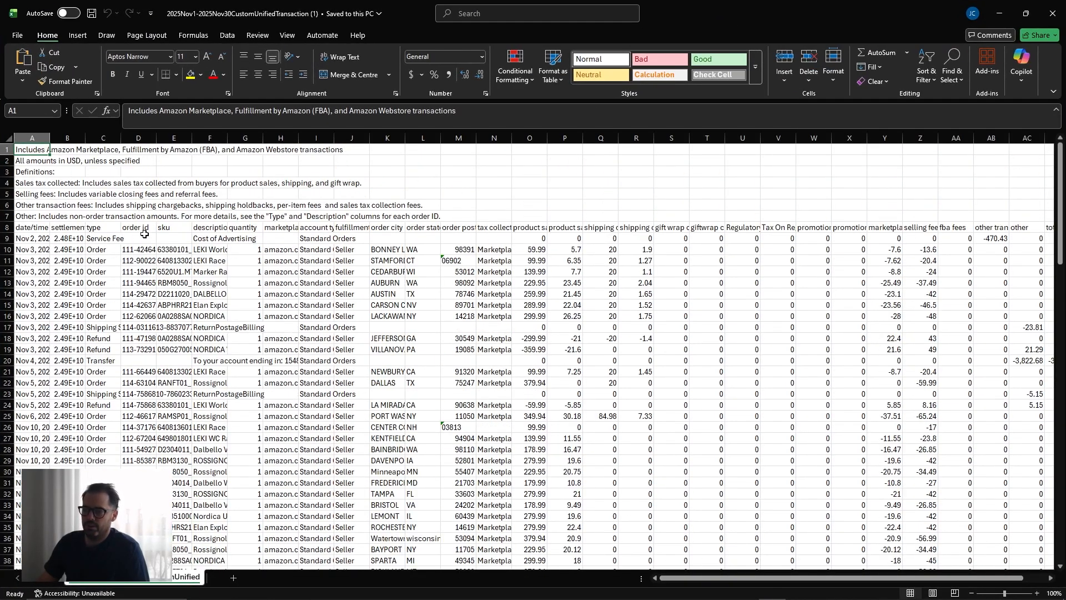
{"action": "left_click", "coordinate": [142, 250]}
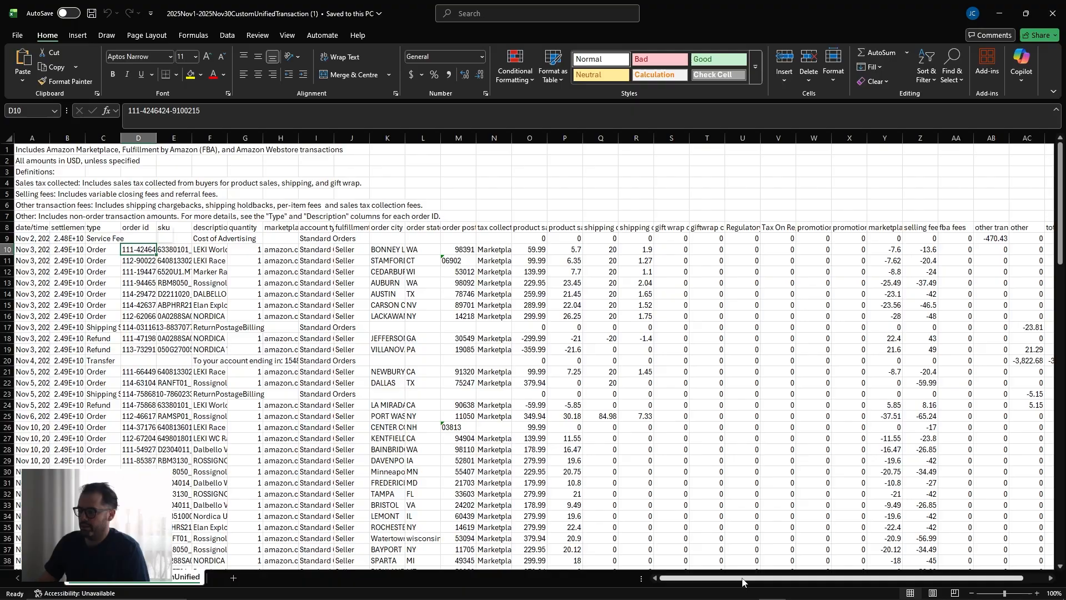
Step: Check the status-bar sums of the product sales and total columns, then close Excel
{"action": "left_click_drag", "start_coordinate": [743, 579], "coordinate": [768, 578]}
{"action": "left_click_drag", "start_coordinate": [474, 251], "coordinate": [513, 383]}
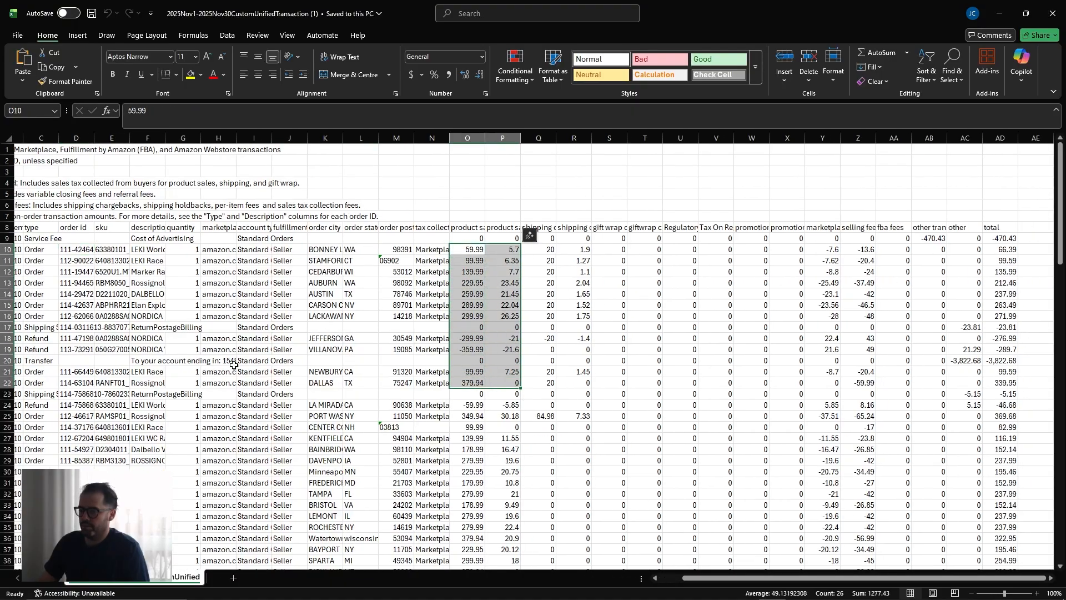
{"action": "left_click", "coordinate": [961, 228]}
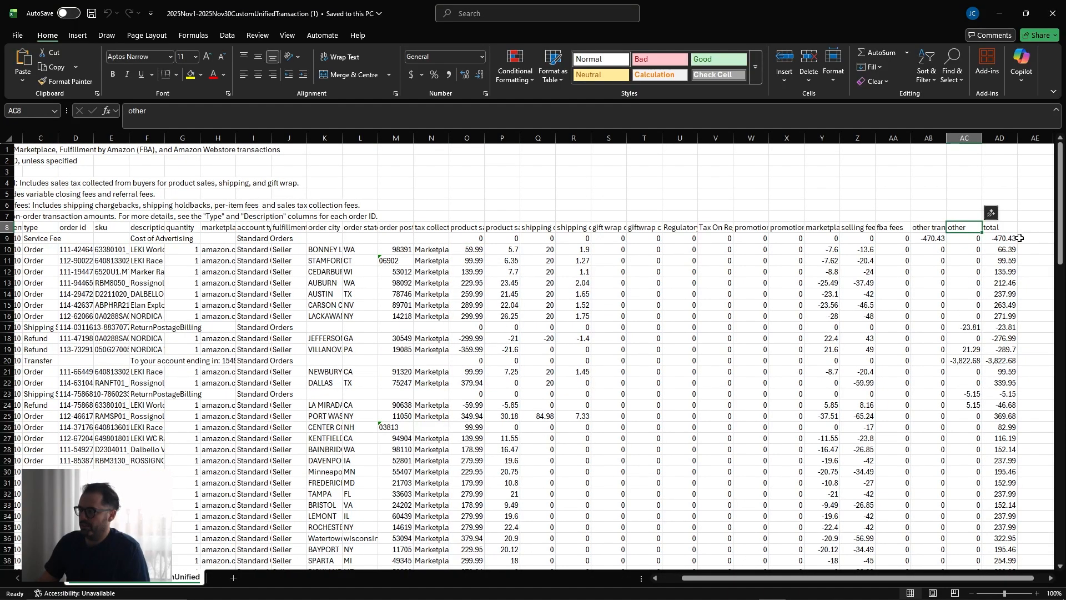
{"action": "scroll", "coordinate": [1011, 349], "scroll_direction": "down", "scroll_amount": 11}
{"action": "scroll", "coordinate": [1011, 349], "scroll_direction": "down", "scroll_amount": 20}
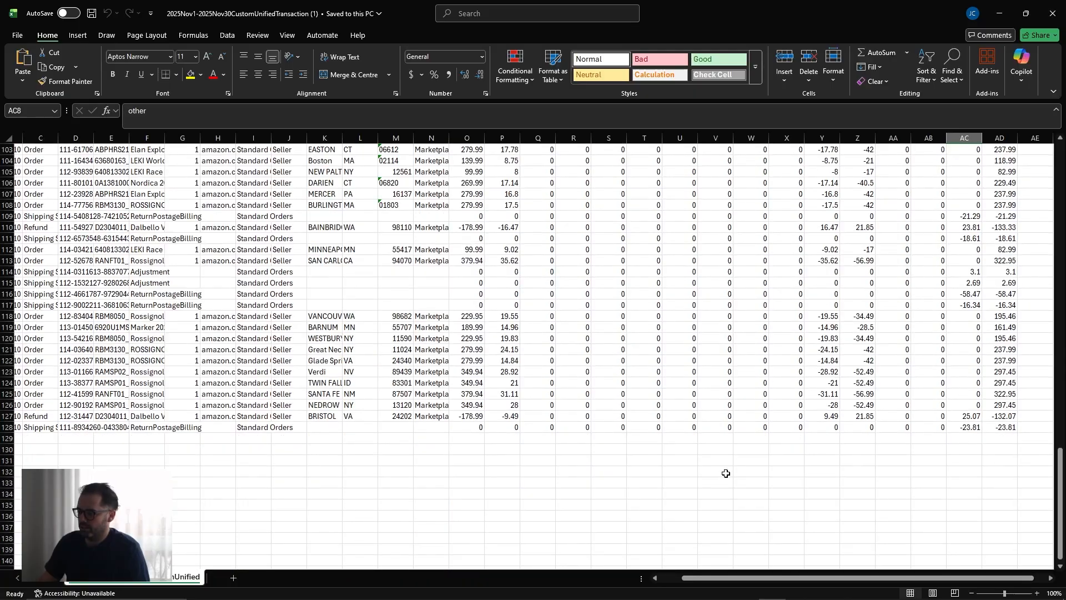
{"action": "left_click_drag", "start_coordinate": [1014, 426], "coordinate": [1000, 191]}
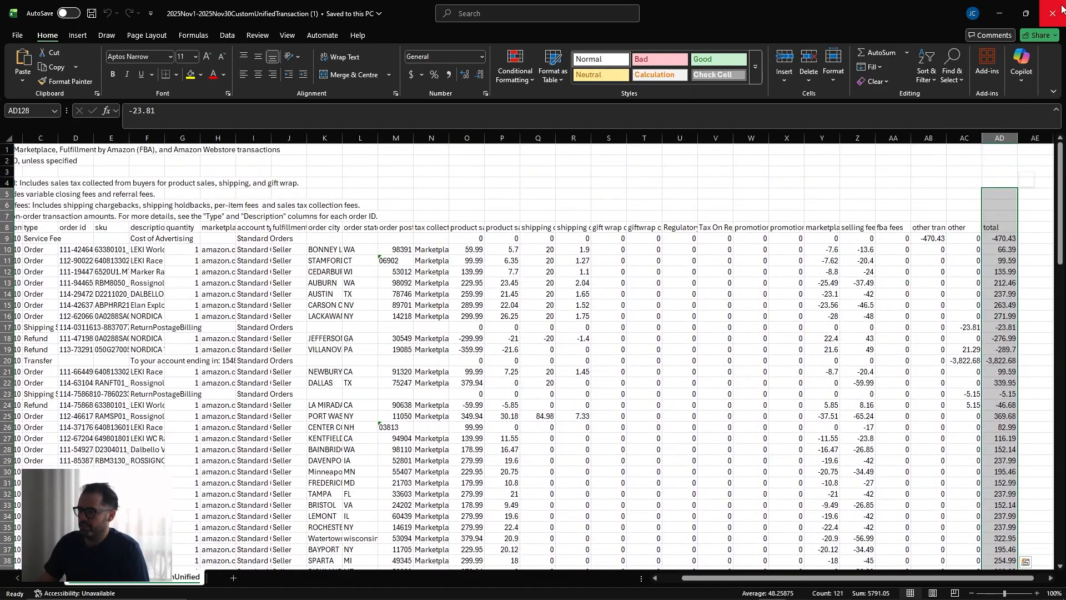
{"action": "left_click", "coordinate": [1062, 8]}
Step: Upload 2025Nov1-2025Nov30CustomUnifiedTransaction (1).csv from Downloads into the Amazon journal entry
{"action": "left_click", "coordinate": [517, 171]}
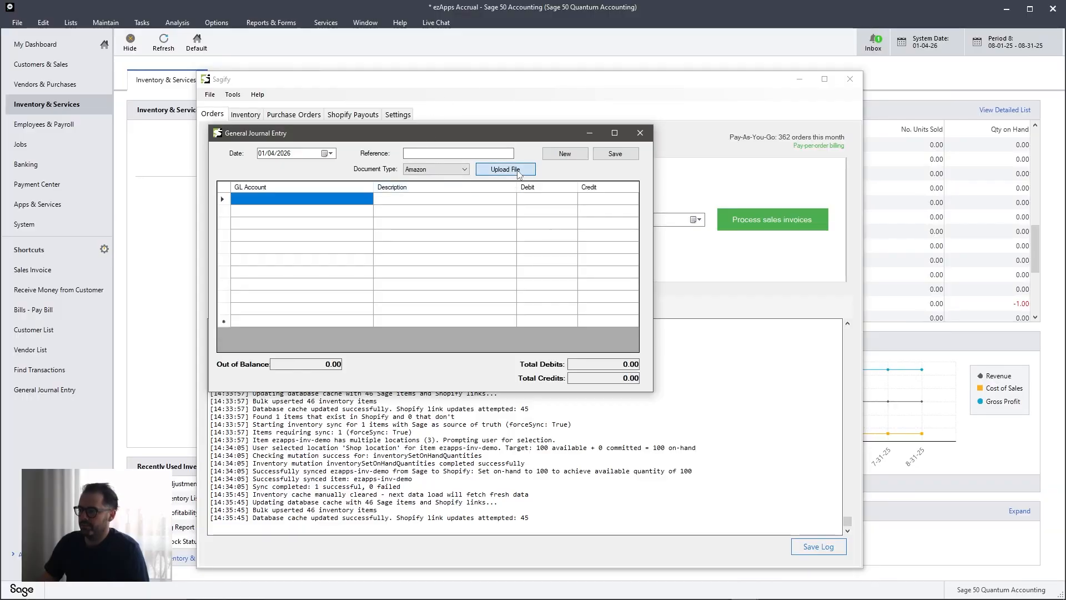
{"action": "left_click", "coordinate": [261, 238]}
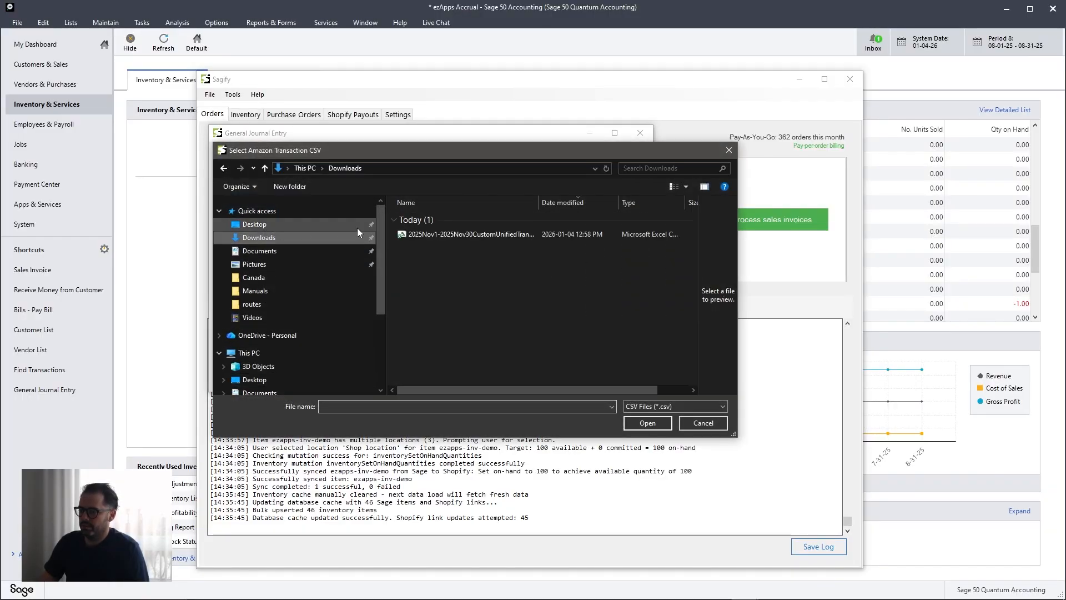
{"action": "double_click", "coordinate": [459, 234]}
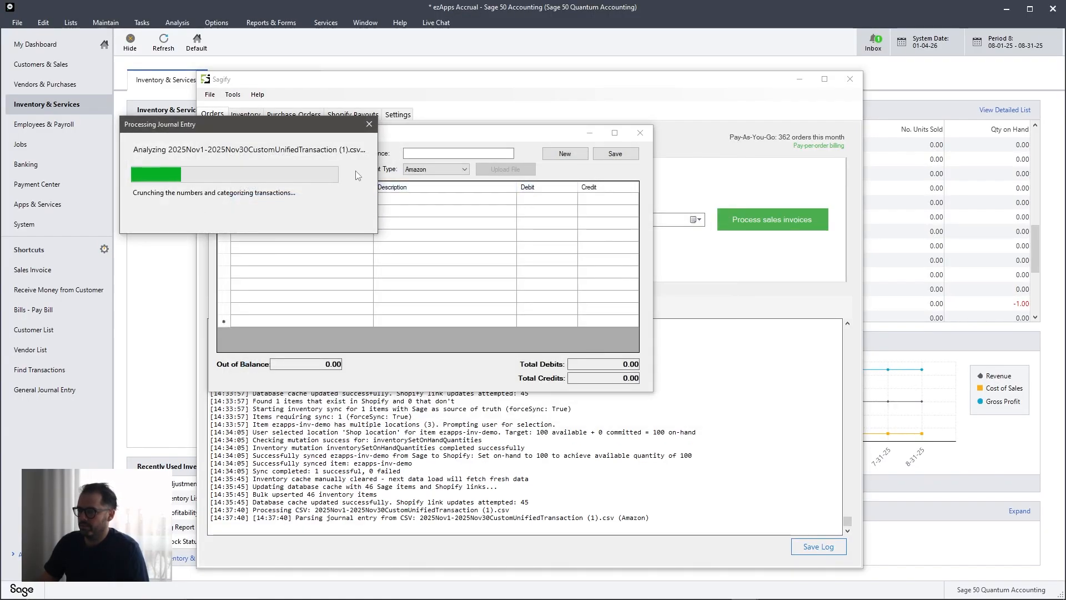
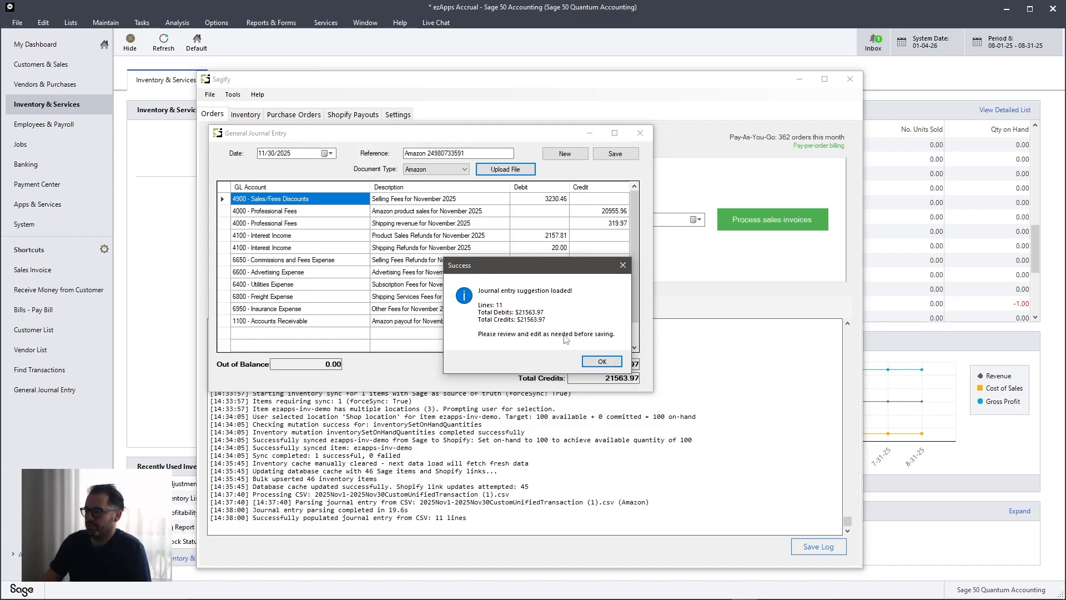
Step: Change the first journal line's GL account to 6250 - Other Taxes Expense
{"action": "left_click", "coordinate": [602, 363]}
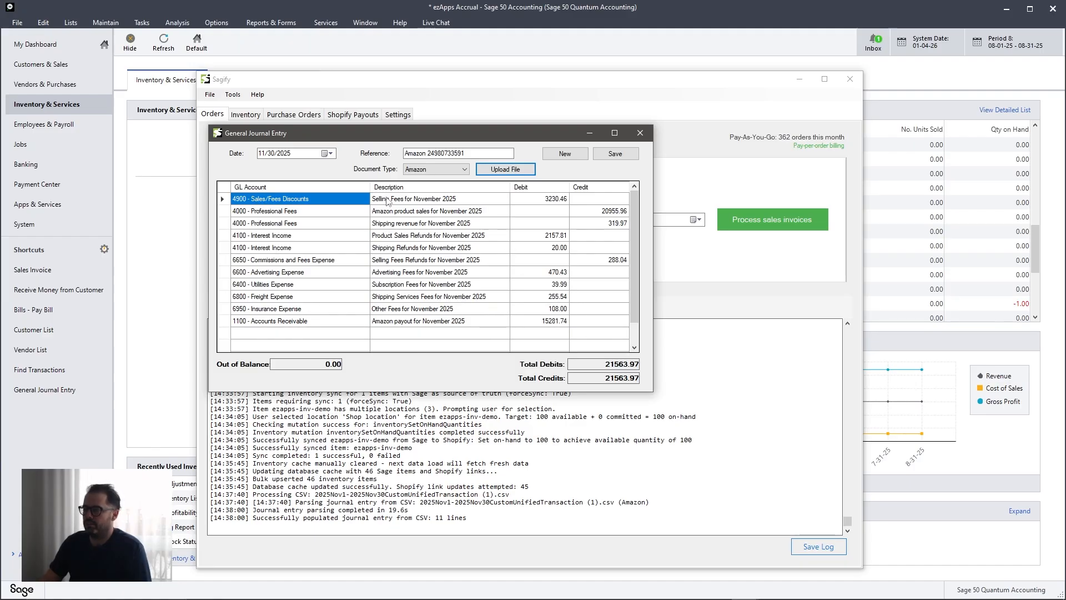
{"action": "left_click", "coordinate": [258, 202]}
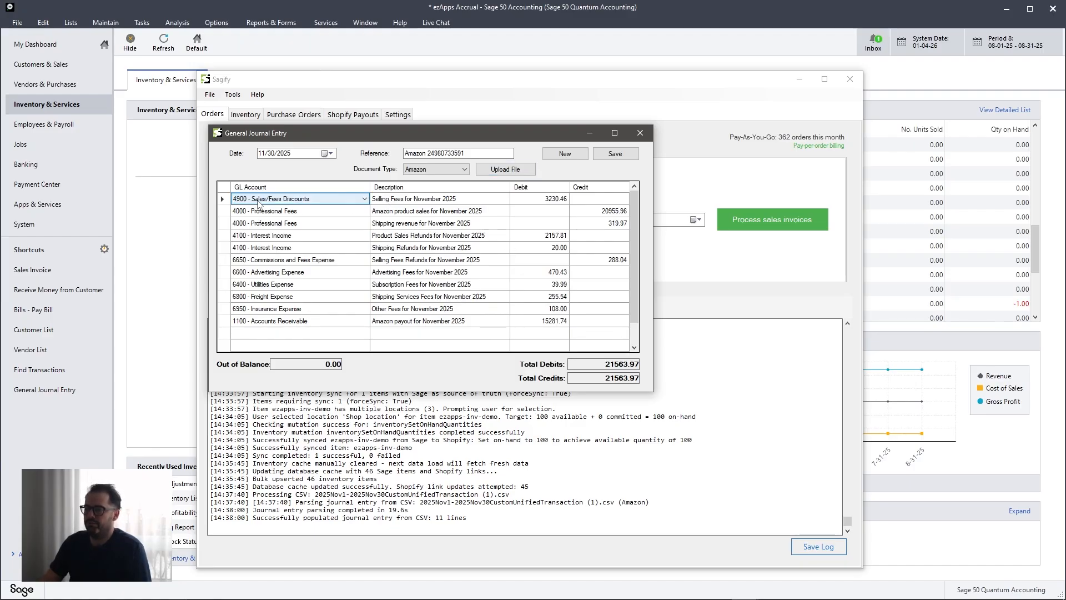
{"action": "left_click", "coordinate": [562, 201]}
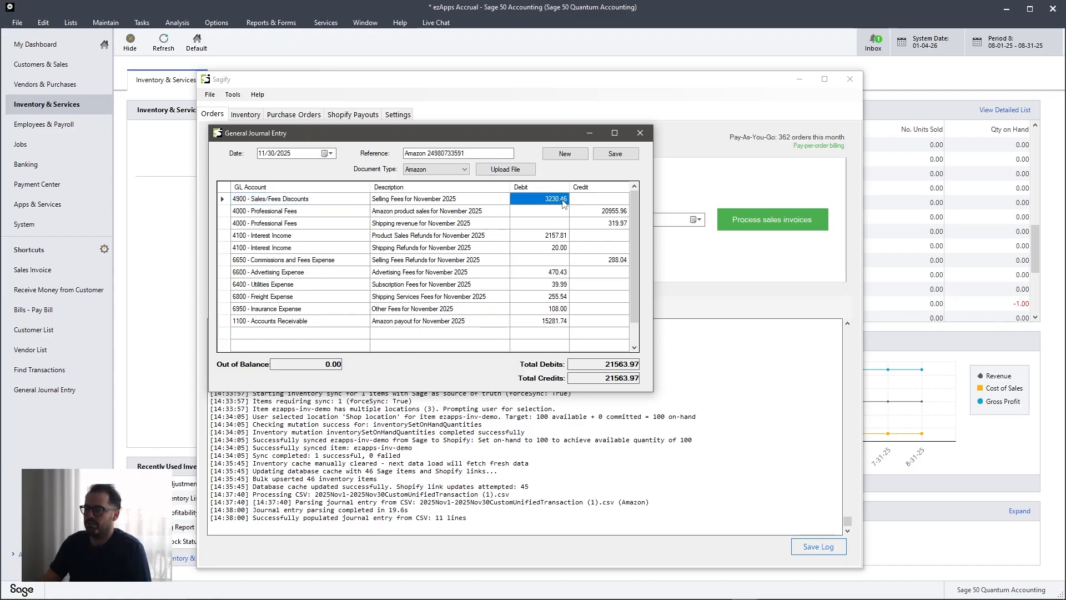
{"action": "left_click", "coordinate": [414, 213]}
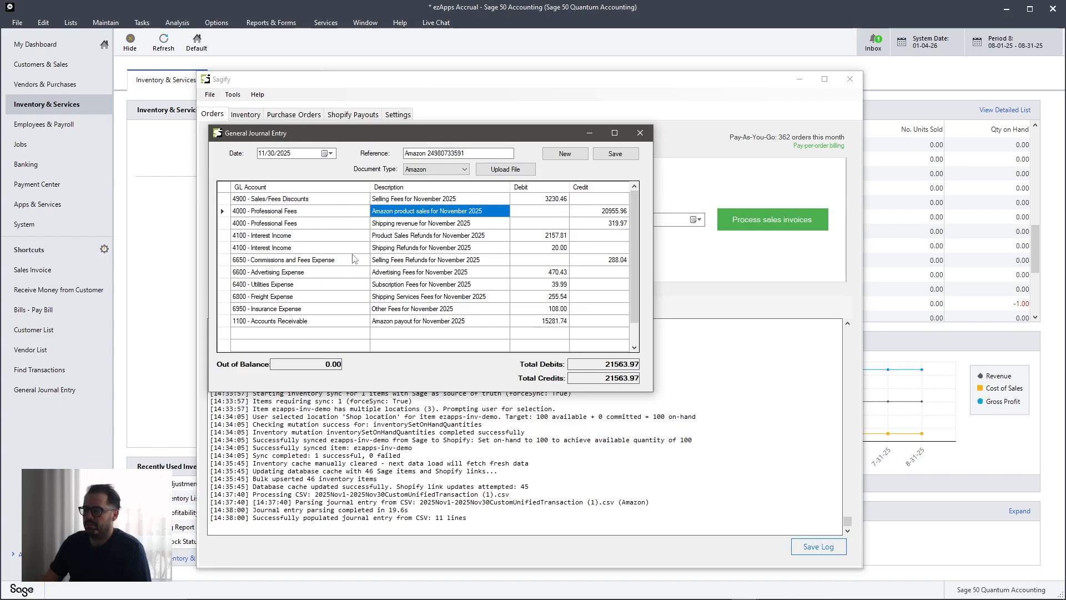
{"action": "left_click", "coordinate": [263, 259]}
{"action": "left_click", "coordinate": [268, 199]}
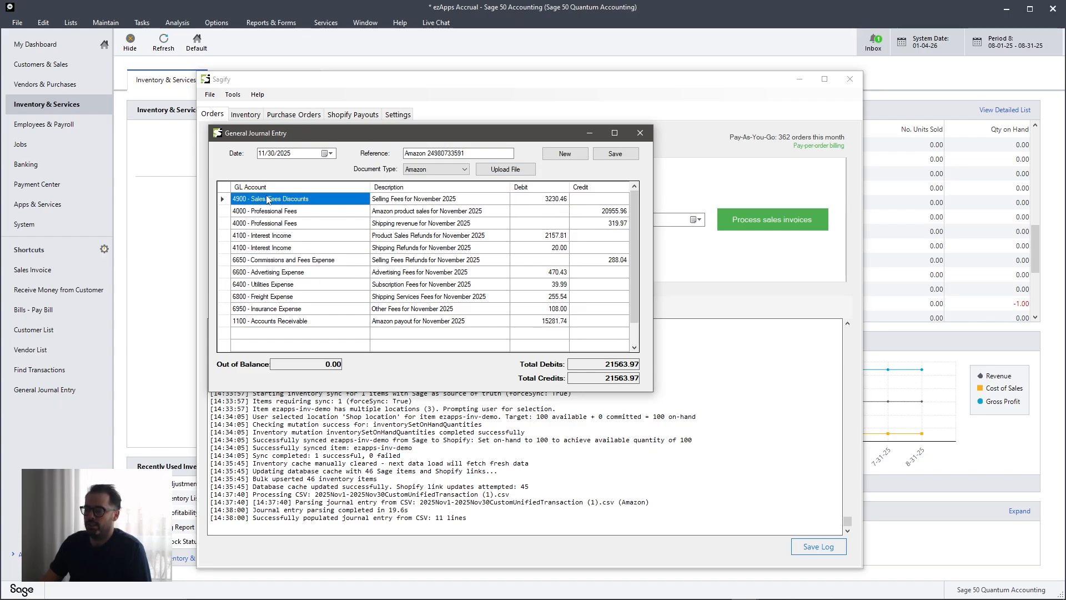
{"action": "left_click", "coordinate": [269, 199]}
{"action": "left_click", "coordinate": [292, 317]}
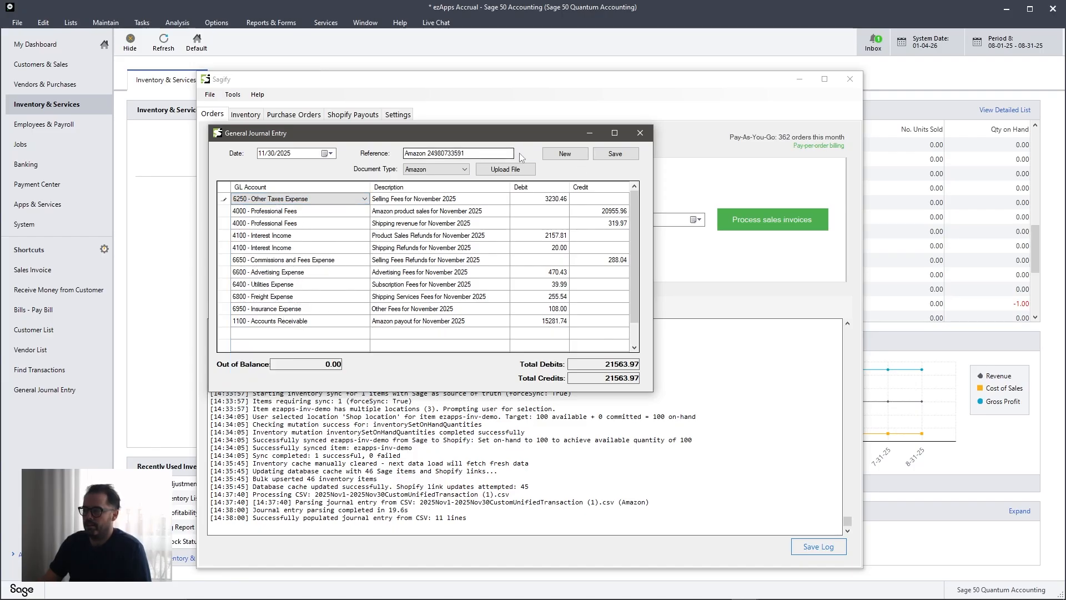
Step: Save the balanced $21,563.97 Amazon journal entry to Sage and confirm
{"action": "left_click_drag", "start_coordinate": [482, 153], "coordinate": [320, 146]}
{"action": "key", "text": "ctrl+c"}
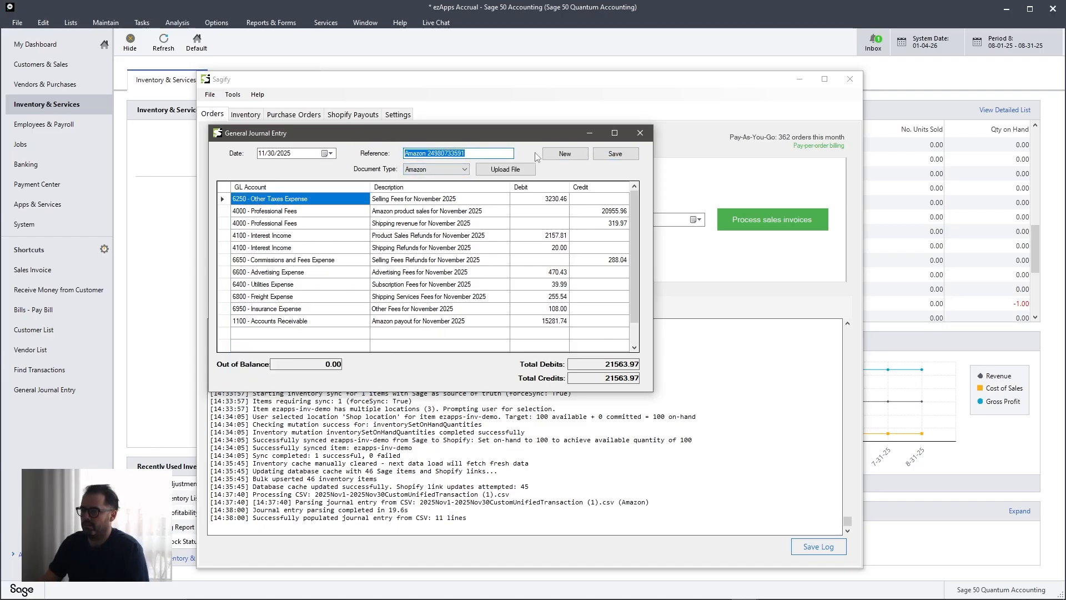
{"action": "left_click", "coordinate": [614, 154]}
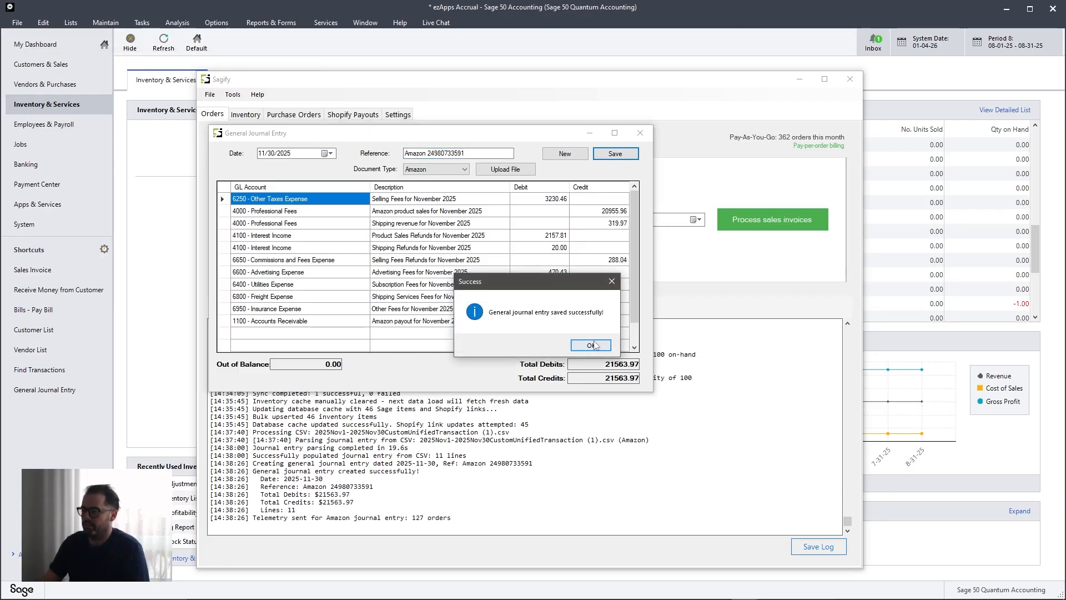
{"action": "left_click", "coordinate": [594, 345]}
{"action": "left_click", "coordinate": [126, 286]}
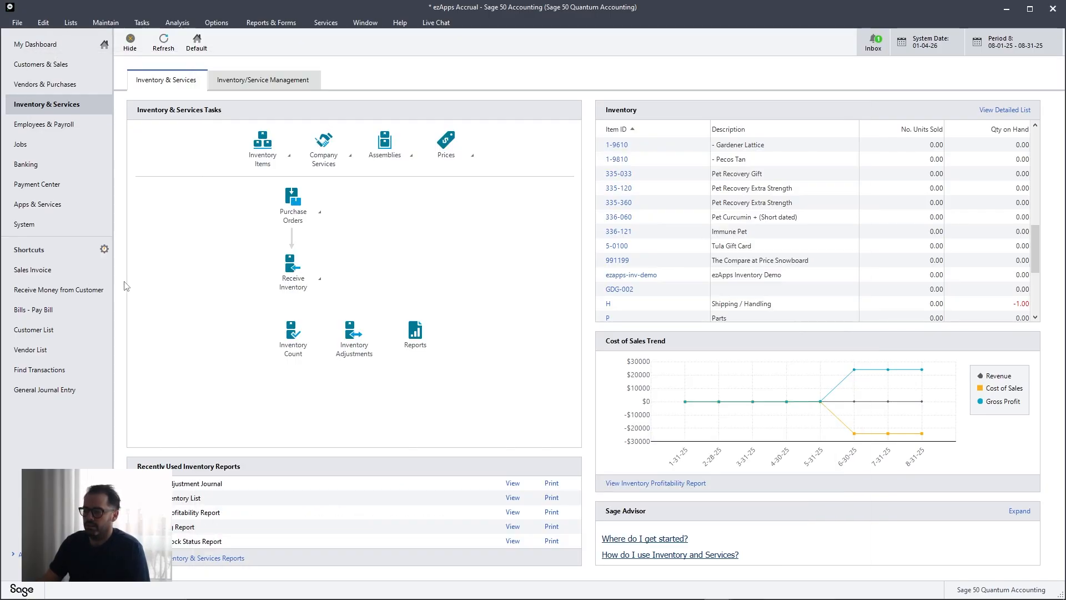
Step: Open General Journal Entry from the Sage Tasks menu and show its list of saved entries
{"action": "left_click", "coordinate": [142, 23]}
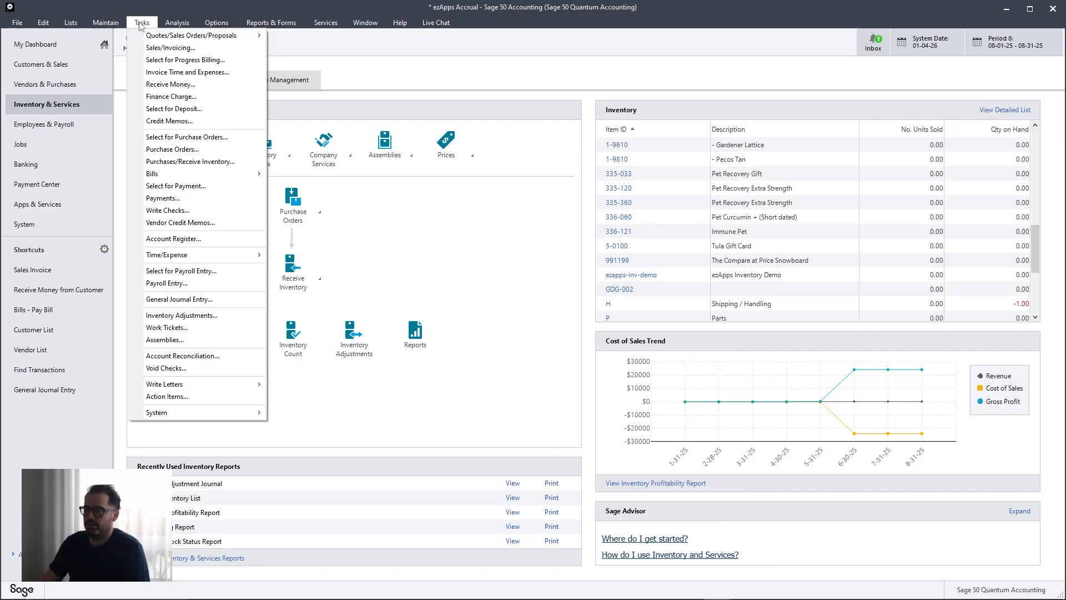
{"action": "left_click", "coordinate": [114, 24]}
{"action": "mouse_move", "coordinate": [624, 598]}
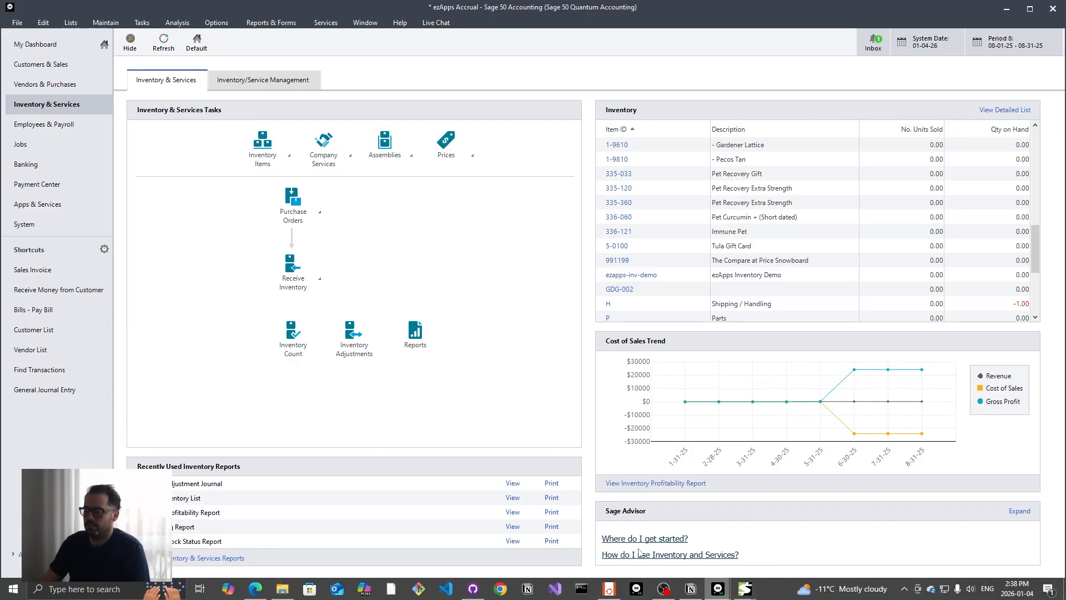
{"action": "key", "text": "alt+Tab"}
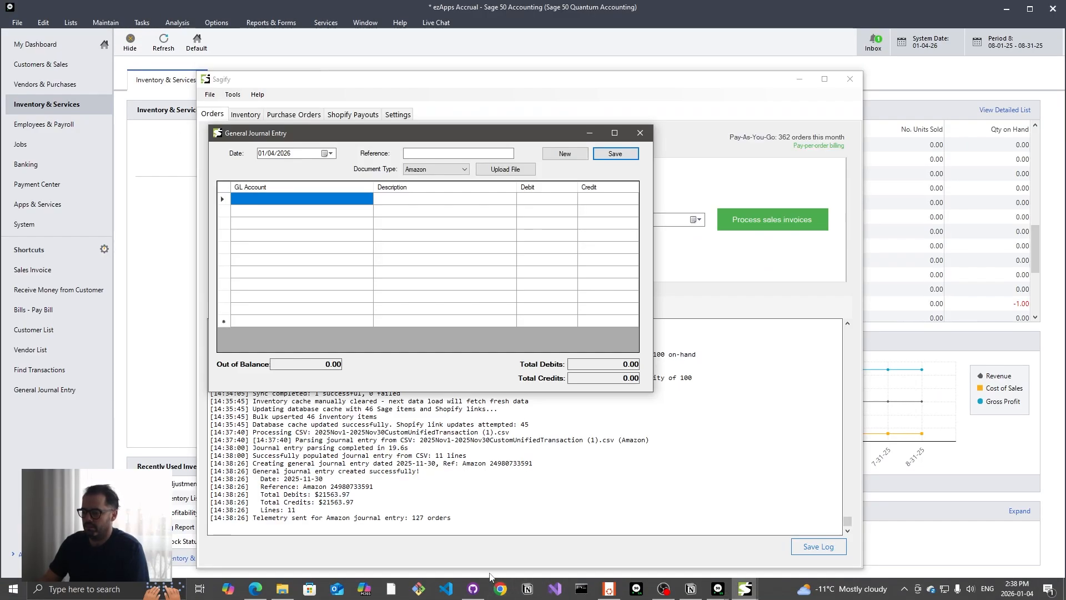
{"action": "mouse_move", "coordinate": [537, 598]}
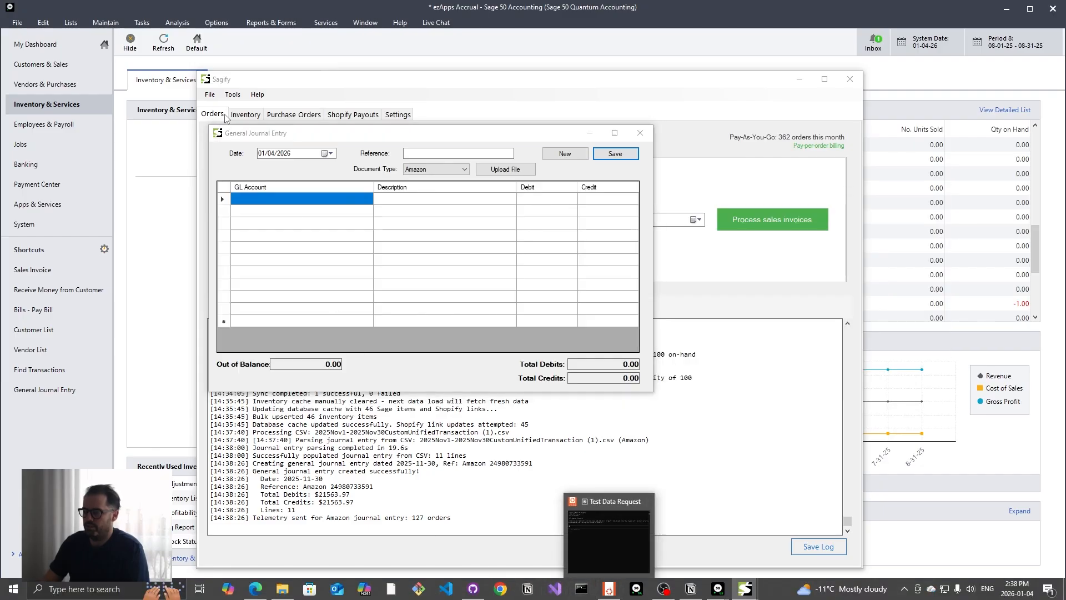
{"action": "left_click", "coordinate": [143, 15]}
{"action": "left_click", "coordinate": [142, 23]}
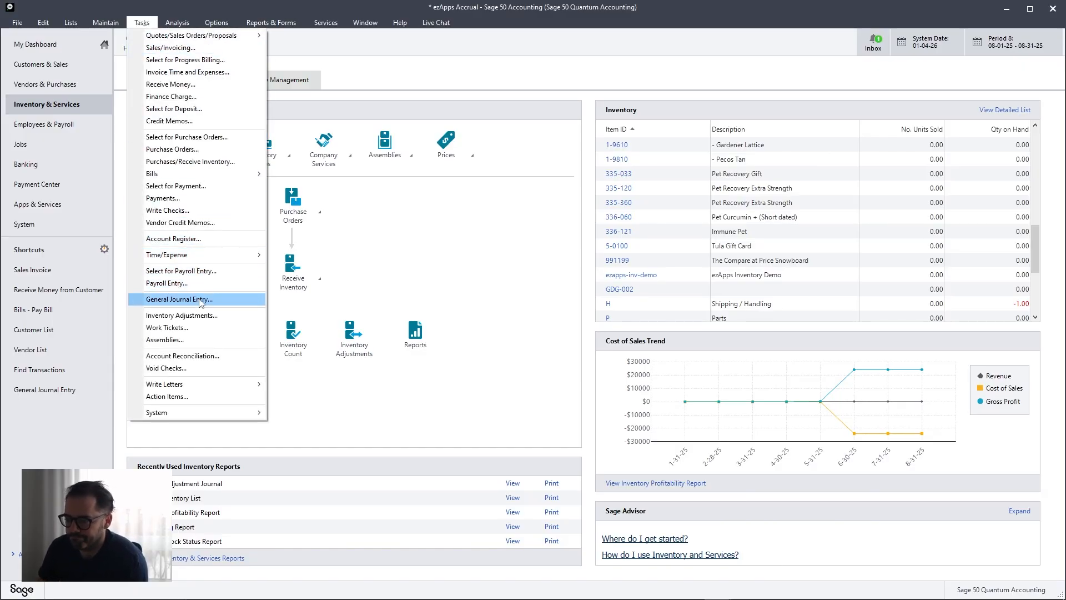
{"action": "left_click", "coordinate": [189, 300]}
{"action": "left_click", "coordinate": [360, 310]}
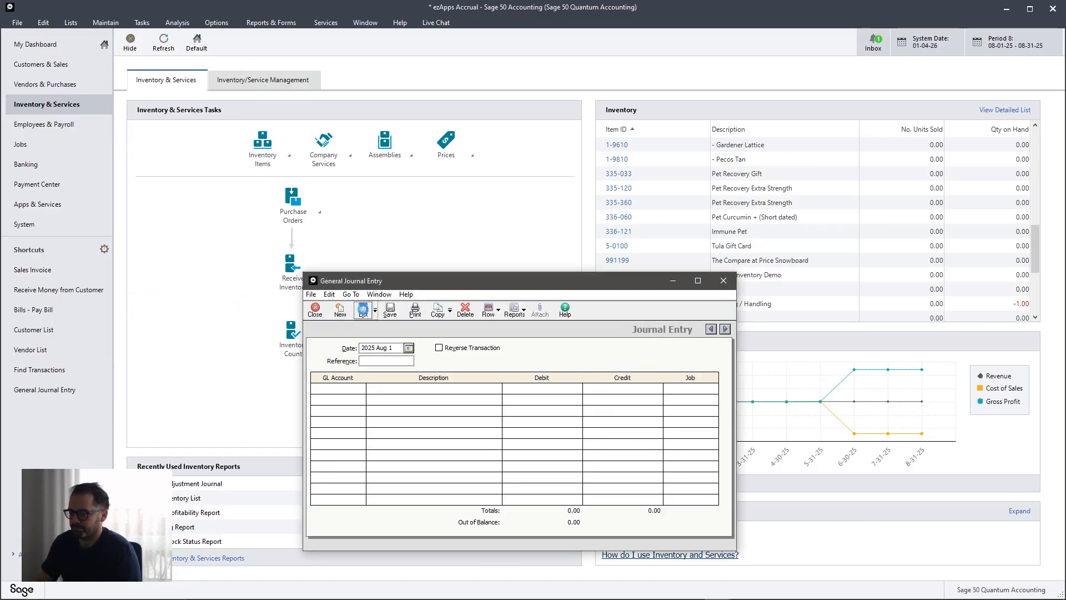
Step: Search the journal list by Reference No. for the Amazon entry, limited to last year to date
{"action": "key", "text": "ctrl+v"}
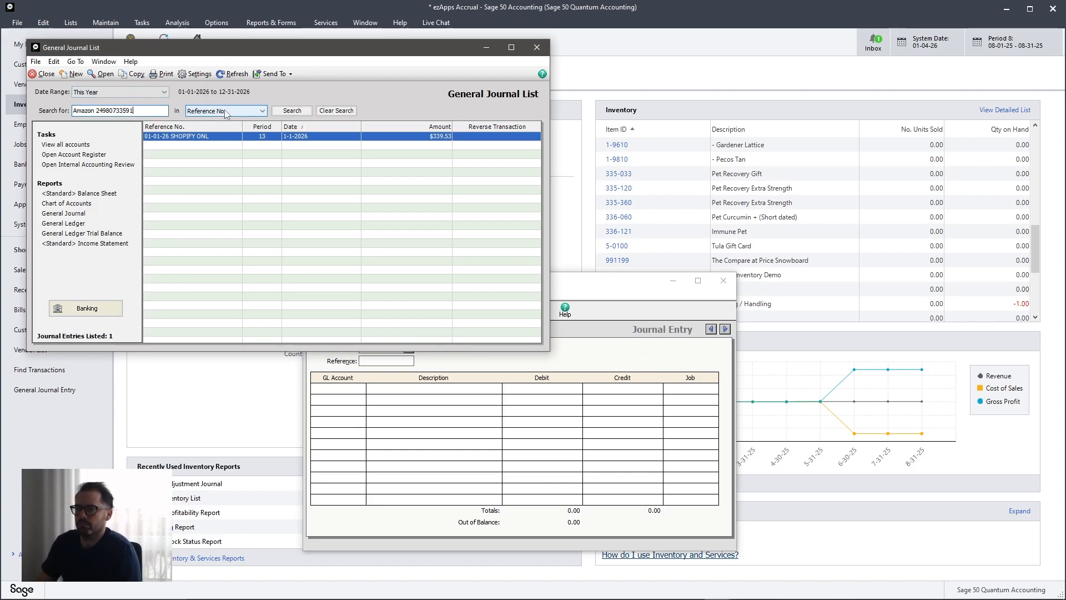
{"action": "left_click", "coordinate": [225, 111]}
{"action": "left_click", "coordinate": [222, 124]}
{"action": "left_click", "coordinate": [292, 110]}
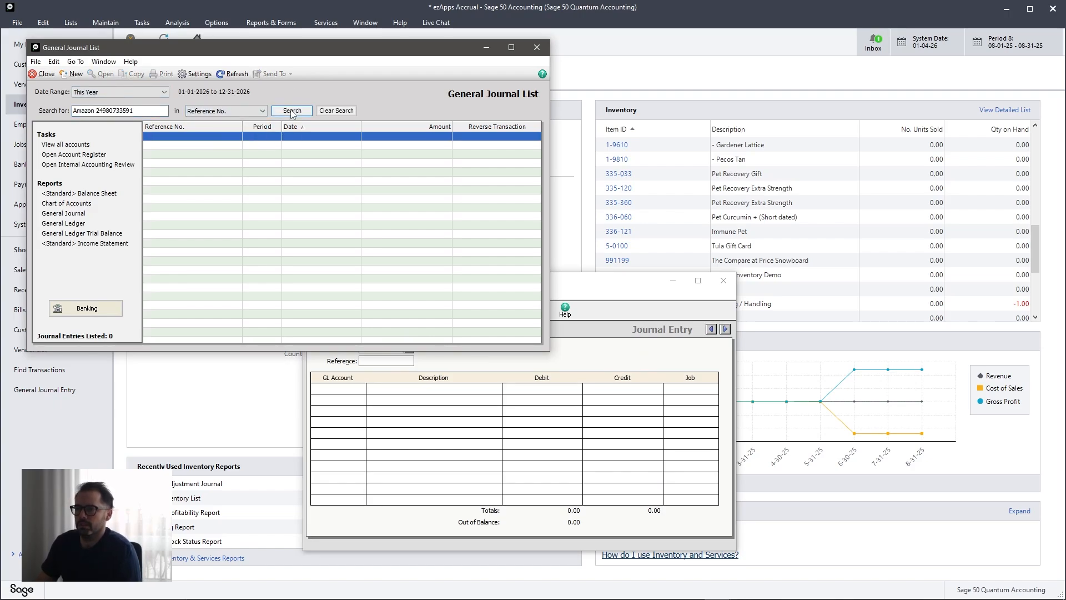
{"action": "left_click", "coordinate": [247, 111]}
{"action": "left_click", "coordinate": [248, 111]}
{"action": "left_click", "coordinate": [165, 93]}
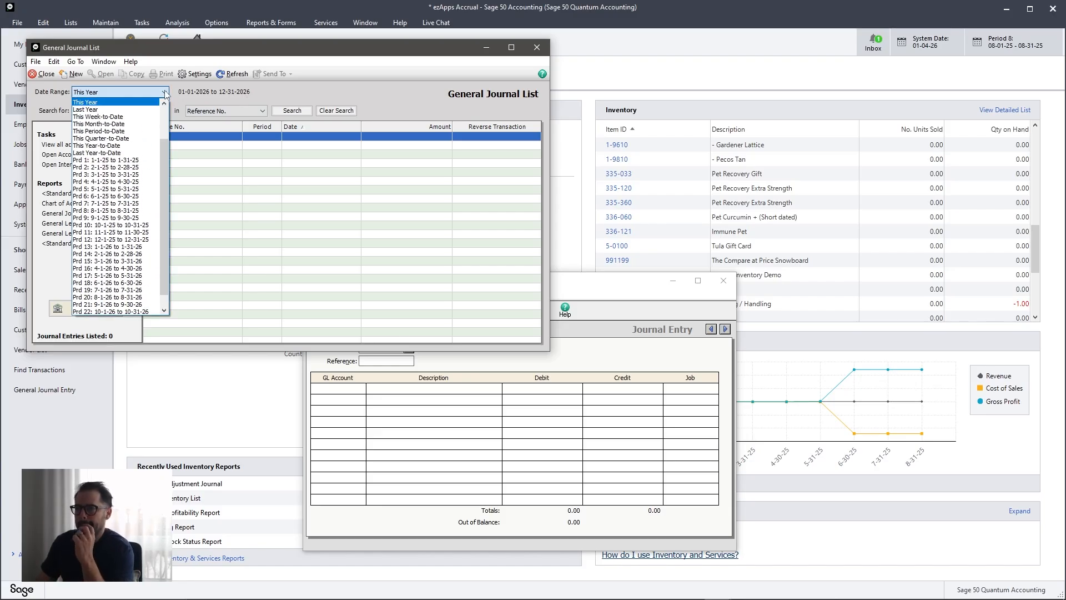
{"action": "left_click", "coordinate": [97, 152]}
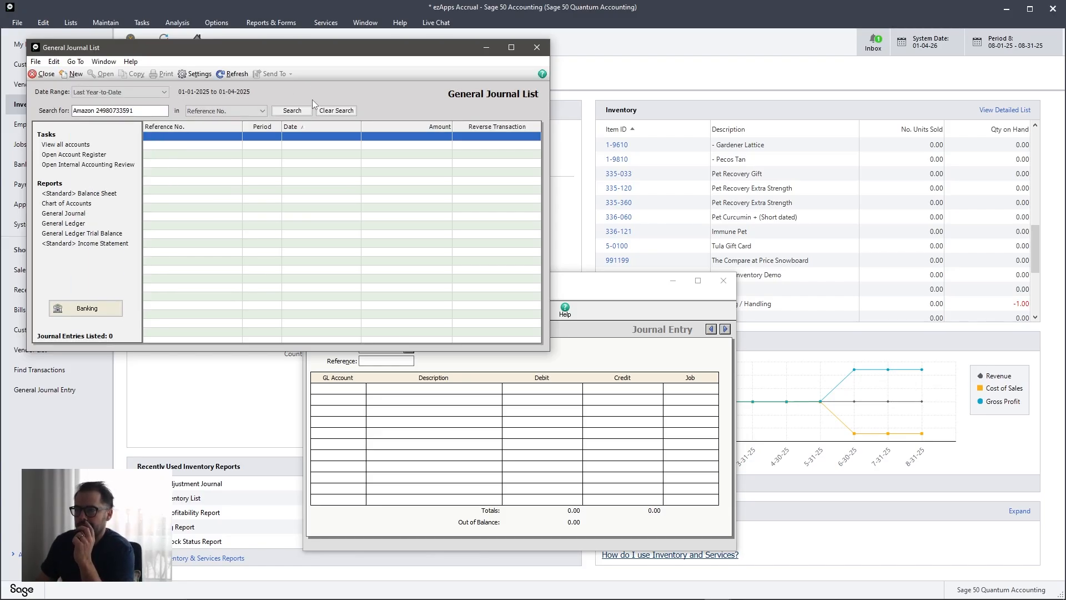
{"action": "left_click", "coordinate": [292, 111]}
Step: Clear the search and set the date range to All Transactions
{"action": "left_click", "coordinate": [154, 110]}
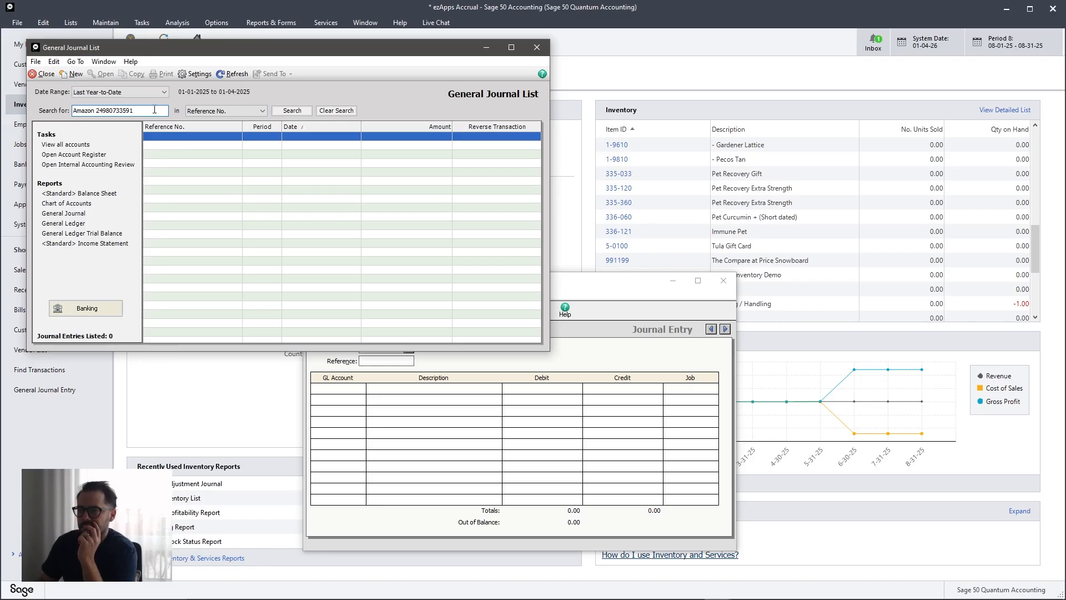
{"action": "triple_click", "coordinate": [154, 110]}
{"action": "key", "text": "BackSpace"}
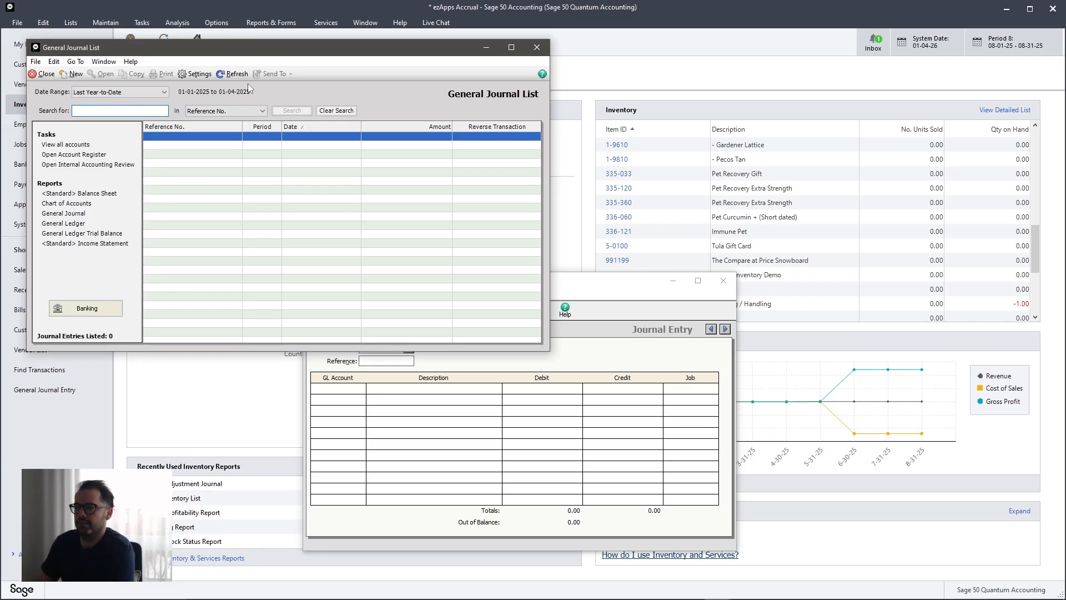
{"action": "left_click", "coordinate": [234, 74]}
{"action": "left_click", "coordinate": [163, 92]}
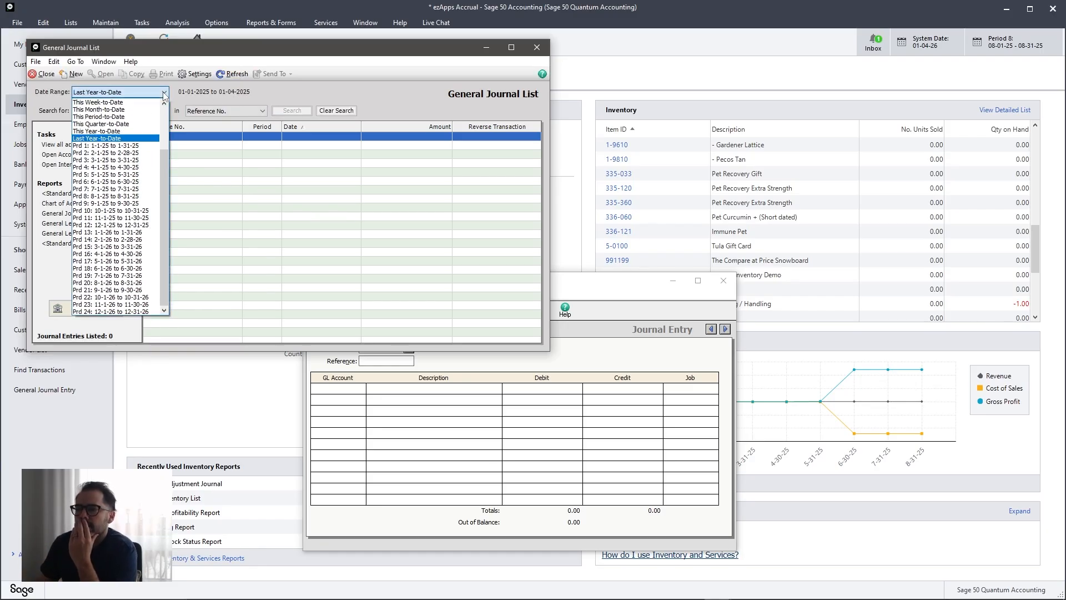
{"action": "scroll", "coordinate": [136, 114], "scroll_direction": "up", "scroll_amount": 3}
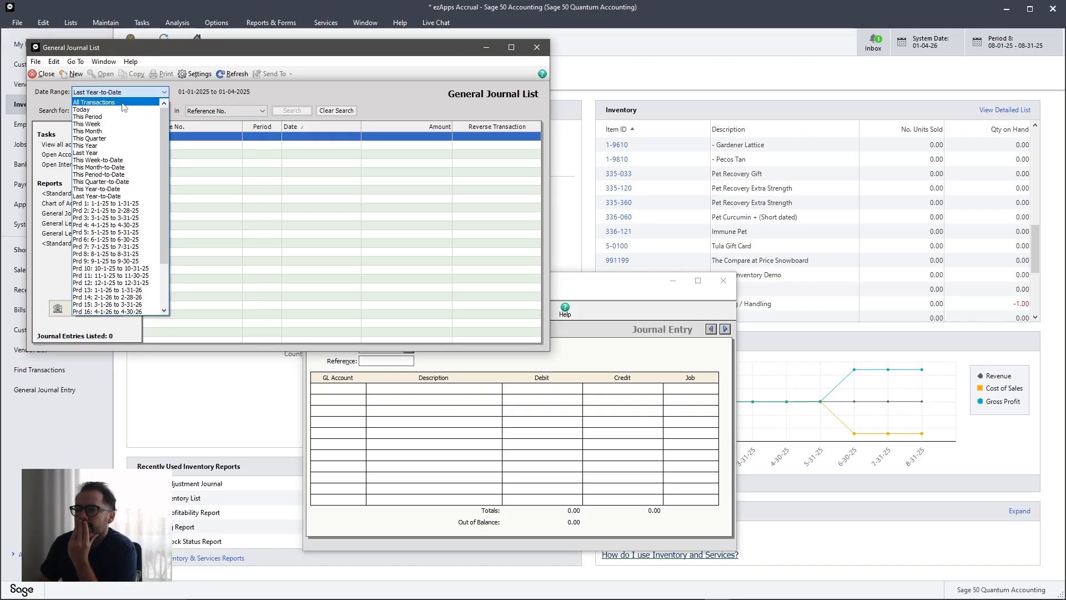
{"action": "left_click", "coordinate": [123, 103]}
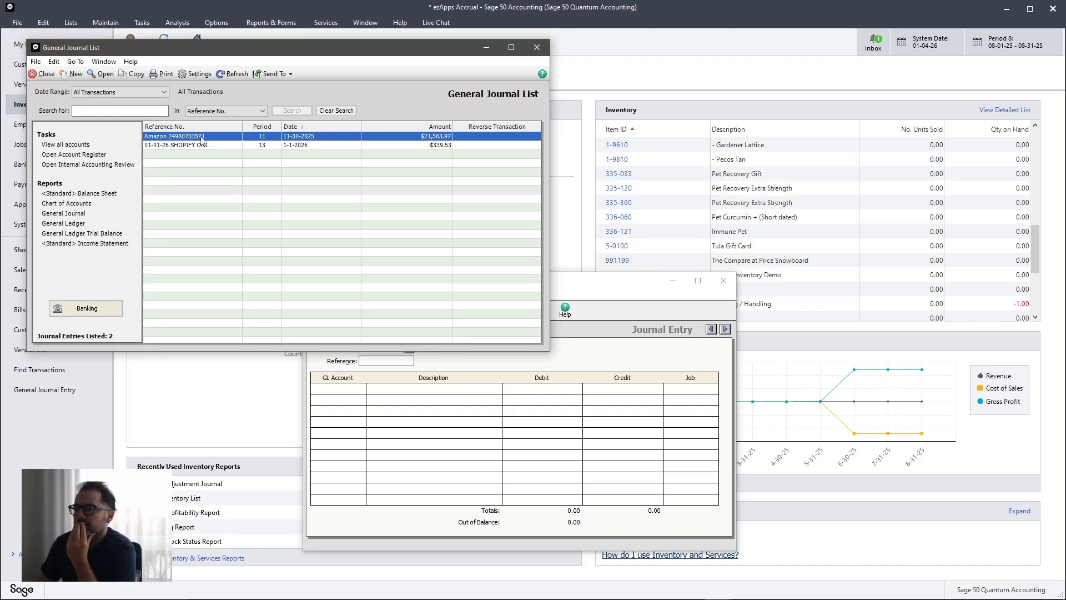
Step: Review the Amazon entry dated 11-30-2025 for $21,563.97, then close it
{"action": "left_click_drag", "start_coordinate": [510, 287], "coordinate": [365, 131]}
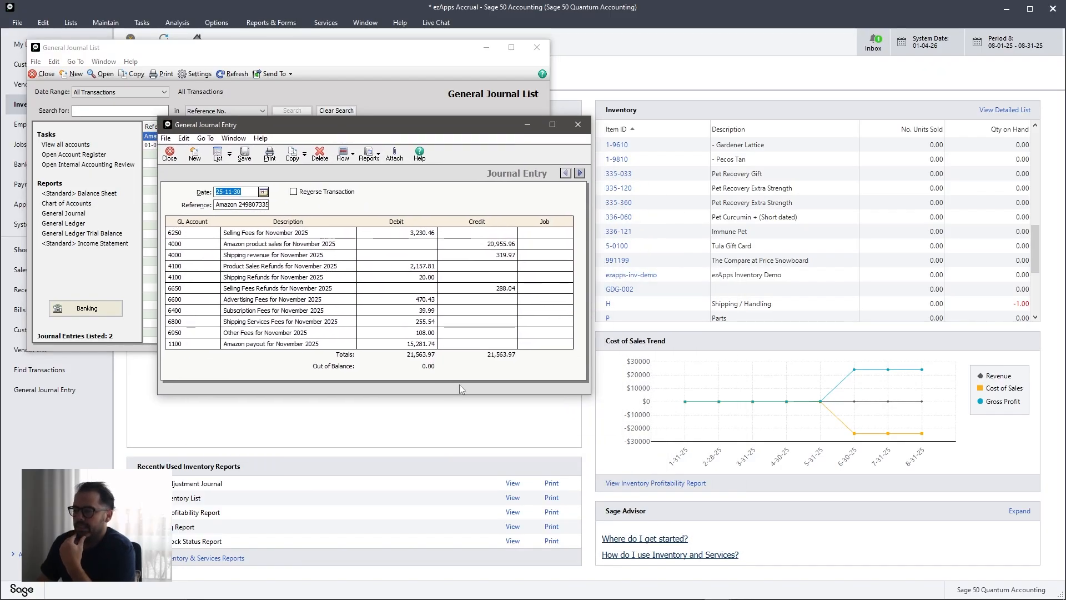
{"action": "left_click", "coordinate": [577, 125]}
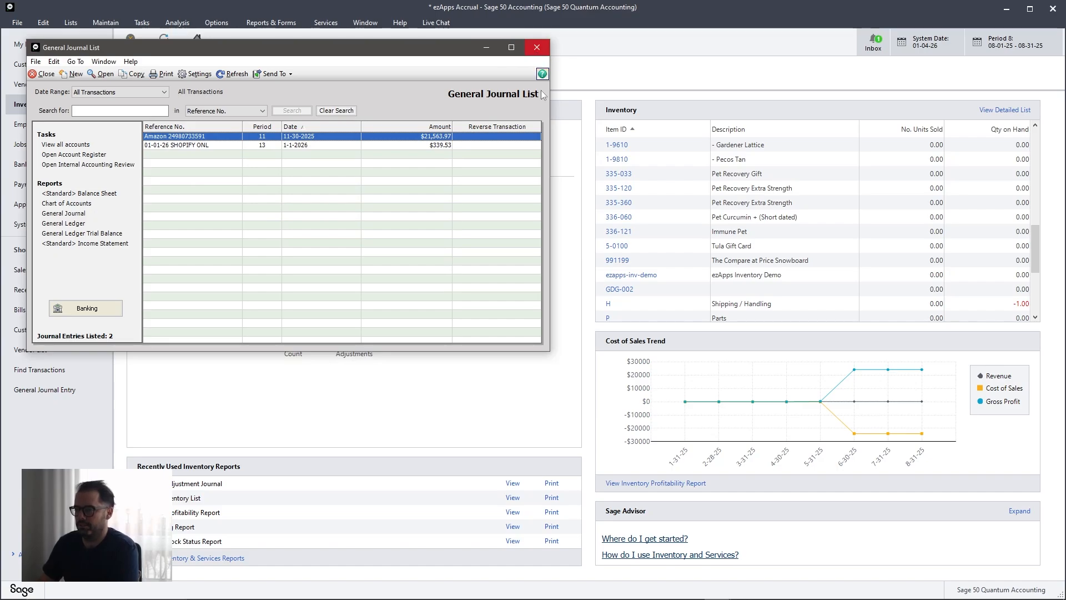
{"action": "left_click", "coordinate": [743, 589]}
{"action": "left_click", "coordinate": [236, 94]}
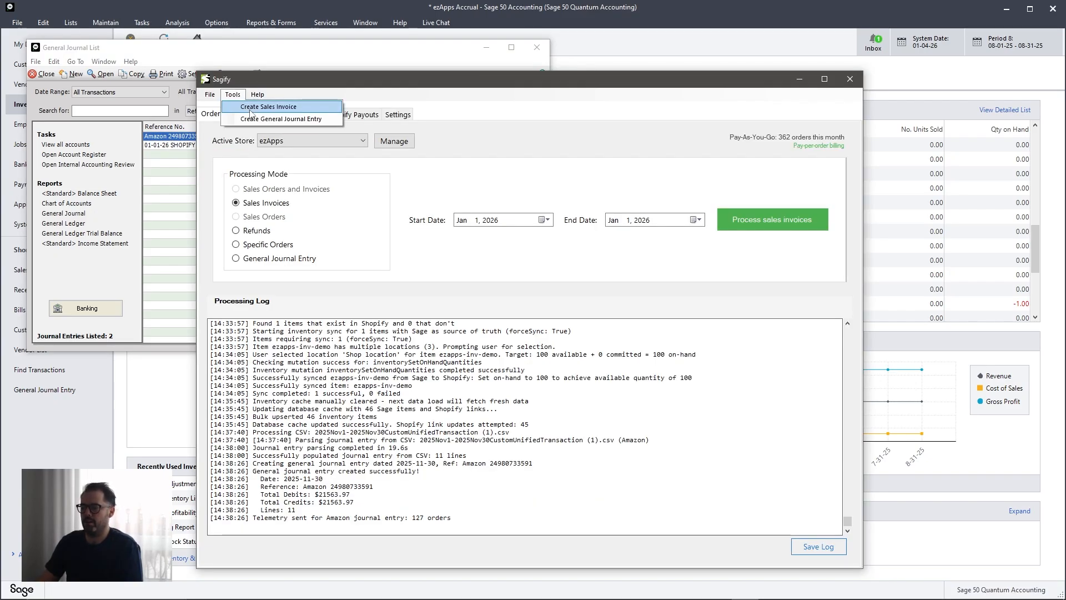
Step: Start a new sales invoice from text input and delete the sample invoice text
{"action": "left_click", "coordinate": [250, 110]}
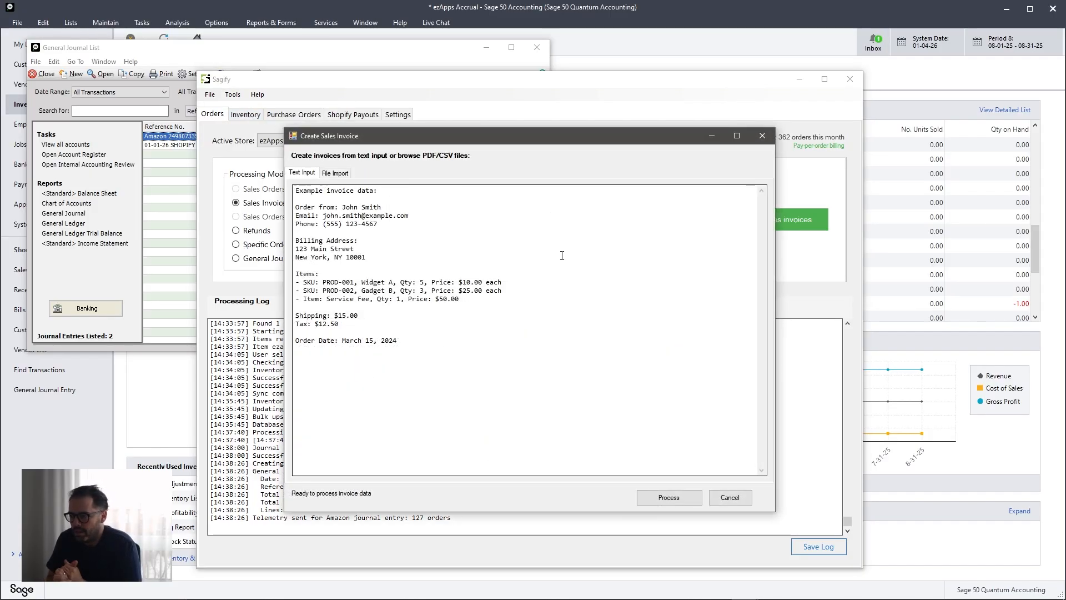
{"action": "left_click", "coordinate": [348, 173]}
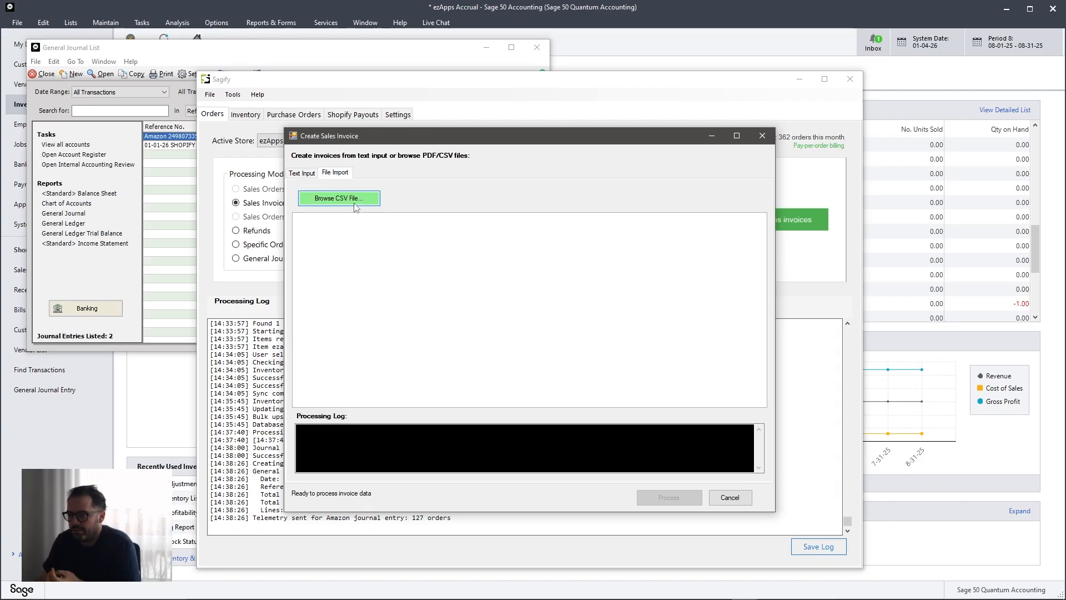
{"action": "left_click", "coordinate": [306, 174]}
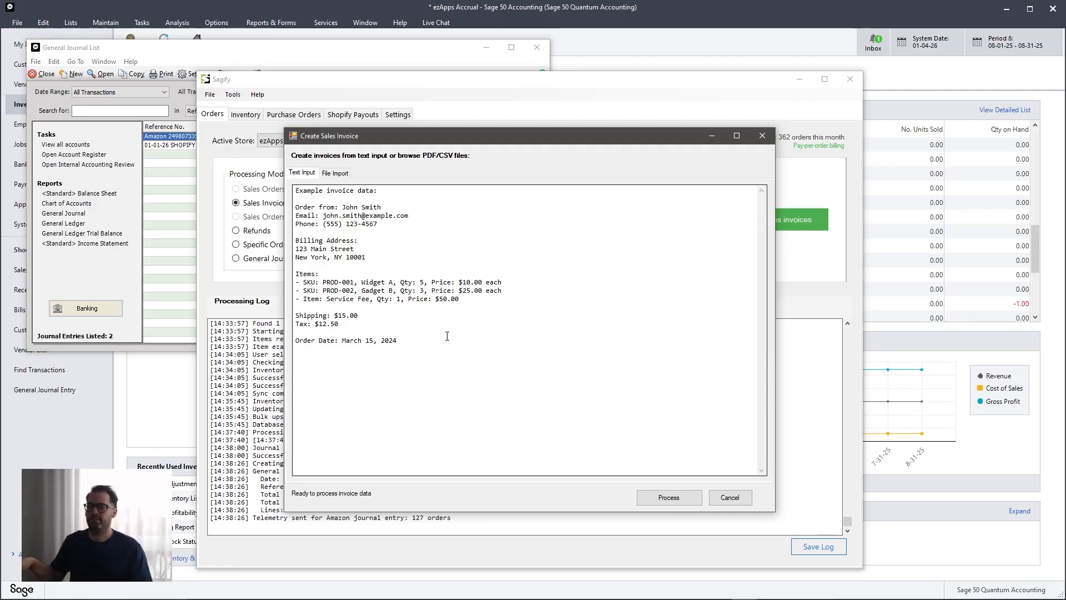
{"action": "left_click_drag", "start_coordinate": [450, 340], "coordinate": [296, 190]}
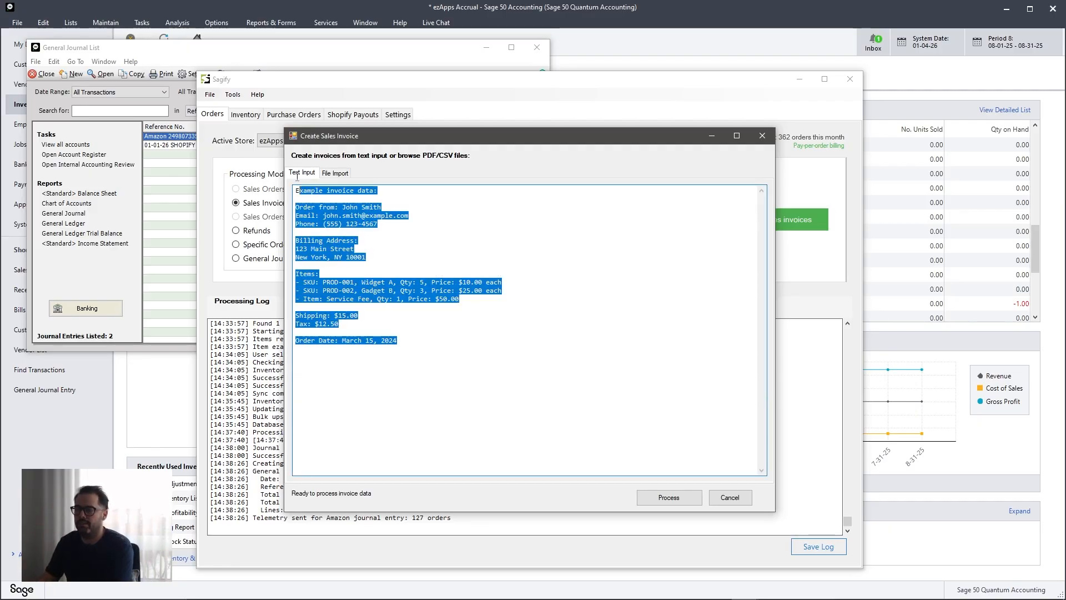
{"action": "key", "text": "BackSpace"}
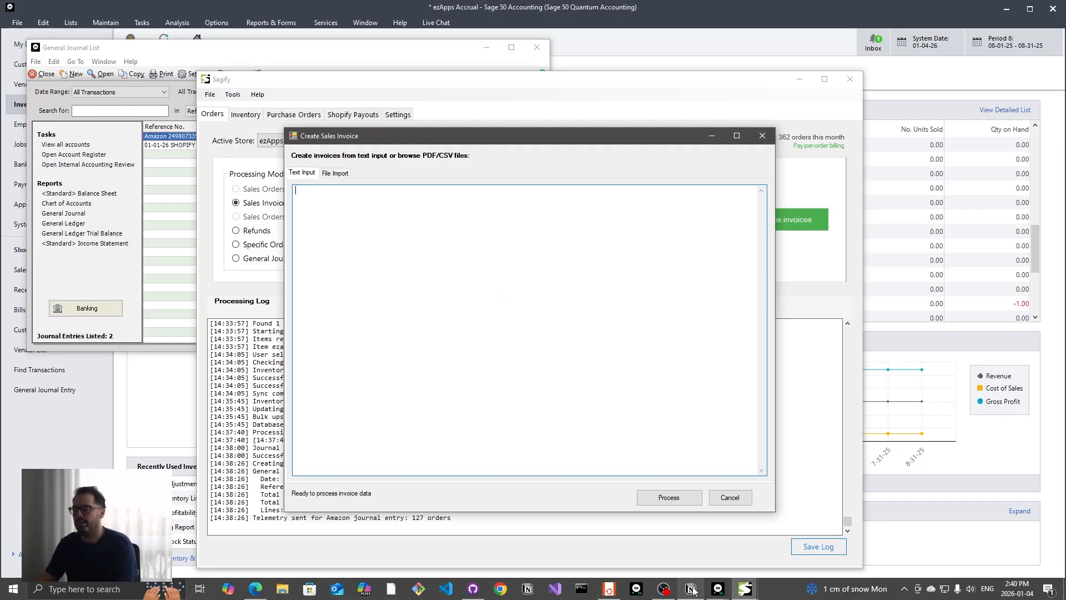
{"action": "mouse_move", "coordinate": [745, 593]}
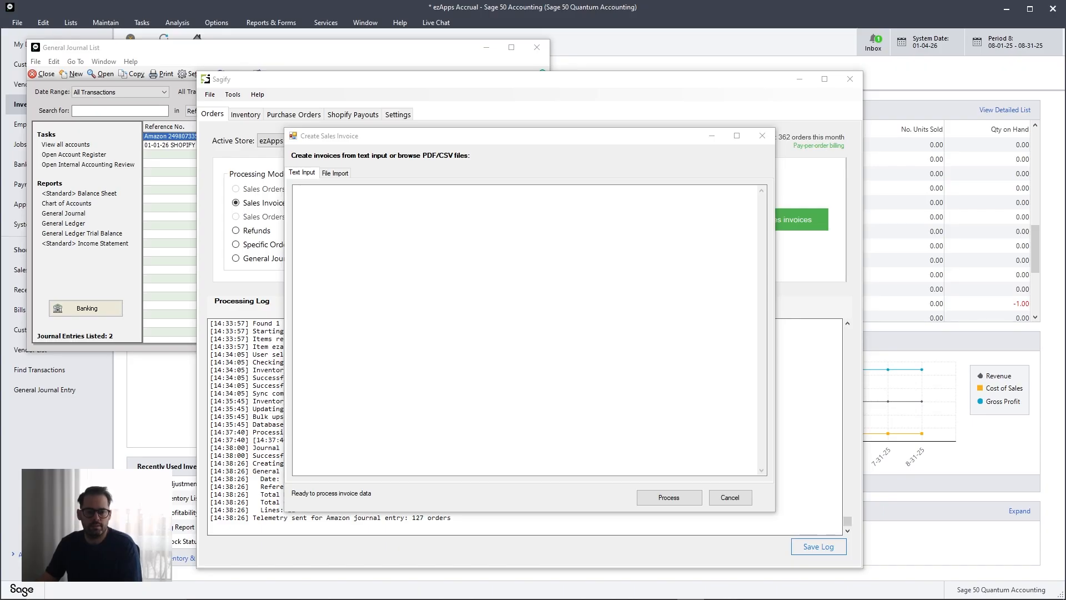
Step: Paste the ABC Company order and review its header and Bill To block
{"action": "left_click", "coordinate": [374, 228]}
{"action": "key", "text": "ctrl+v"}
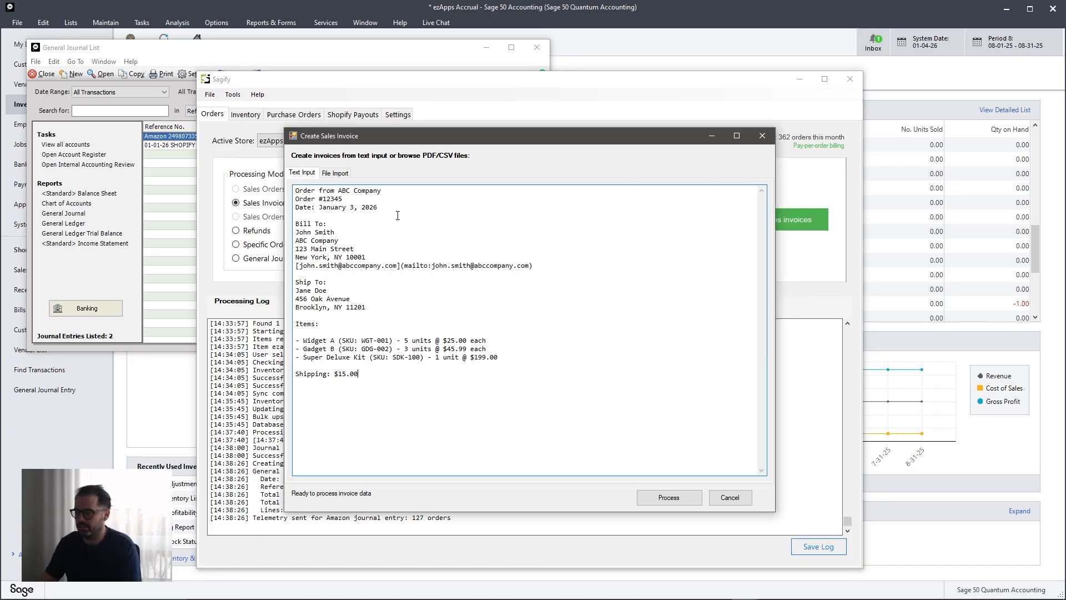
{"action": "left_click_drag", "start_coordinate": [382, 190], "coordinate": [295, 200]}
{"action": "left_click", "coordinate": [393, 211]}
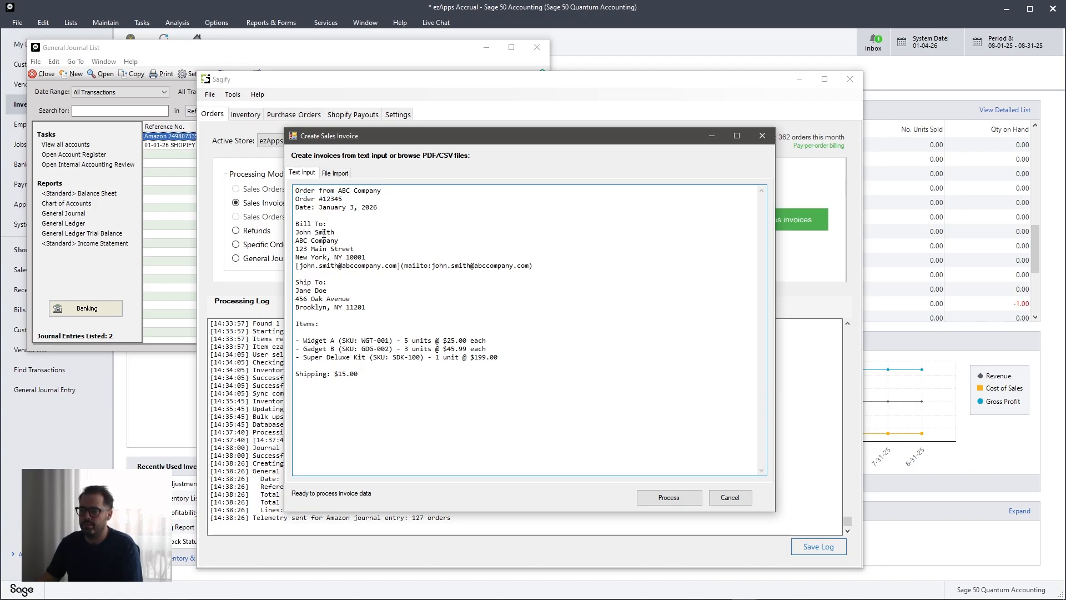
{"action": "left_click_drag", "start_coordinate": [533, 266], "coordinate": [288, 231]}
{"action": "left_click", "coordinate": [438, 234]}
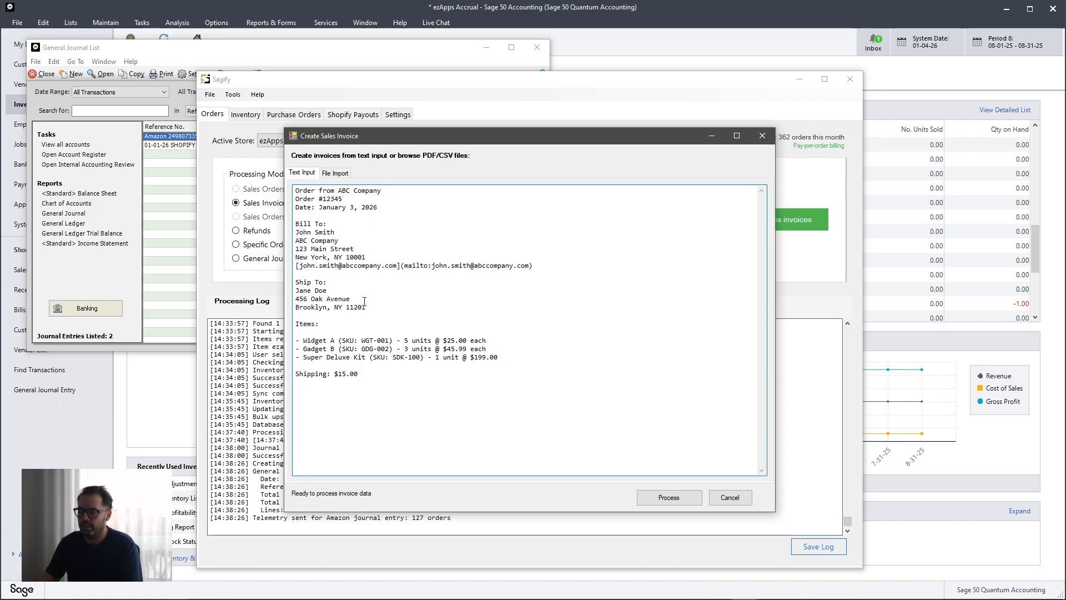
Step: Remove the mailto link markup from the email line and process the order
{"action": "left_click", "coordinate": [433, 263]}
{"action": "key", "text": "shift+Down"}
{"action": "key", "text": "shift+Up"}
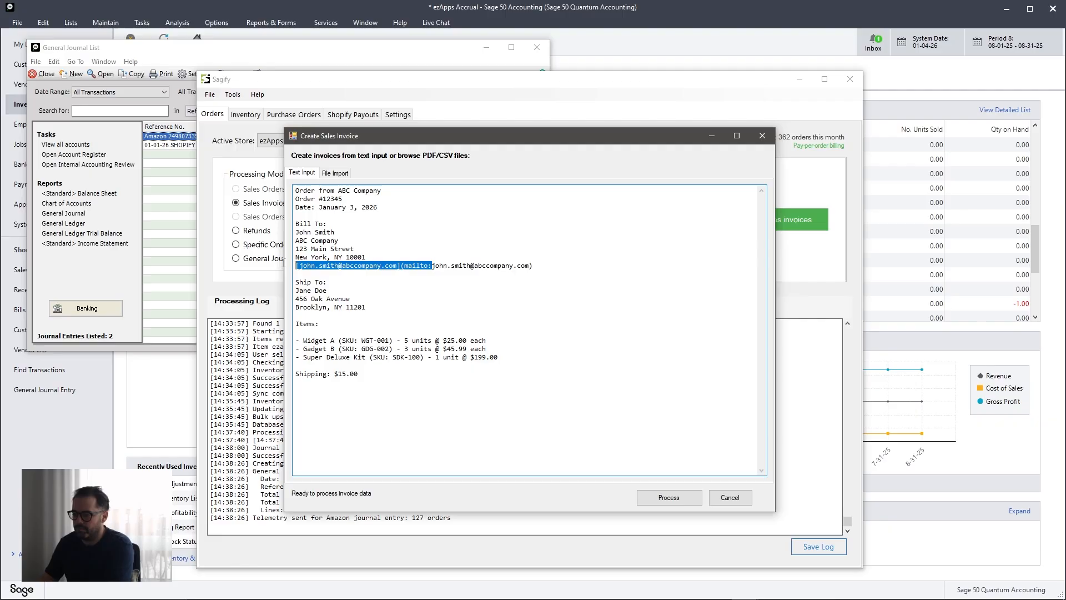
{"action": "key", "text": "BackSpace"}
{"action": "left_click", "coordinate": [456, 299]}
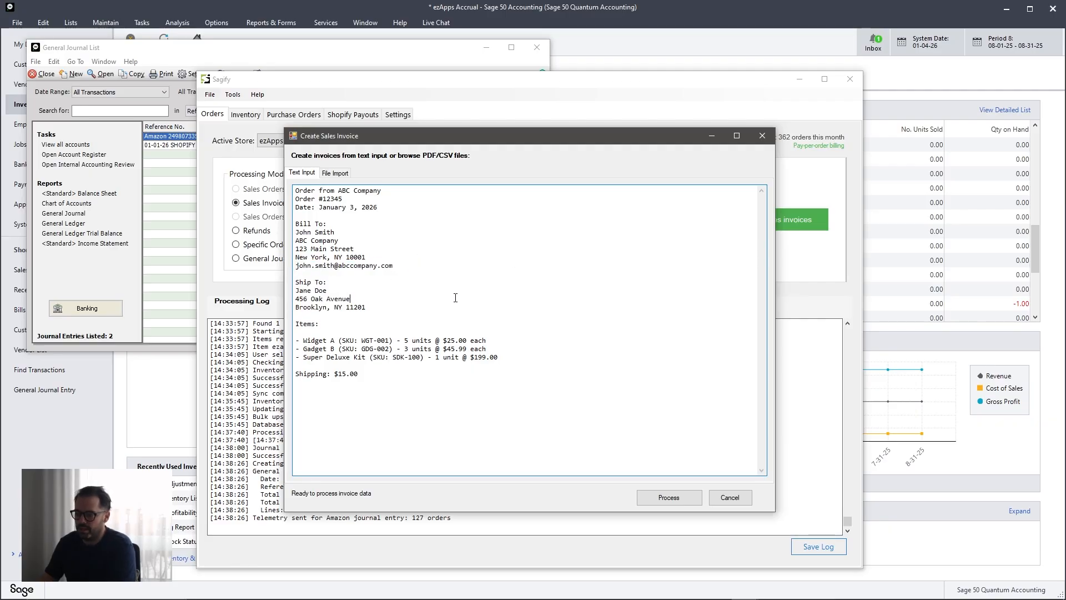
{"action": "left_click_drag", "start_coordinate": [519, 355], "coordinate": [292, 337]}
{"action": "left_click", "coordinate": [577, 302]}
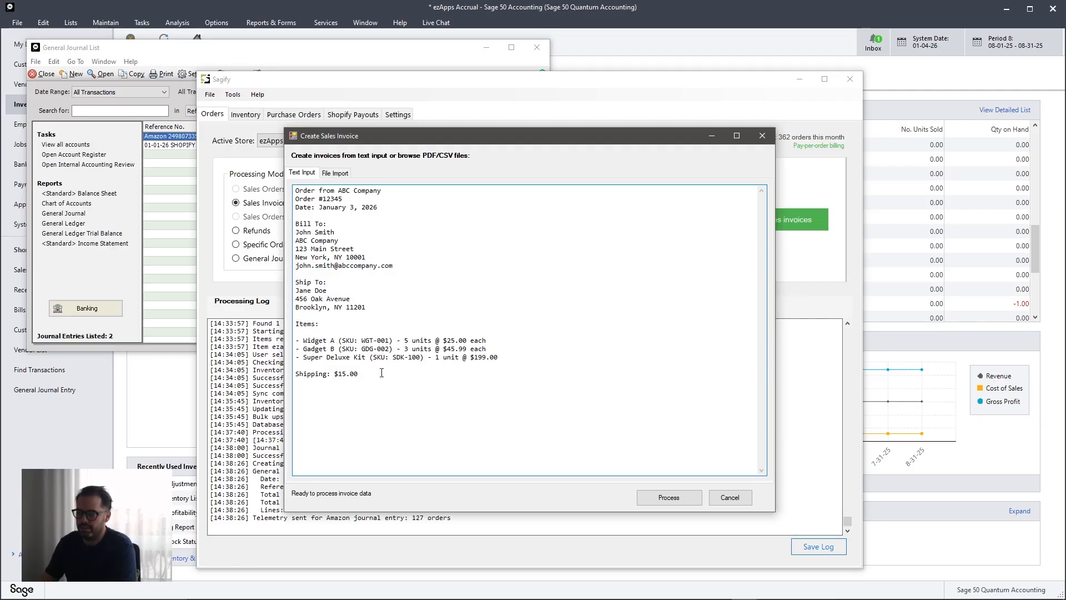
{"action": "left_click", "coordinate": [669, 497]}
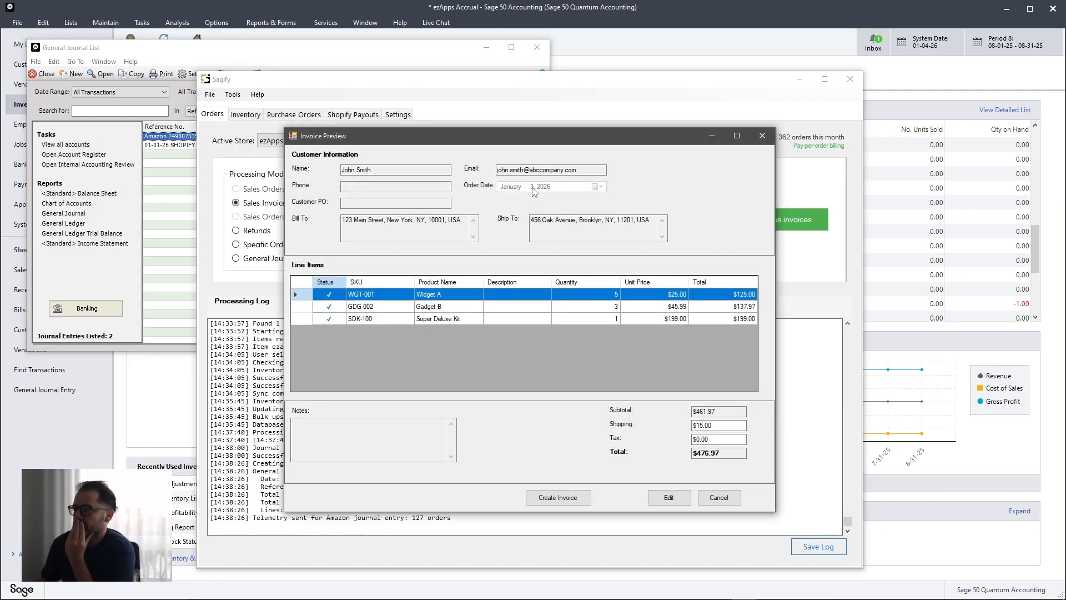
Step: Review the three-item, $476.97 preview and create the ABC Company invoice in Sage 50
{"action": "left_click_drag", "start_coordinate": [518, 143], "coordinate": [682, 155]}
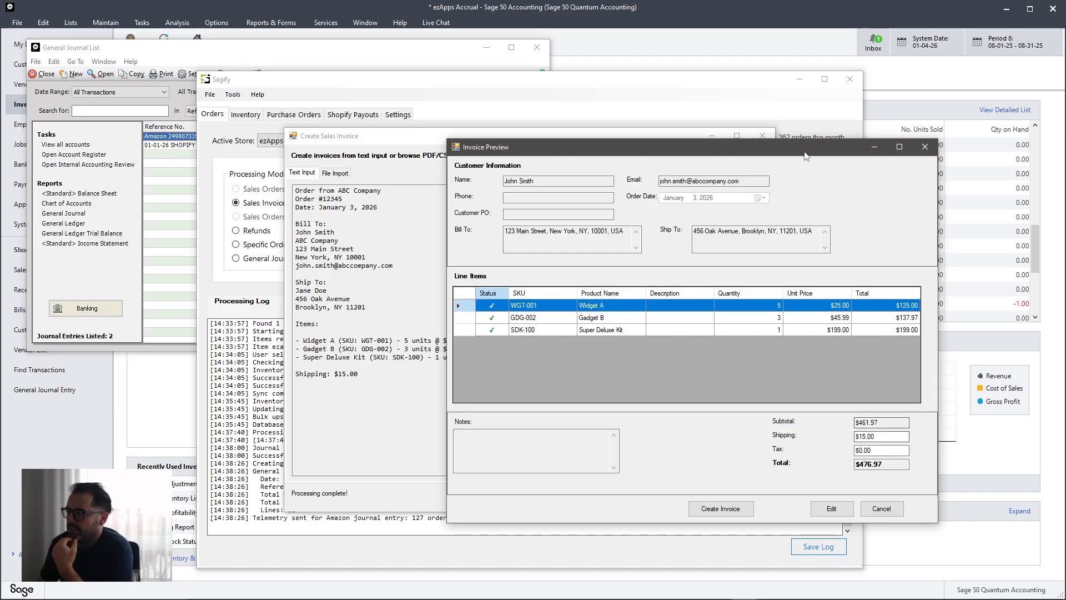
{"action": "left_click_drag", "start_coordinate": [800, 153], "coordinate": [838, 102]}
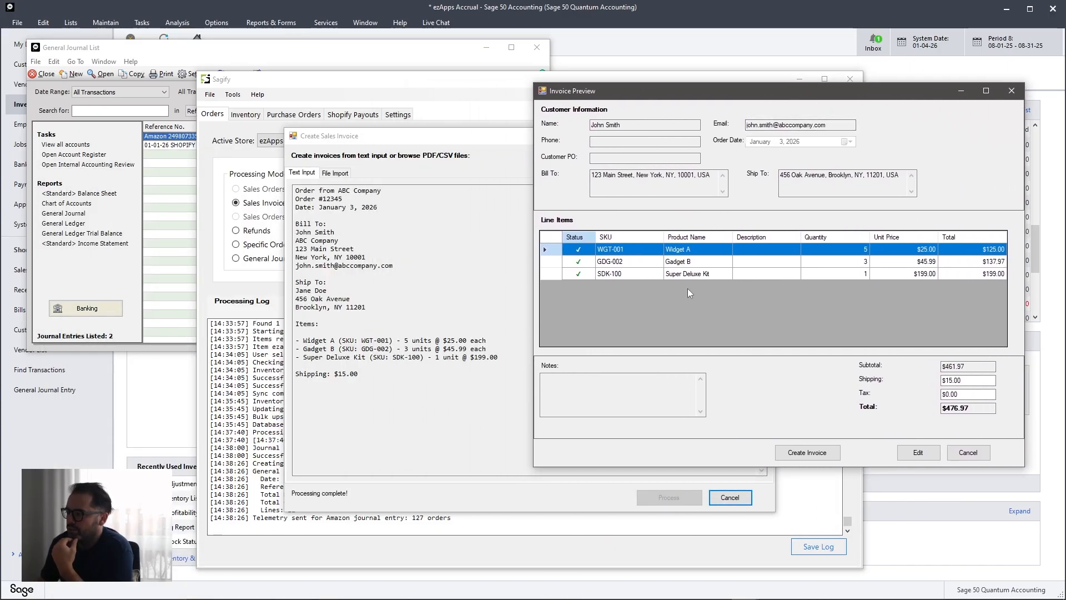
{"action": "left_click", "coordinate": [863, 264]}
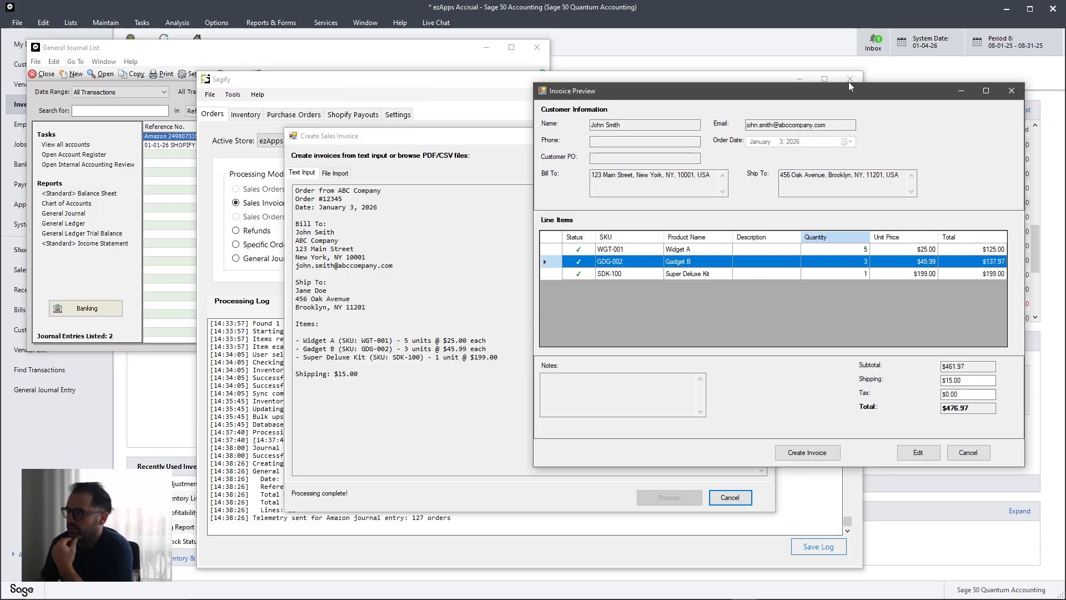
{"action": "left_click_drag", "start_coordinate": [849, 84], "coordinate": [624, 87]}
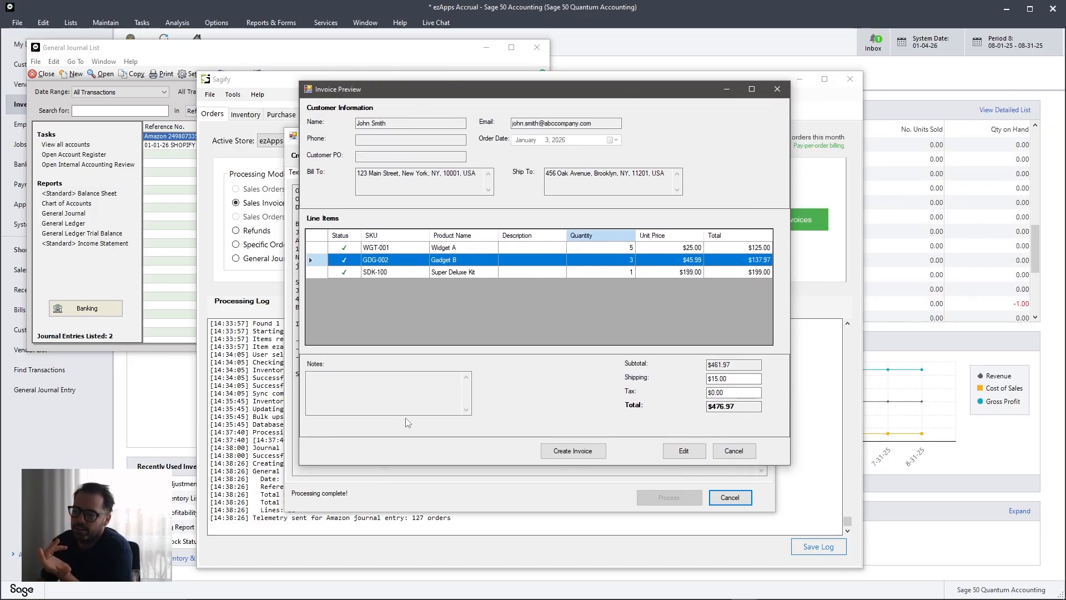
{"action": "left_click", "coordinate": [583, 456]}
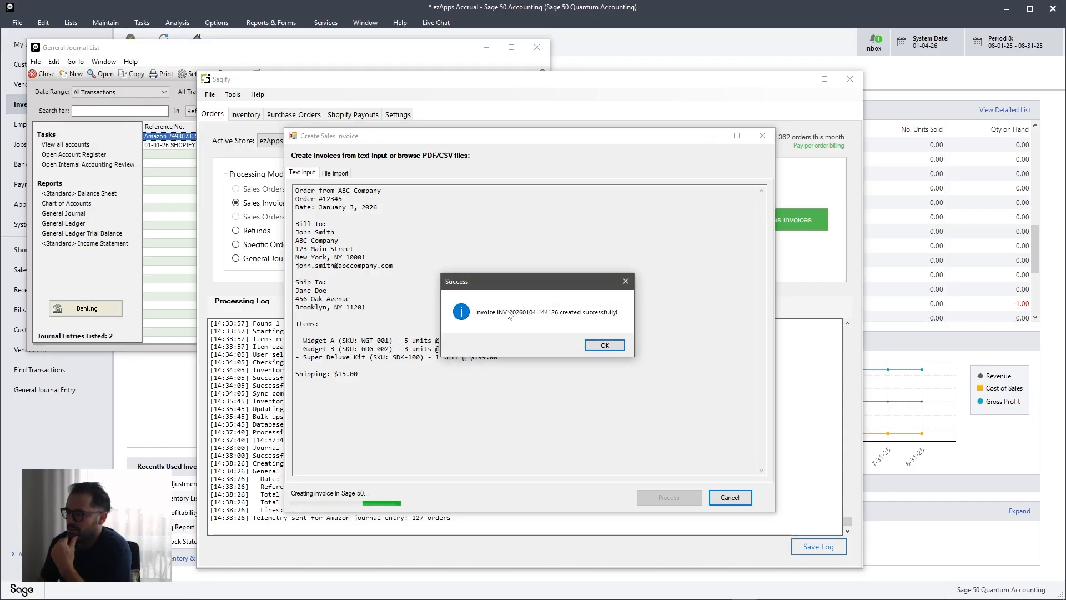
{"action": "left_click", "coordinate": [617, 347]}
Step: Close the summary and open the sales invoice list from Sage's Sales/Invoicing task
{"action": "left_click", "coordinate": [587, 371]}
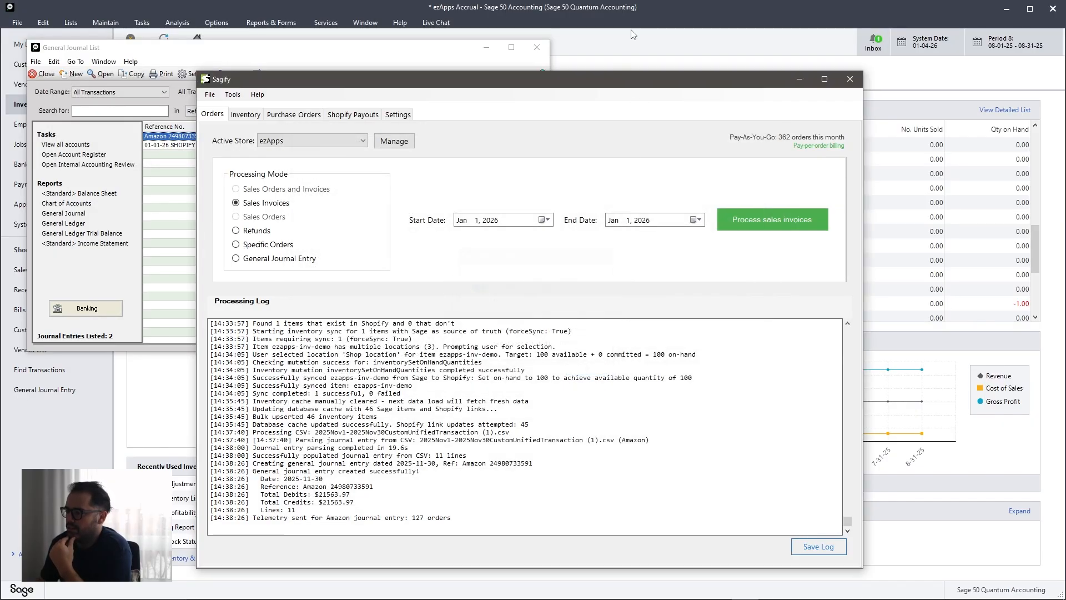
{"action": "left_click", "coordinate": [633, 39]}
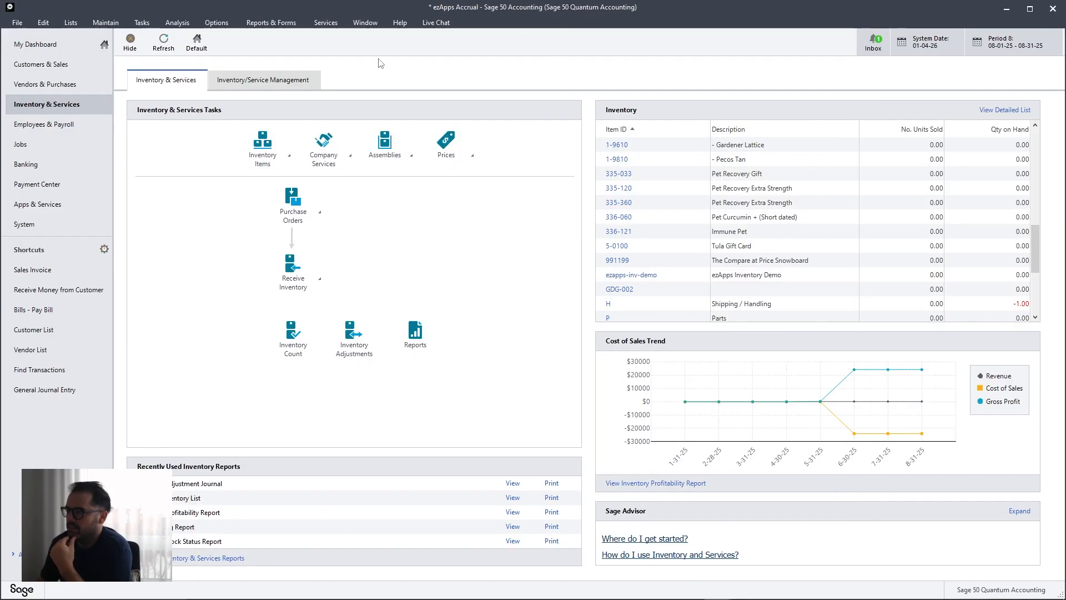
{"action": "left_click", "coordinate": [215, 22]}
{"action": "mouse_move", "coordinate": [141, 23]}
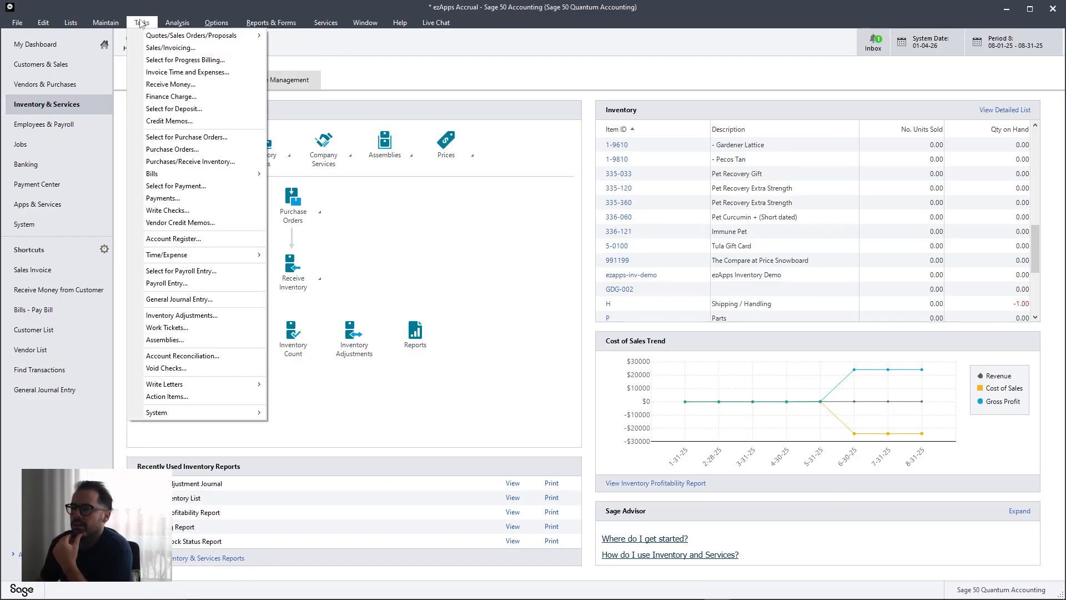
{"action": "left_click", "coordinate": [170, 47]}
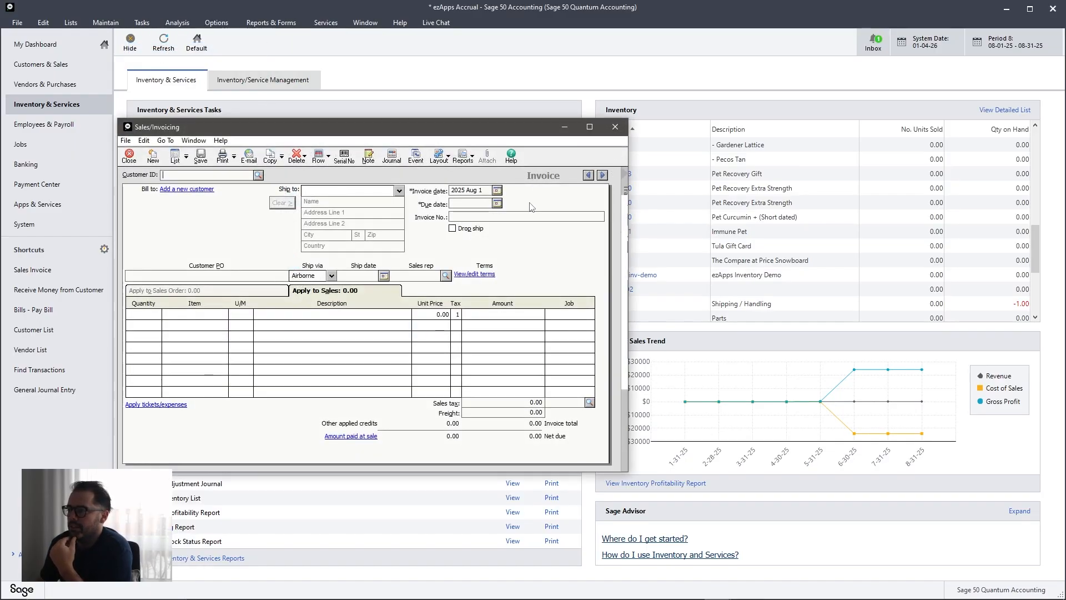
{"action": "left_click", "coordinate": [174, 156]}
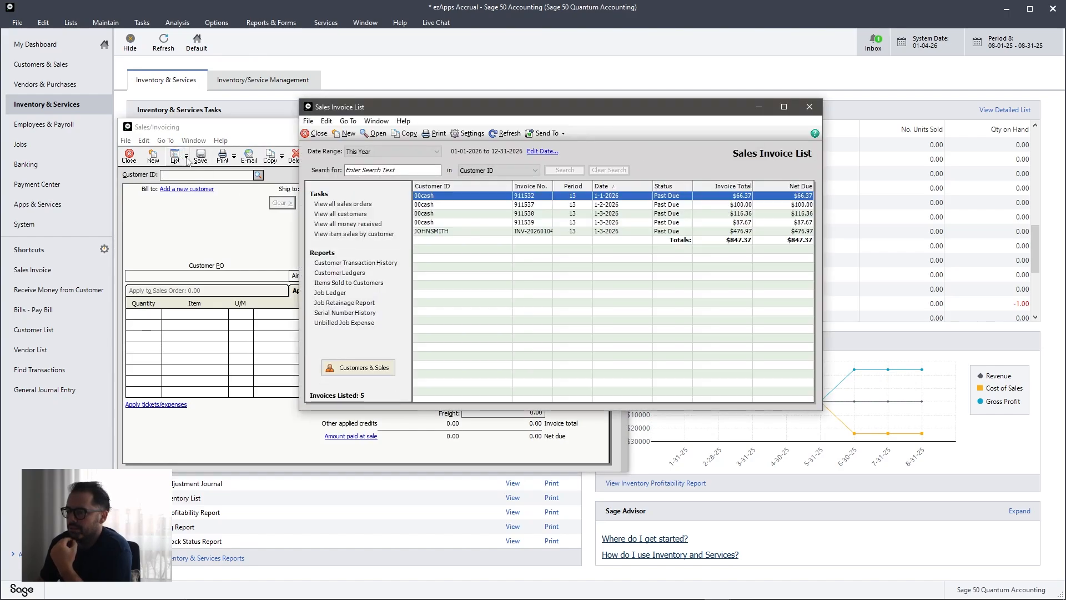
Step: Extend the list's end date to 01-15-2027 and open the new INV-2026 invoice
{"action": "left_click", "coordinate": [534, 152]}
{"action": "left_click", "coordinate": [584, 265]}
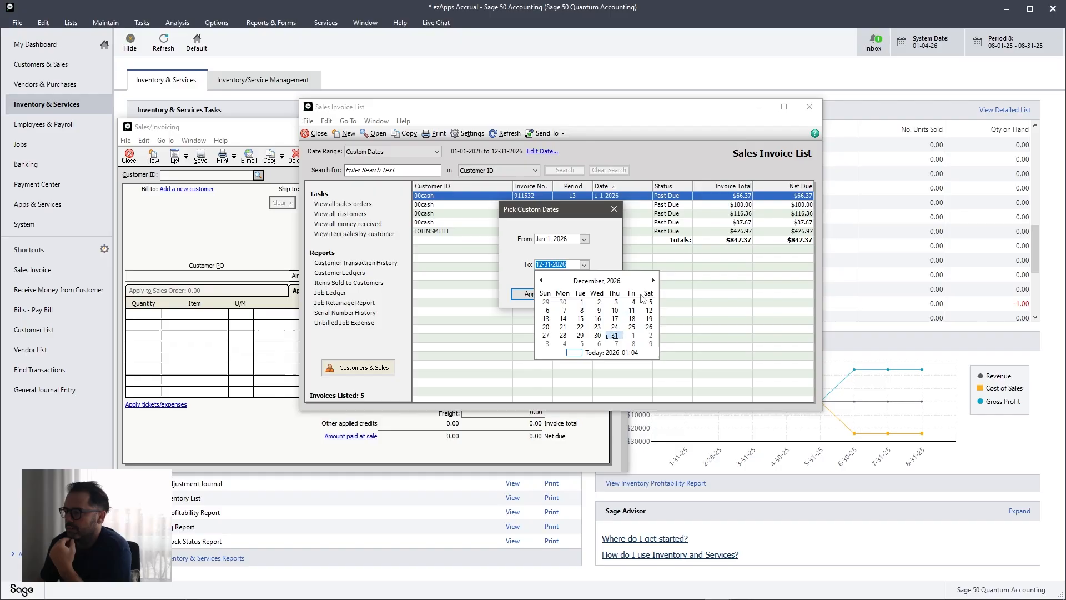
{"action": "left_click", "coordinate": [653, 281]}
{"action": "left_click", "coordinate": [632, 318]}
{"action": "left_click", "coordinate": [525, 293]}
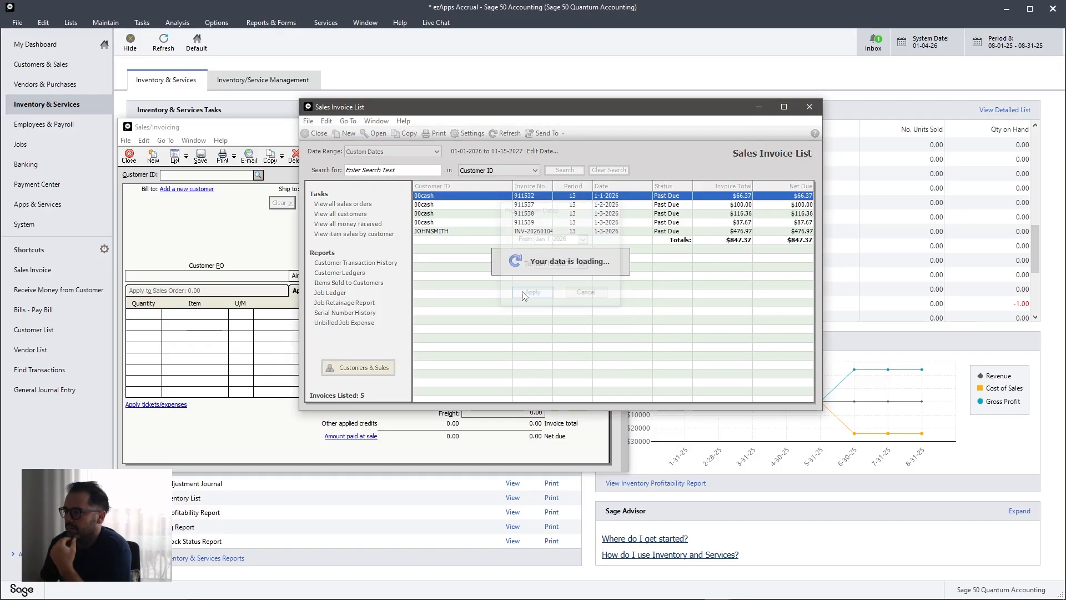
{"action": "left_click", "coordinate": [466, 171]}
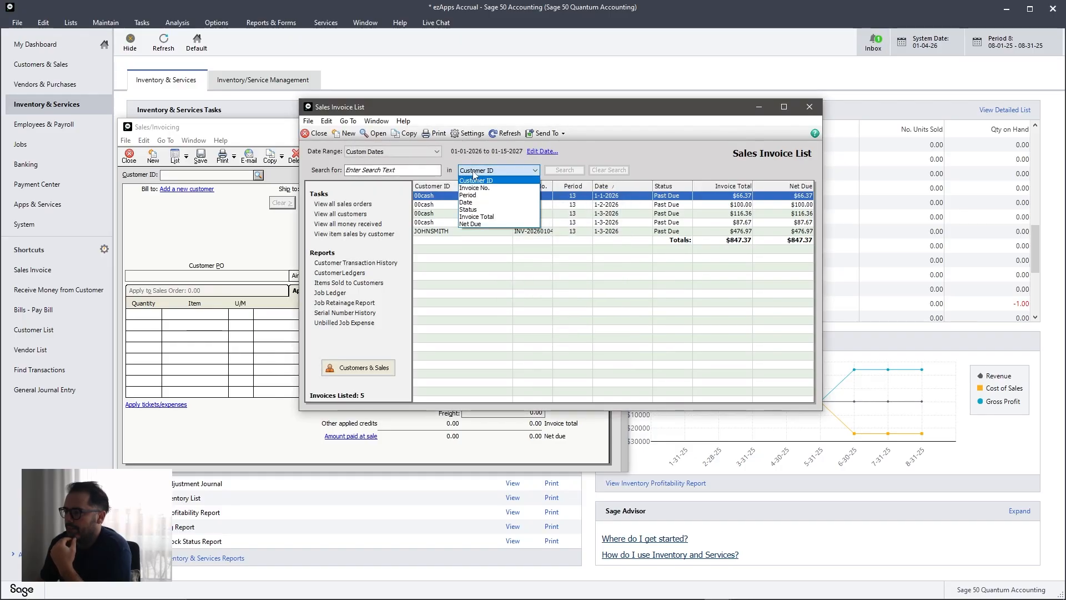
{"action": "left_click", "coordinate": [475, 176]}
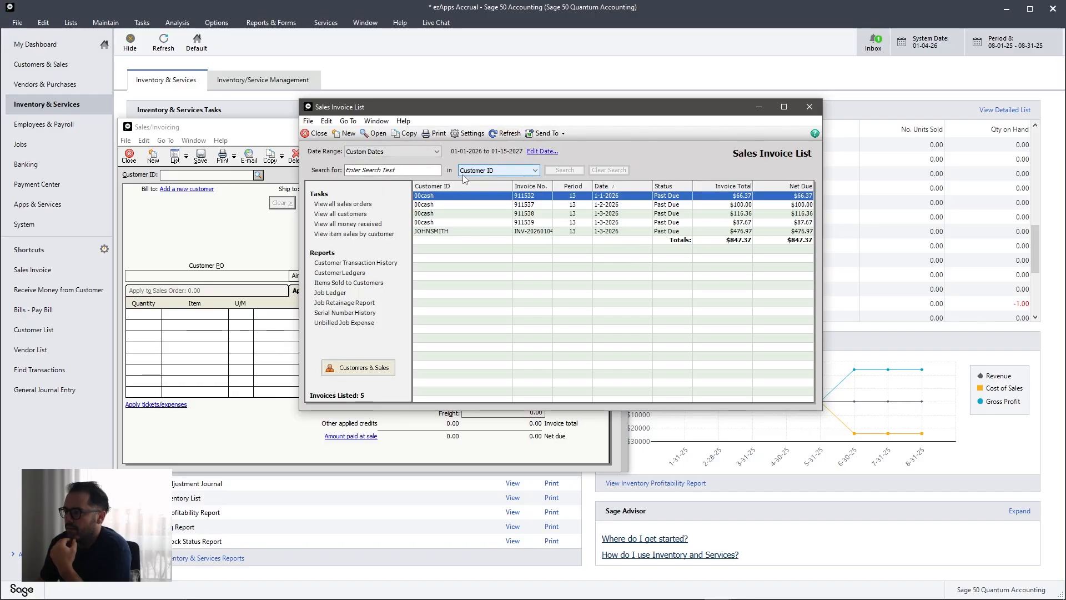
{"action": "double_click", "coordinate": [522, 231]}
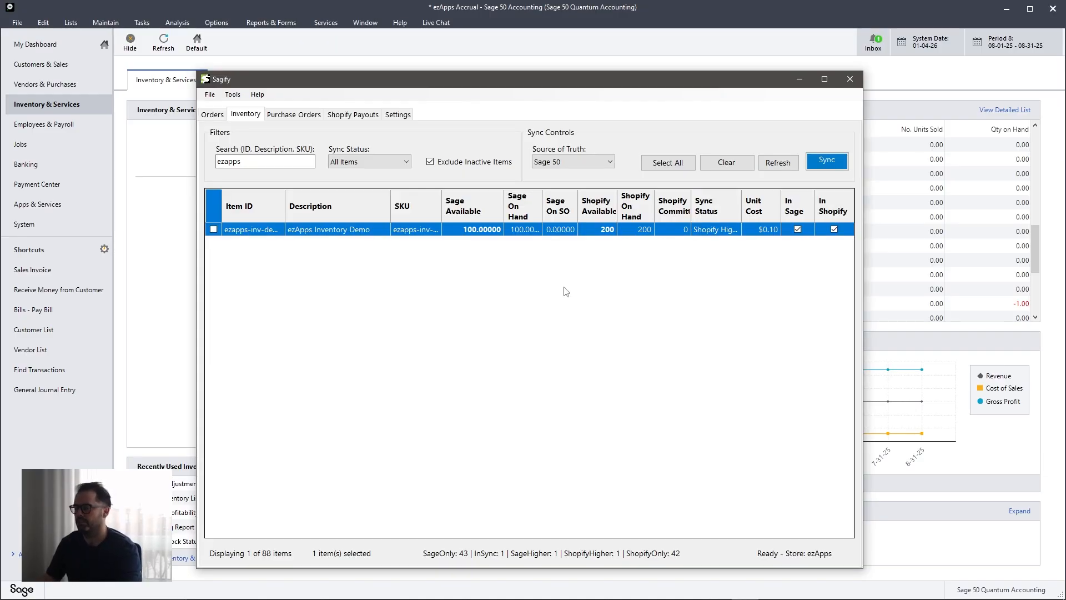
Step: Look over the Sales Orders settings, then go back to the Orders tab
{"action": "left_click", "coordinate": [212, 114]}
{"action": "left_click", "coordinate": [397, 114]}
{"action": "left_click", "coordinate": [235, 157]}
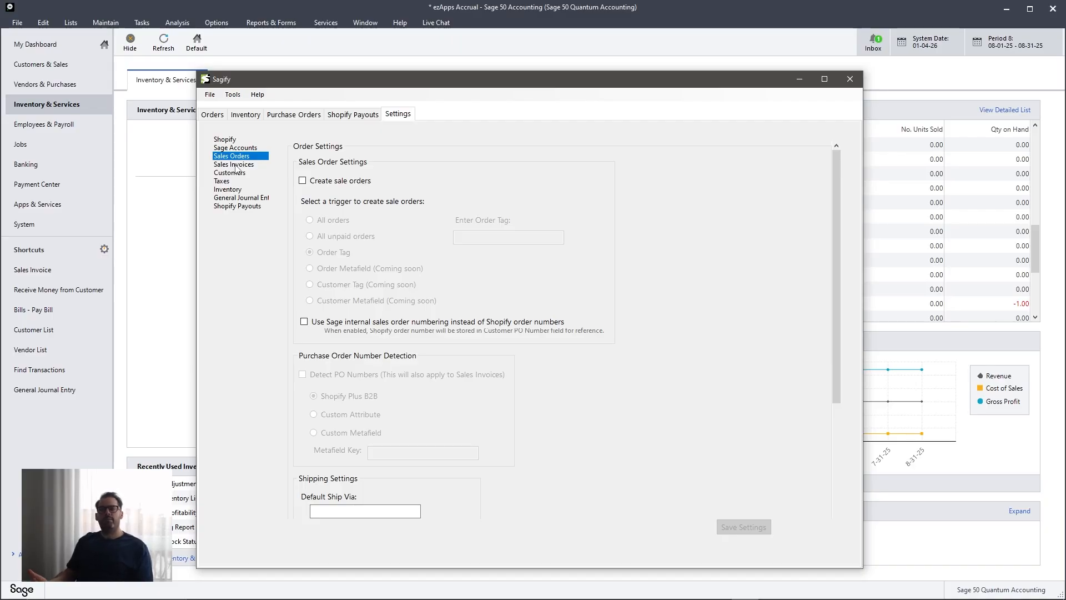
{"action": "left_click", "coordinate": [213, 115]}
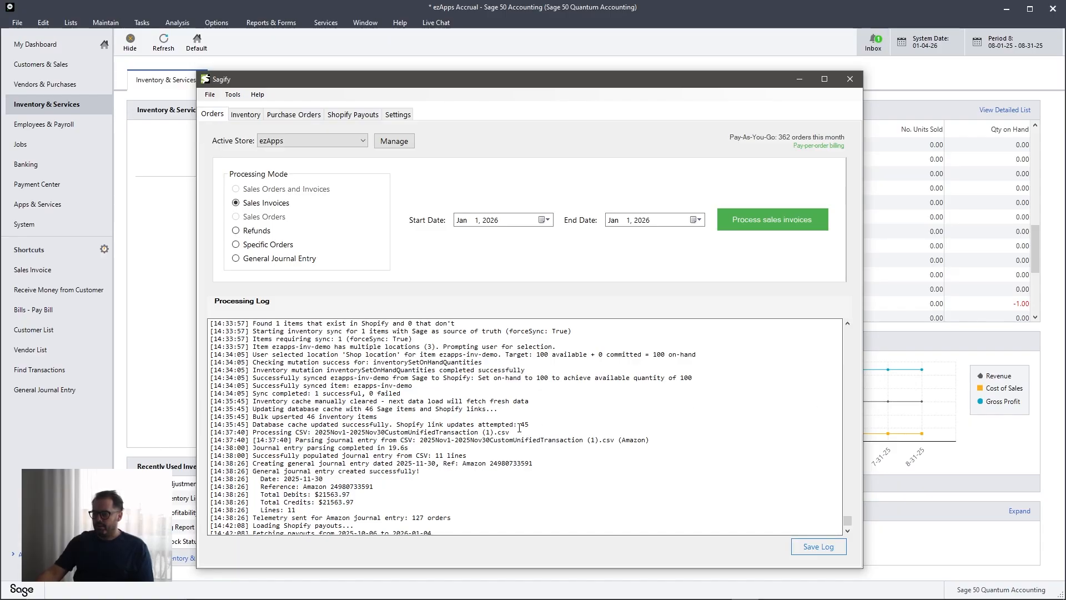
{"action": "scroll", "coordinate": [495, 415], "scroll_direction": "down", "scroll_amount": 1}
{"action": "scroll", "coordinate": [495, 416], "scroll_direction": "up", "scroll_amount": 5}
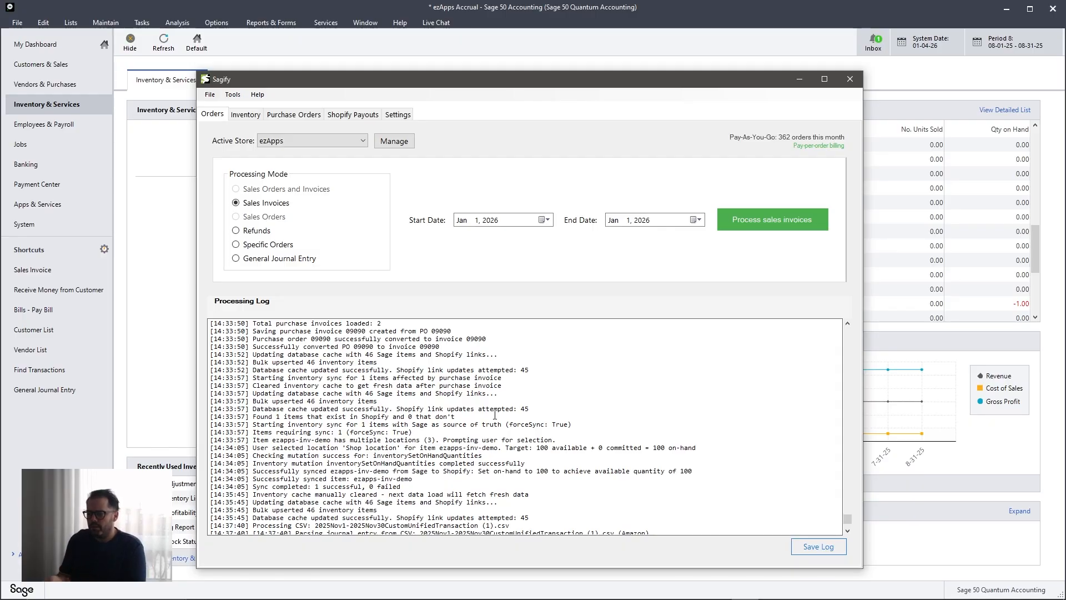
{"action": "left_click", "coordinate": [818, 547]}
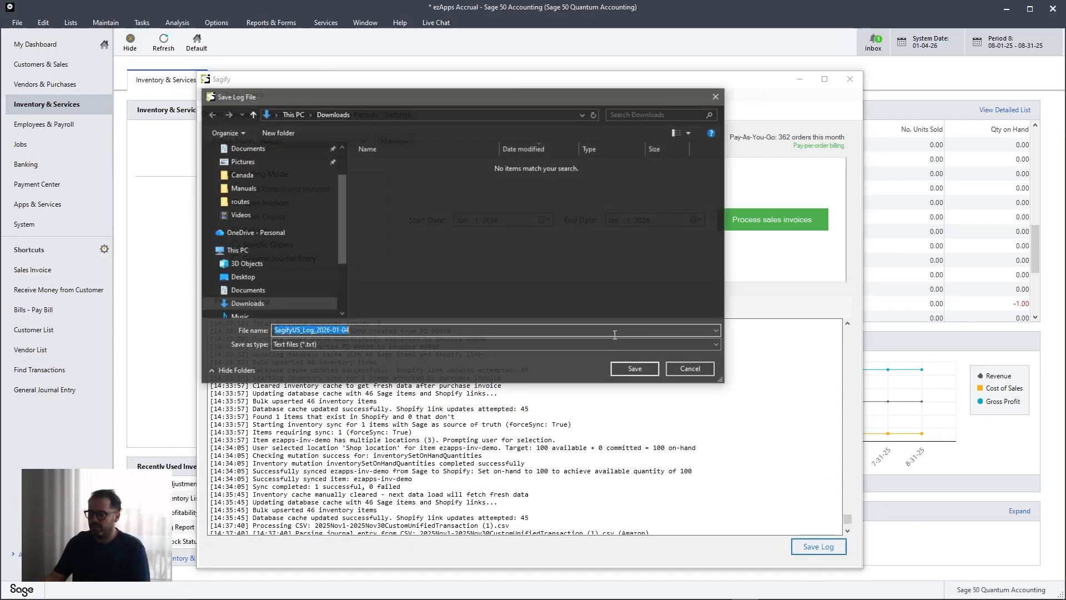
{"action": "left_click", "coordinate": [717, 96]}
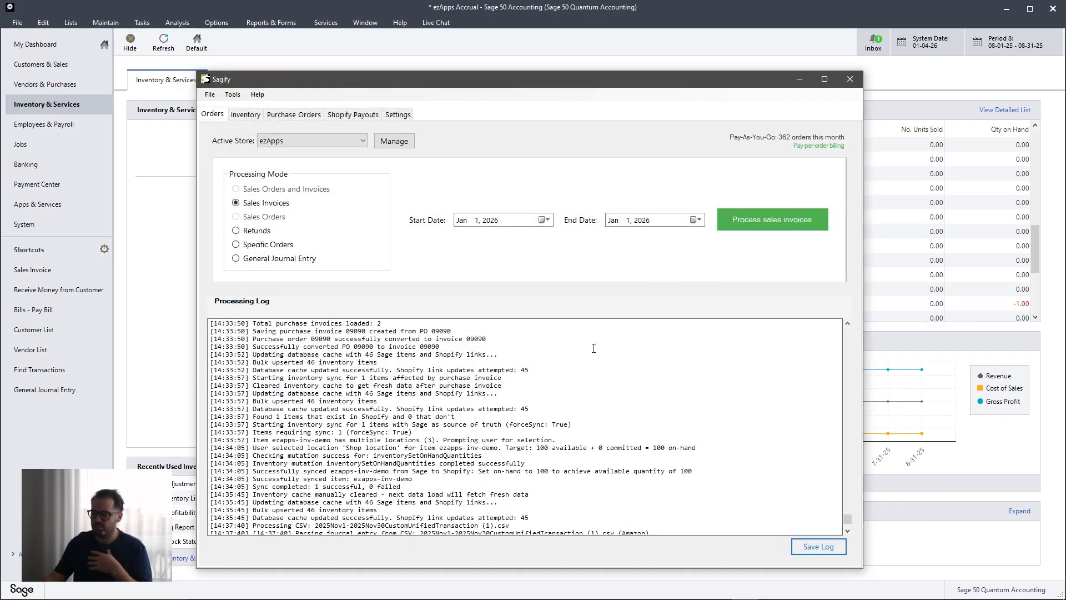